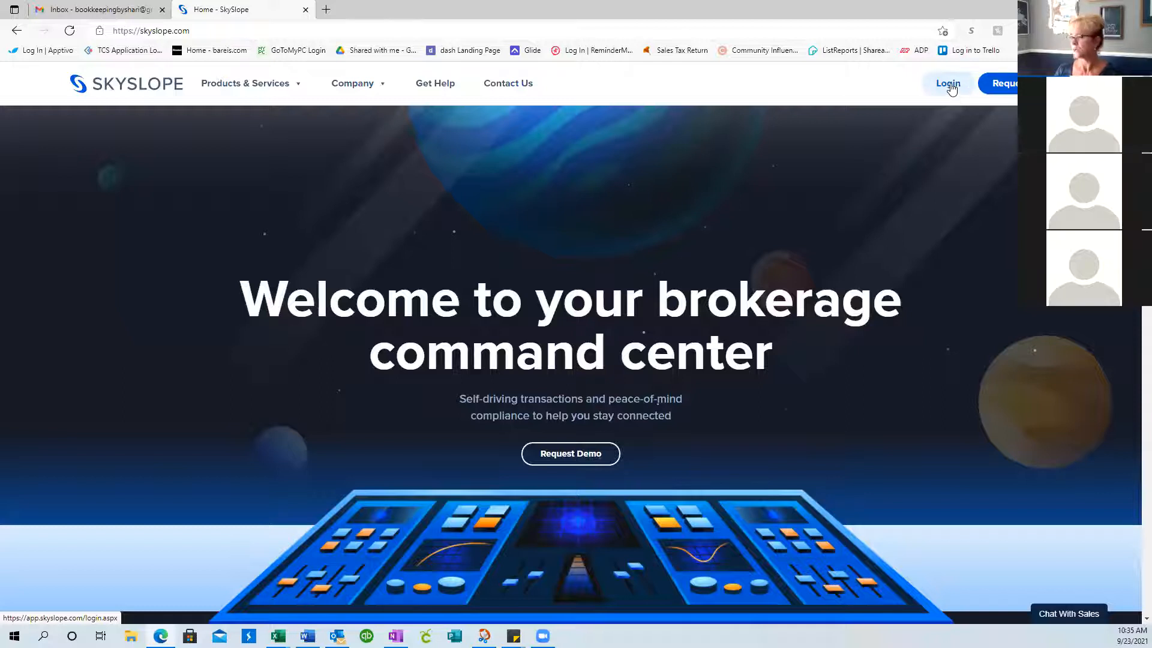
Log in to SkySlope from skyslope.com to reach the agent home page
click(950, 86)
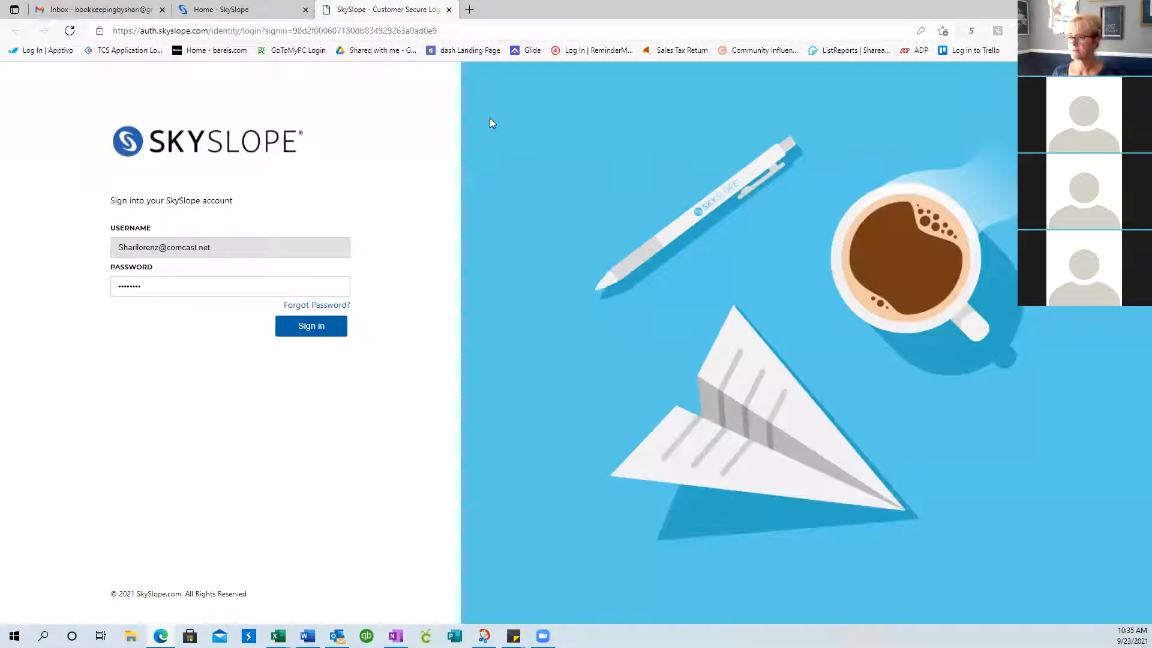
click(300, 332)
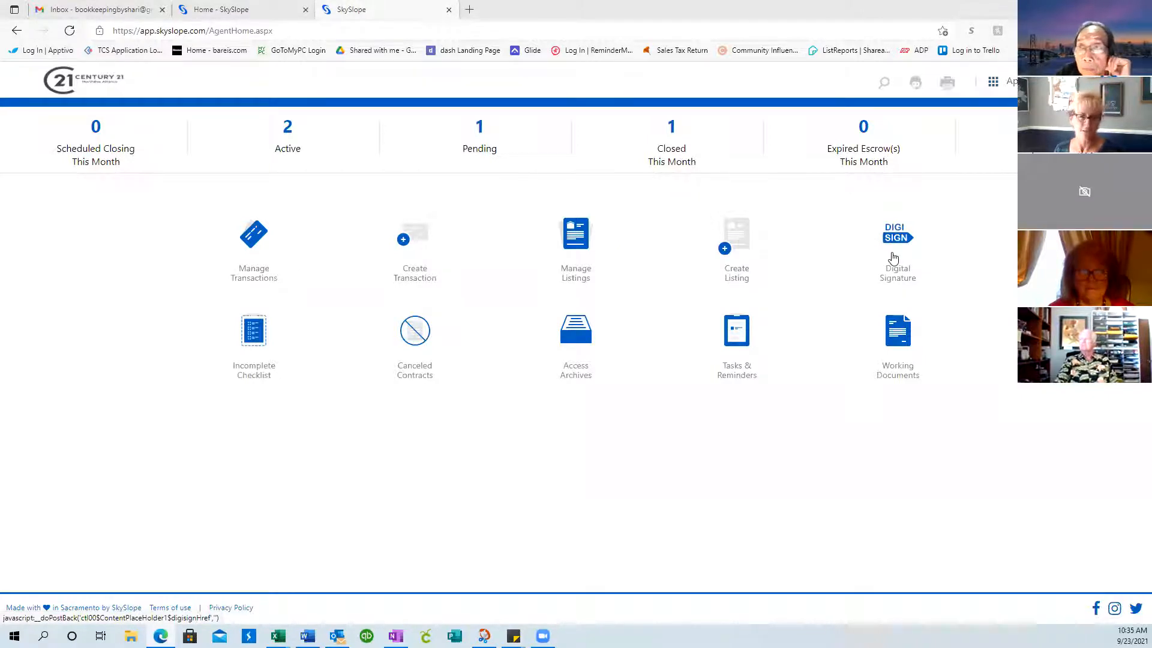
Switch to the SkySlope Forms app from the Apps menu and scroll its Files list
click(994, 85)
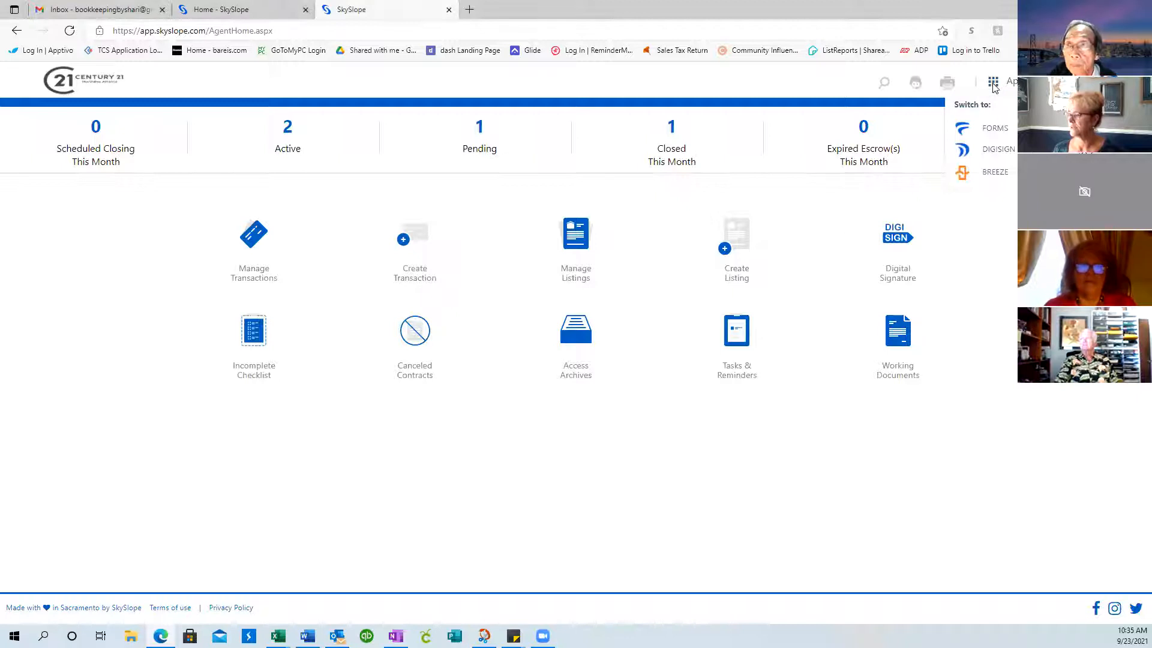
click(990, 132)
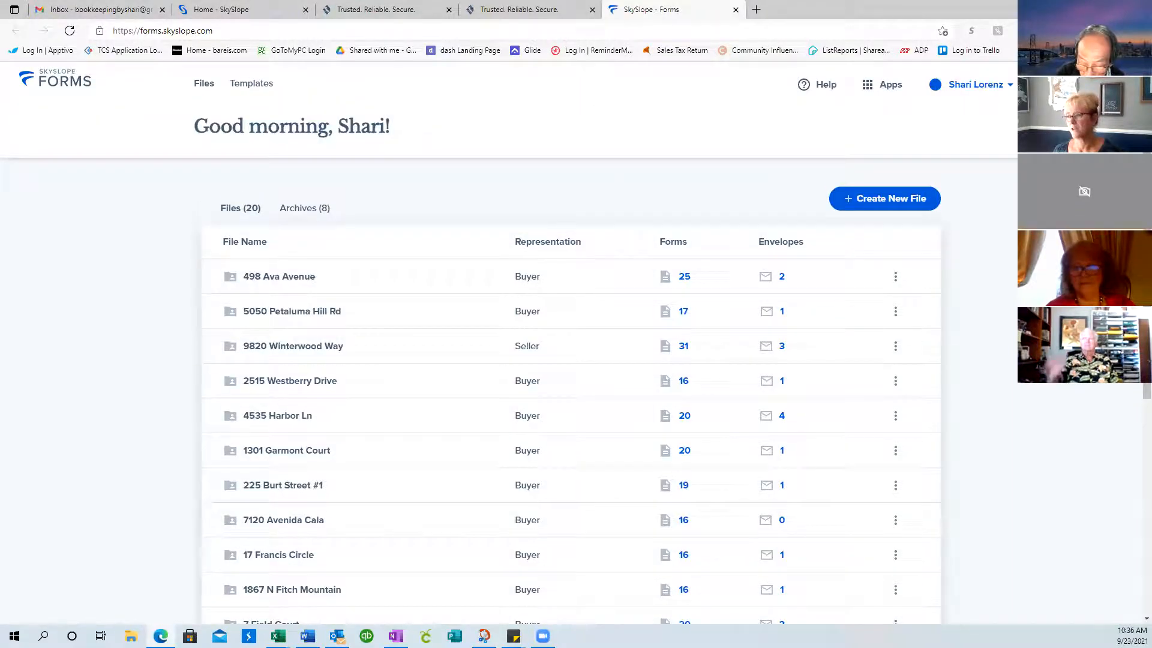
scroll(993, 382, down, 5)
scroll(858, 305, up, 3)
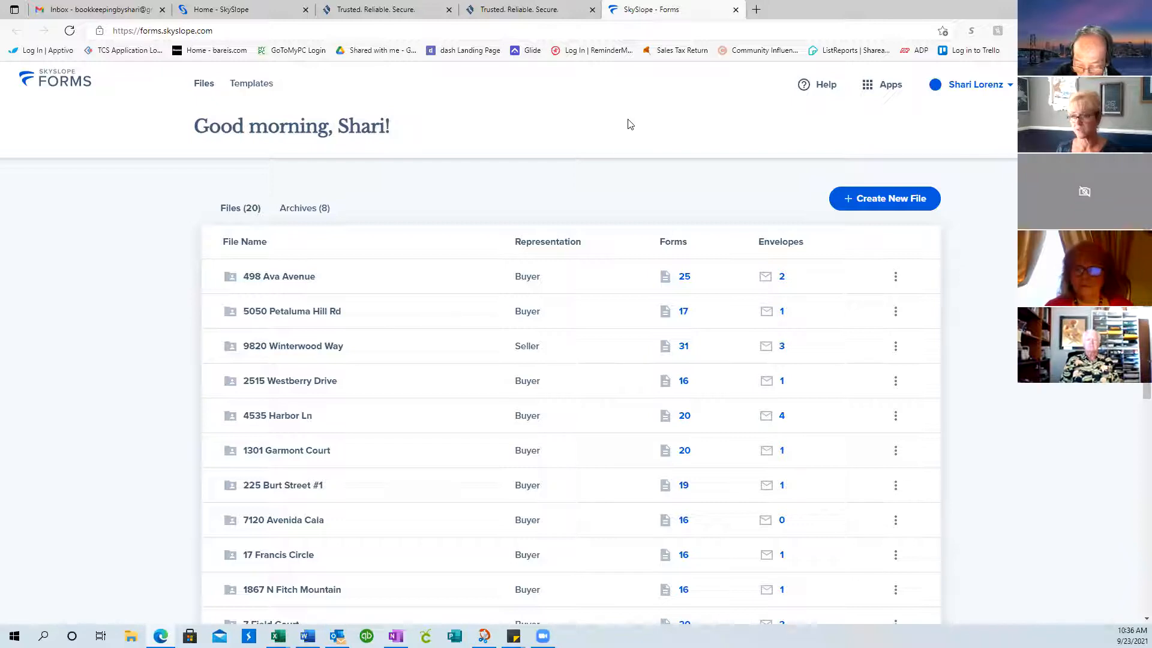
Open the Seller Condo Forms template from the Templates page
click(255, 91)
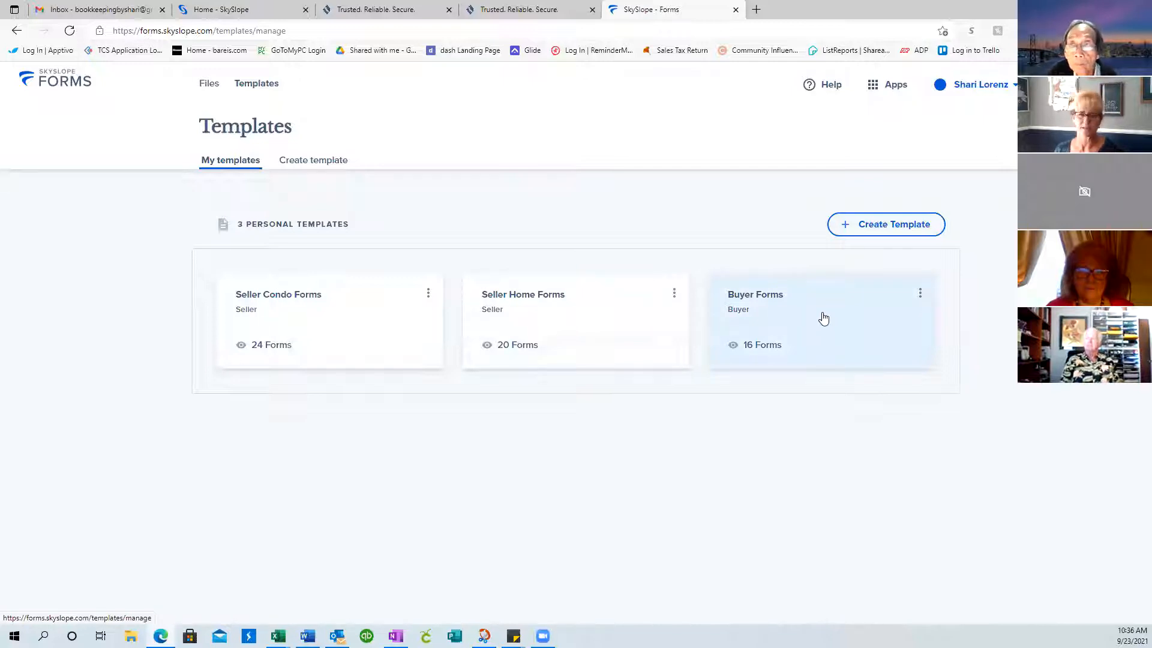
click(311, 318)
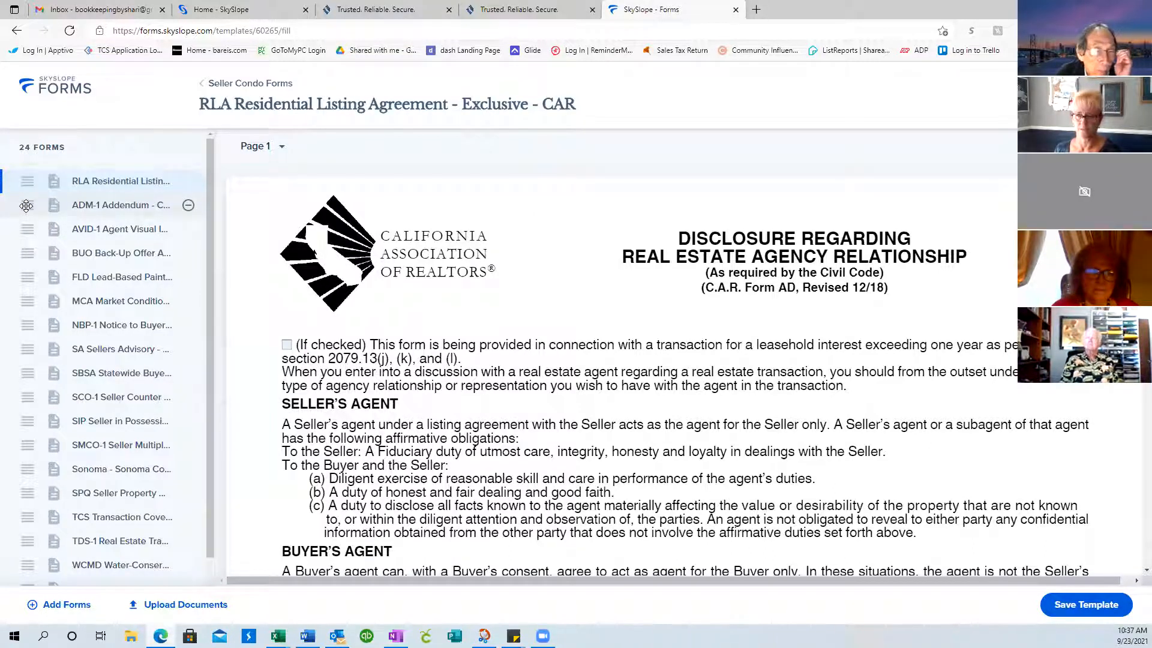
mouse_move(26, 206)
mouse_down()
mouse_move(25, 262)
mouse_move(20, 210)
mouse_up()
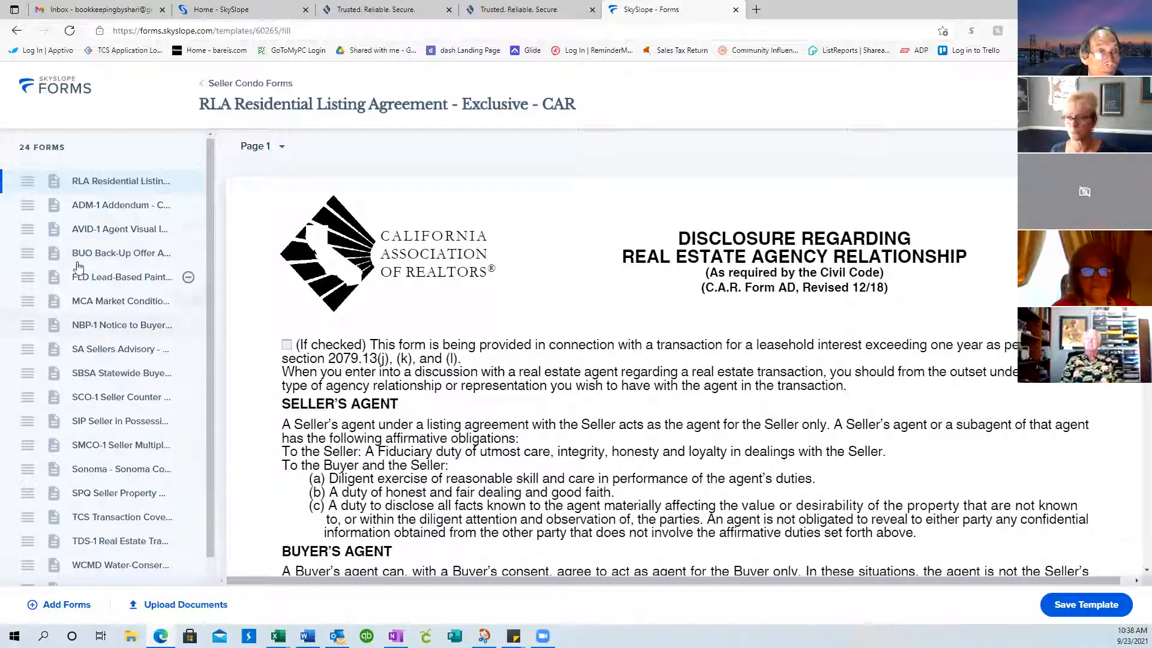
scroll(90, 282, down, 3)
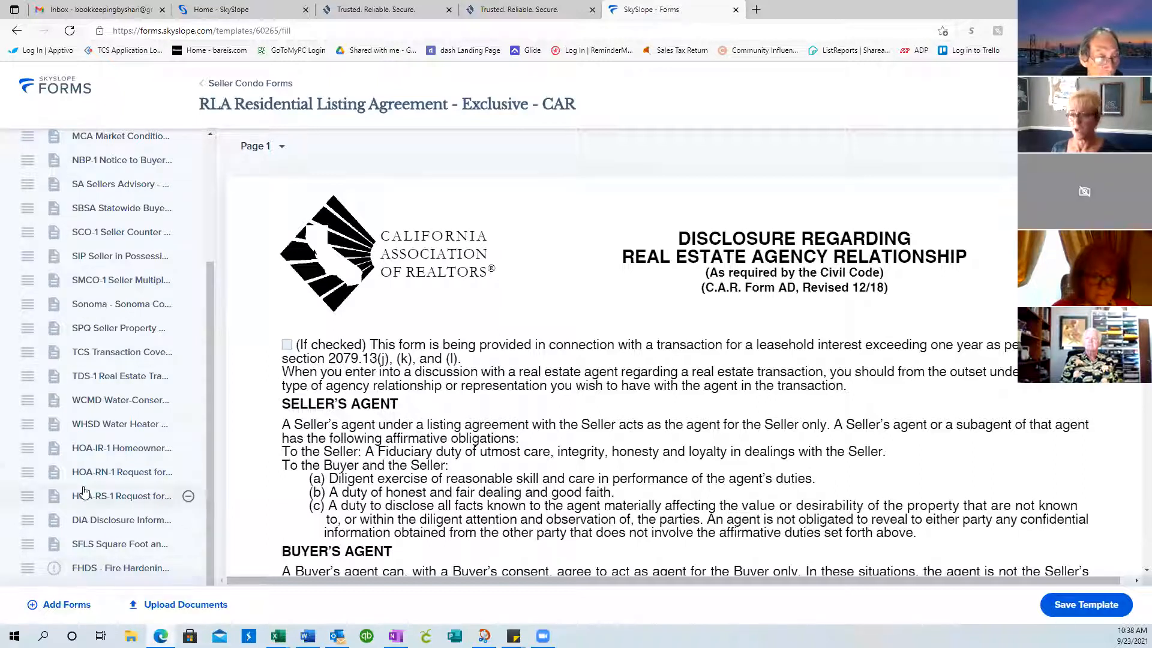
Update the FHDS fire hardening form to its current version, then return to Templates
click(52, 571)
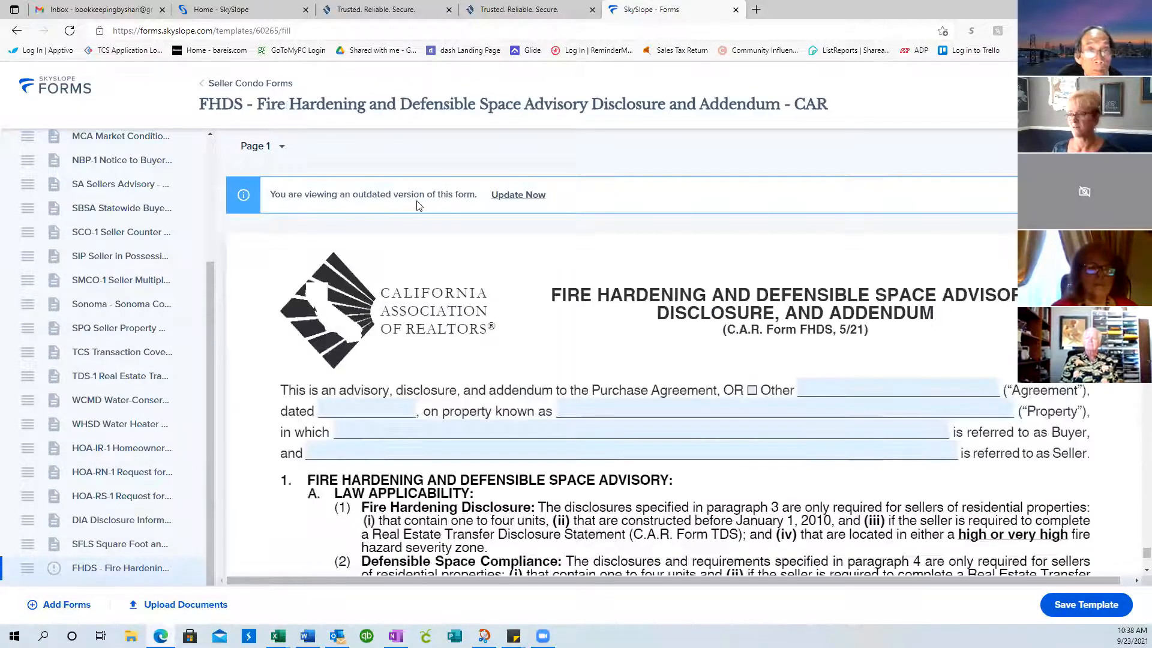
click(524, 197)
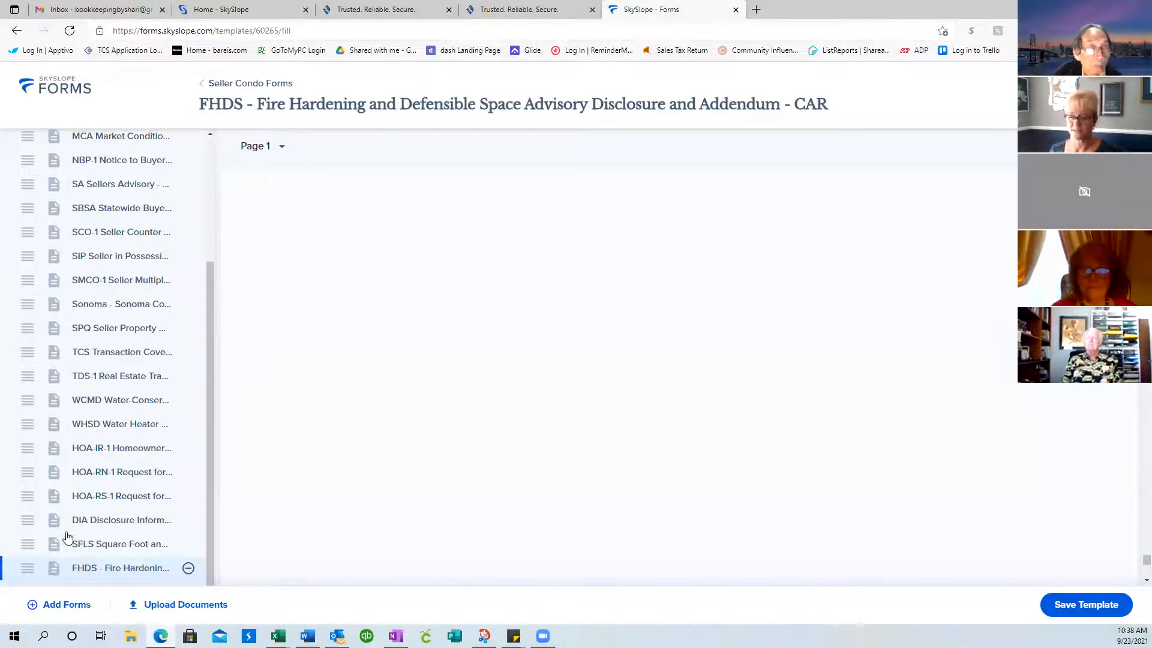
drag(209, 437, 213, 279)
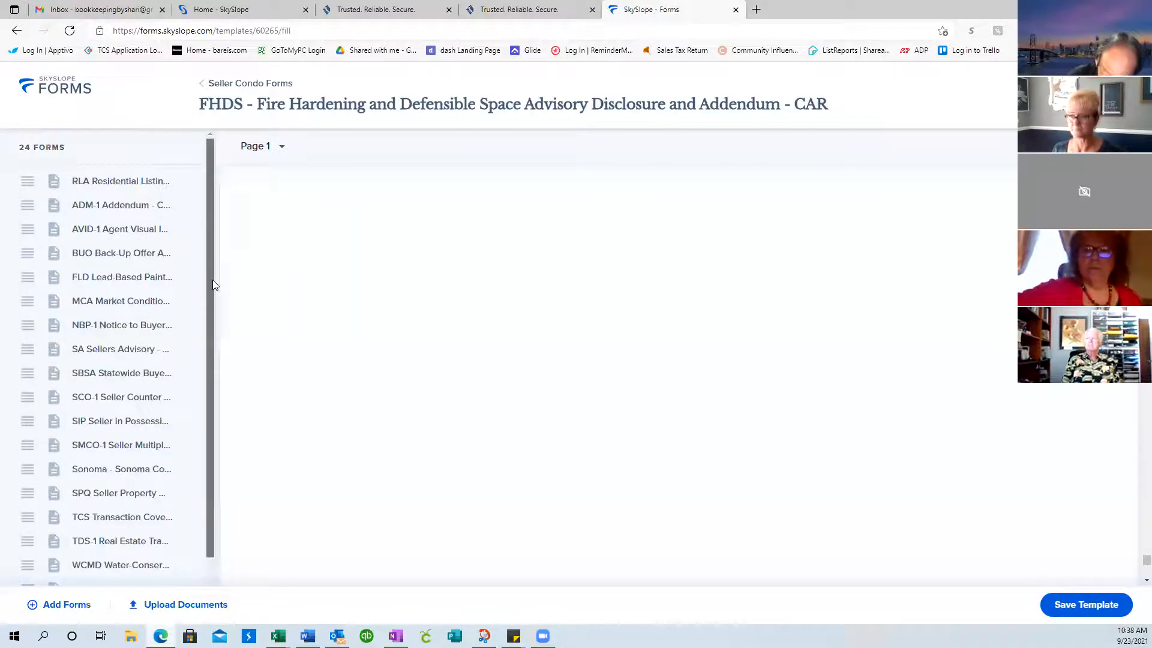
click(225, 85)
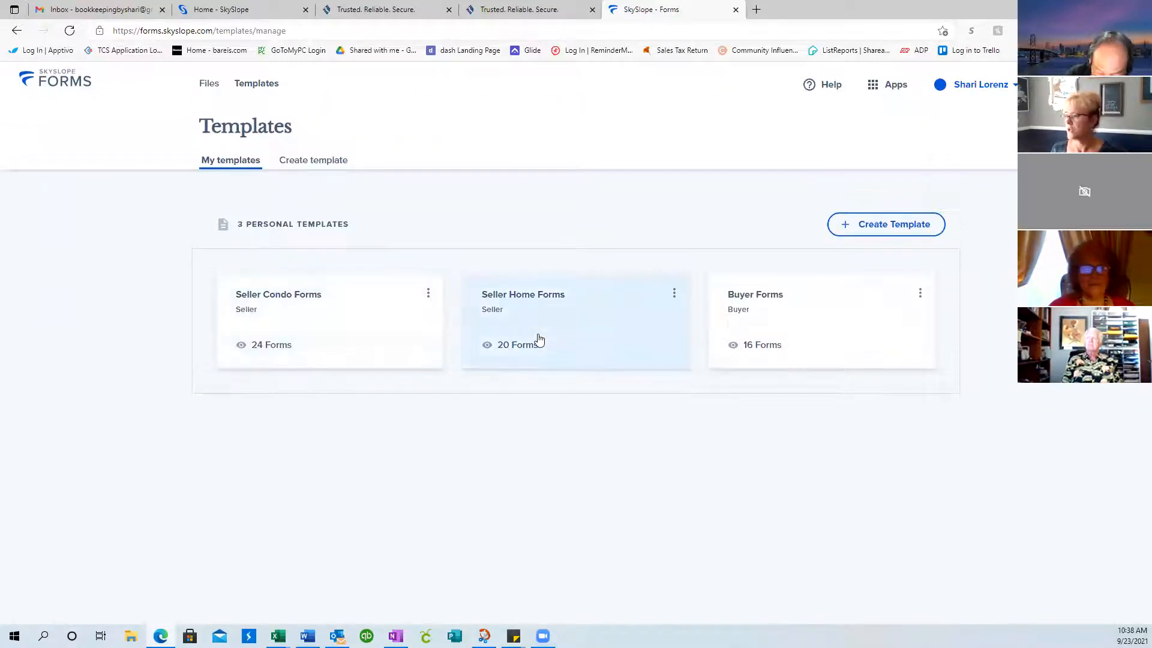
Create a new Seller-type template named 'Seller Test'
click(877, 226)
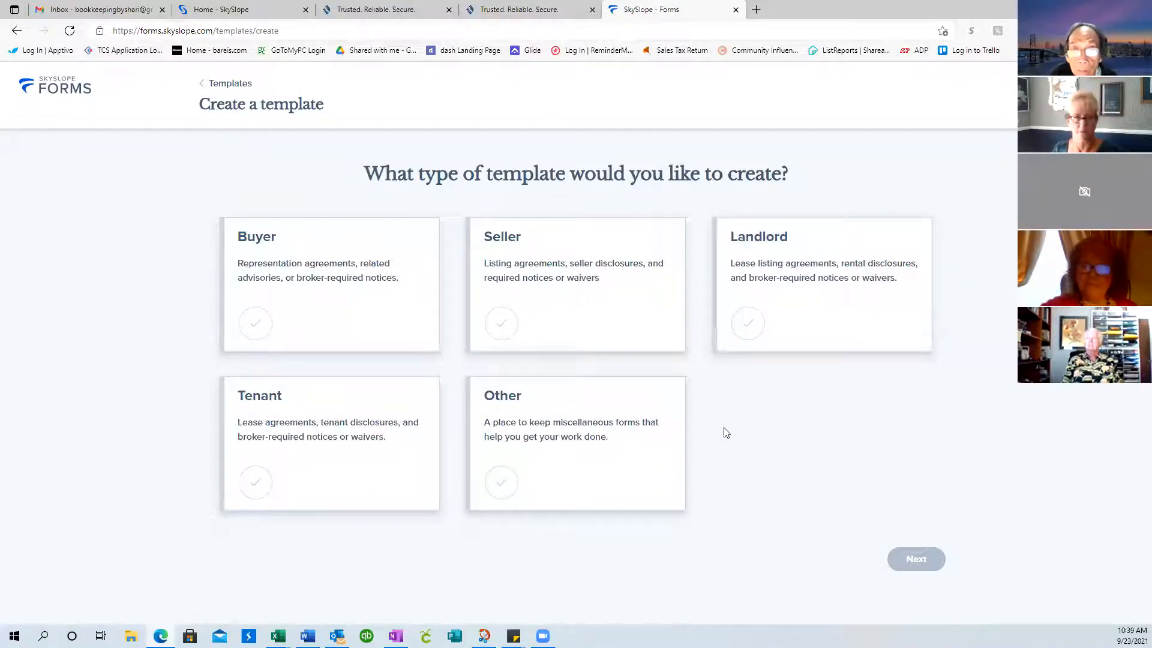
click(550, 275)
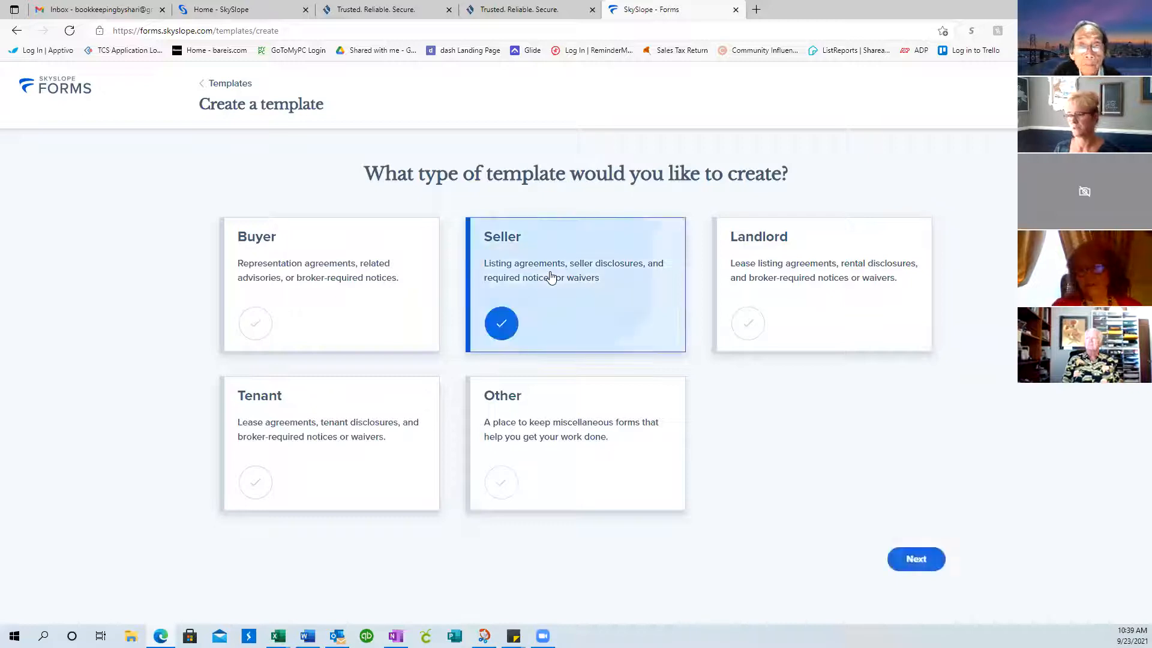
click(927, 560)
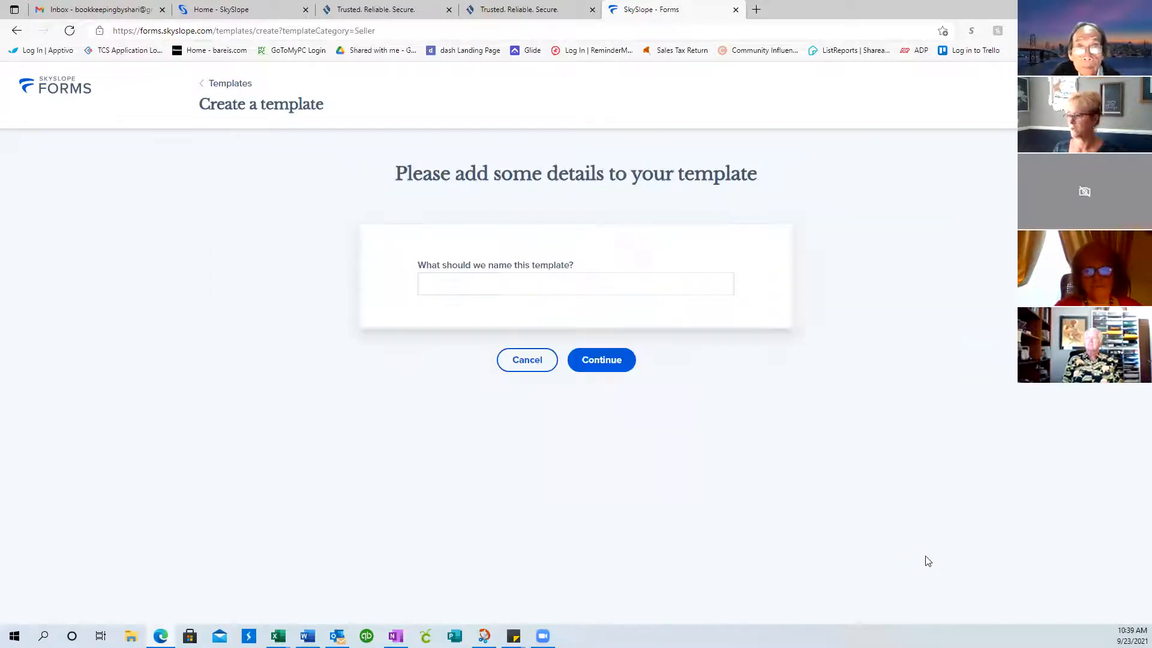
click(551, 281)
text(Seller Test)
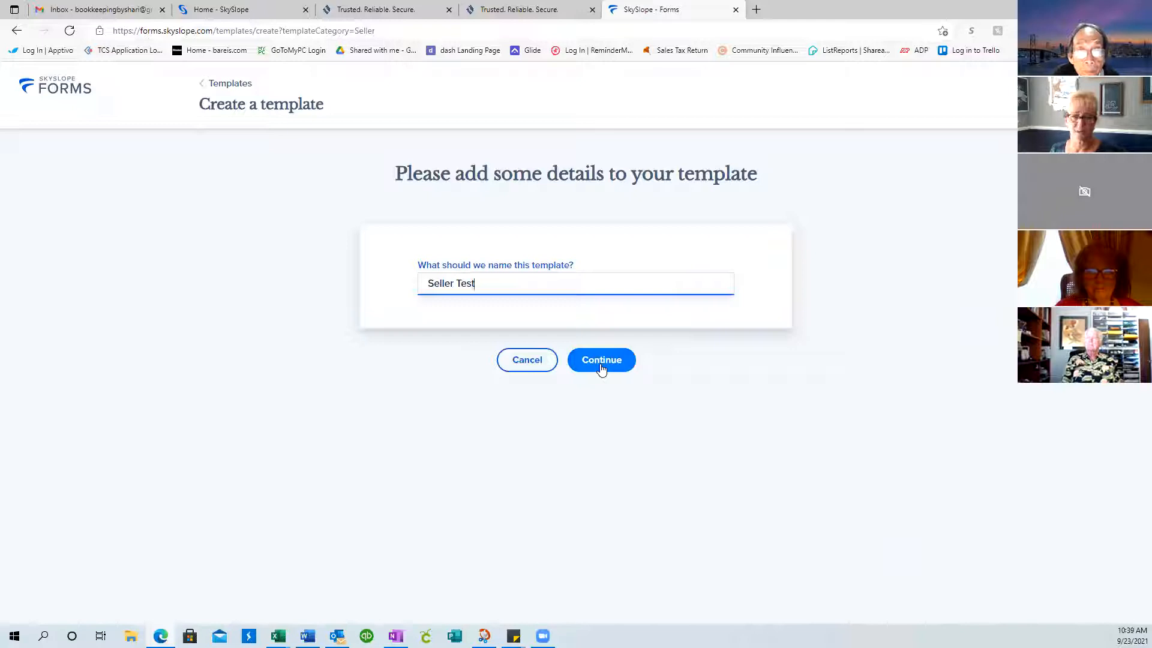
click(602, 361)
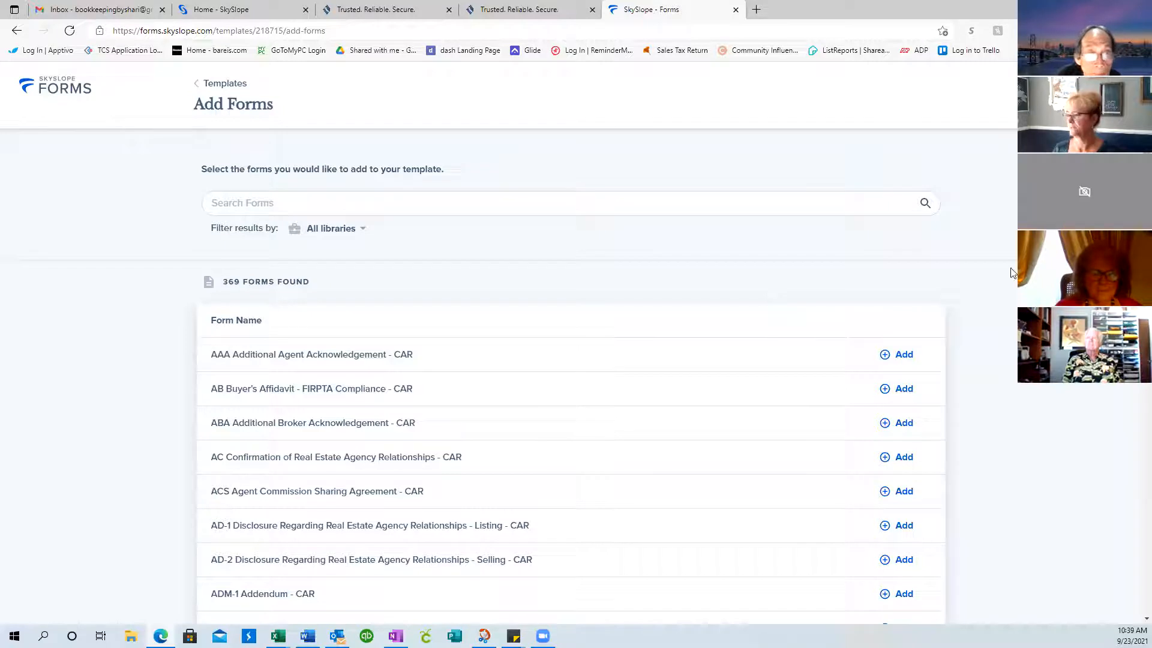
Browse the Add Forms library by scrolling through the available forms
scroll(721, 318, down, 2)
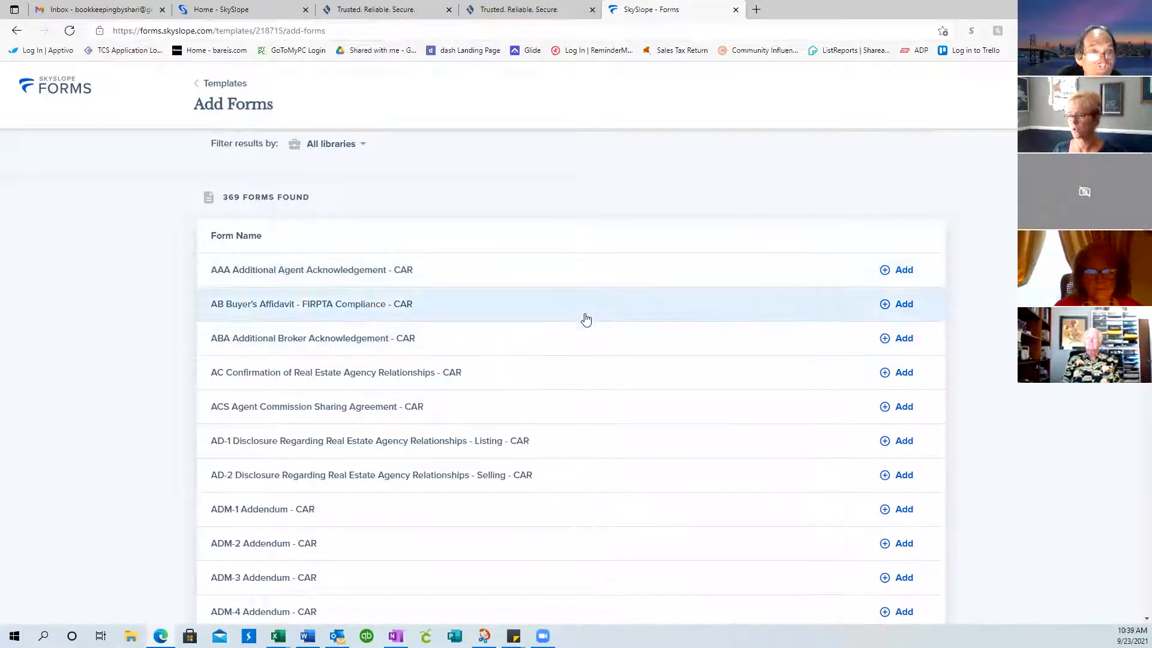
scroll(548, 546, down, 4)
scroll(547, 546, down, 3)
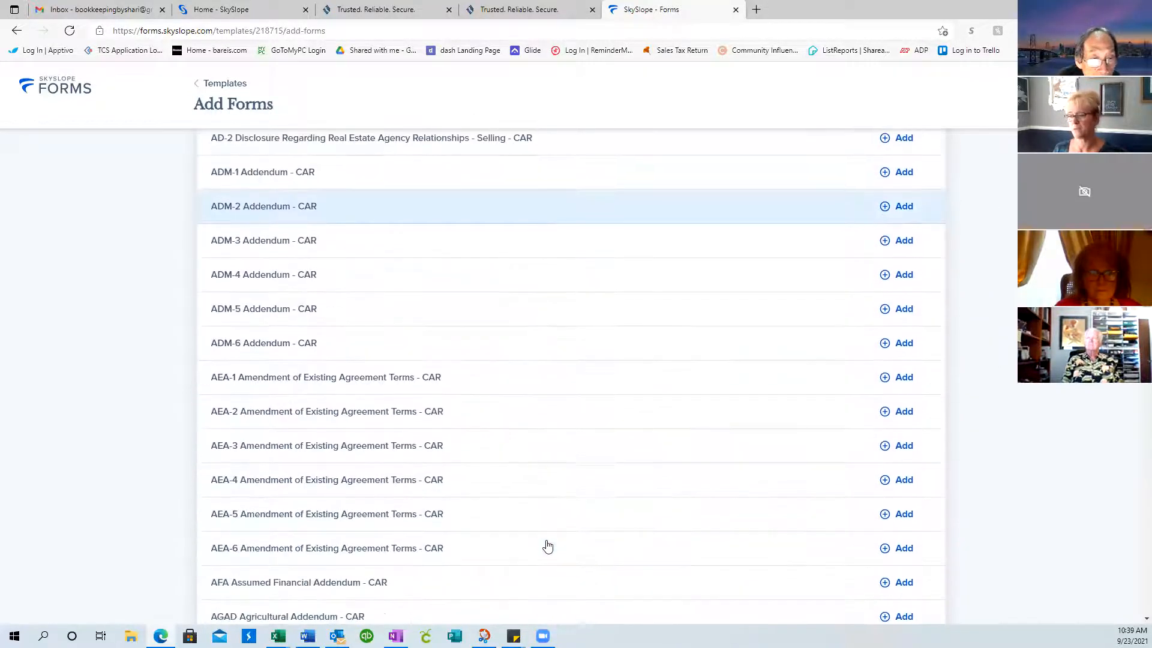
scroll(548, 546, up, 8)
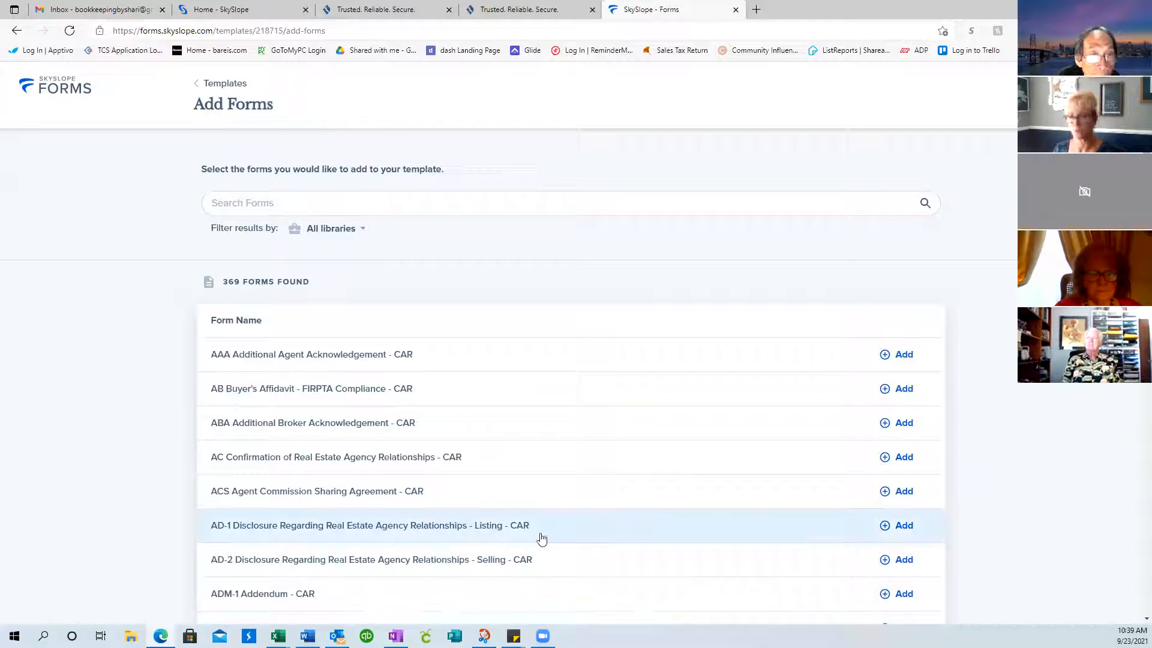
click(310, 204)
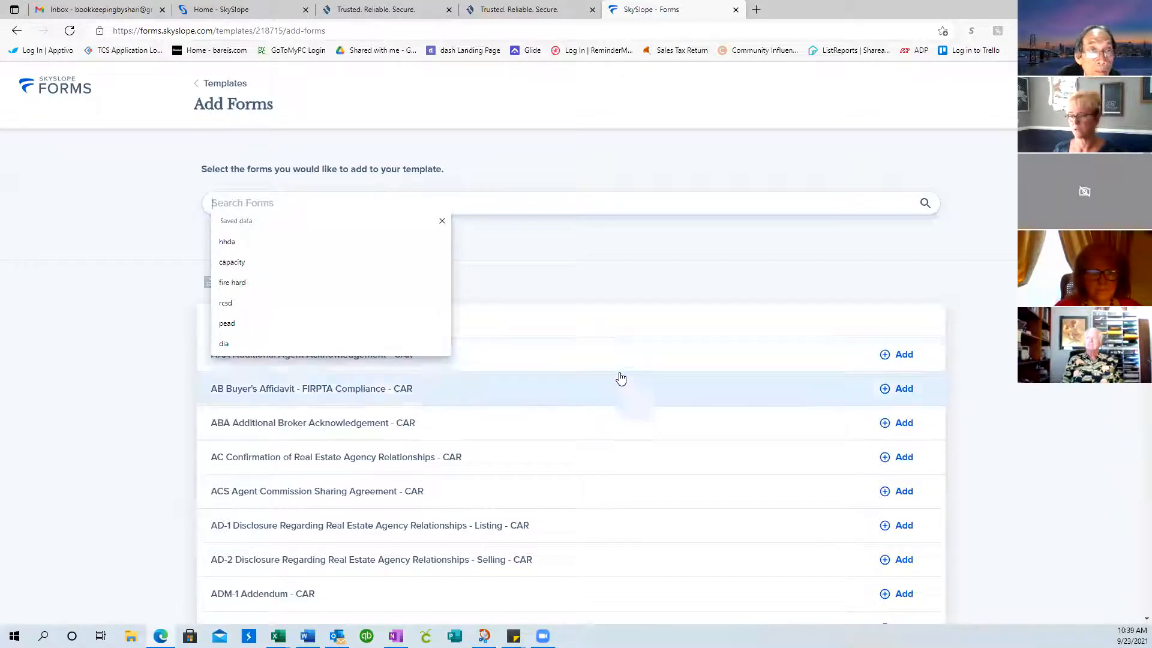
scroll(617, 378, down, 15)
scroll(610, 384, down, 11)
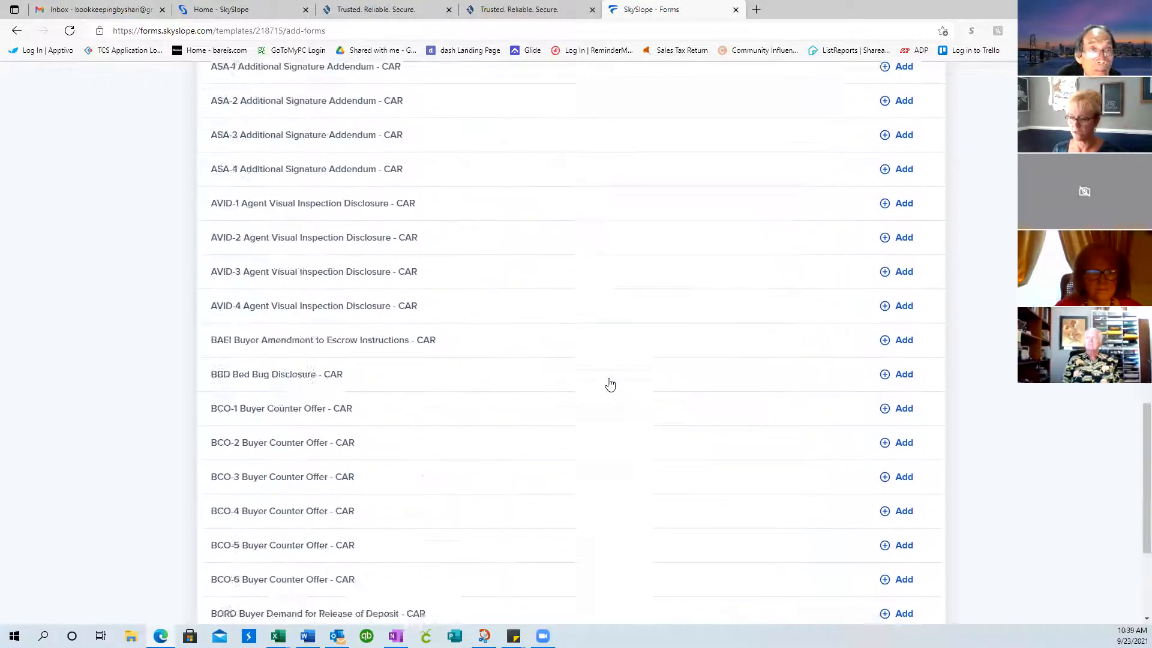
scroll(610, 384, up, 9)
scroll(611, 384, down, 20)
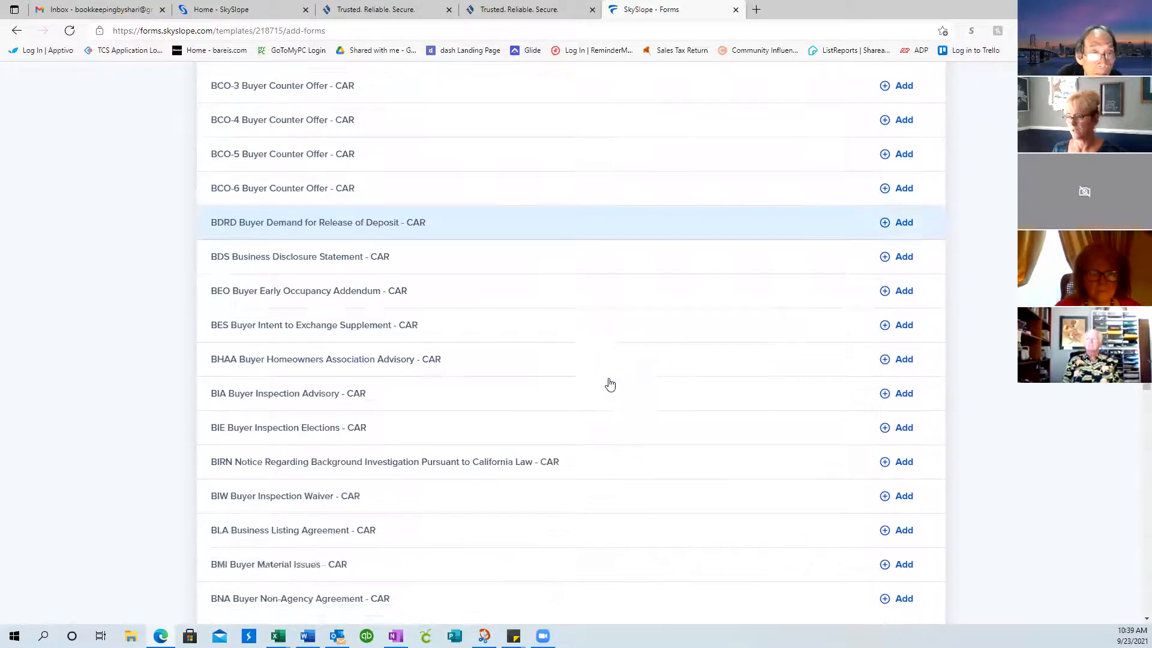
scroll(610, 384, up, 20)
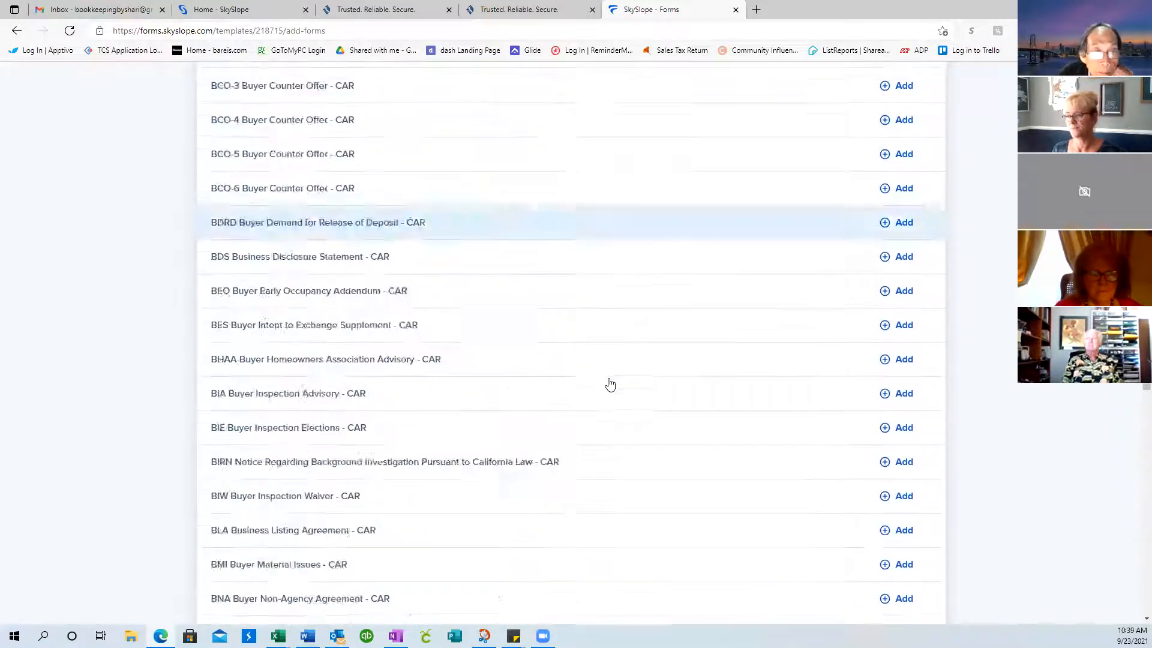
Search the forms library for 'residential' to bring up the RLA Residential Listing Agreement
click(310, 198)
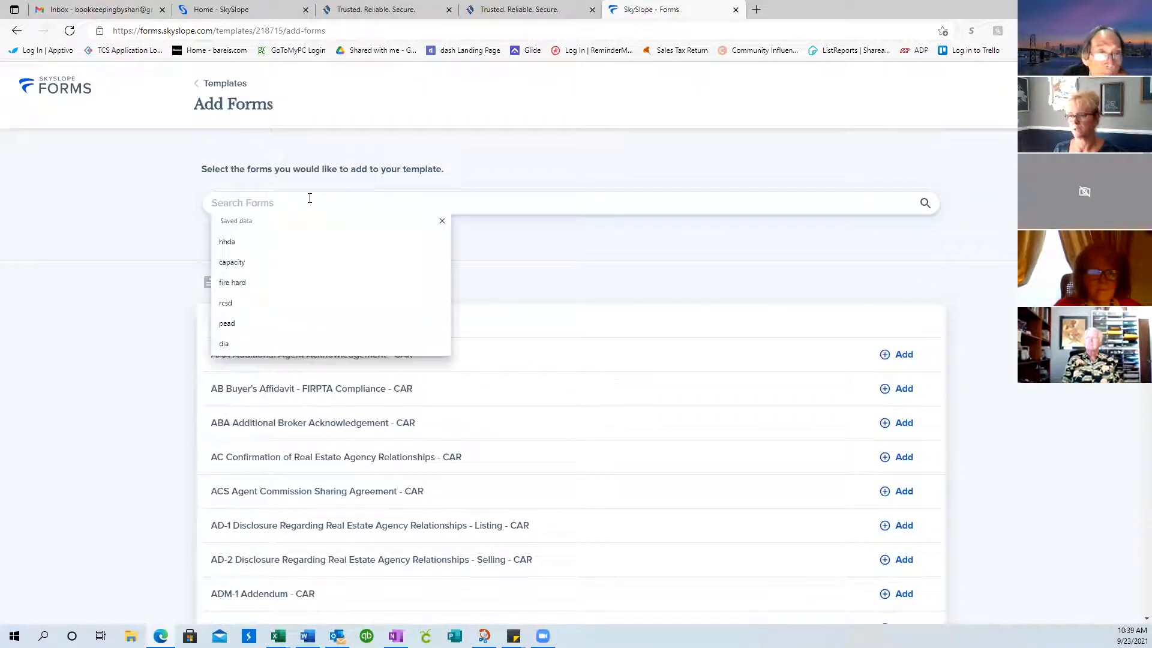
text(rp)
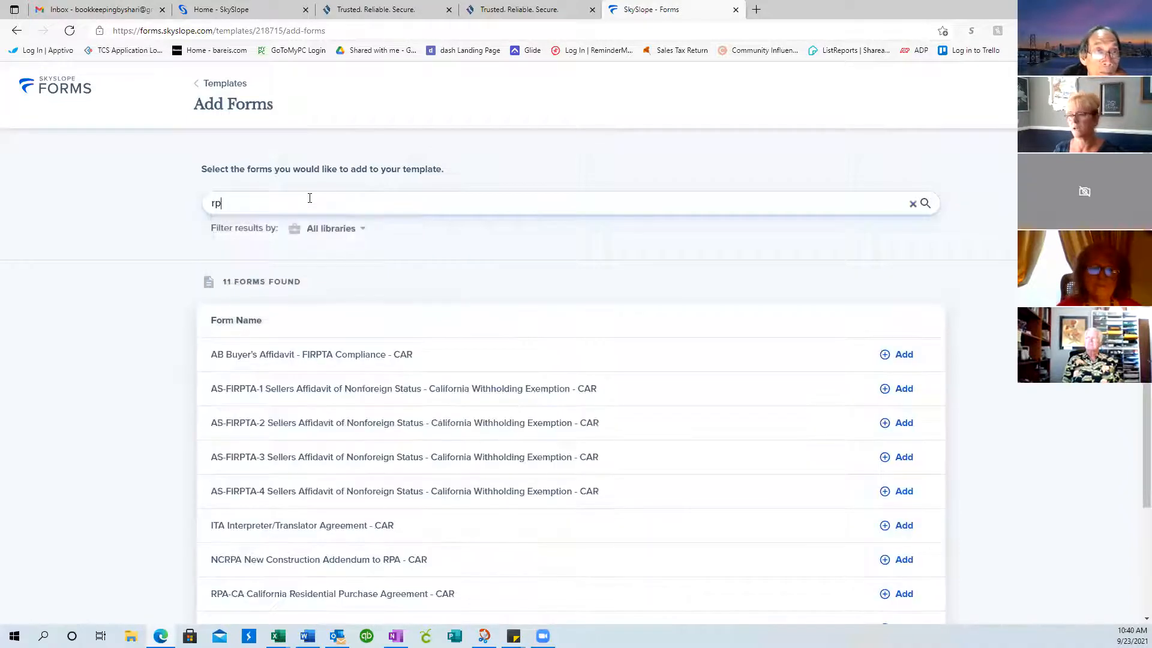
text(l)
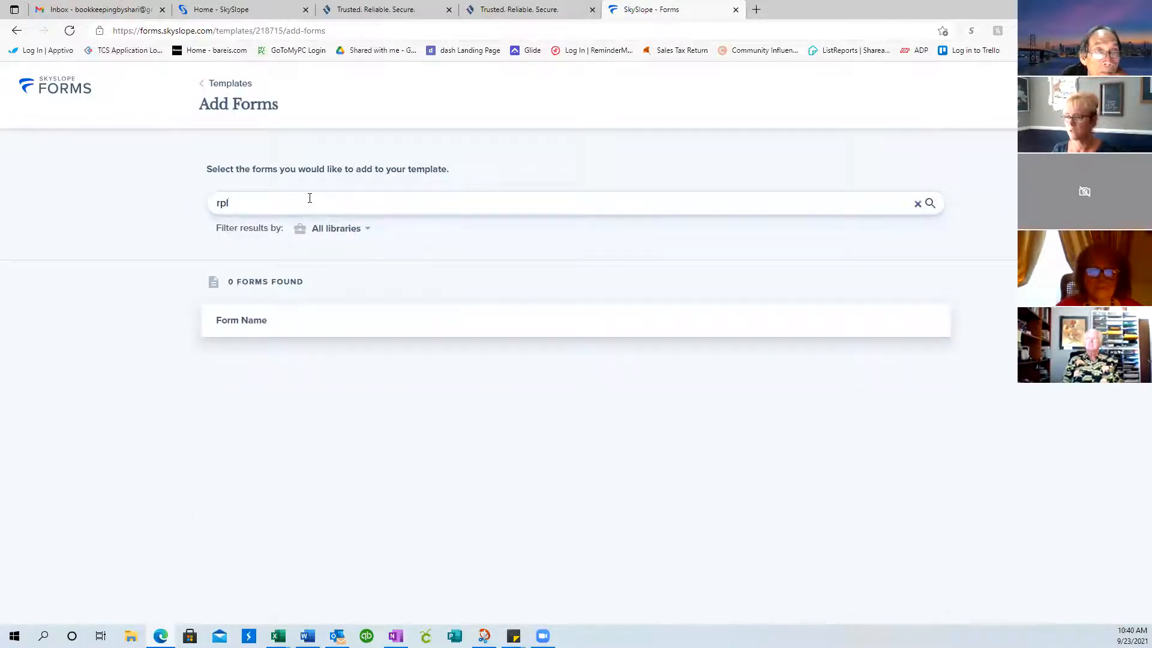
key(BackSpace)
key(BackSpace)
text(la)
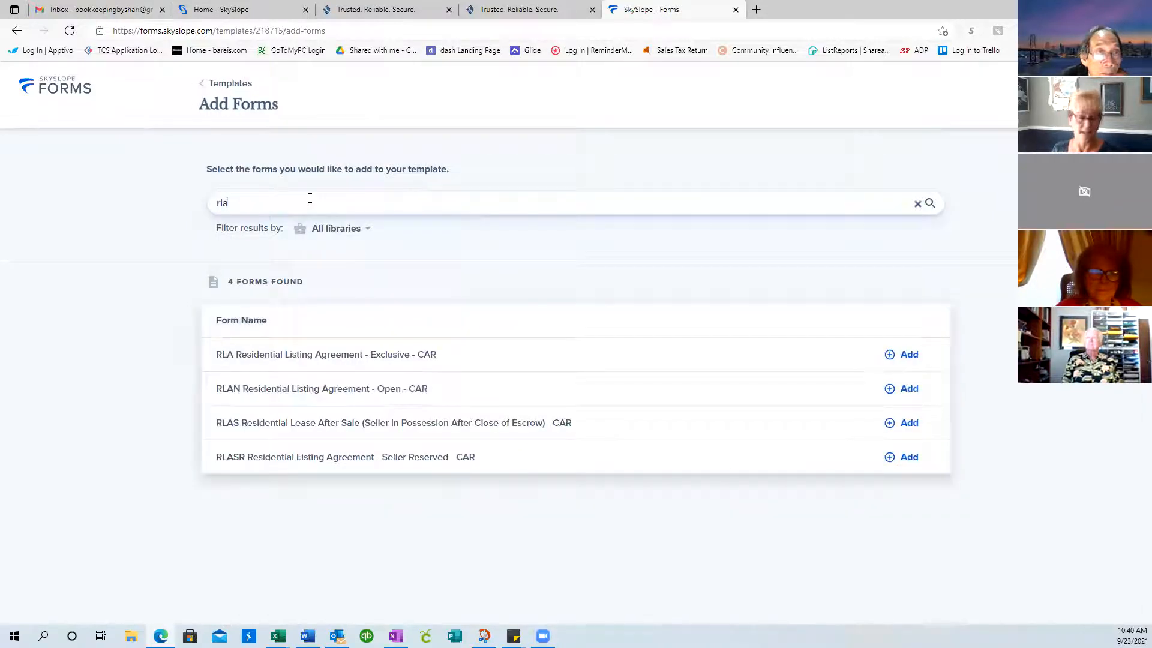
key(BackSpace)
key(BackSpace)
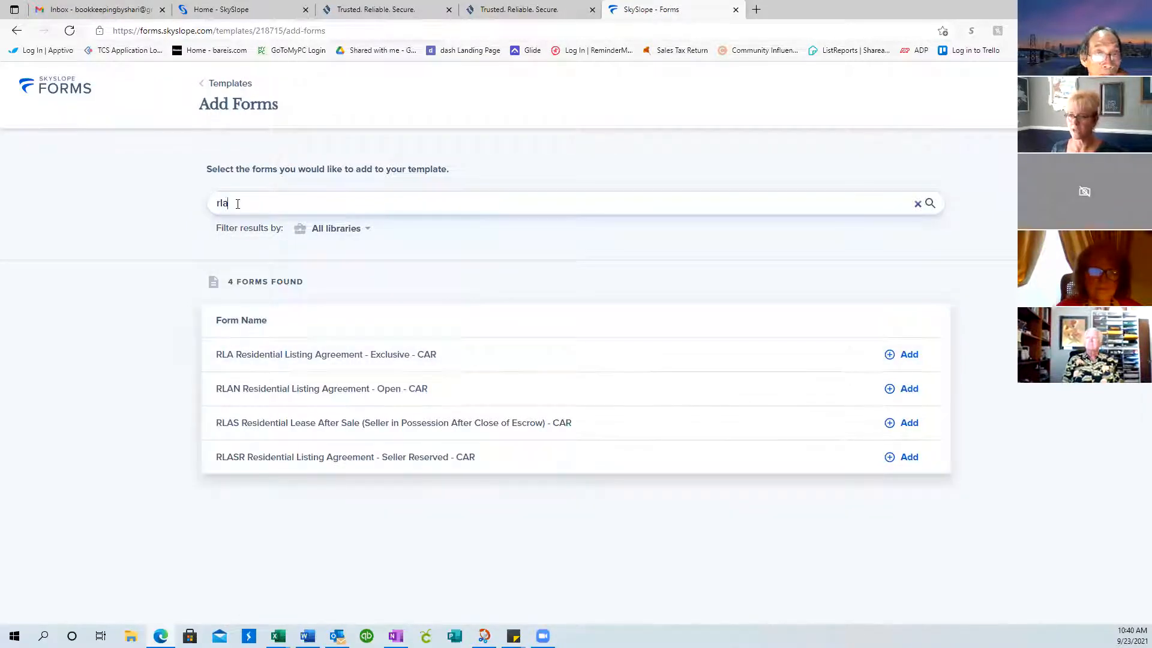
text(esidential)
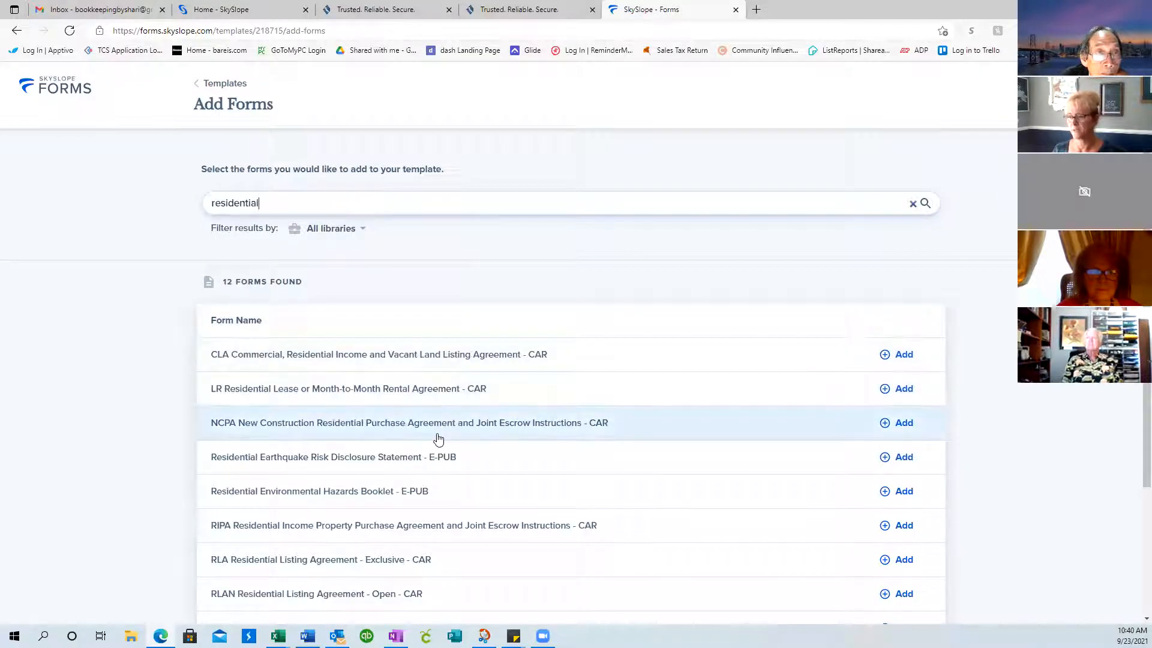
scroll(438, 440, down, 3)
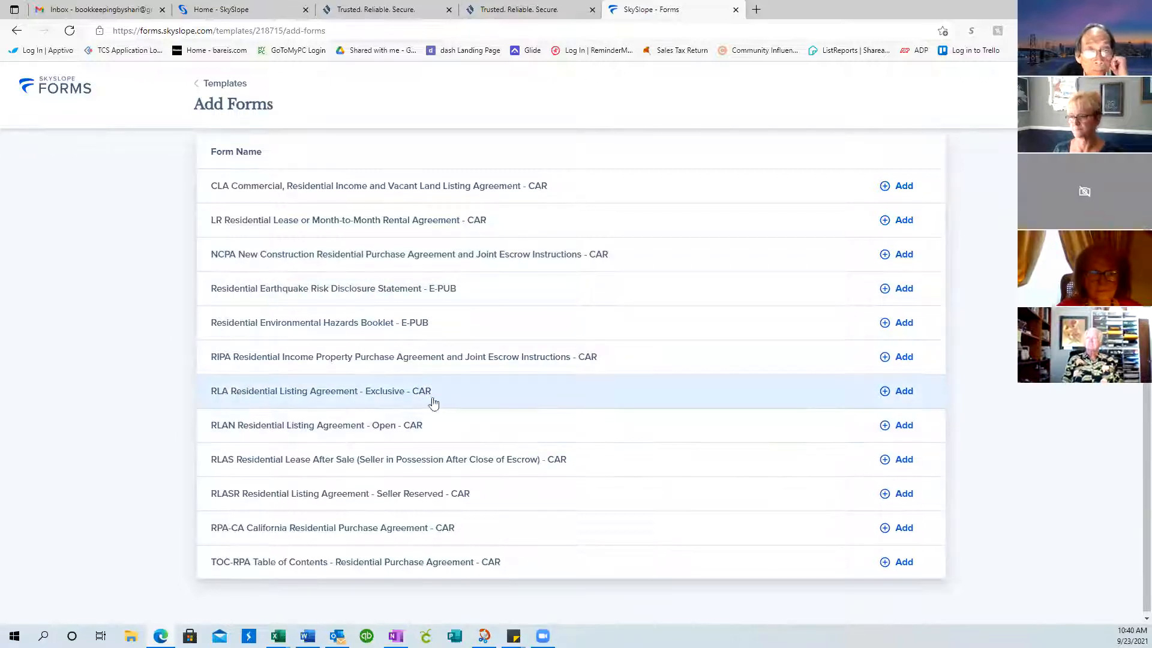
Add the RLA Residential Listing Agreement - Exclusive - CAR and continue to the template
click(900, 393)
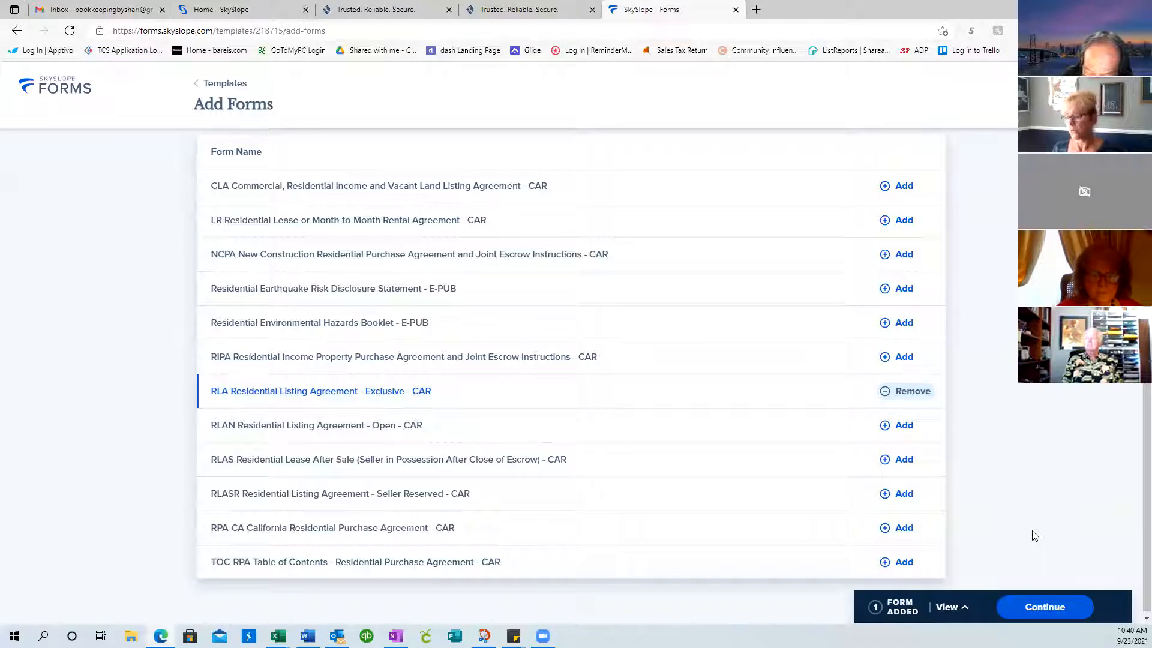
click(1058, 608)
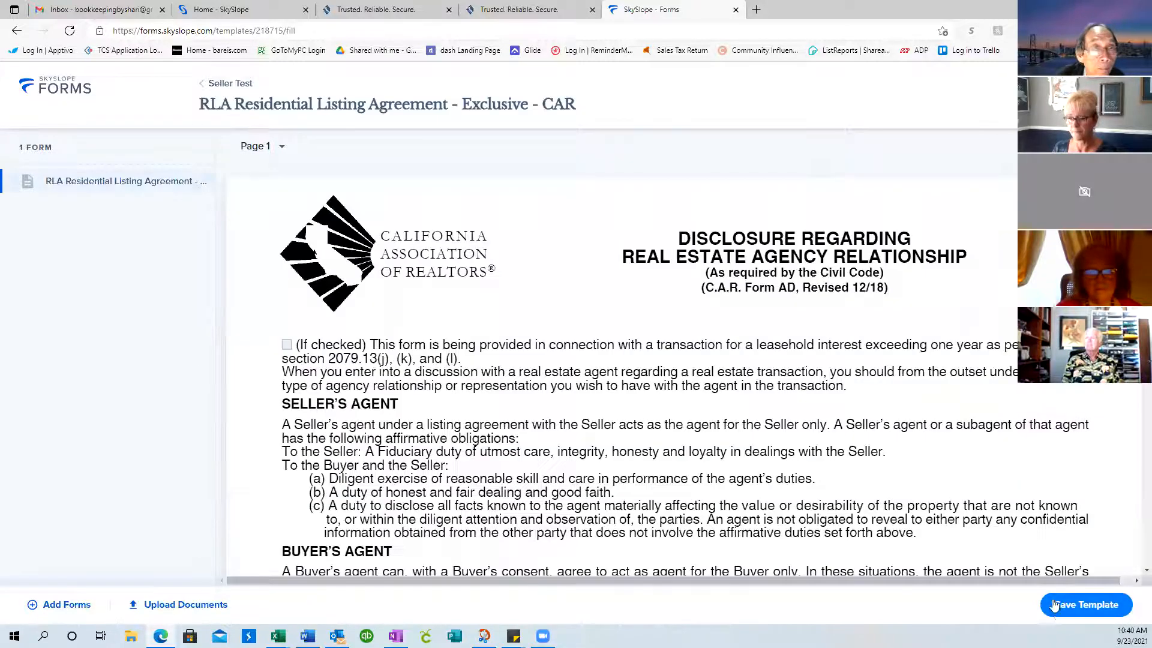
Return to Add Forms and search the library for 'market' to find the MCA form
click(59, 606)
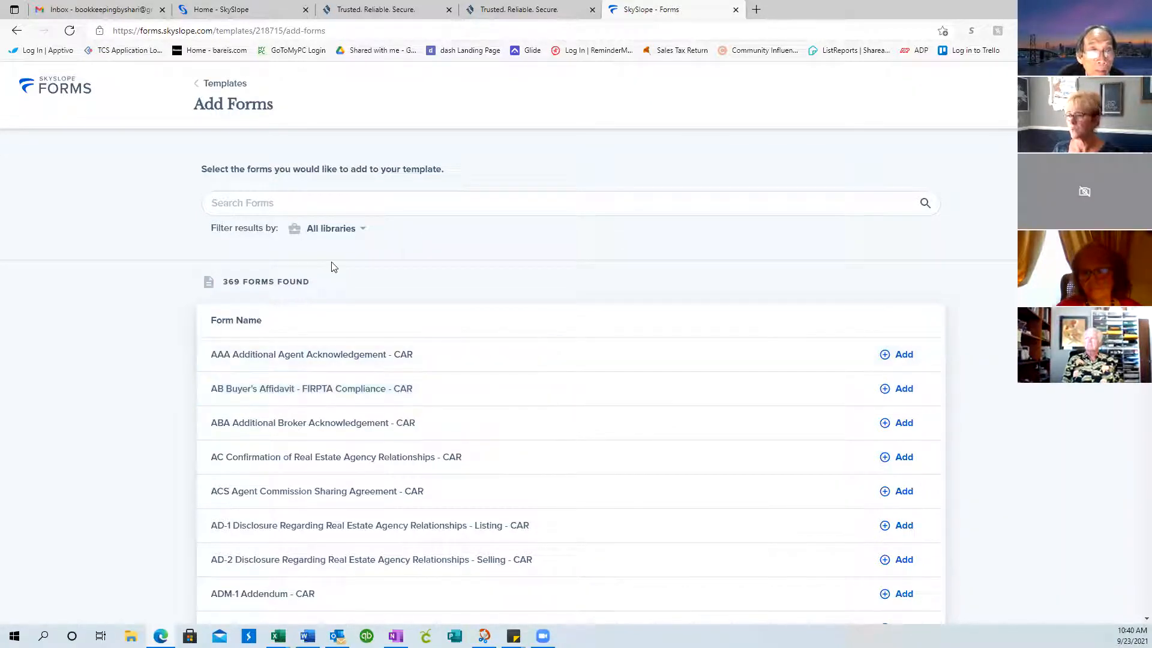
click(245, 203)
text(resident)
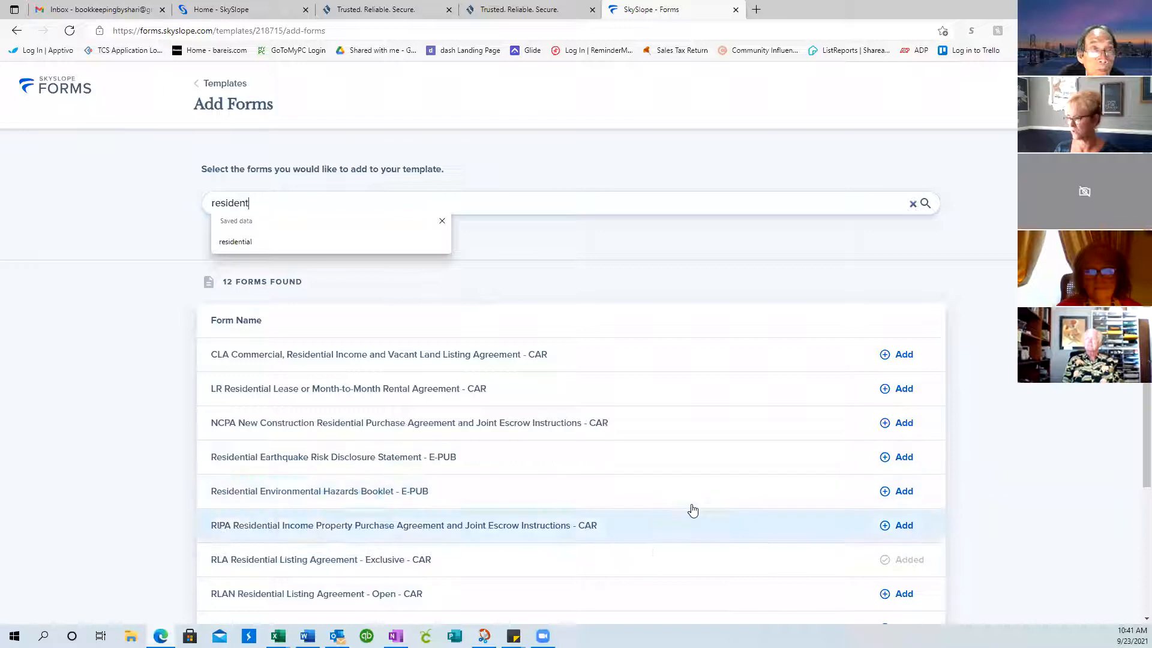
scroll(693, 511, down, 3)
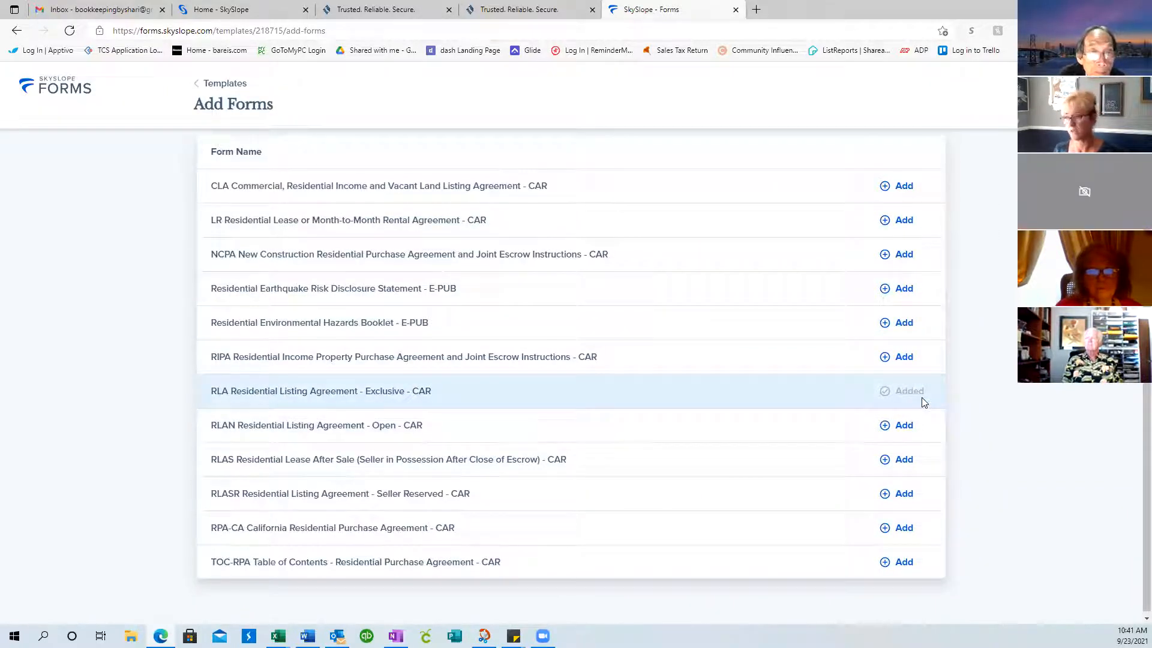
scroll(775, 326, up, 3)
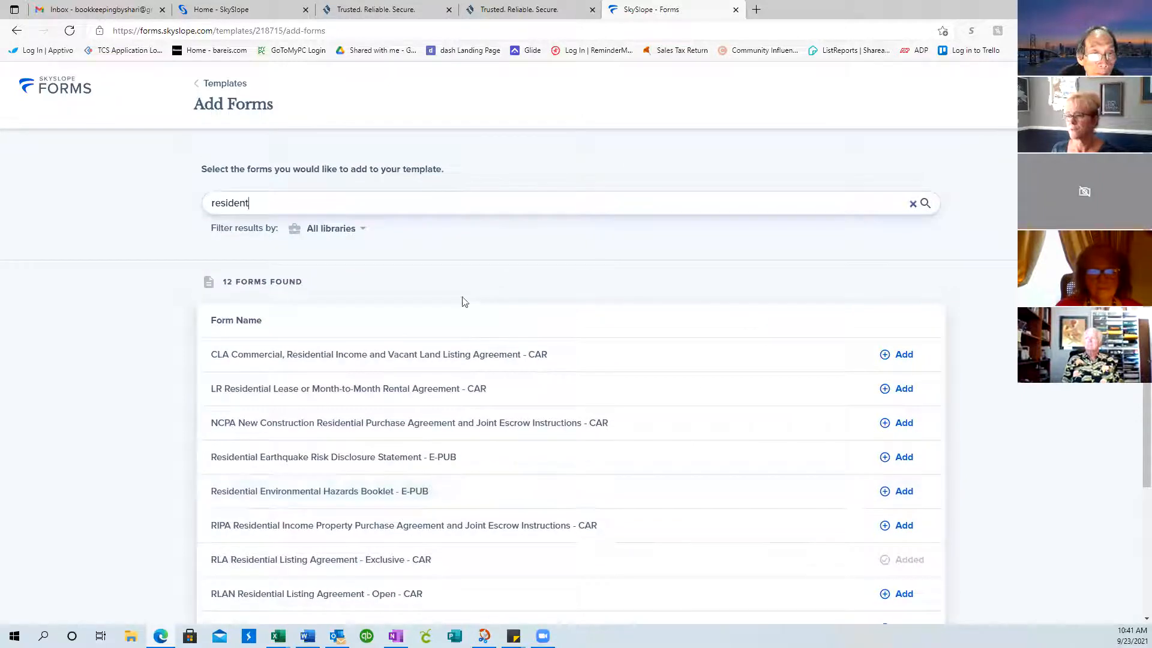
drag(261, 206, 192, 209)
text(market)
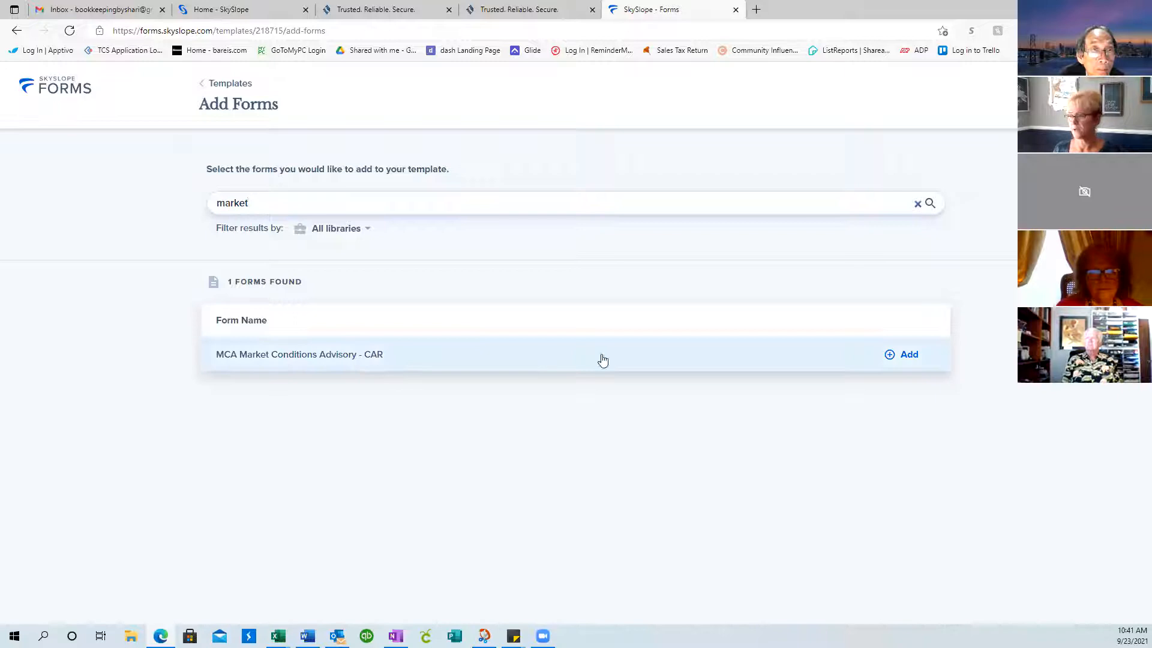
Add the MCA Market Conditions Advisory - CAR form and select the search text
click(910, 355)
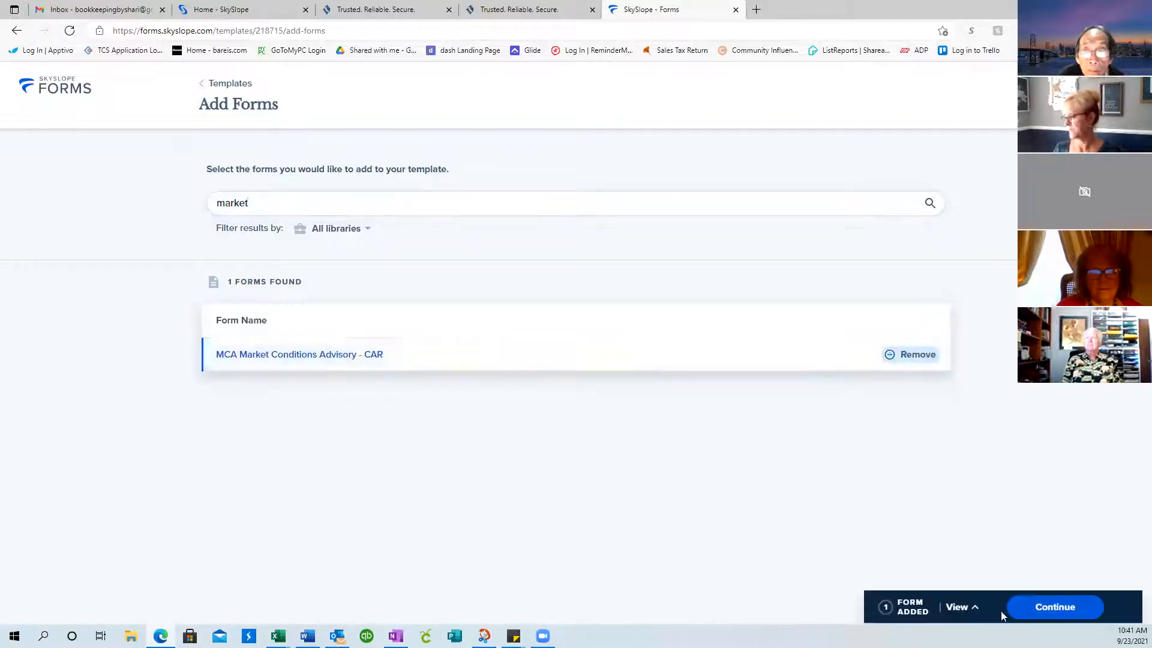
drag(253, 202, 197, 203)
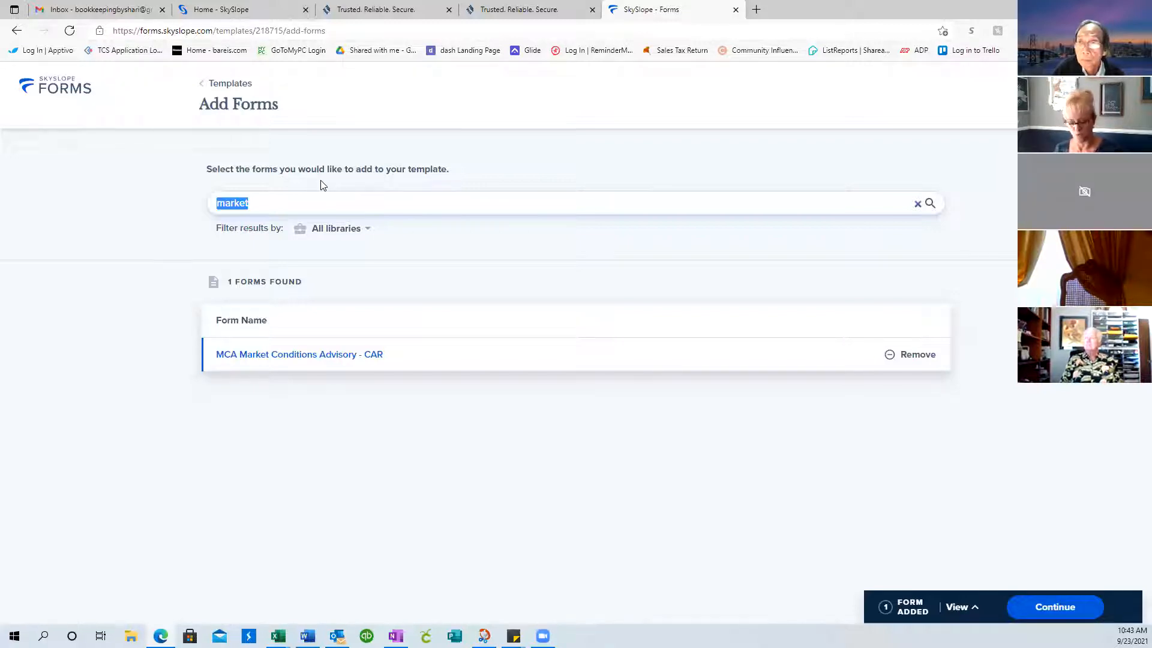
Search 'smoke' and add the WHSD Water Heater and Smoke Detector form
text(smoke)
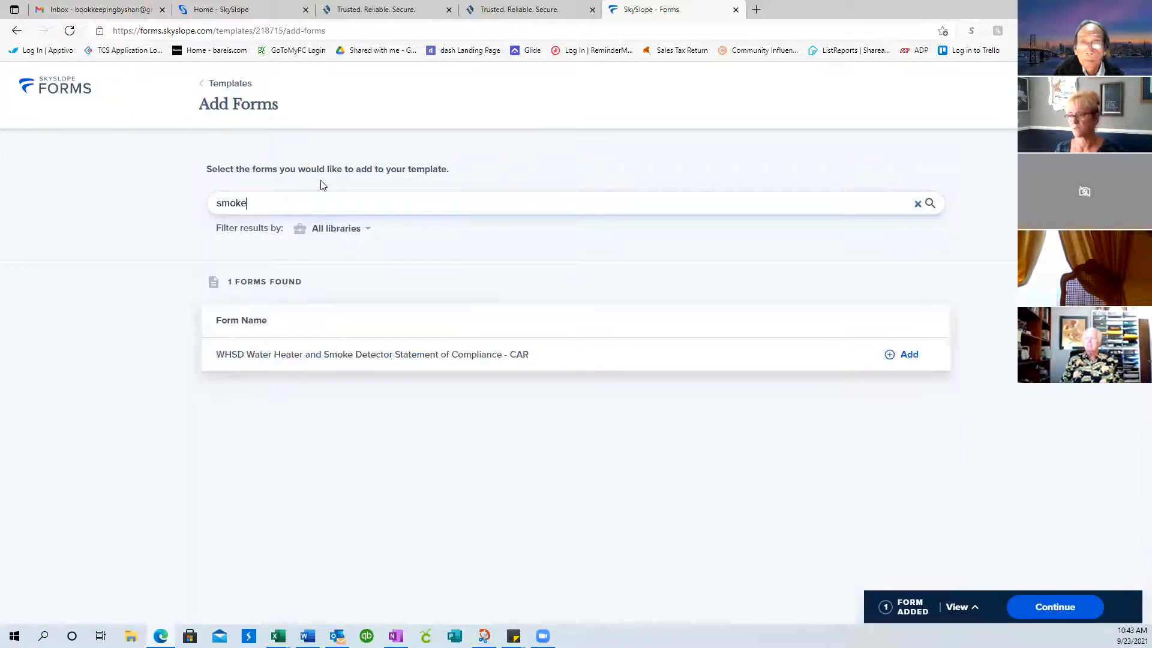
click(904, 354)
drag(459, 202, 159, 198)
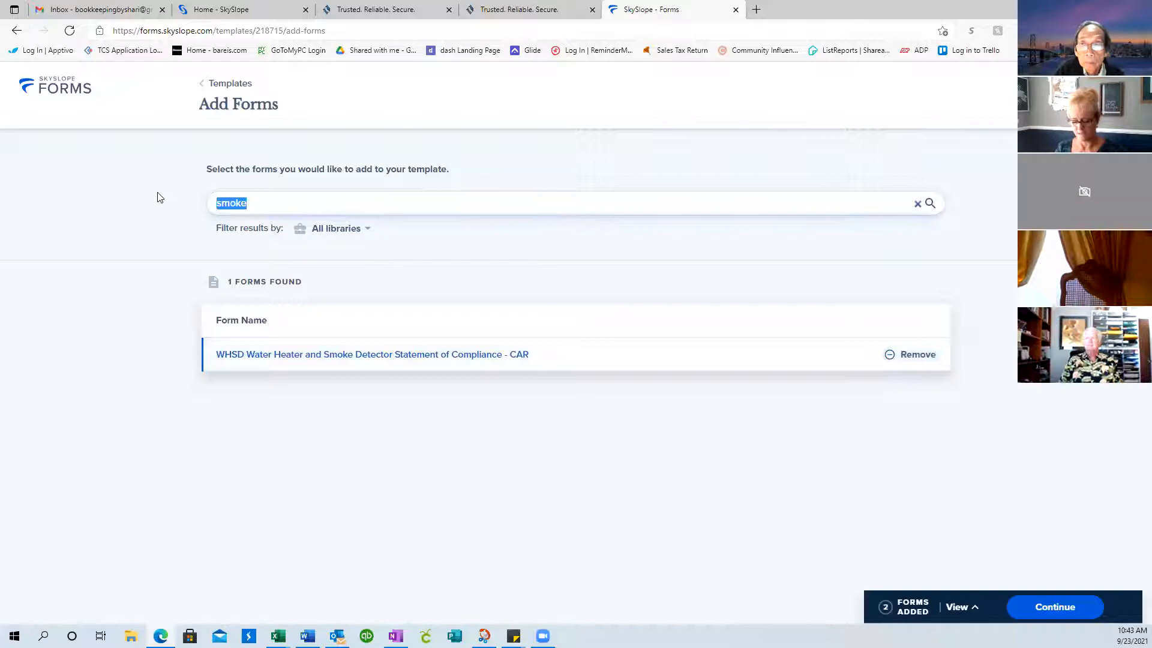
Add the WCMD Water-Conserving Plumbing Fixtures form via a 'water' search, then clear the search
text(water)
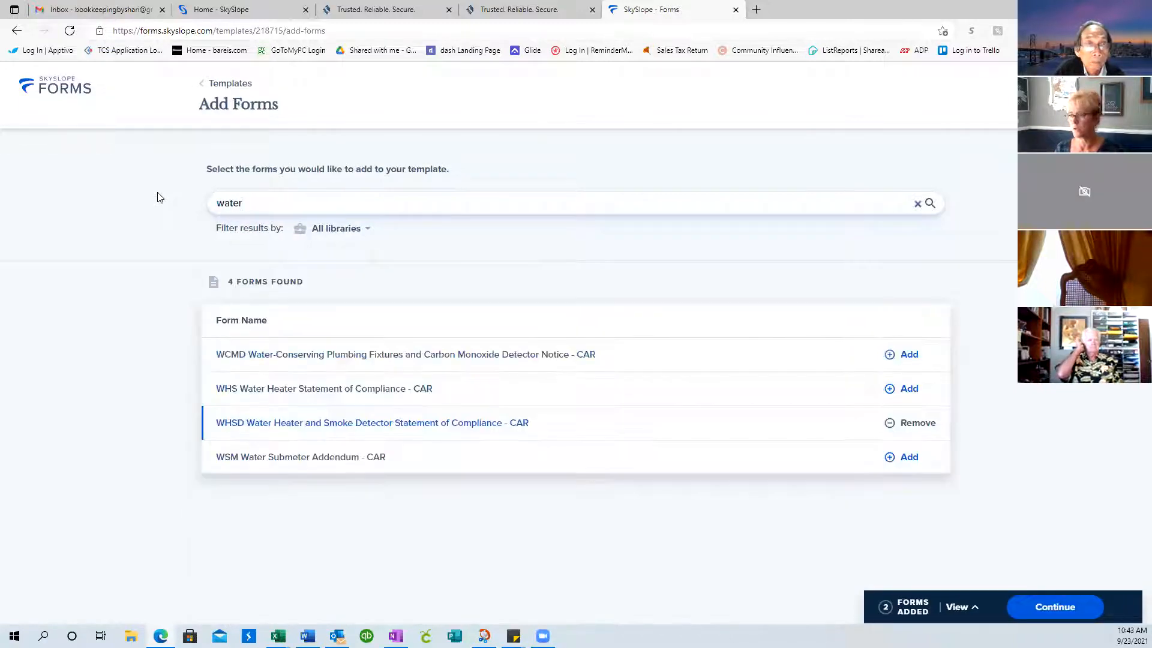
click(907, 357)
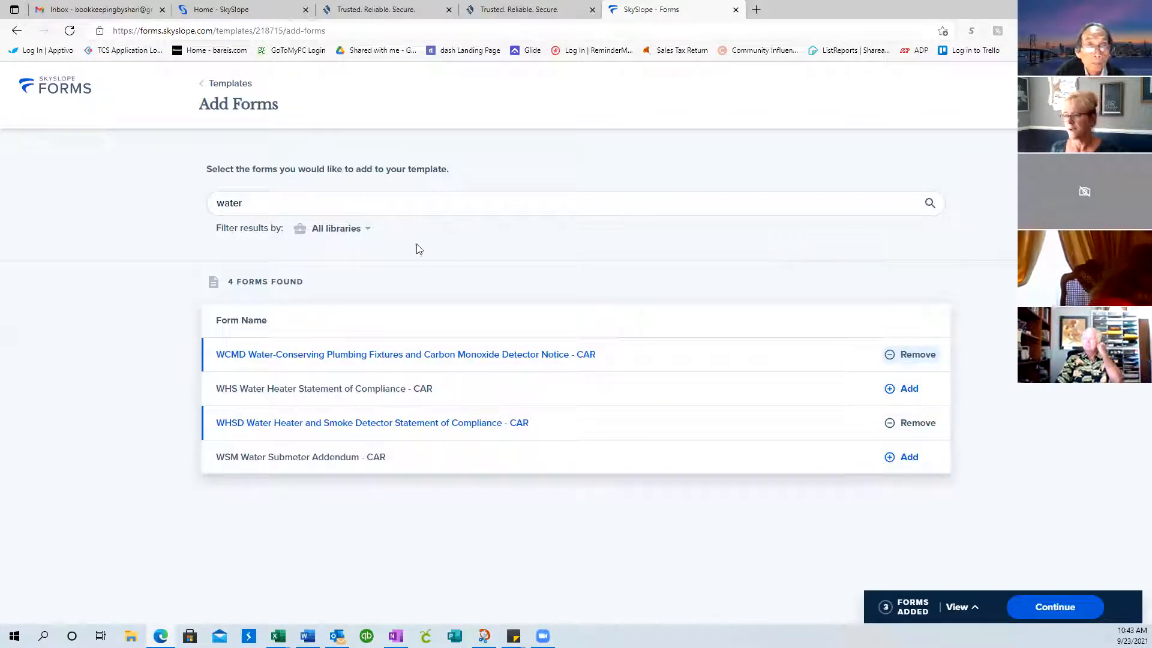
click(276, 203)
drag(276, 203, 190, 204)
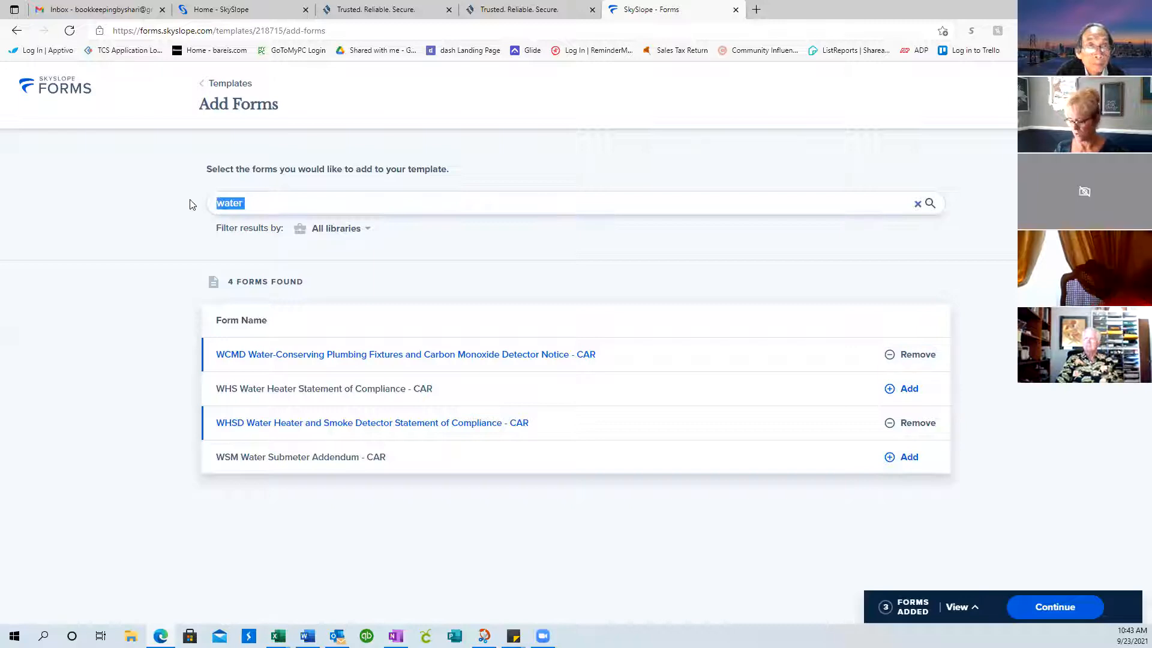
key(BackSpace)
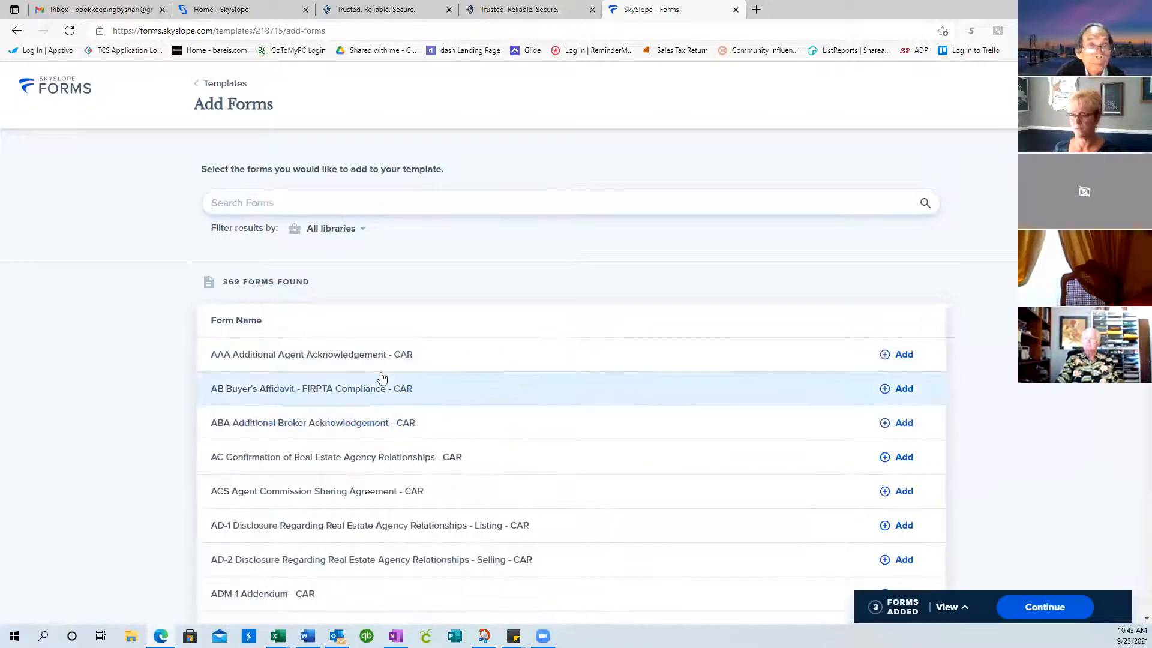
Add the AVID-1 Agent Visual Inspection Disclosure - CAR form from the full forms list
scroll(383, 378, down, 4)
scroll(382, 378, down, 10)
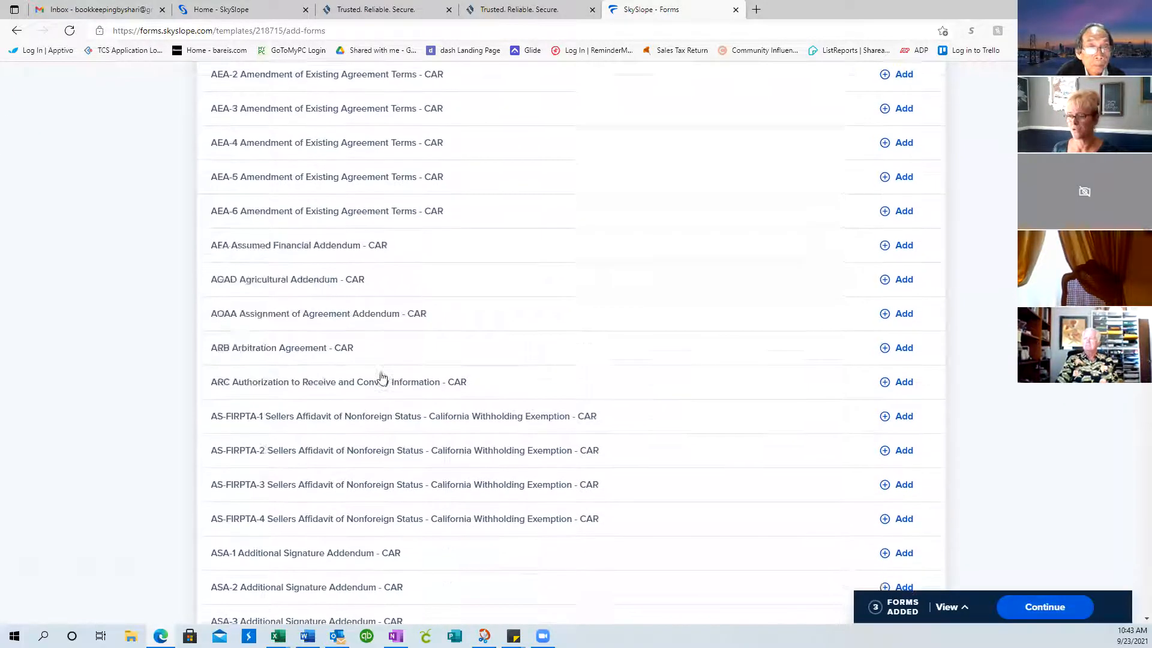
scroll(381, 378, down, 3)
scroll(354, 372, down, 2)
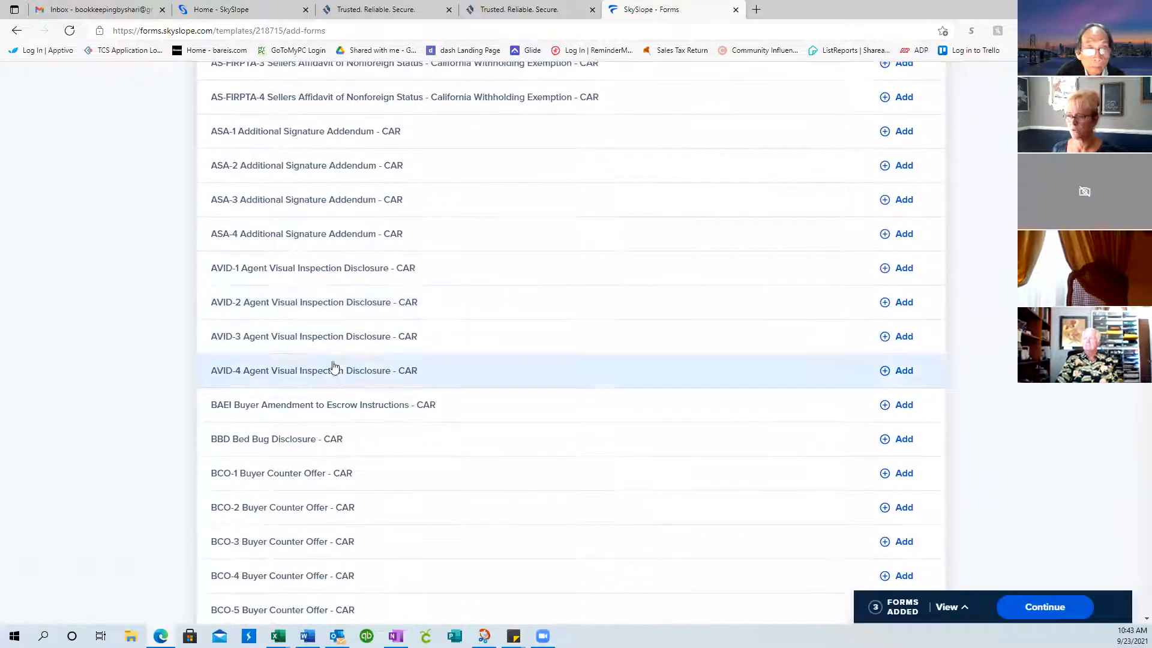
click(904, 268)
scroll(578, 332, down, 5)
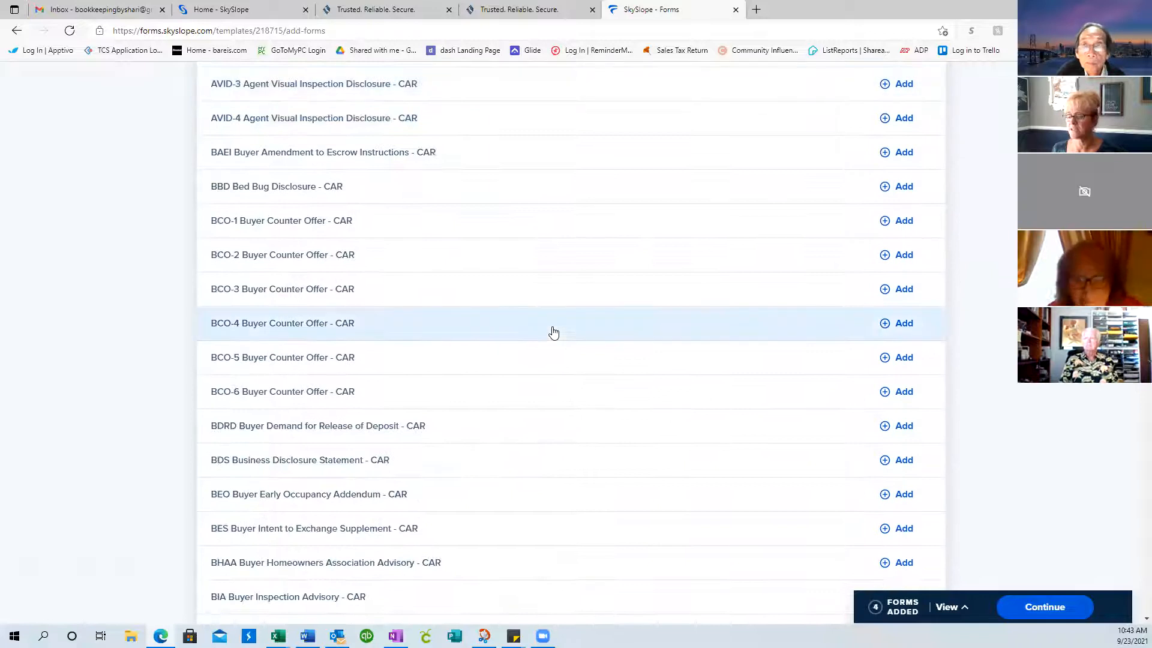
scroll(554, 333, down, 9)
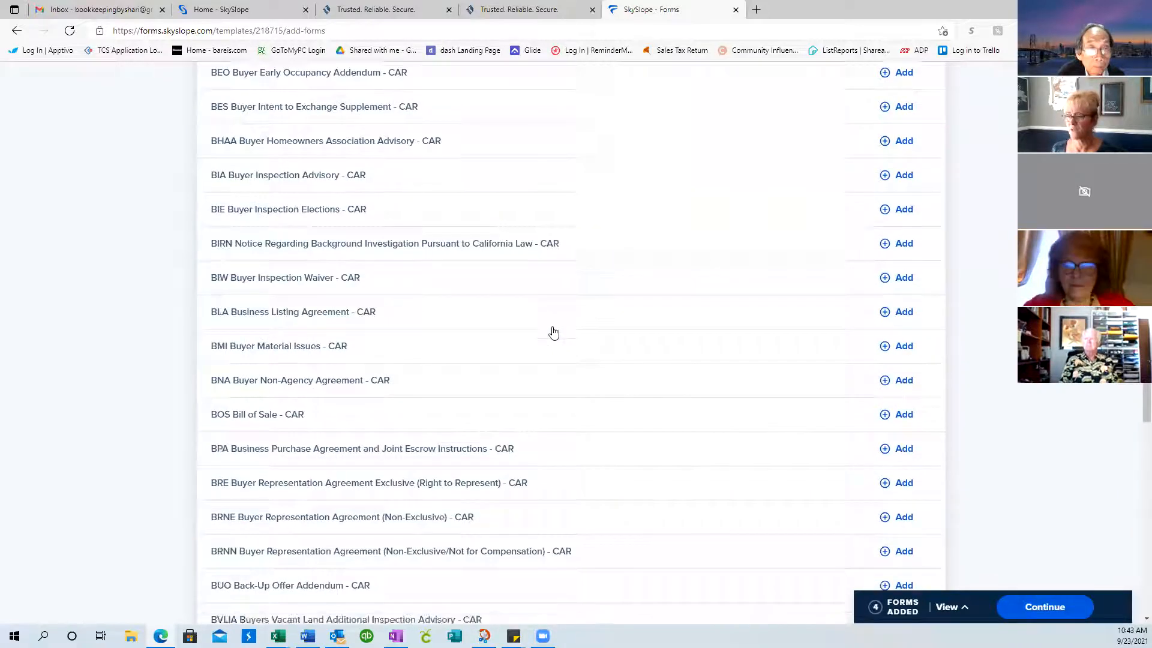
scroll(554, 332, down, 6)
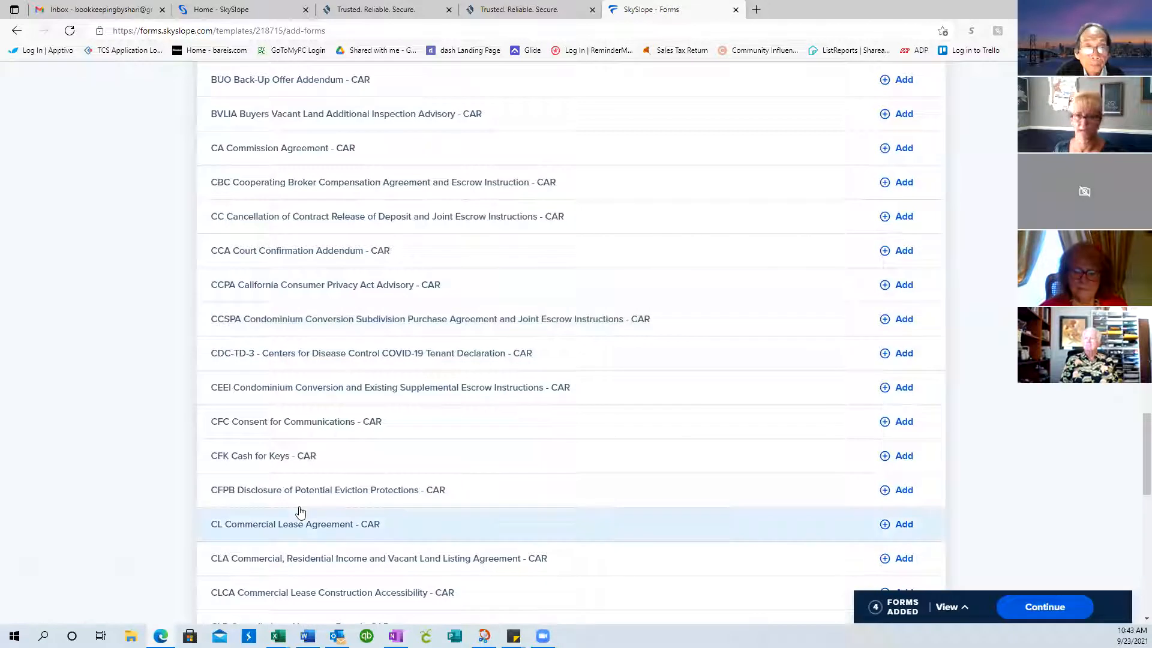
Continue to the Seller Test template and open the RLA's Agent (Real Estate Broker) field
click(1061, 609)
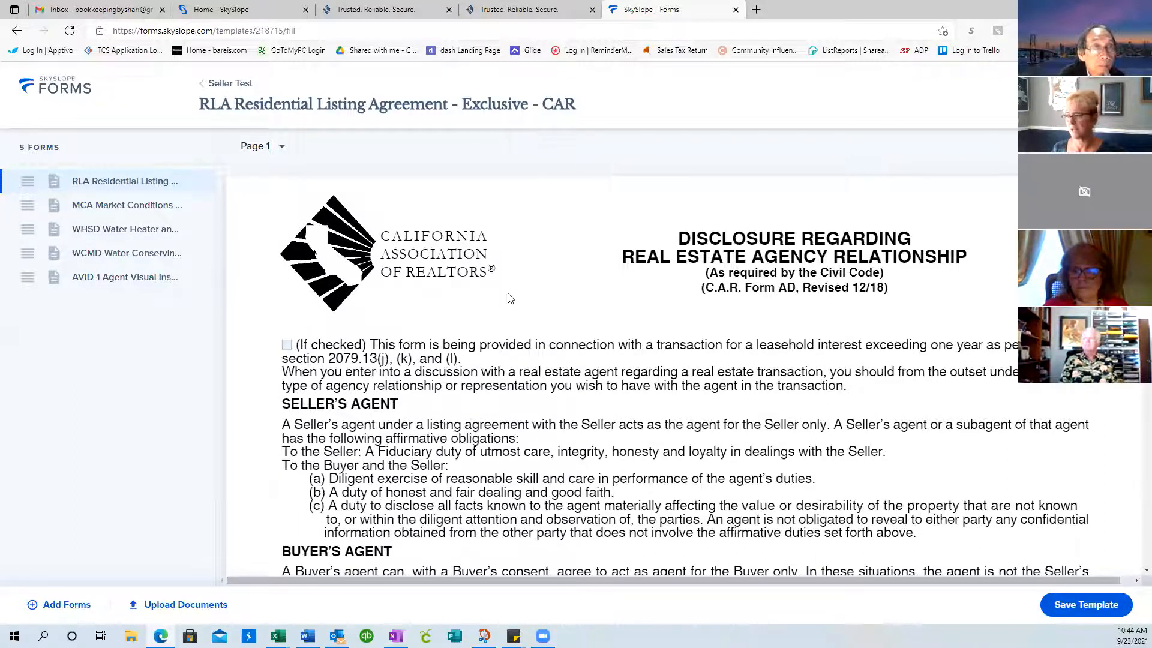
scroll(509, 298, down, 4)
scroll(509, 299, down, 7)
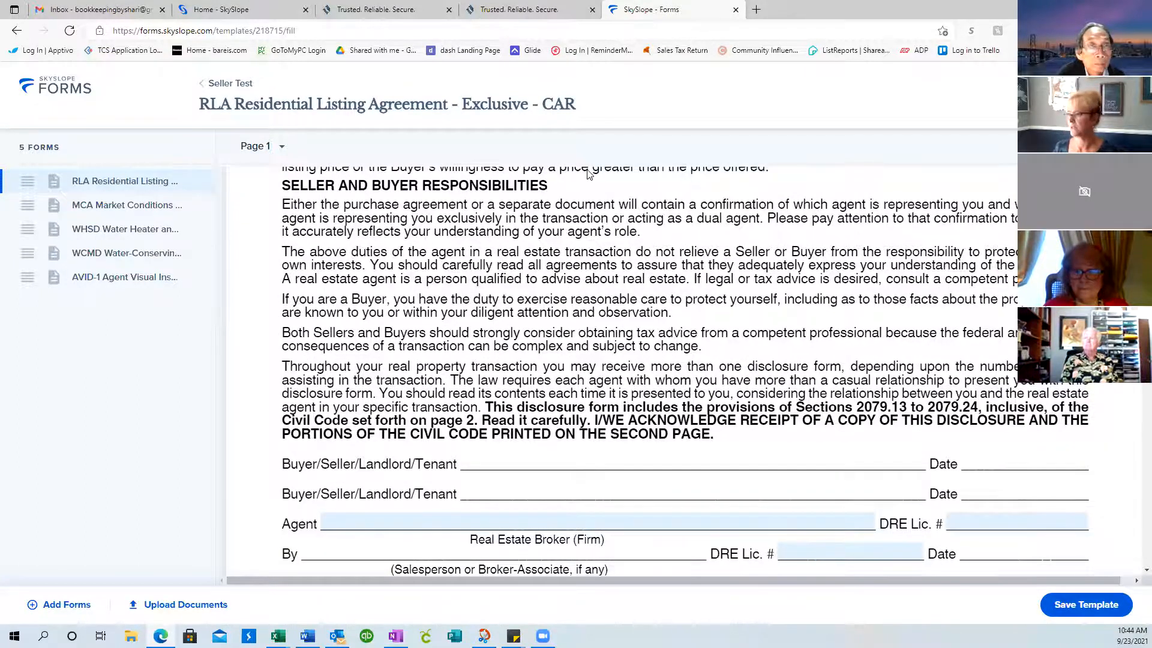
scroll(588, 174, down, 2)
click(536, 401)
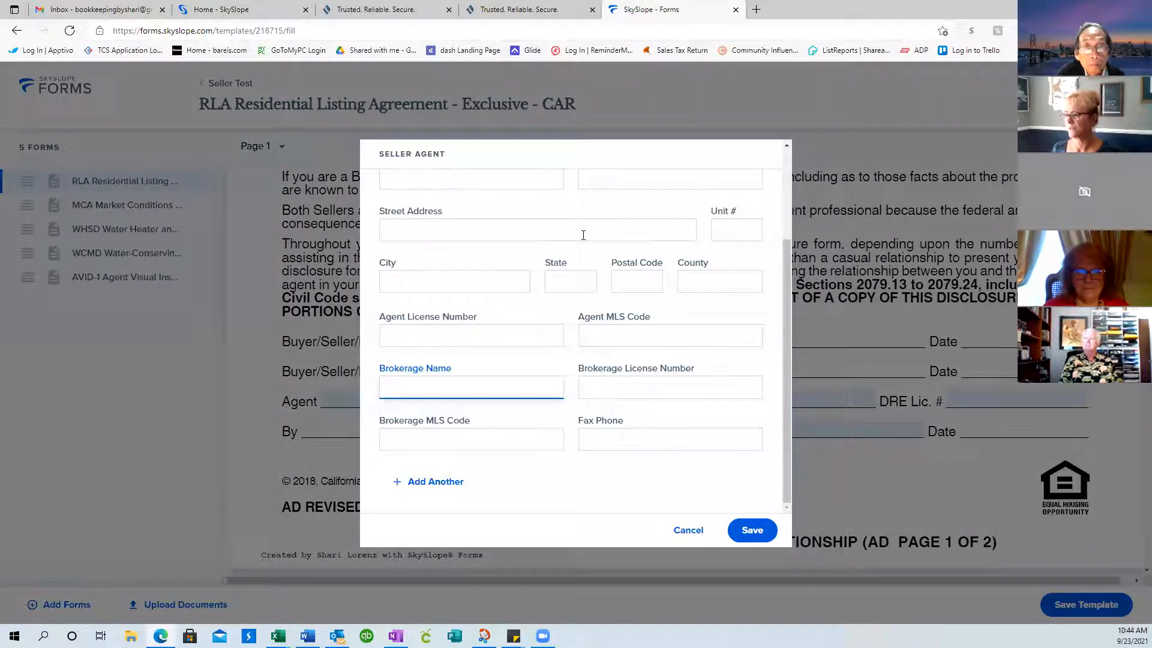
Enter the seller agent's first name, last name, e-mail address and phone number
scroll(648, 342, up, 2)
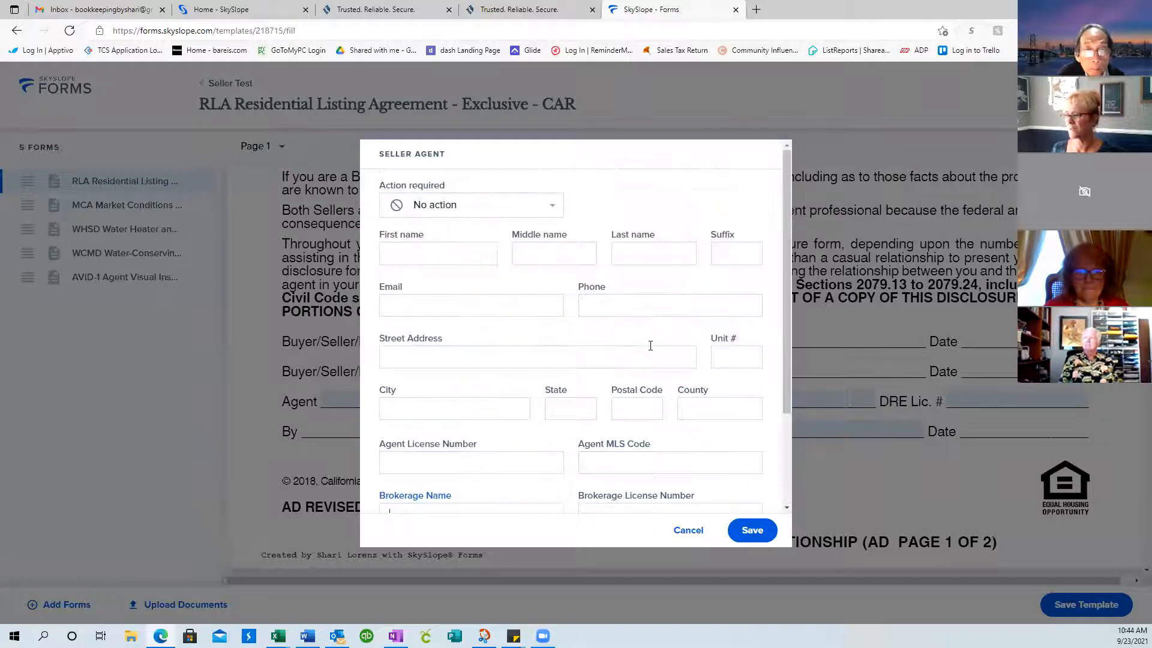
click(406, 251)
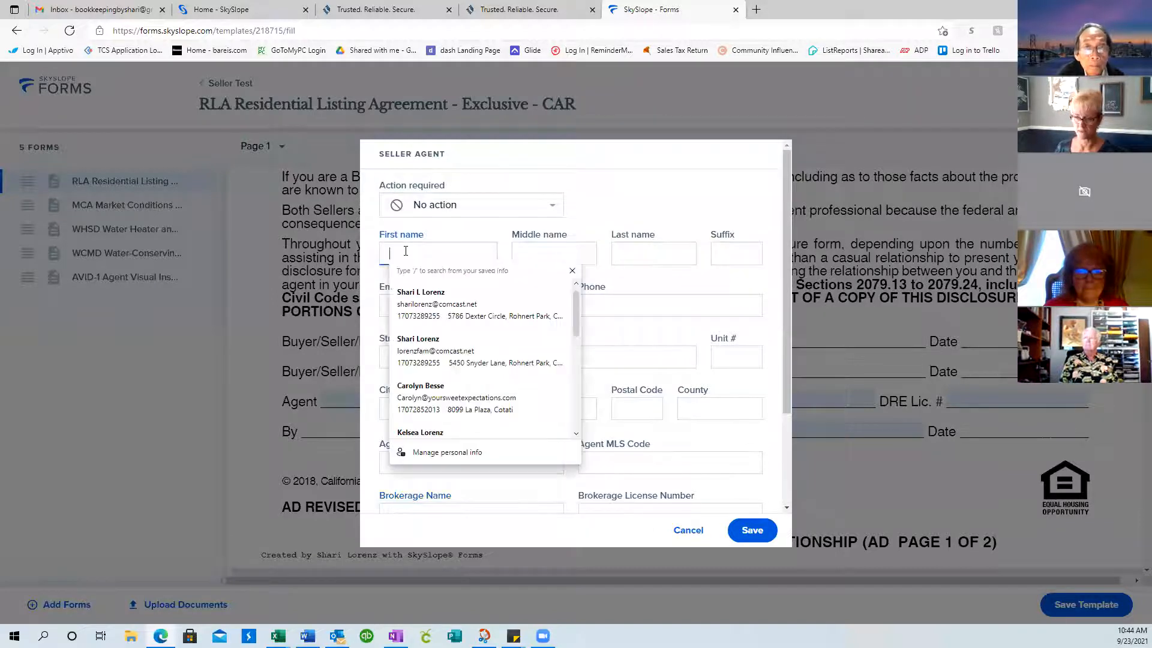
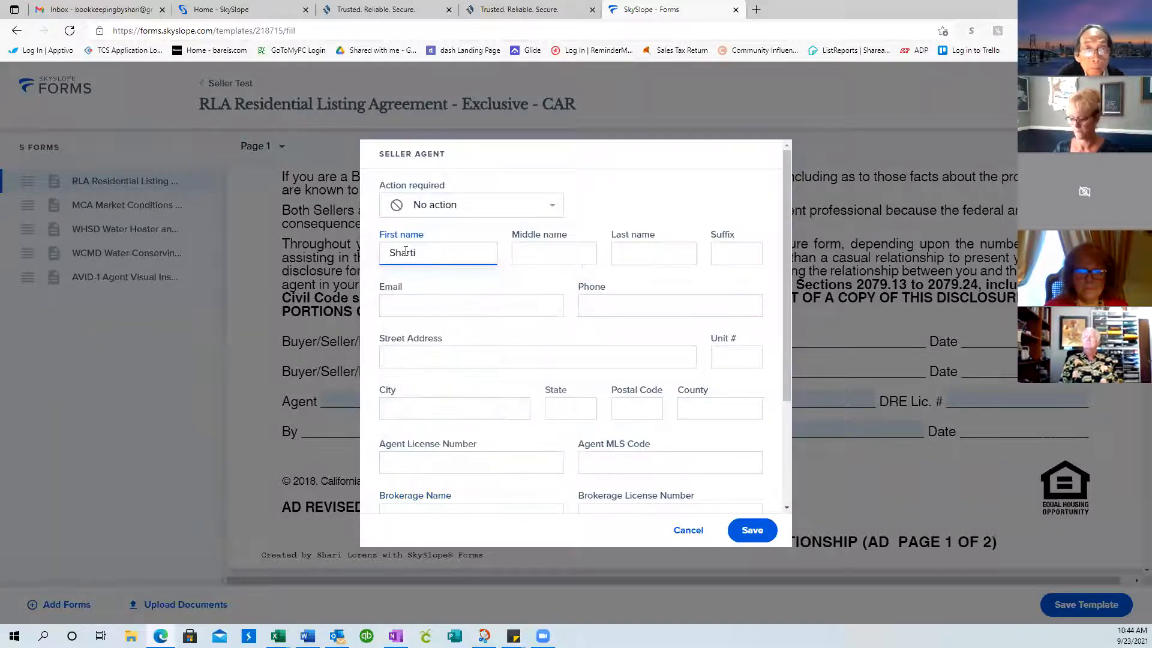
key(Tab)
key(Tab)
key(Tab)
key(Tab)
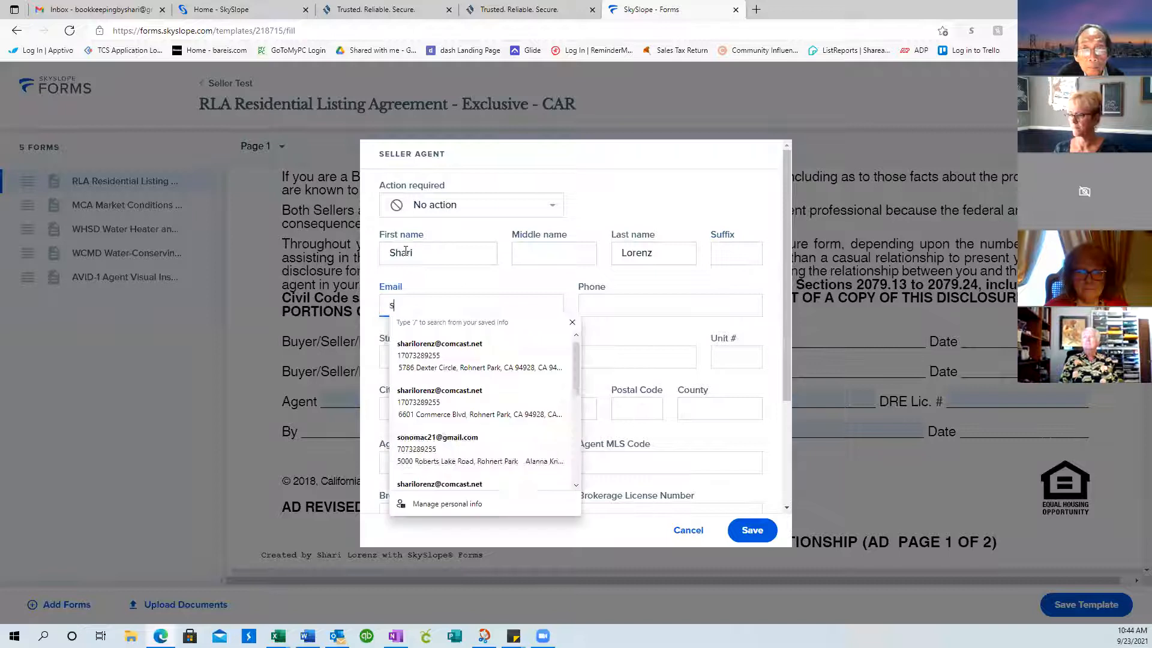
key(Tab)
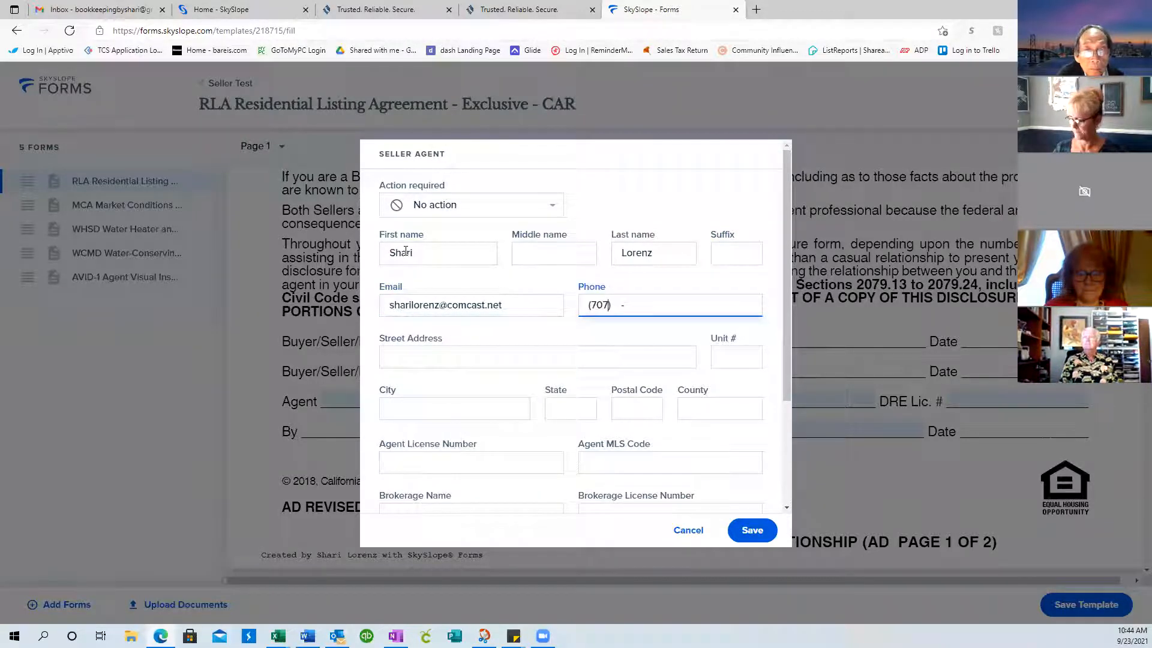
key(Tab)
Fill the agent's street address, city Rohnert Park, state CA, postal code 94928 and county Sonoma
text(660)
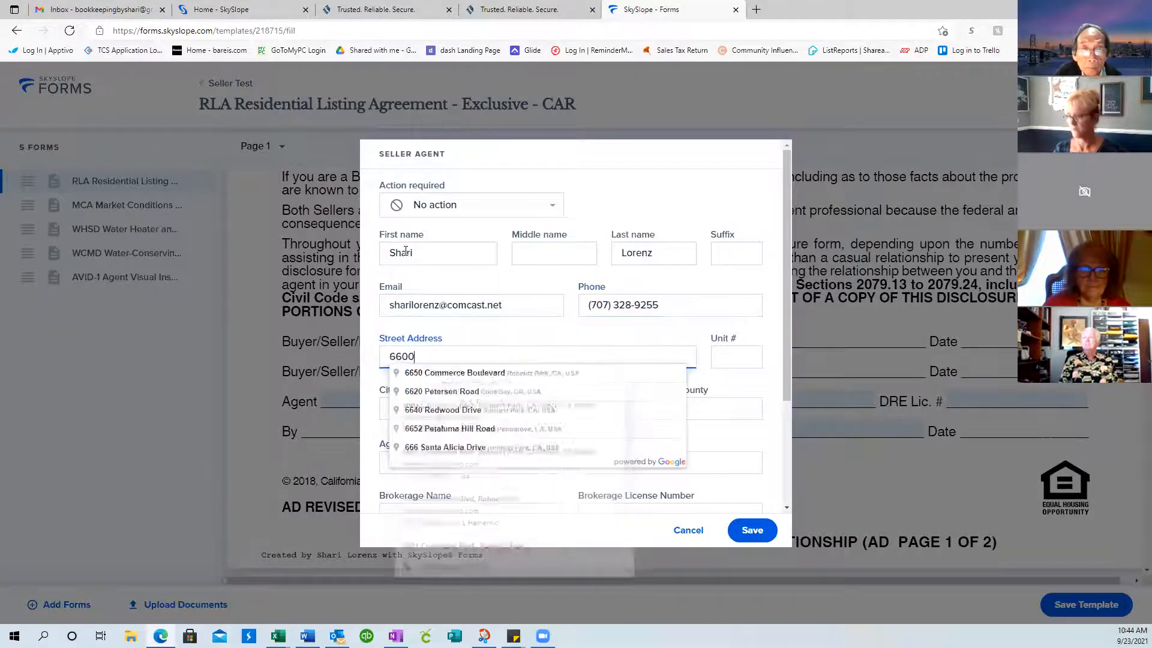
text(1 Com)
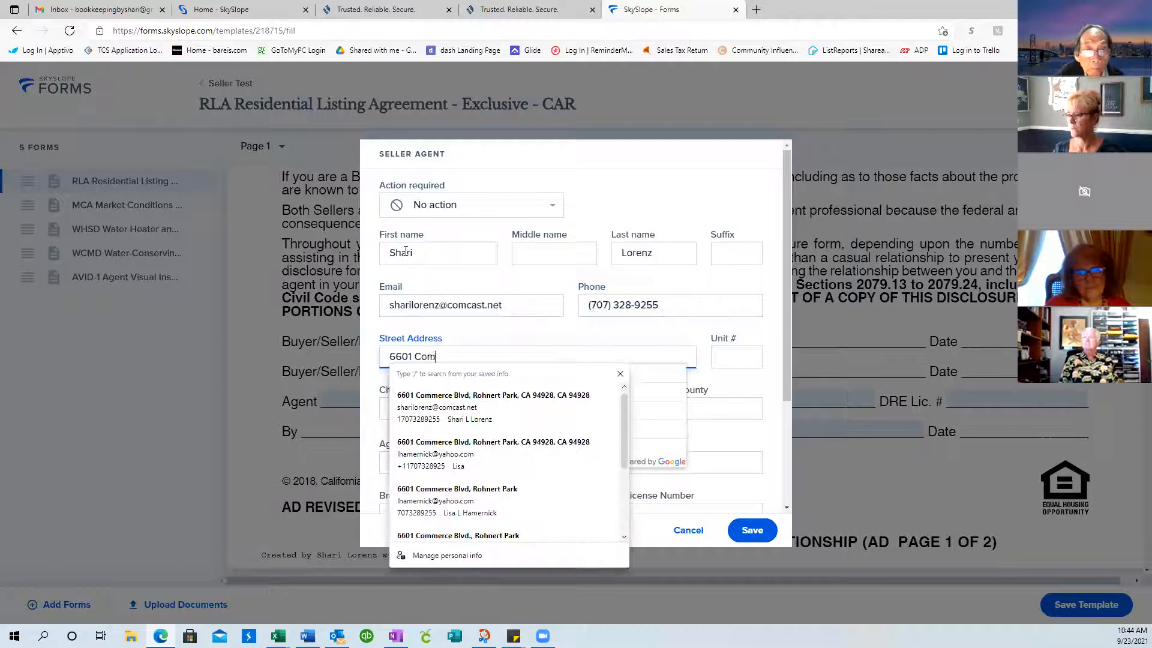
text(merce Blvd.)
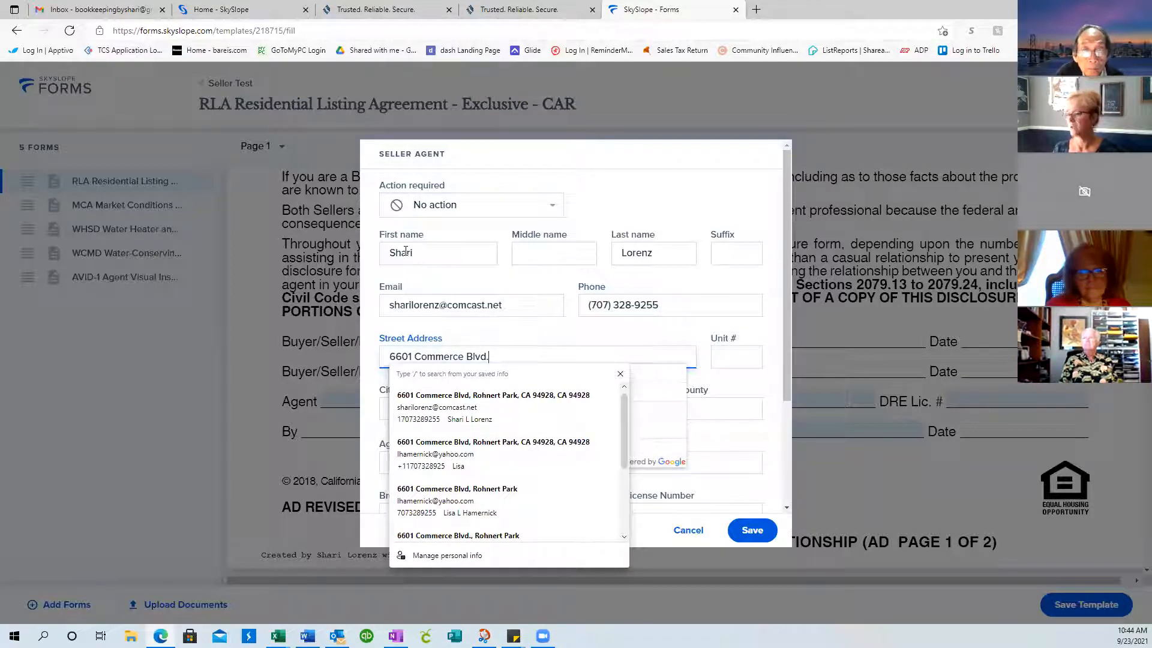
key(Tab)
key(Tab)
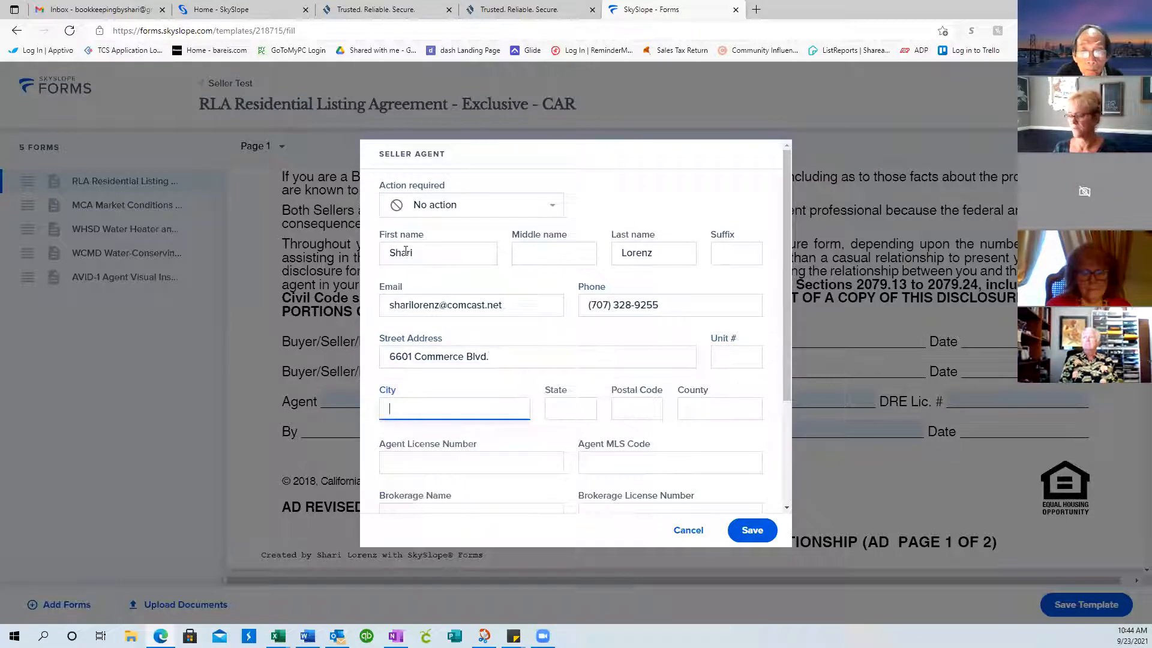
text(Rohnert Park)
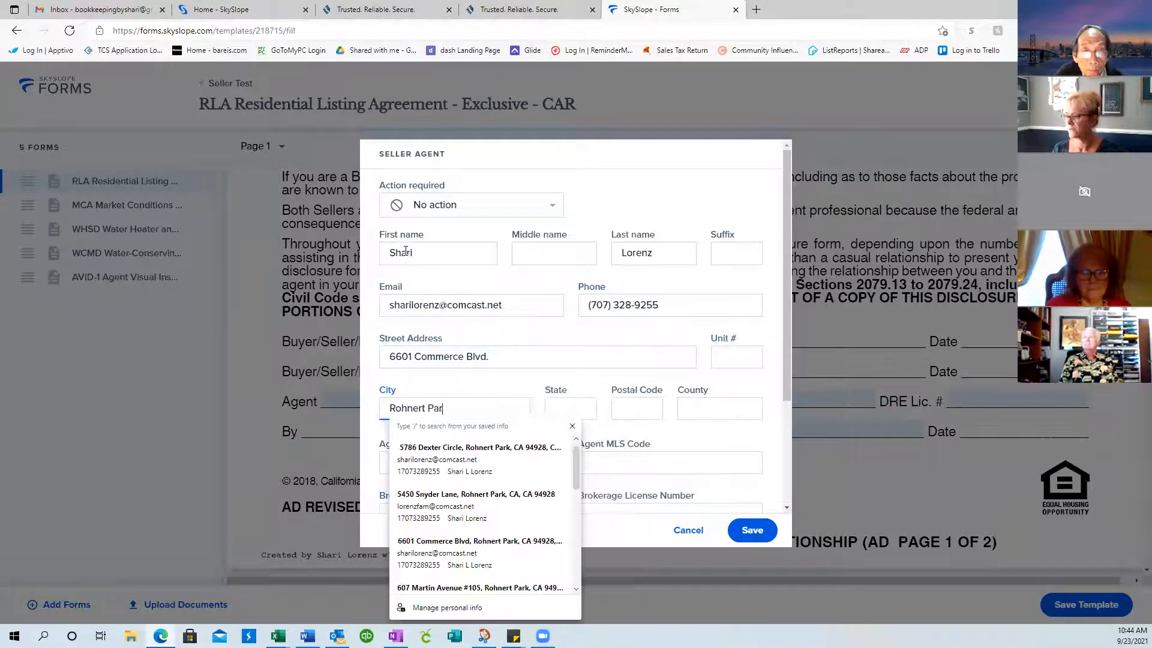
key(Tab)
text(CA)
key(Tab)
text(94928)
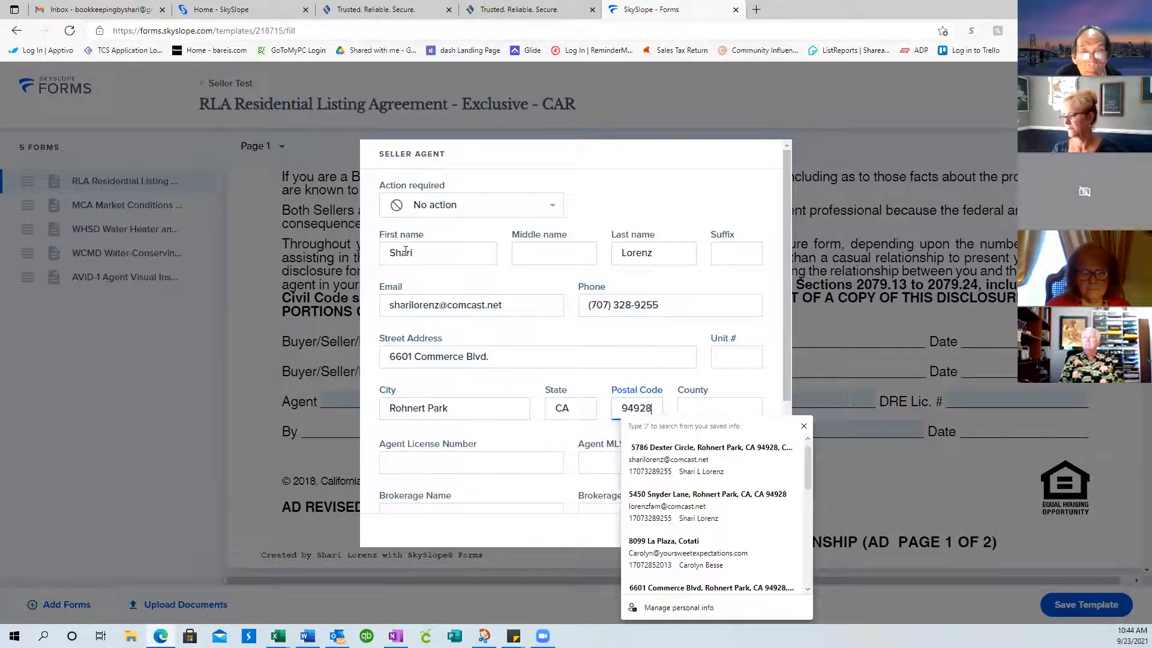
key(Tab)
text(Sonoma)
Enter the agent's license number and pick the saved agent MLS code
key(Tab)
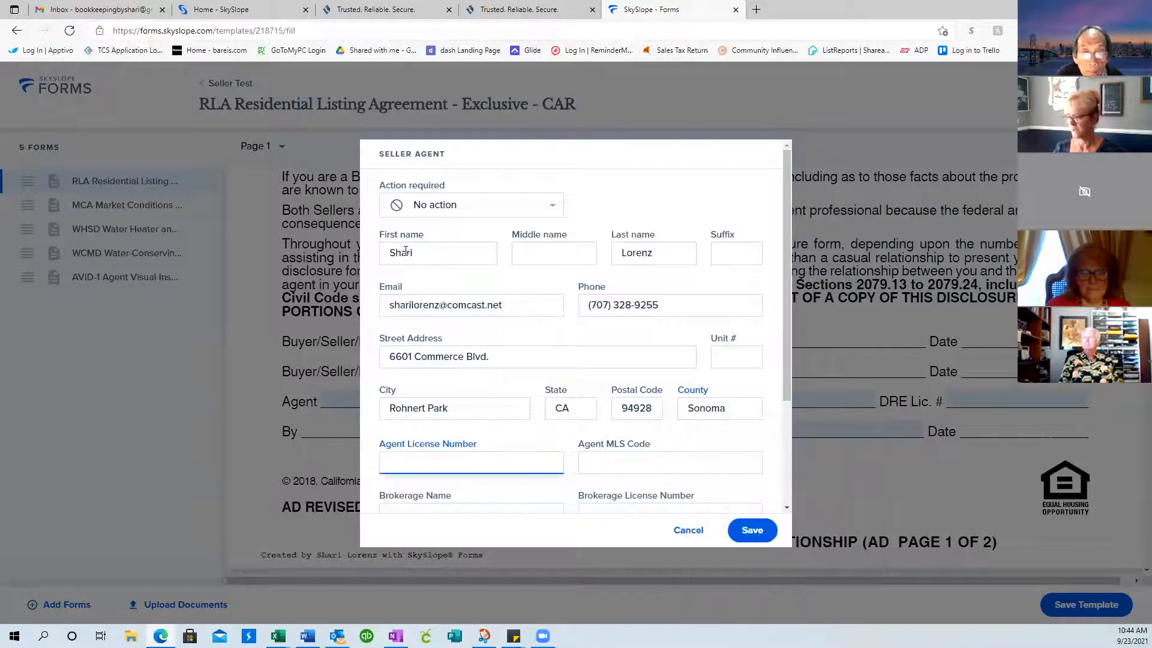
text(01)
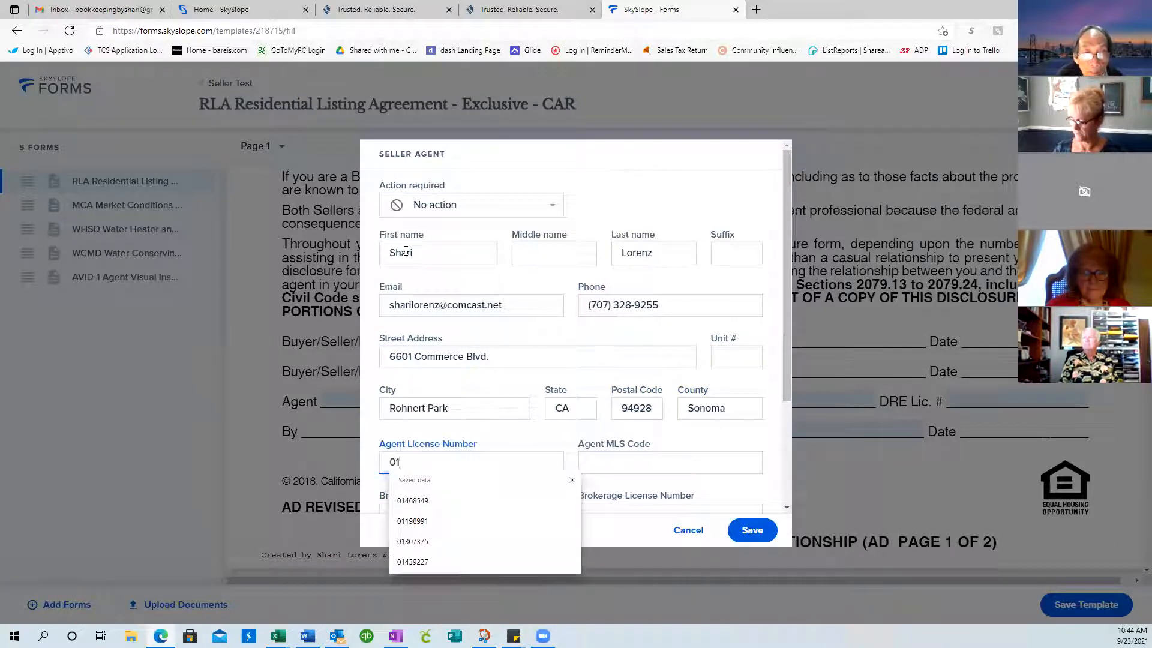
text(468549)
key(Tab)
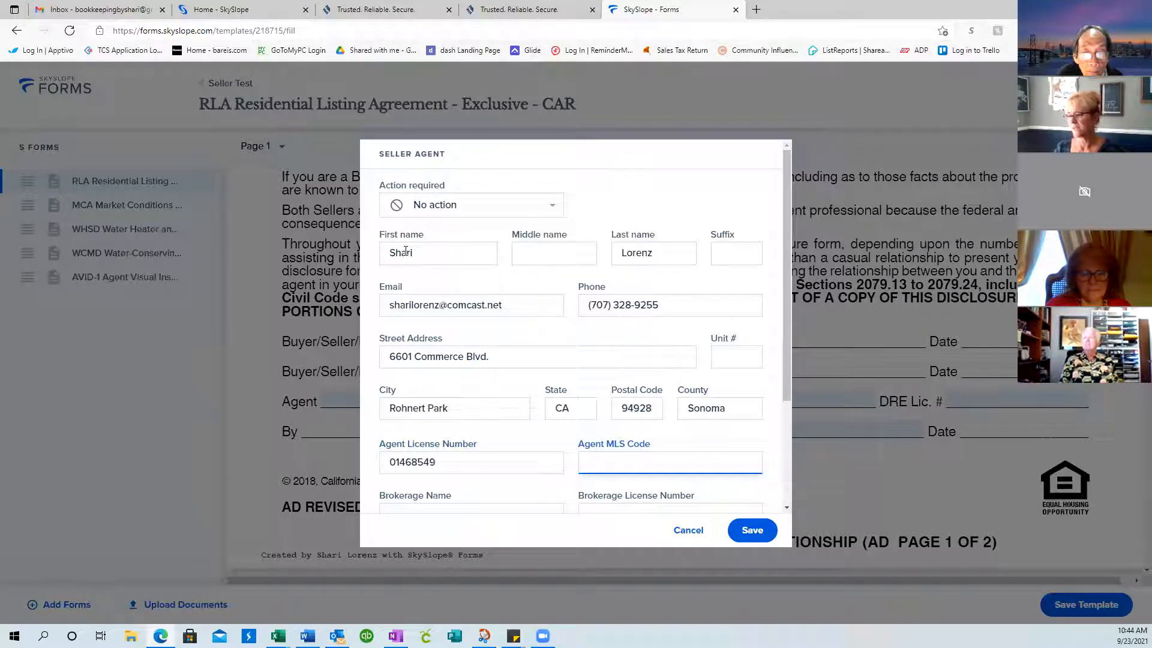
text(B)
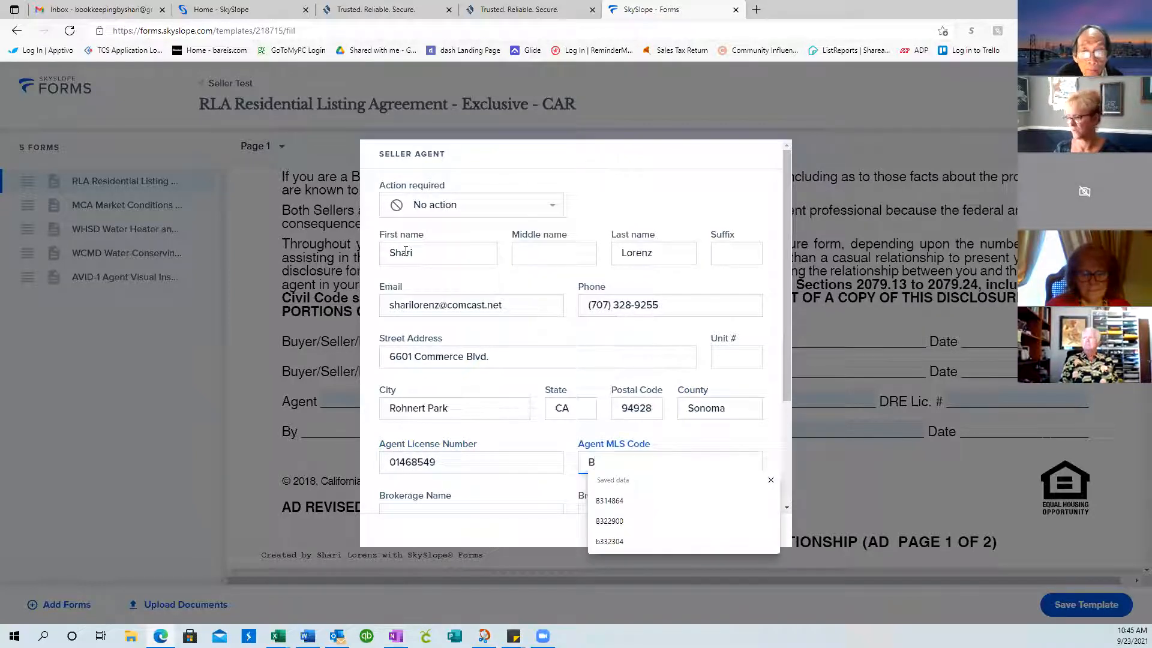
click(656, 502)
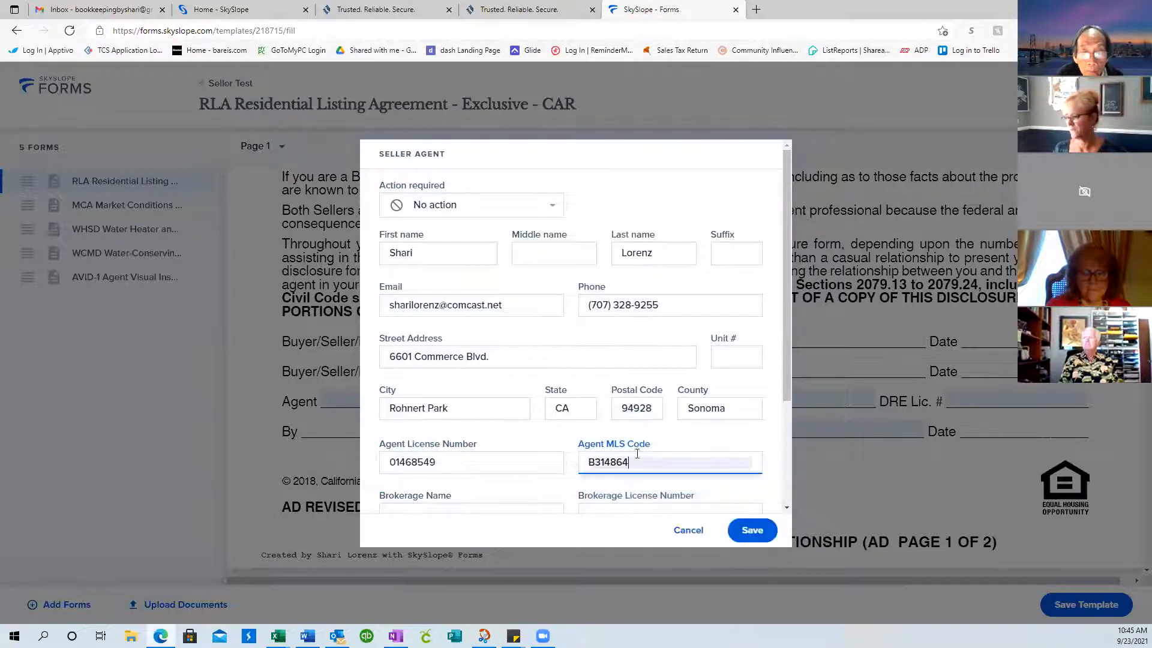
scroll(632, 450, down, 2)
Set brokerage Century 21 NorthBay Alliance with its saved license number and MLS code, then save
click(438, 398)
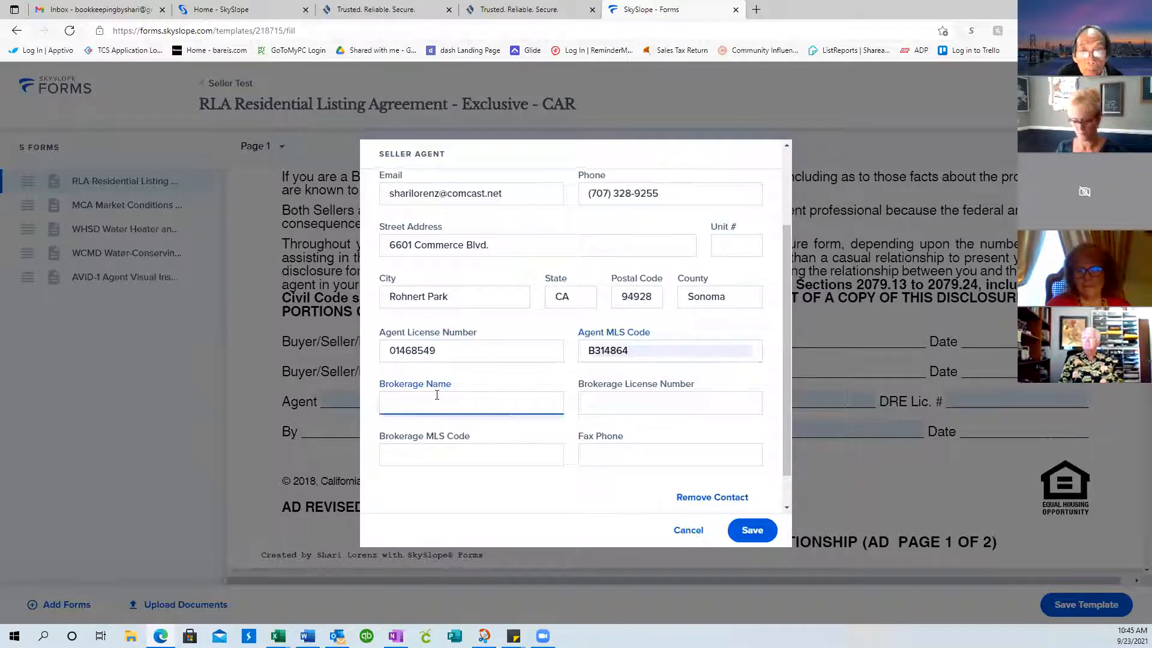
text(Century)
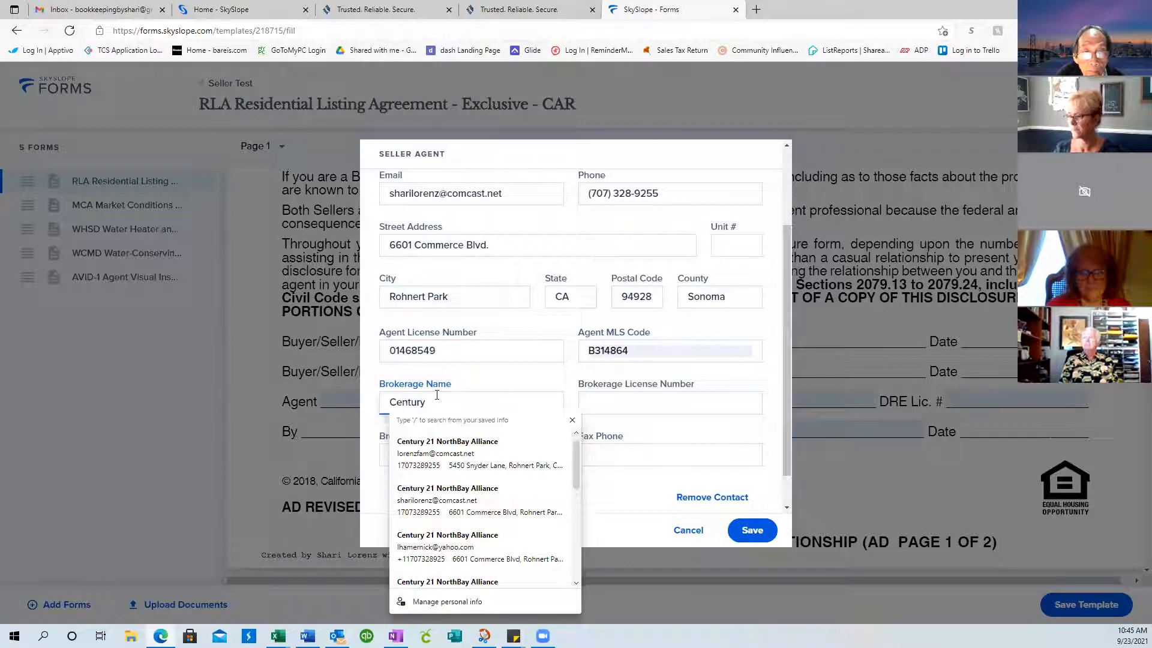
text( 21 NorthBay Alliance)
key(Tab)
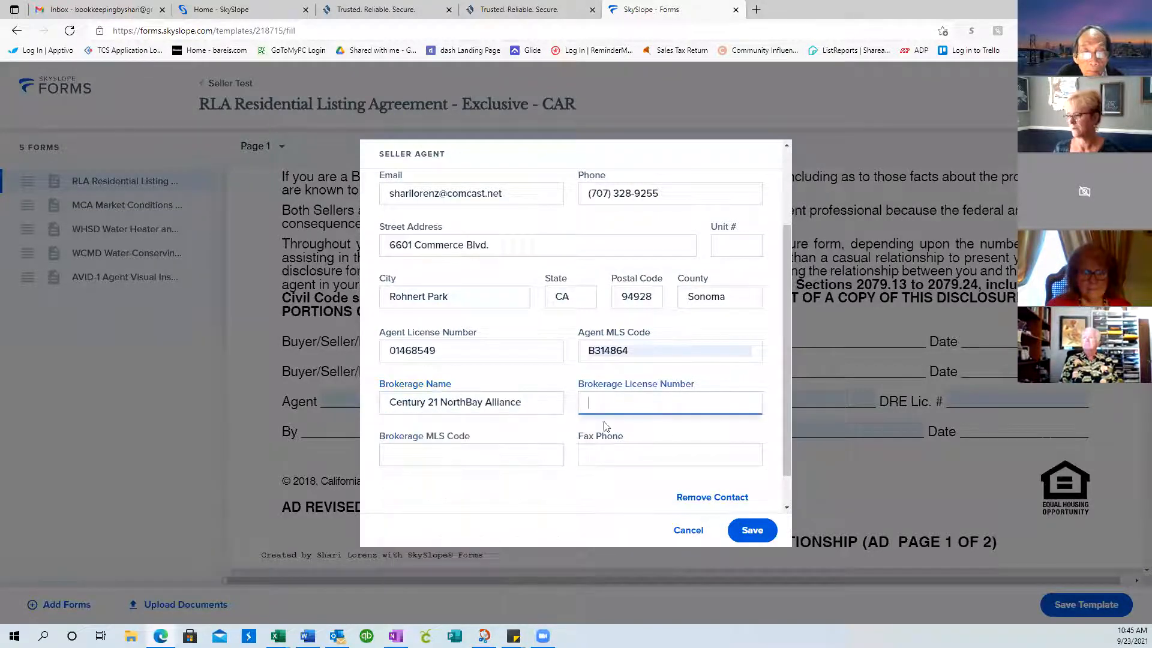
click(682, 409)
click(611, 441)
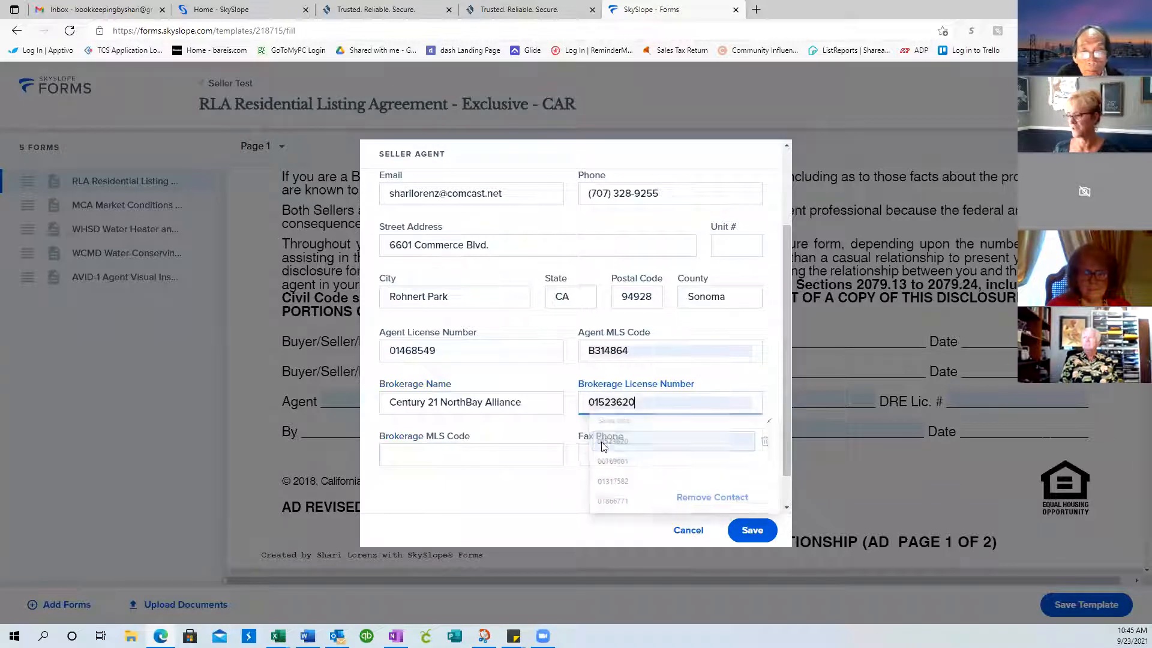
click(404, 455)
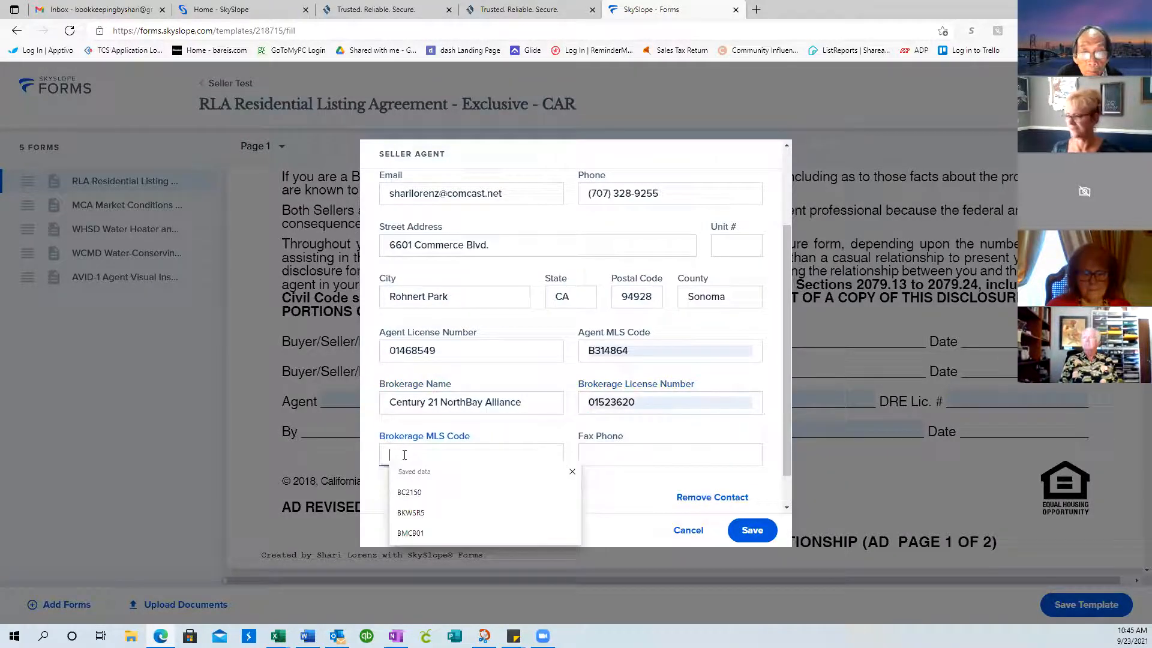
click(419, 493)
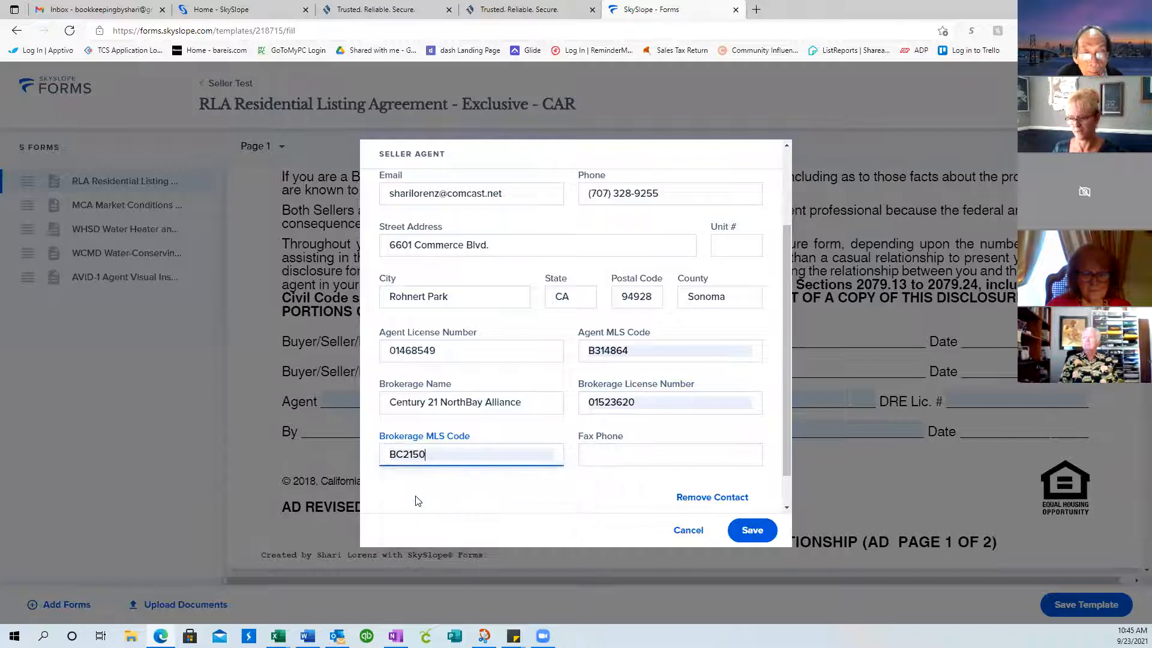
scroll(579, 471, down, 1)
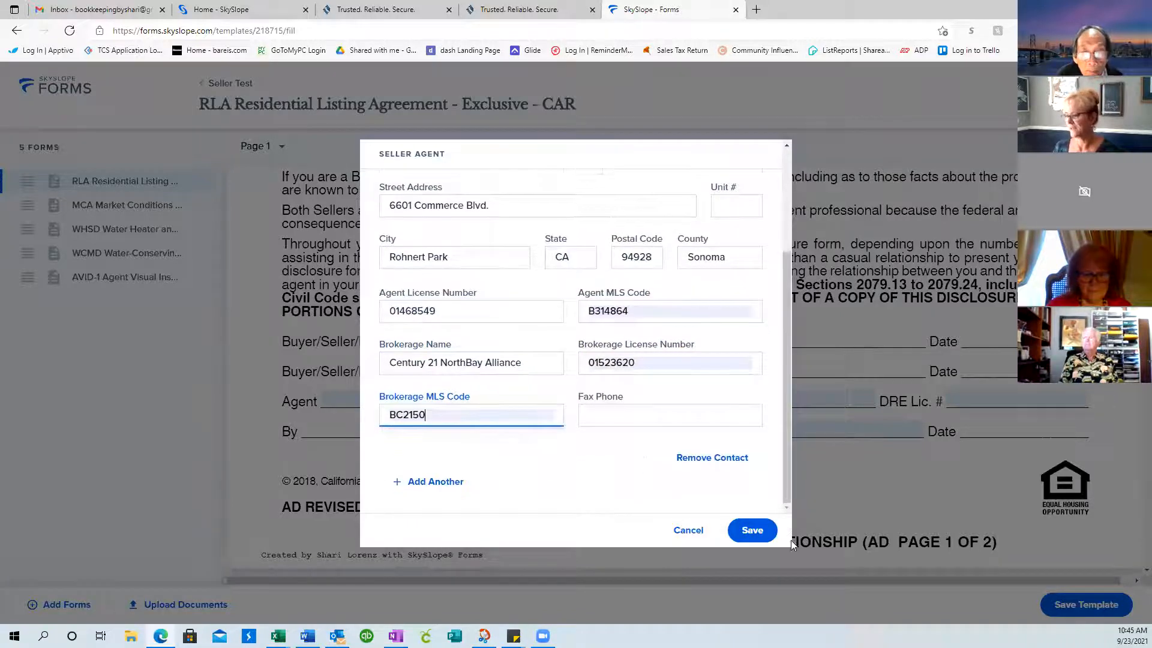
click(751, 533)
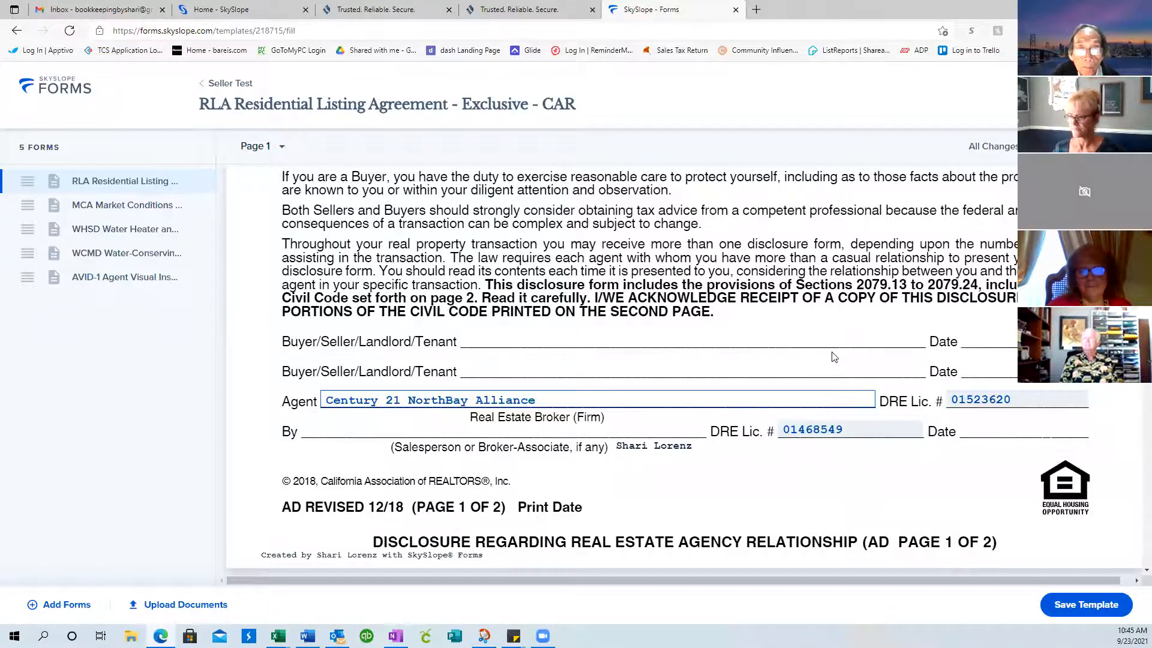
scroll(832, 358, down, 12)
scroll(832, 356, down, 10)
scroll(831, 356, down, 10)
scroll(831, 357, down, 10)
scroll(832, 357, down, 10)
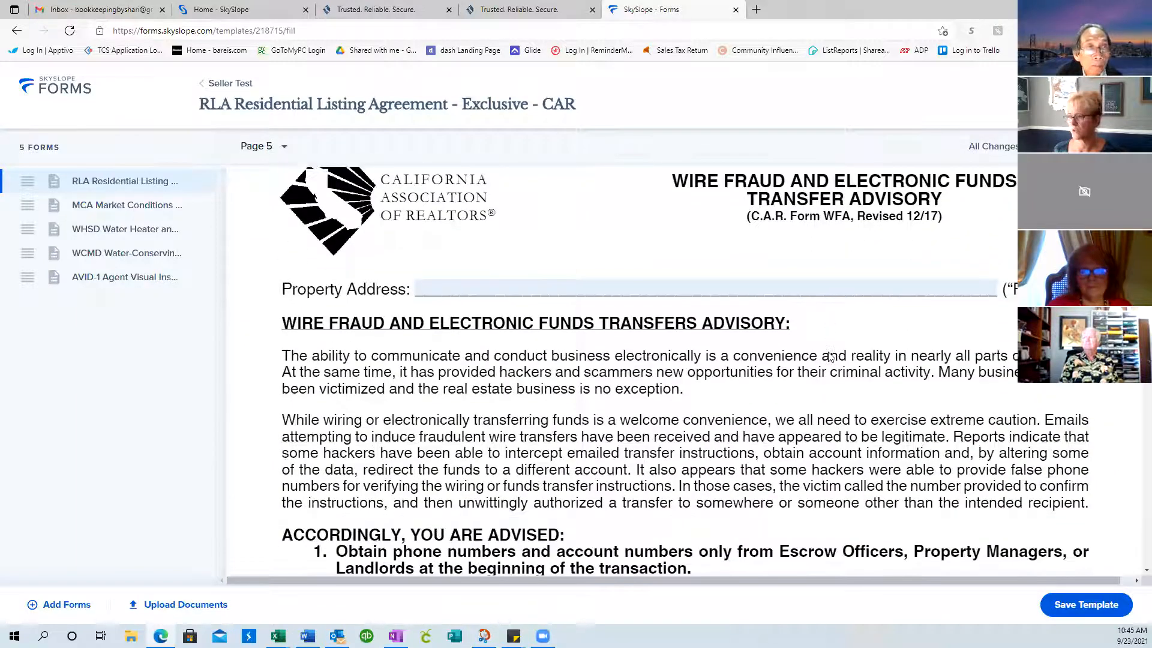
scroll(832, 356, down, 5)
scroll(830, 357, down, 12)
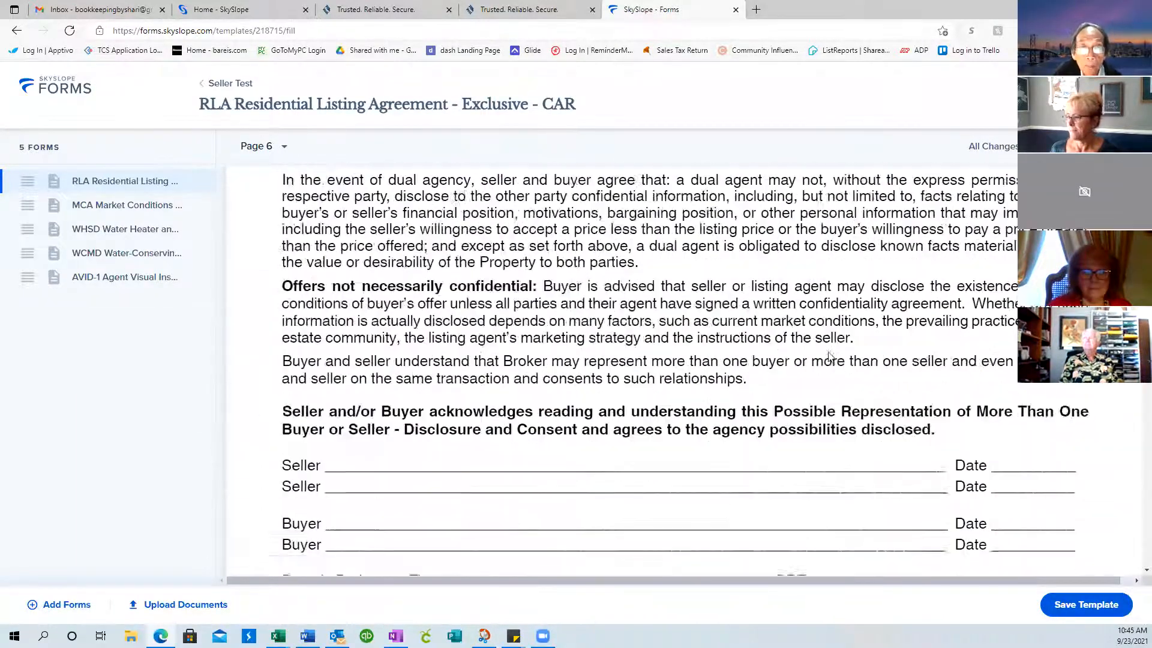
scroll(832, 357, down, 2)
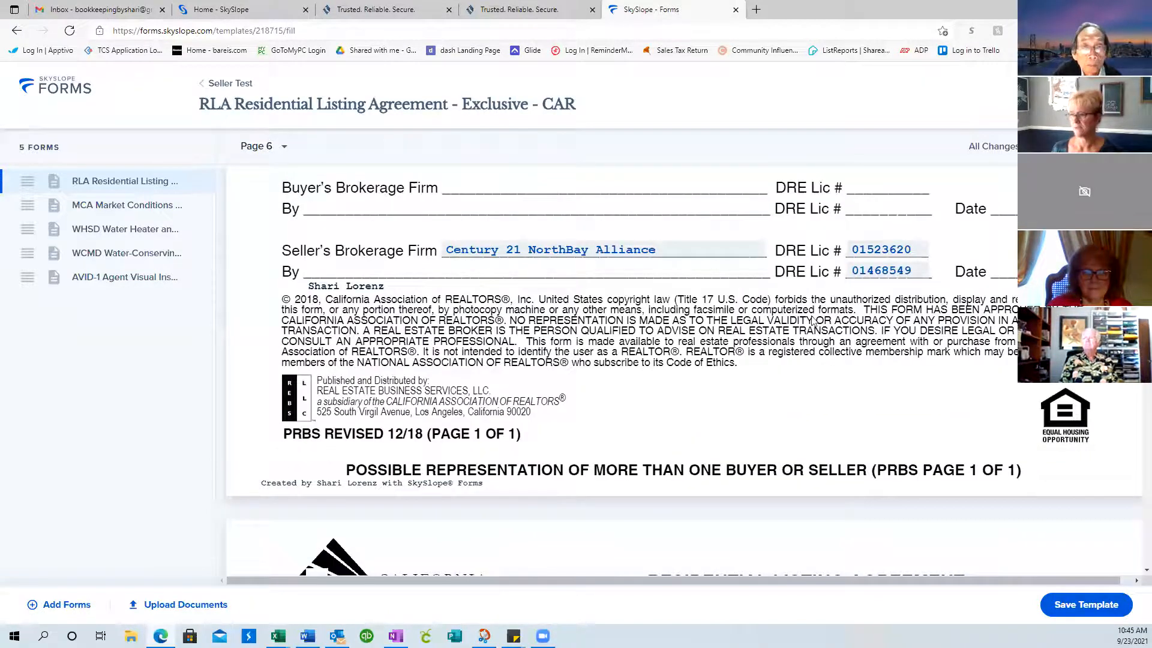
scroll(812, 321, down, 5)
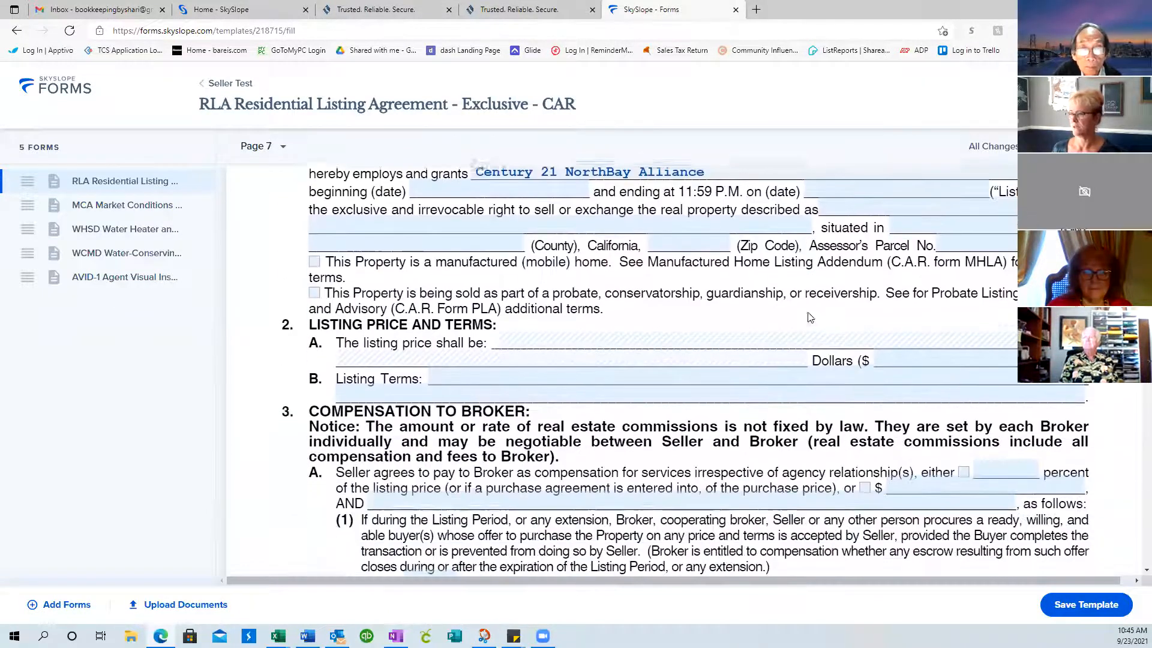
scroll(569, 192, up, 1)
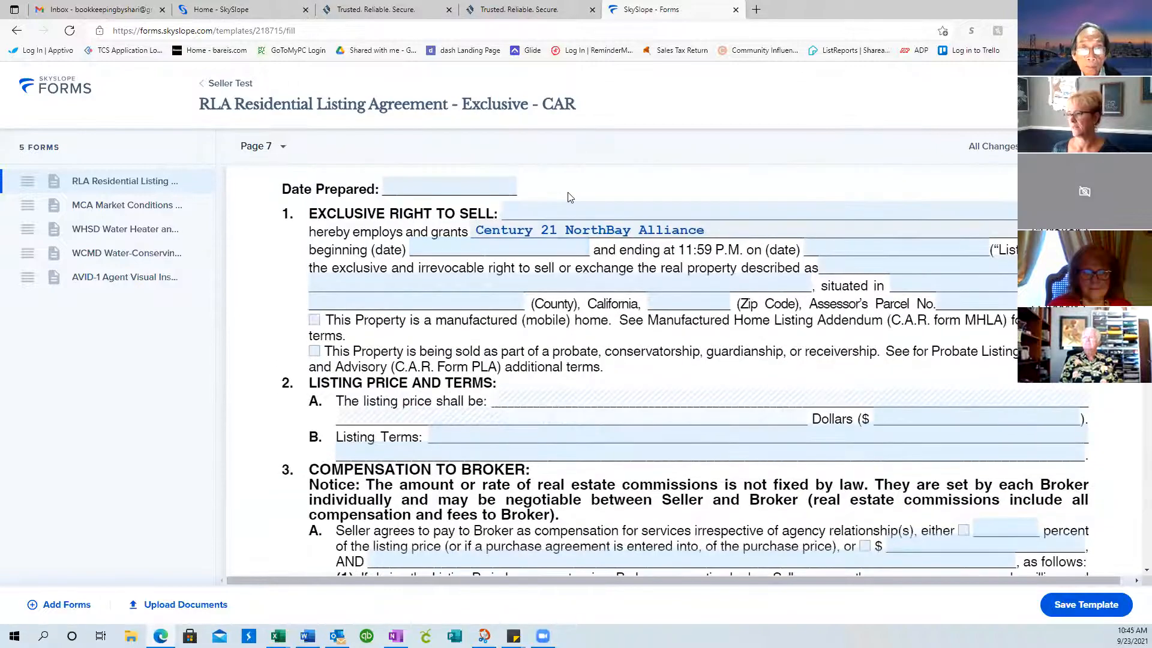
scroll(569, 195, down, 15)
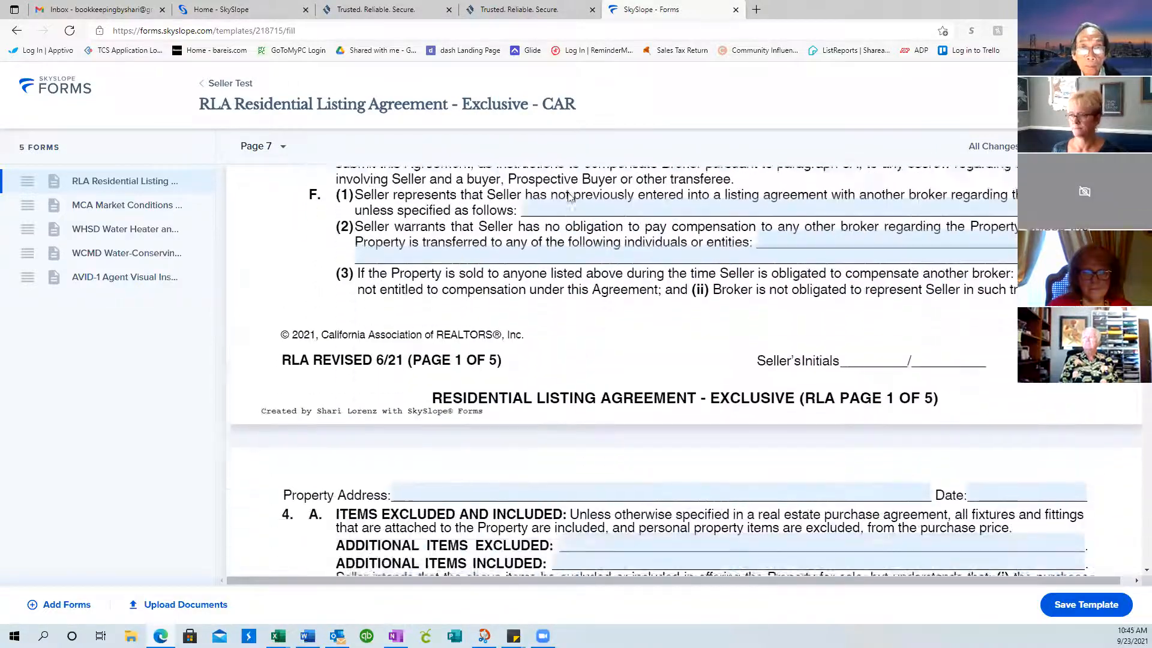
scroll(569, 195, down, 15)
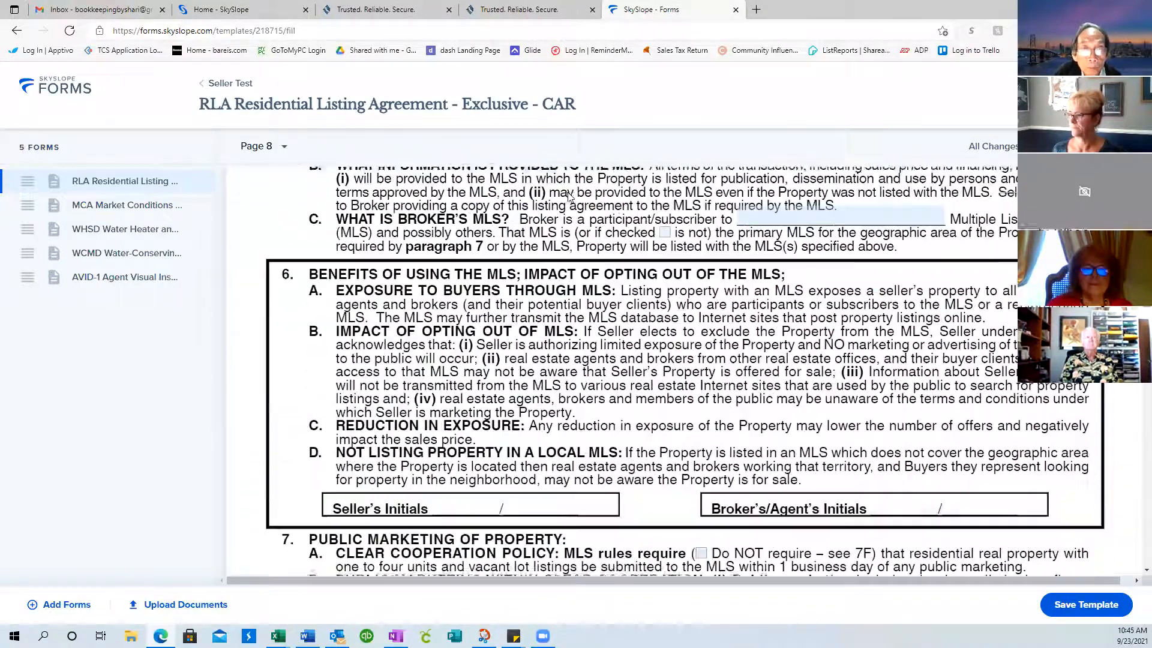
scroll(569, 197, down, 8)
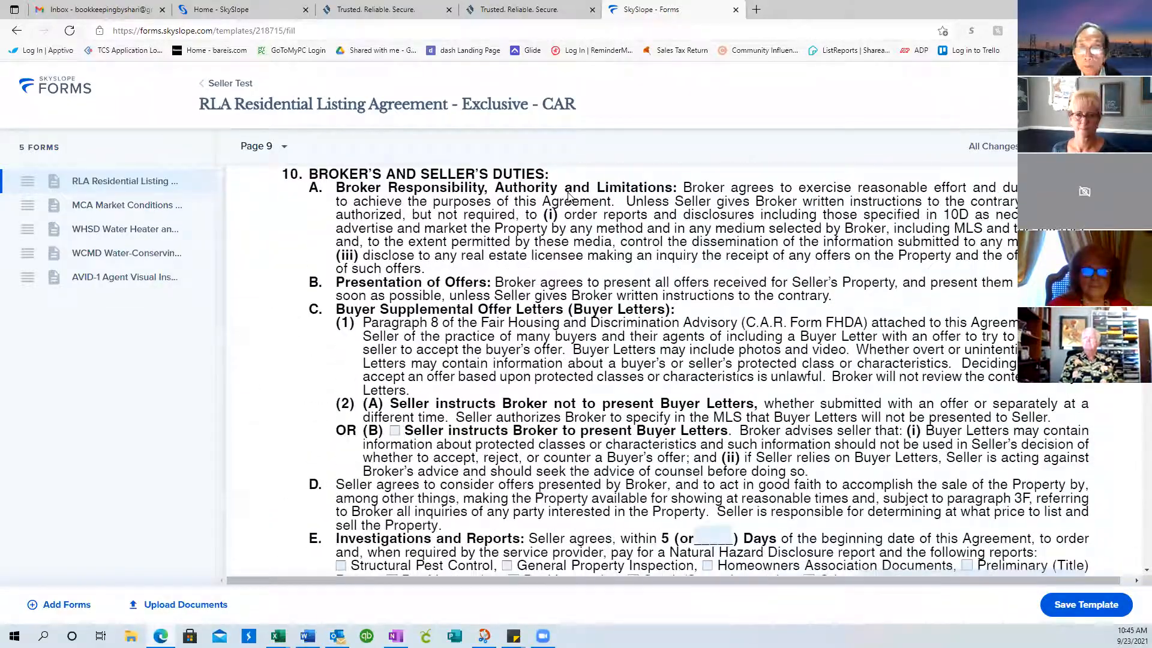
scroll(569, 195, up, 15)
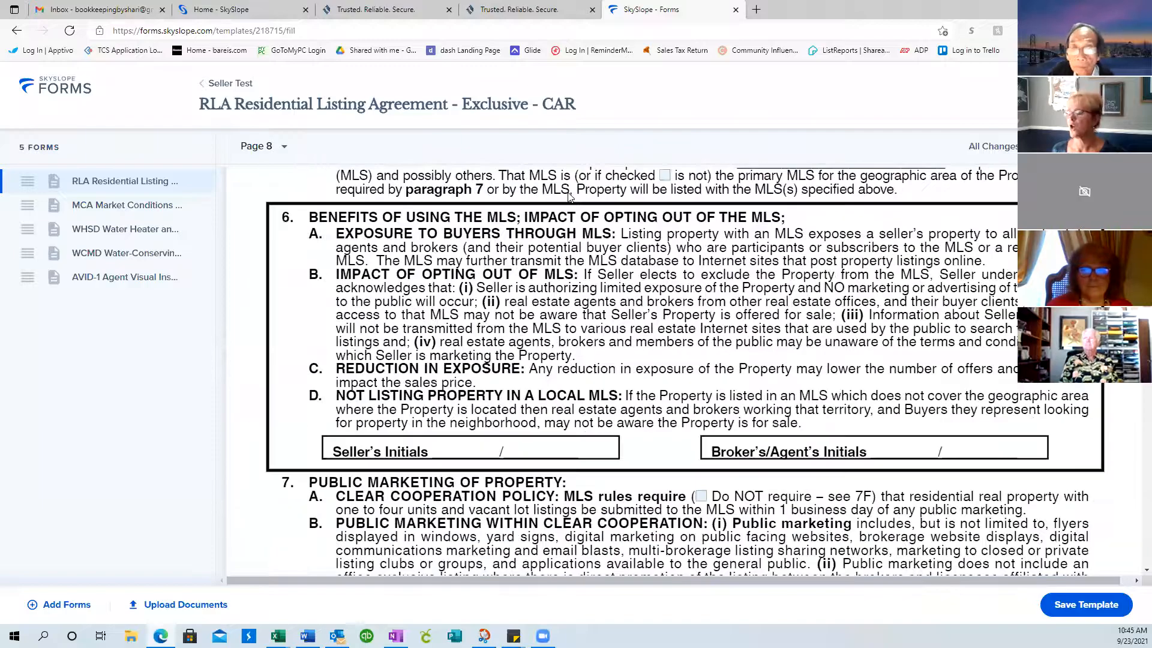
scroll(569, 195, up, 20)
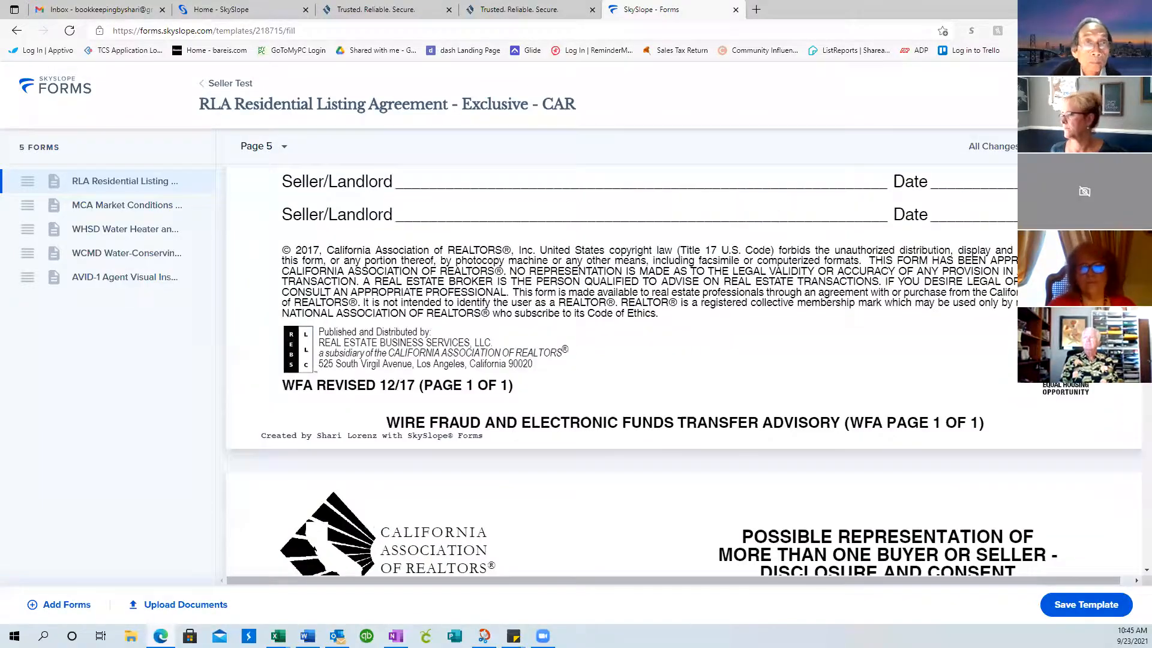
scroll(569, 195, up, 12)
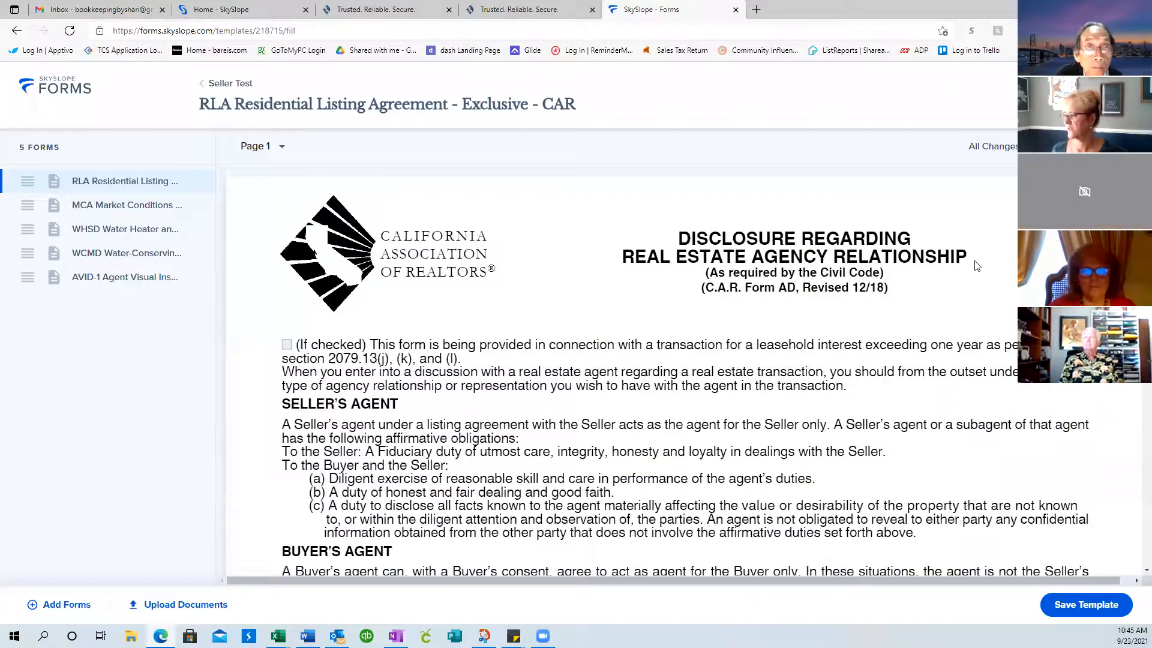
scroll(976, 266, down, 10)
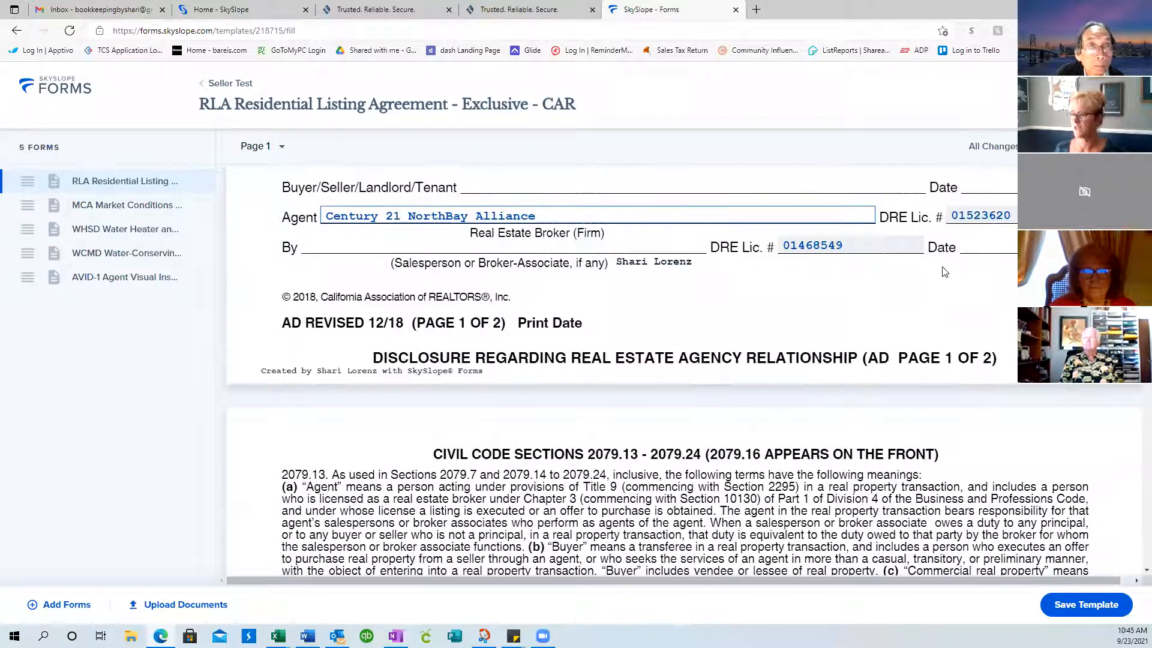
scroll(681, 265, up, 2)
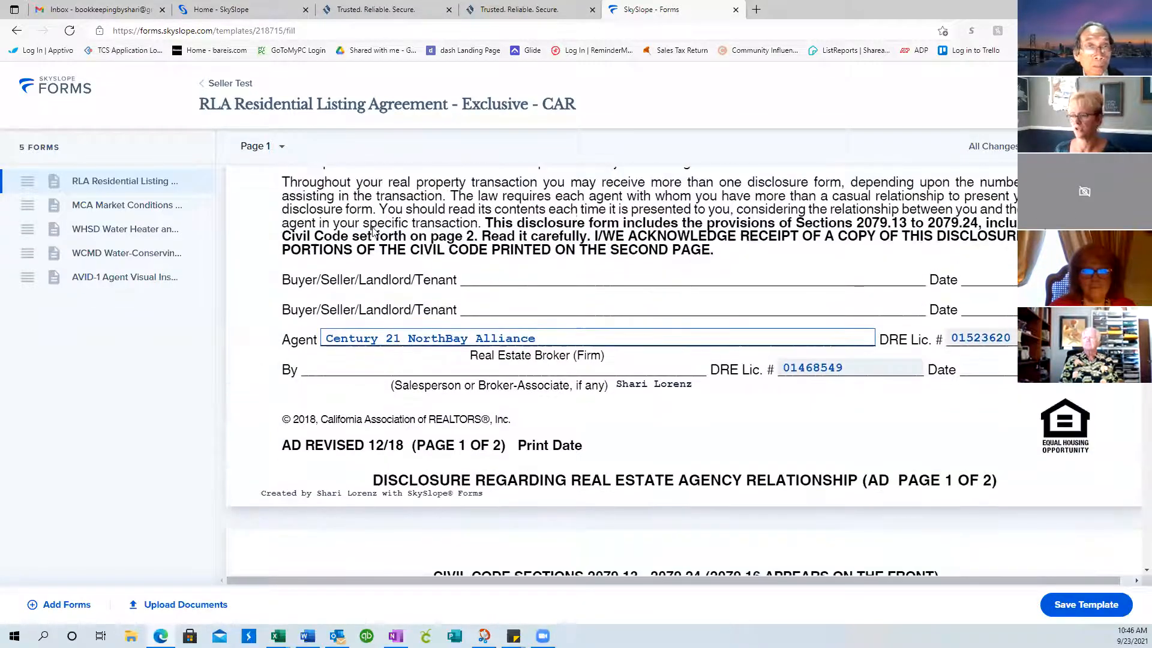
click(612, 338)
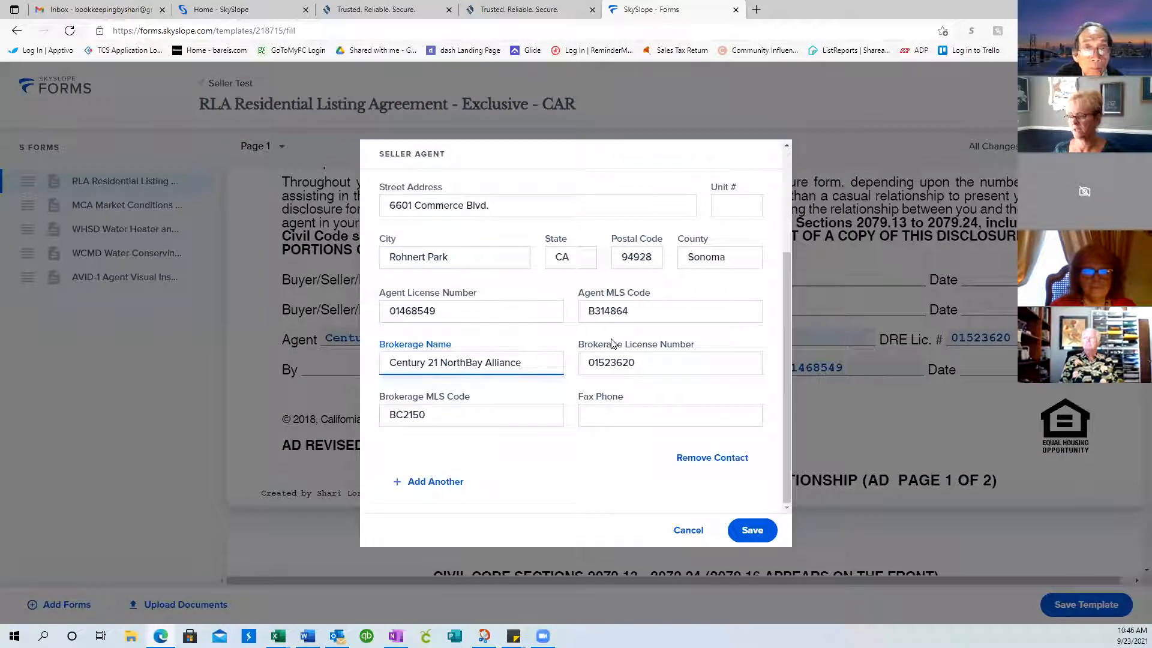
scroll(730, 421, up, 3)
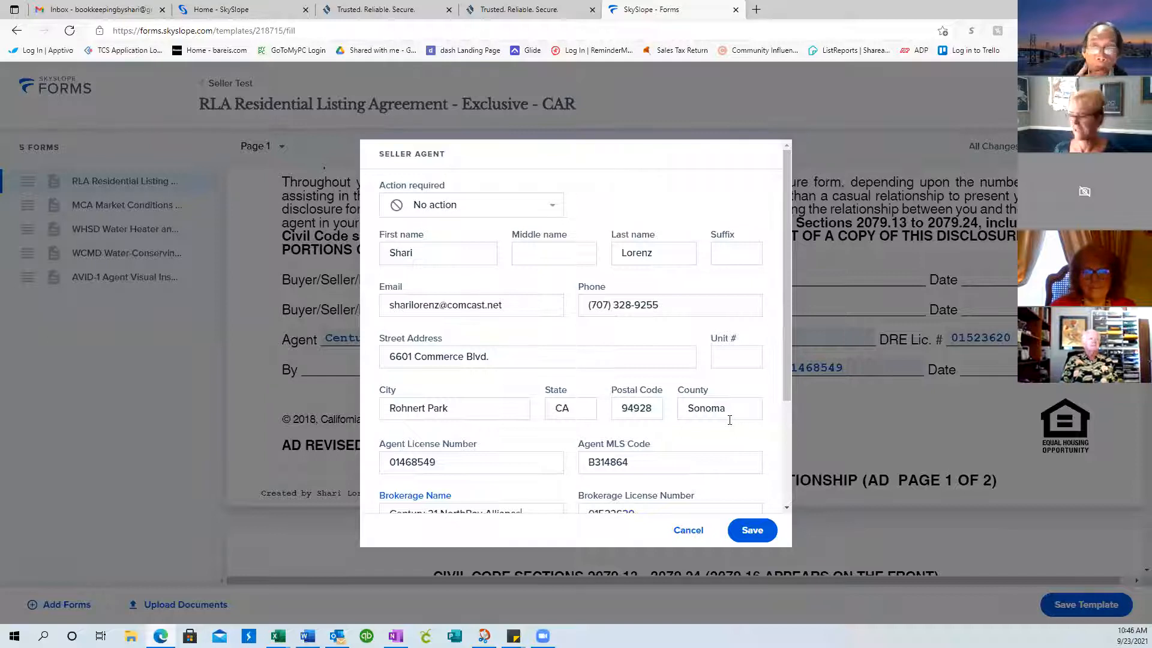
scroll(730, 420, down, 3)
scroll(730, 420, up, 3)
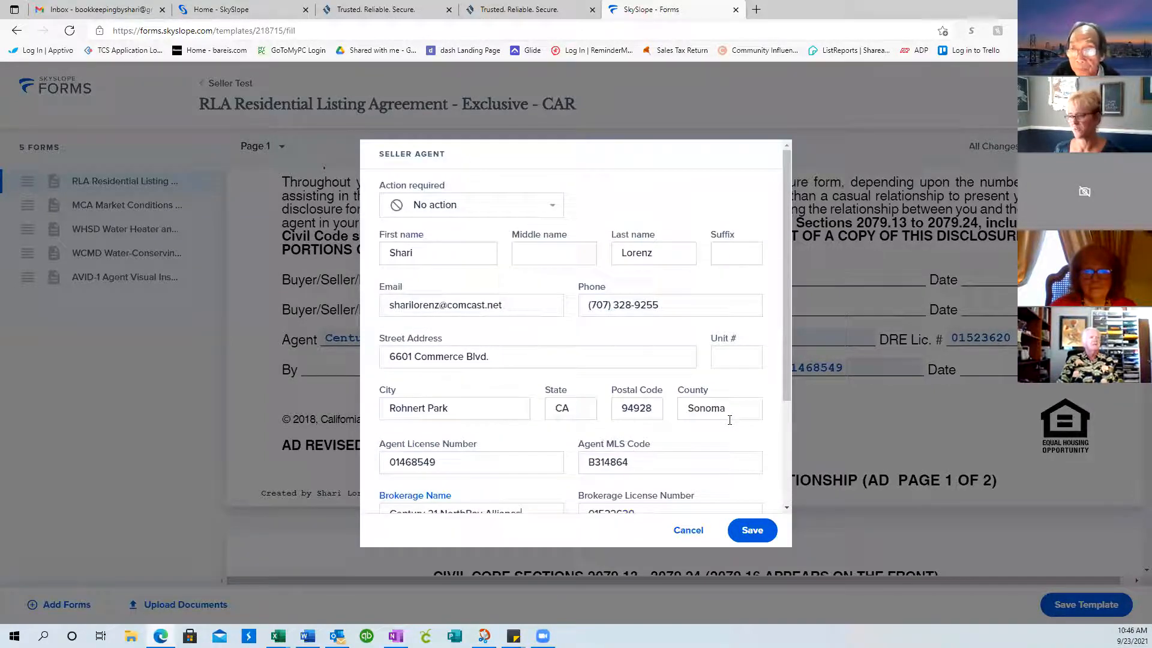
click(753, 530)
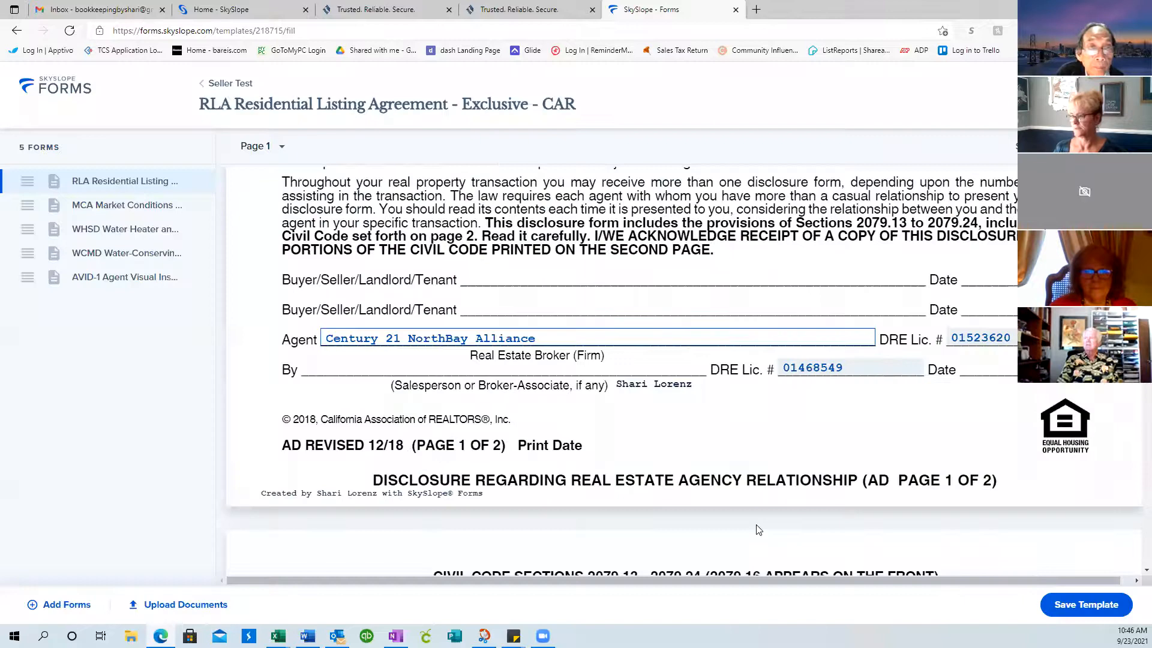
Scroll through every RLA packet page until the MCA Market Conditions Advisory - CAR appears
scroll(789, 394, down, 6)
scroll(790, 394, up, 5)
scroll(790, 394, up, 5)
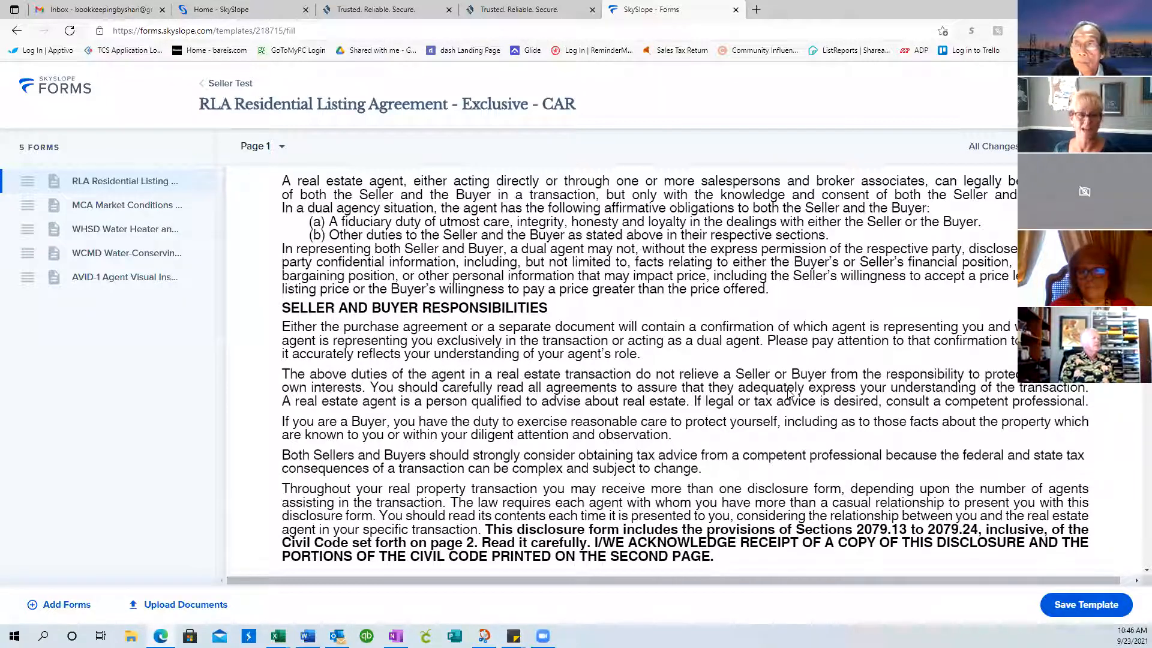
scroll(790, 394, down, 4)
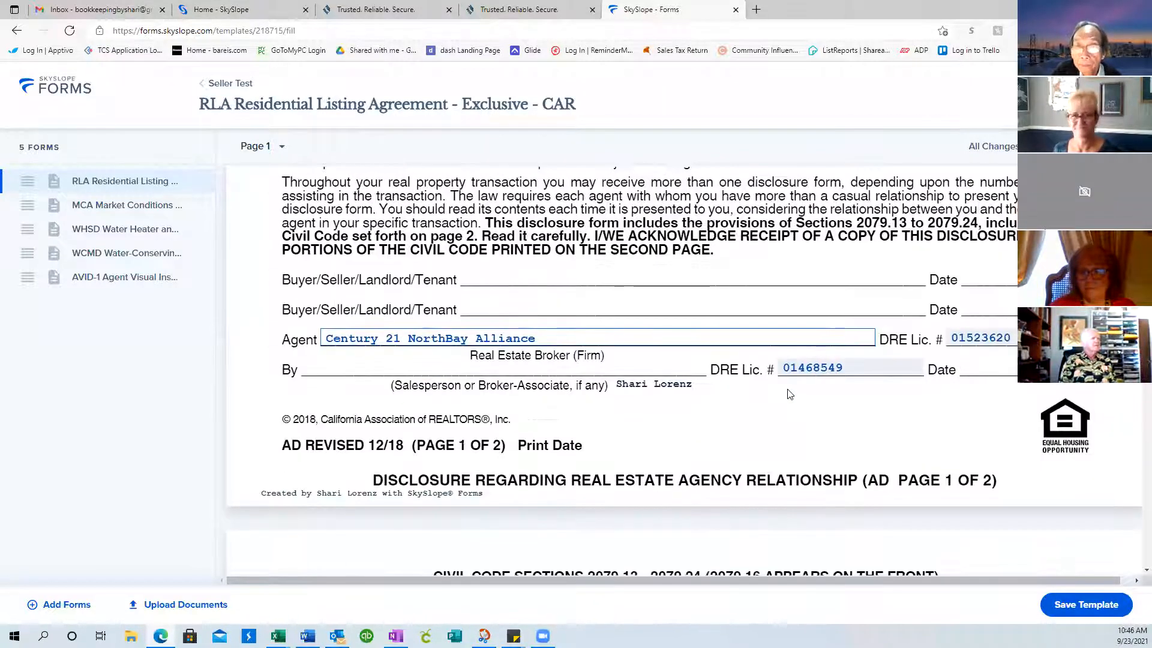
scroll(790, 394, down, 17)
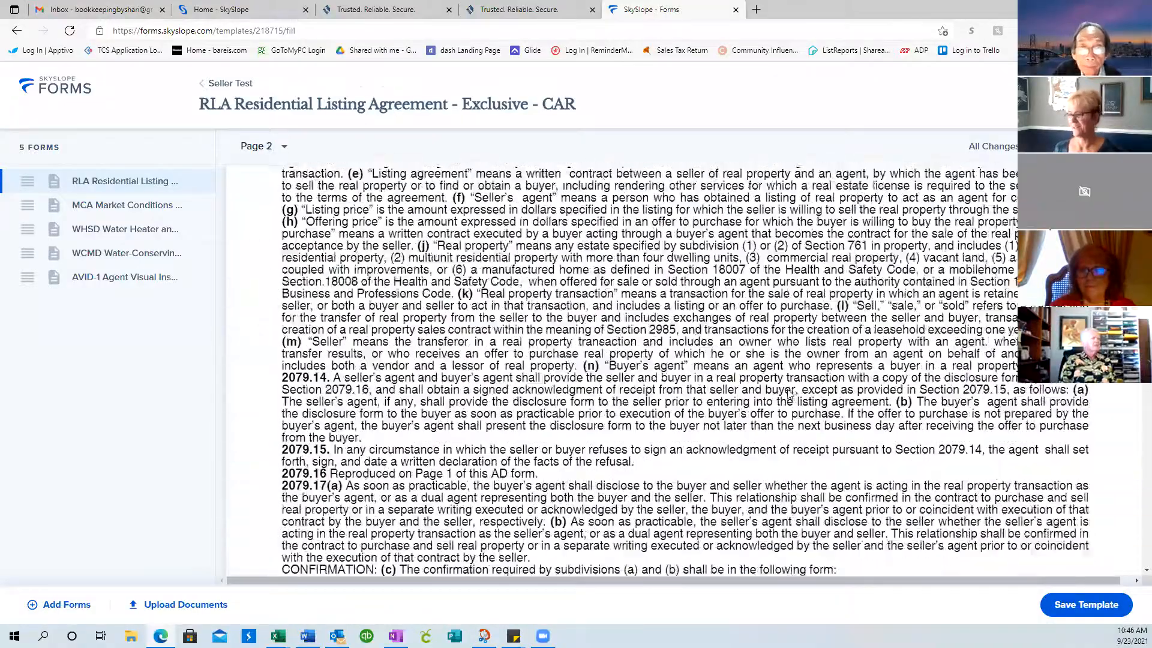
scroll(789, 394, down, 9)
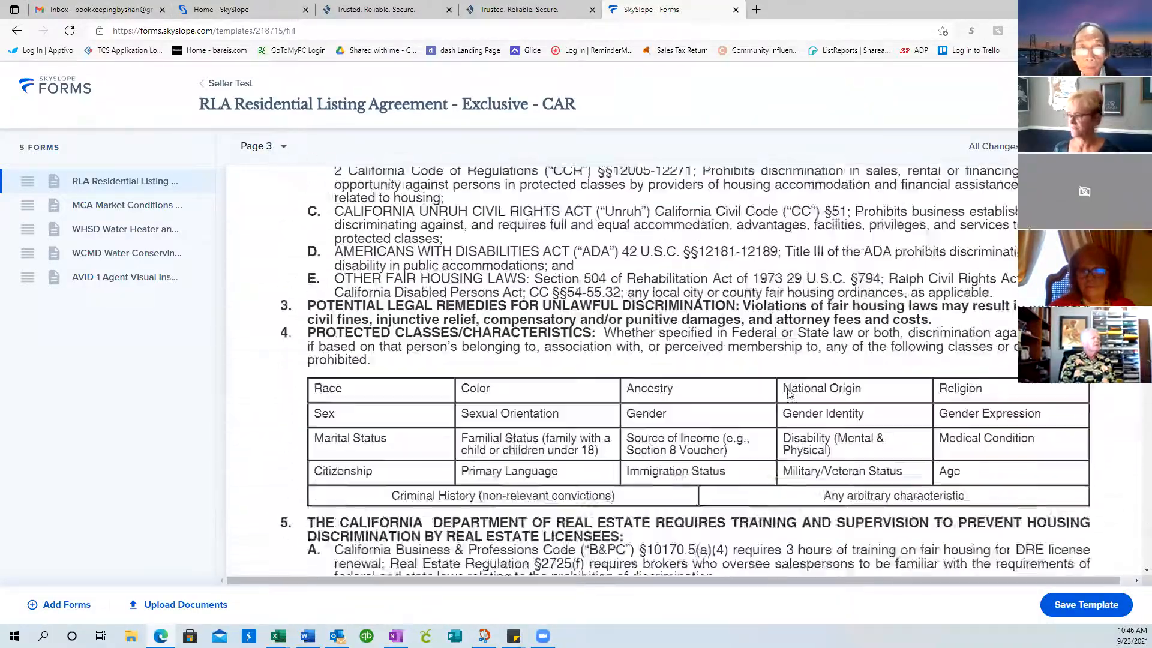
scroll(790, 393, down, 4)
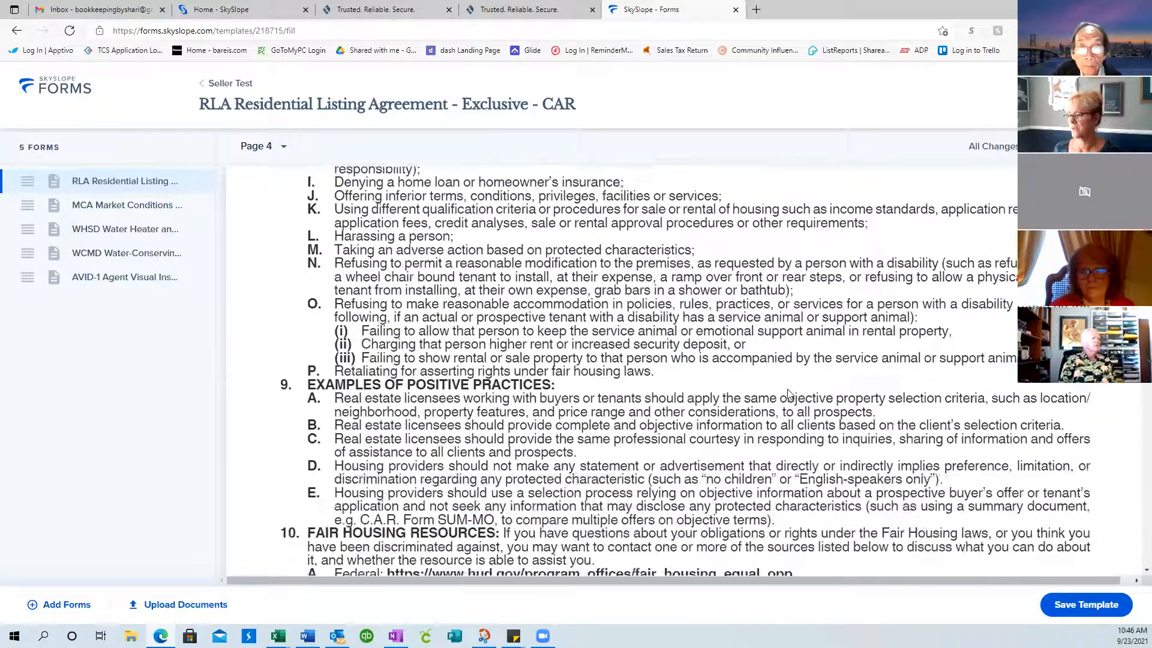
scroll(790, 394, down, 4)
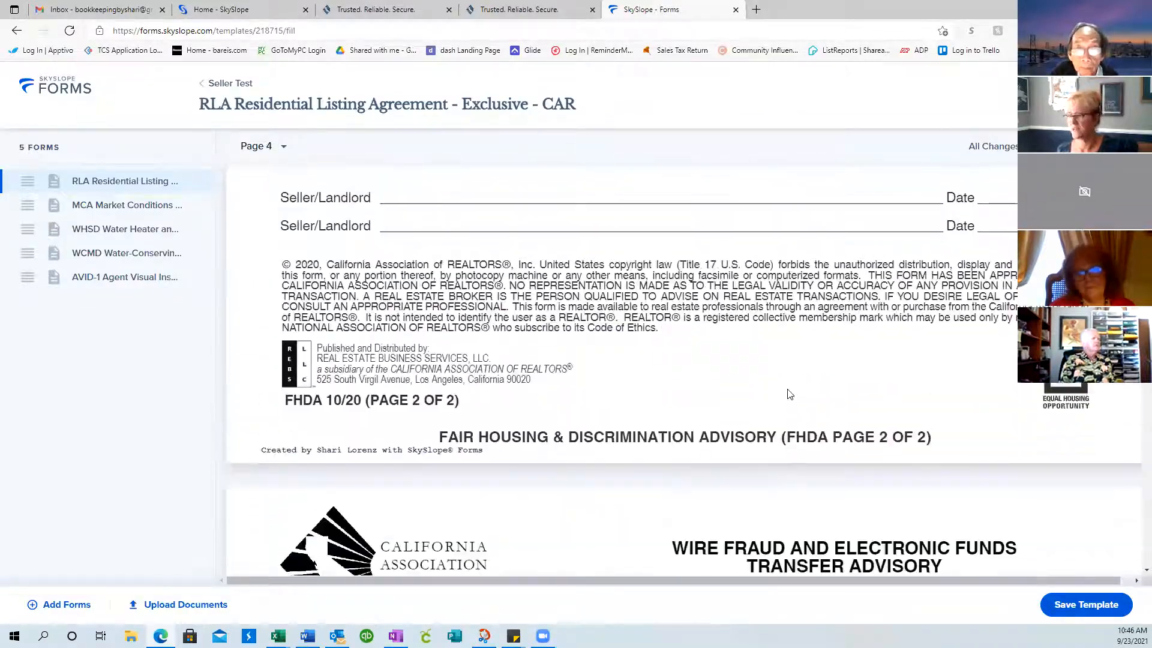
scroll(790, 394, down, 12)
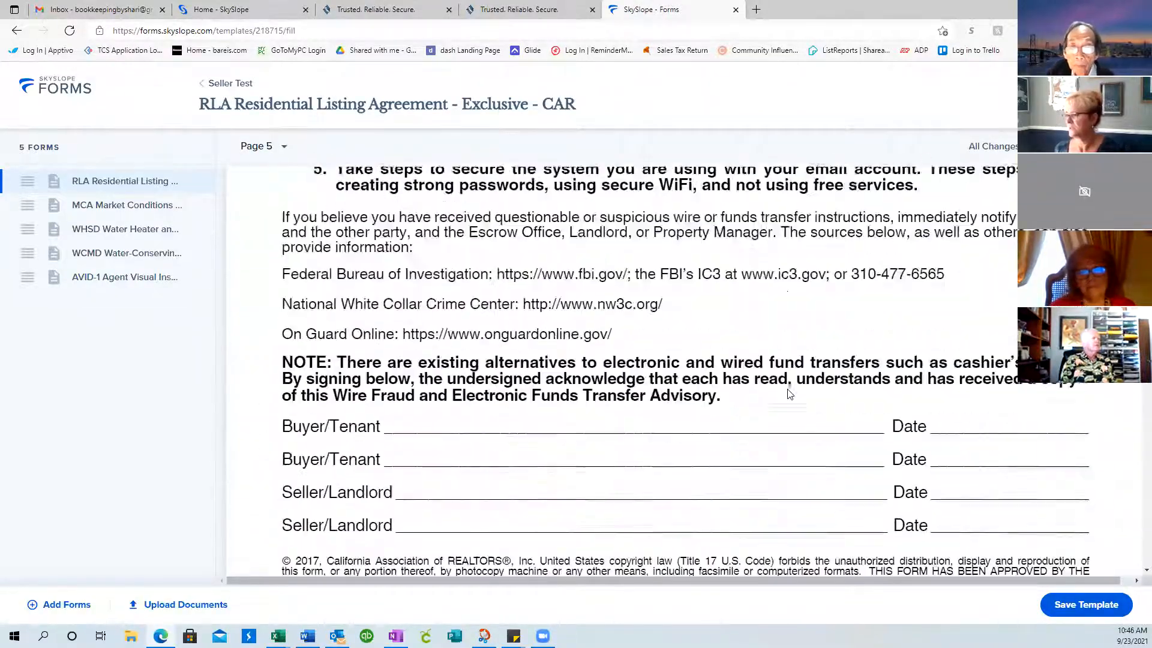
scroll(790, 393, down, 12)
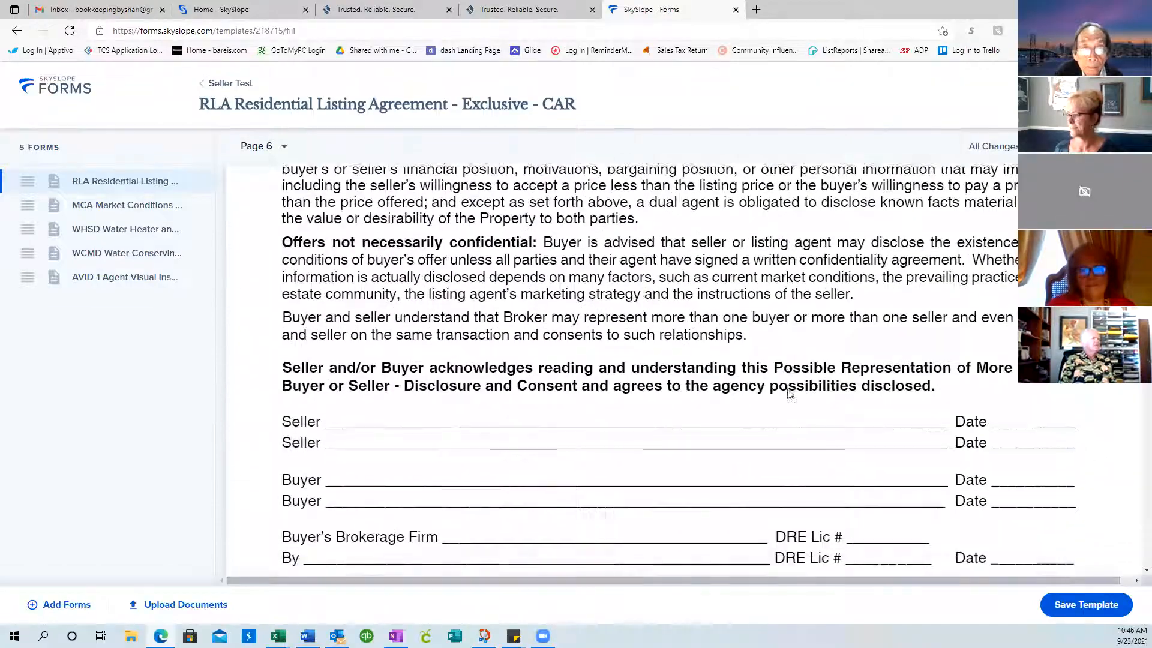
scroll(790, 394, down, 5)
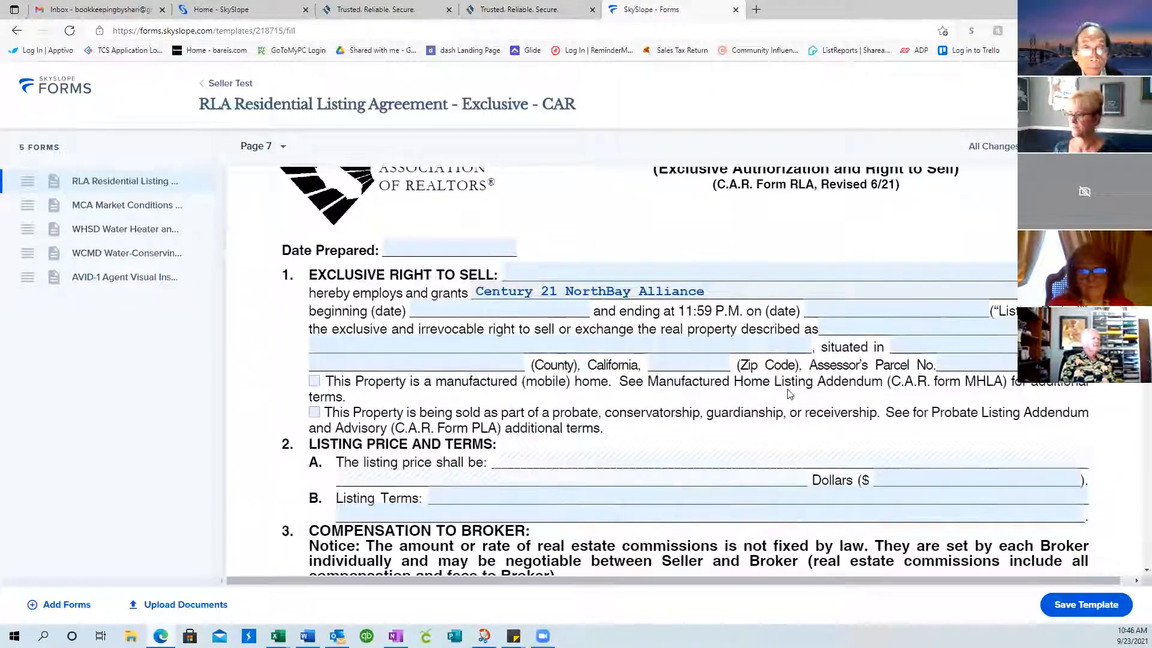
scroll(628, 381, down, 12)
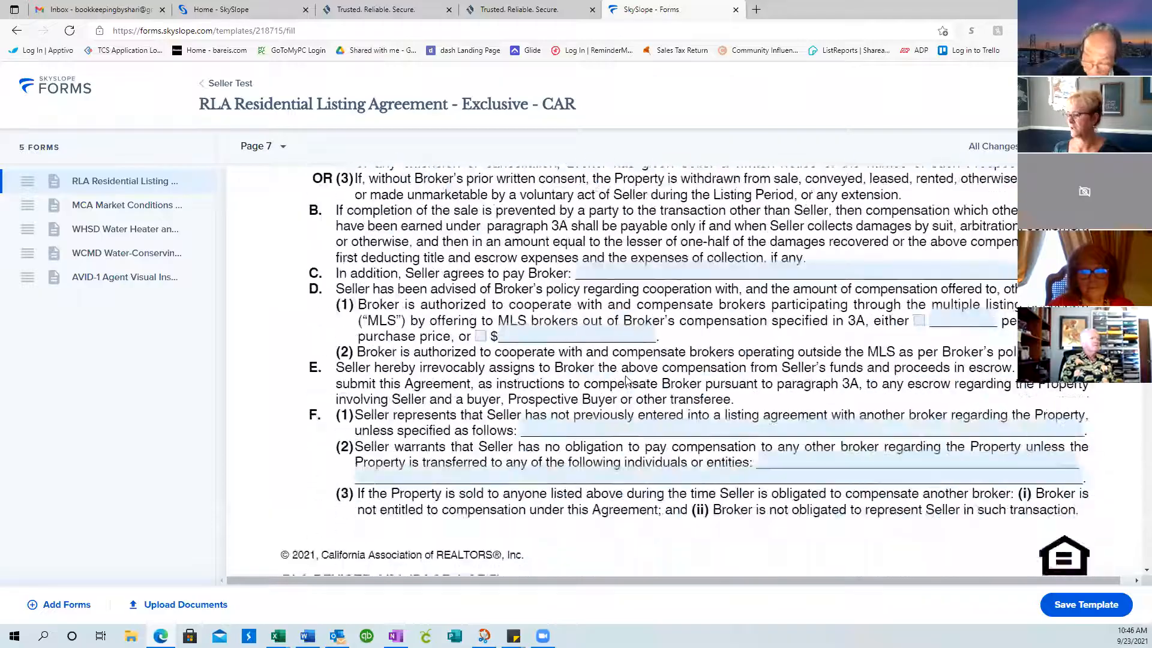
scroll(628, 381, down, 12)
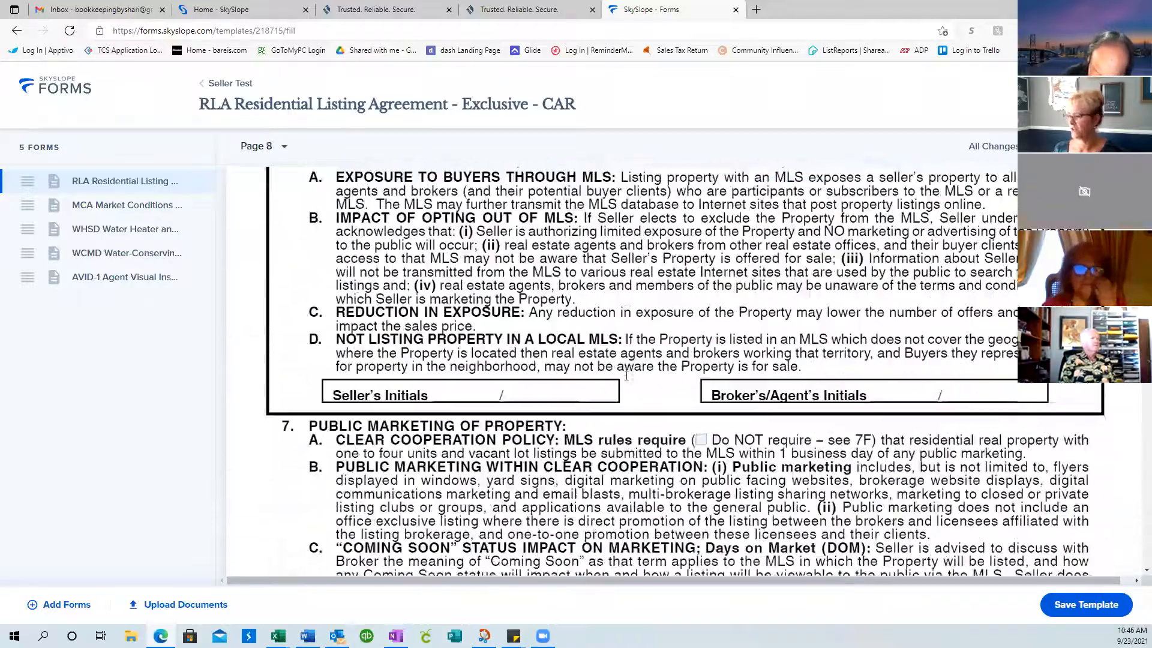
scroll(626, 376, down, 12)
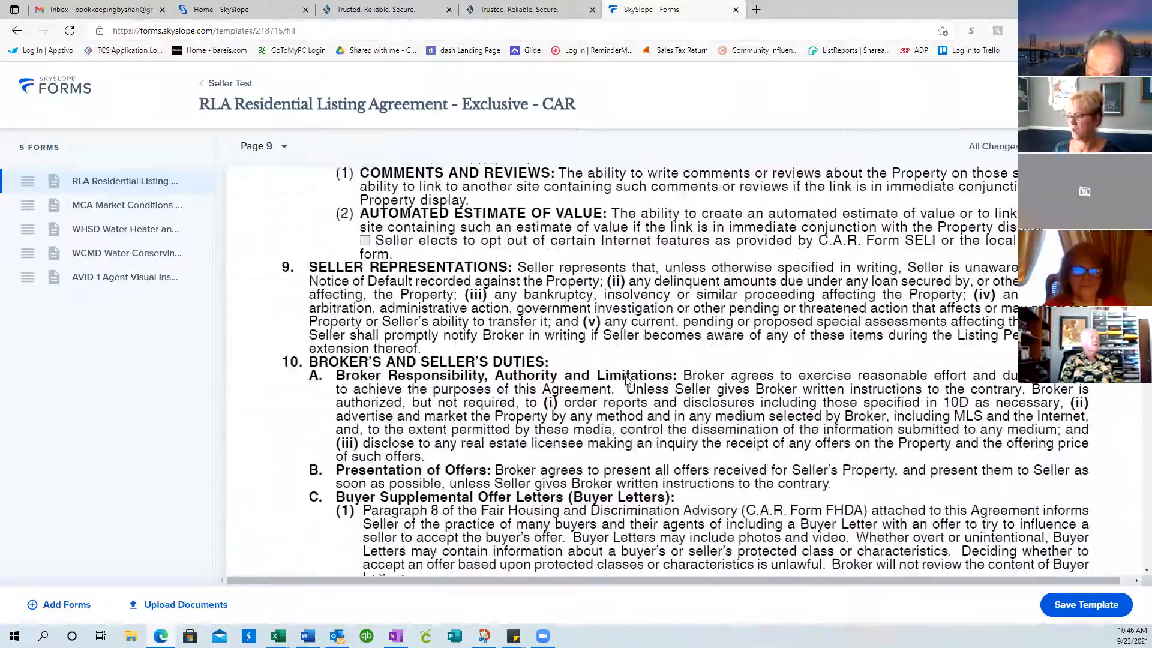
scroll(626, 379, down, 12)
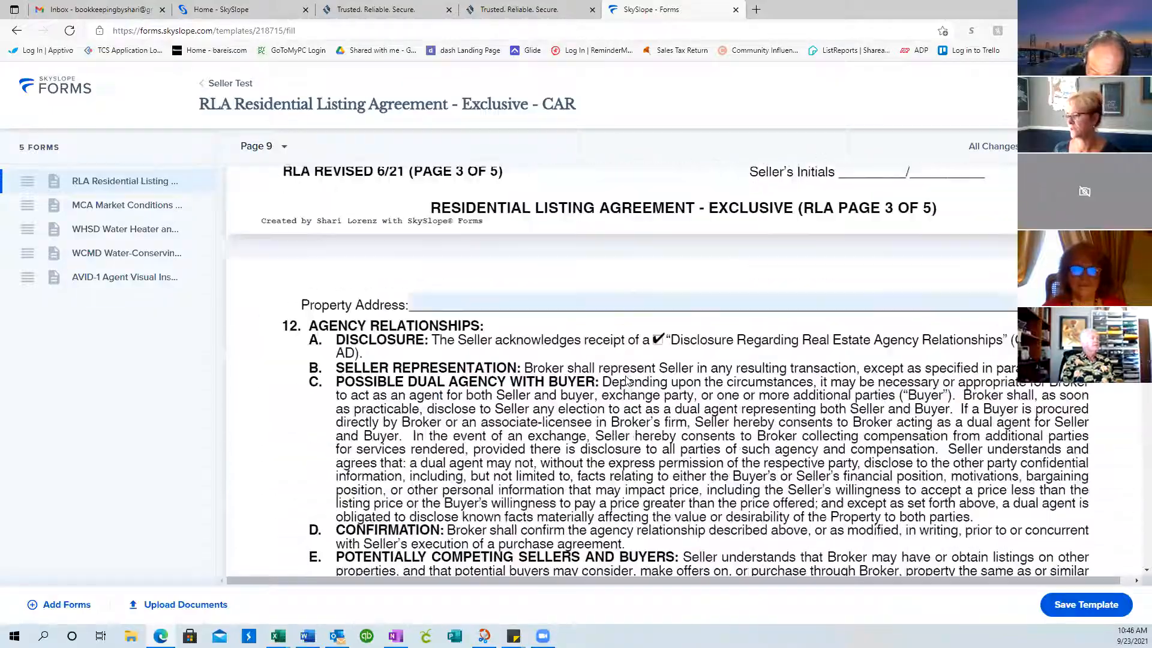
scroll(626, 380, down, 12)
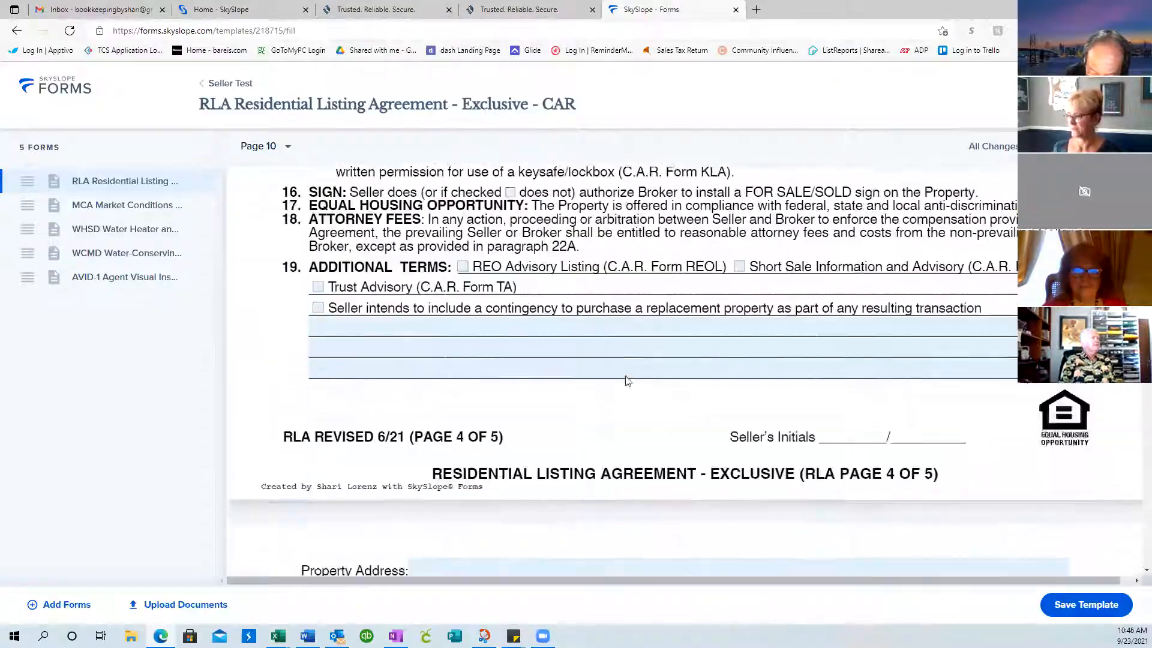
scroll(626, 381, down, 12)
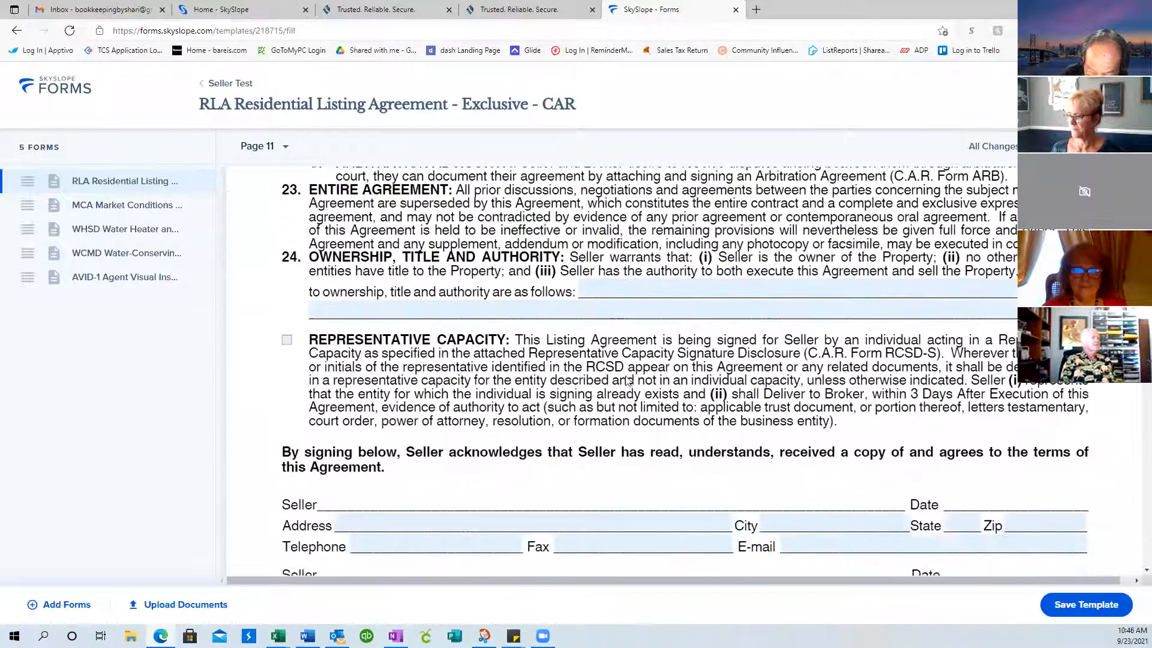
scroll(627, 380, down, 3)
scroll(626, 379, up, 1)
scroll(626, 378, down, 5)
scroll(627, 378, down, 15)
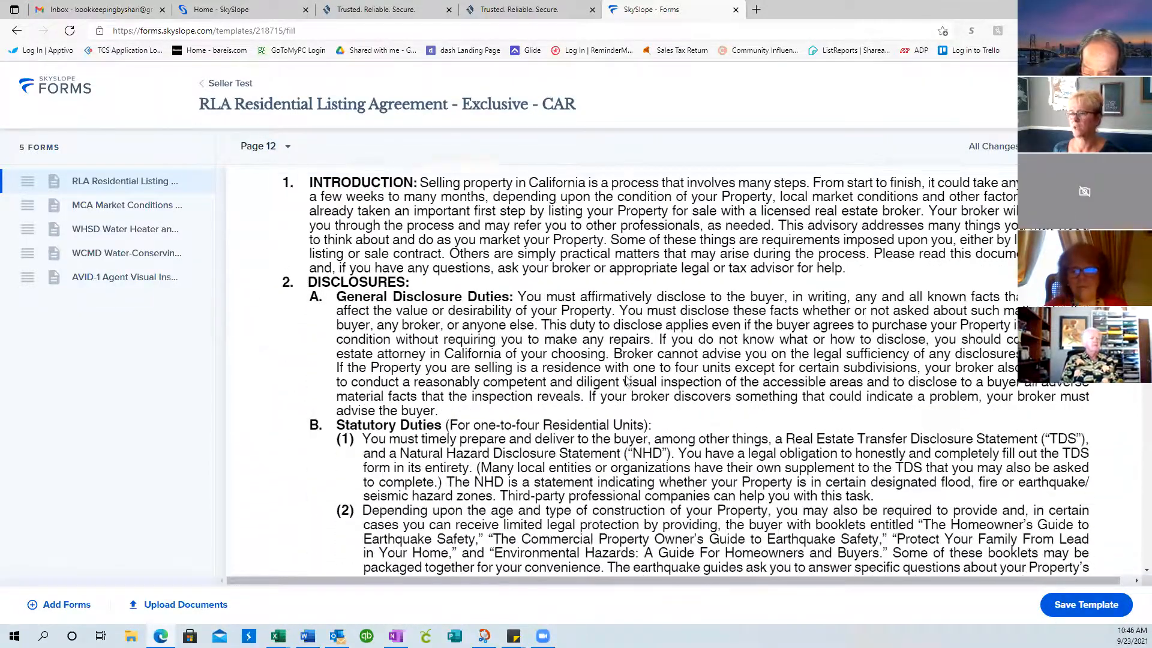
scroll(627, 379, down, 15)
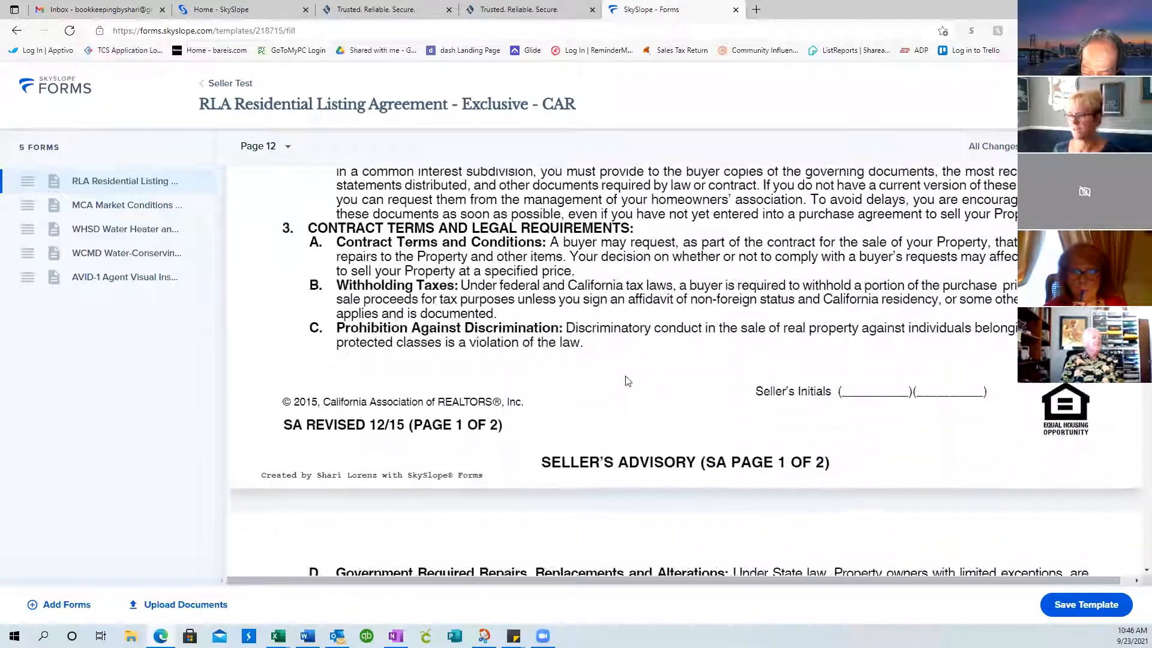
scroll(626, 380, down, 15)
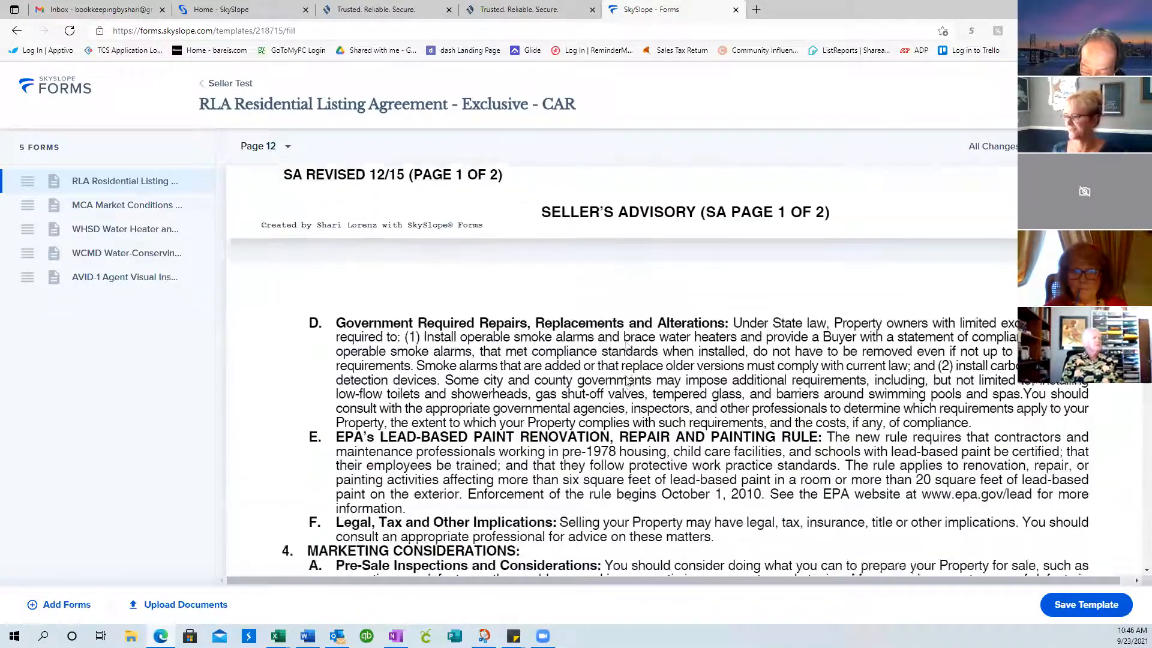
scroll(627, 380, down, 5)
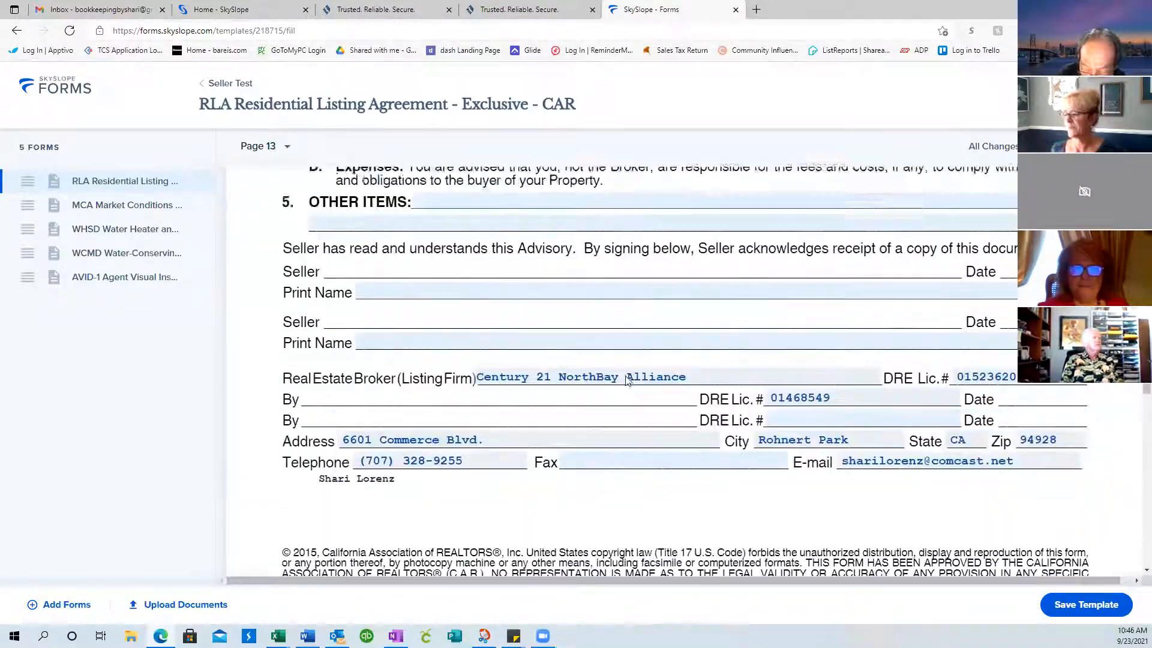
scroll(681, 379, down, 12)
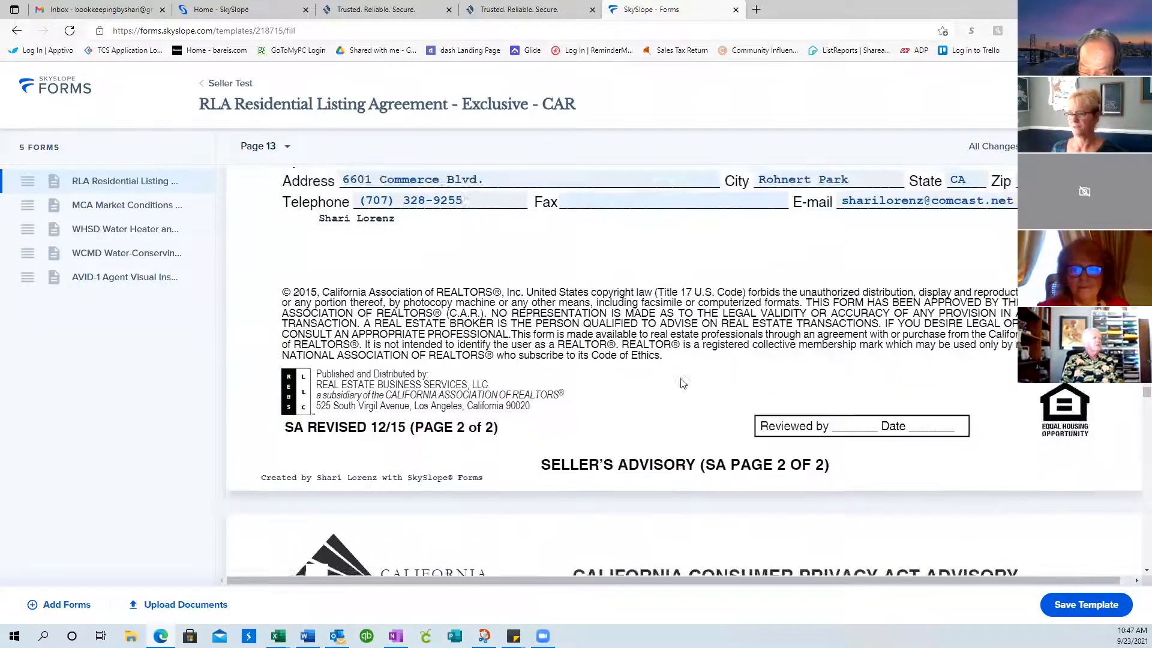
scroll(680, 379, down, 15)
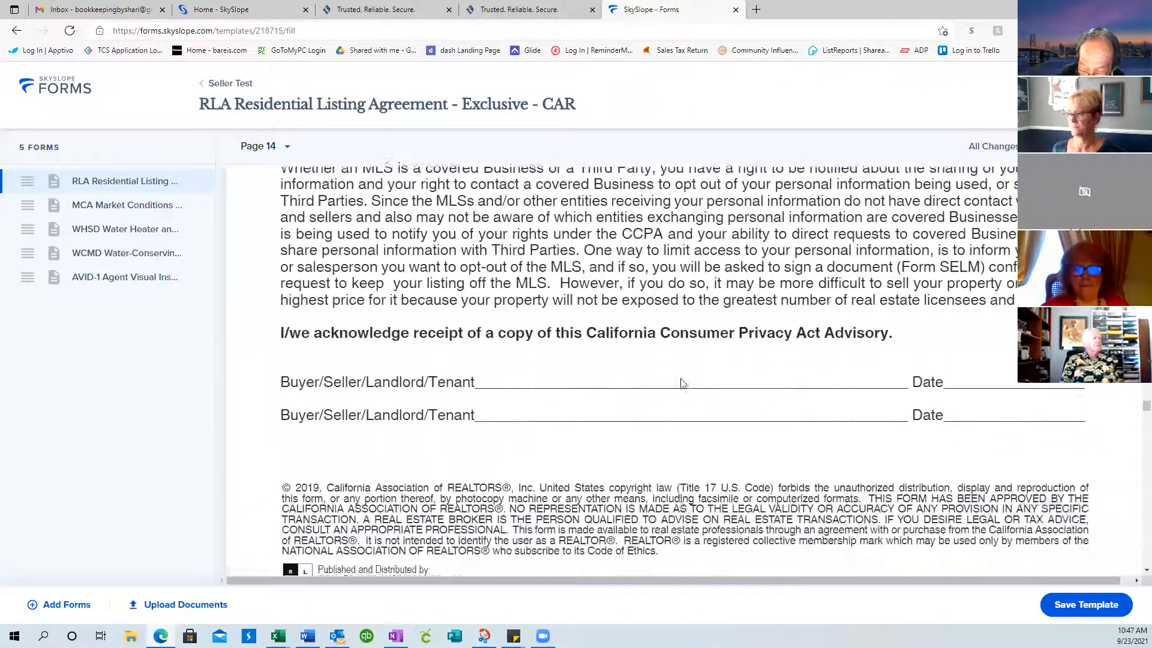
scroll(682, 384, down, 3)
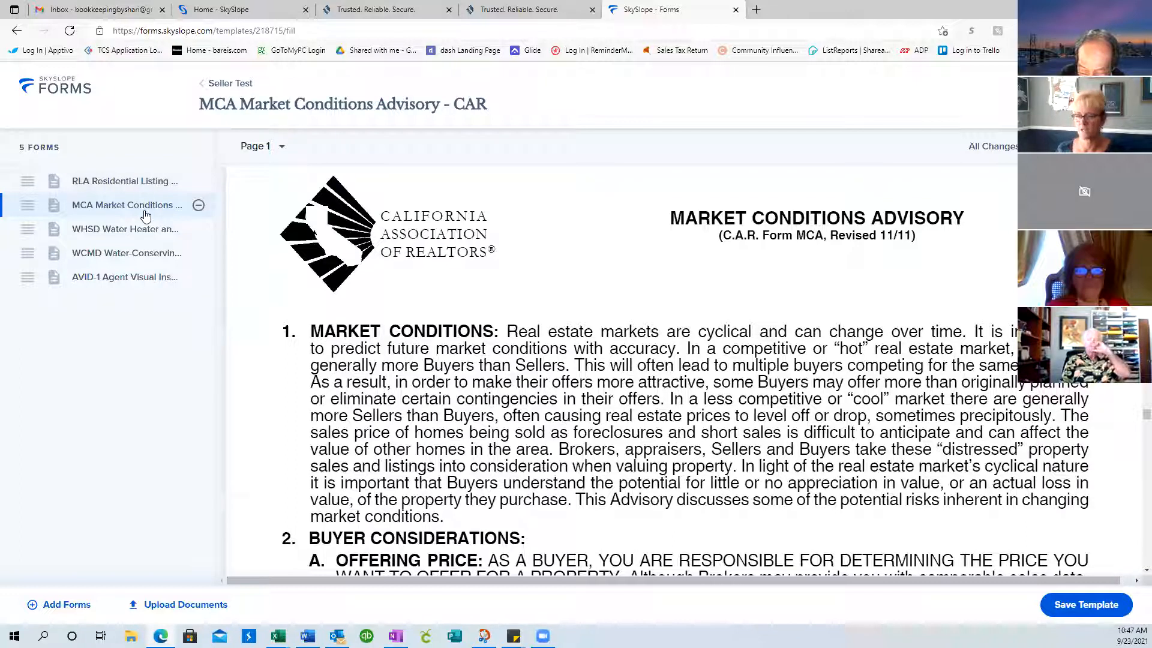
click(144, 232)
click(133, 253)
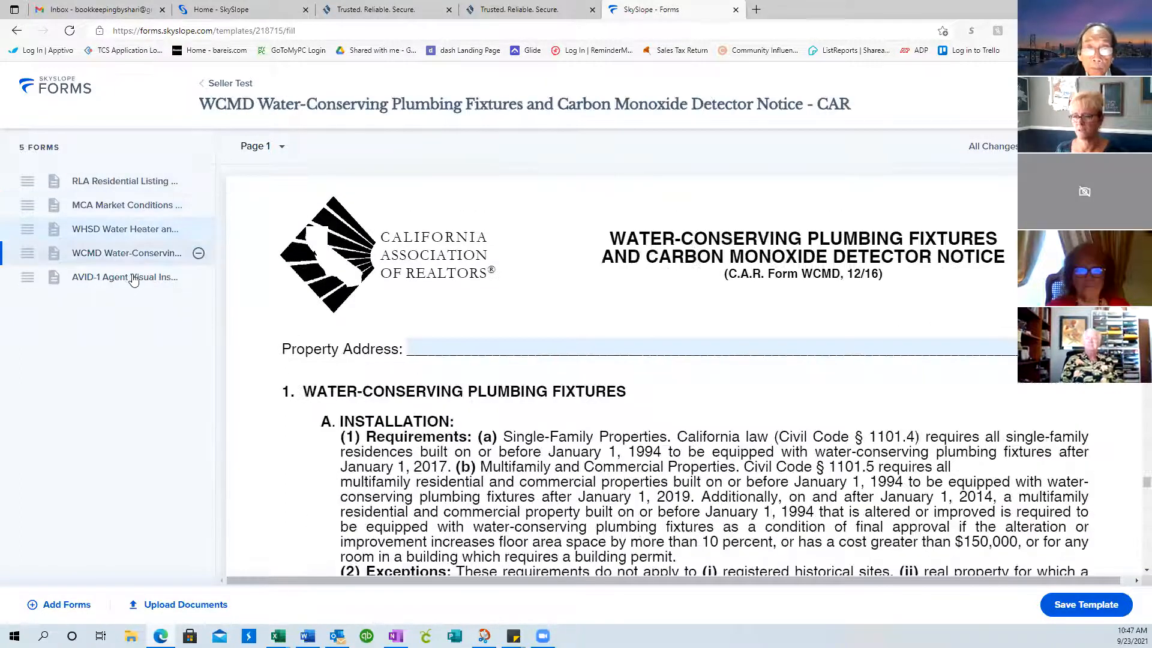
click(133, 279)
click(138, 253)
click(122, 228)
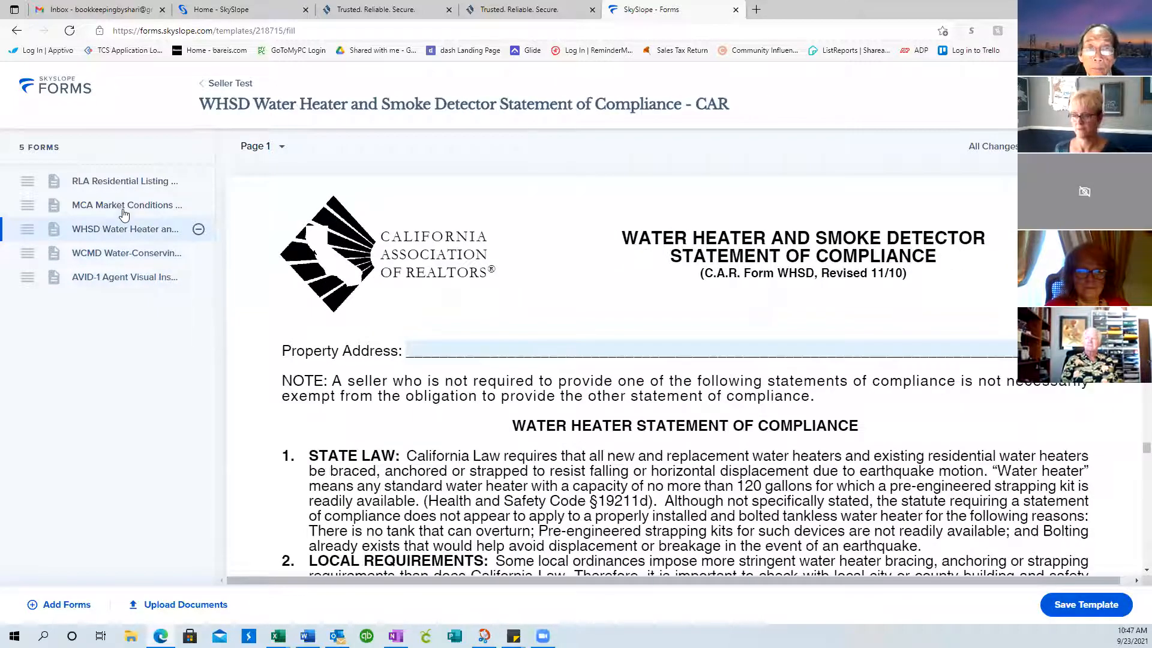
click(123, 211)
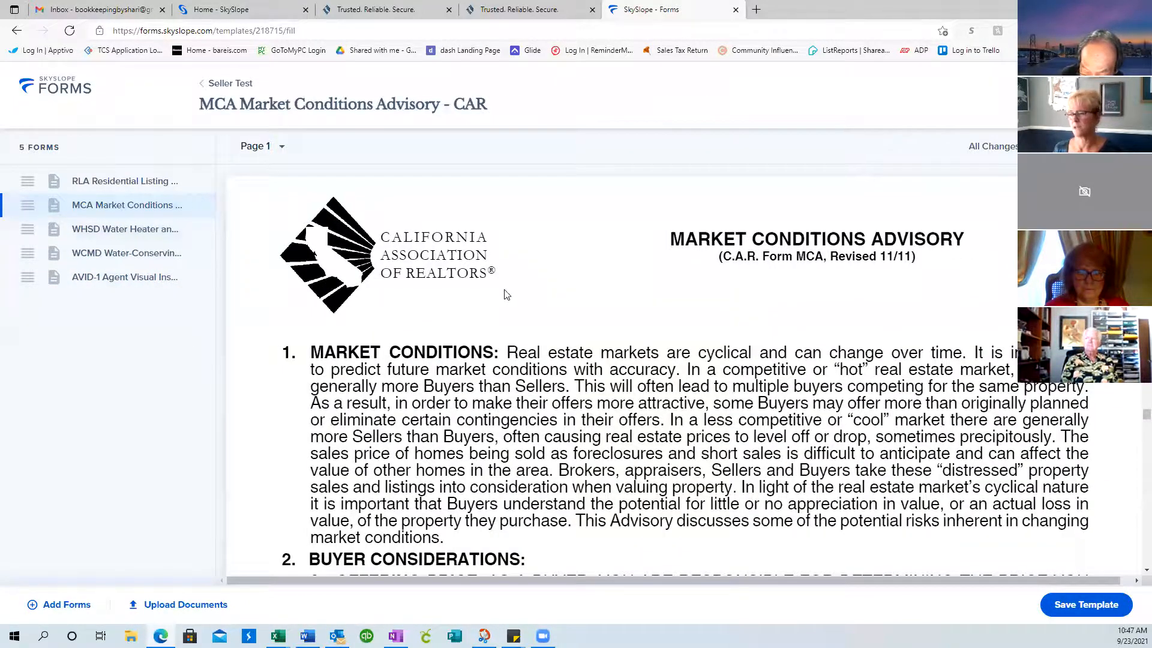
scroll(506, 294, down, 20)
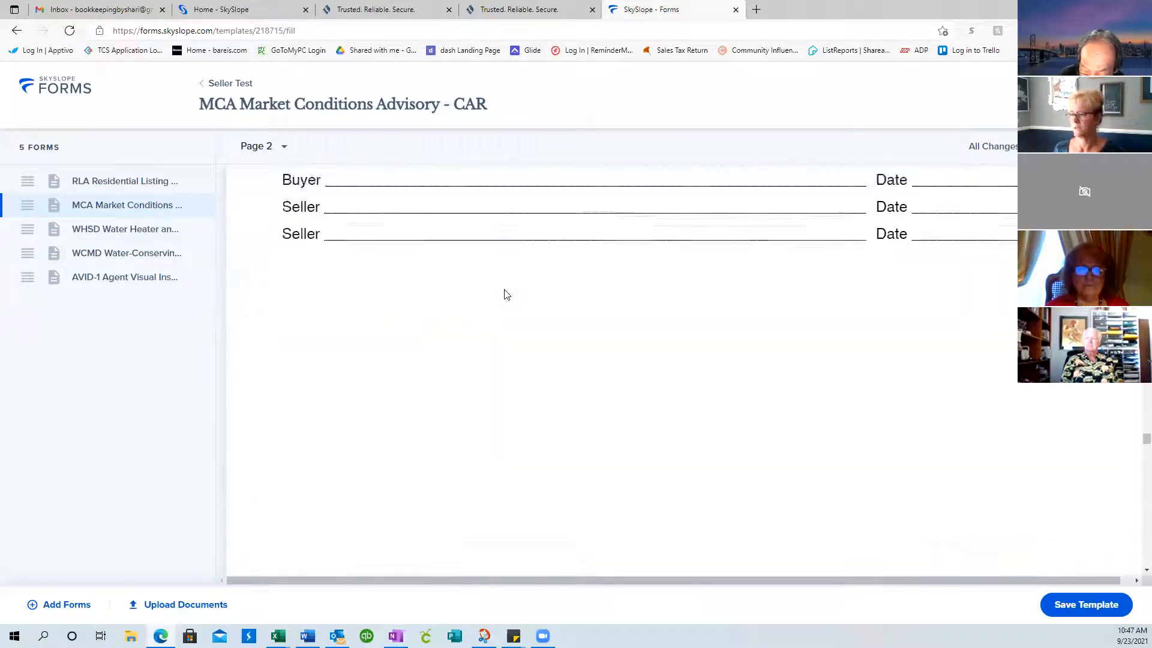
click(122, 229)
scroll(569, 273, down, 12)
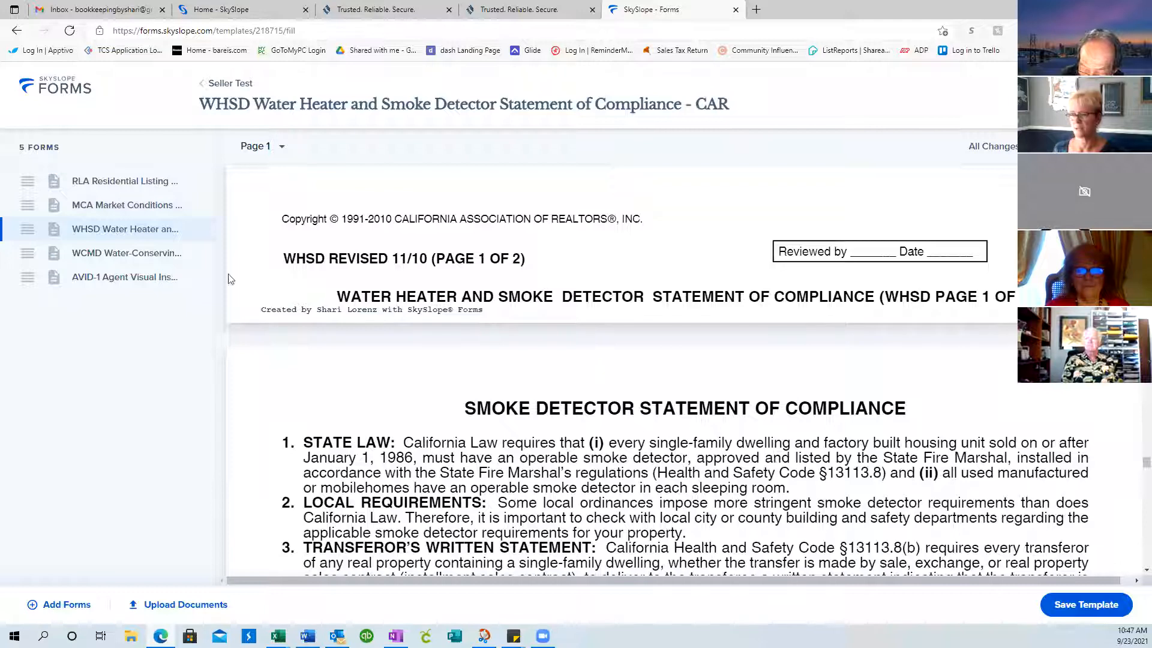
click(86, 252)
scroll(378, 265, down, 15)
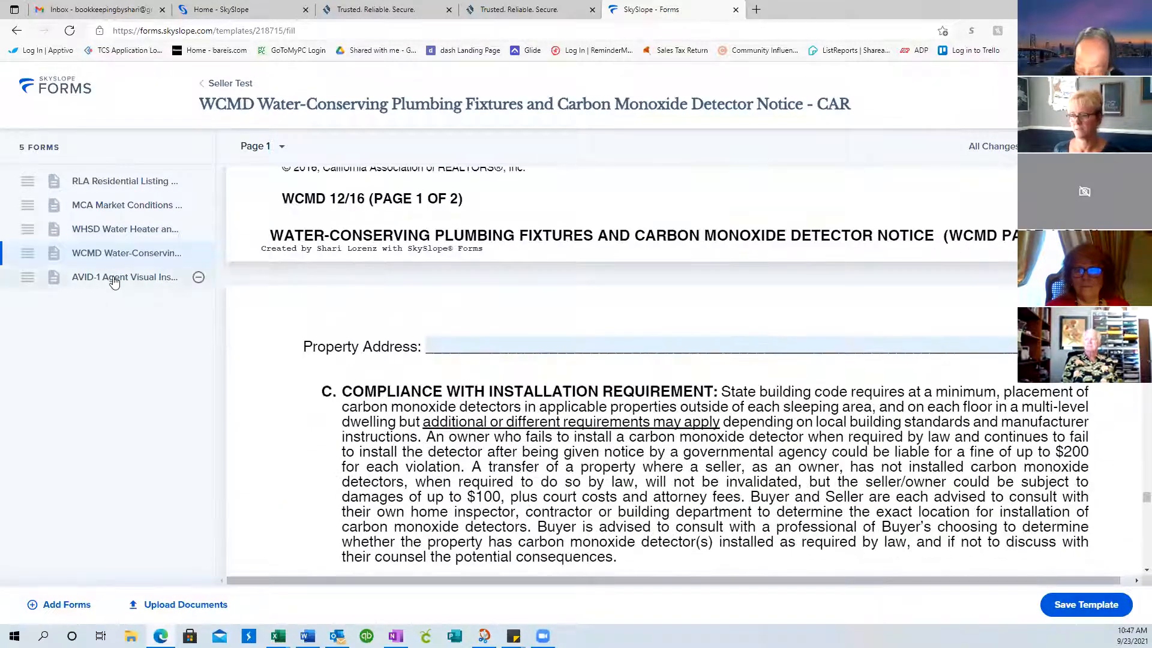
click(114, 277)
scroll(423, 293, down, 20)
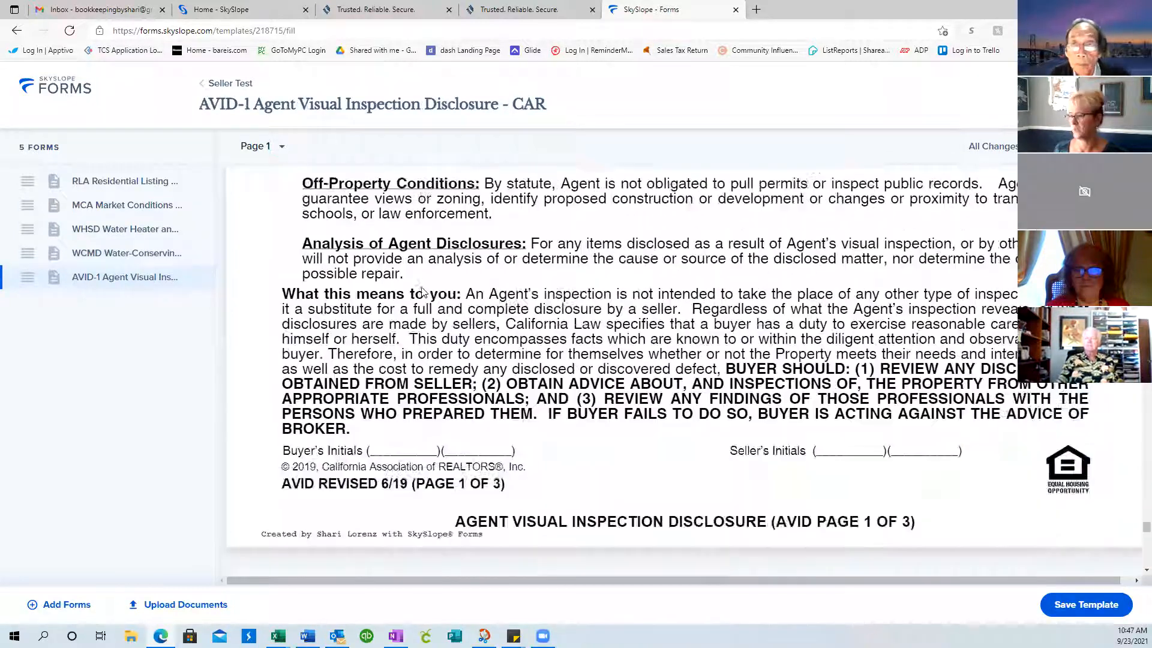
scroll(423, 292, down, 20)
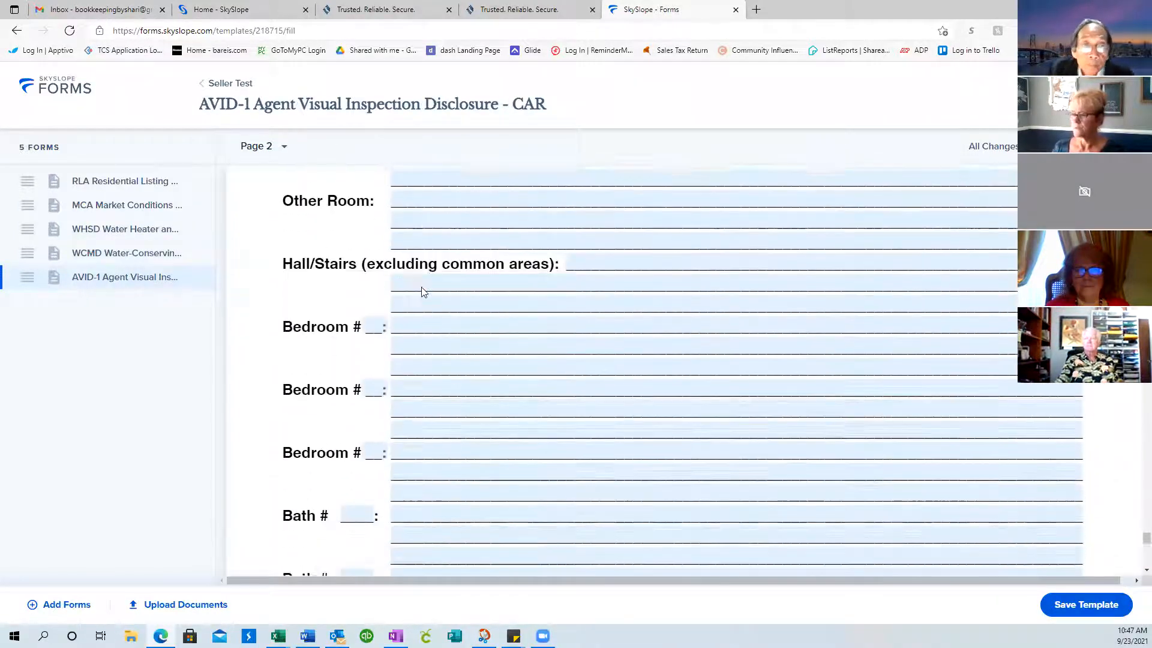
scroll(423, 293, down, 10)
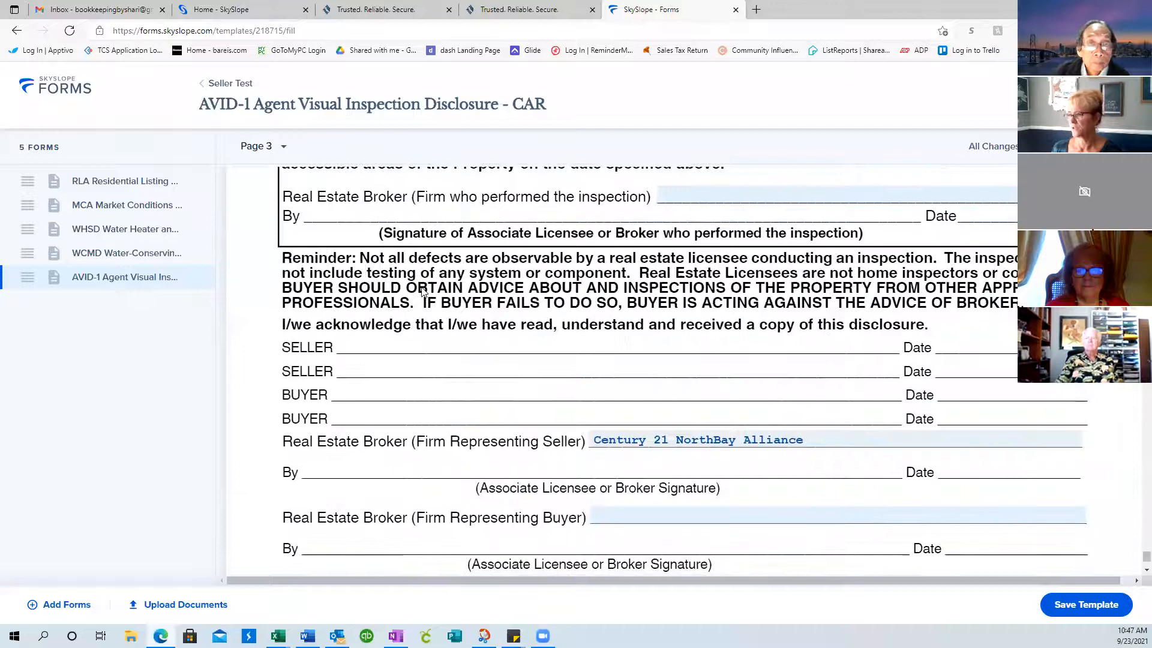
scroll(423, 292, up, 1)
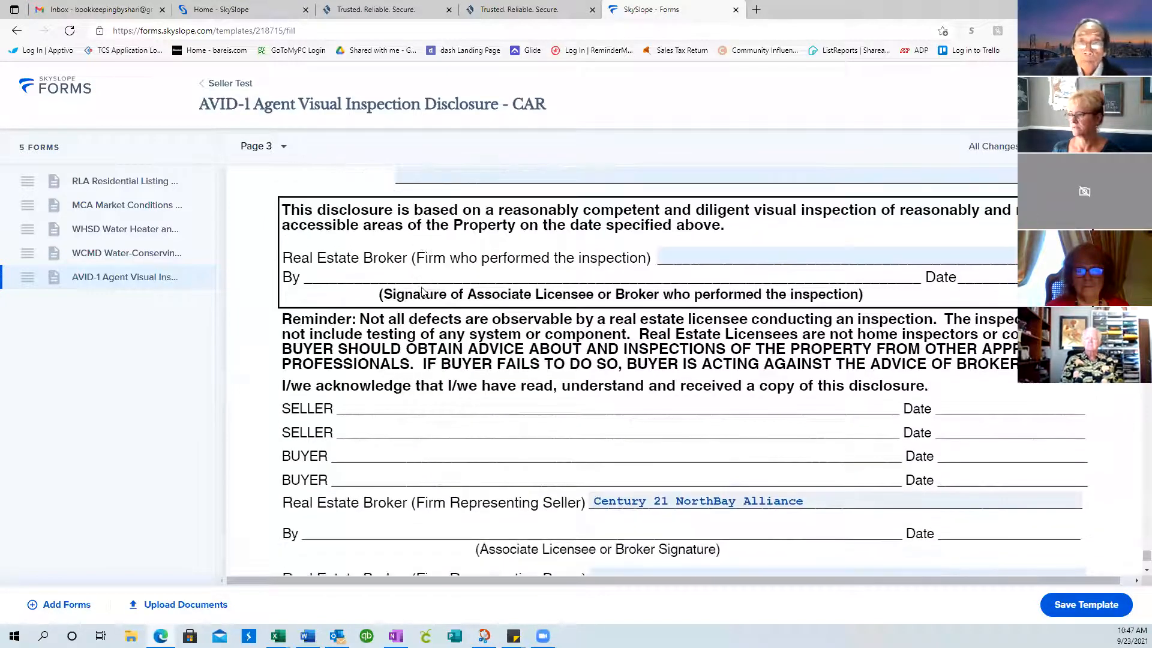
scroll(689, 334, down, 5)
scroll(681, 337, up, 3)
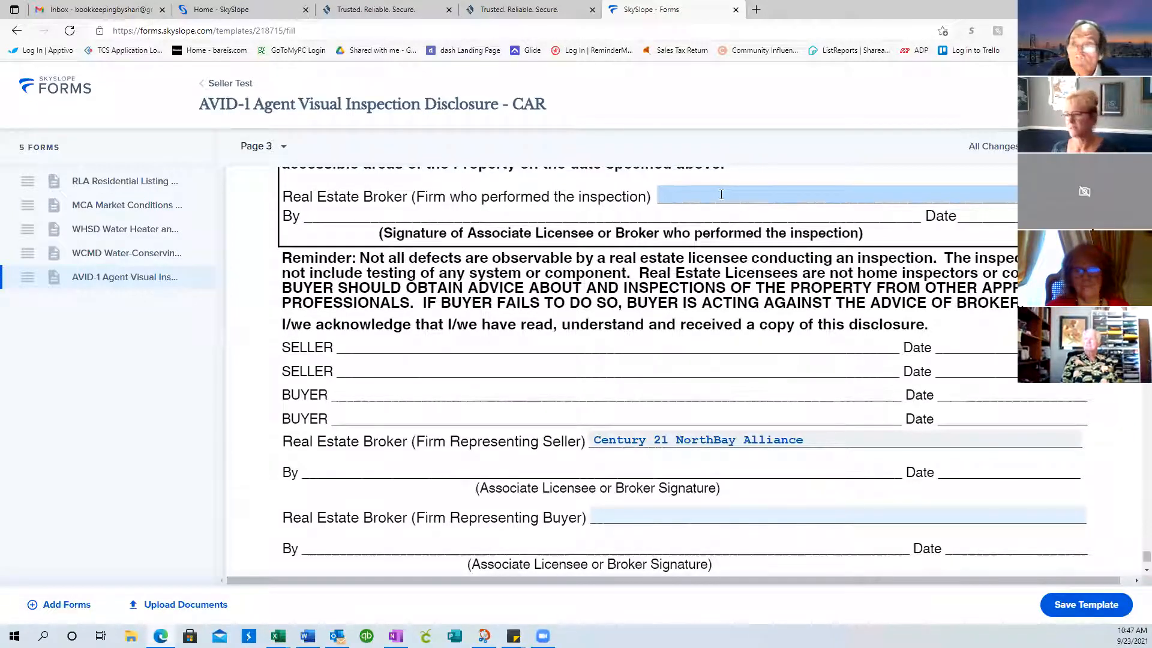
Enter Century 21 NorthBay Alliance as the AVID-1 inspecting broker firm and save the seller agent details
scroll(714, 300, up, 2)
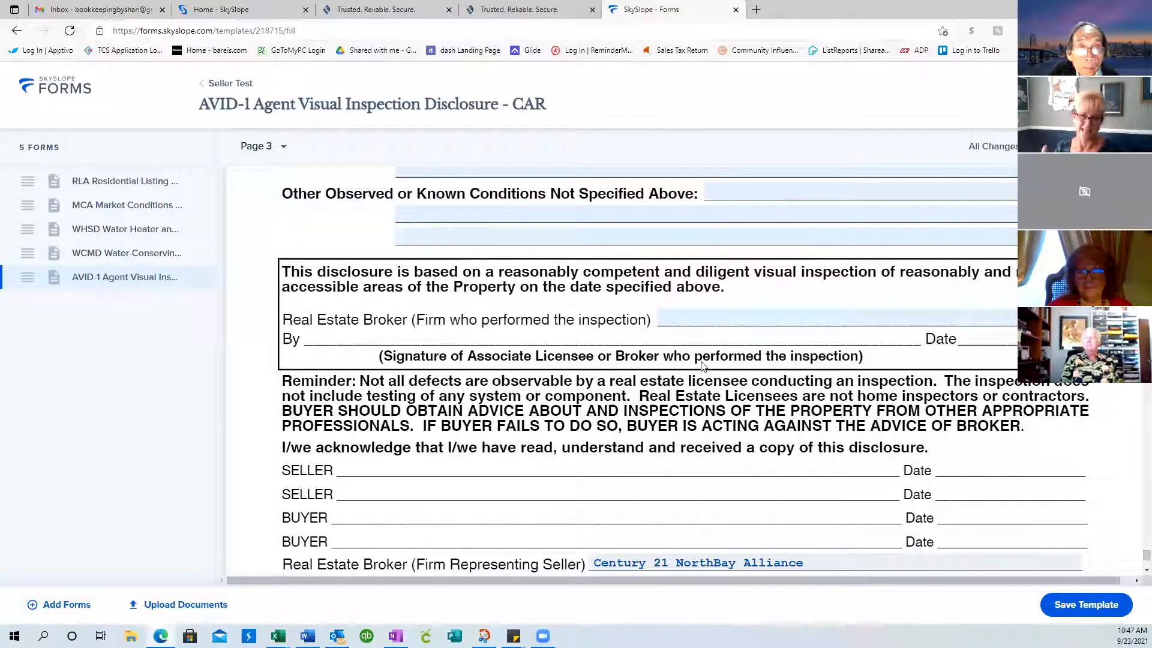
click(701, 321)
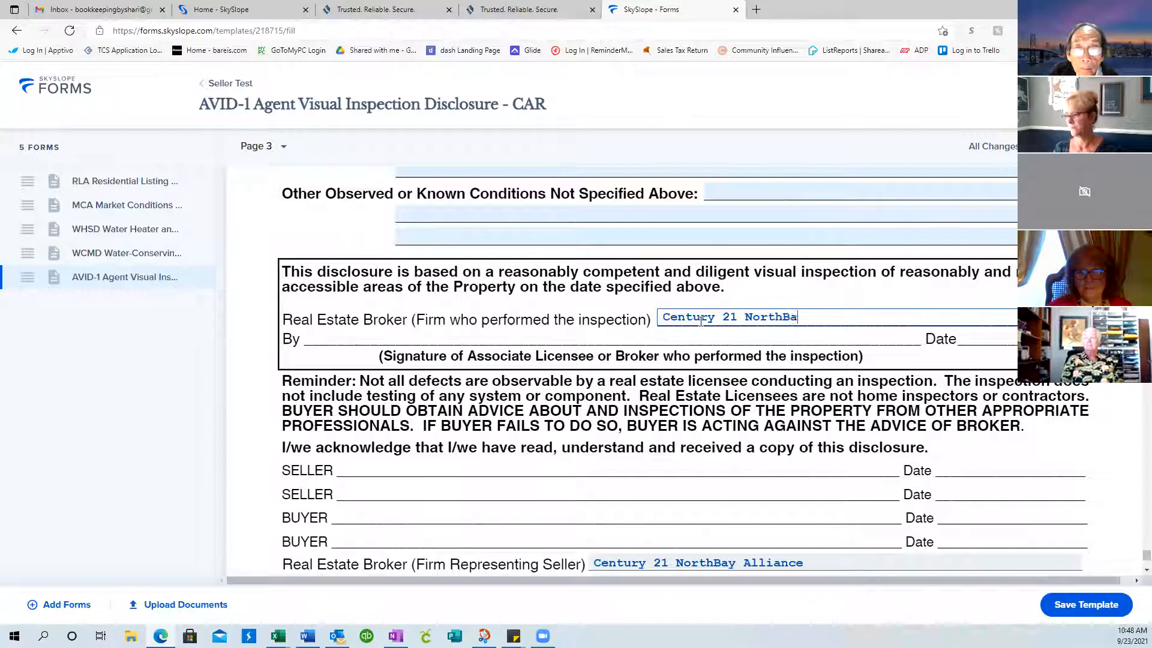
text(Century 21 NorthBay AlliaNCE)
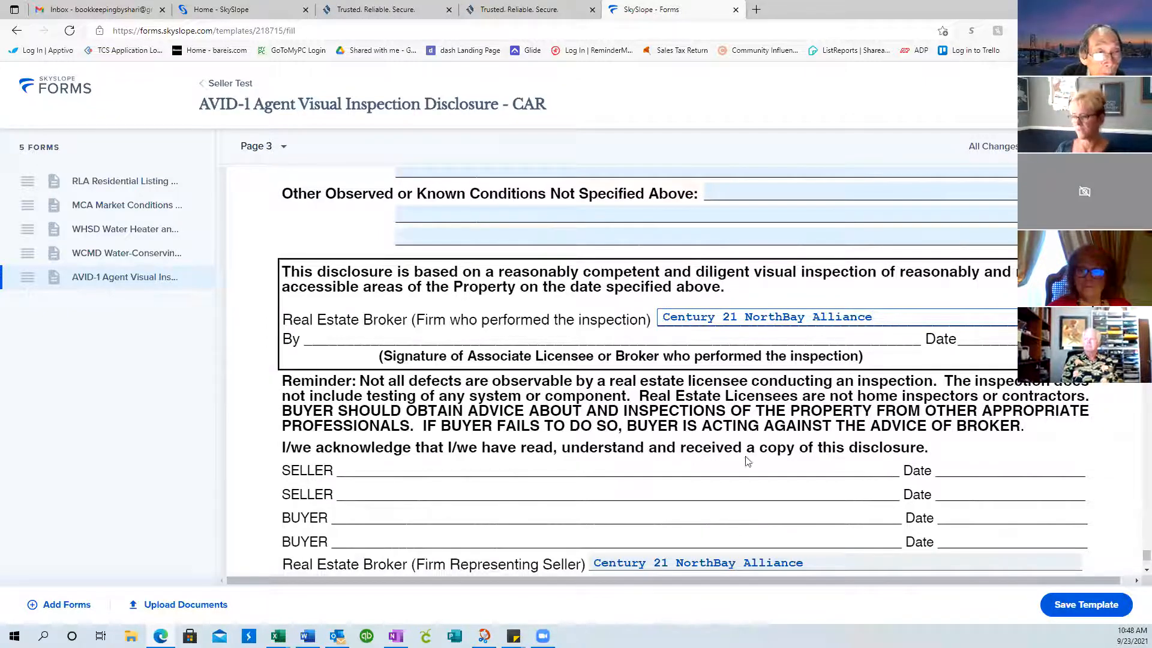
scroll(656, 516, down, 4)
scroll(664, 471, up, 2)
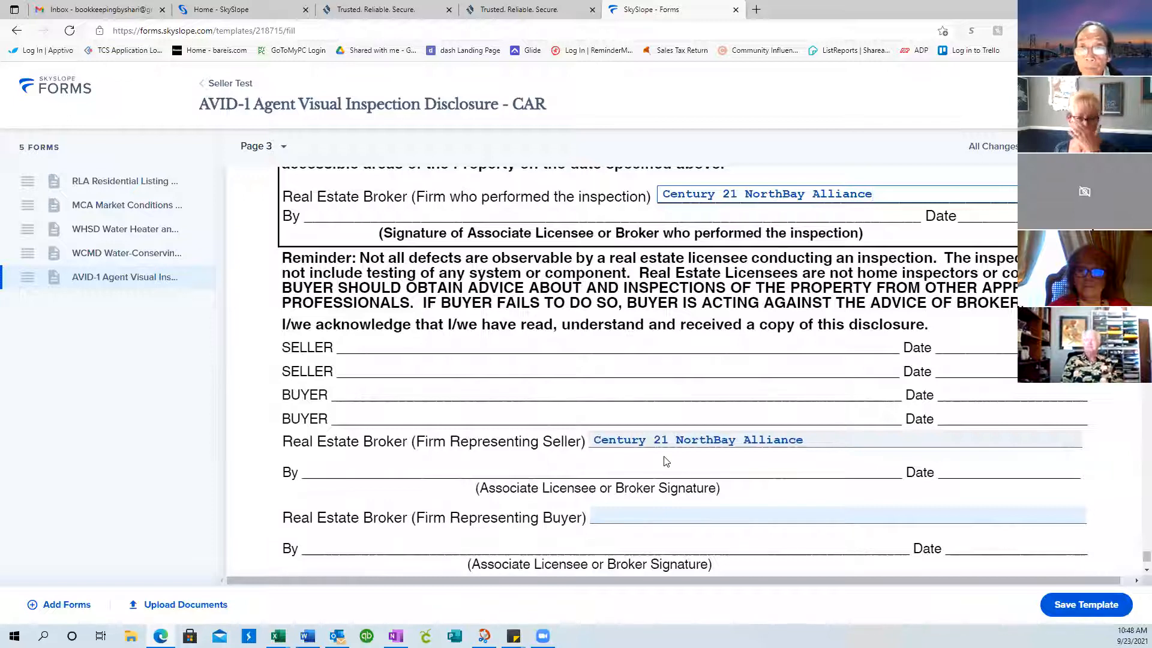
scroll(665, 461, up, 3)
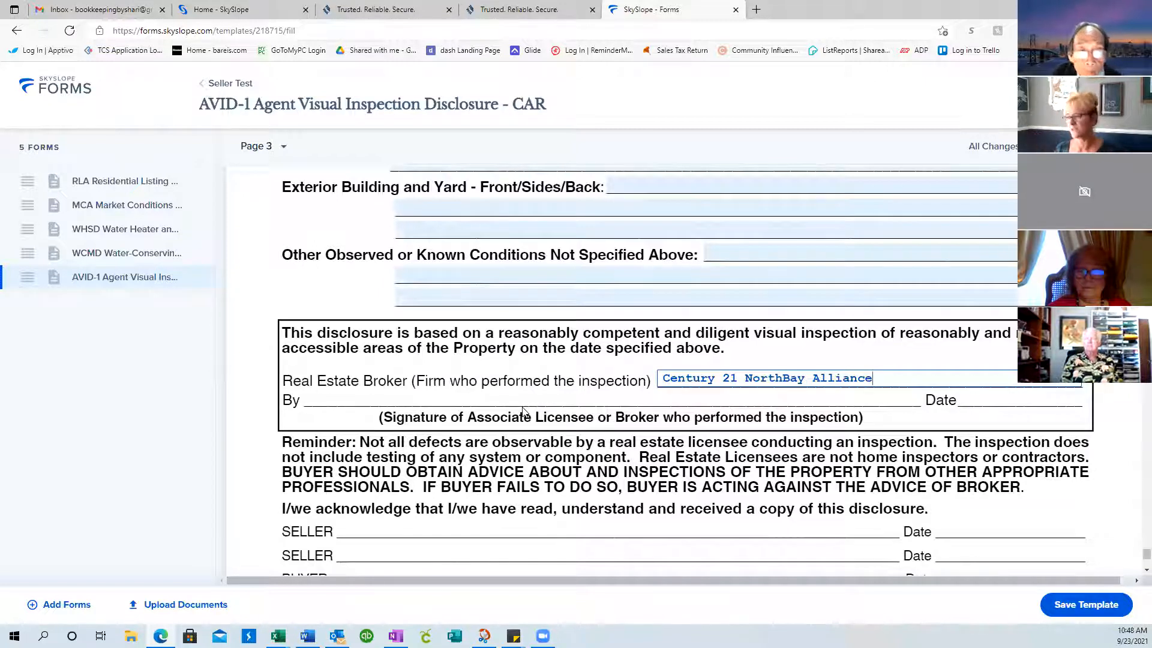
key(Tab)
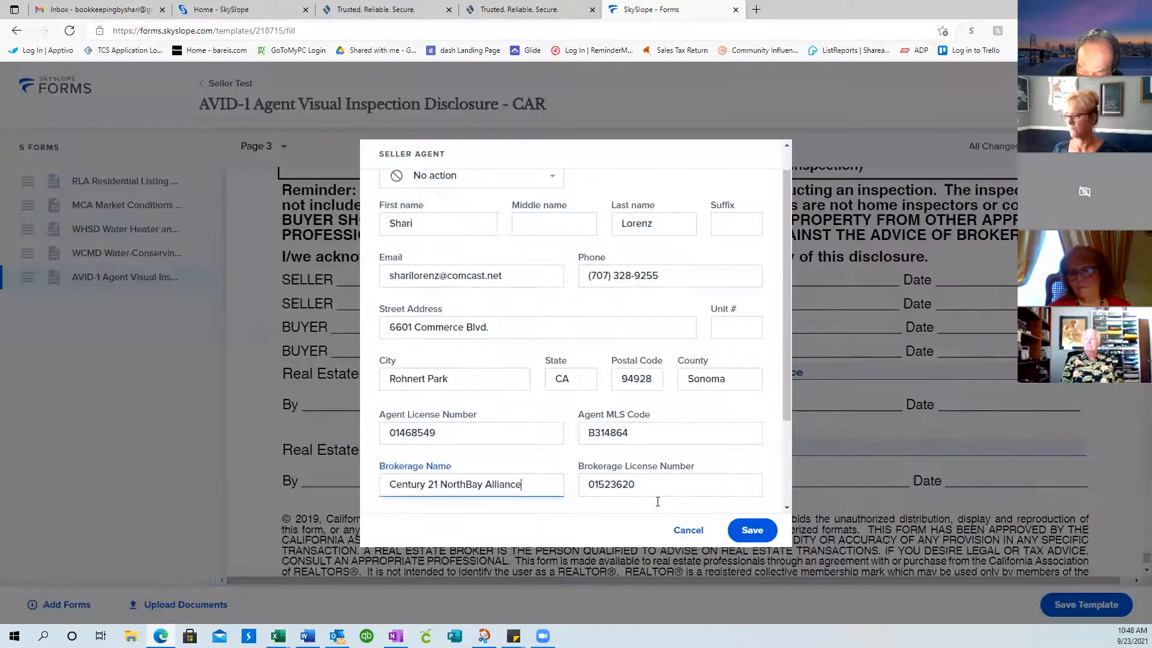
click(733, 527)
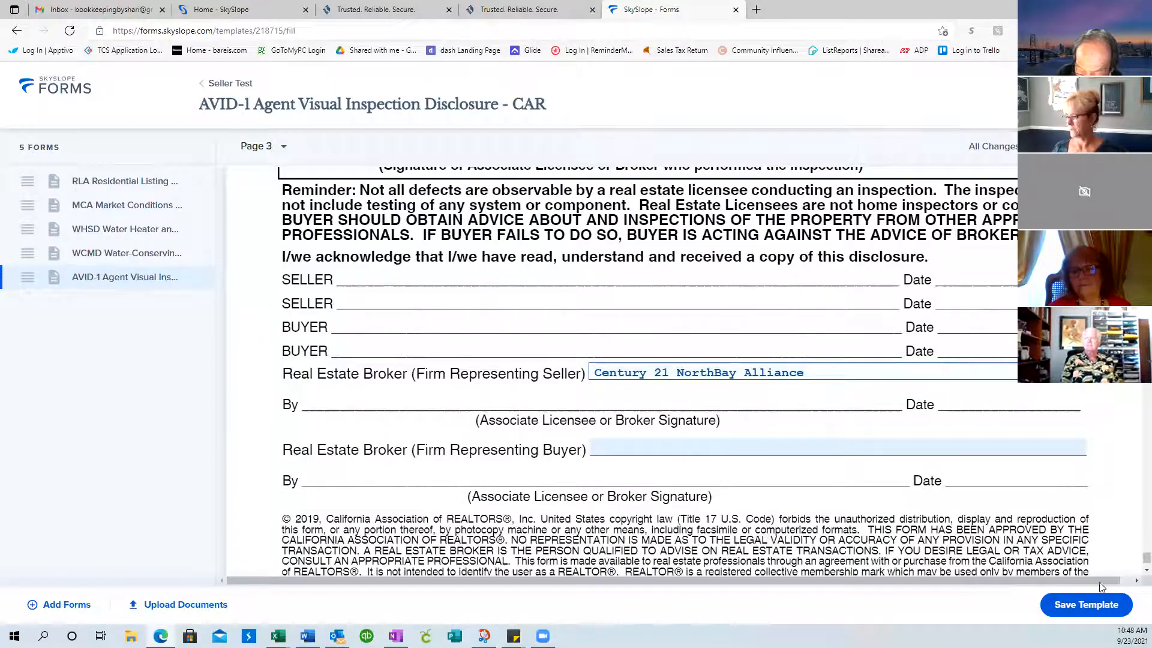
scroll(990, 540, down, 3)
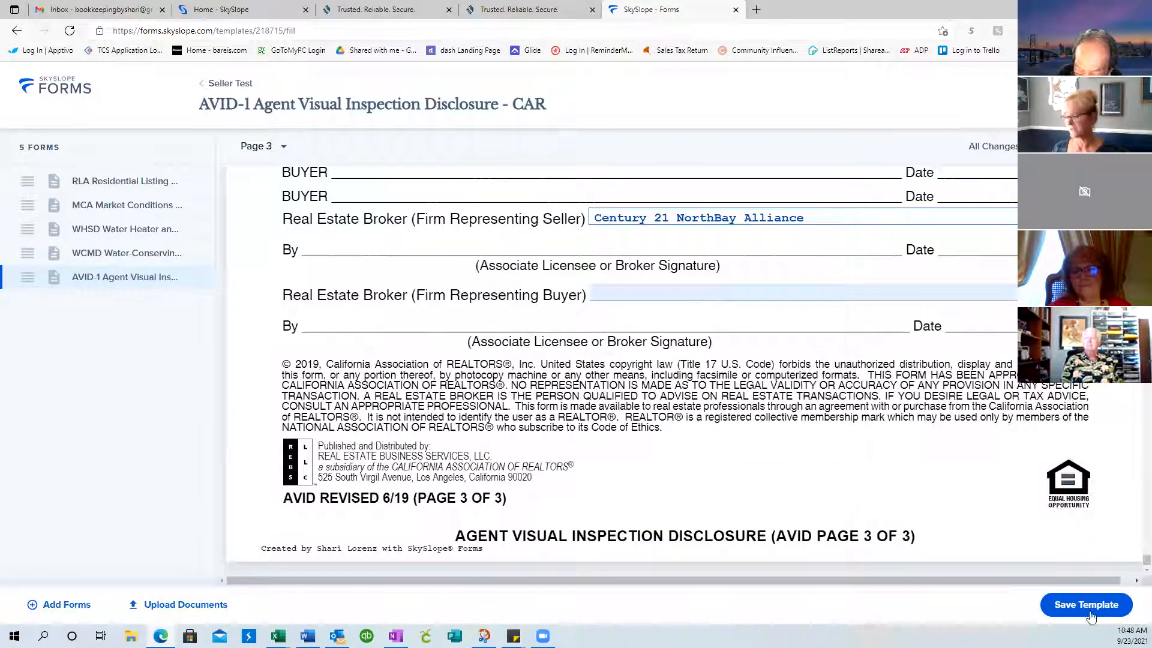
Save the five-form Seller Test template and go back to the Files list
click(1089, 607)
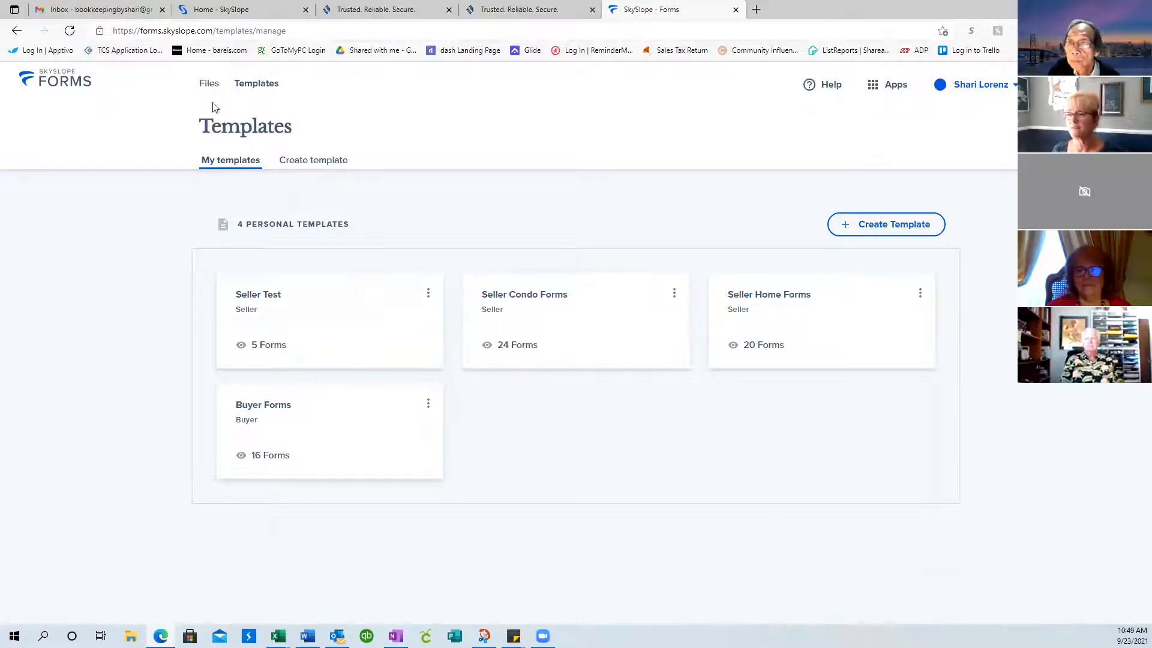
click(207, 88)
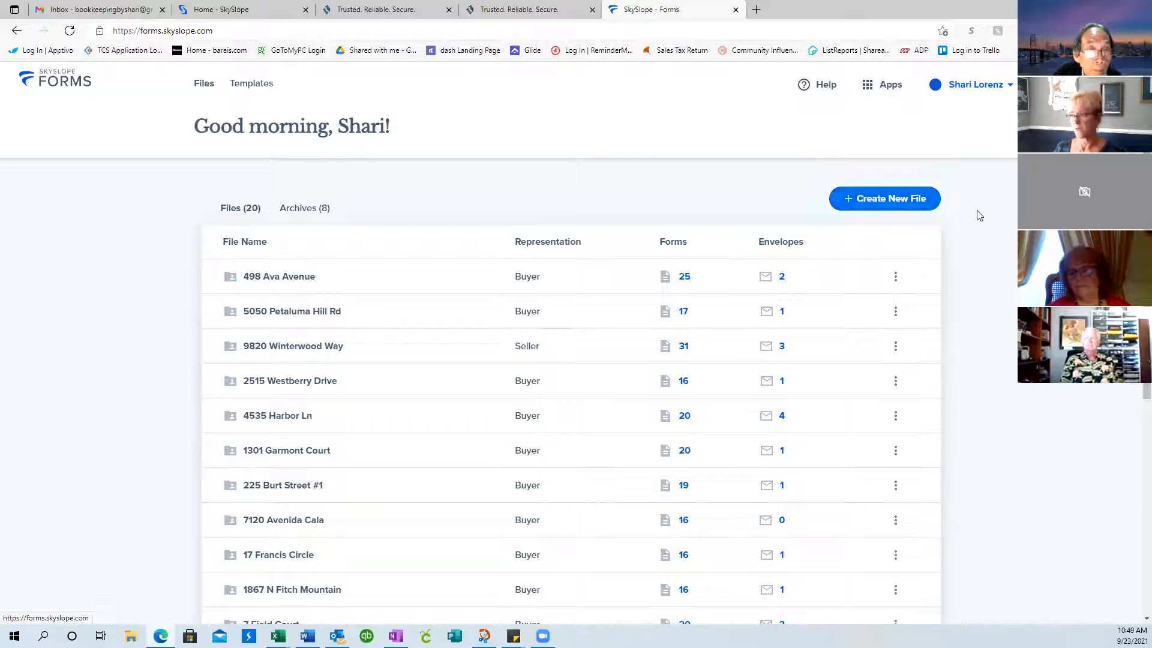
Create a new Seller file and enter the primary client's first name, last name and e-mail
click(864, 201)
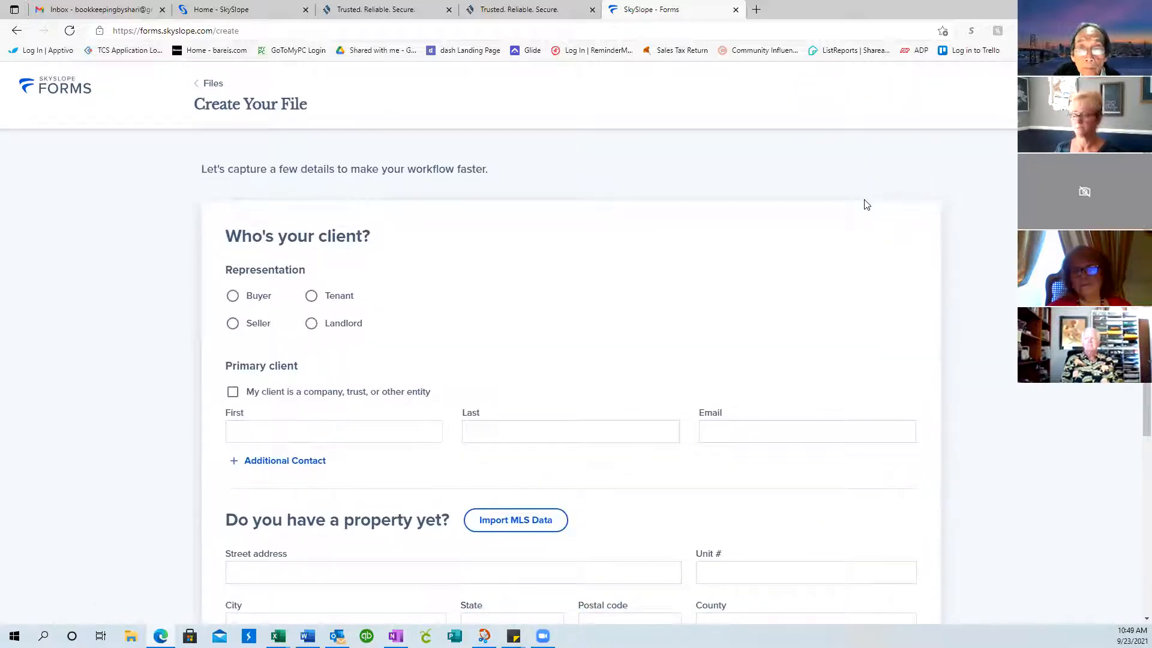
click(232, 324)
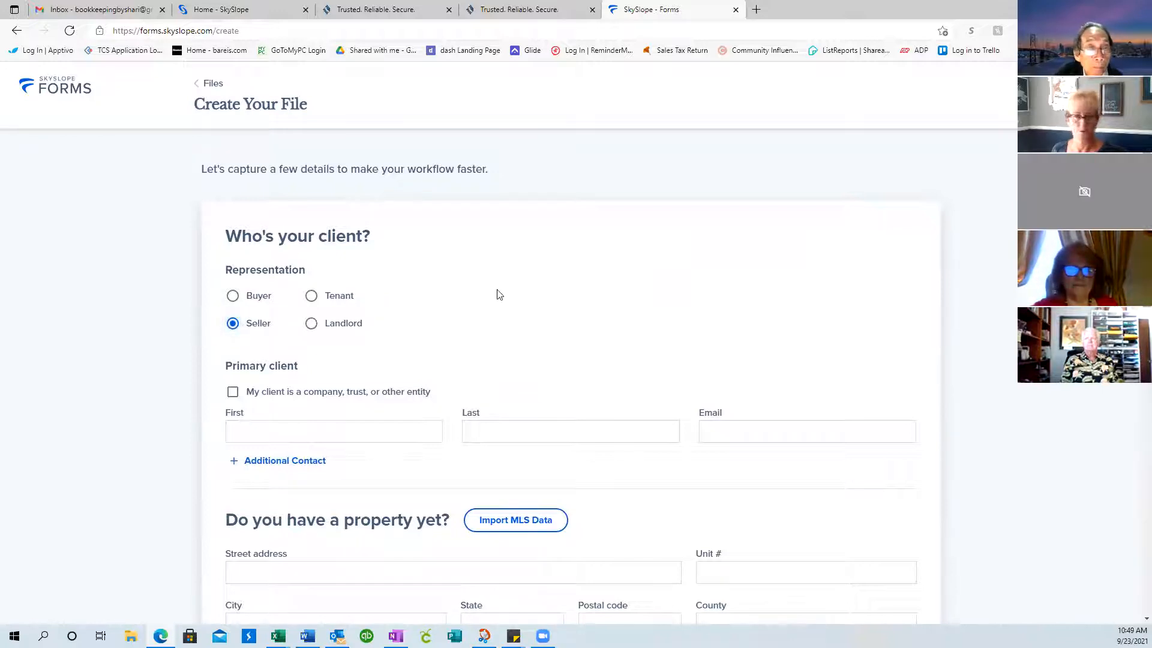
scroll(497, 294, down, 1)
click(288, 347)
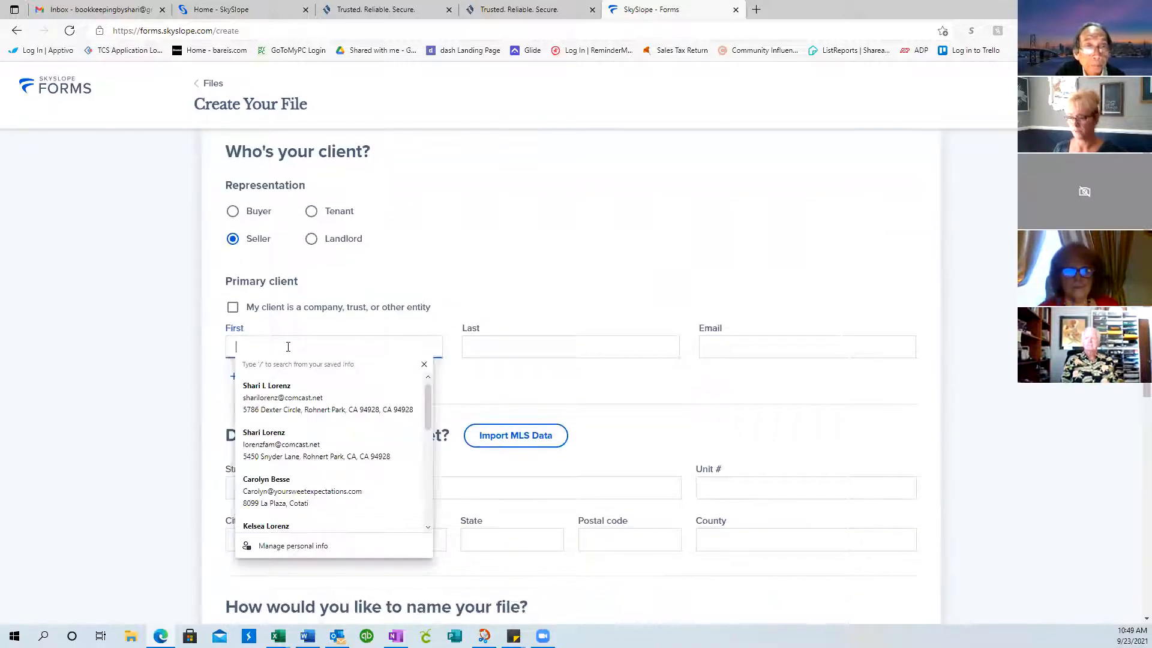
key(Tab)
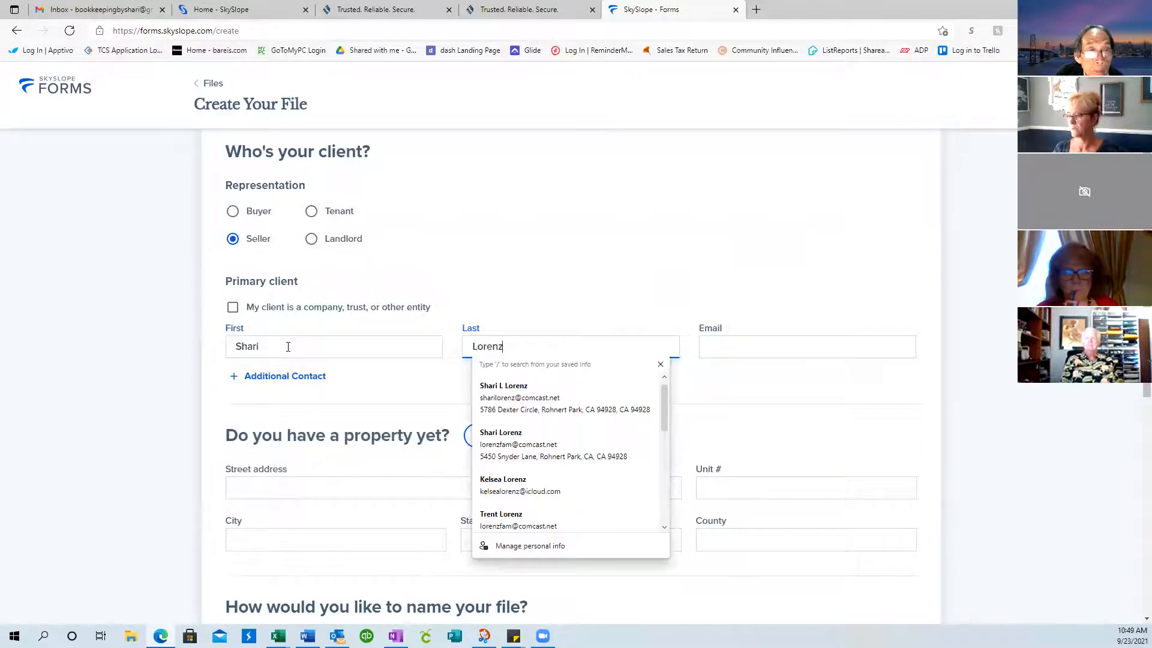
key(shift+Tab)
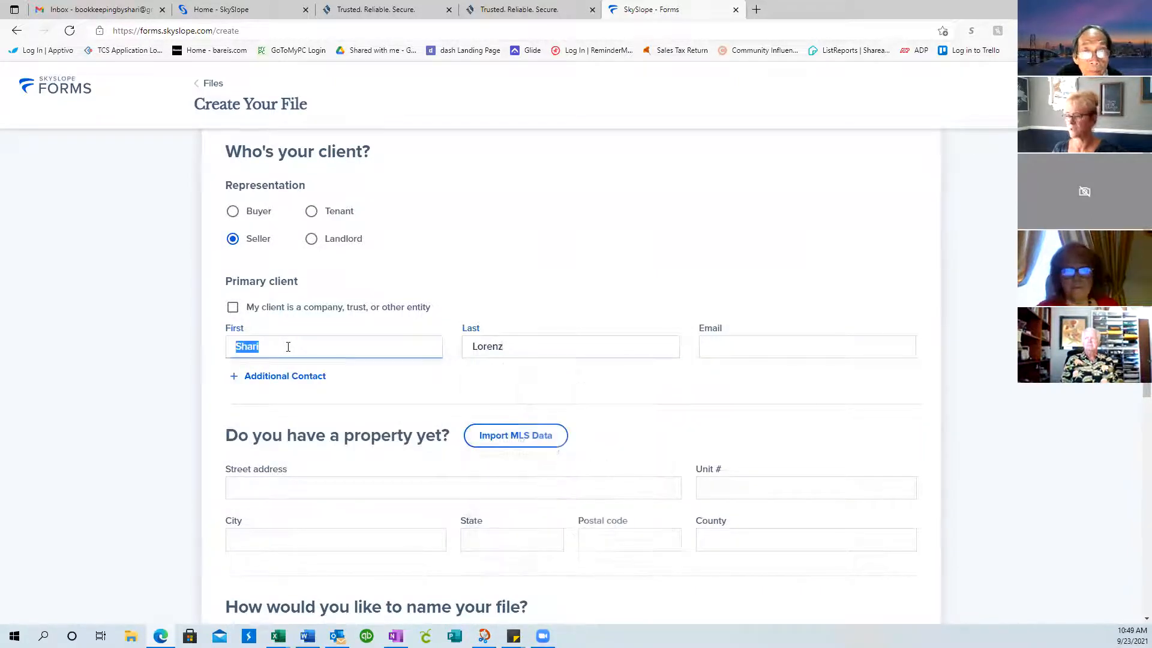
text(Trent)
key(Tab)
key(Tab)
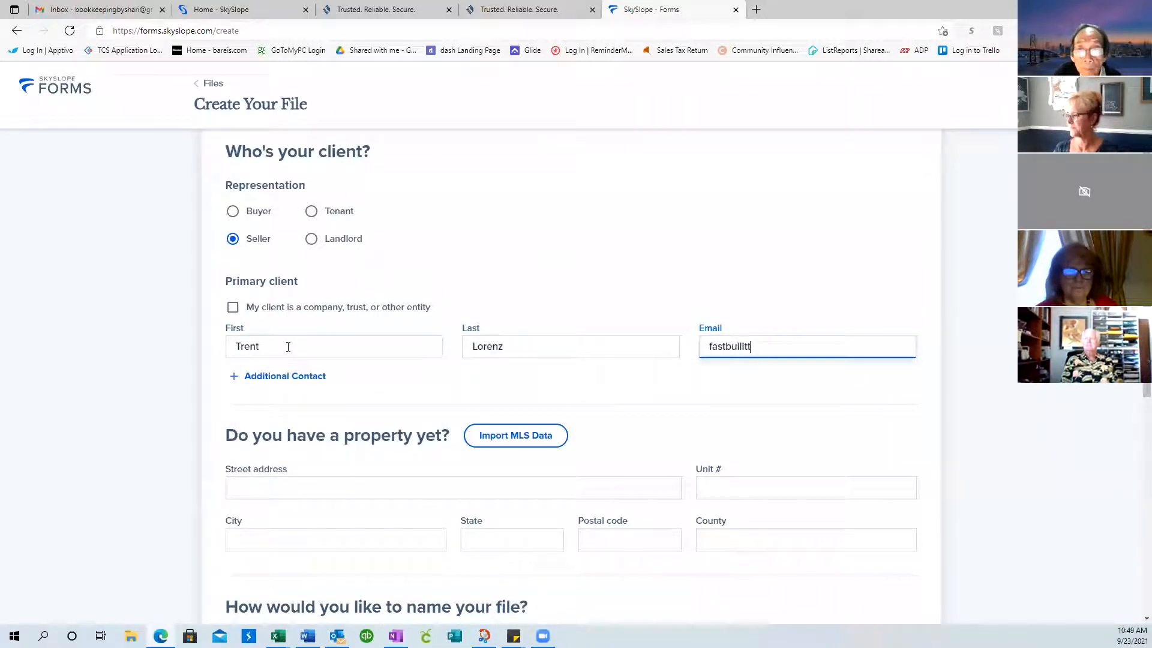
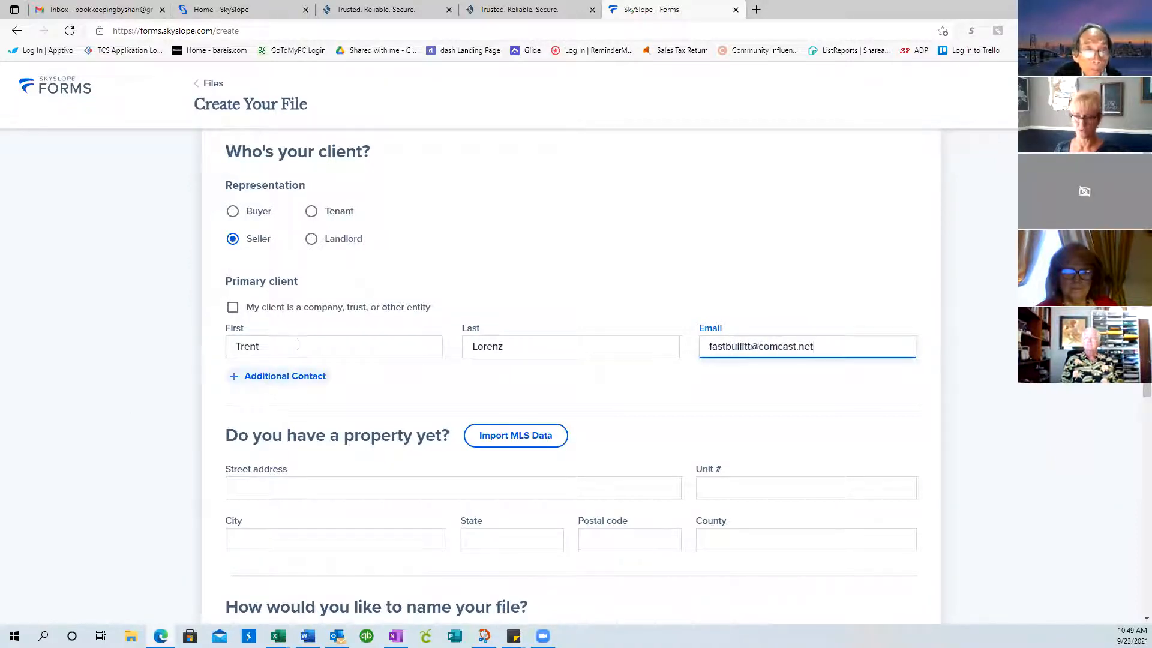
Add a second contact with first name, last name and the saved e-mail address
click(259, 382)
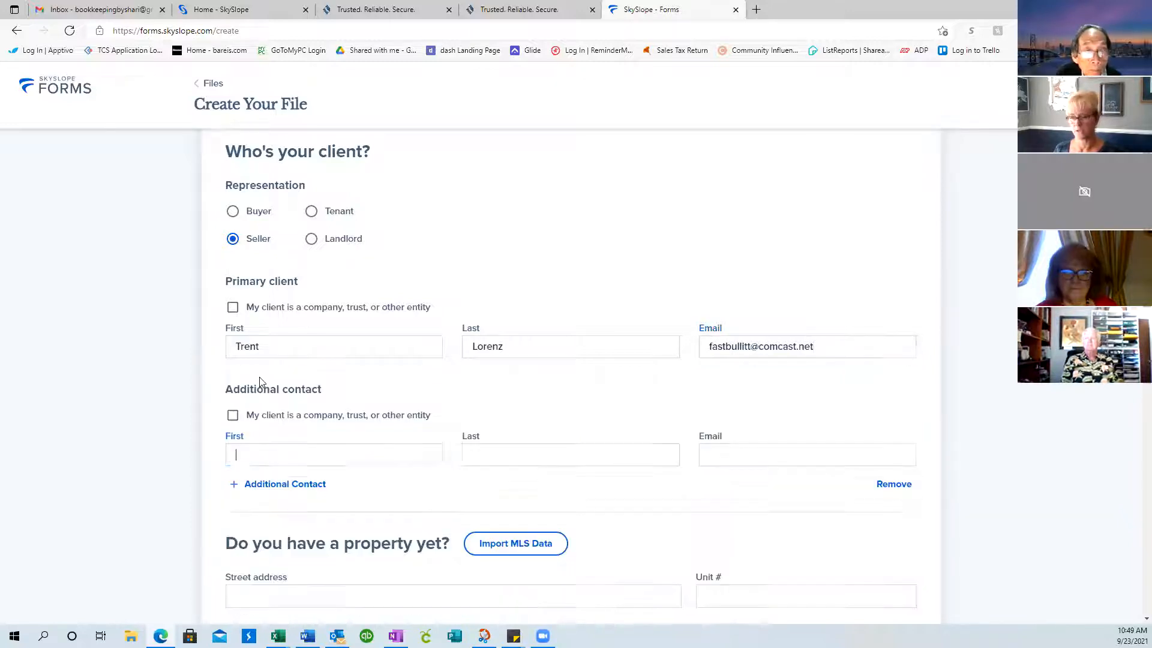
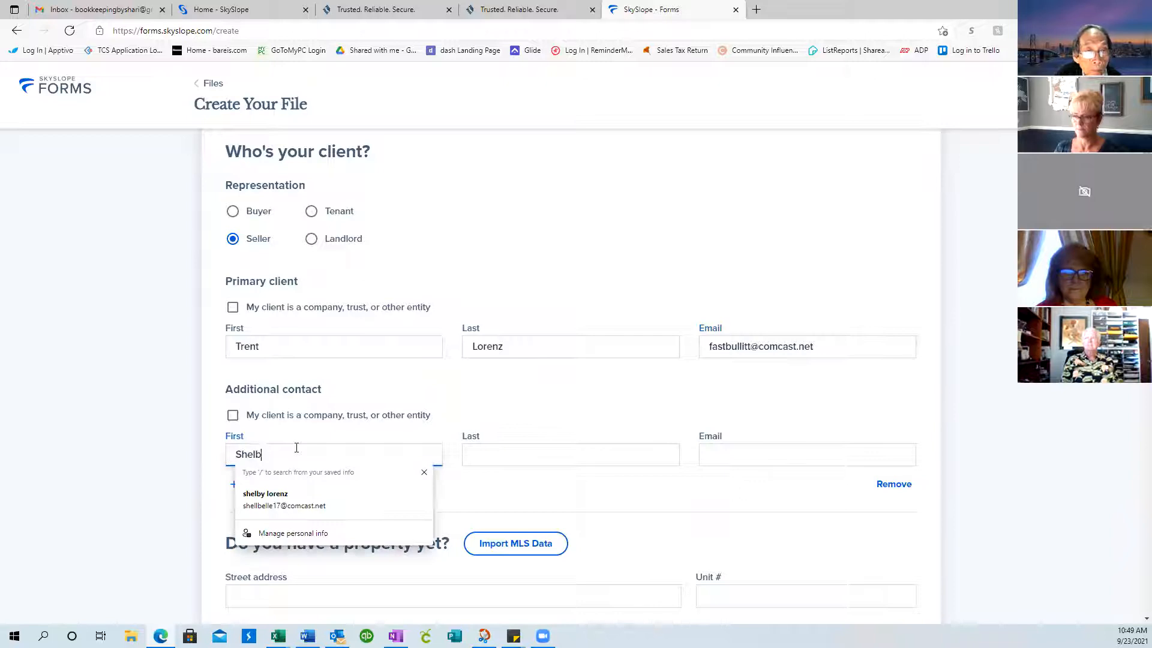
key(Tab)
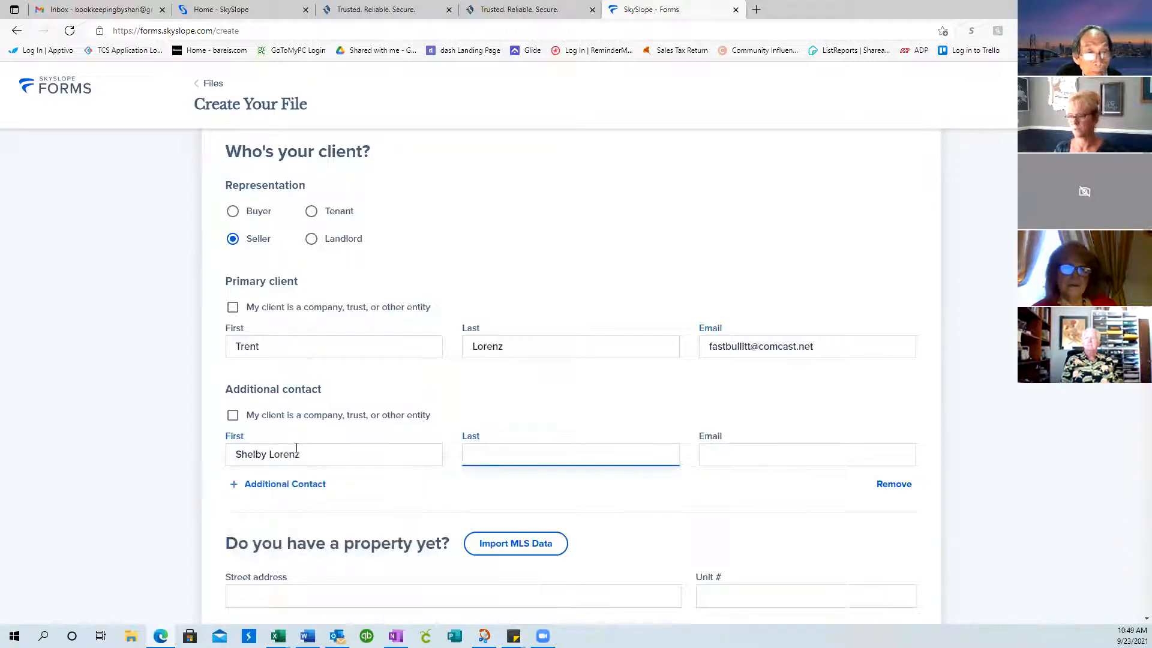
triple_click(296, 447)
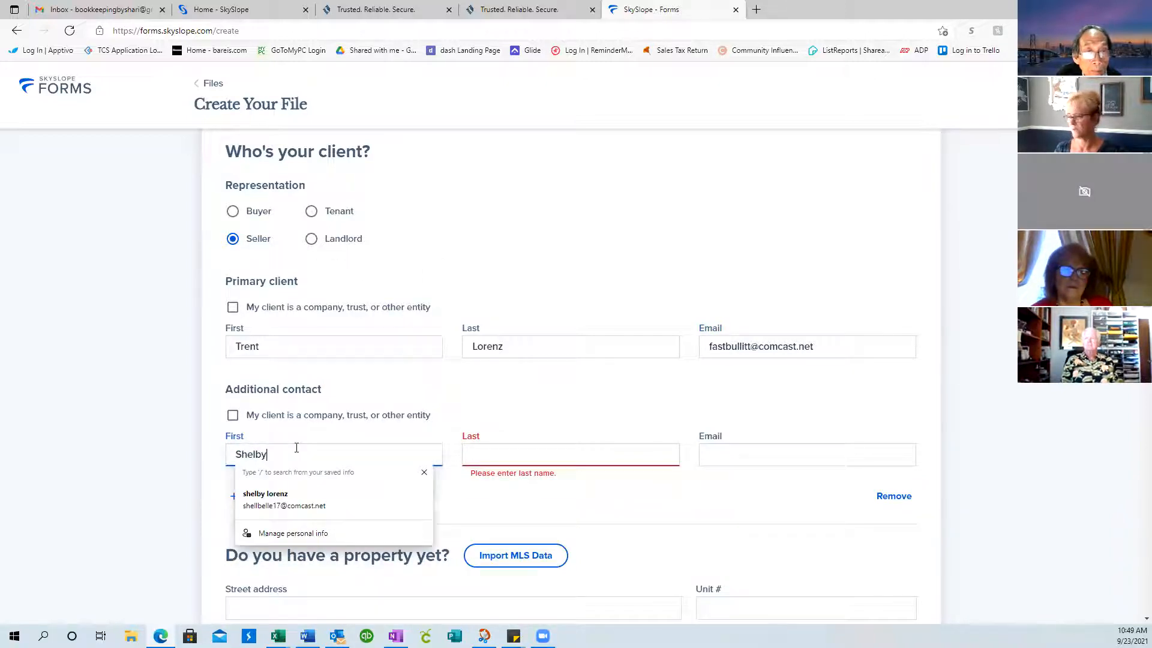
key(Tab)
key(Tab)
text(shell)
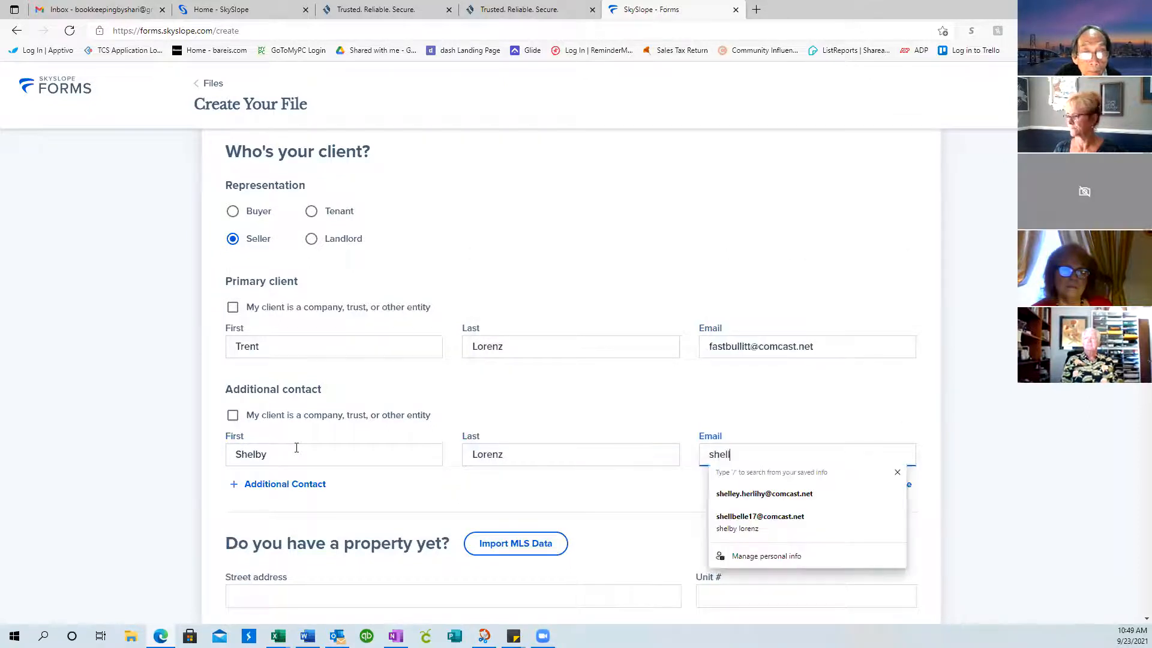
click(762, 523)
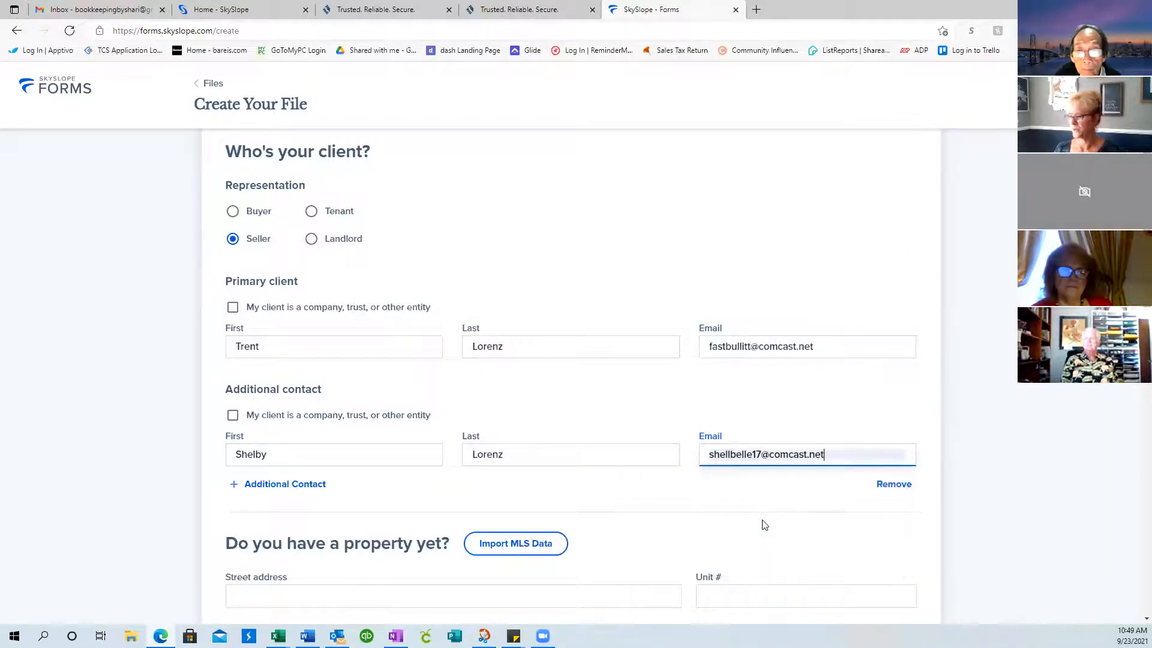
Enter the property's street address
scroll(720, 495, down, 4)
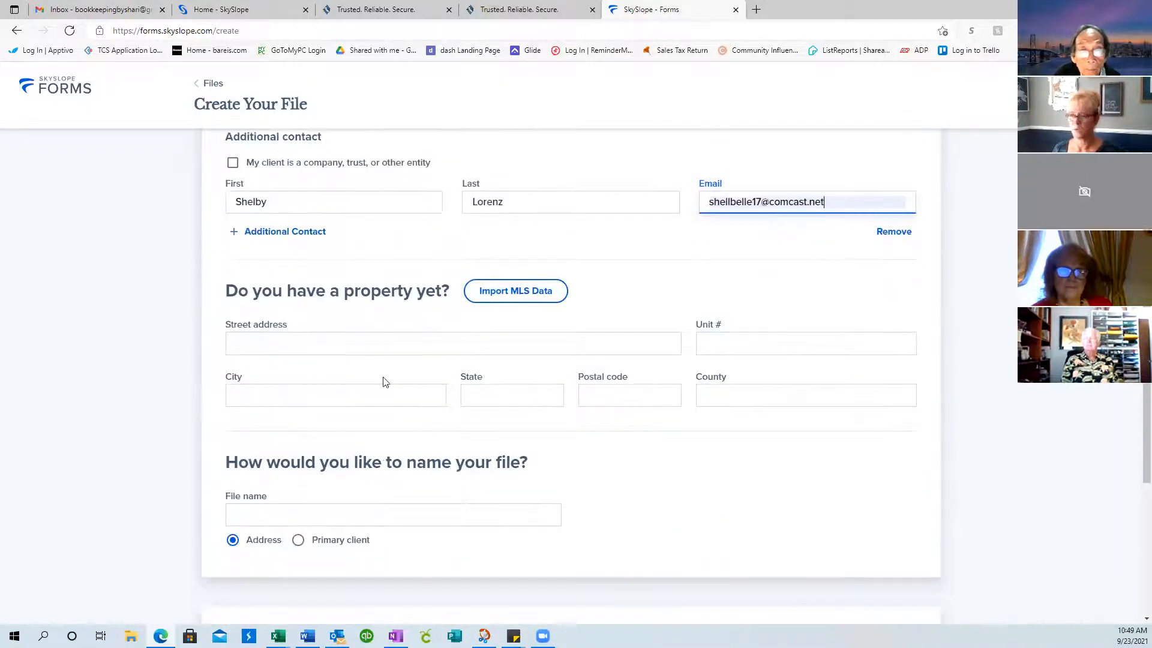
click(383, 348)
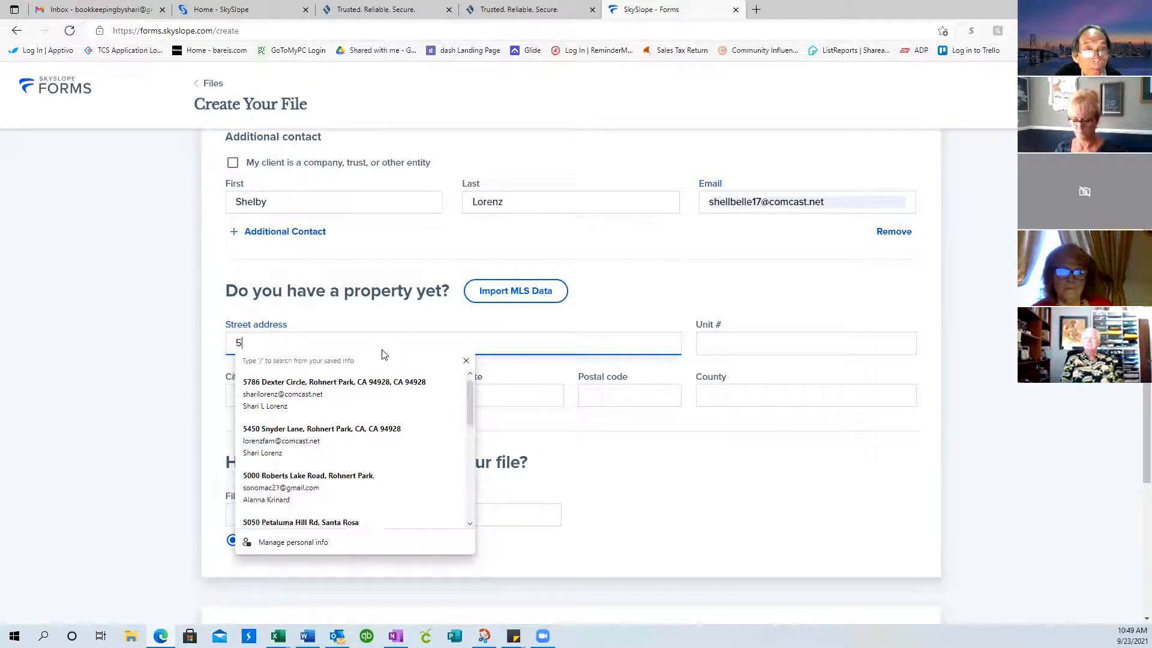
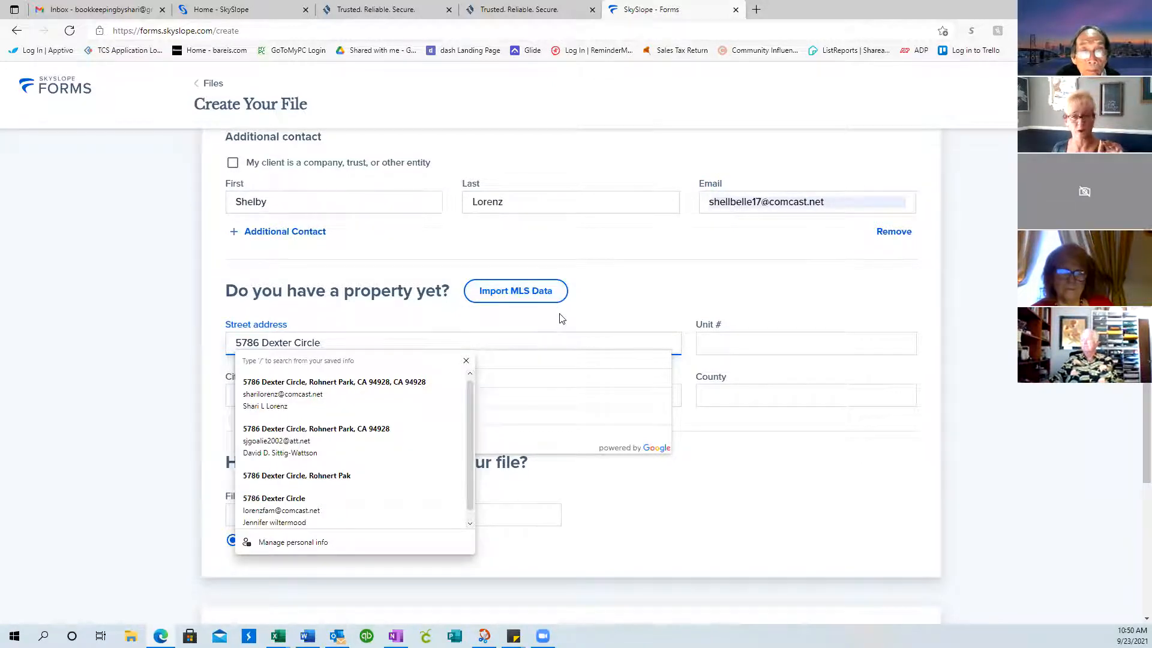
Skip the MLS listing search and enter city Rohnert Park and state CA for the property
click(524, 293)
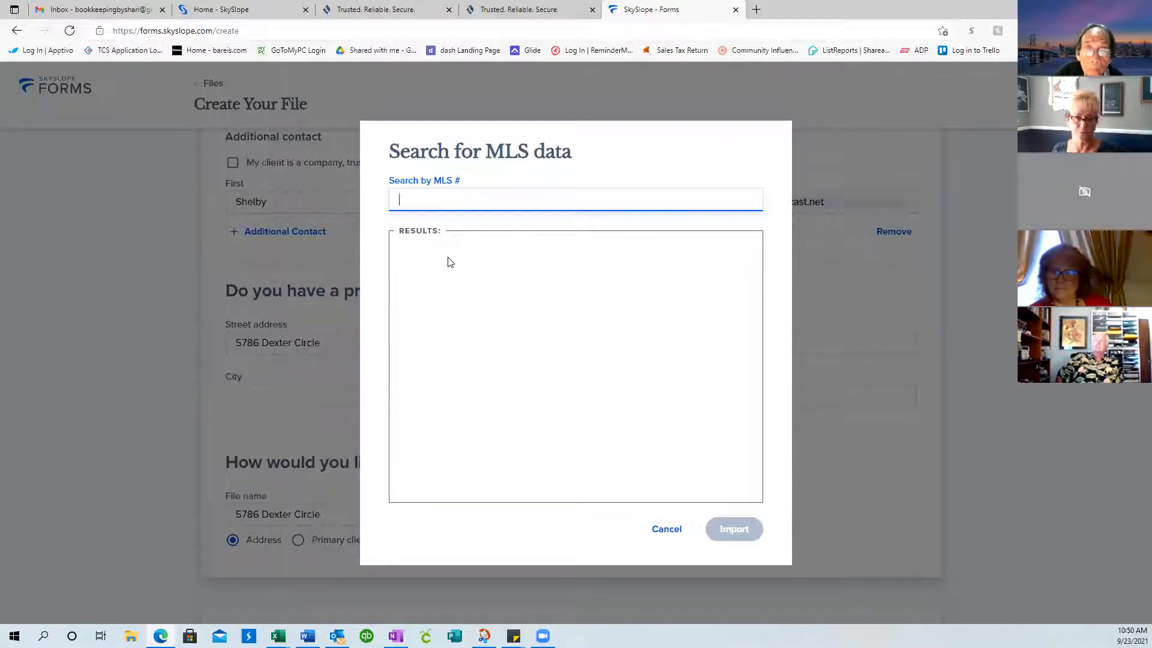
click(665, 536)
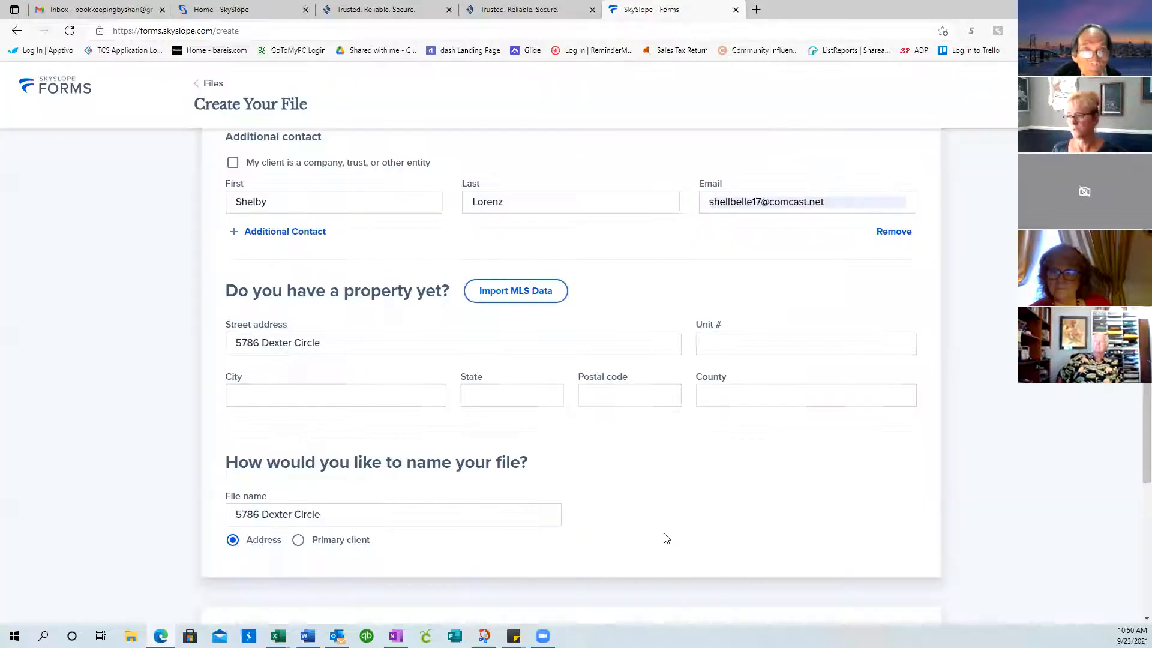
click(266, 398)
text(Roh)
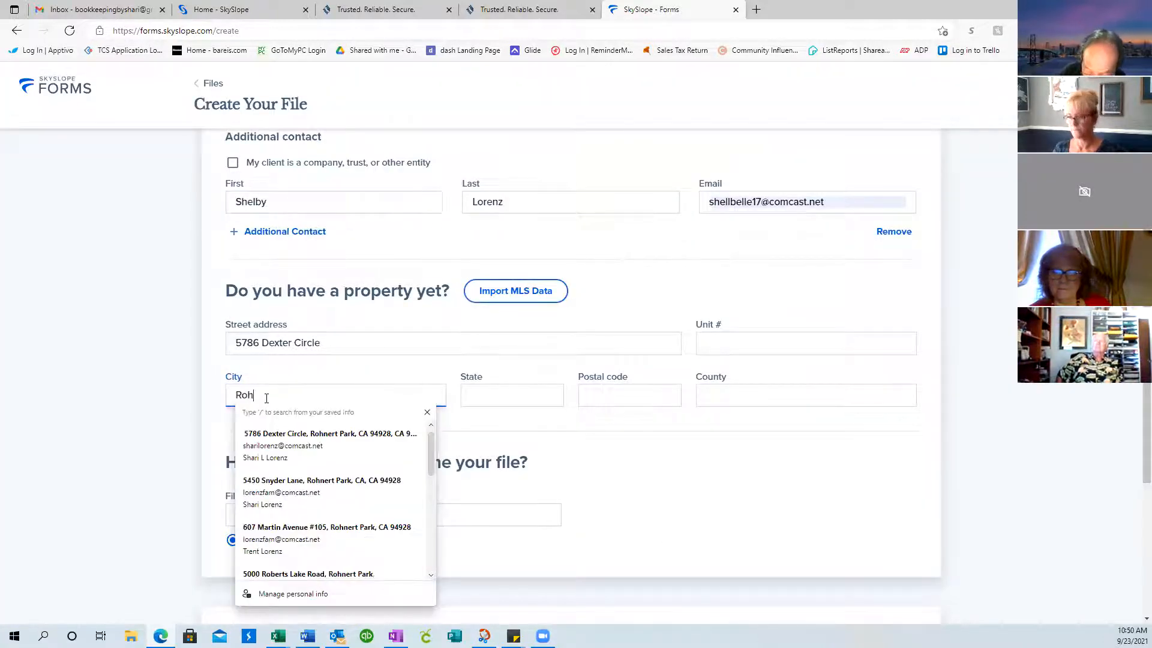
text(nert Par)
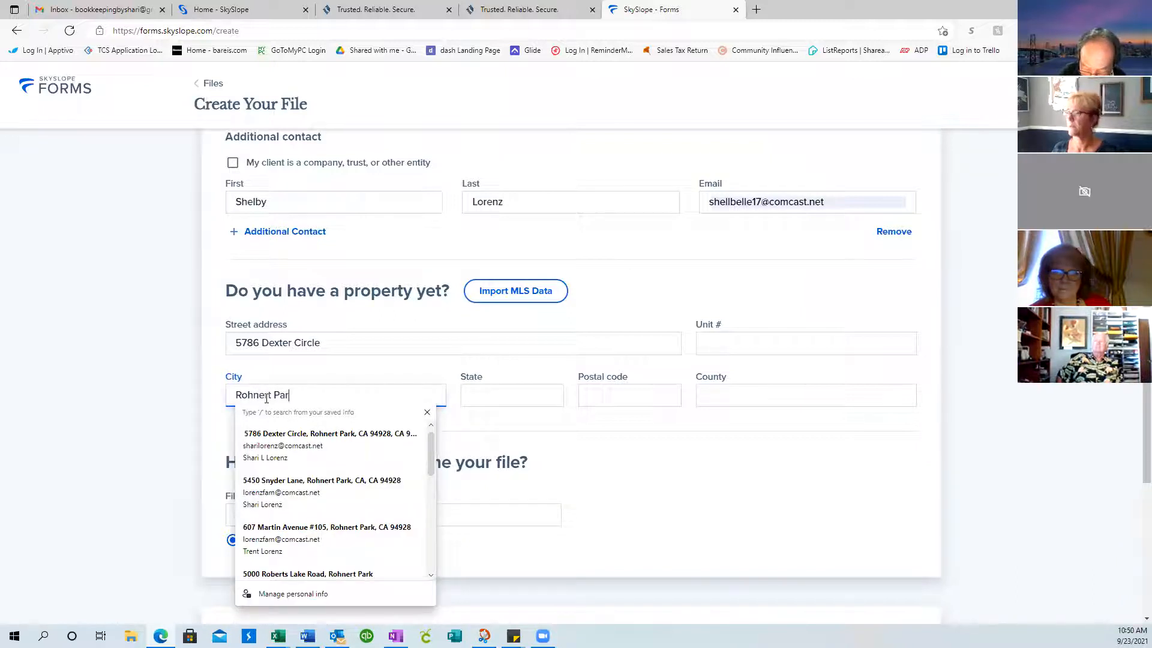
click(623, 76)
text(rk)
key(Tab)
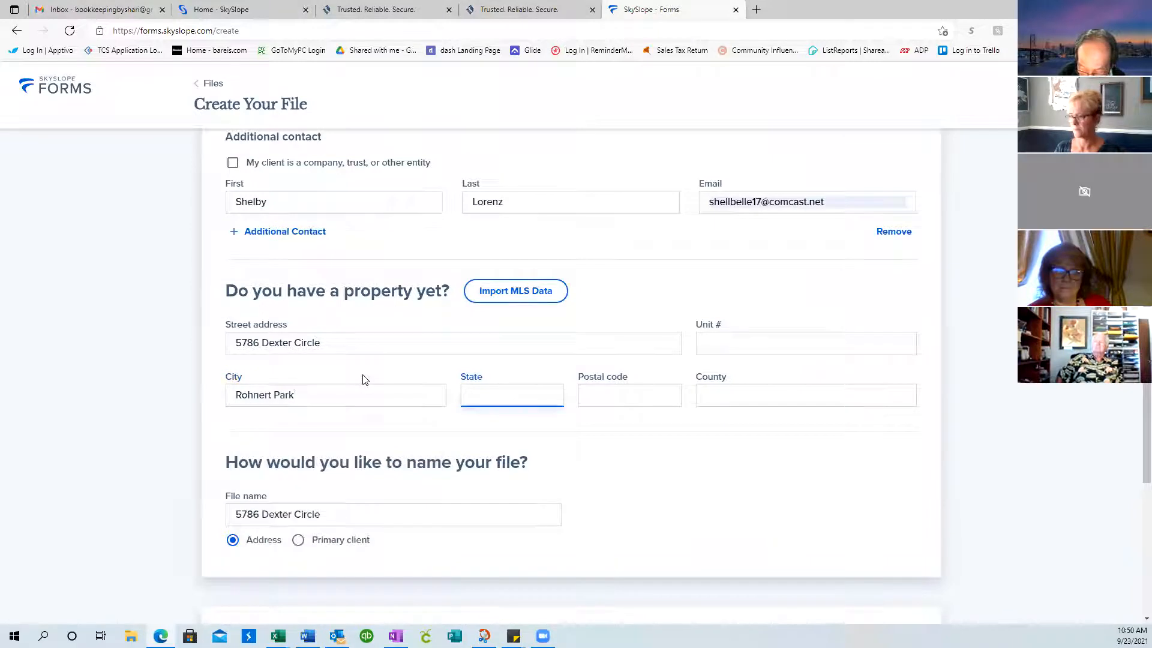
text(CA)
key(Tab)
Enter the property's postal code and Sonoma as the county
text(94928)
key(Tab)
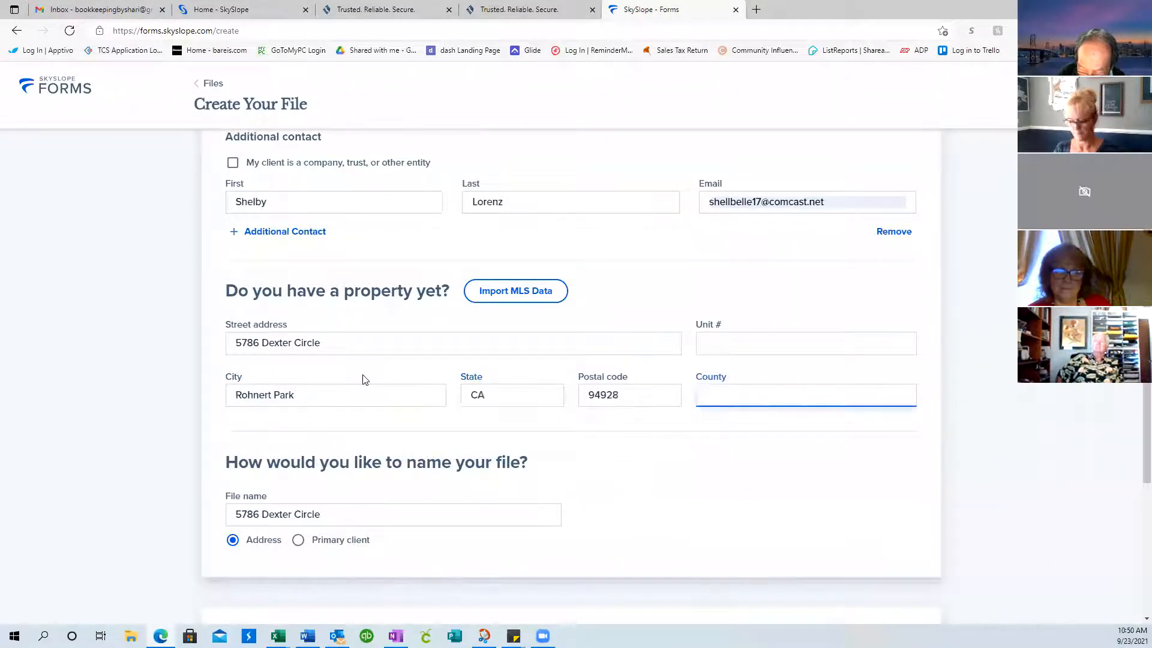
text(Sonoma)
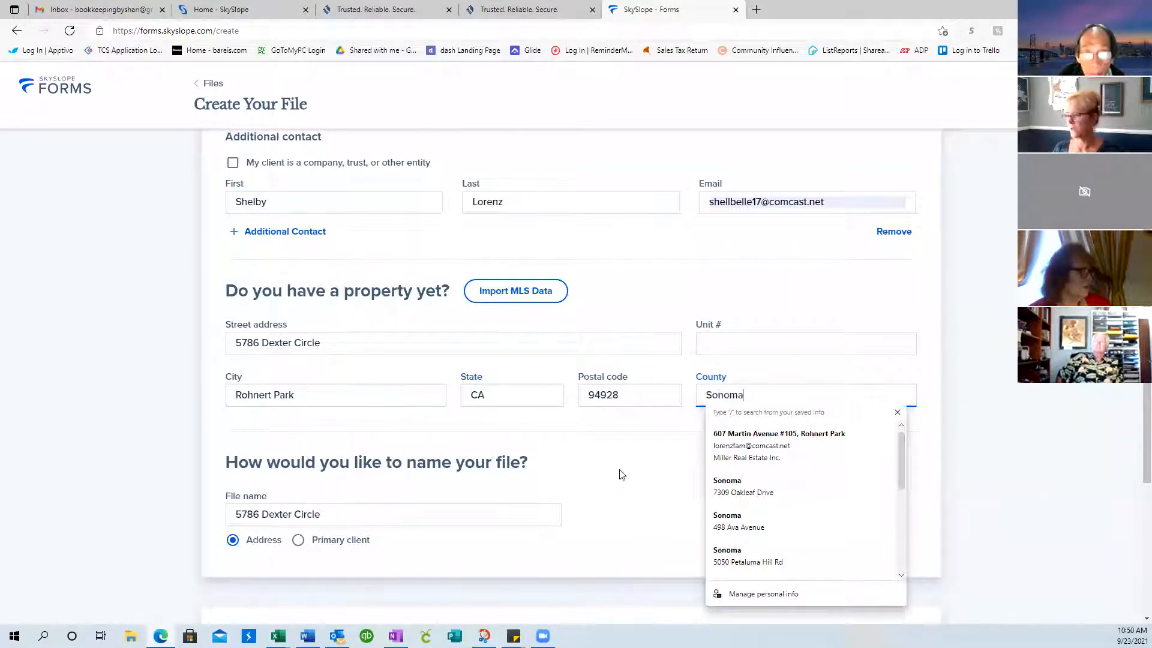
key(Tab)
Choose the Seller Test template and attempt to create the new file
scroll(706, 442, down, 5)
scroll(709, 445, up, 4)
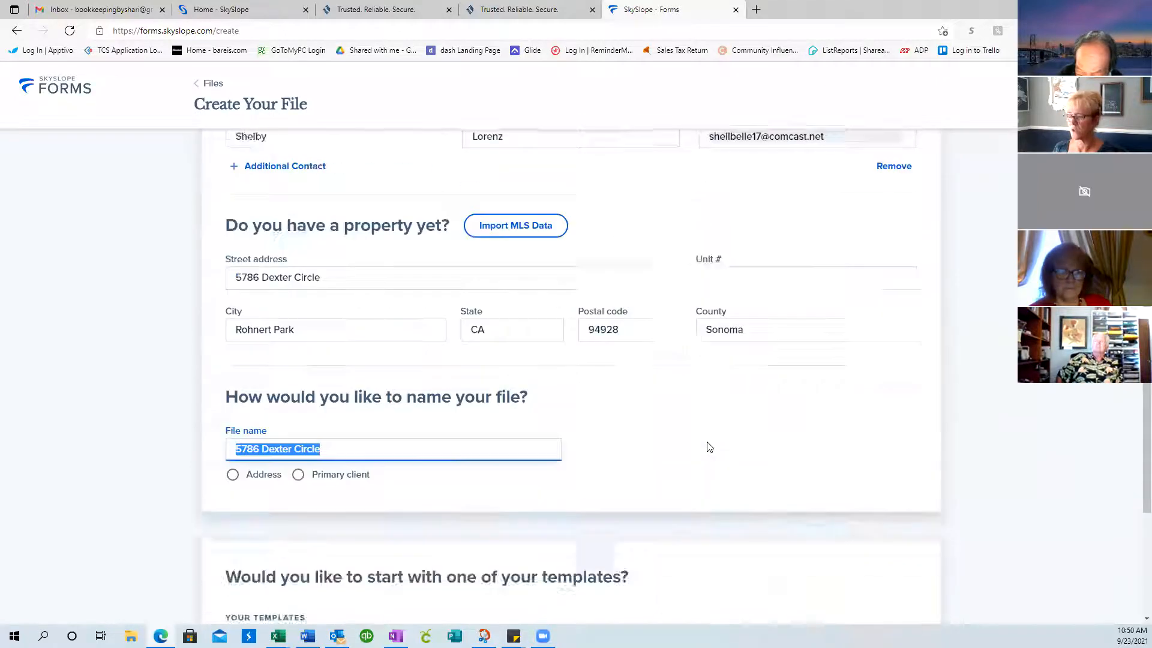
scroll(708, 447, up, 5)
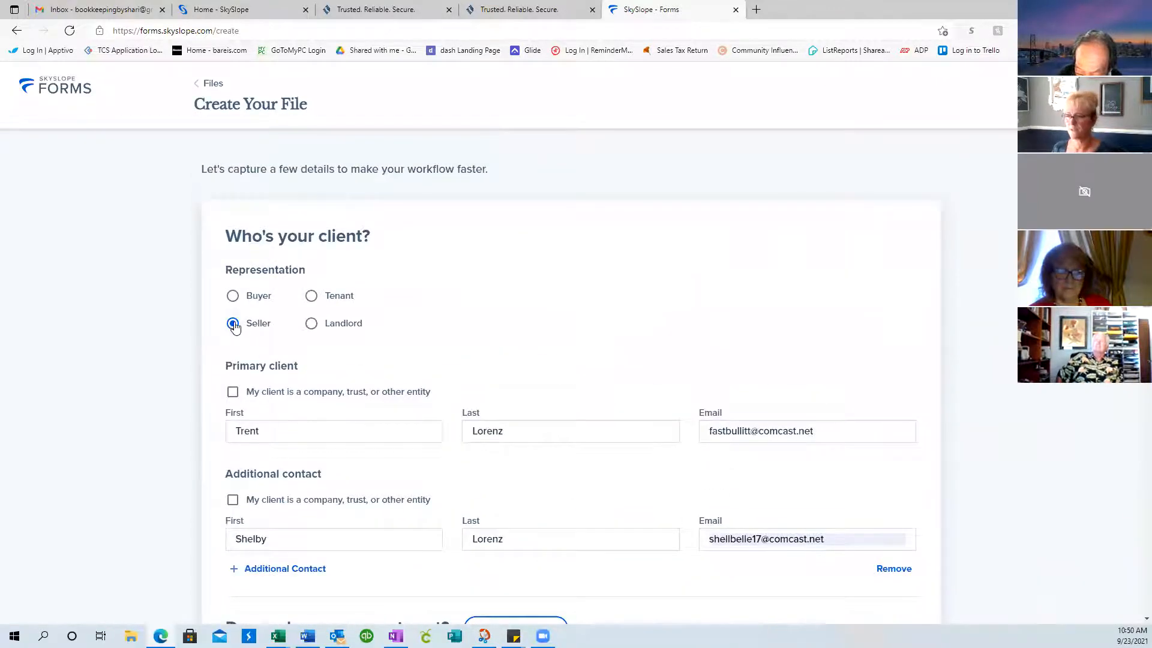
scroll(448, 353, down, 8)
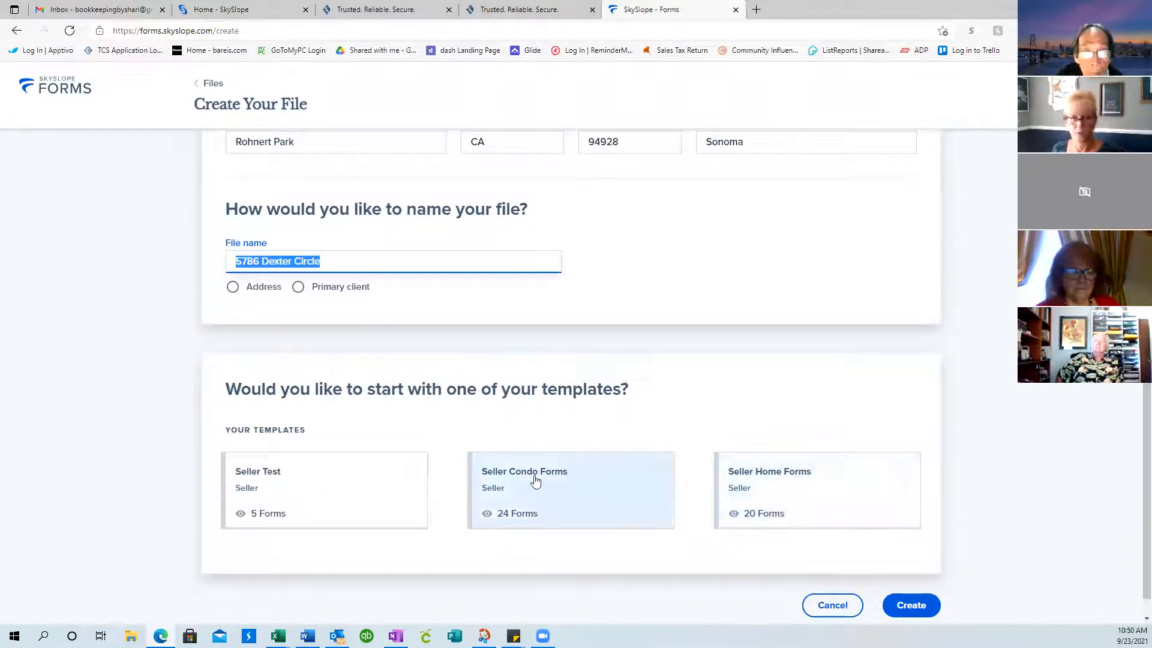
scroll(536, 480, up, 8)
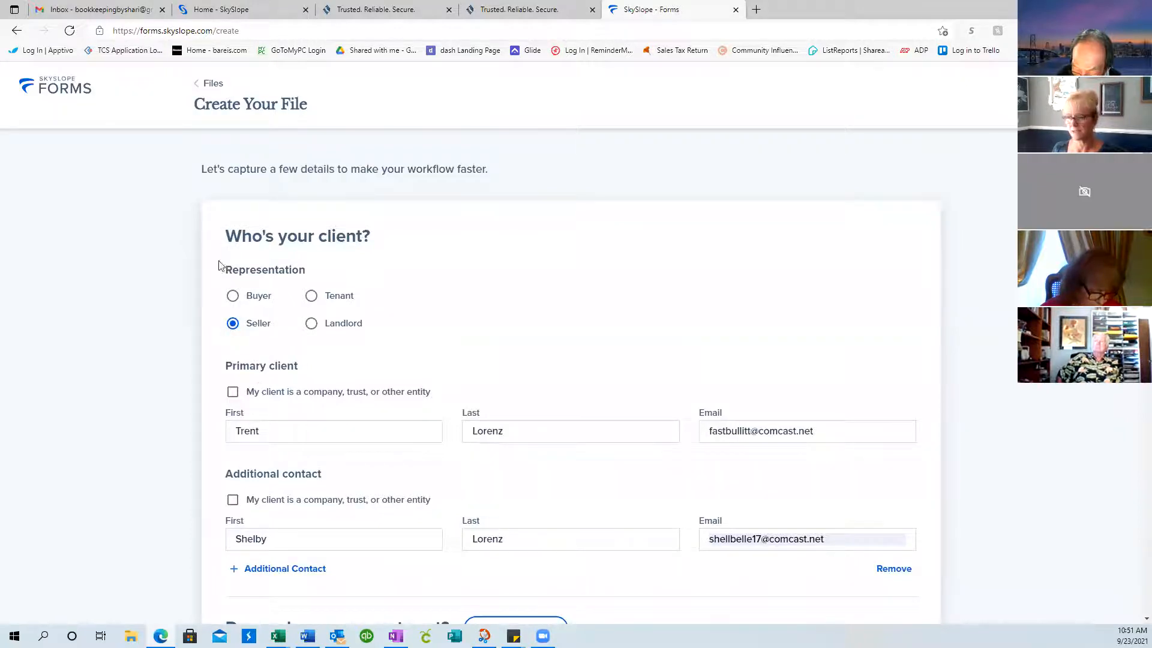
scroll(296, 372, down, 8)
scroll(297, 368, down, 3)
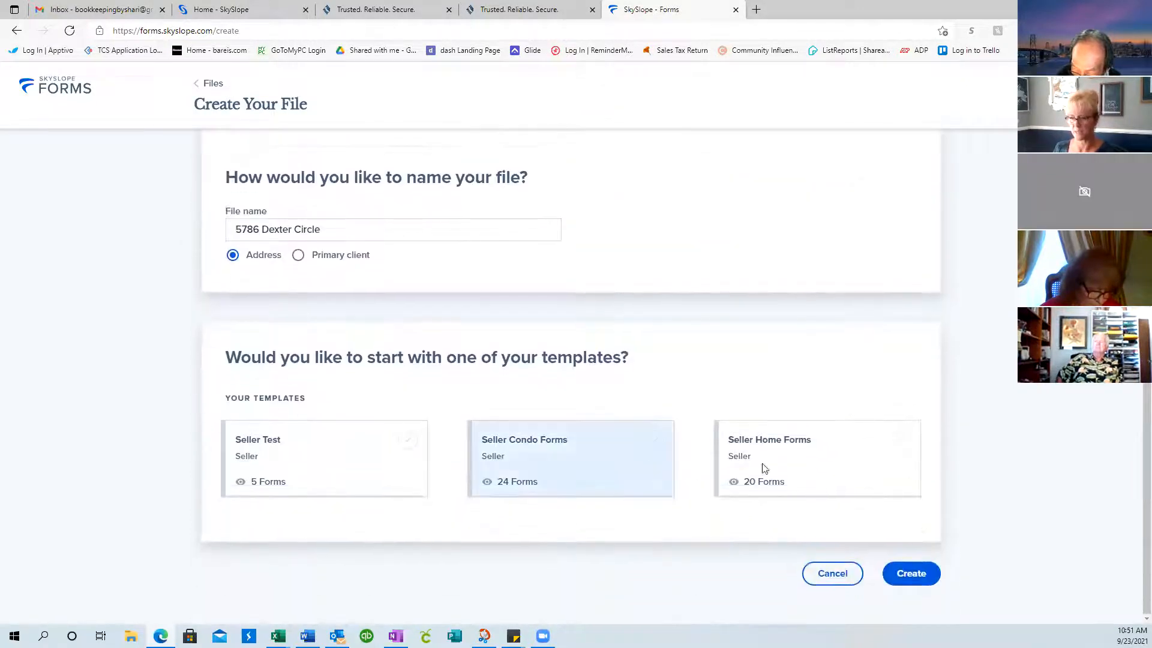
scroll(379, 325, up, 10)
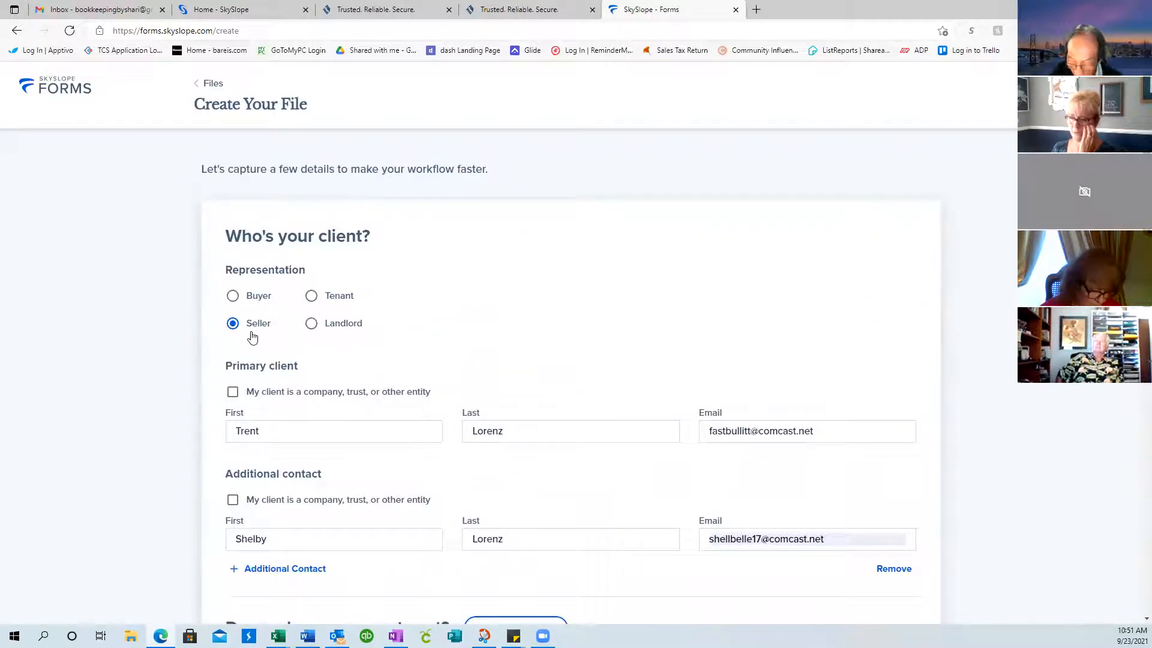
scroll(251, 348, down, 7)
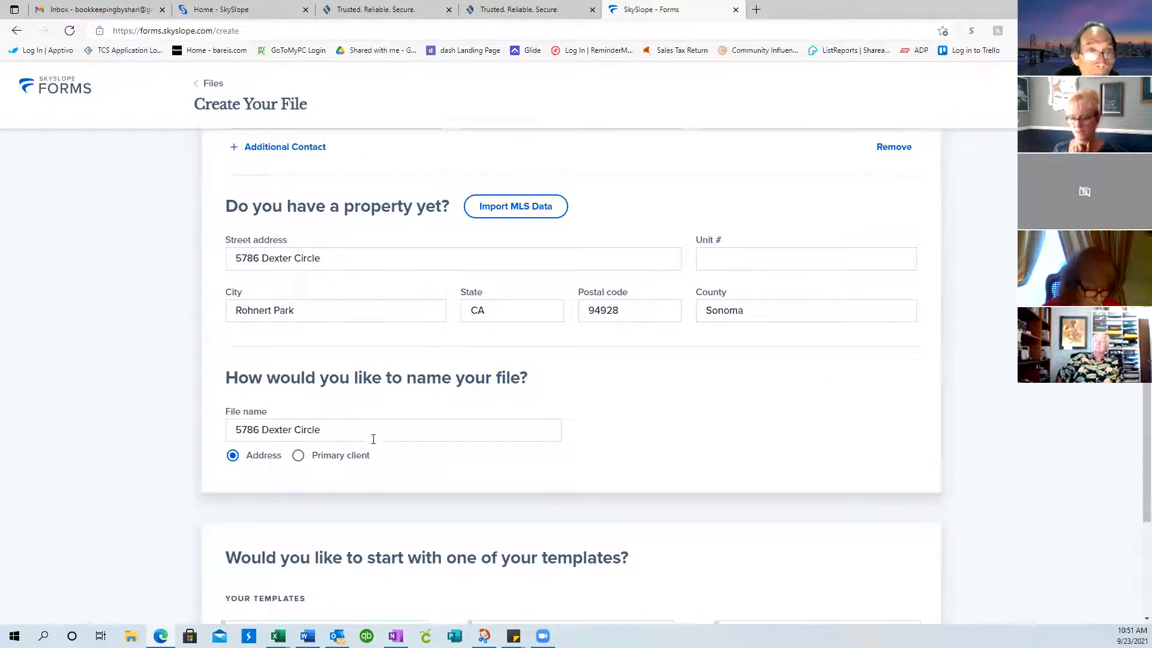
scroll(373, 440, down, 3)
scroll(373, 445, up, 1)
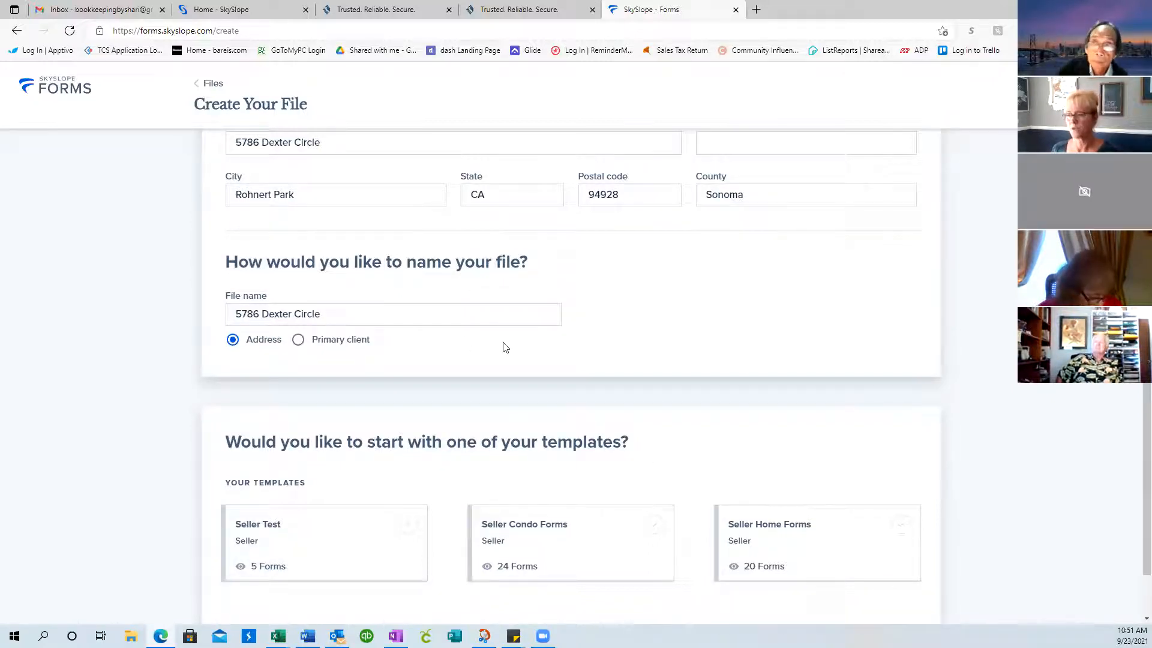
scroll(544, 377, down, 2)
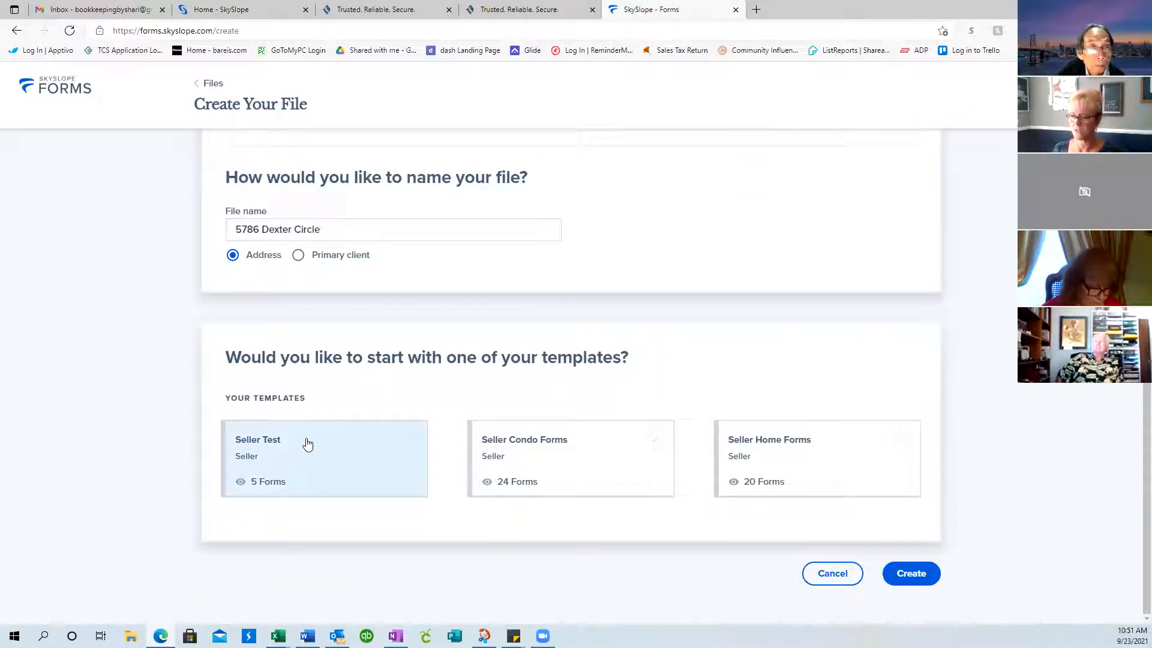
click(308, 444)
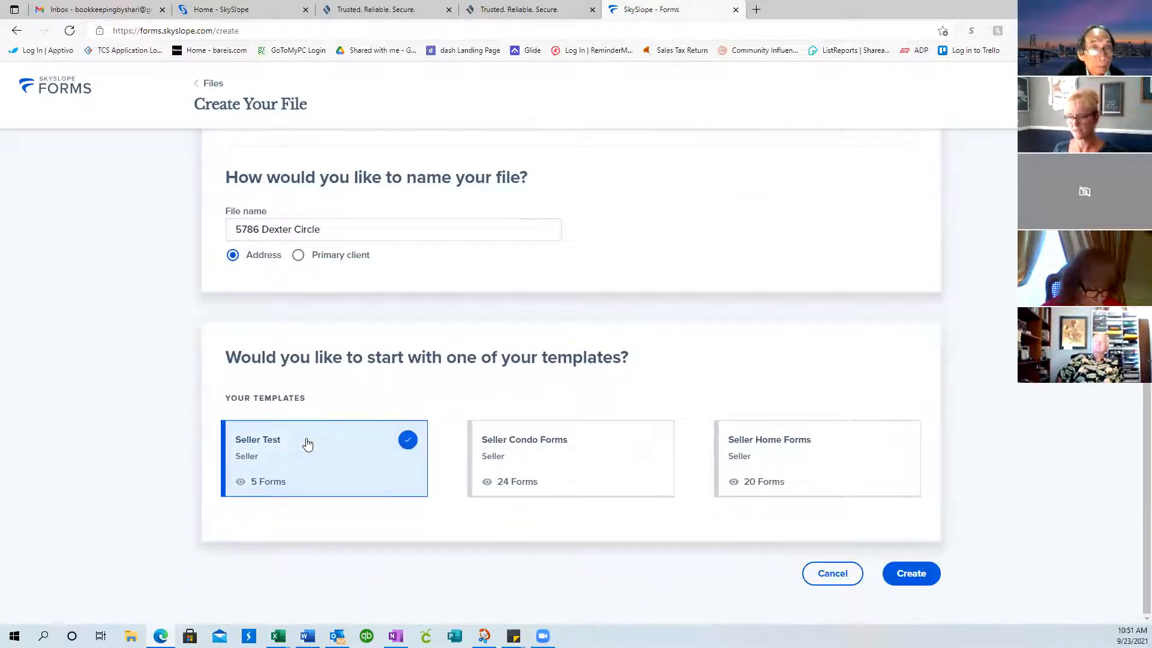
click(926, 581)
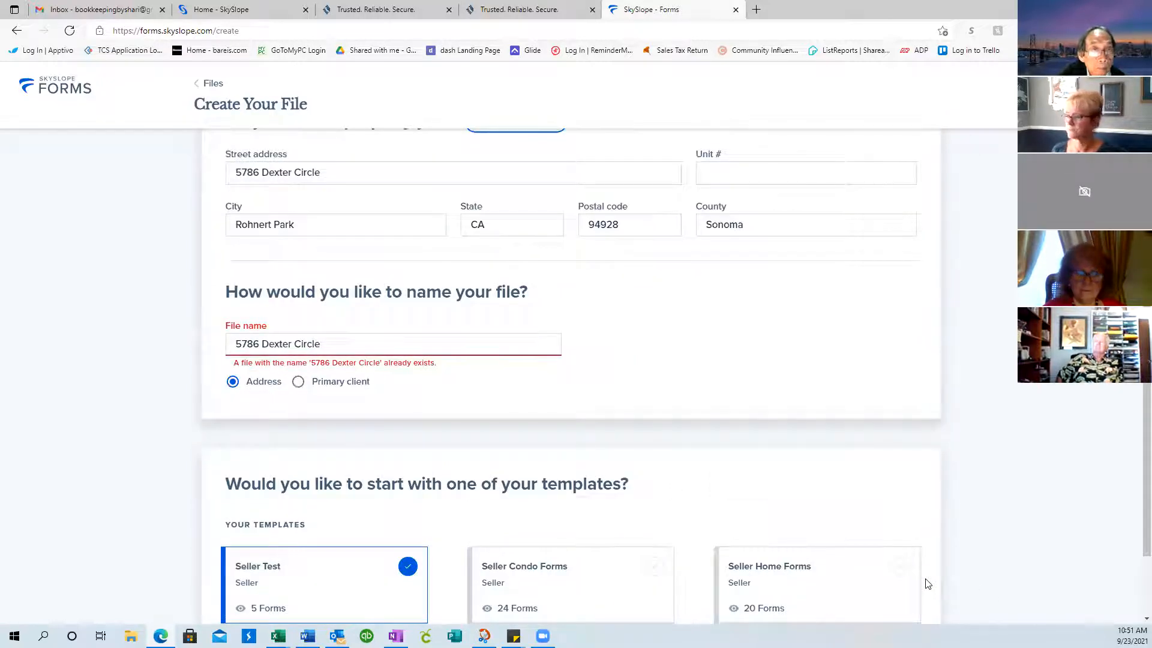
Strip the house number from the file name, leaving 'Dexter Circle', and create the file
click(332, 341)
click(345, 342)
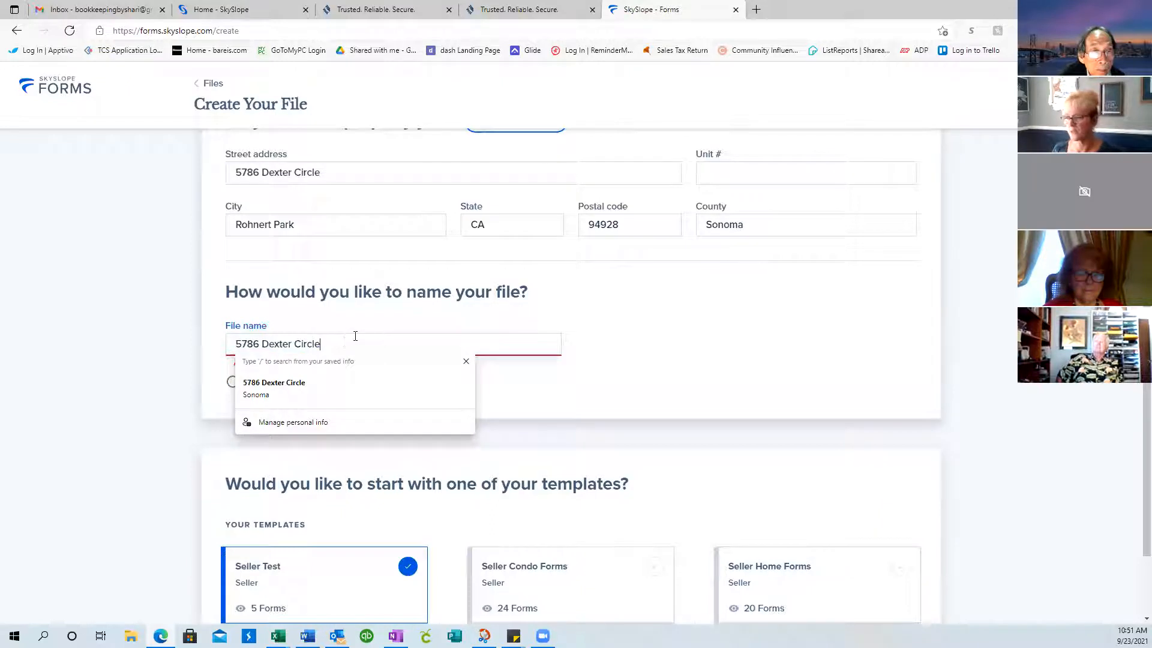
drag(260, 344, 192, 336)
key(BackSpace)
key(Delete)
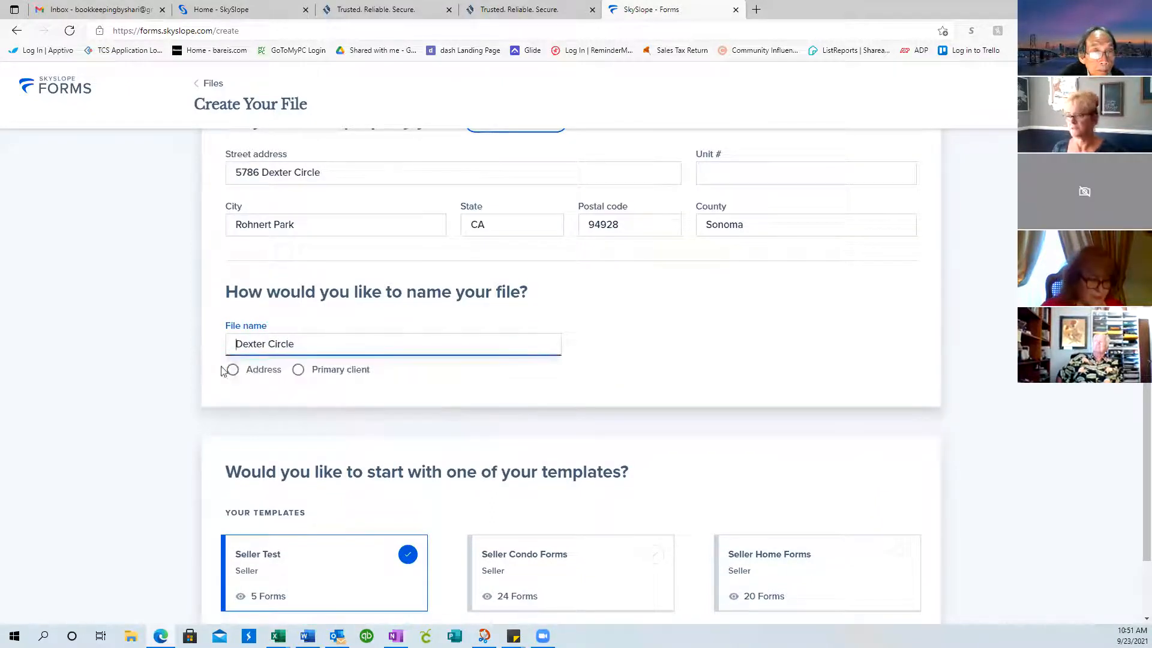
scroll(834, 471, down, 2)
click(918, 581)
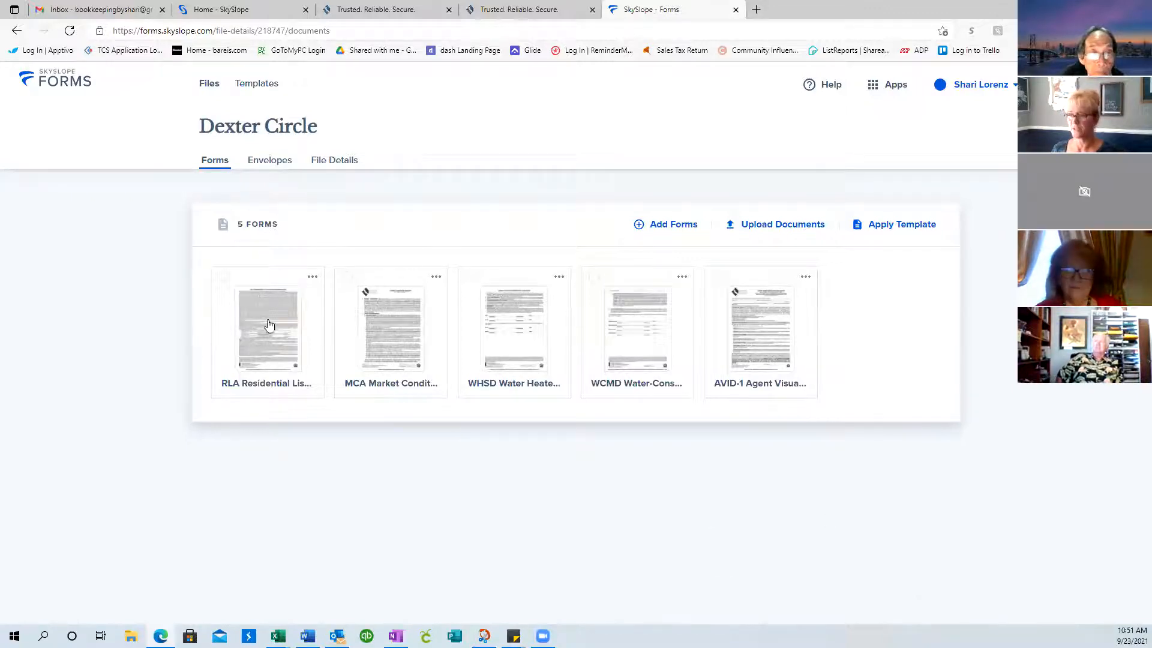
Select only the RLA and MCA forms, excluding WHSD, and download them
click(225, 279)
click(348, 282)
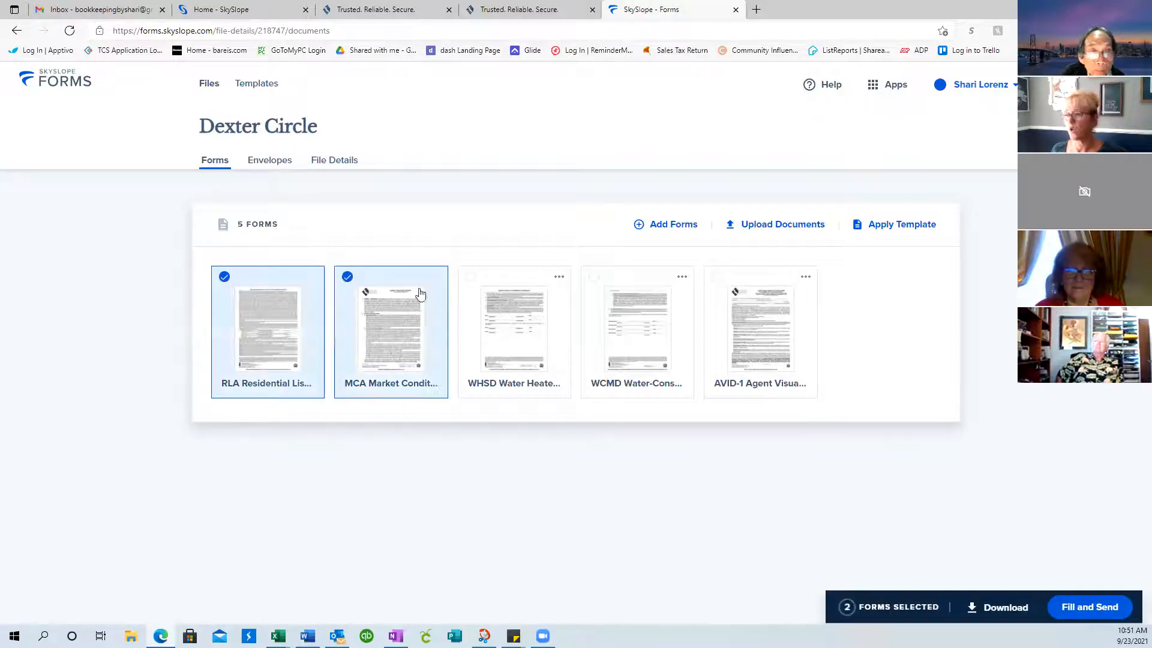
click(472, 283)
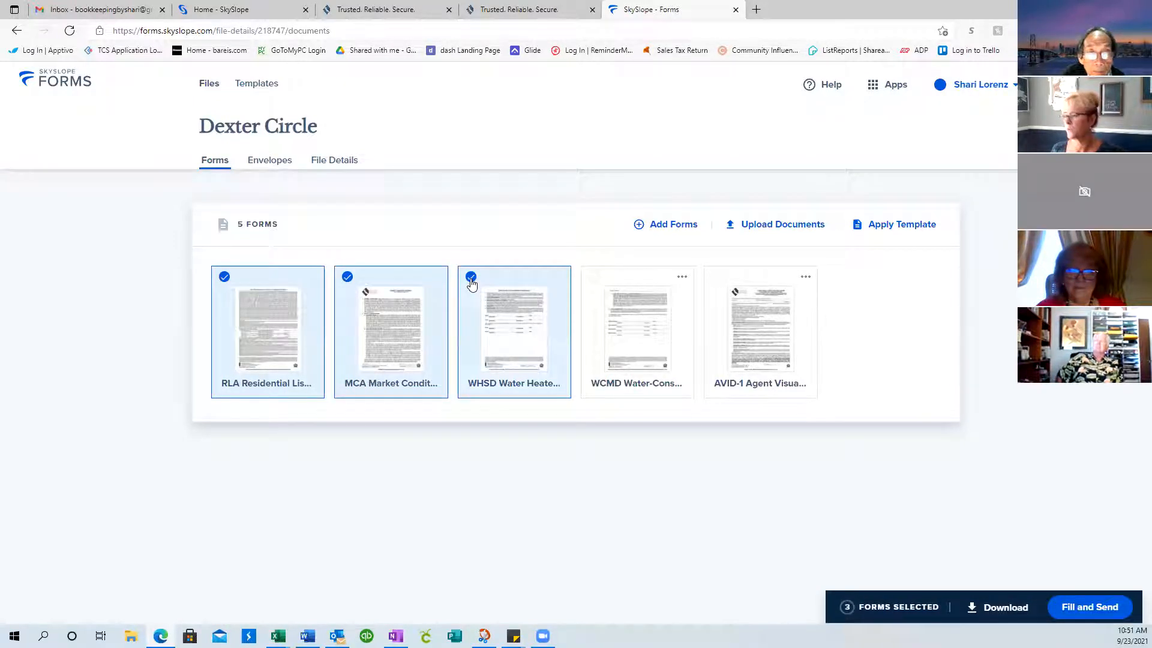
click(471, 278)
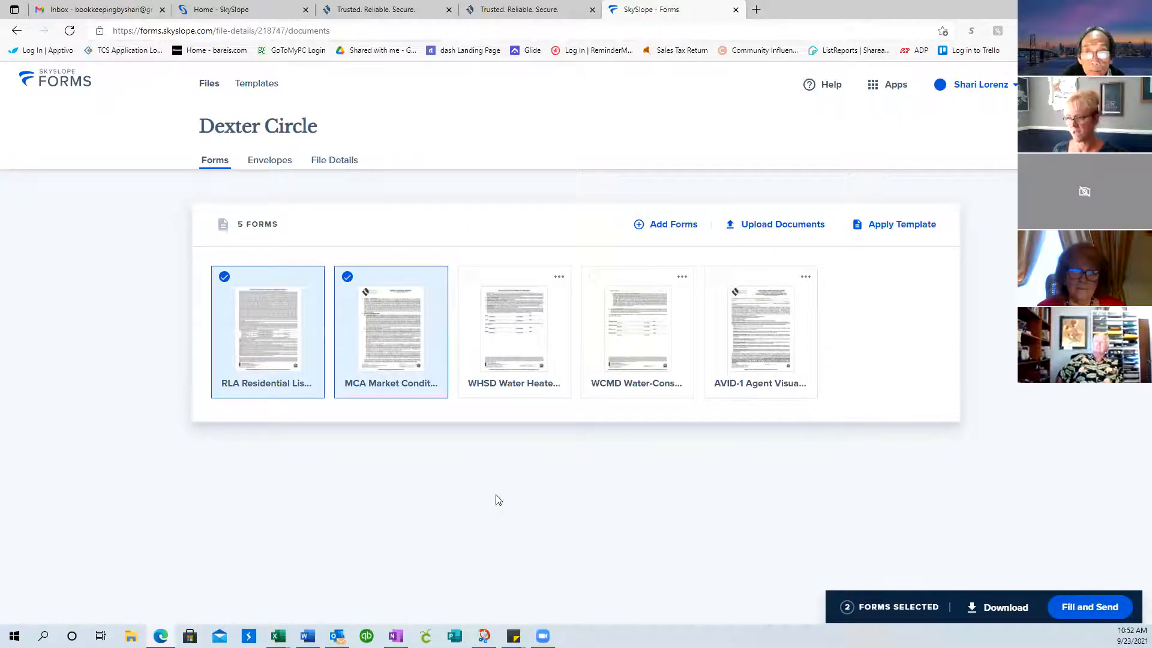
click(994, 609)
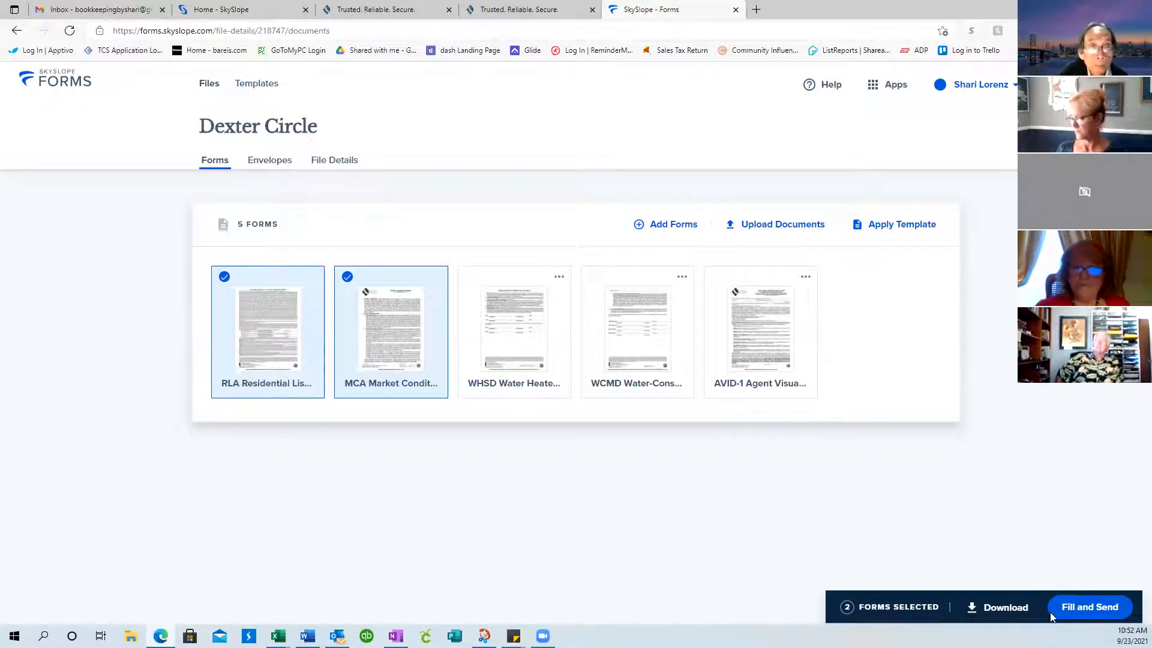
Open the RLA and MCA forms together for filling and scroll to the RLA signature section
click(1098, 610)
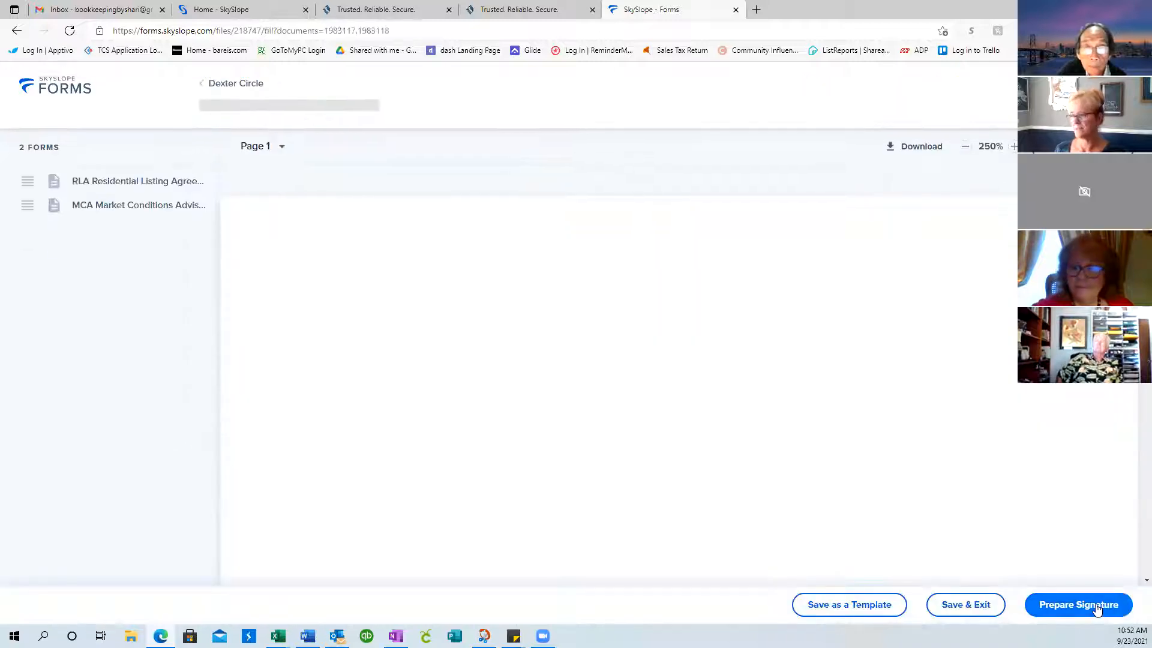
scroll(899, 408, down, 5)
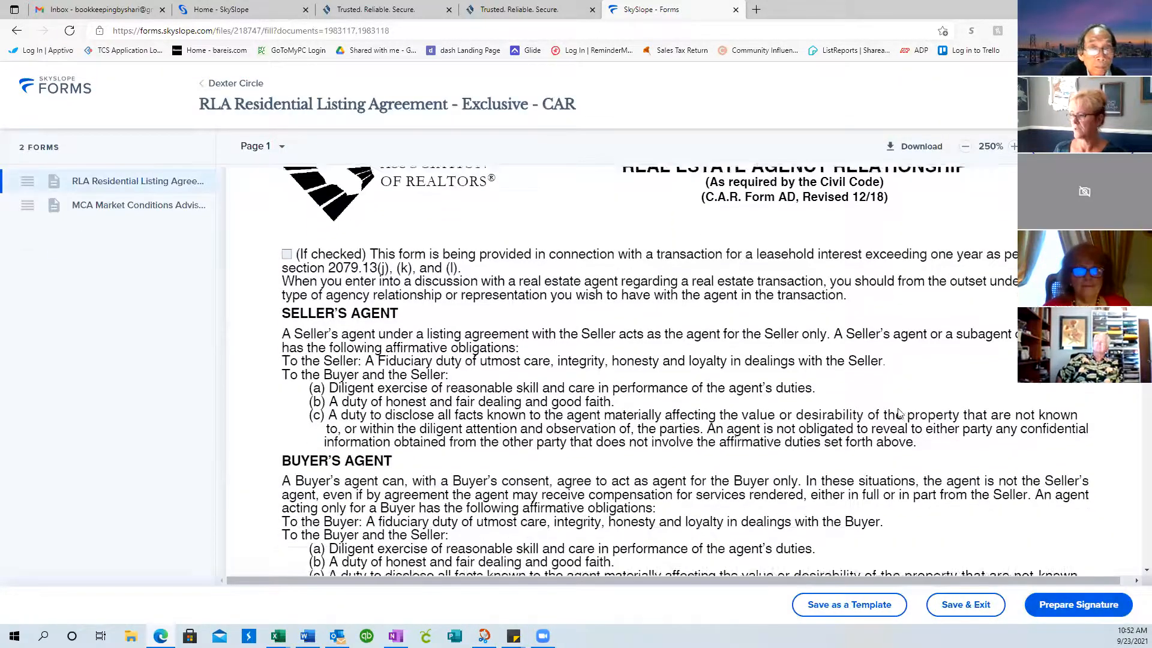
scroll(899, 413, down, 6)
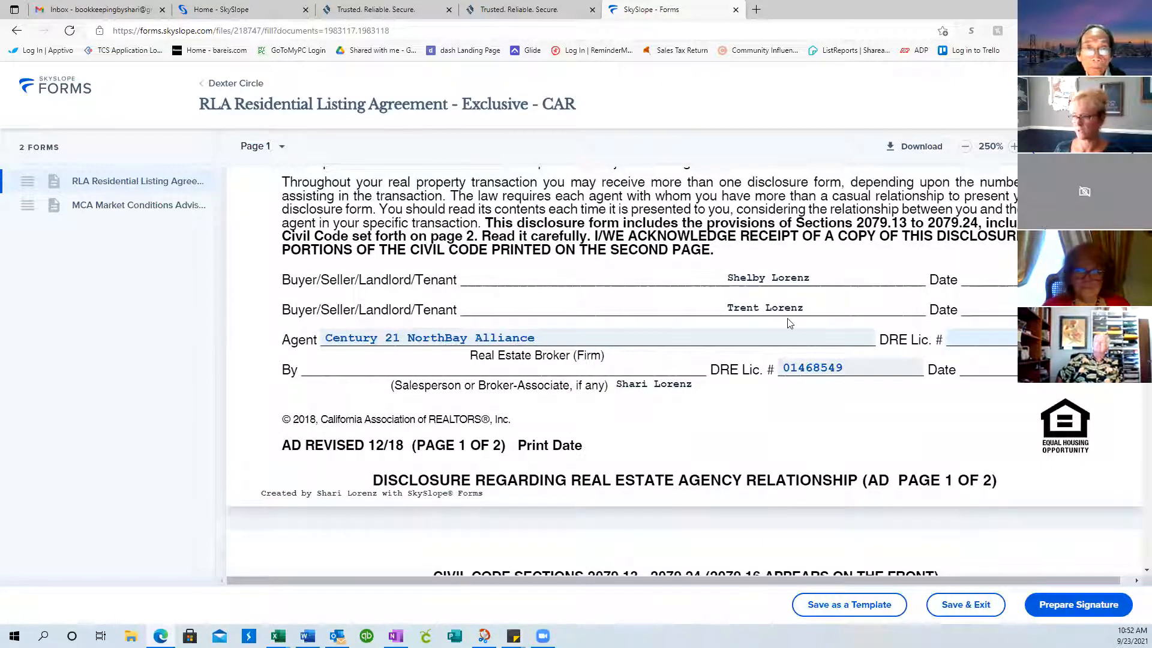
Fill the agent's DRE Lic. # with the first saved brokerage licence number and save
click(971, 338)
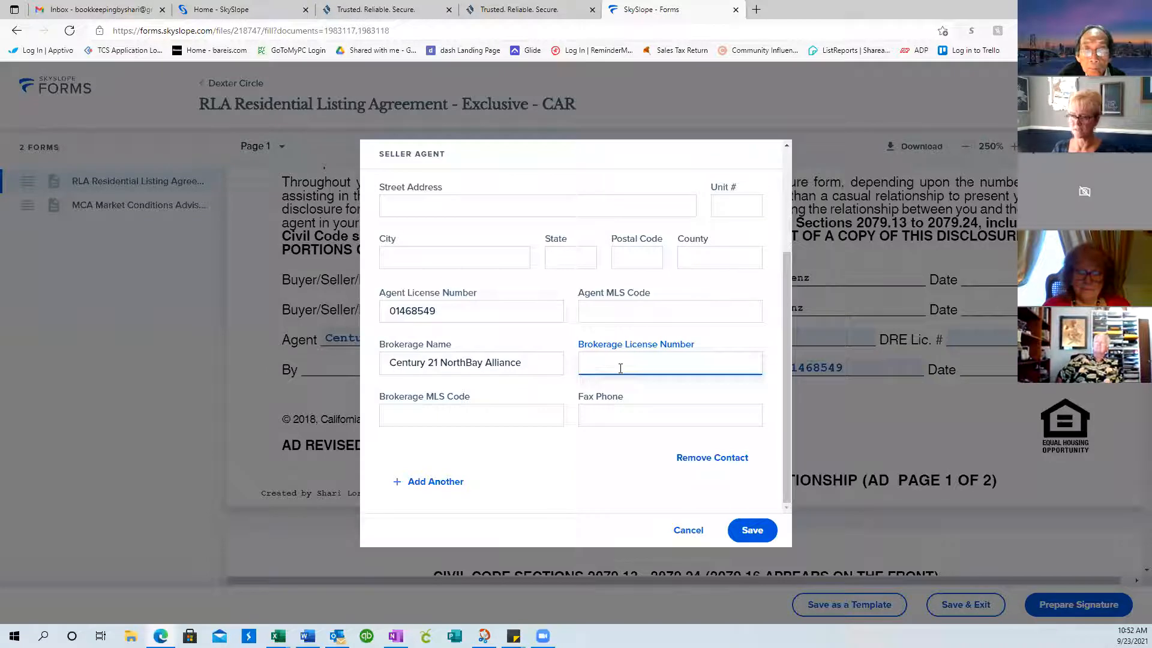
click(621, 368)
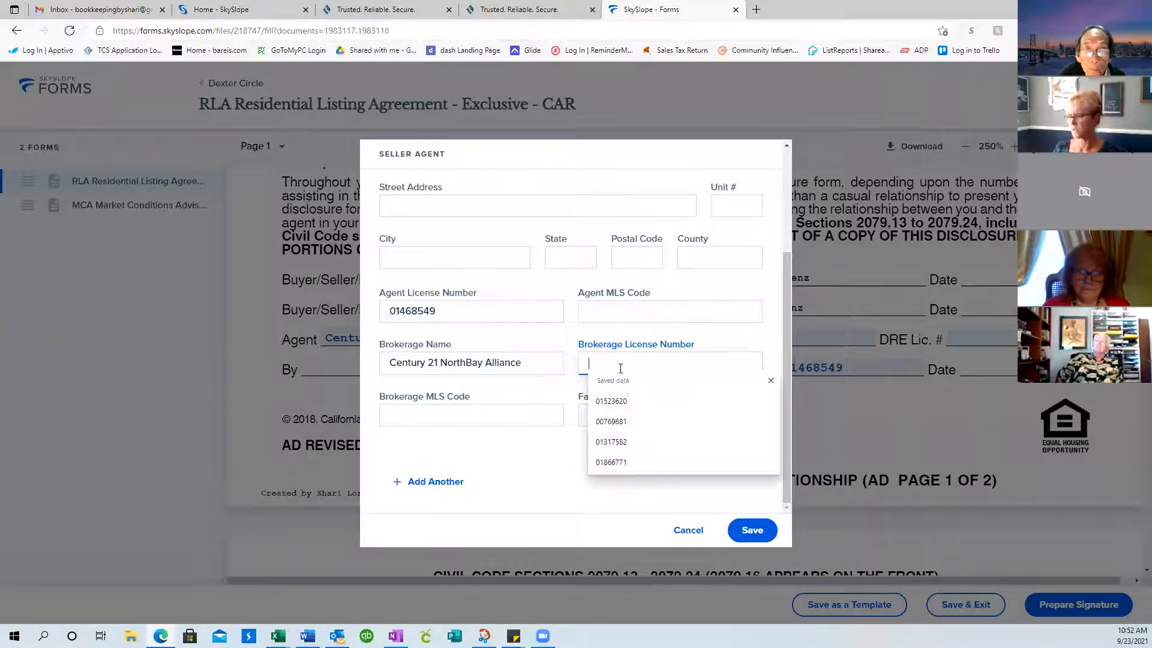
click(625, 406)
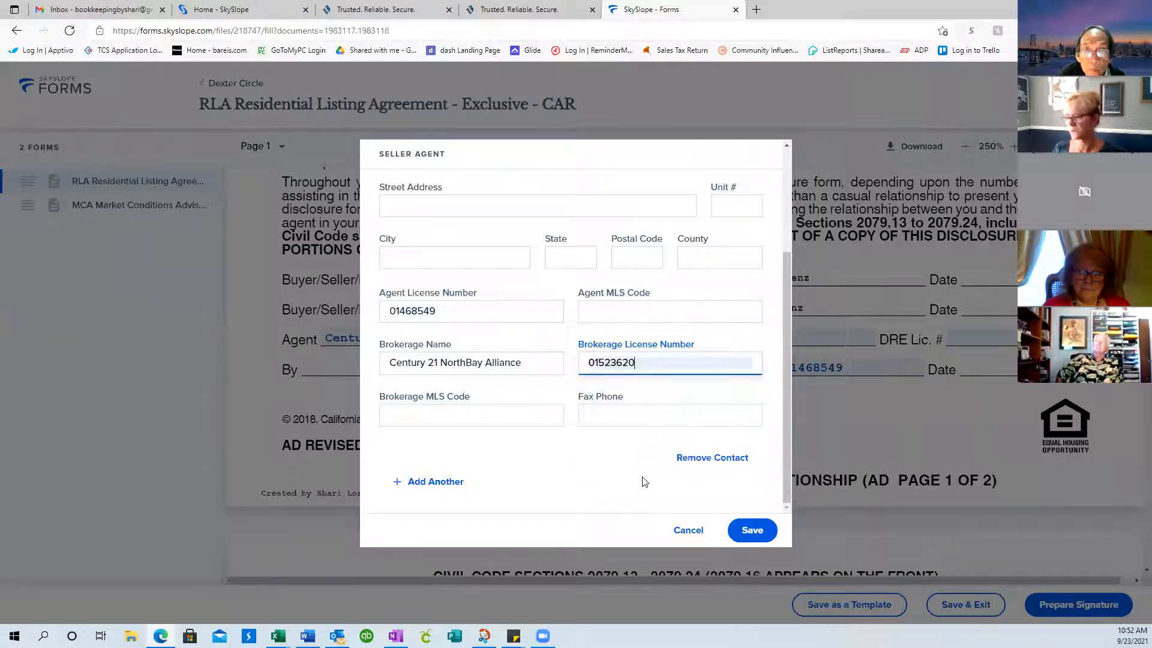
click(756, 532)
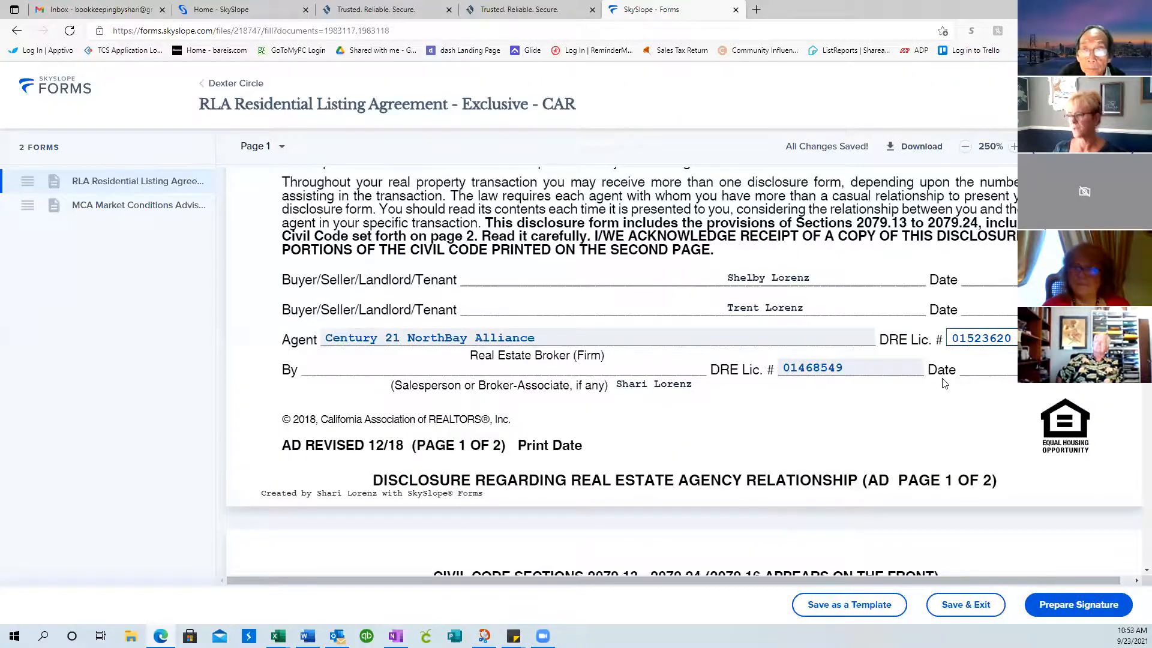
Scroll past the page 6 signature lines to the Residential Listing Agreement header on page 7
scroll(946, 383, down, 10)
scroll(945, 383, down, 10)
scroll(946, 383, down, 10)
scroll(945, 383, down, 10)
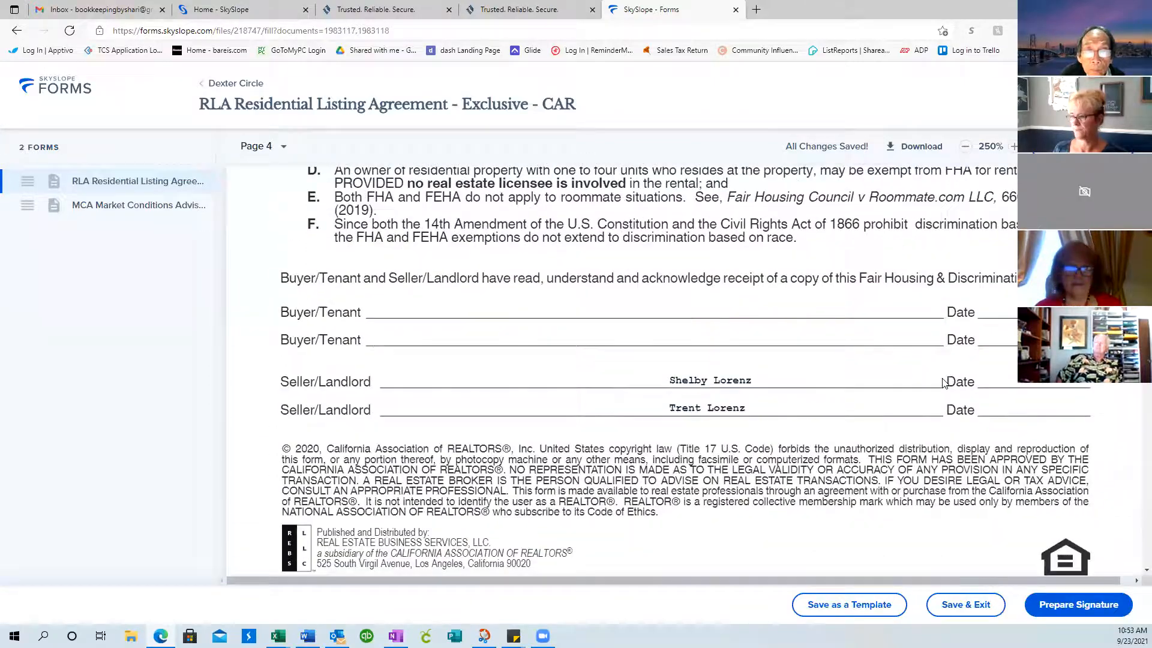
scroll(713, 464, down, 7)
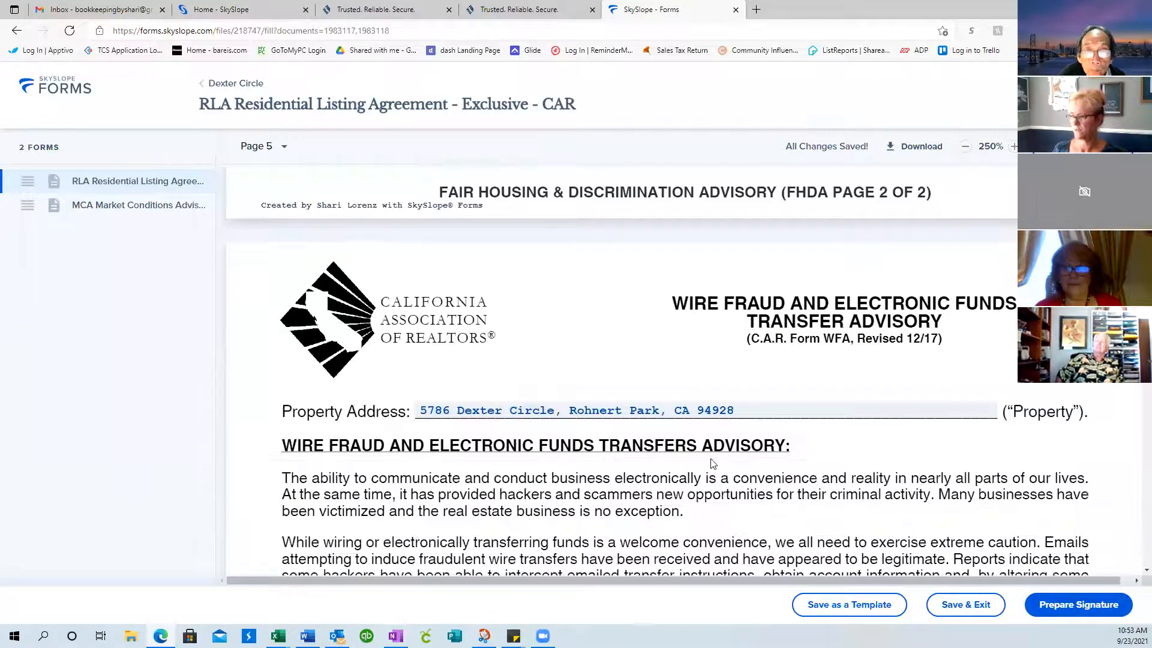
scroll(842, 429, down, 6)
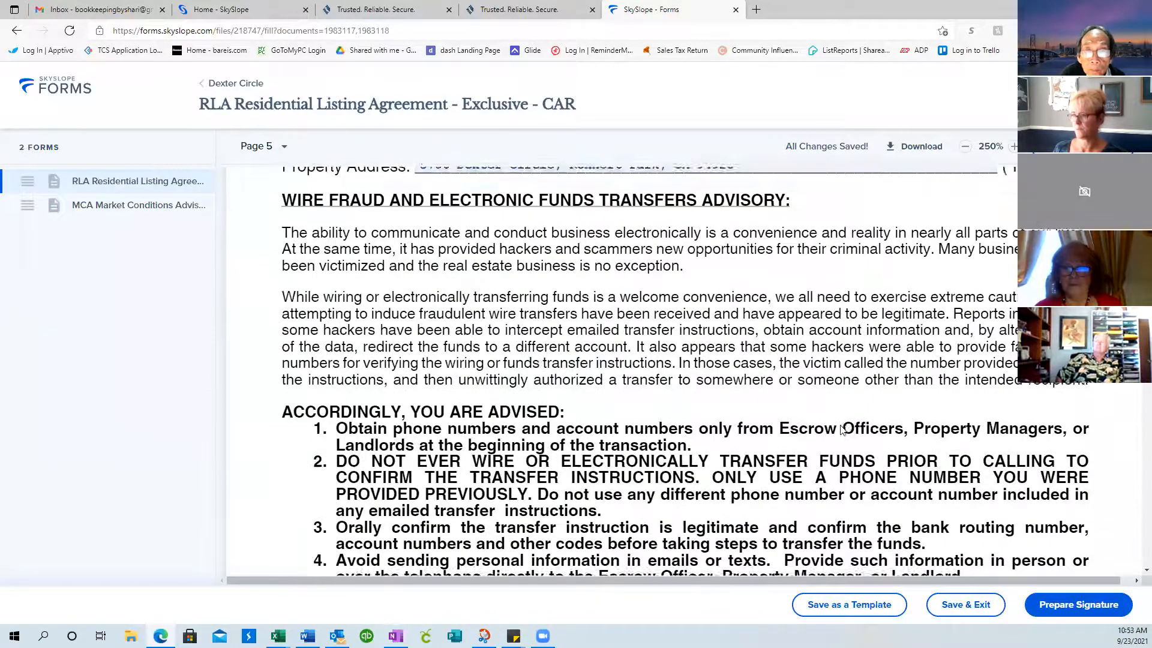
scroll(841, 429, down, 10)
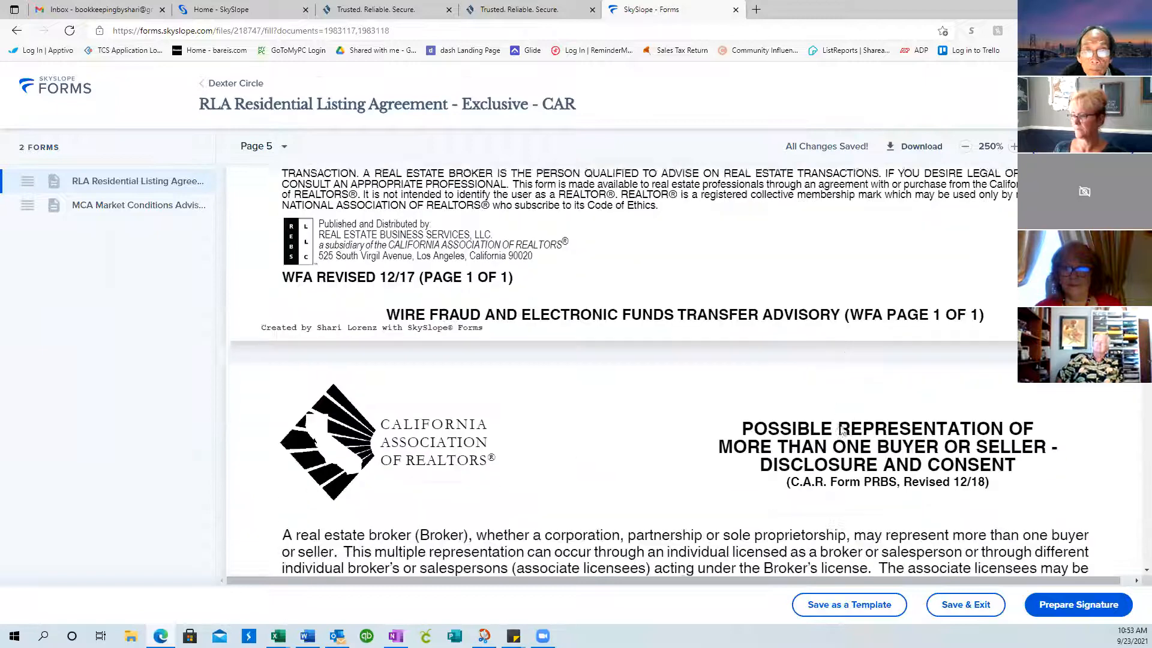
scroll(841, 429, down, 12)
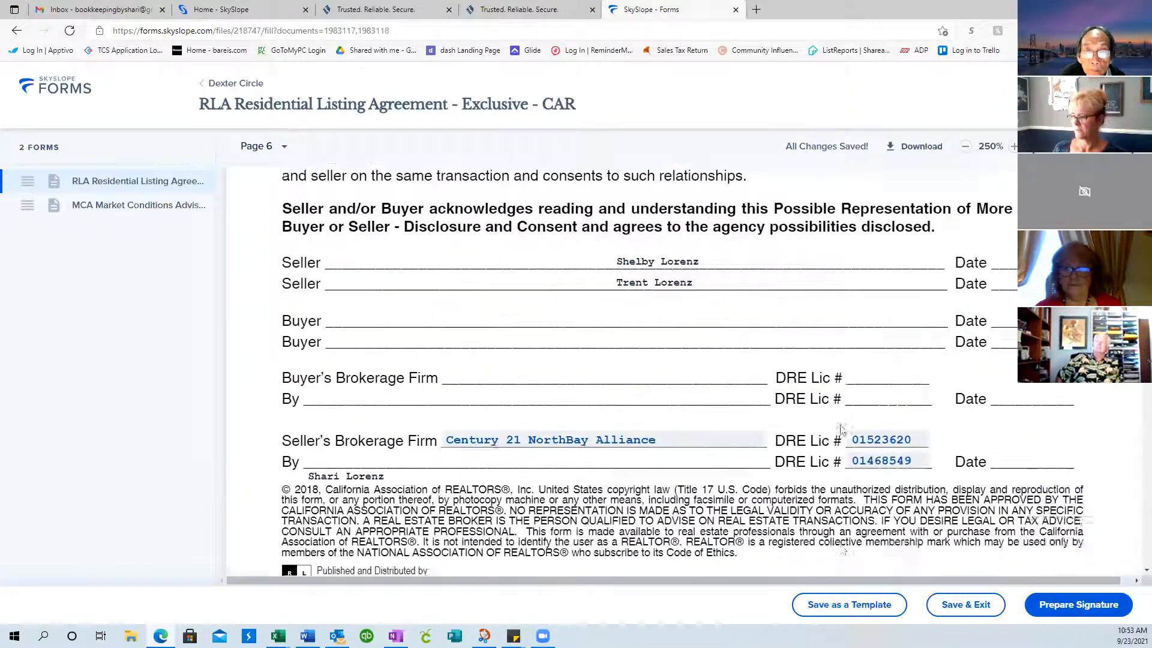
scroll(842, 429, up, 2)
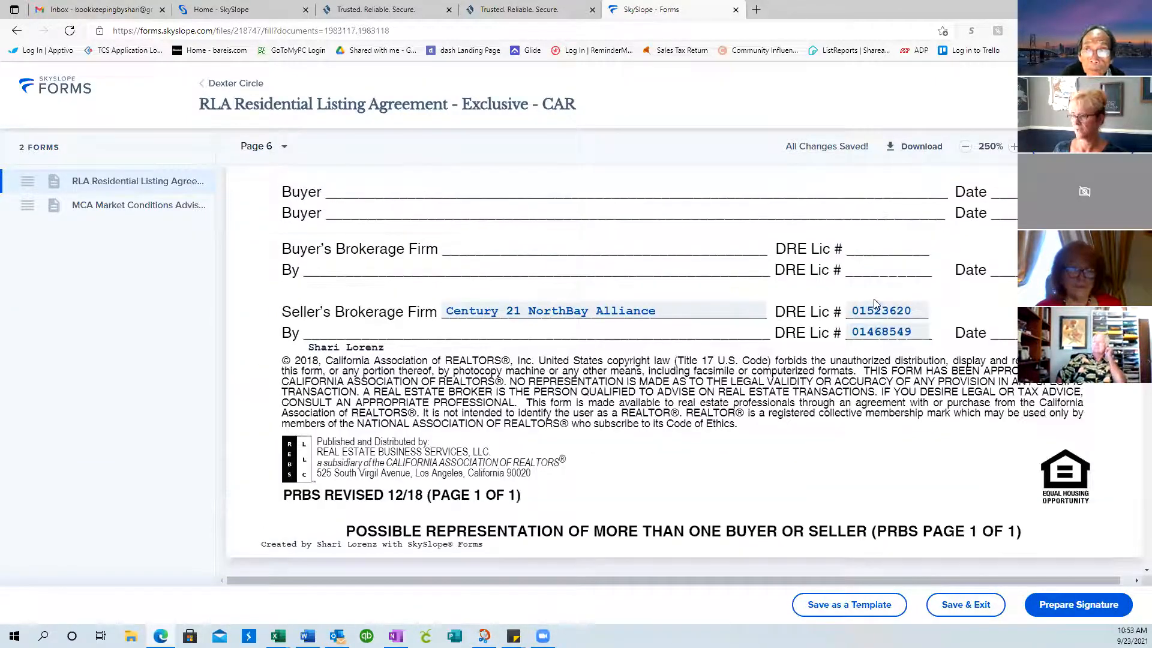
scroll(848, 394, down, 8)
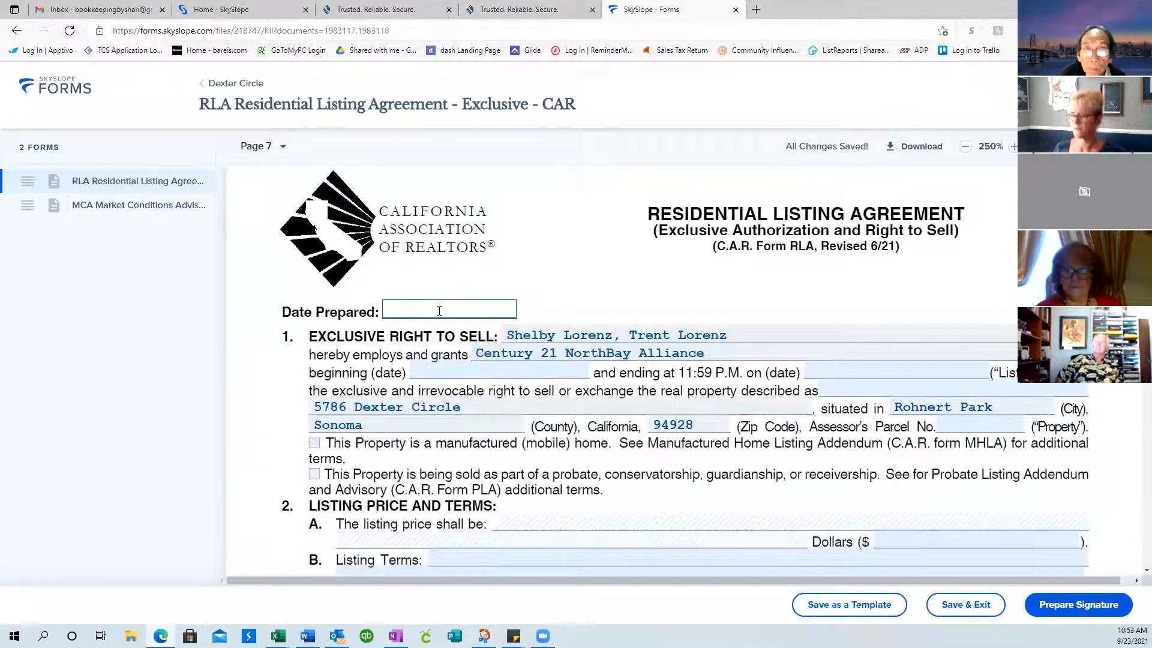
Set Date Prepared and listing start to 09/23/2021 and the listing end to 12/23/2021
click(438, 312)
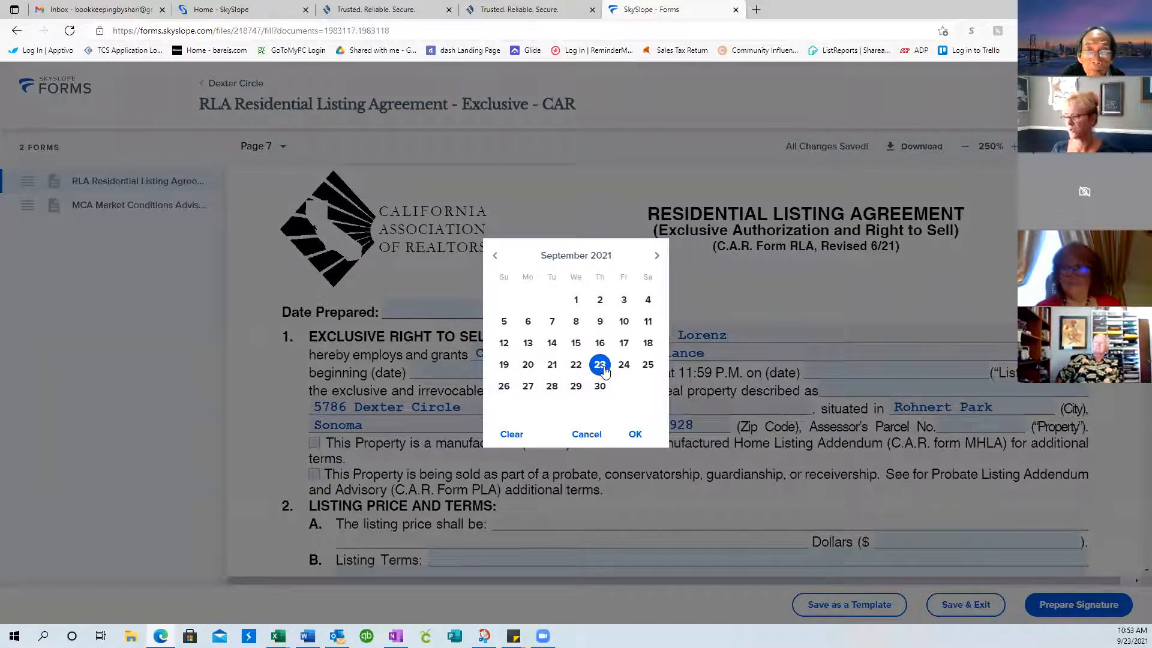
click(635, 435)
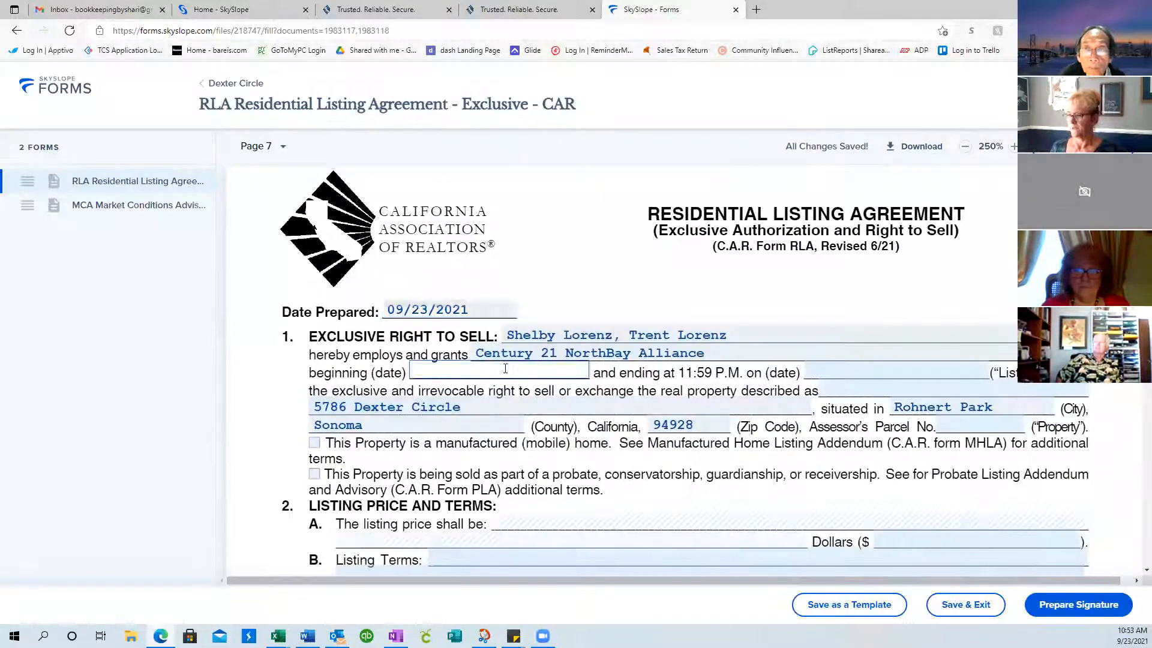
click(428, 310)
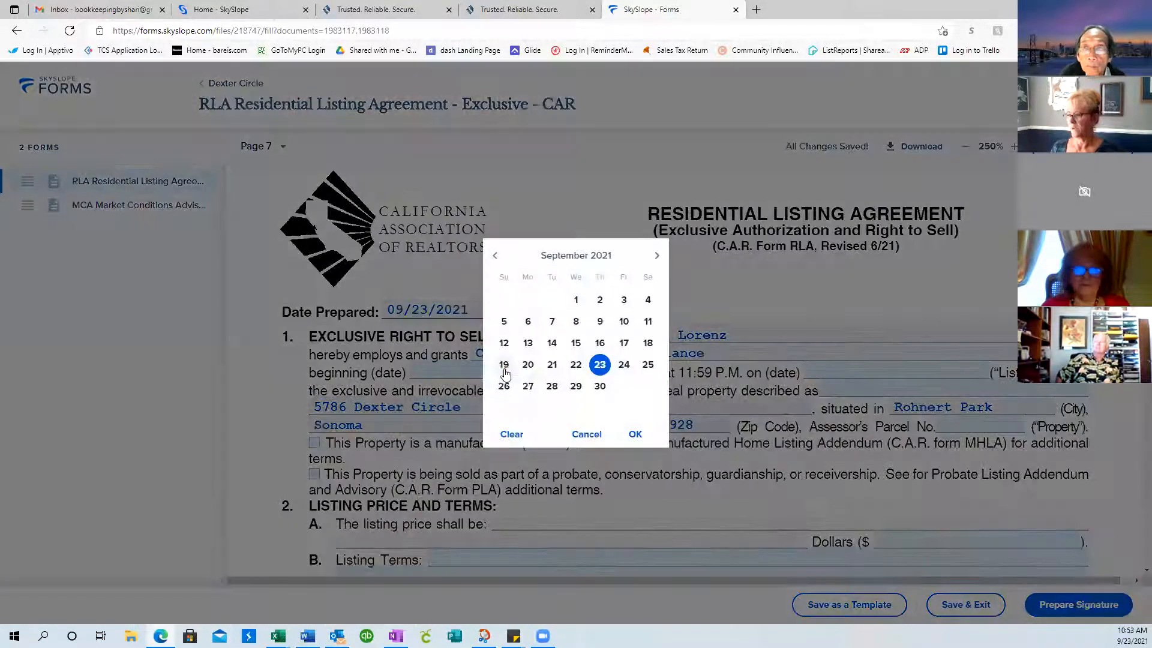
click(636, 435)
click(822, 370)
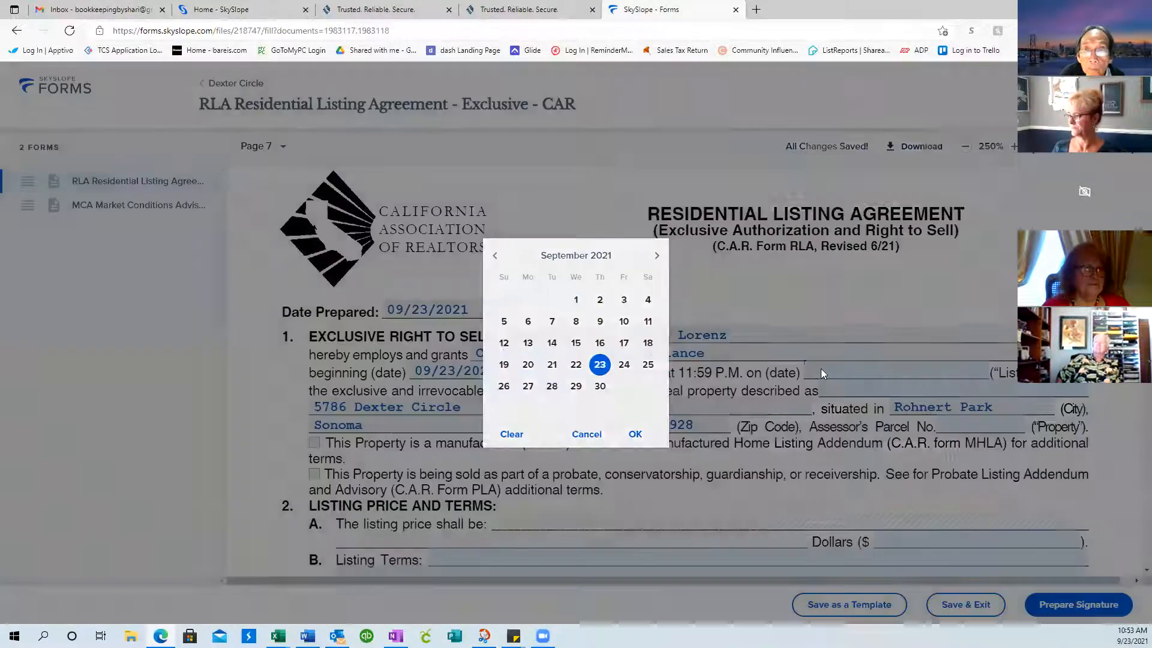
click(656, 256)
click(656, 255)
click(657, 255)
click(600, 365)
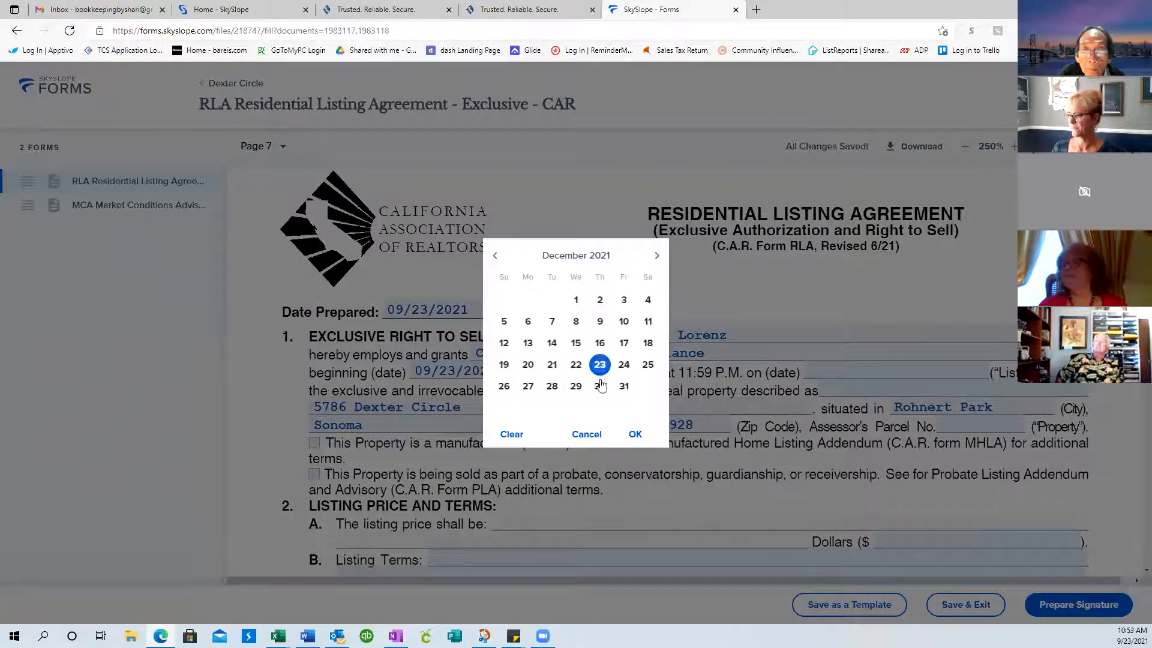
click(634, 434)
Correct the Assessor's Parcel No. to read 001-000-123
click(962, 425)
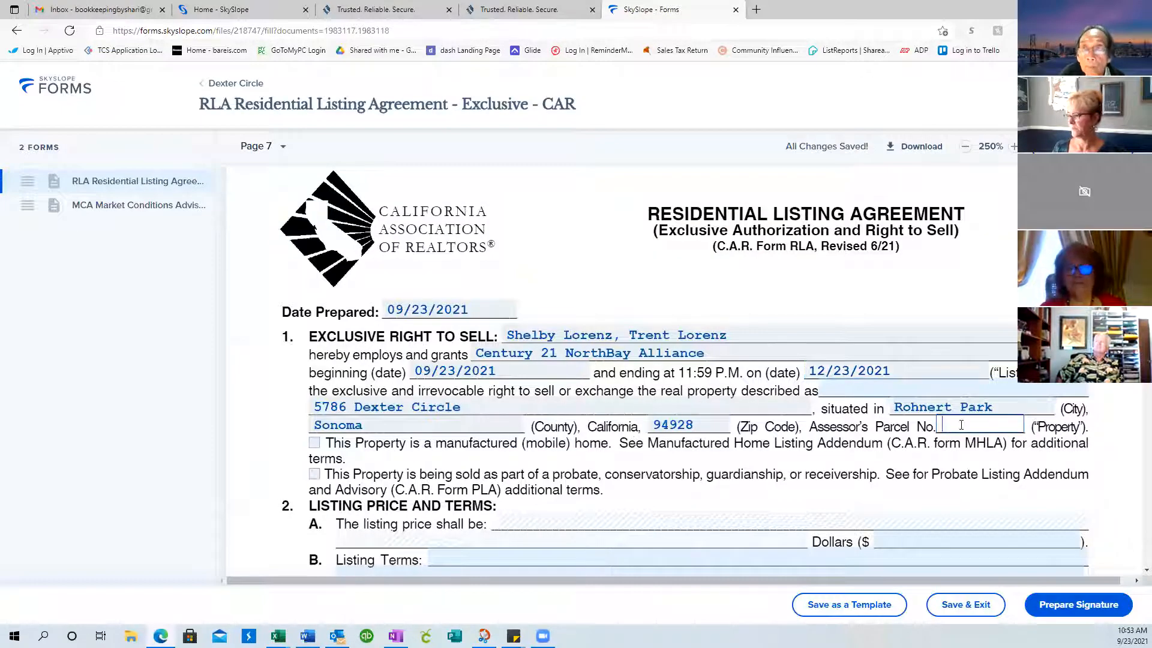
key(BackSpace)
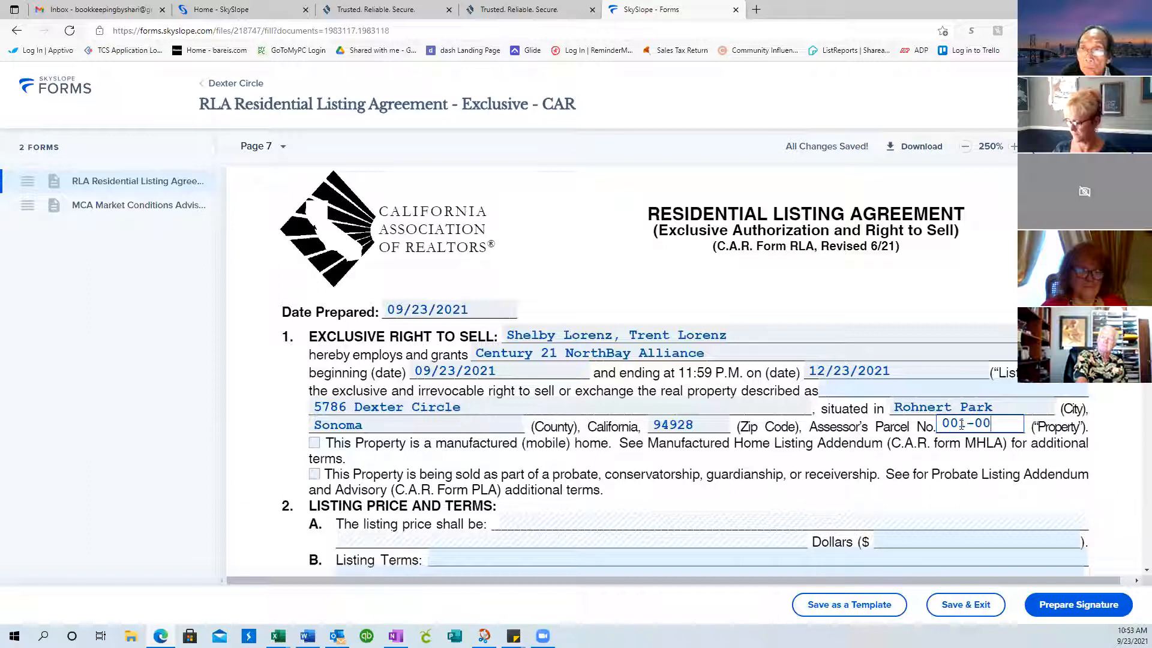
text(123)
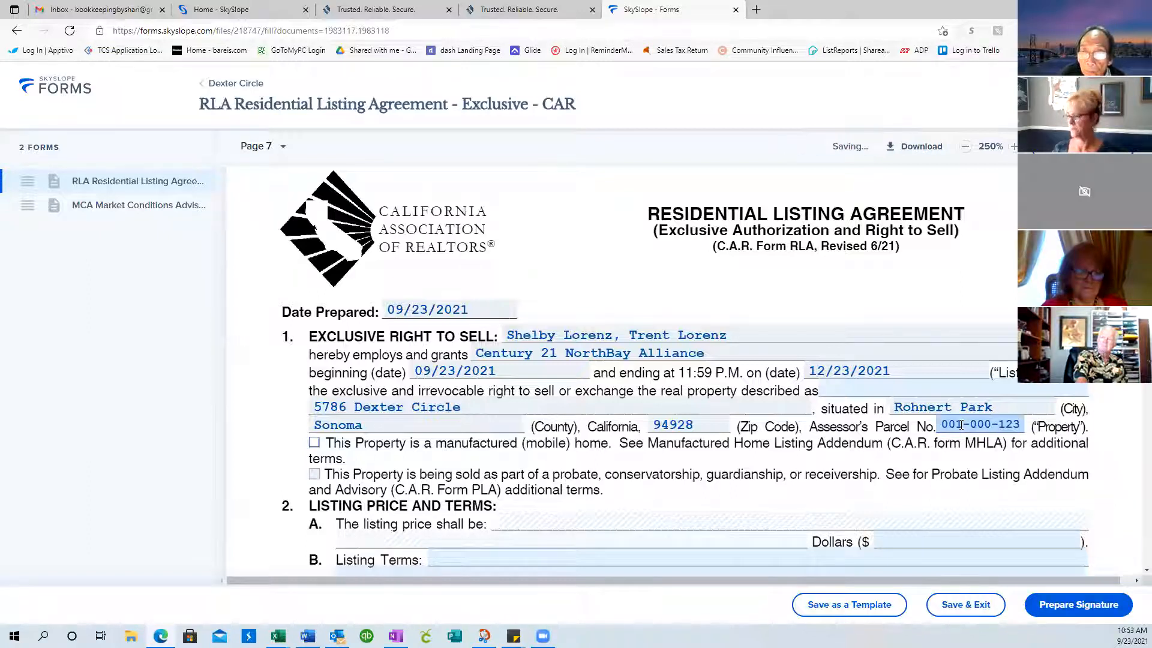
scroll(962, 425, down, 1)
scroll(962, 425, down, 2)
Enter a $999,000 listing price, leaving the terms box empty
click(882, 356)
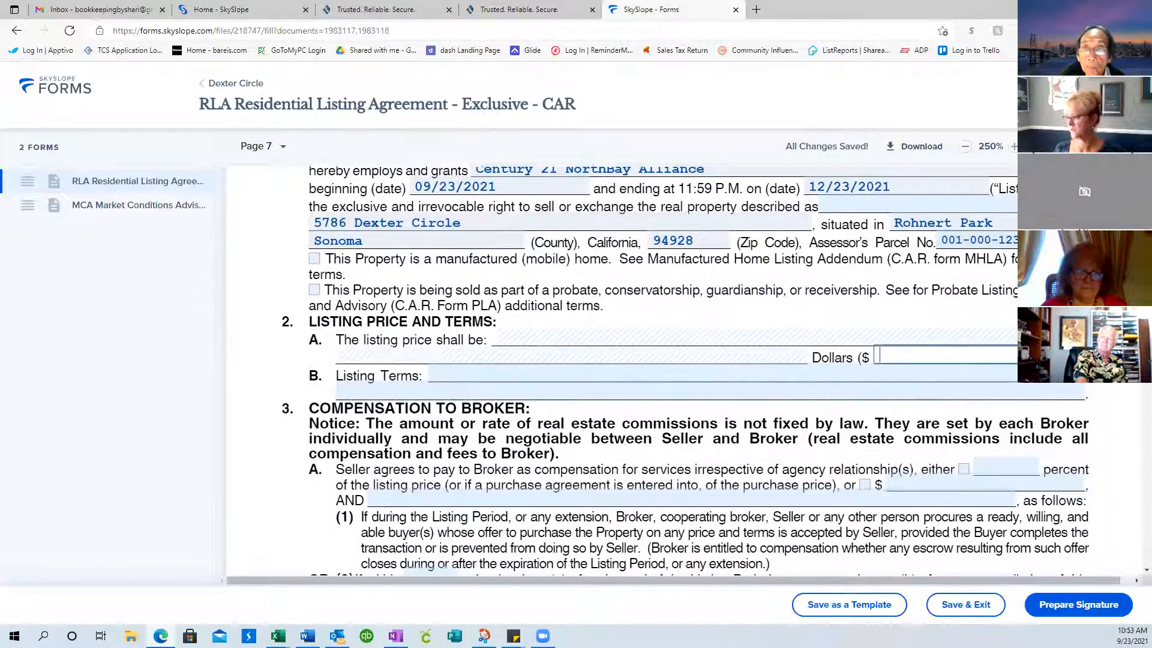
text(999,)
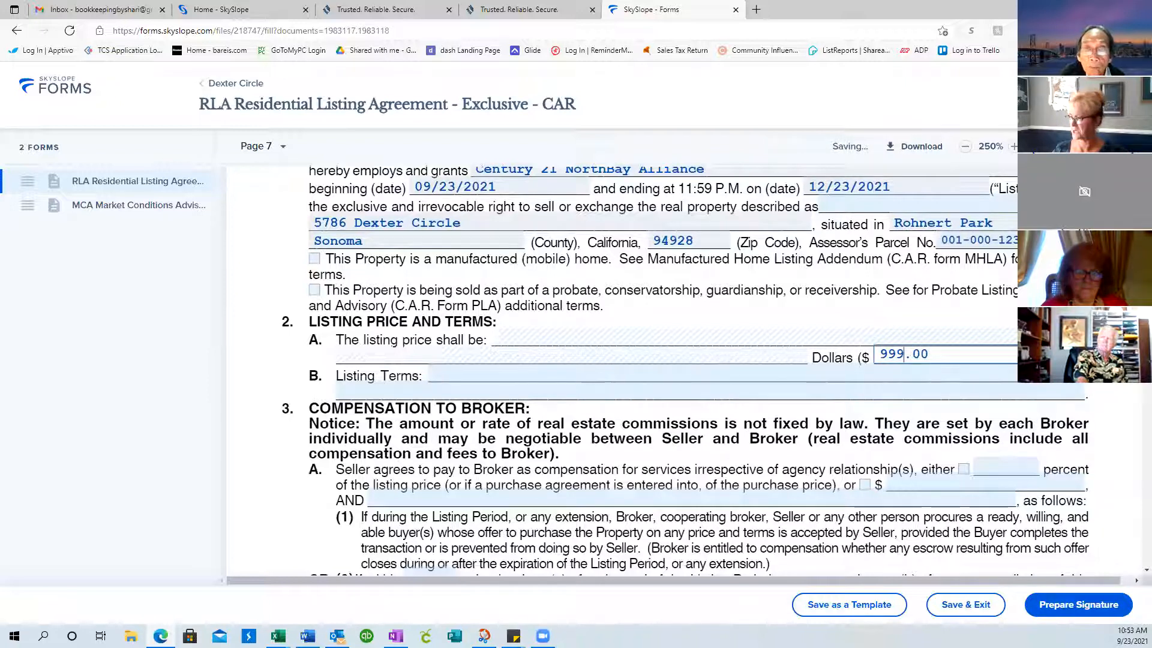
text(000)
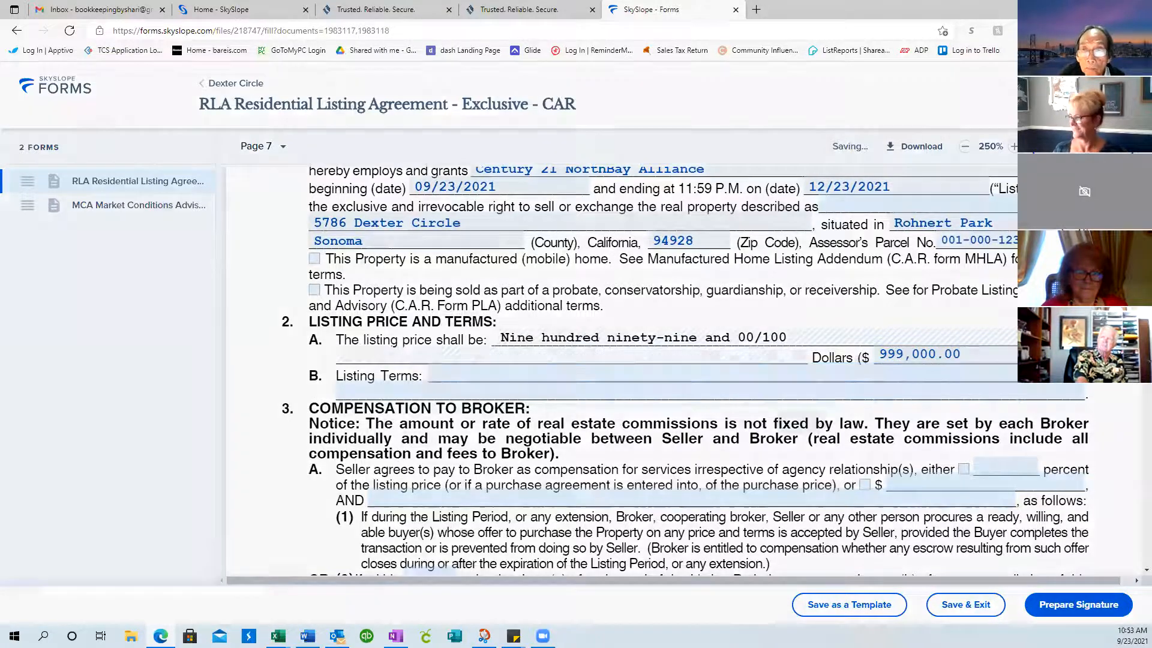
key(Tab)
click(739, 425)
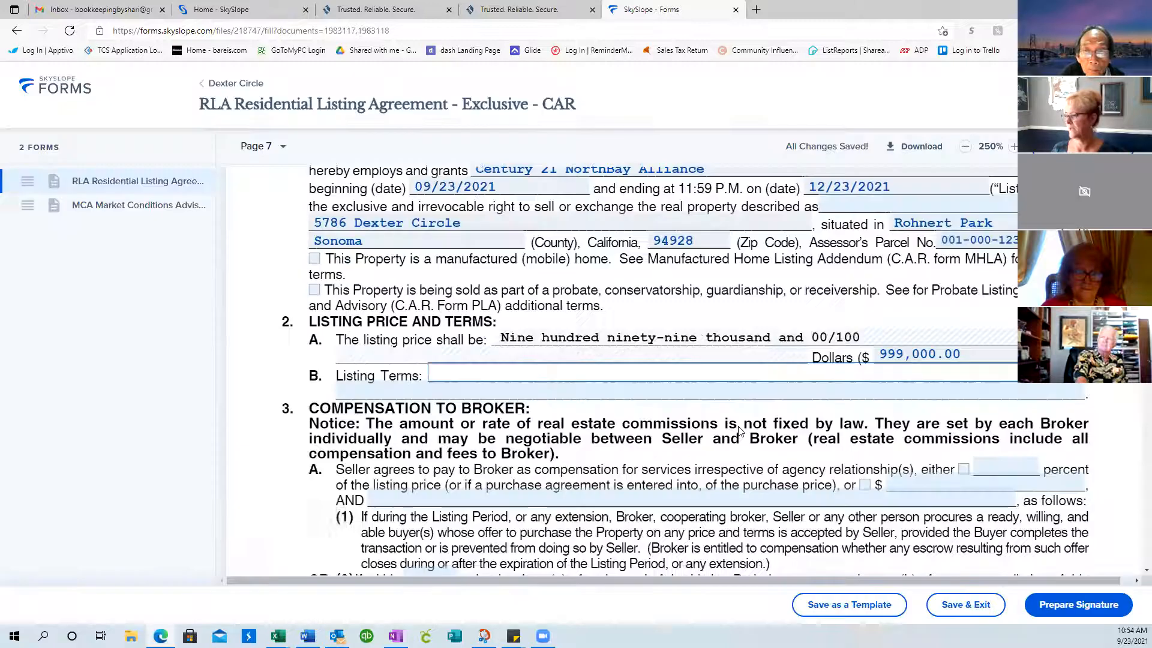
Set the broker commission to 5.0 percent
scroll(916, 427, down, 1)
scroll(916, 427, down, 3)
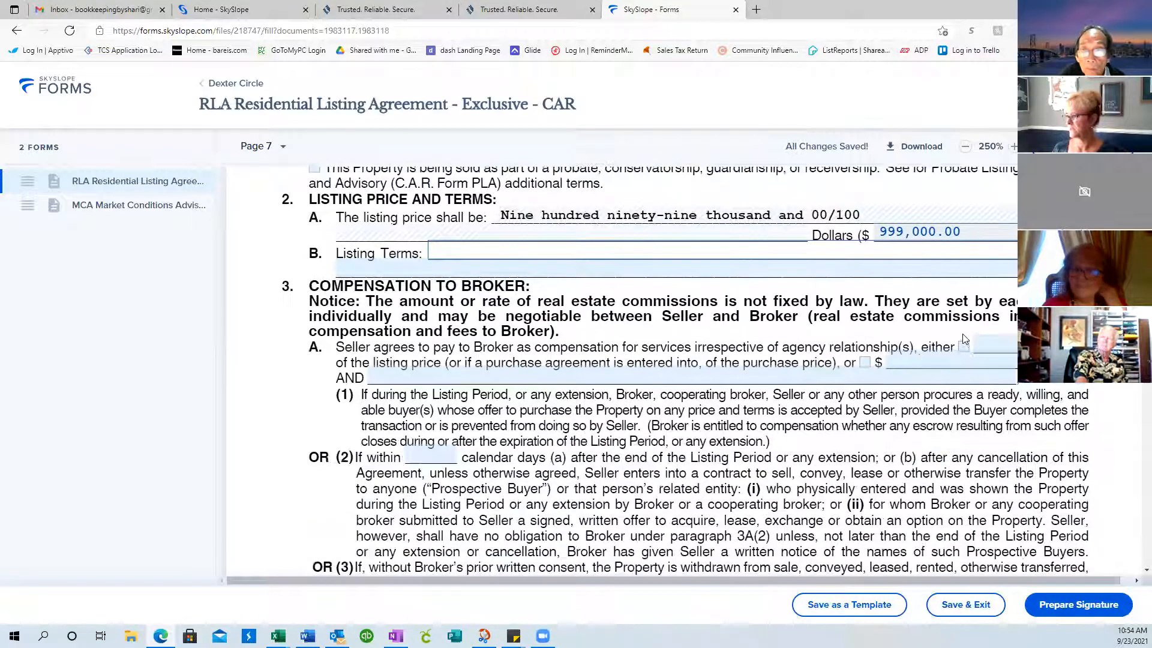
click(964, 346)
click(1000, 341)
text(5.0)
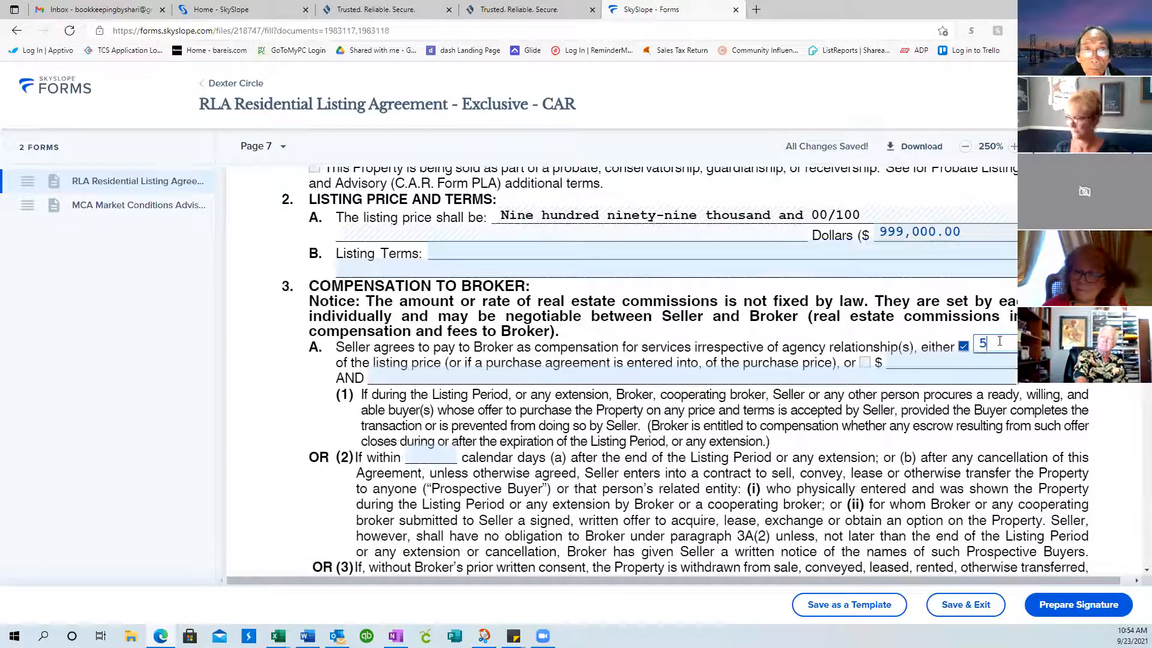
scroll(820, 302, down, 12)
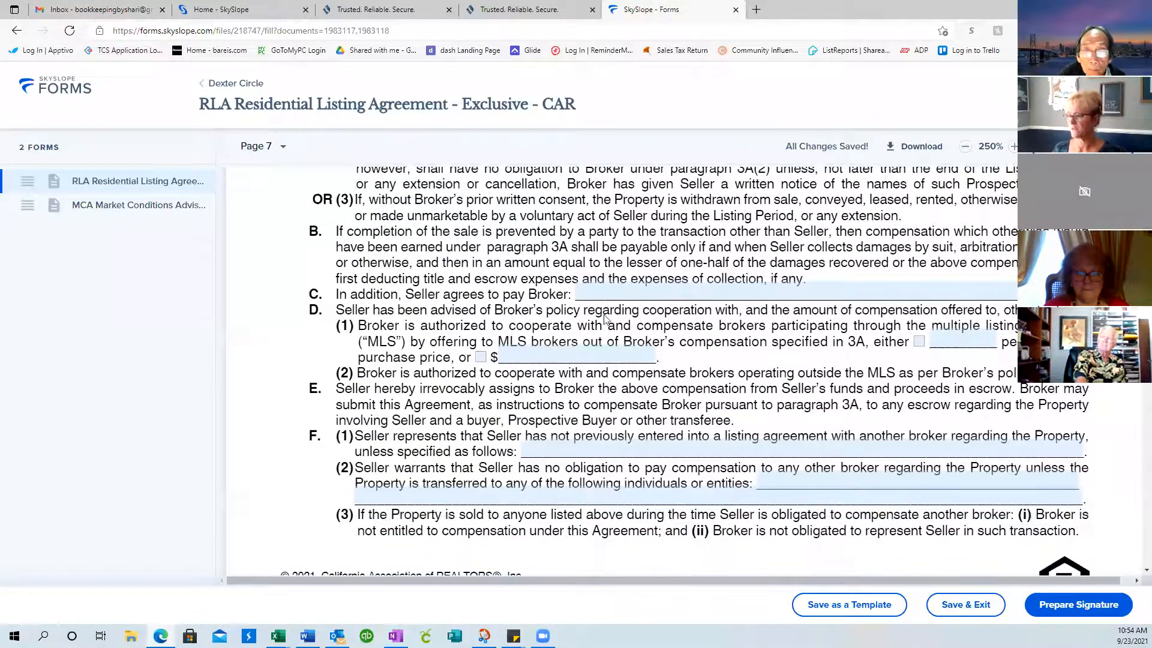
scroll(605, 319, down, 14)
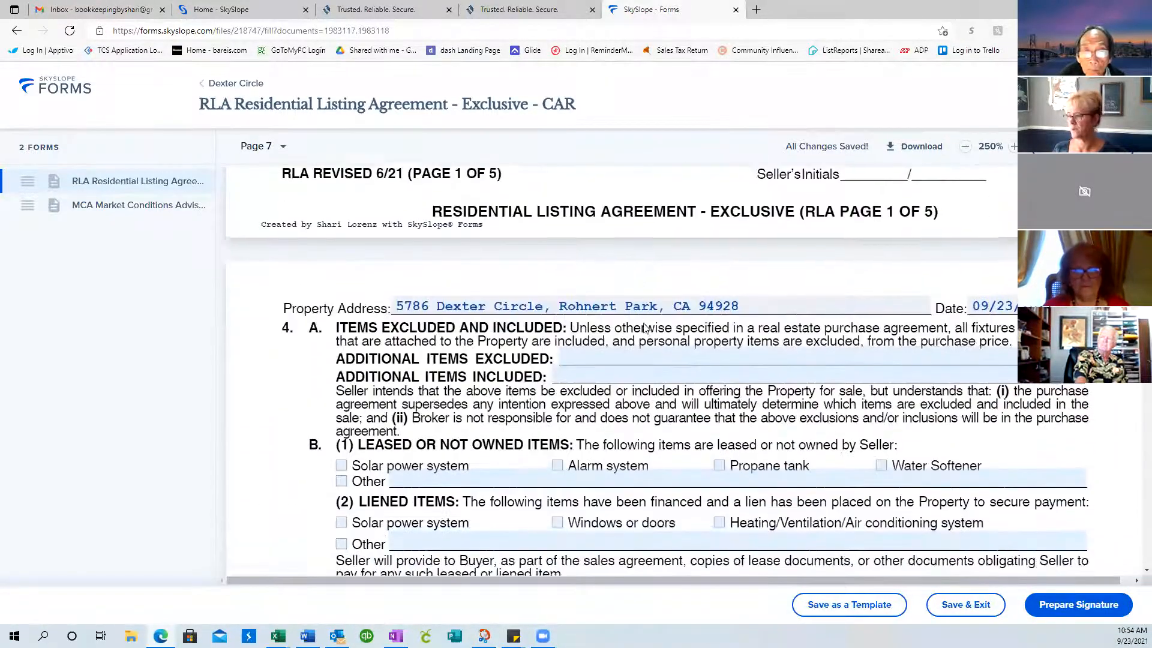
Mark the solar power system and alarm system as leased items
click(589, 351)
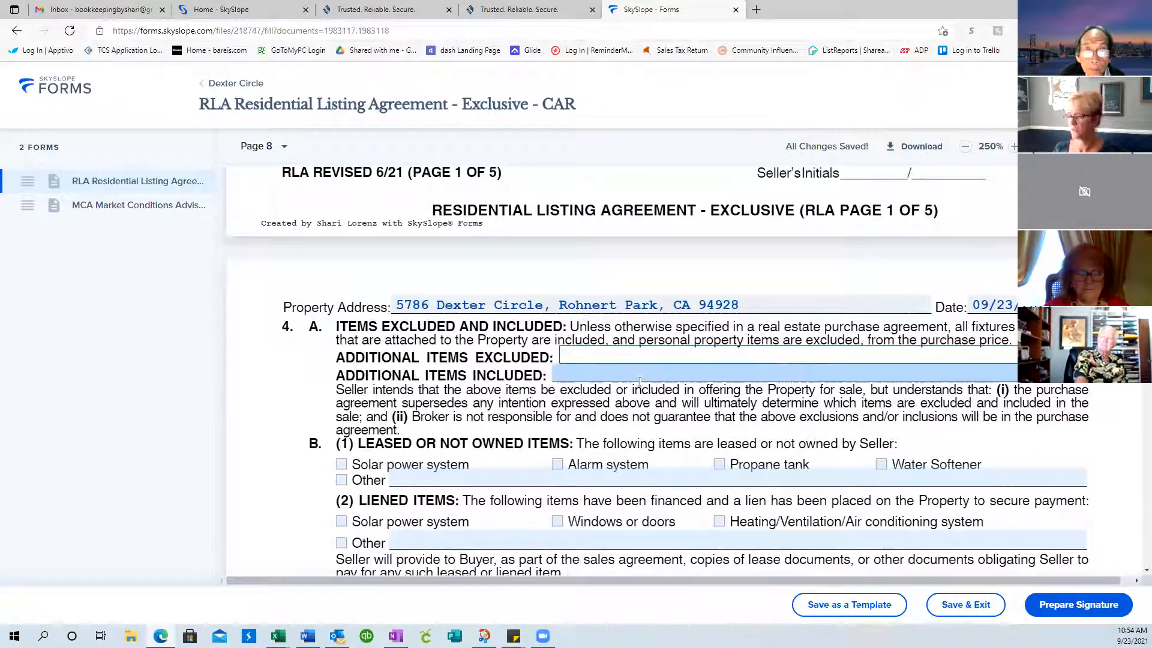
scroll(657, 398, down, 2)
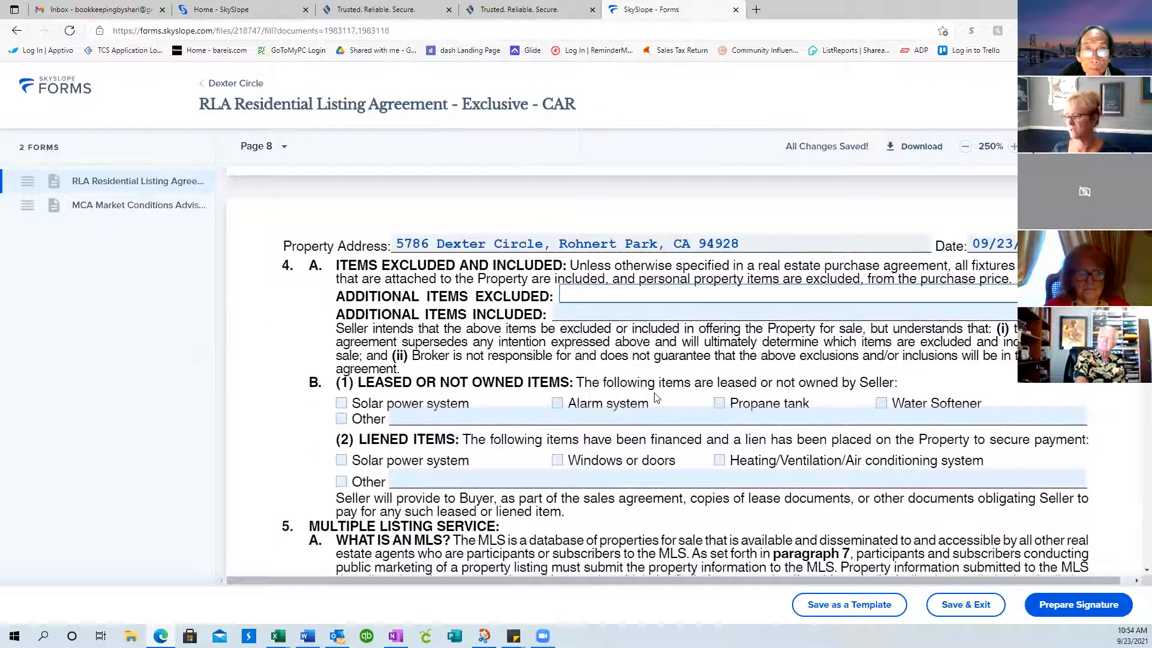
click(342, 405)
click(558, 405)
scroll(683, 456, down, 2)
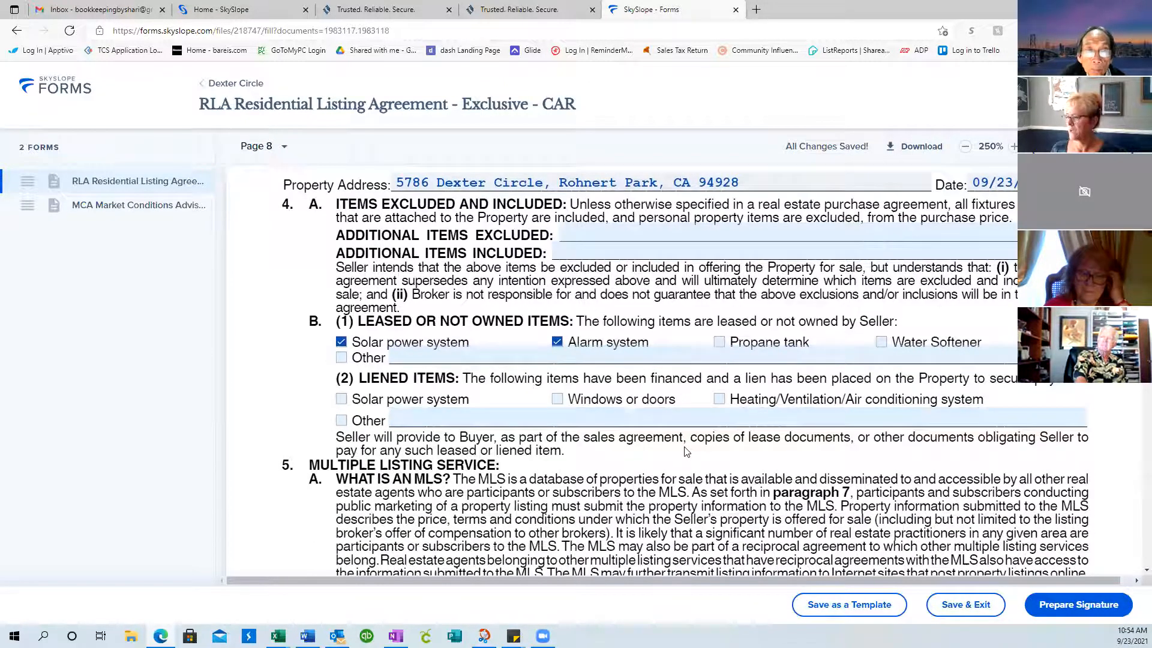
scroll(761, 357, down, 4)
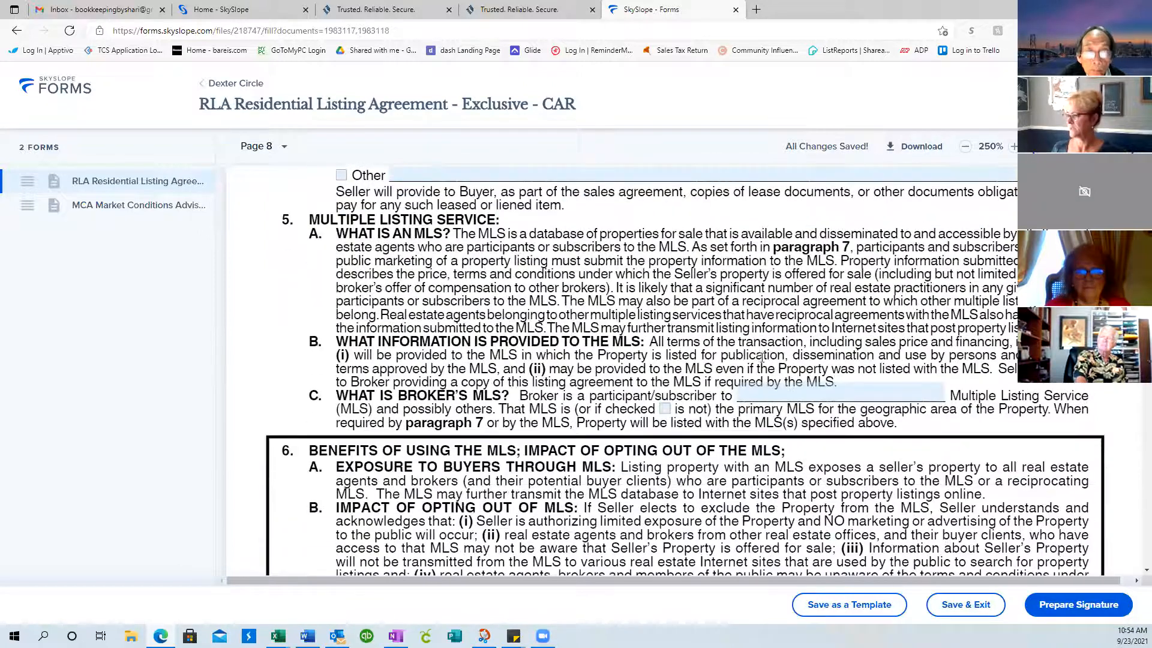
click(810, 392)
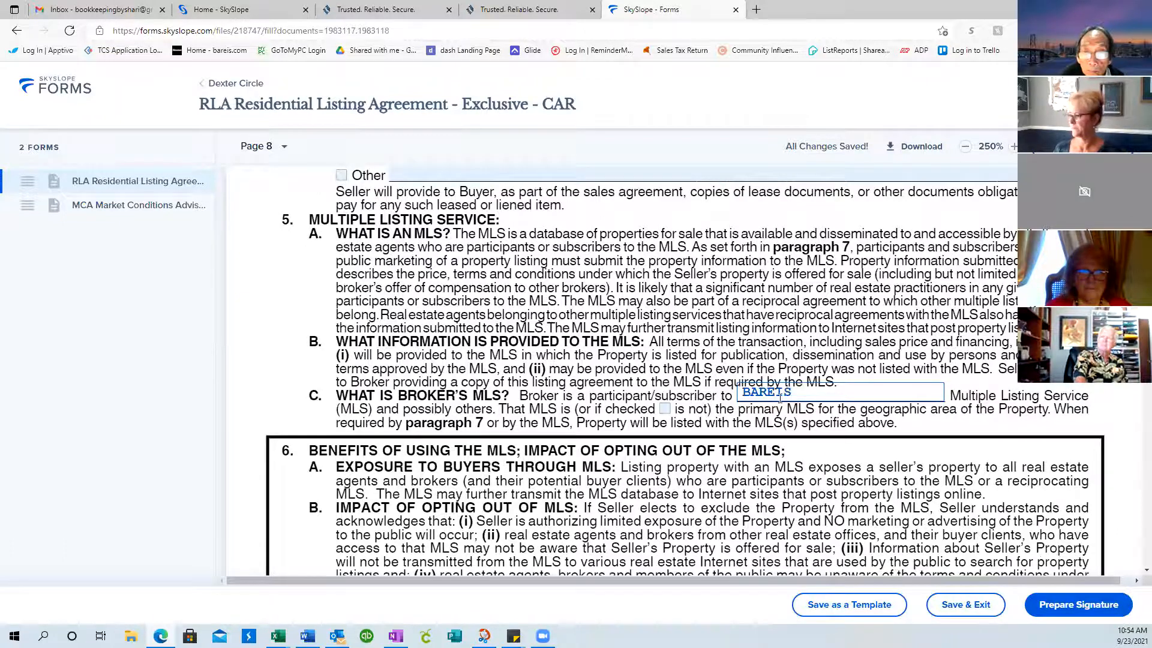
scroll(778, 406, down, 3)
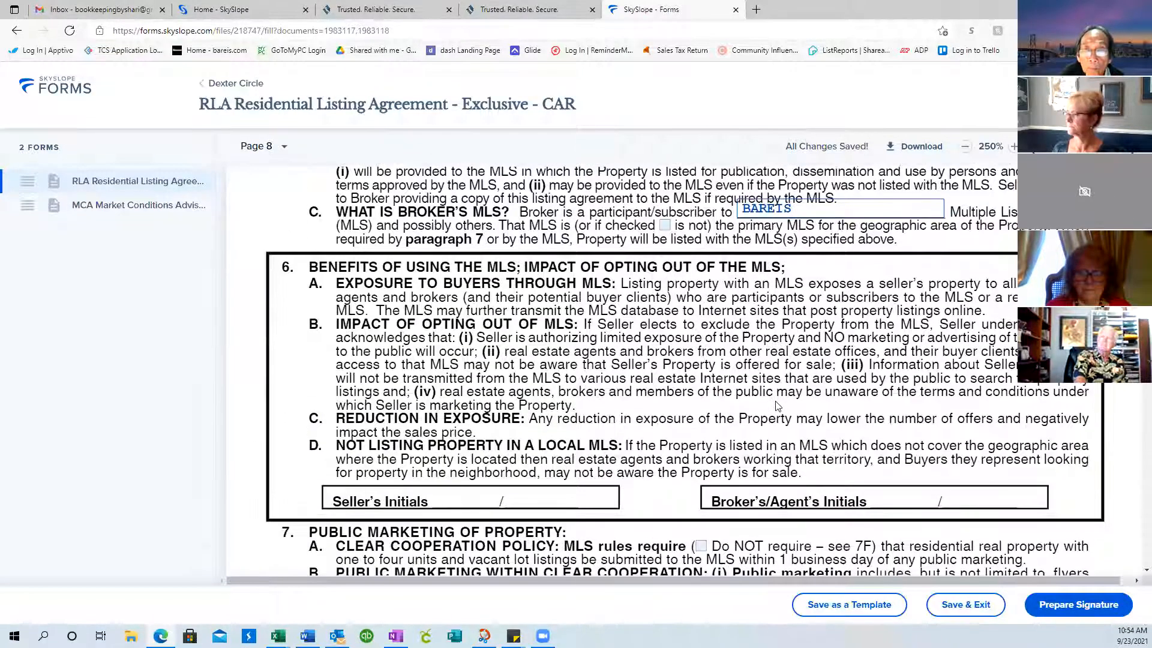
scroll(777, 405, down, 10)
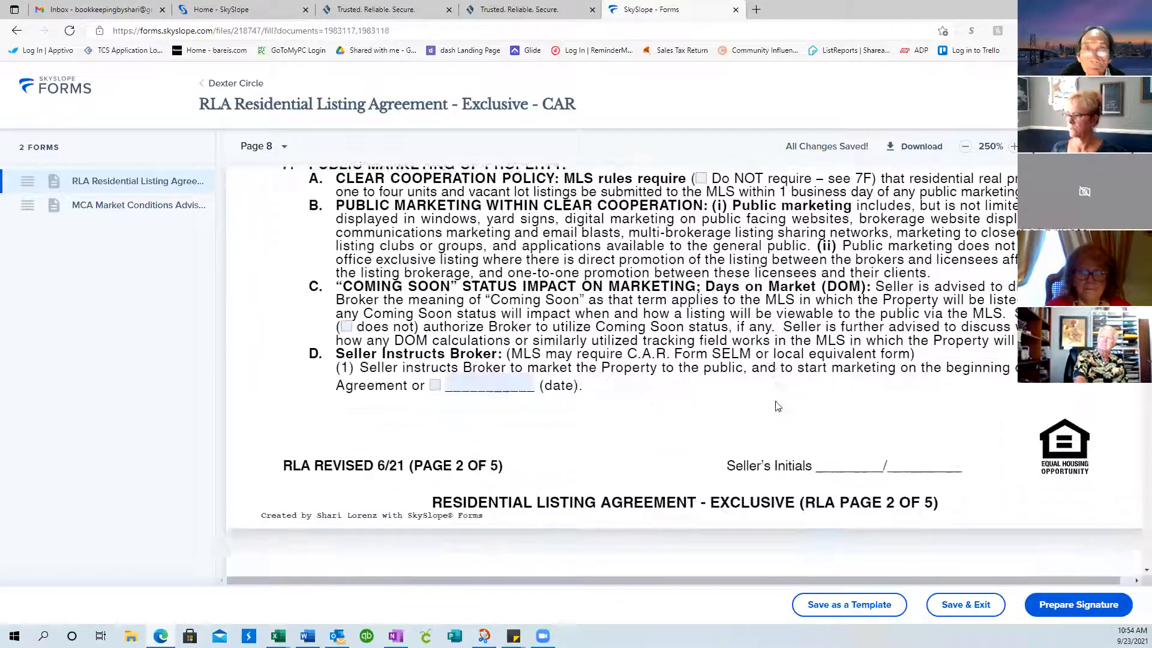
scroll(778, 406, down, 15)
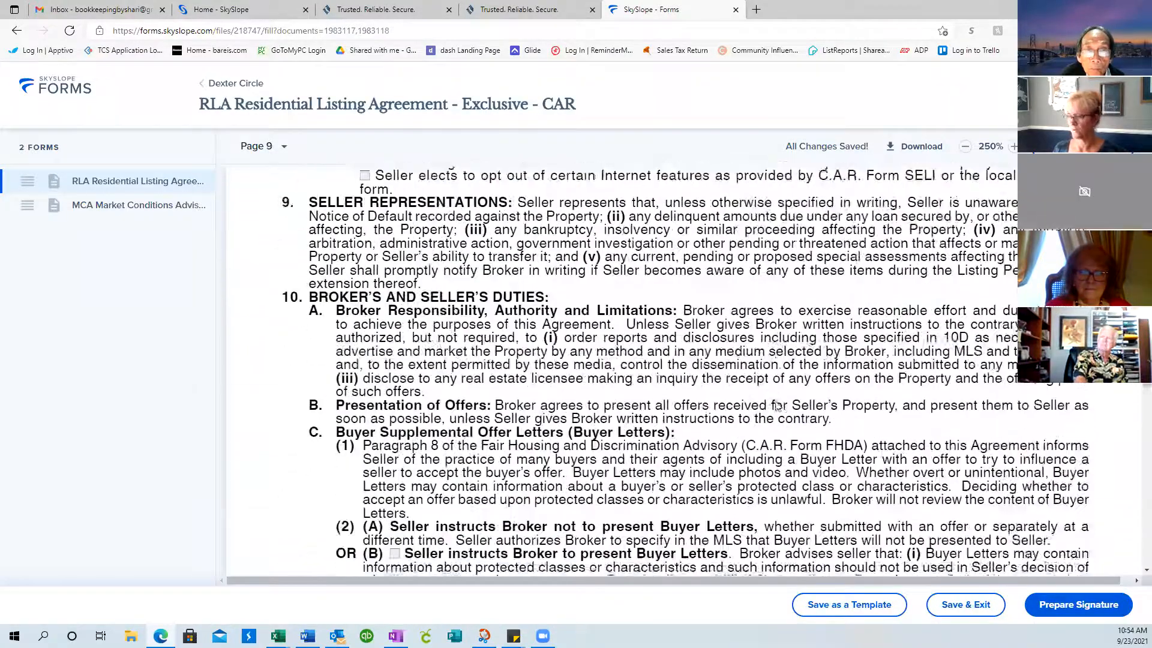
scroll(778, 406, down, 5)
scroll(777, 407, up, 6)
scroll(776, 407, up, 3)
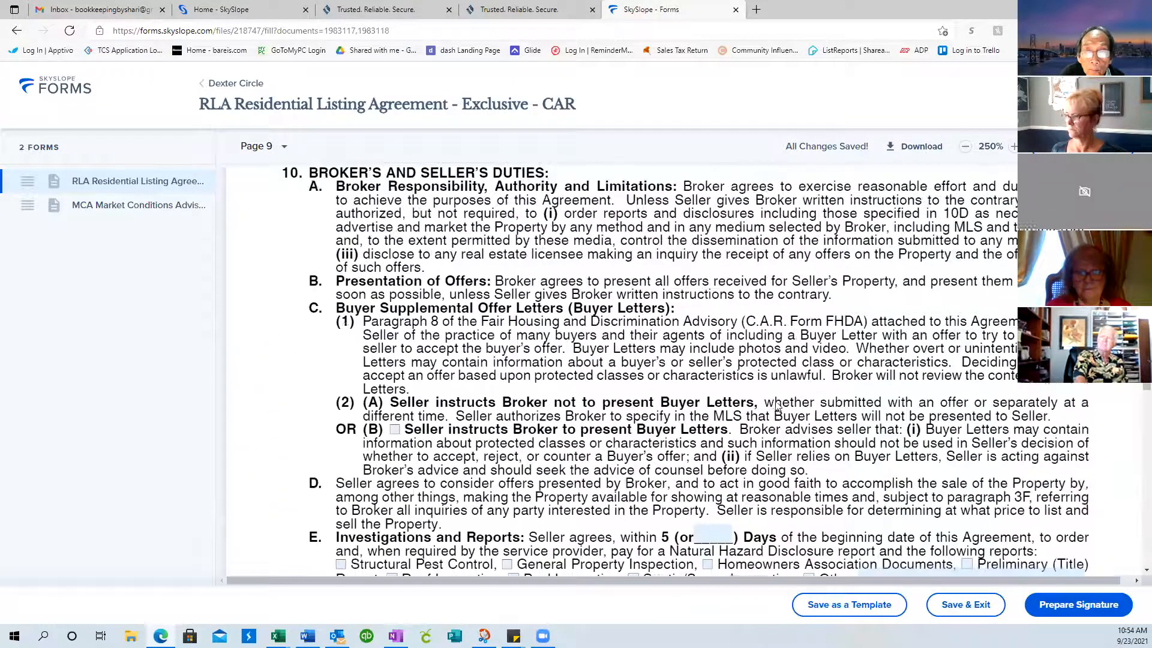
scroll(777, 406, down, 1)
scroll(778, 406, down, 1)
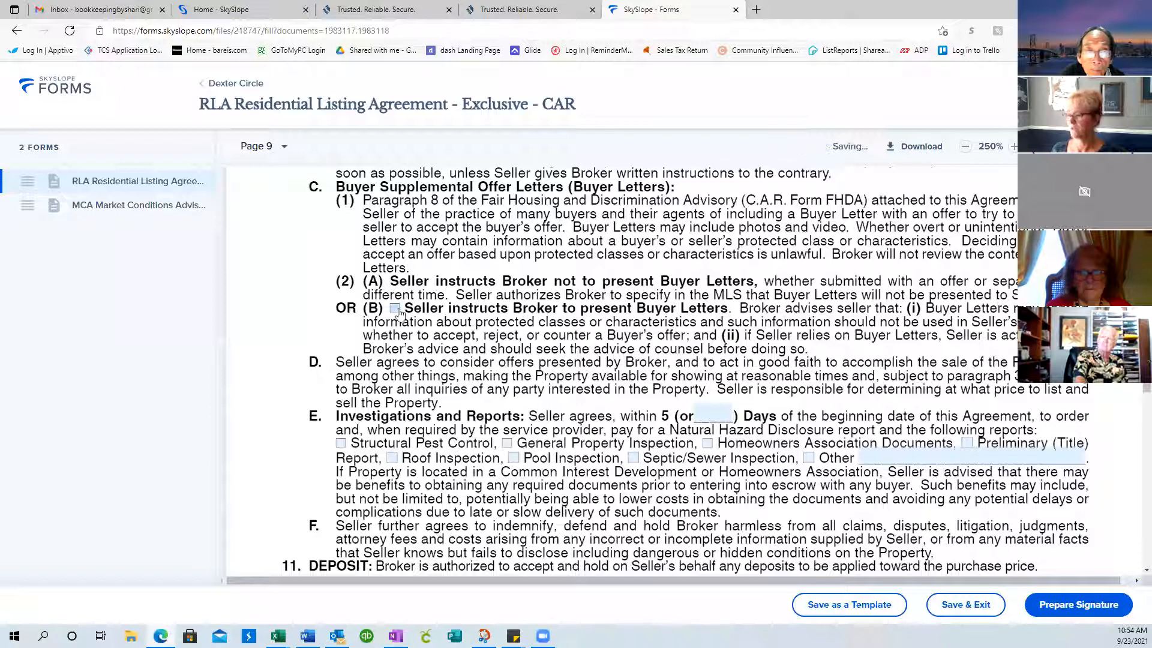
scroll(658, 334, down, 3)
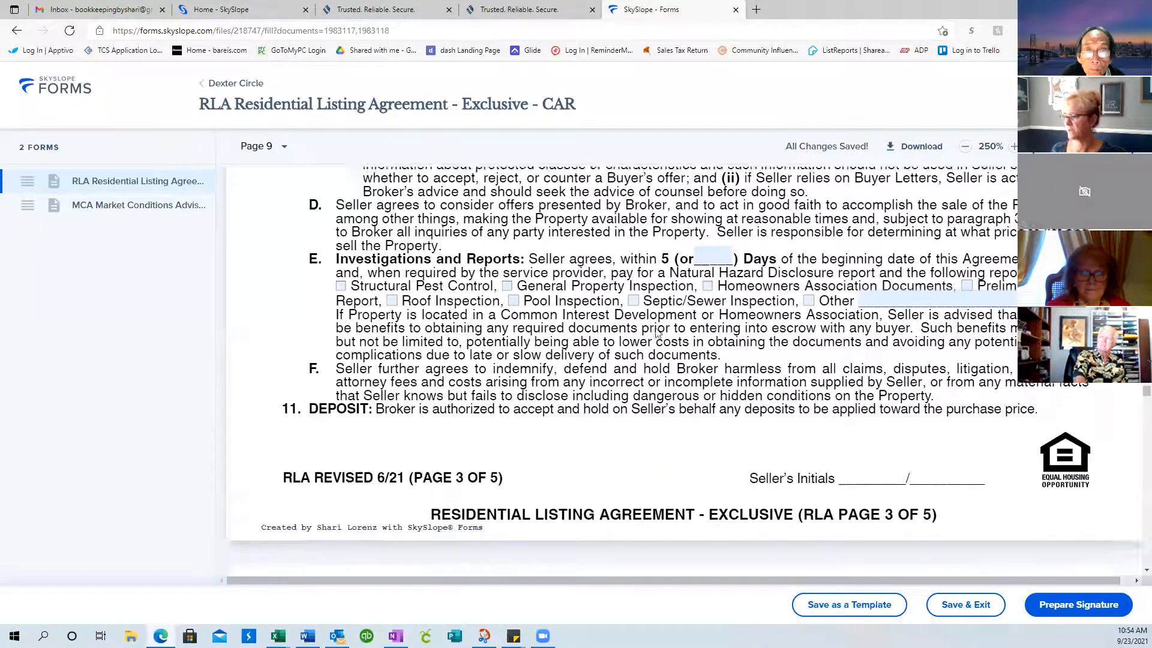
scroll(658, 334, down, 8)
scroll(659, 333, down, 15)
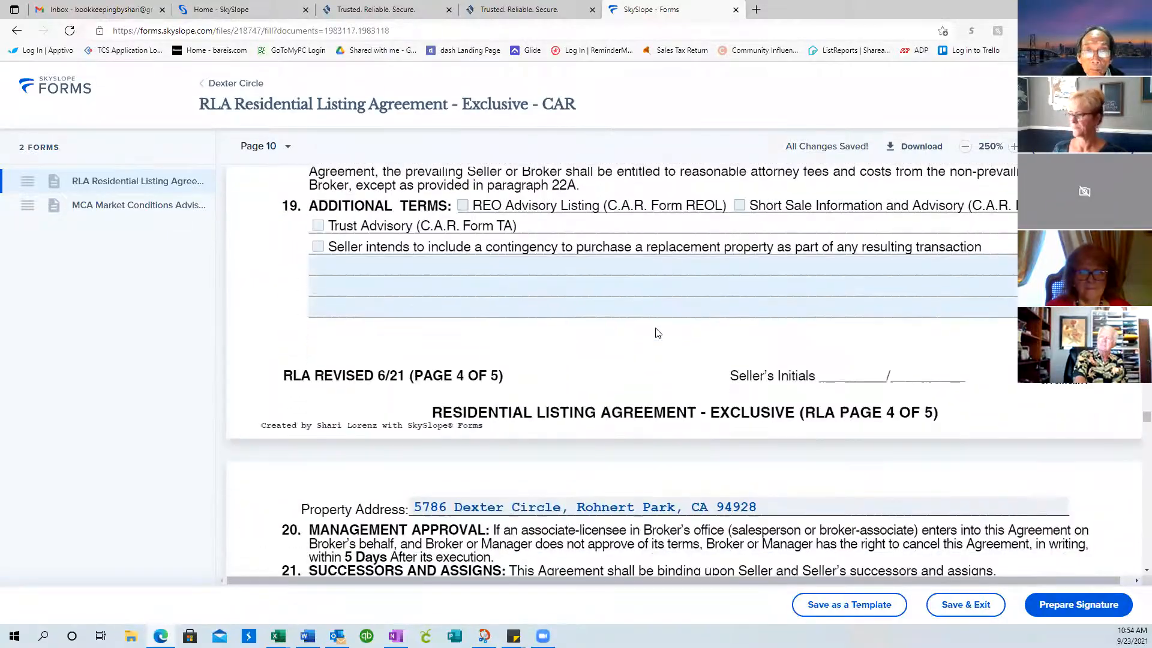
scroll(654, 330, up, 5)
scroll(630, 342, down, 7)
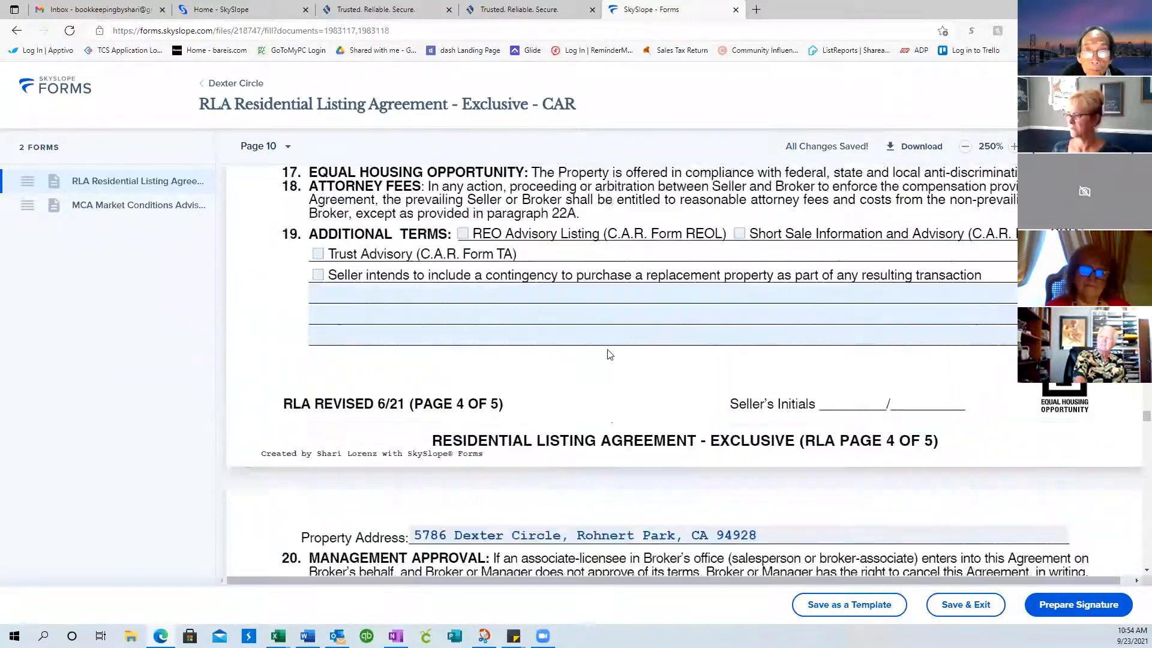
scroll(610, 354, down, 16)
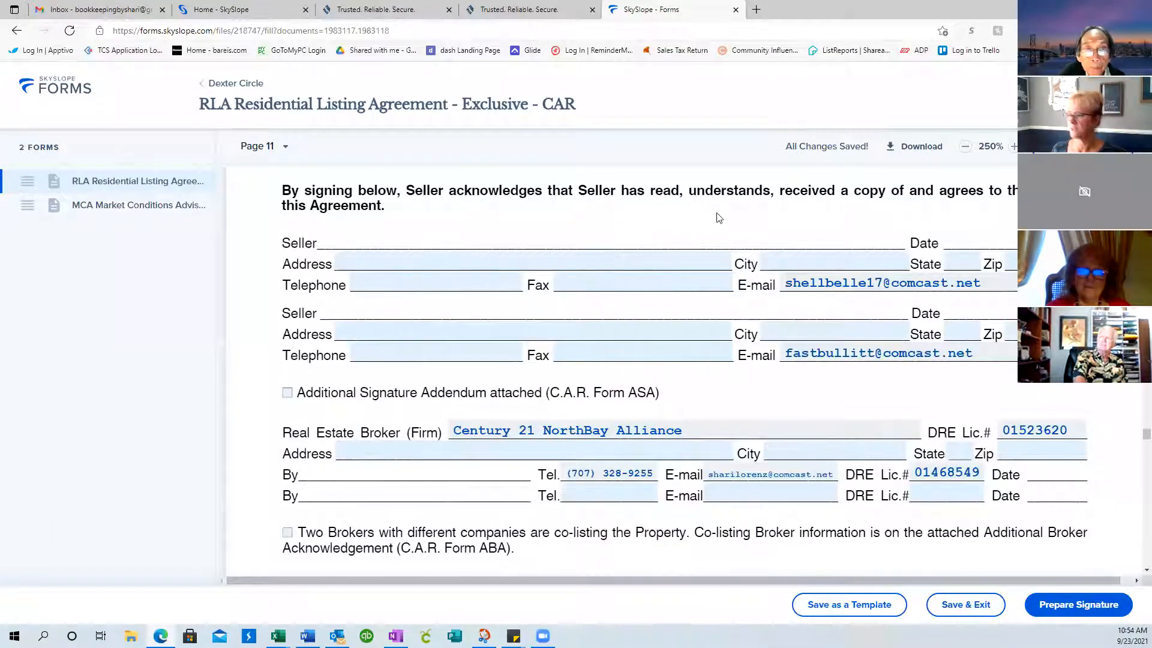
scroll(720, 218, up, 1)
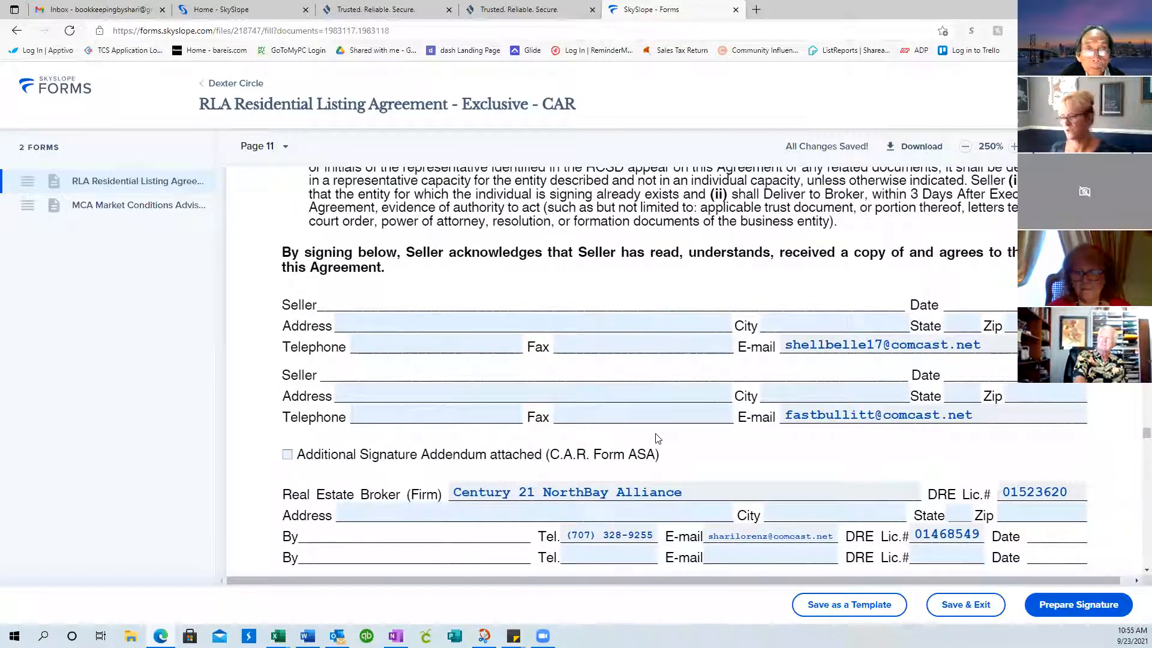
Enter the brokerage's office street, city, state, postal code and county, then save
click(425, 514)
scroll(425, 515, down, 1)
text(6601 Commerce)
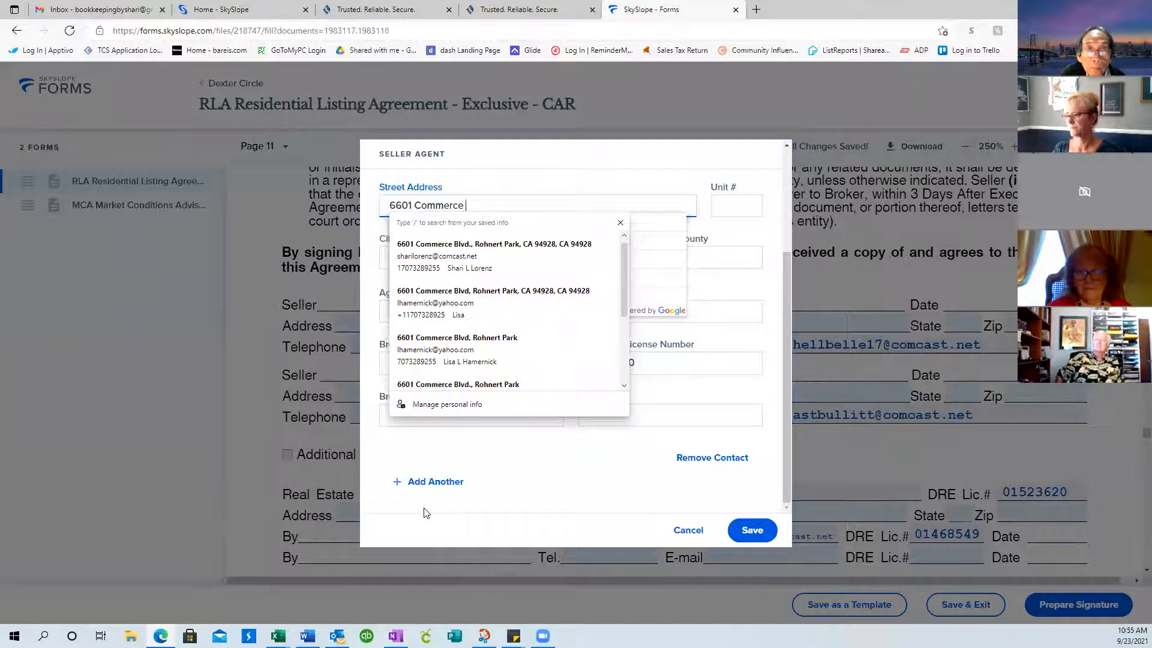
key(Tab)
key(Tab)
text(Rohnert Park)
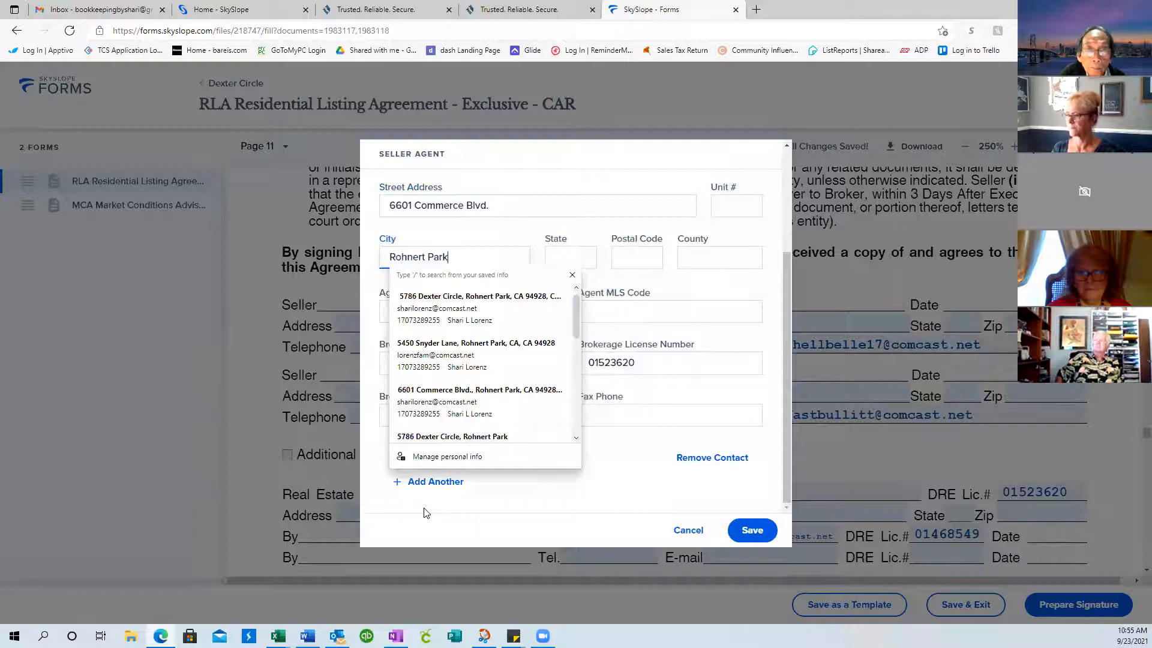
key(Tab)
text(CA)
key(Tab)
text(28)
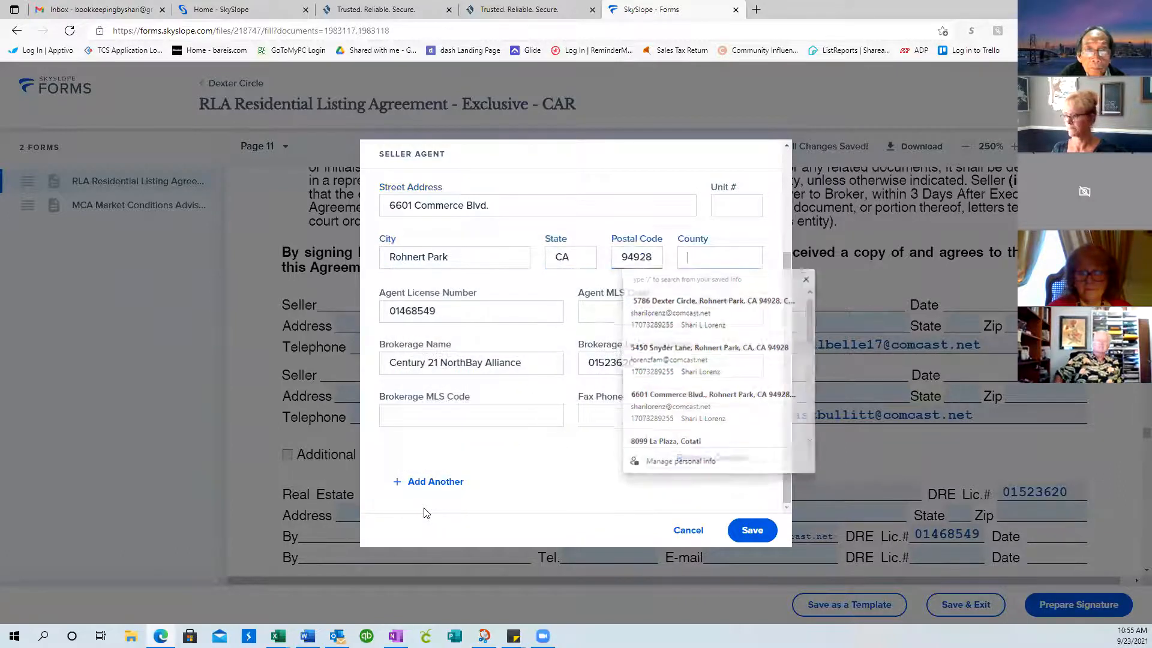
key(Tab)
text(S)
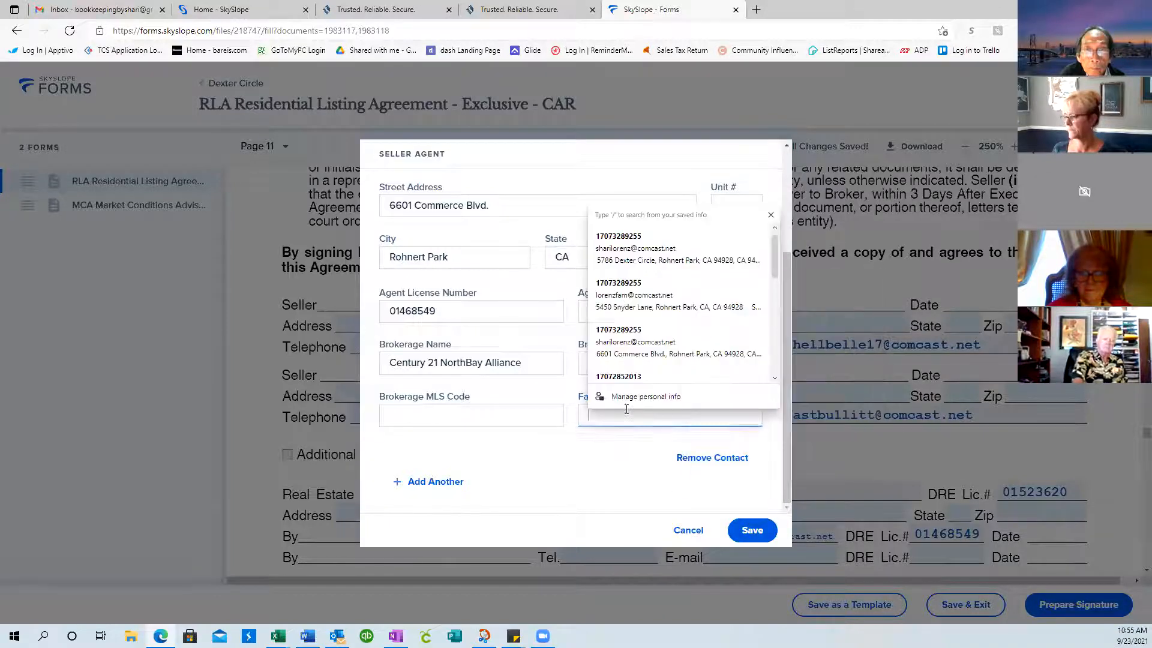
click(753, 530)
scroll(805, 431, down, 3)
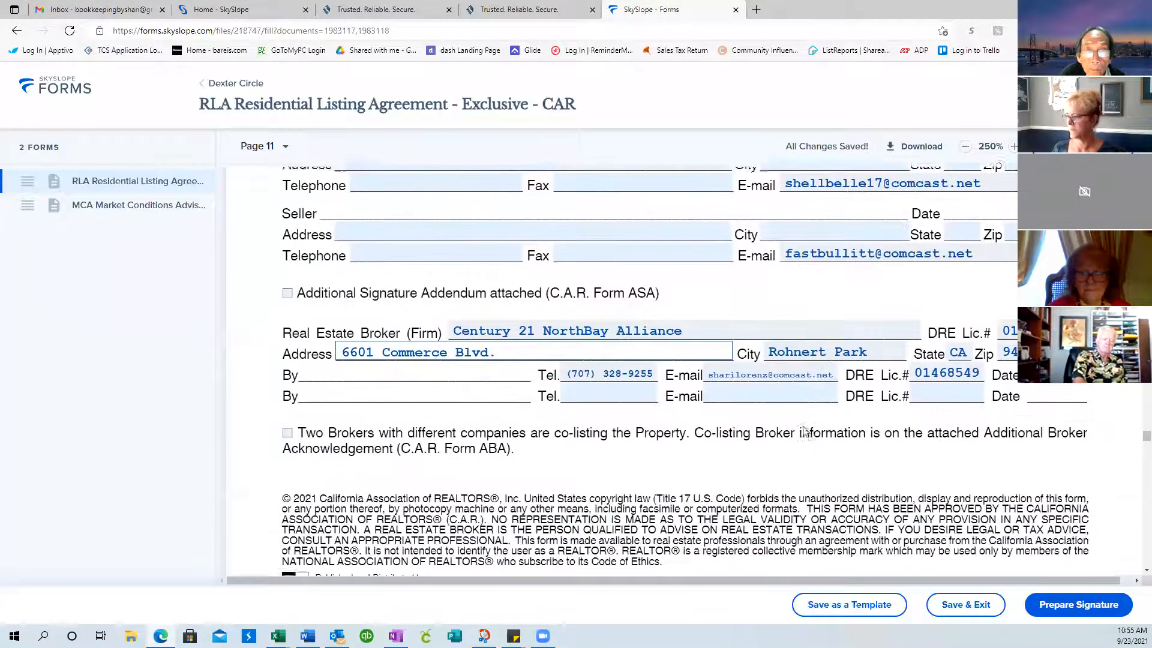
scroll(806, 431, down, 2)
scroll(805, 431, down, 10)
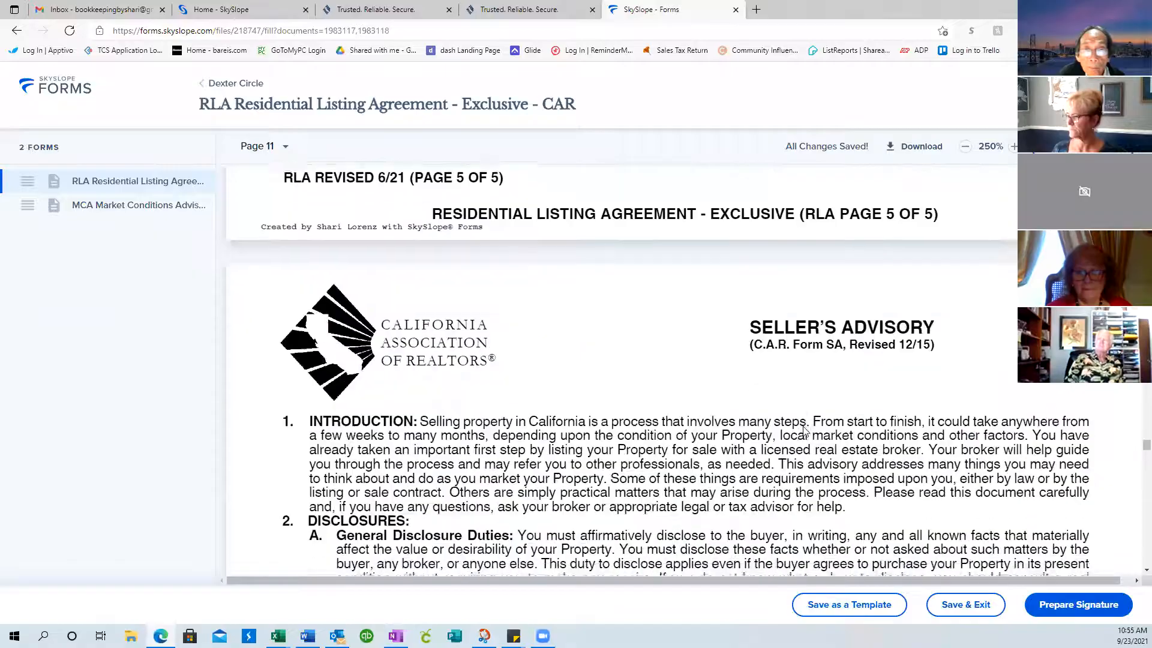
scroll(806, 431, down, 10)
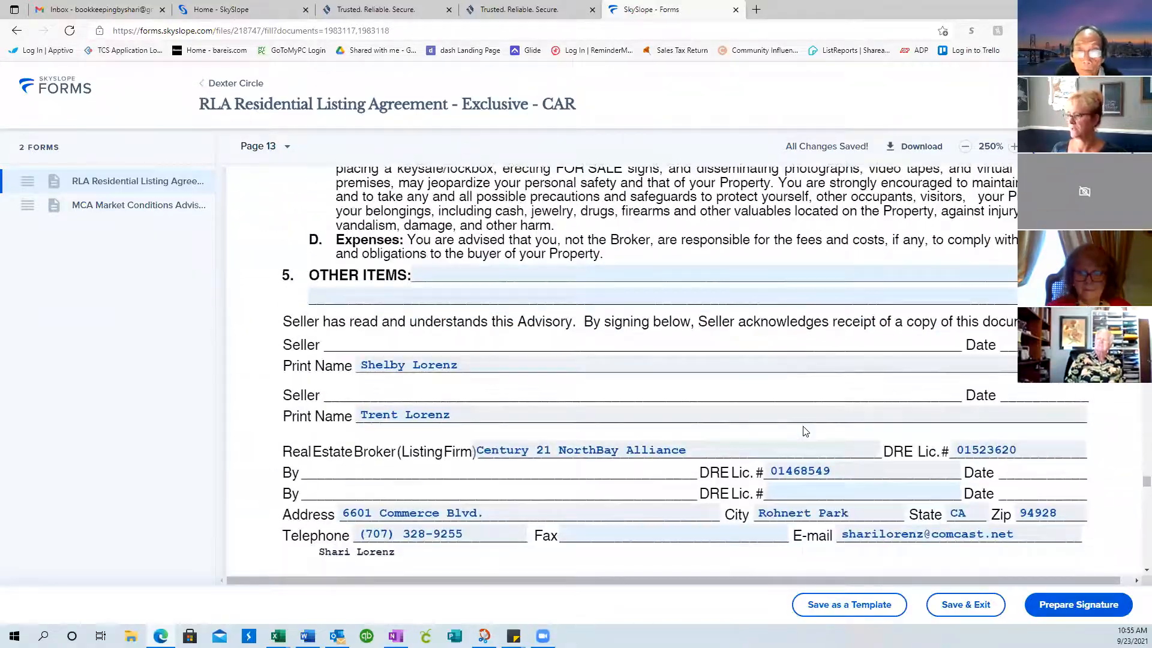
scroll(805, 431, down, 1)
scroll(804, 445, down, 10)
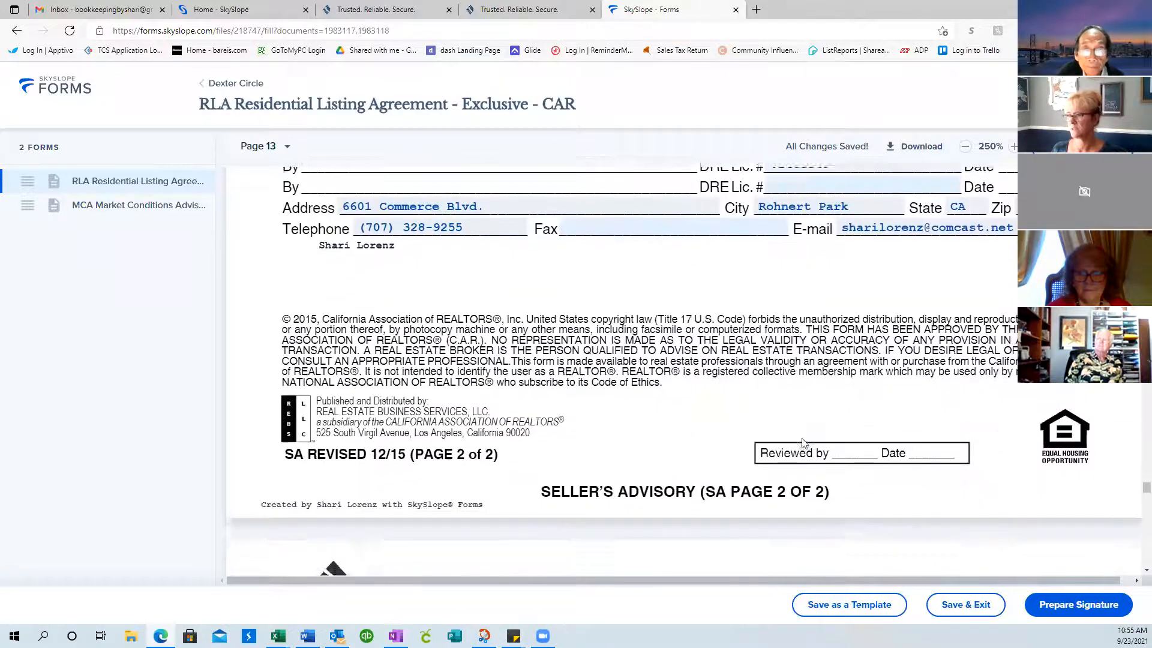
scroll(804, 444, down, 8)
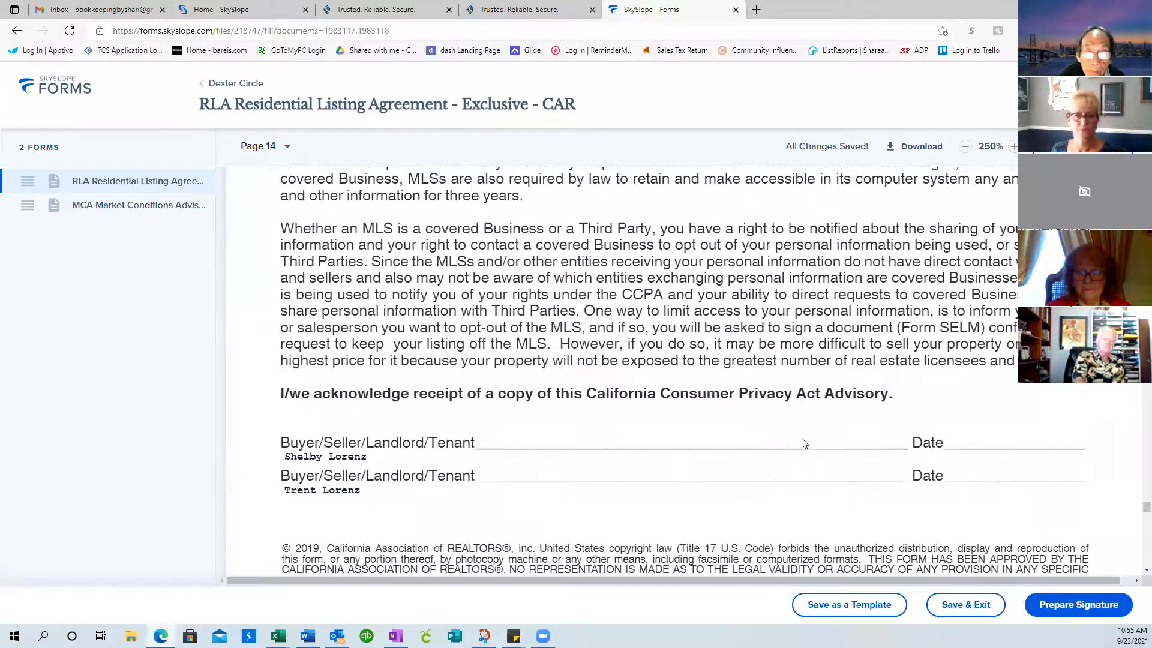
scroll(805, 444, down, 2)
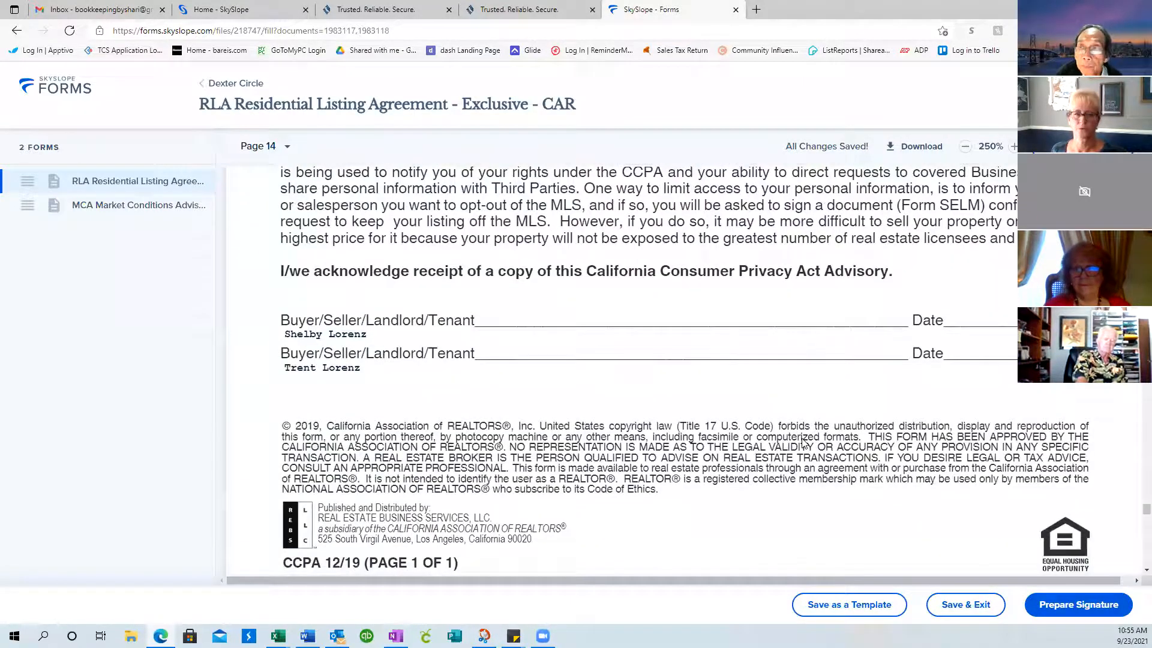
scroll(804, 444, up, 4)
scroll(804, 444, up, 6)
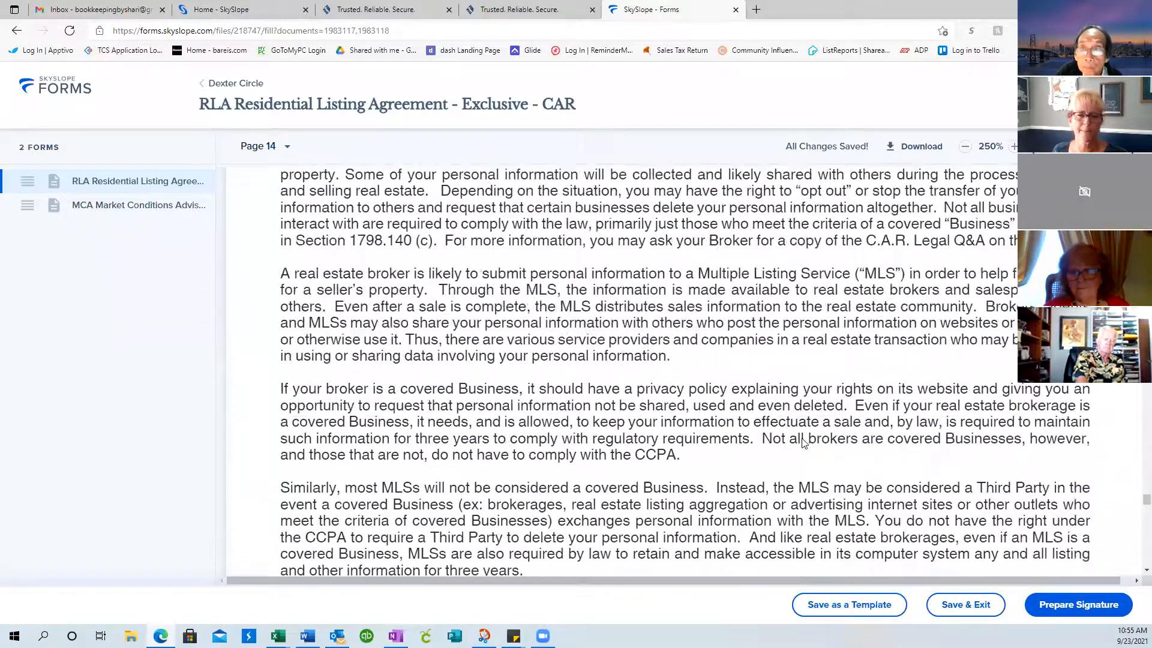
scroll(803, 442, up, 10)
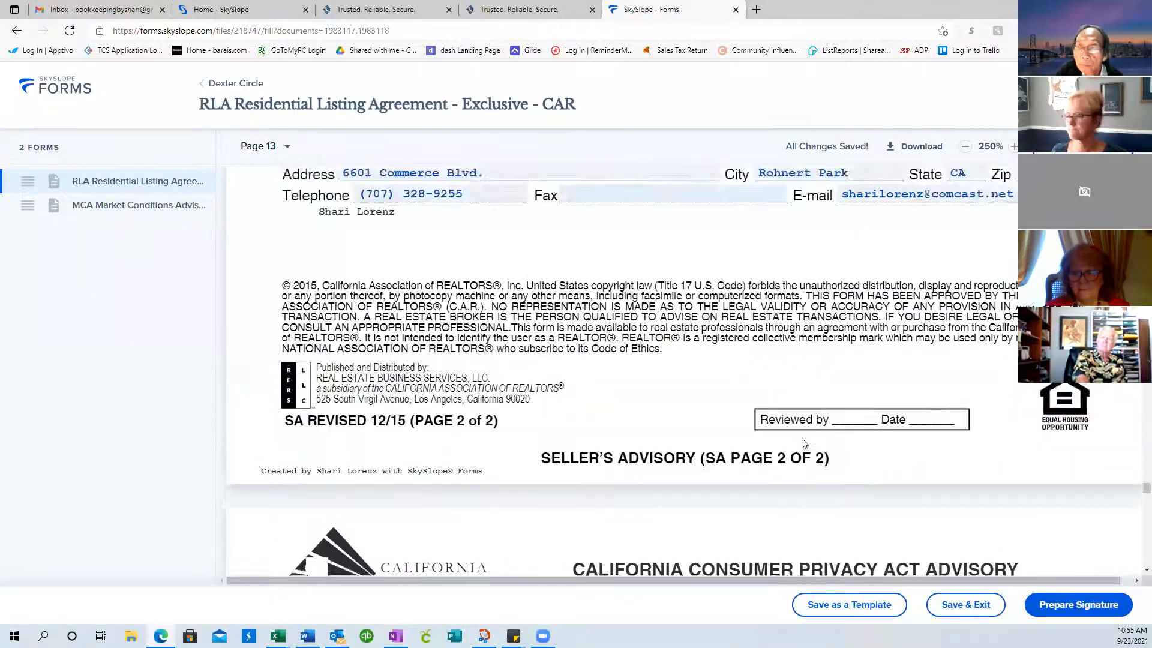
scroll(802, 443, up, 15)
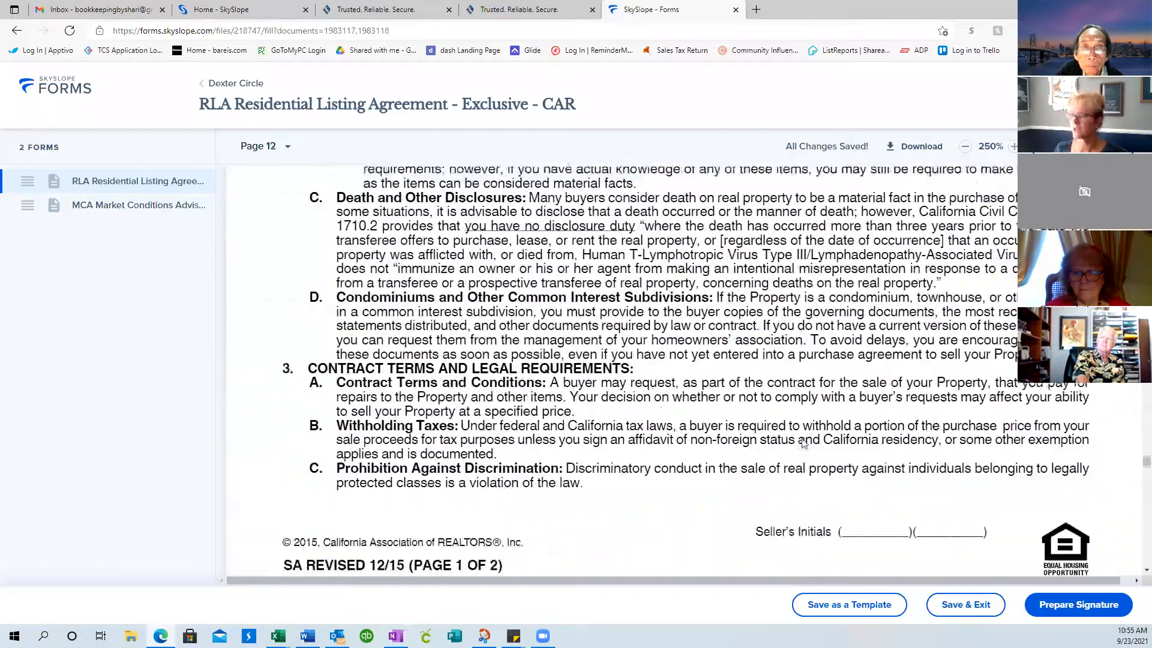
scroll(801, 443, up, 10)
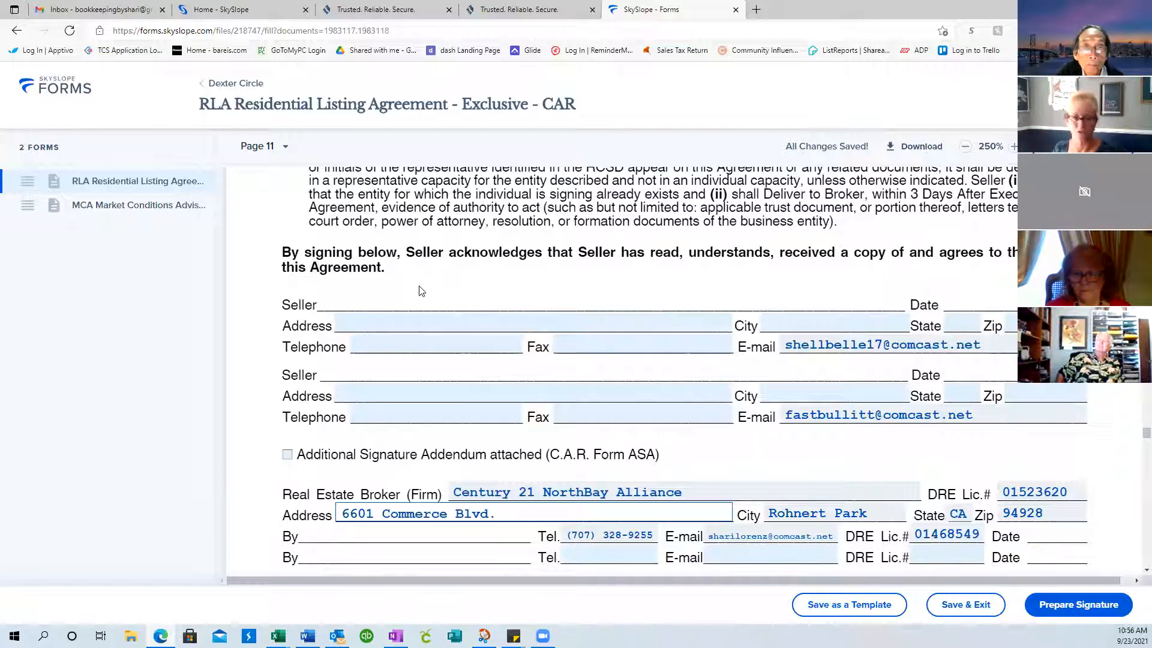
Scroll through the Seller's Advisory and CCPA pages to page 2 of the MCA form
scroll(592, 299, down, 15)
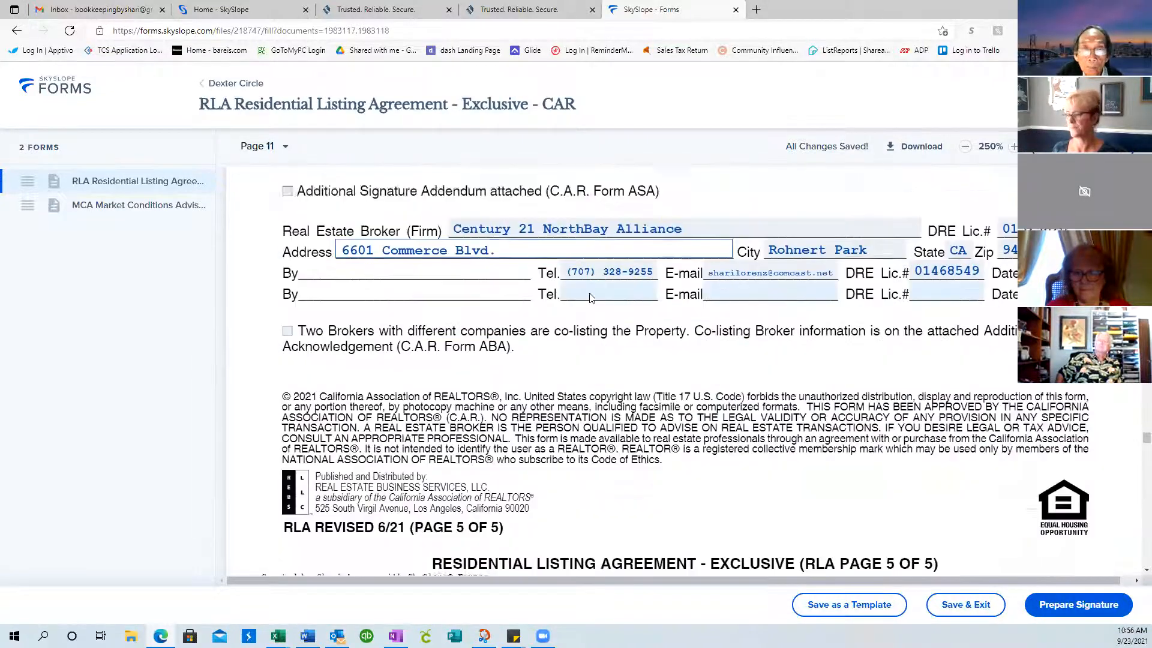
scroll(592, 298, down, 15)
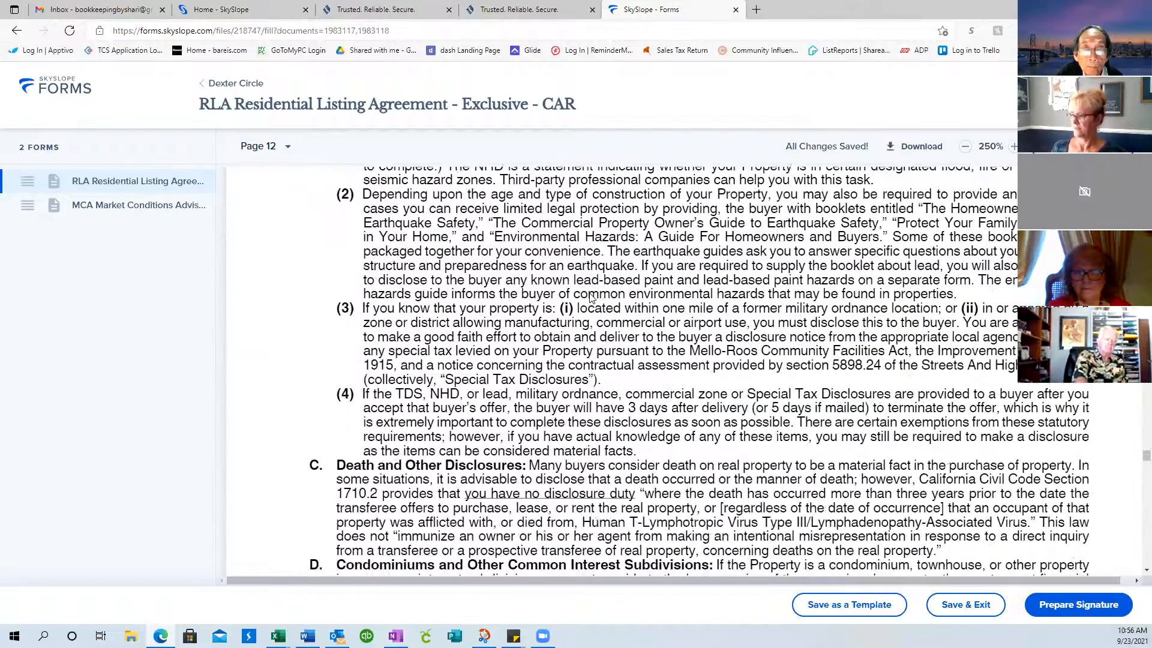
scroll(592, 298, down, 15)
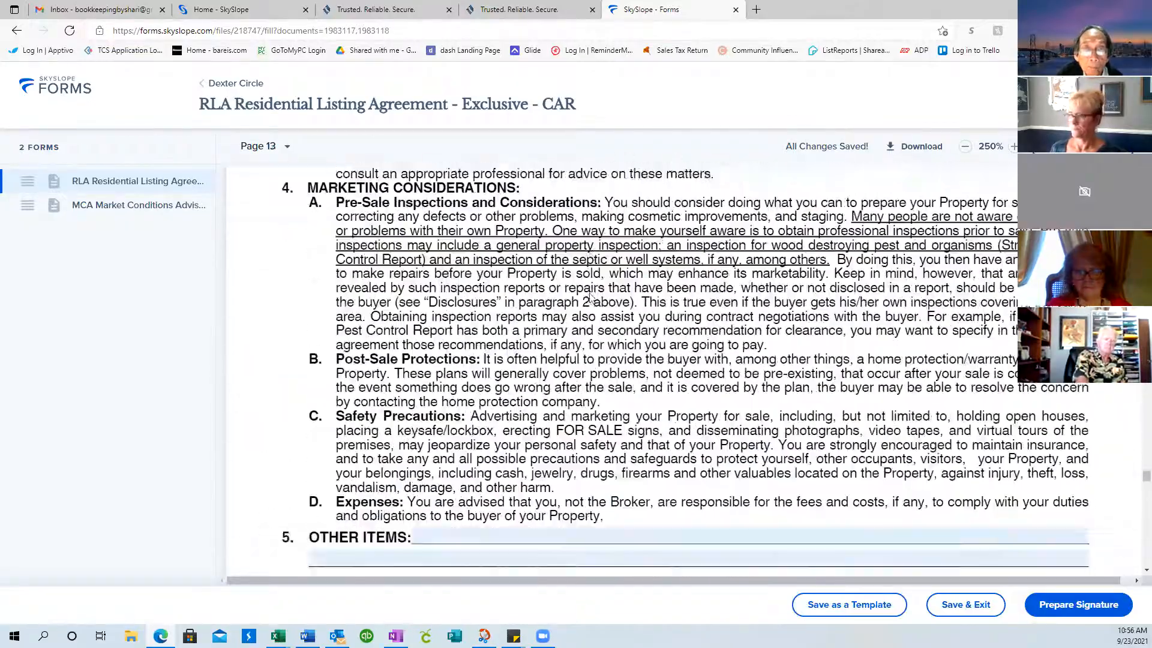
scroll(592, 298, down, 15)
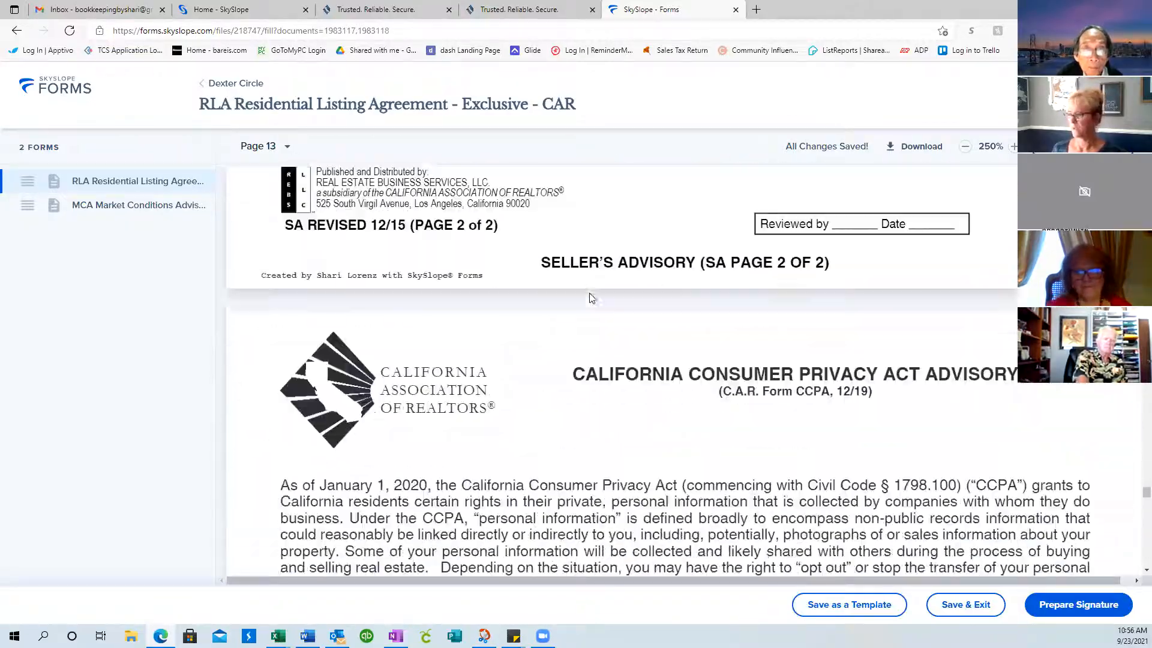
scroll(592, 298, down, 15)
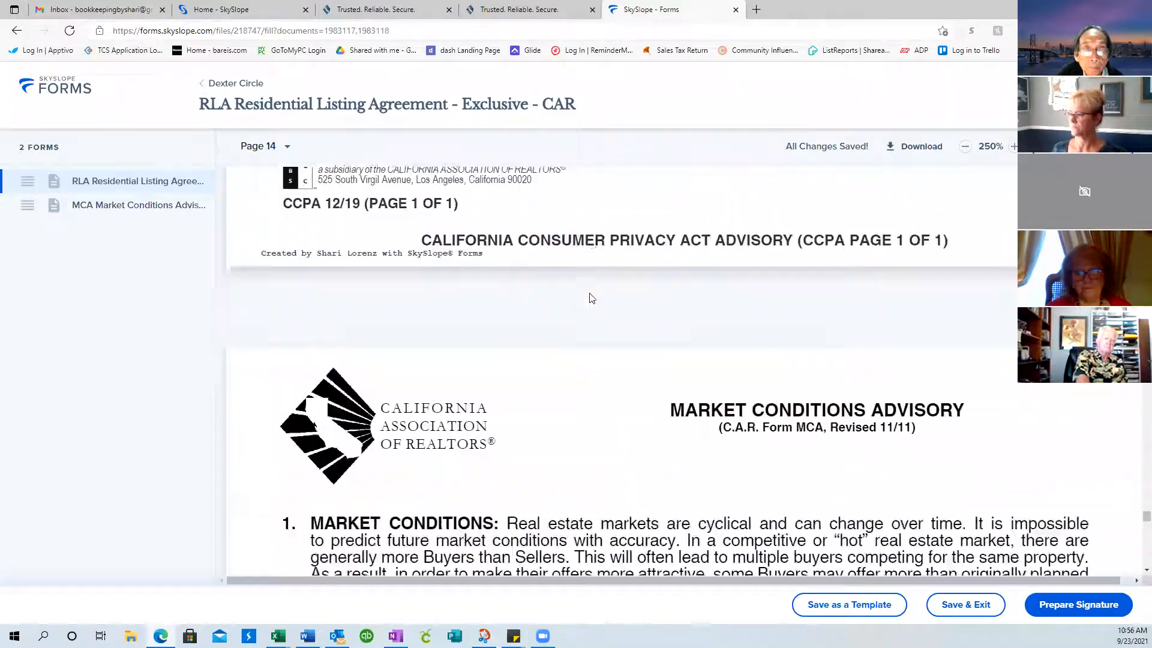
scroll(590, 297, up, 3)
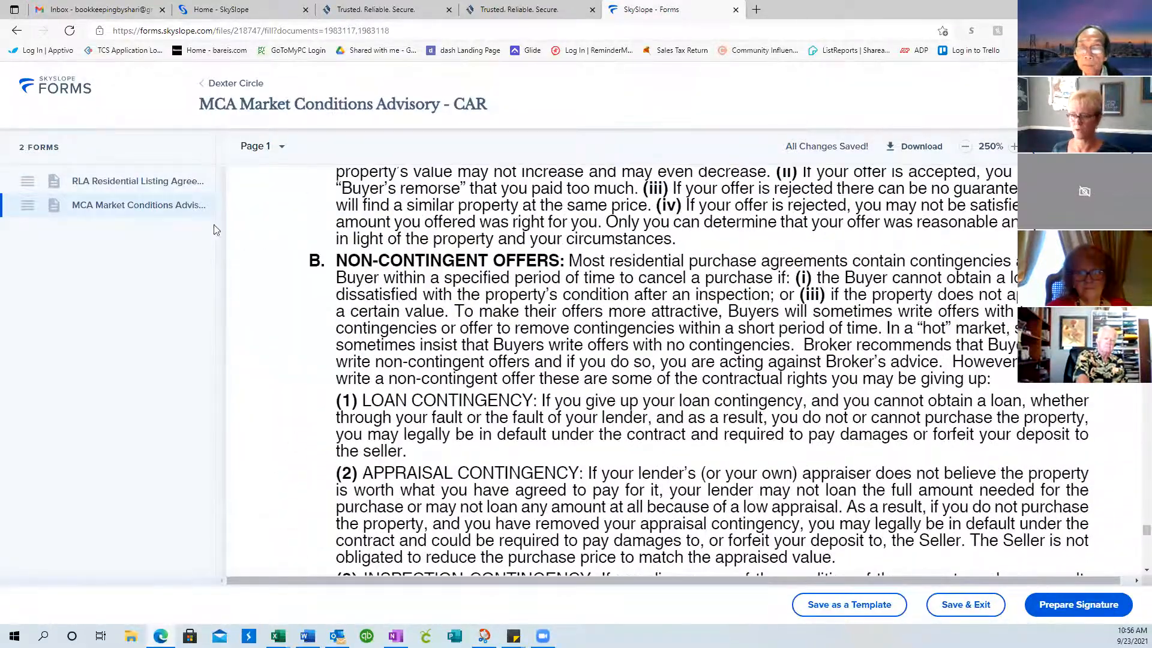
scroll(631, 251, down, 15)
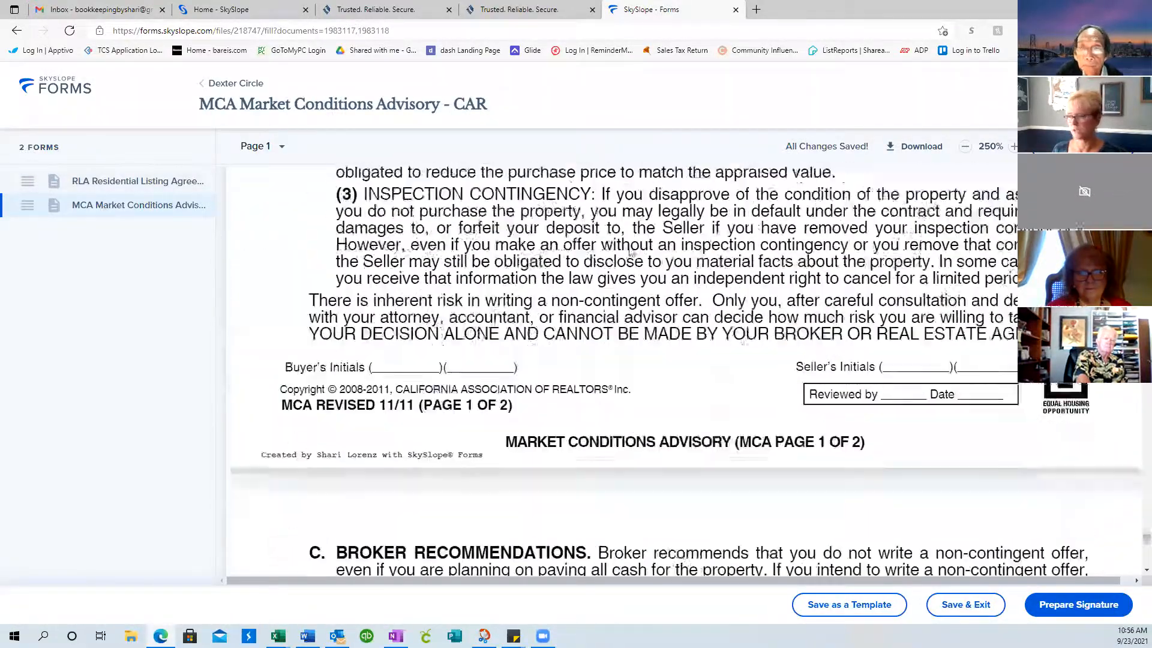
scroll(630, 251, down, 3)
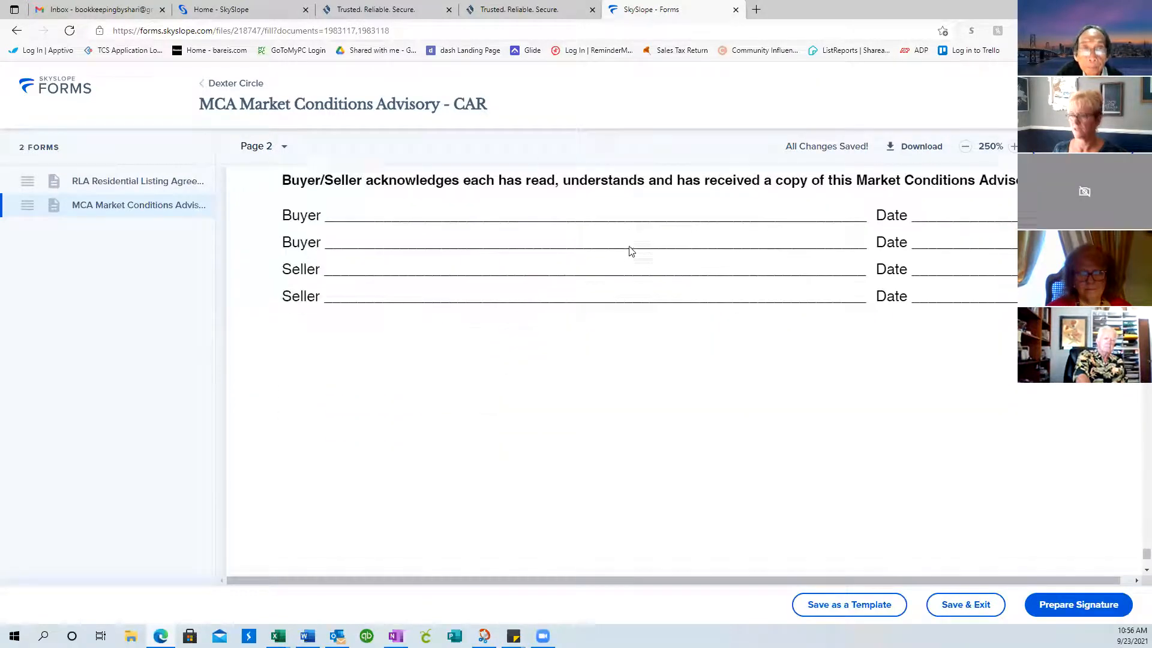
scroll(624, 207, up, 1)
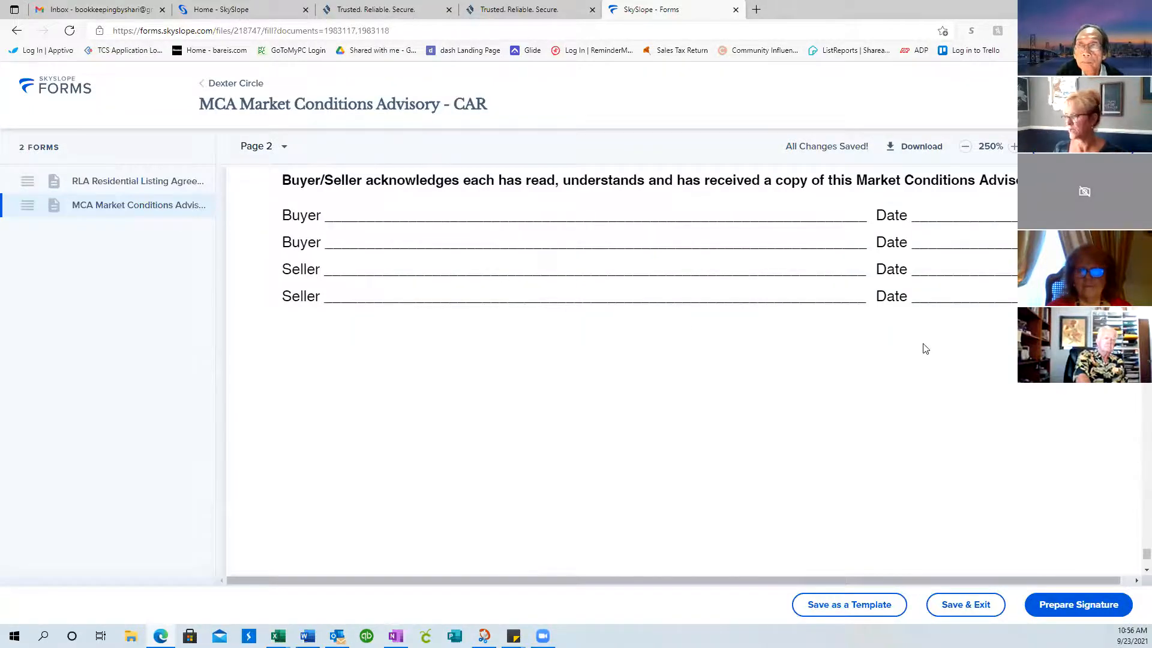
scroll(926, 349, down, 3)
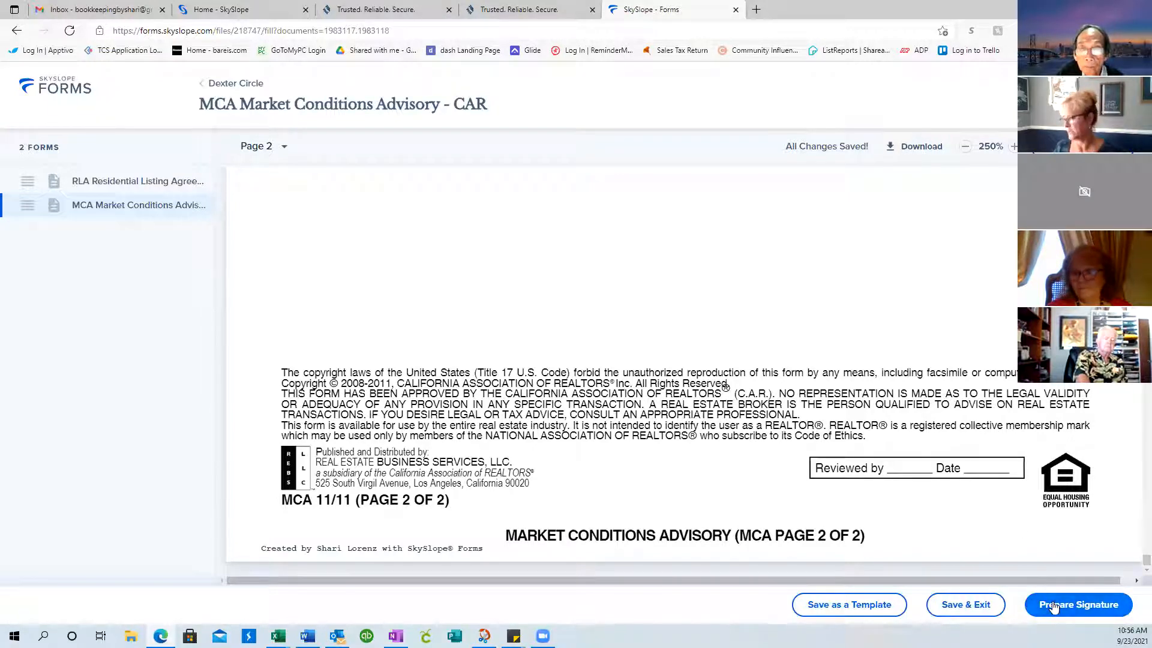
Prepare the signature envelope with the Seller Agent set to Needs to sign alongside both sellers
click(1078, 605)
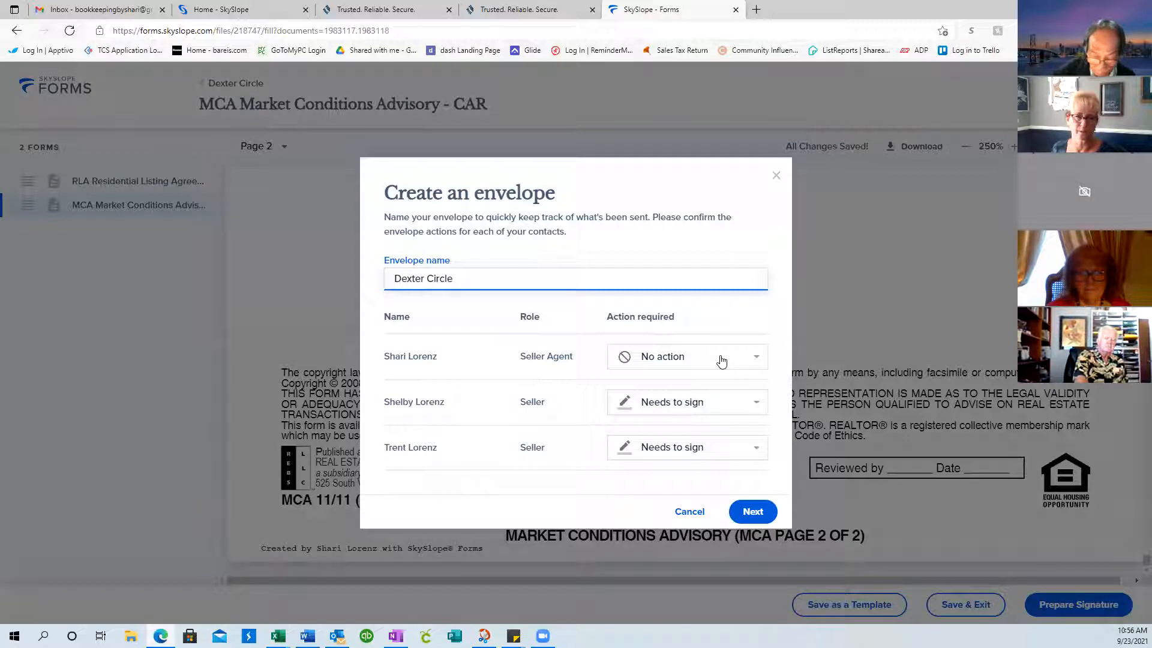
click(752, 362)
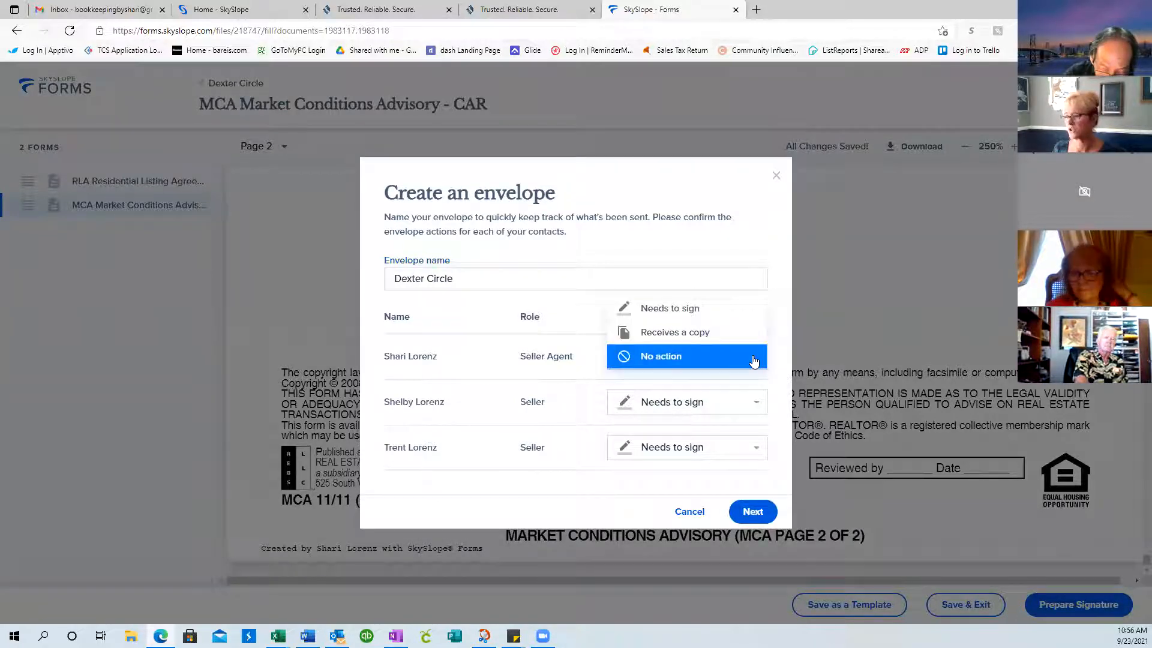
click(652, 308)
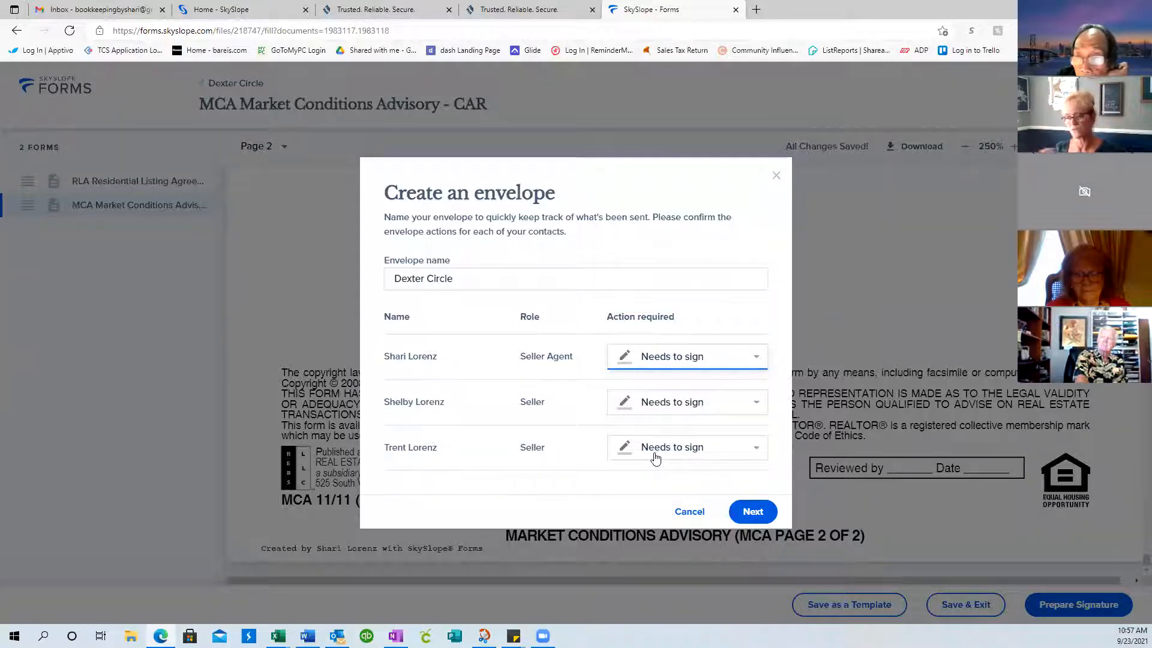
click(750, 520)
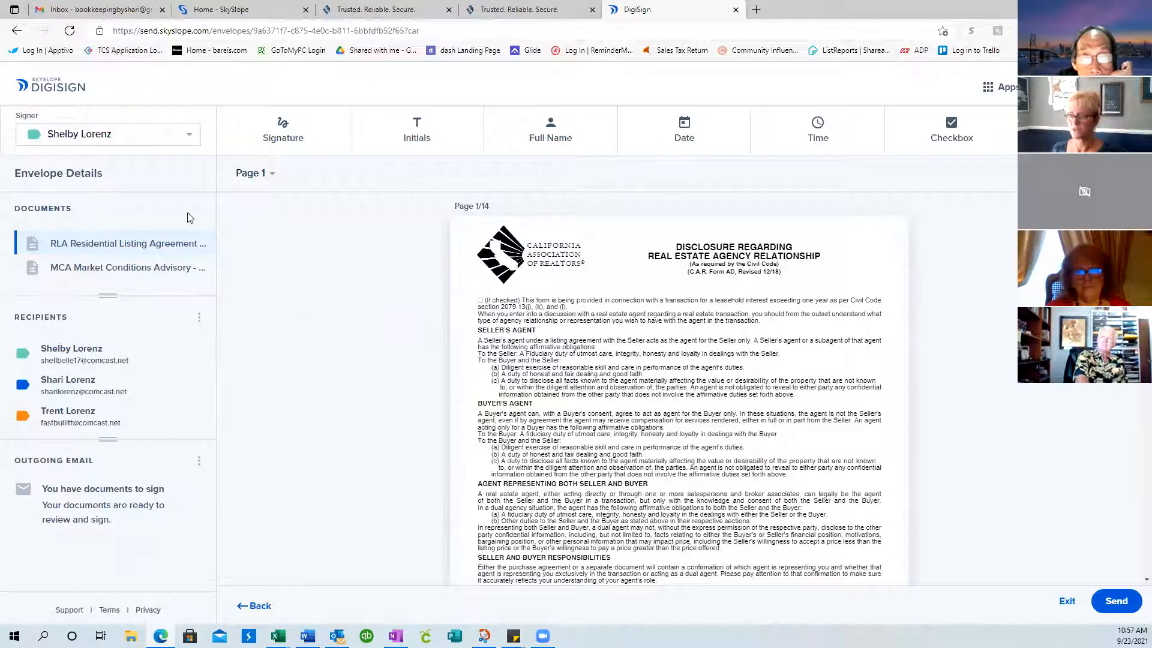
Review the AD disclosure page's signature and date fields on both seller lines and the broker line
scroll(362, 249, down, 4)
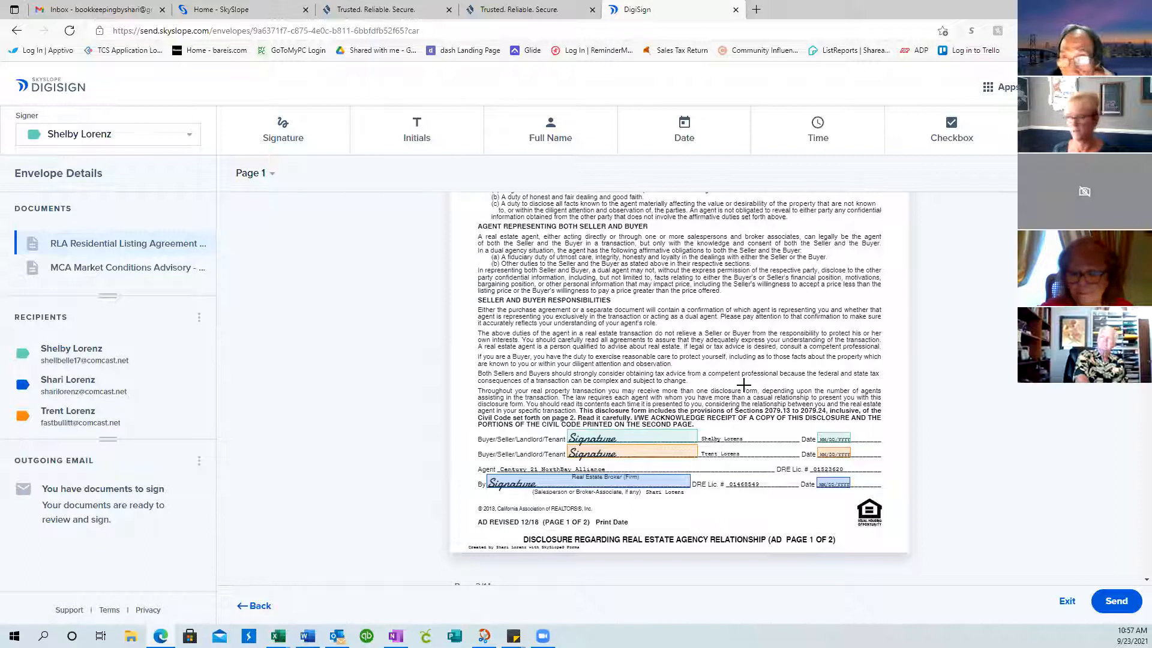
scroll(707, 354, up, 1)
scroll(707, 354, up, 4)
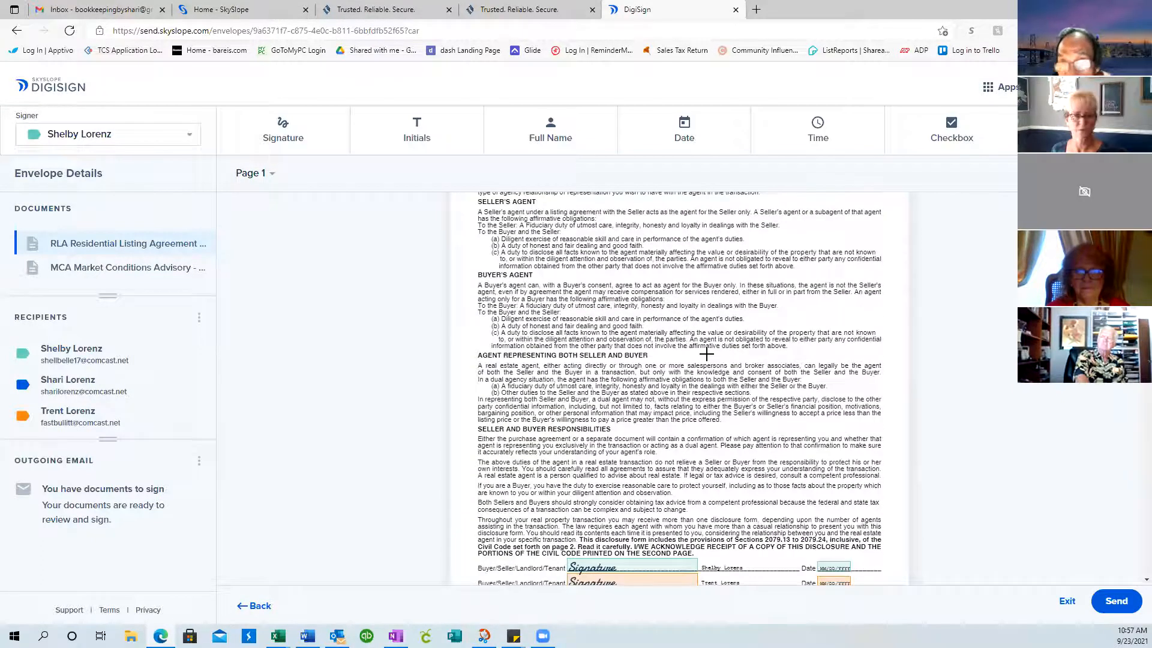
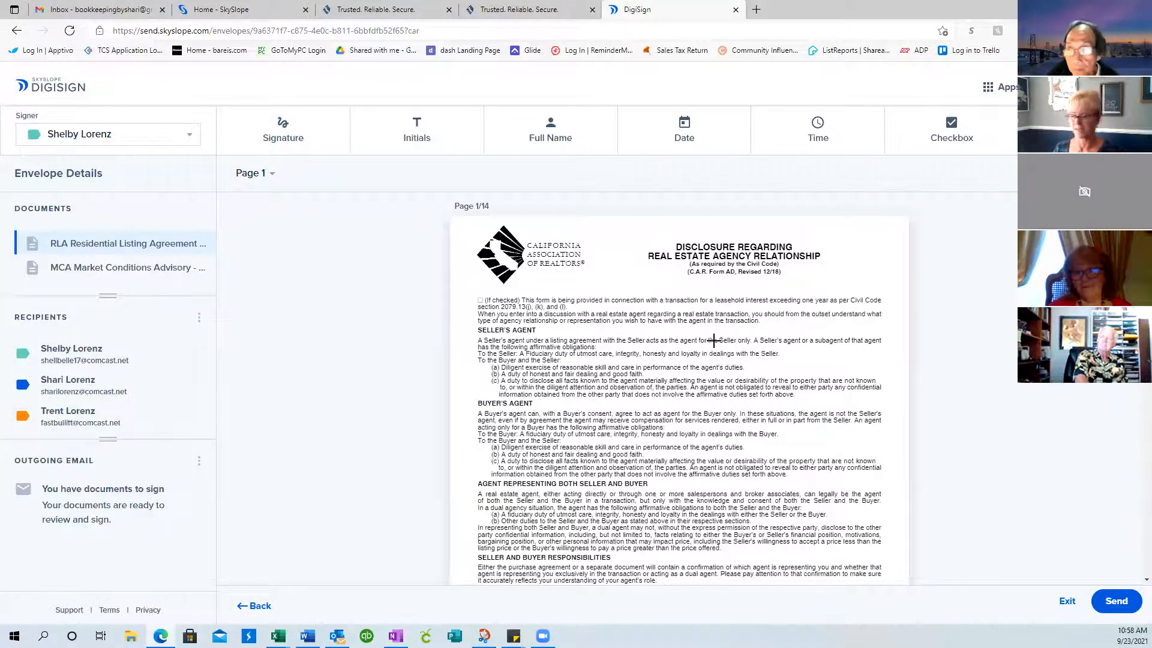
Scroll through envelope pages 1–8, checking the sellers' and broker's signature, initial and date fields
scroll(714, 339, down, 3)
scroll(714, 340, down, 6)
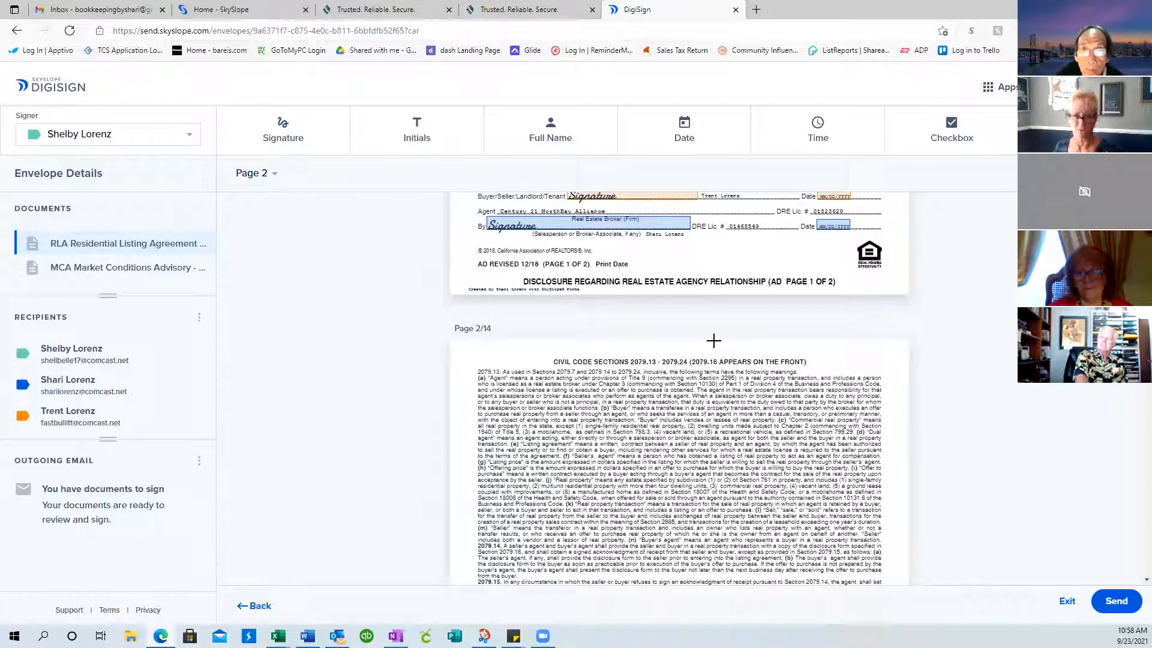
scroll(714, 339, down, 1)
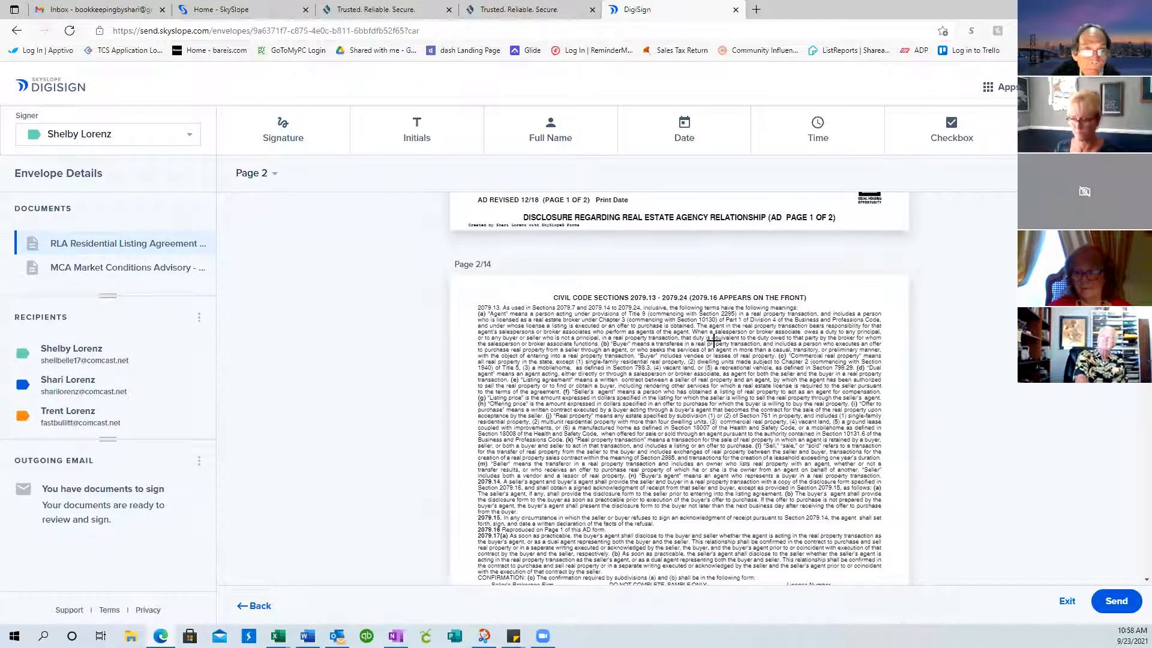
scroll(645, 367, down, 5)
scroll(646, 367, down, 20)
scroll(646, 368, down, 8)
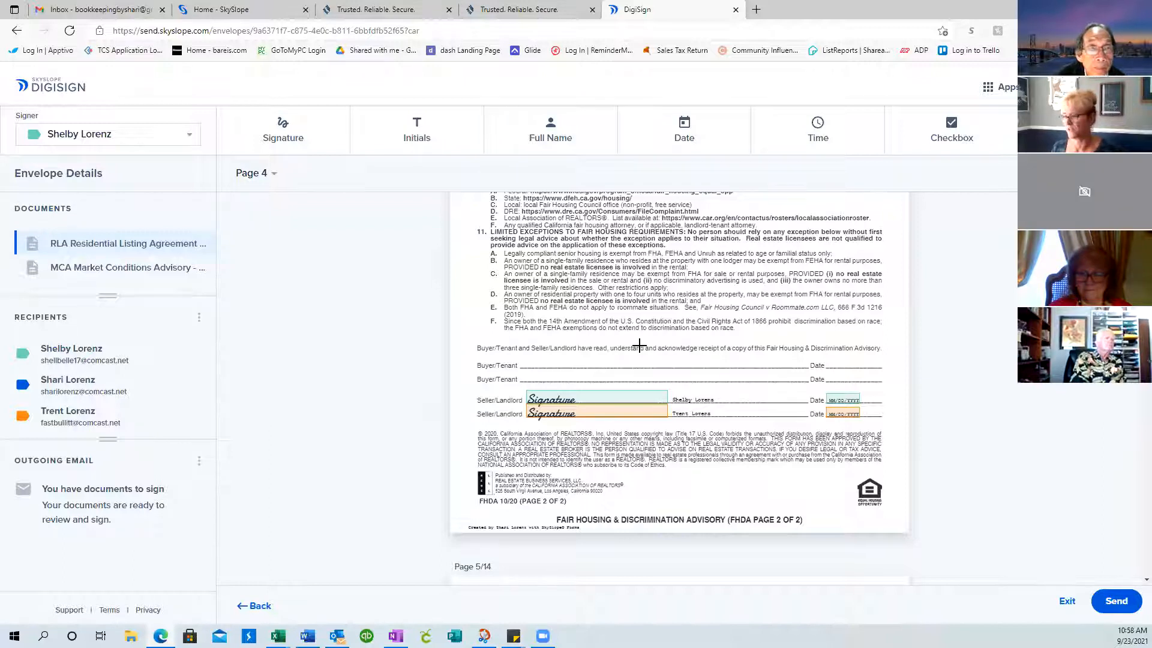
scroll(640, 346, down, 12)
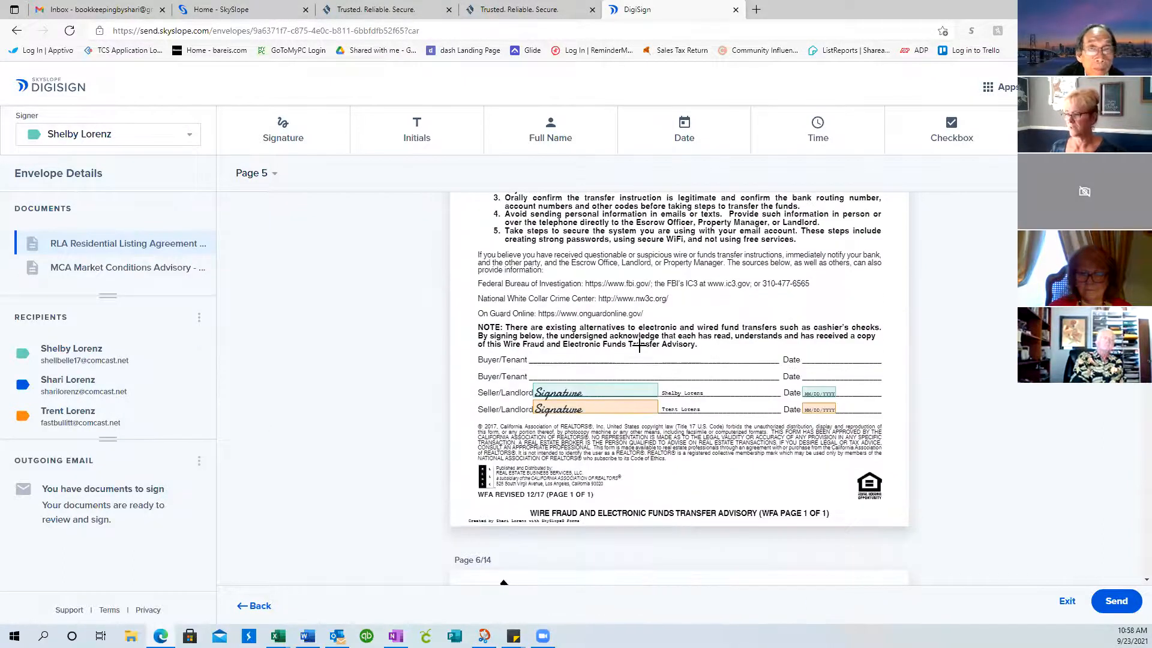
scroll(726, 400, down, 10)
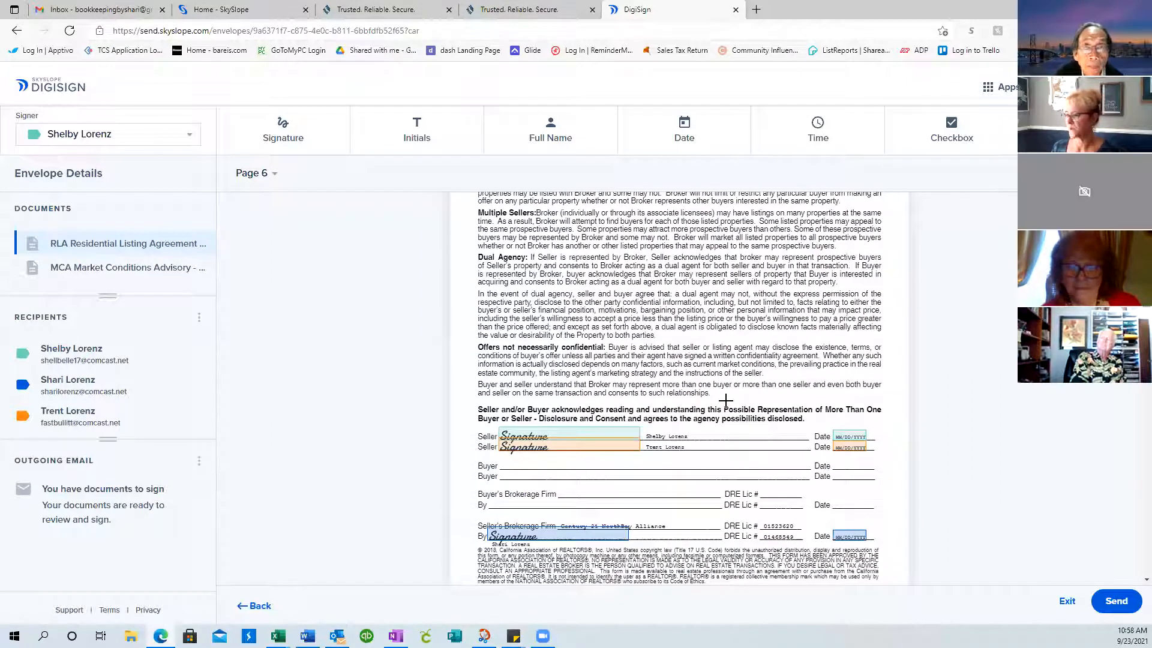
scroll(726, 400, down, 2)
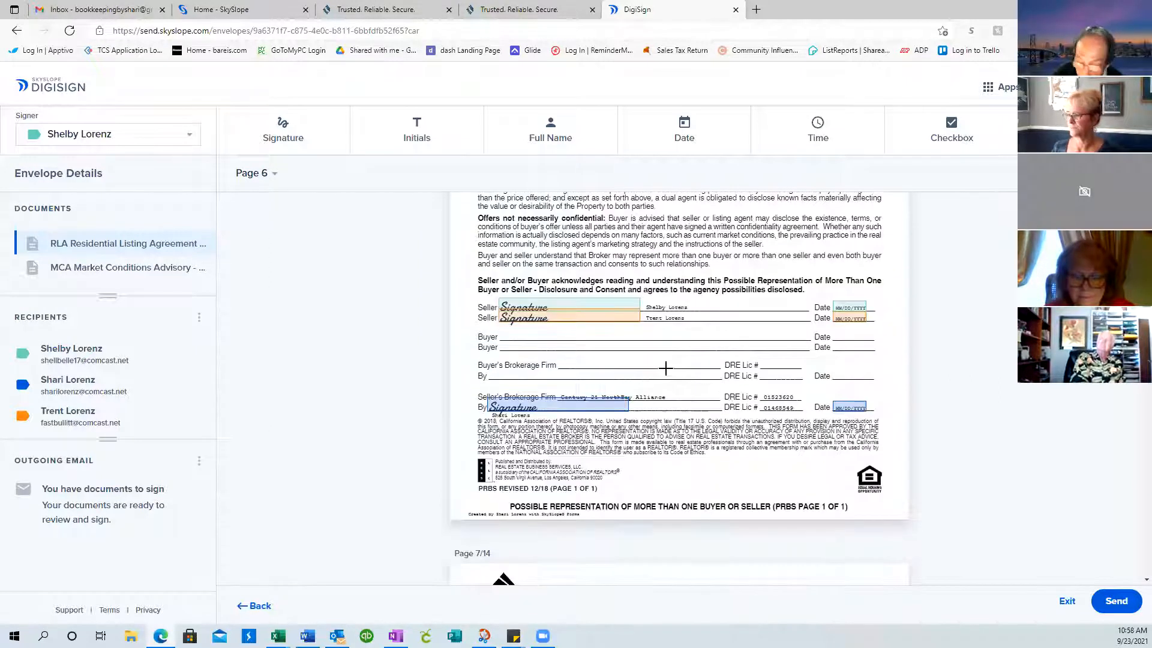
scroll(733, 370, down, 4)
scroll(733, 370, down, 3)
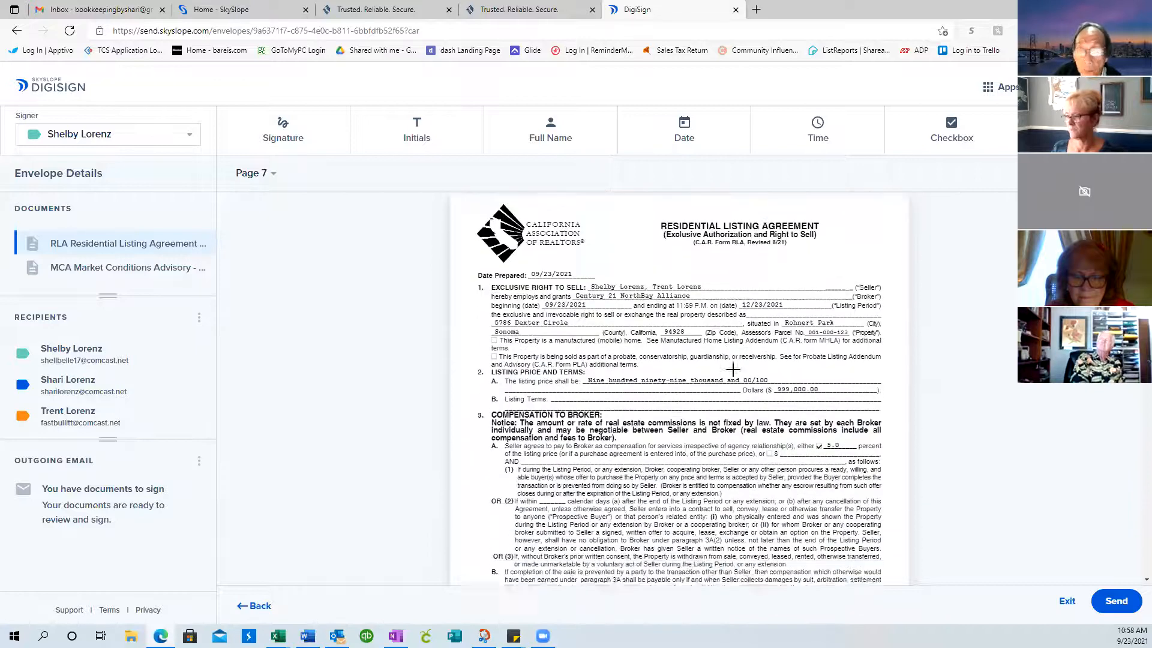
scroll(733, 370, up, 2)
scroll(733, 370, down, 5)
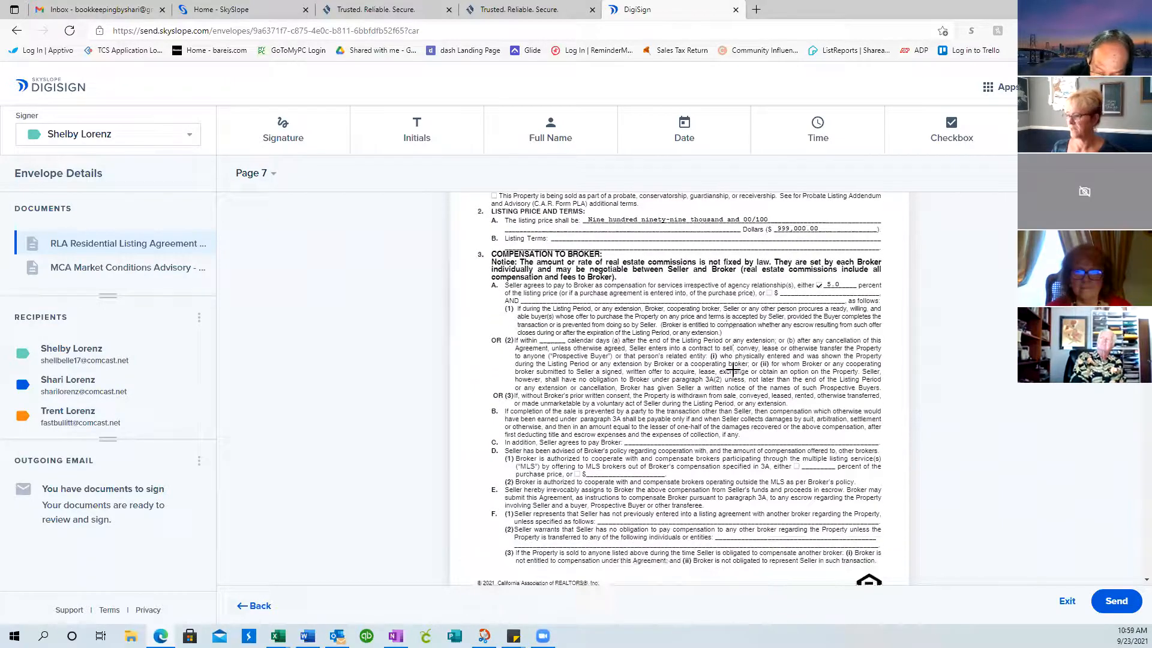
scroll(731, 416, down, 10)
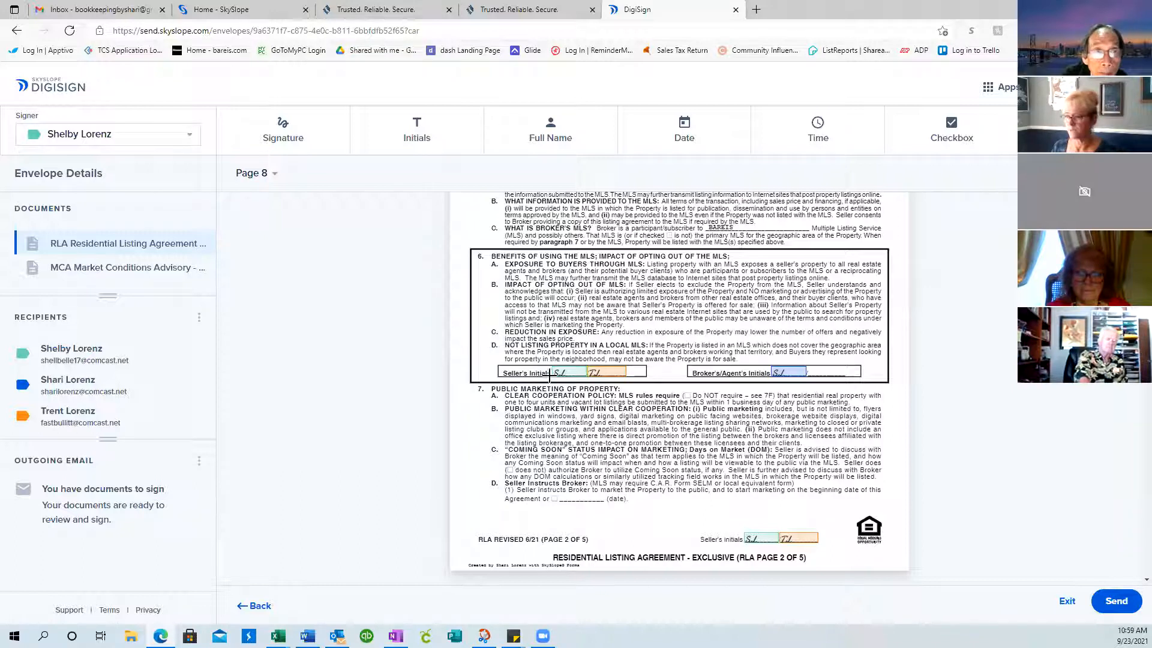
Inspect the Seller's Initials field on page 8, then review pages 9–13 down to the Seller's Advisory
click(565, 375)
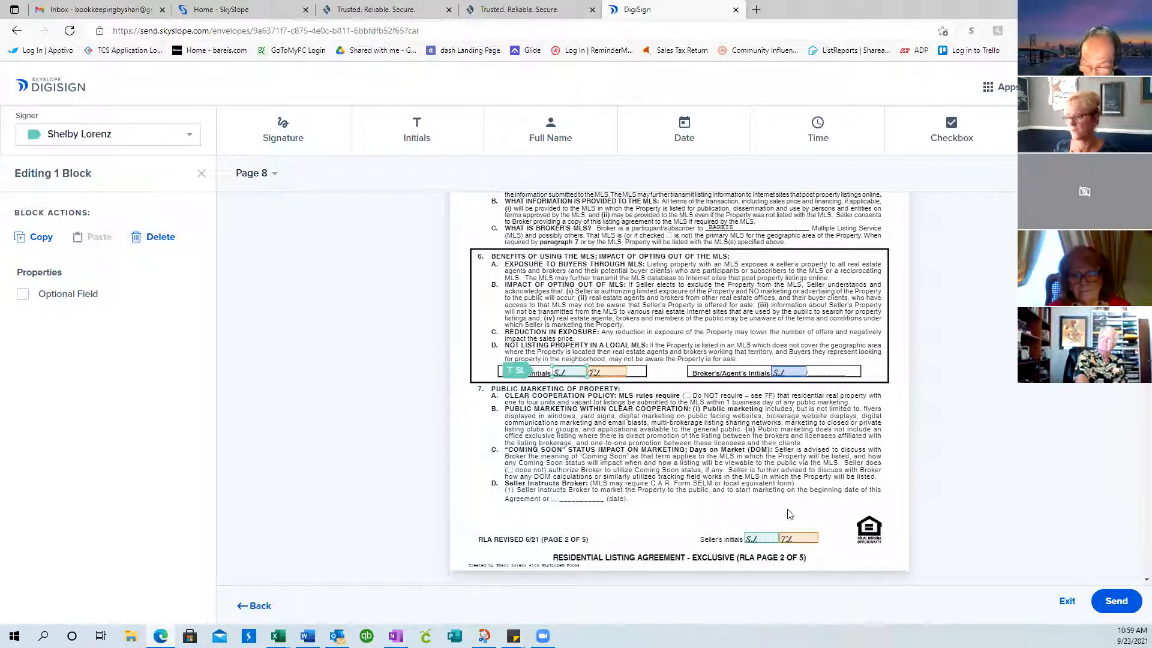
click(916, 435)
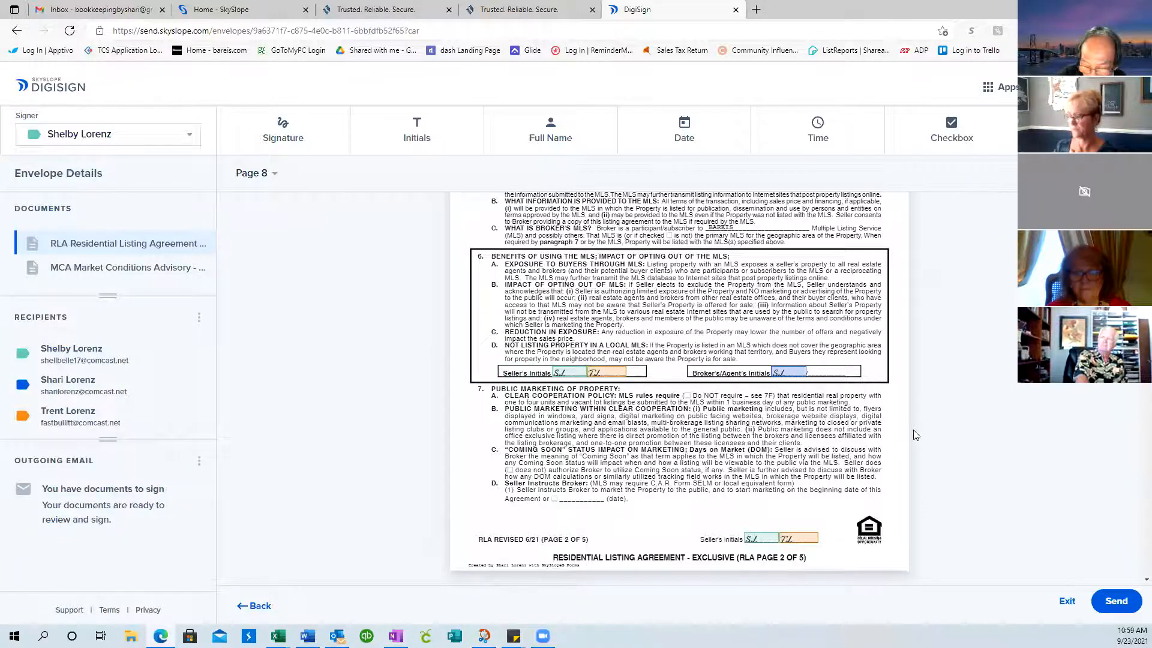
scroll(917, 434, down, 6)
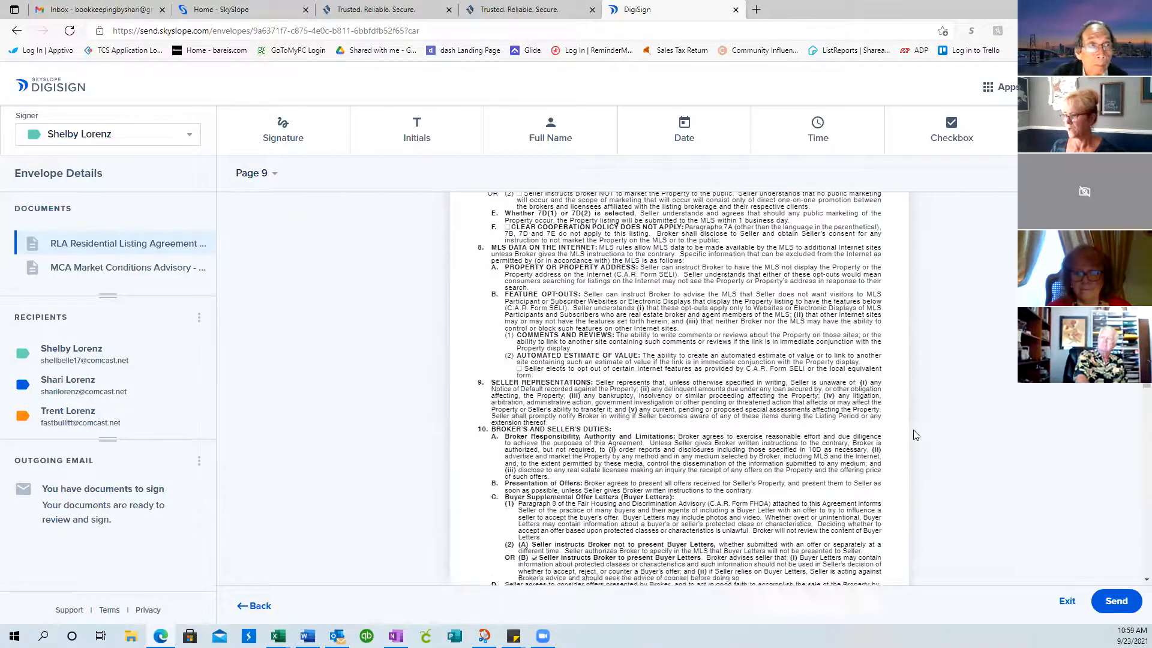
scroll(916, 435, down, 8)
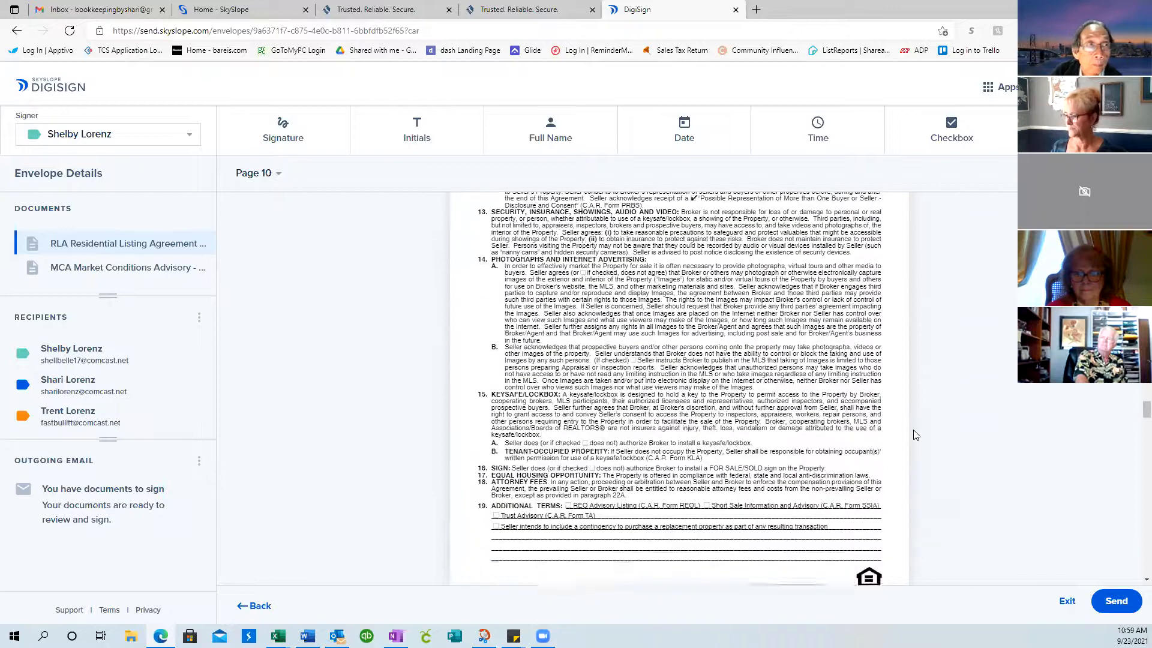
scroll(917, 435, down, 8)
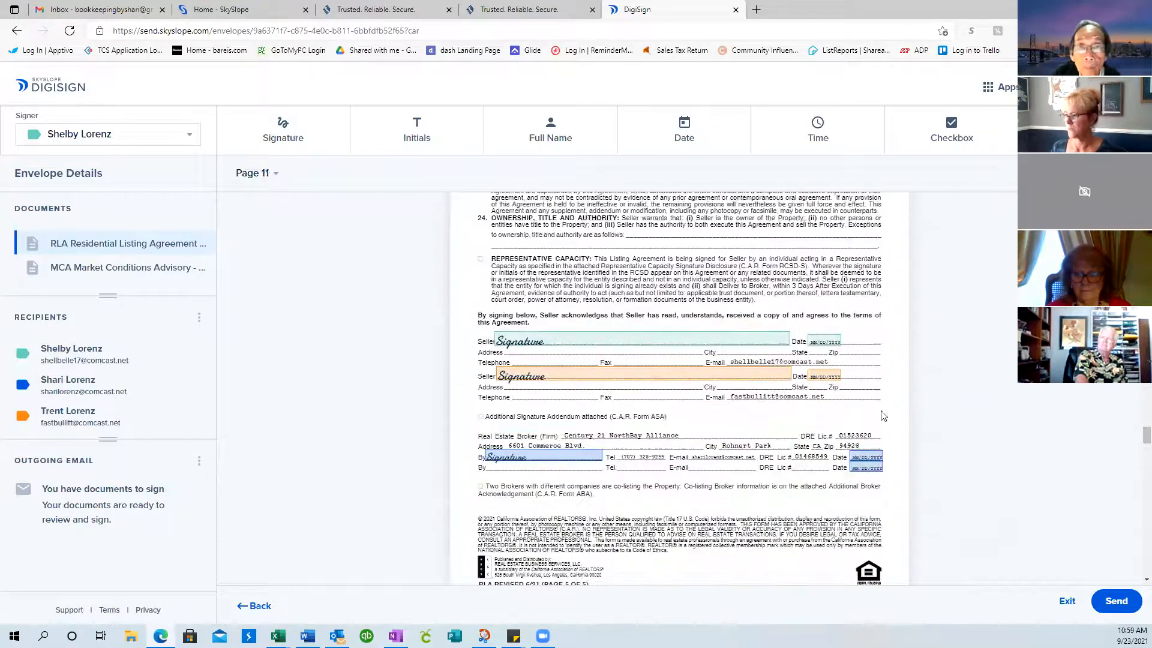
scroll(788, 472, down, 10)
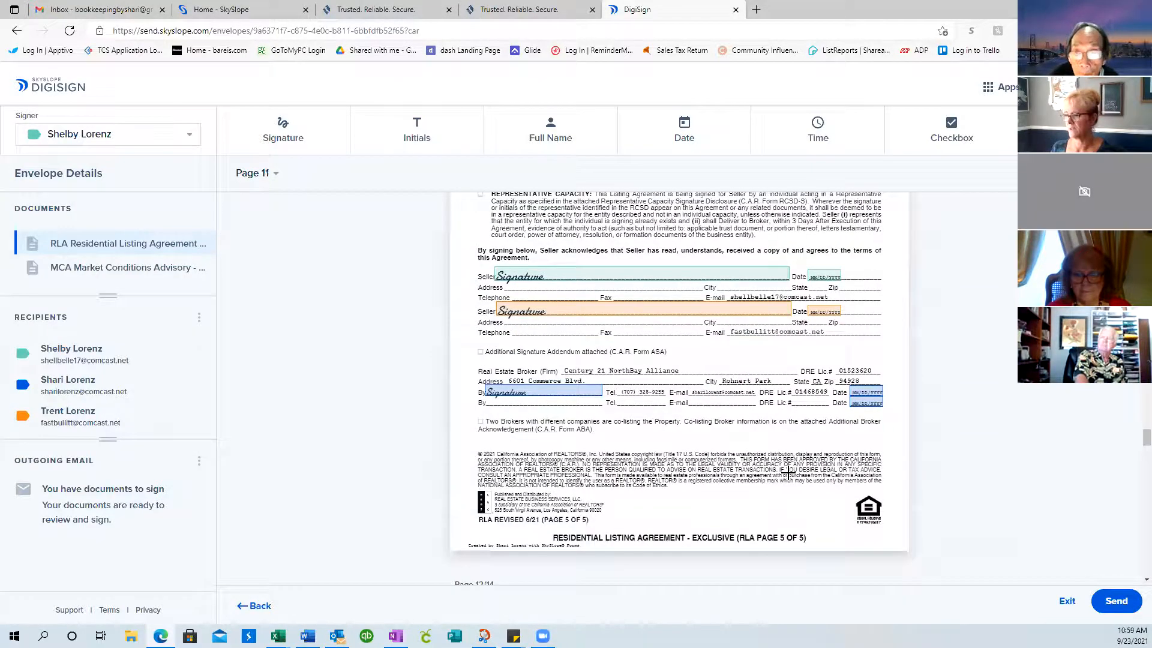
scroll(788, 473, down, 10)
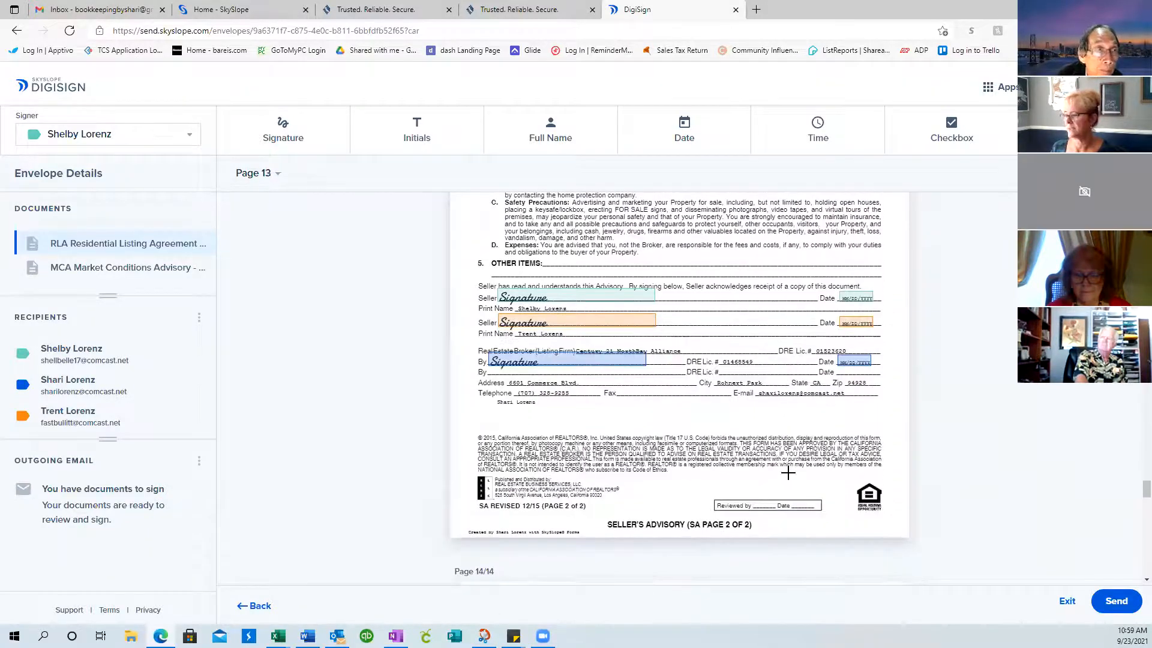
Delete the broker's signature and date fields from the By line
click(559, 360)
key(Delete)
click(854, 362)
key(Delete)
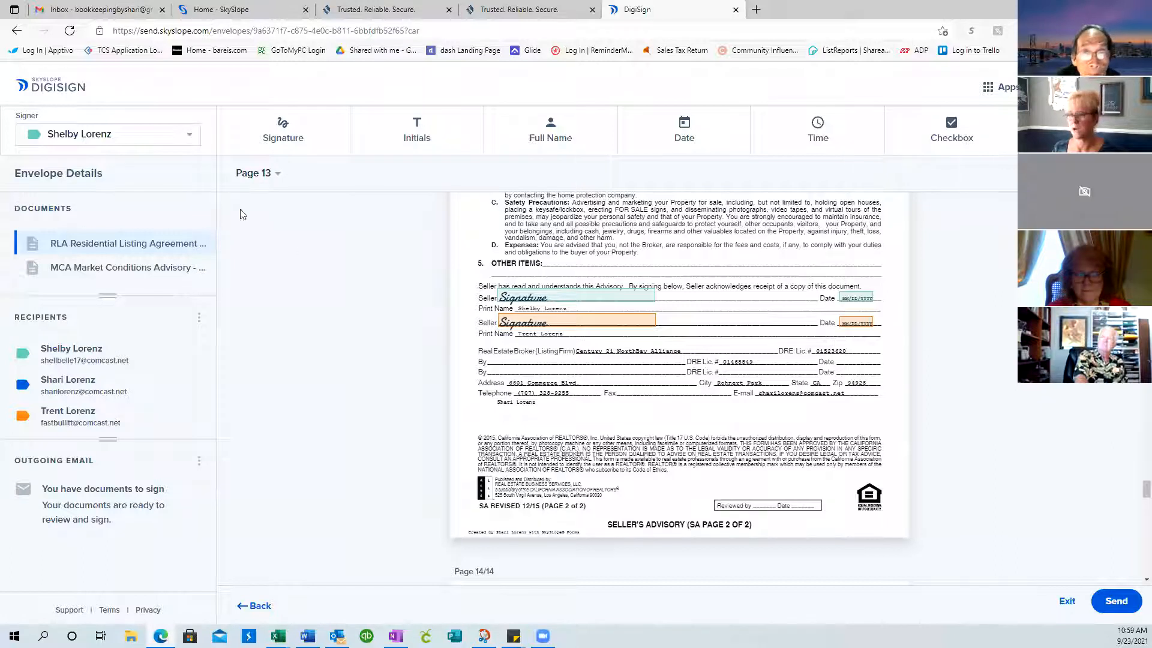
Assign new fields to the agent and place a signature and date on the broker By and Date lines
click(188, 137)
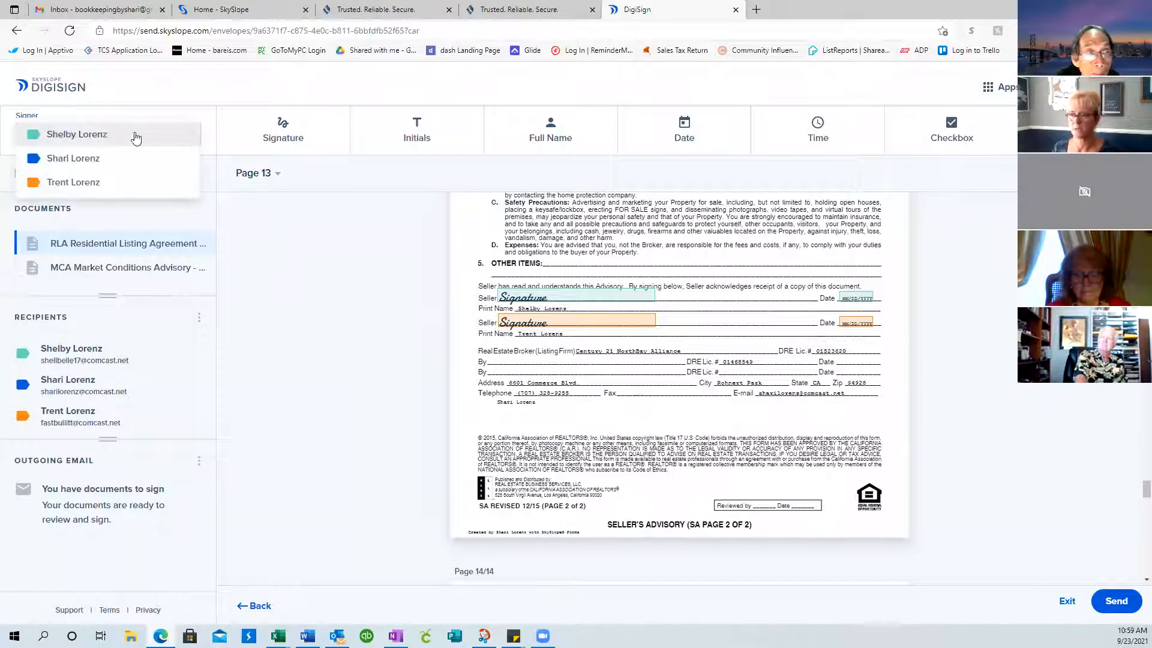
click(71, 158)
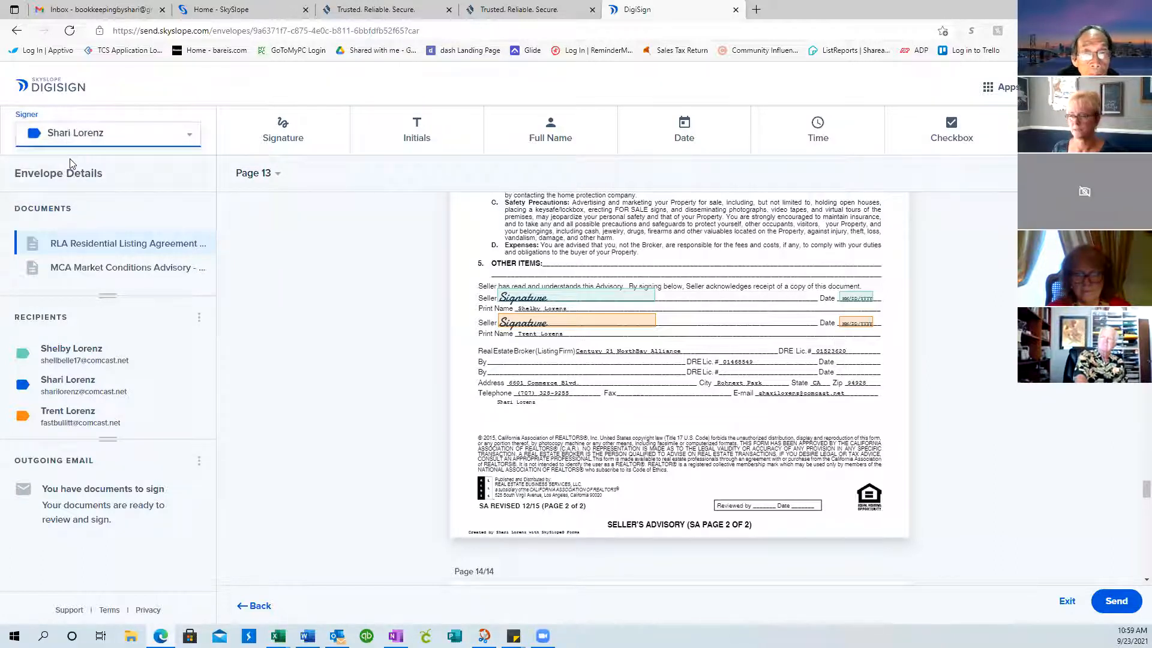
click(300, 131)
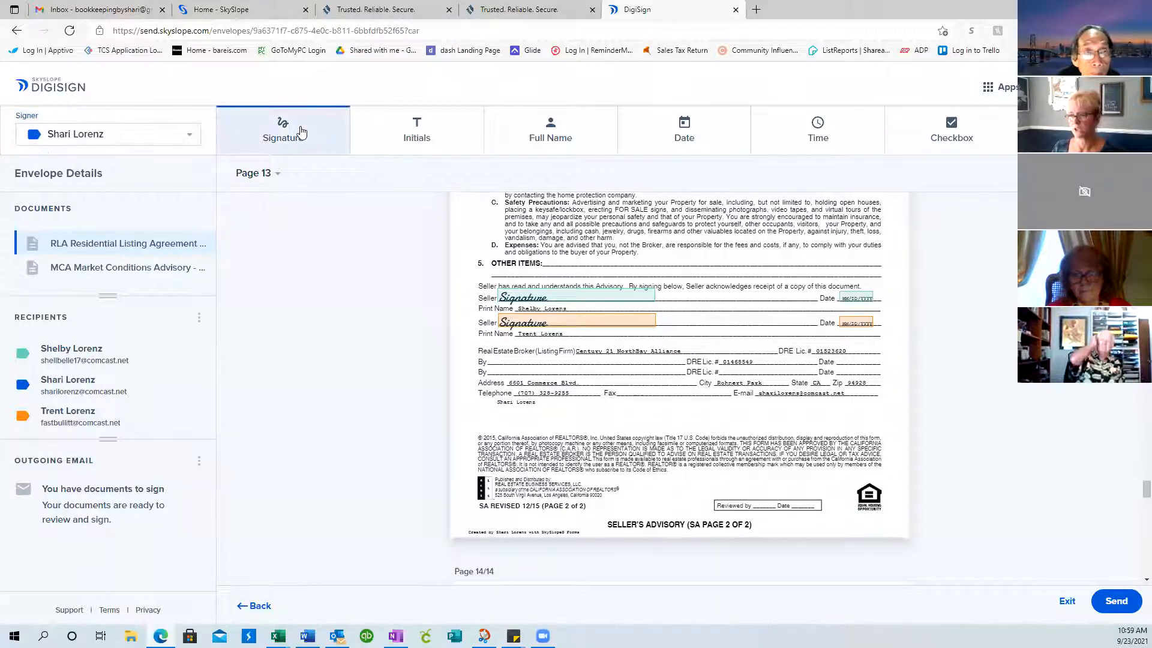
click(501, 363)
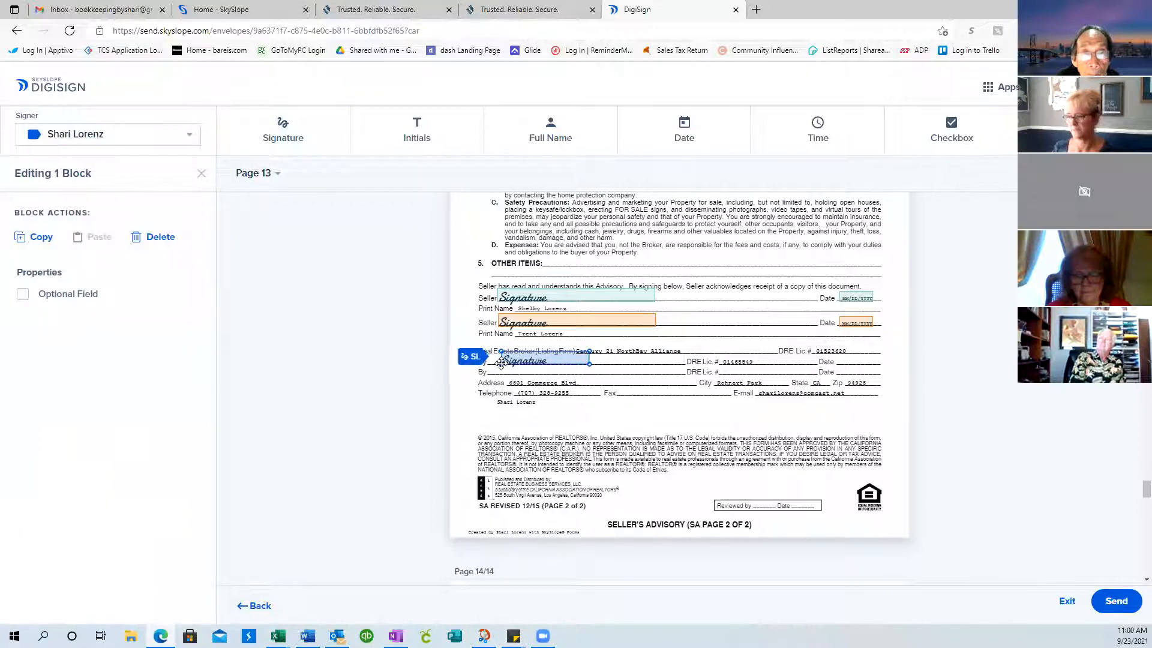
click(715, 131)
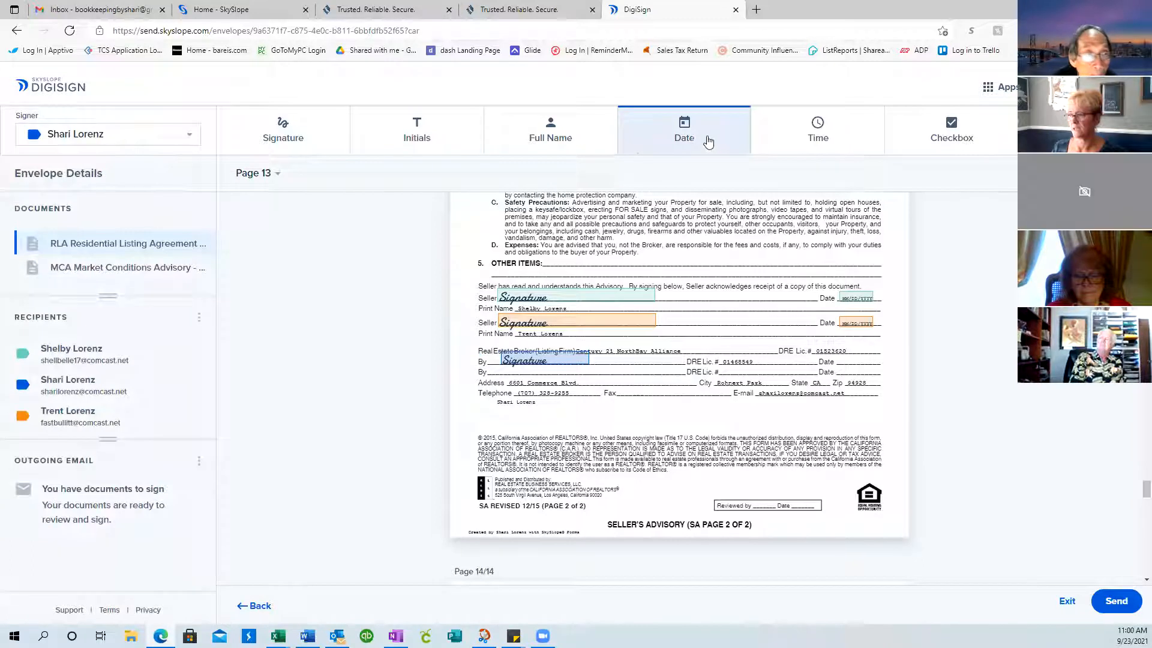
click(843, 364)
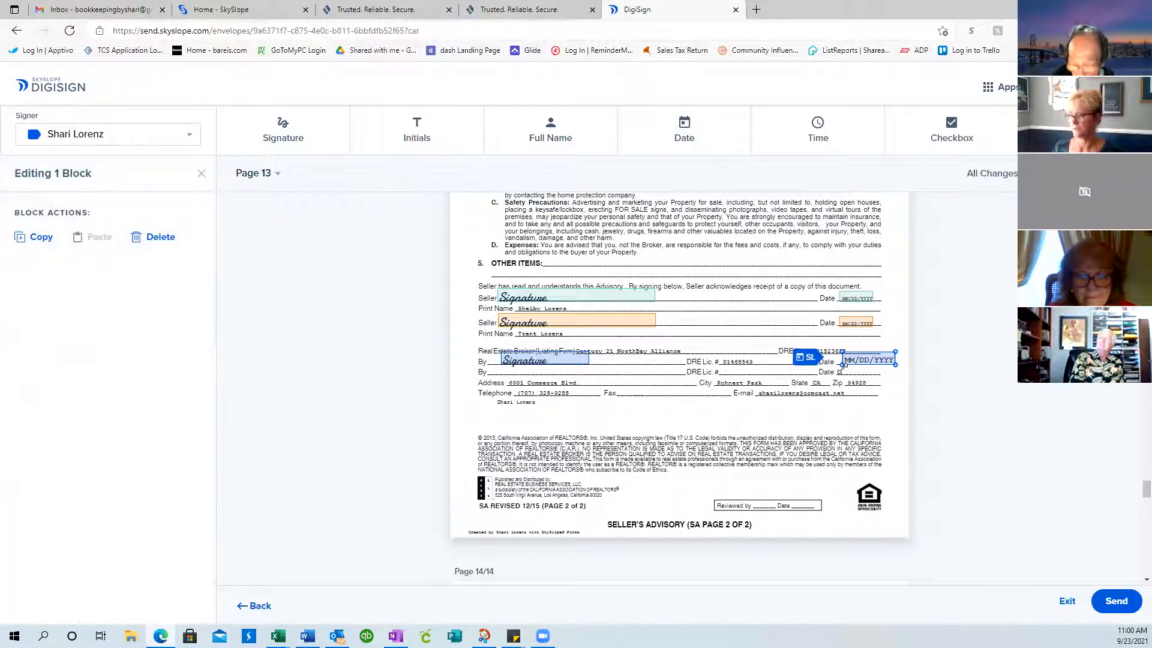
mouse_move(869, 360)
mouse_down()
mouse_move(822, 360)
mouse_move(882, 366)
mouse_move(859, 345)
mouse_up()
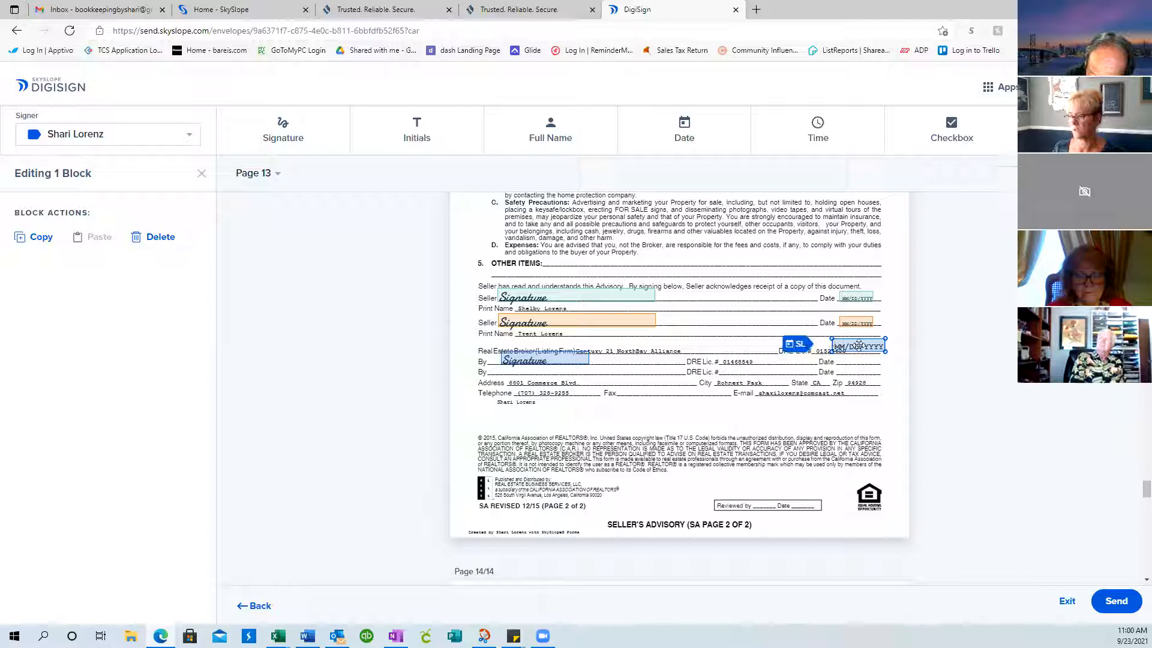
drag(860, 344, 865, 359)
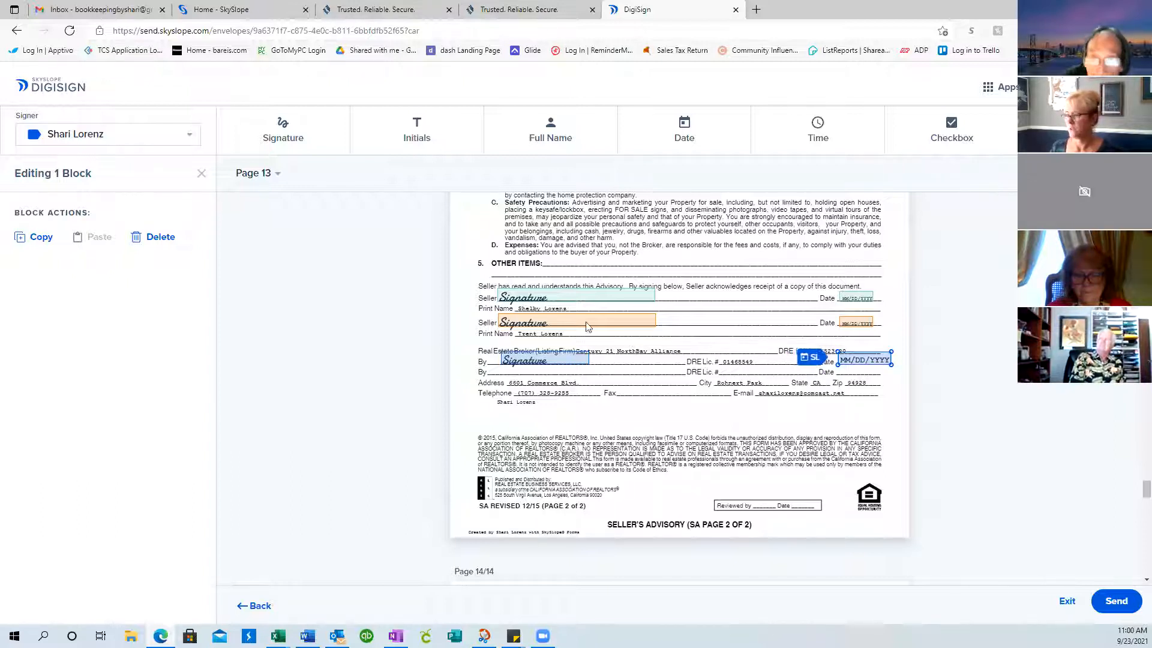
Scroll on through the envelope to page 2 of the Market Conditions Advisory
scroll(495, 333, down, 1)
scroll(495, 333, up, 1)
scroll(495, 334, up, 1)
scroll(496, 333, down, 10)
scroll(494, 333, down, 3)
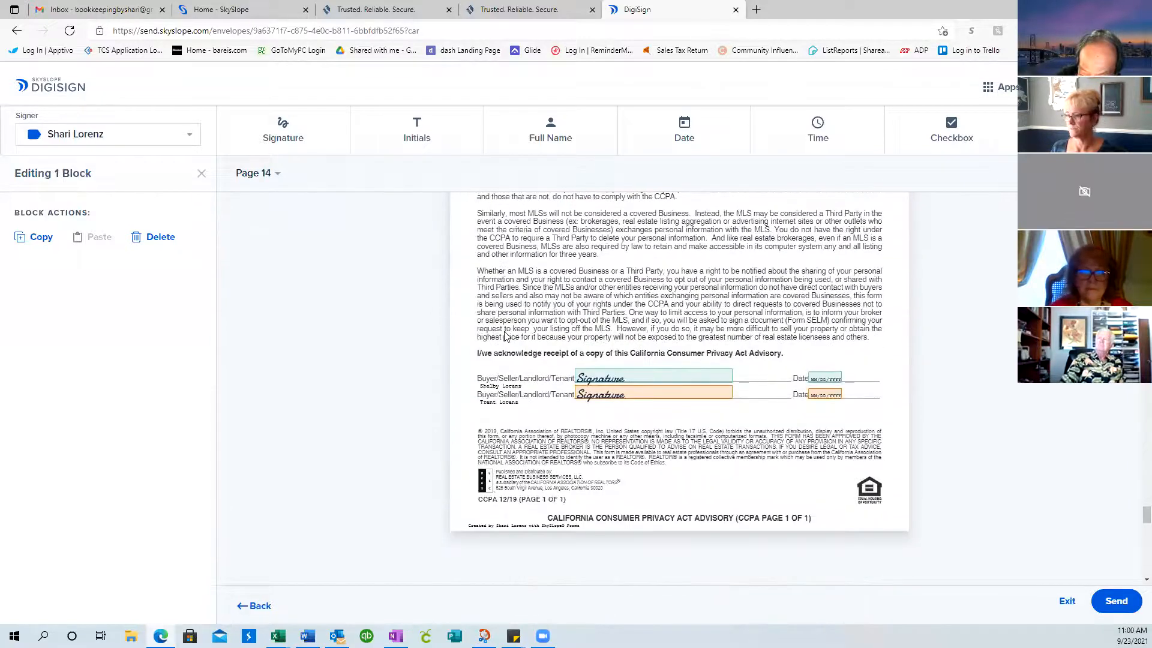
scroll(638, 365, down, 12)
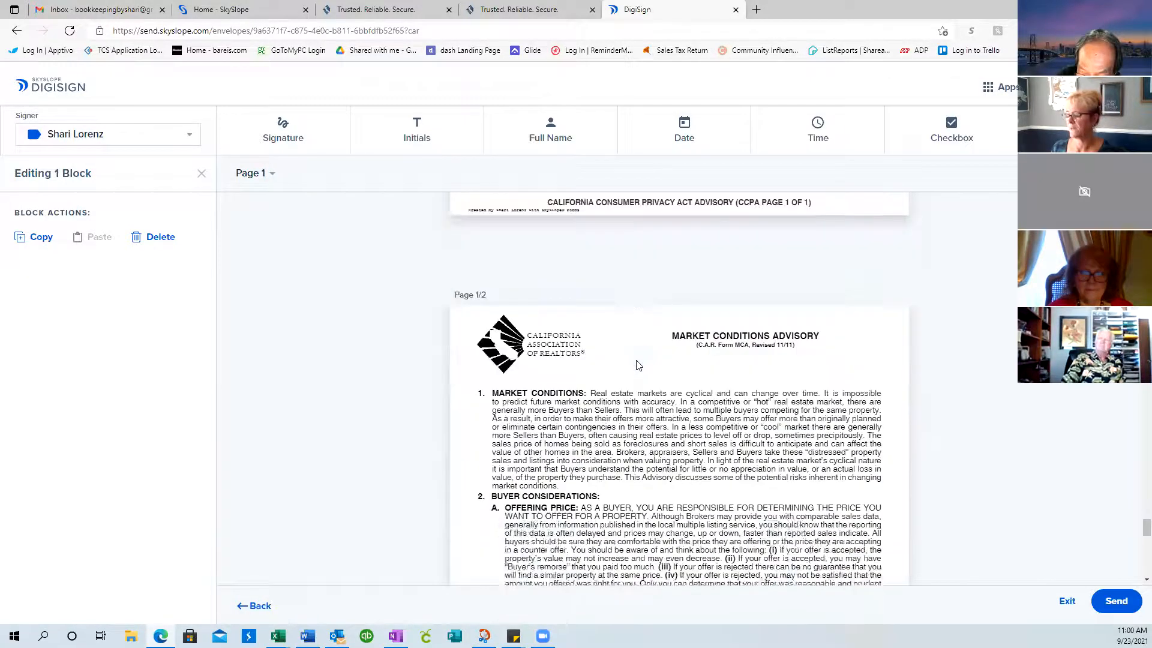
scroll(638, 365, down, 5)
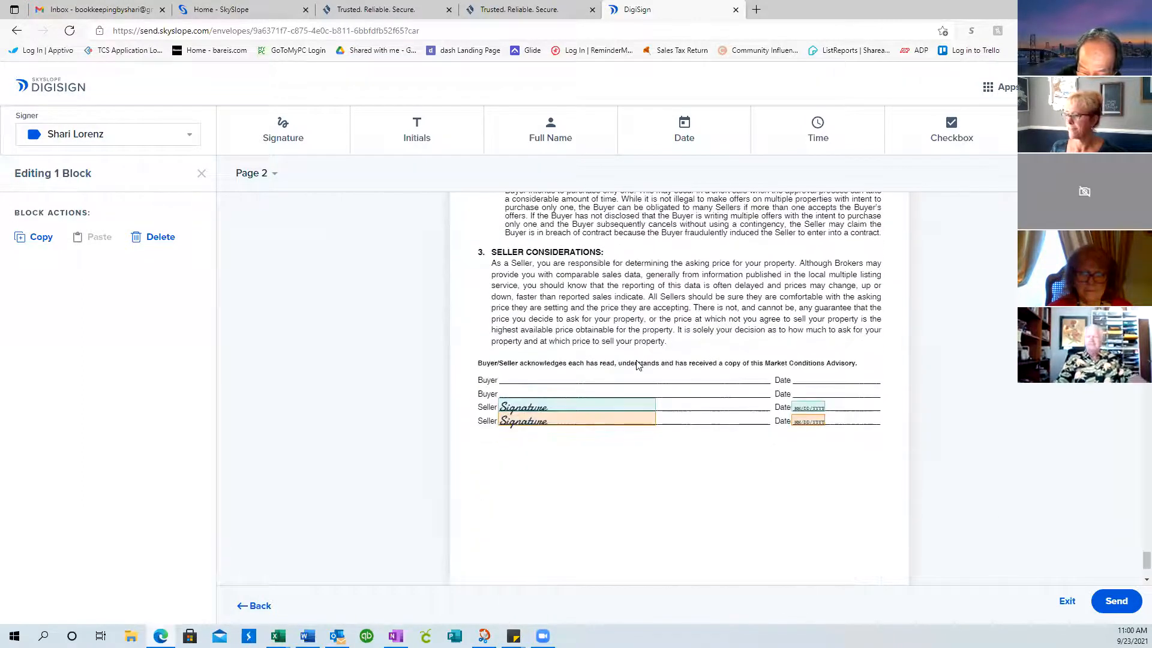
scroll(638, 365, down, 2)
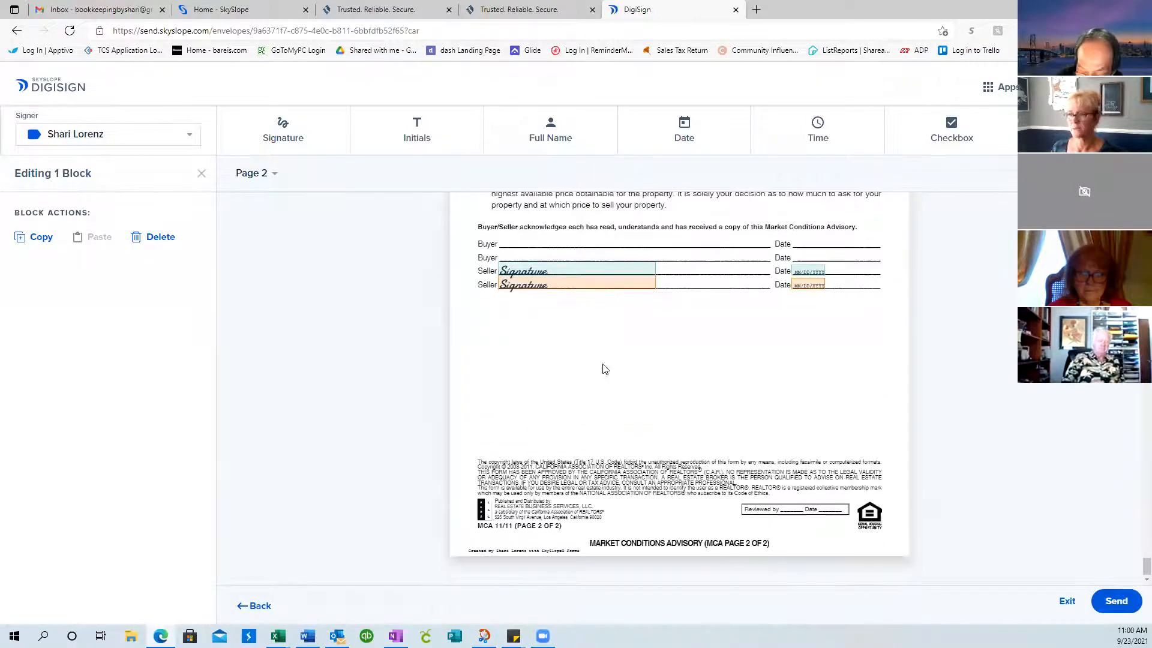
Close the Editing 1 Block panel to return to the Envelope Details view
click(203, 175)
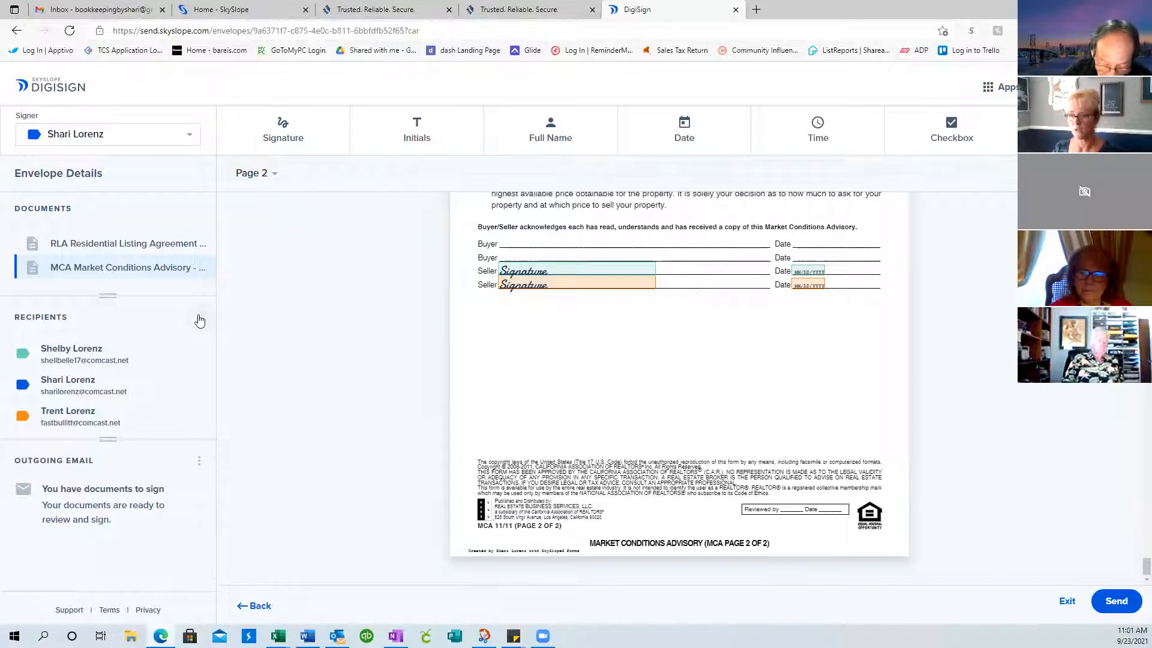
In Edit Recipients, add a new recipient filled in from a saved contact
click(200, 320)
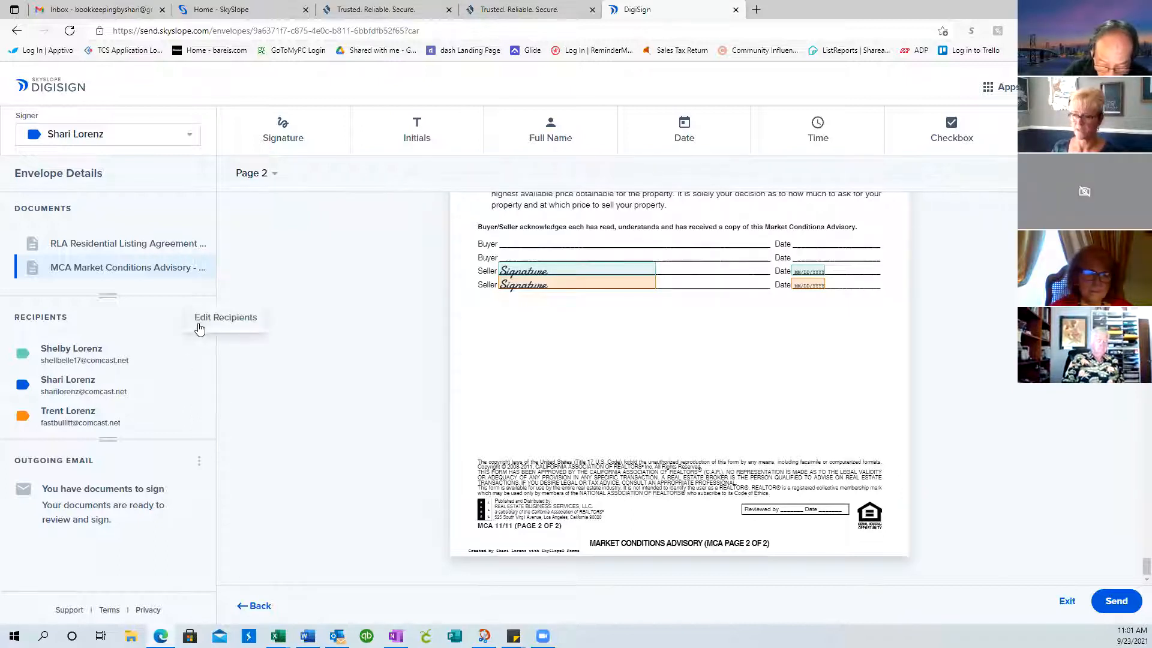
click(231, 322)
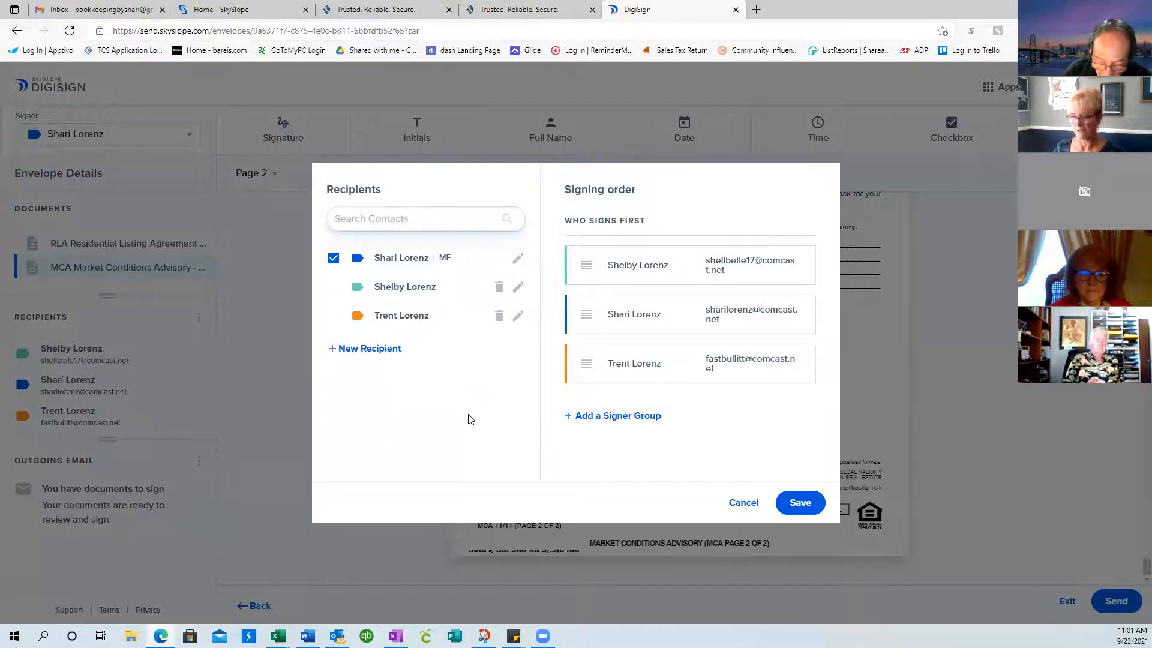
click(376, 349)
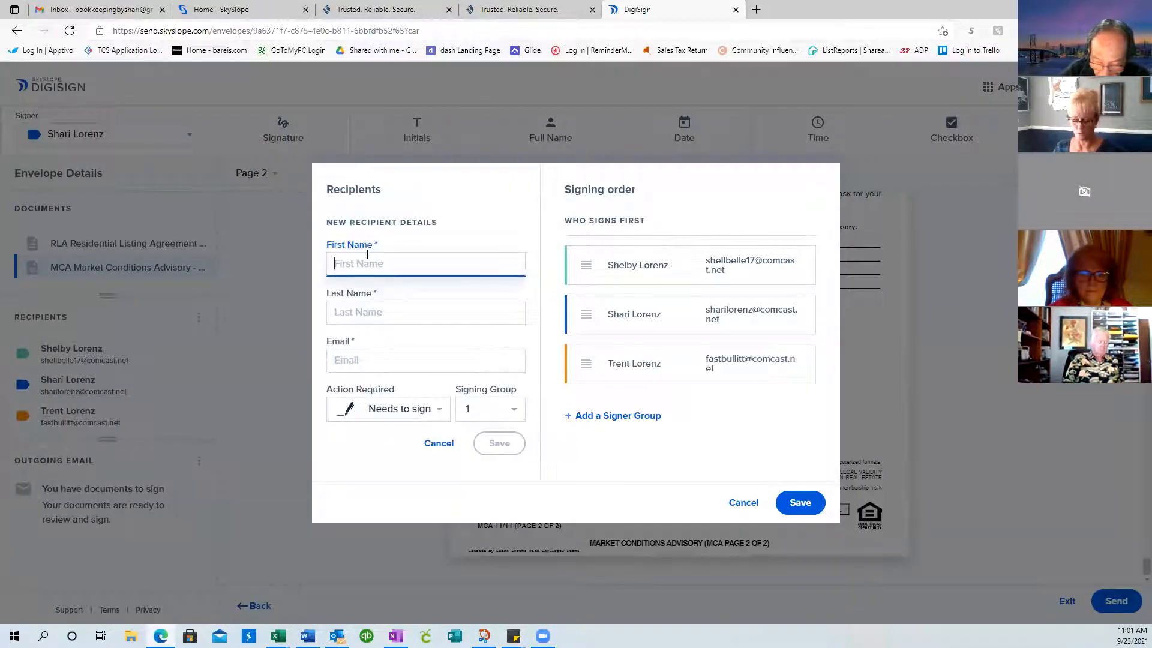
text(fLOR)
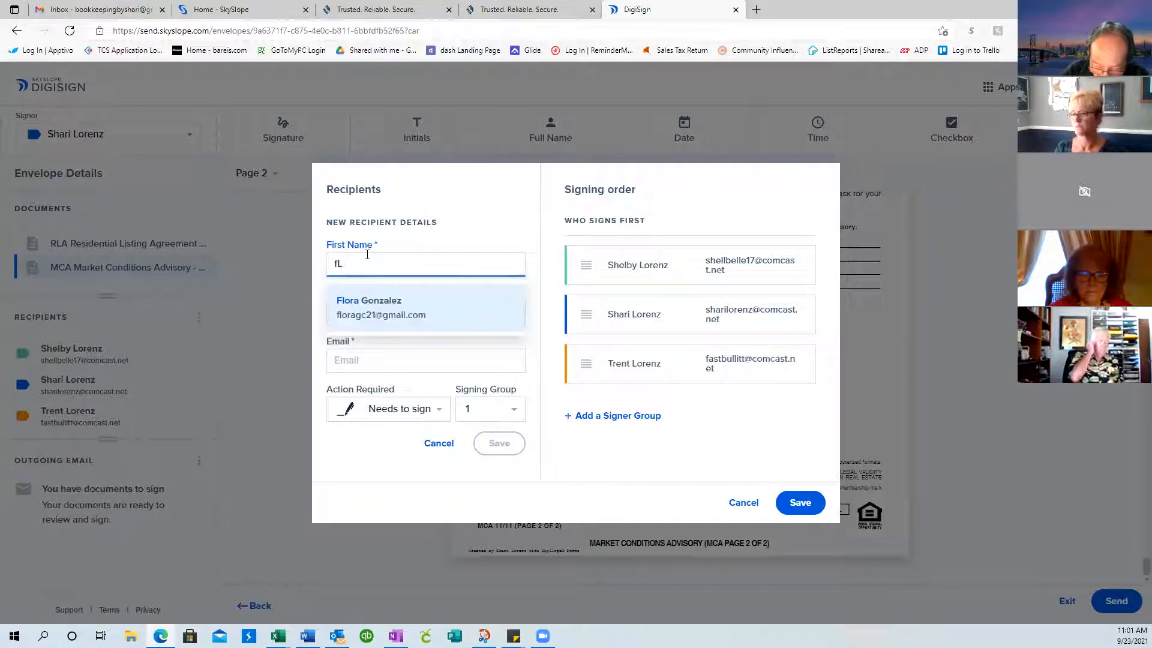
key(BackSpace)
key(BackSpace)
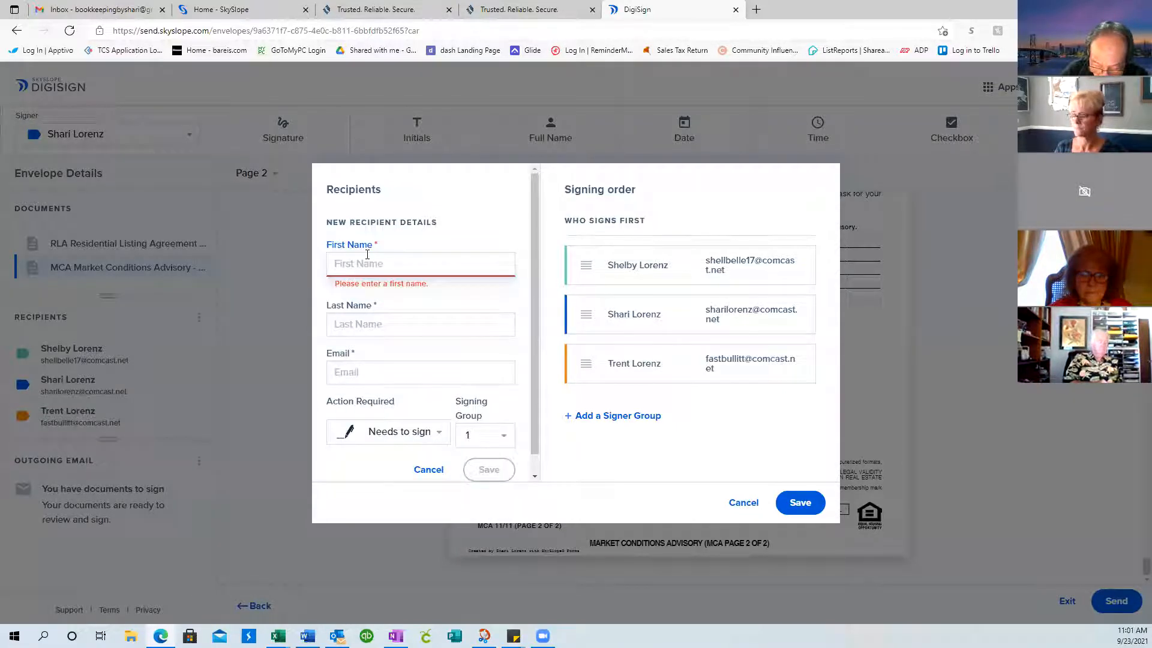
text(Flora)
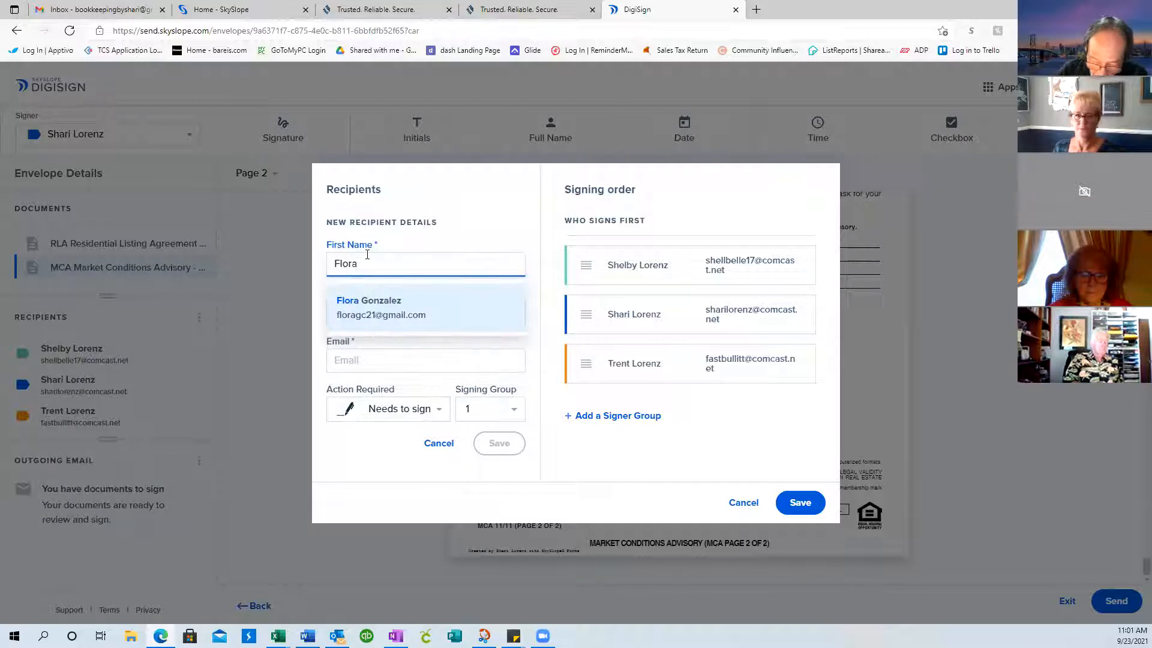
click(375, 314)
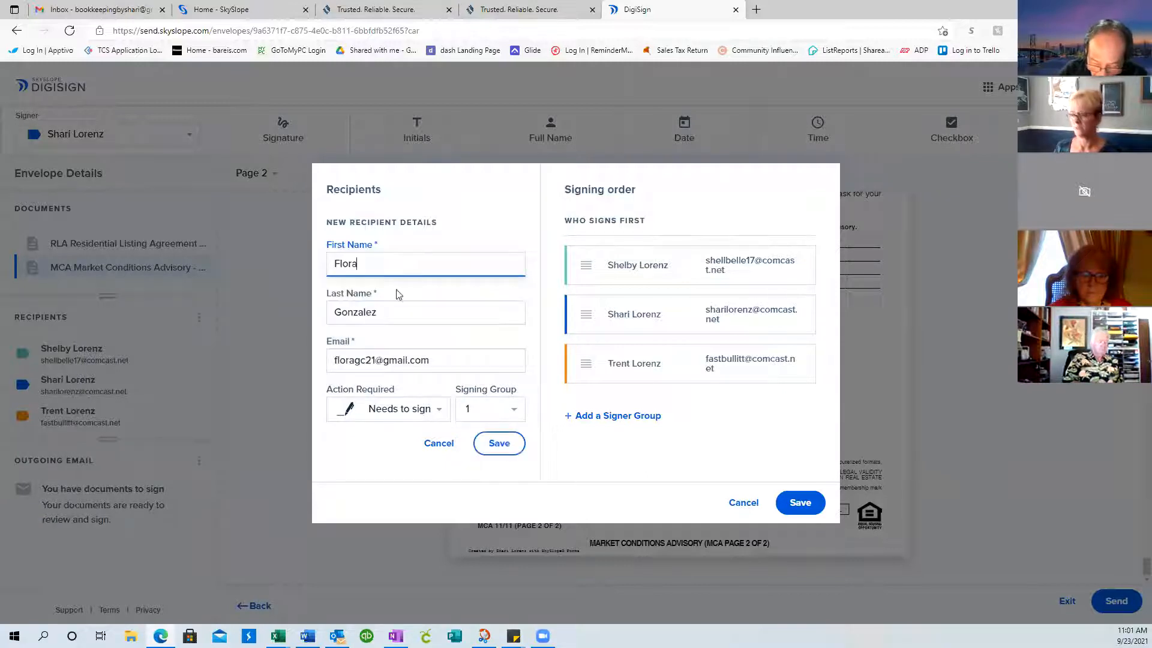
Set the new recipient's action to Receives a copy and save the recipients list
click(443, 419)
click(380, 437)
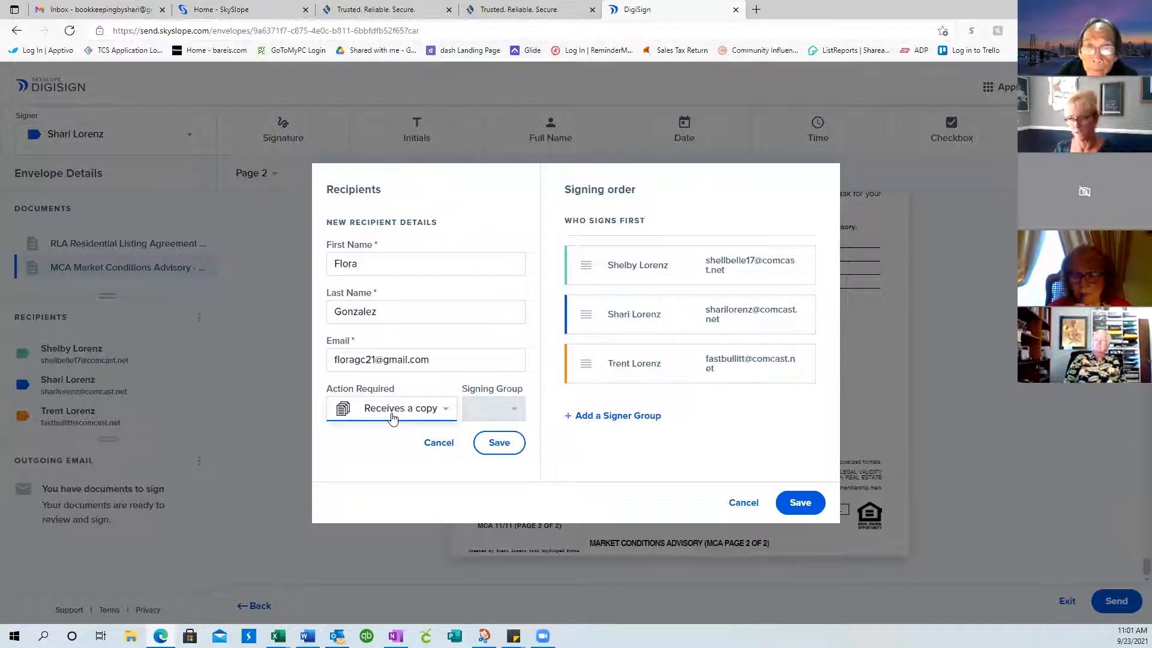
click(500, 444)
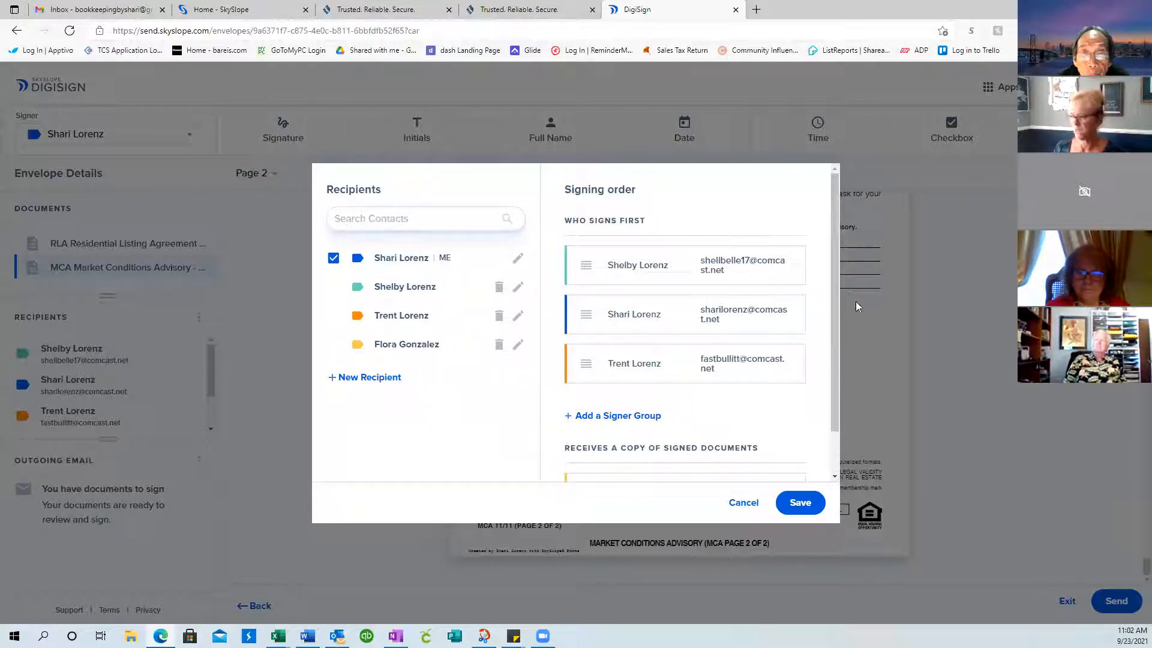
drag(835, 318, 834, 394)
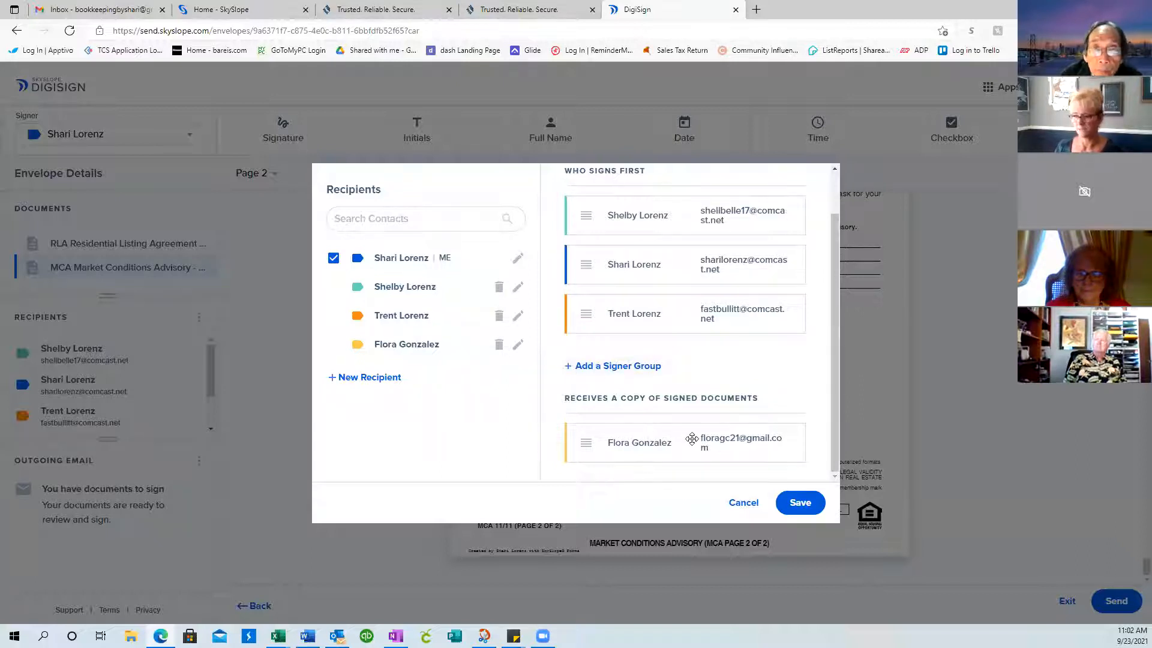
click(800, 502)
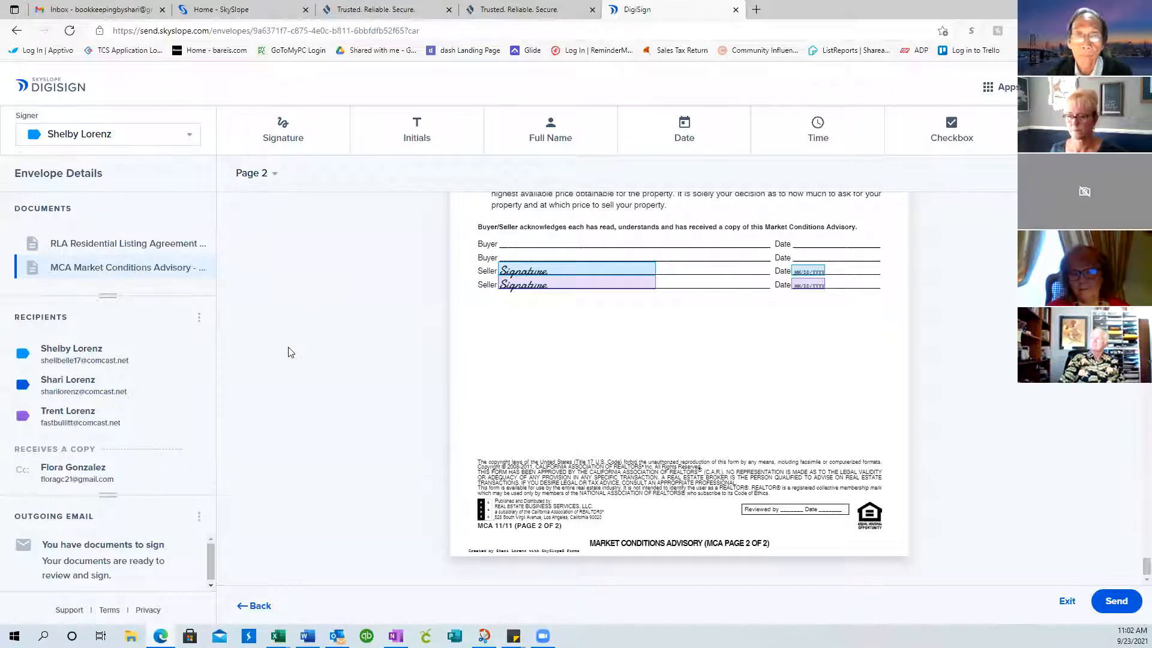
Add two signer groups, moving one seller into Who Signs Second and the other into Who Signs Third
click(200, 324)
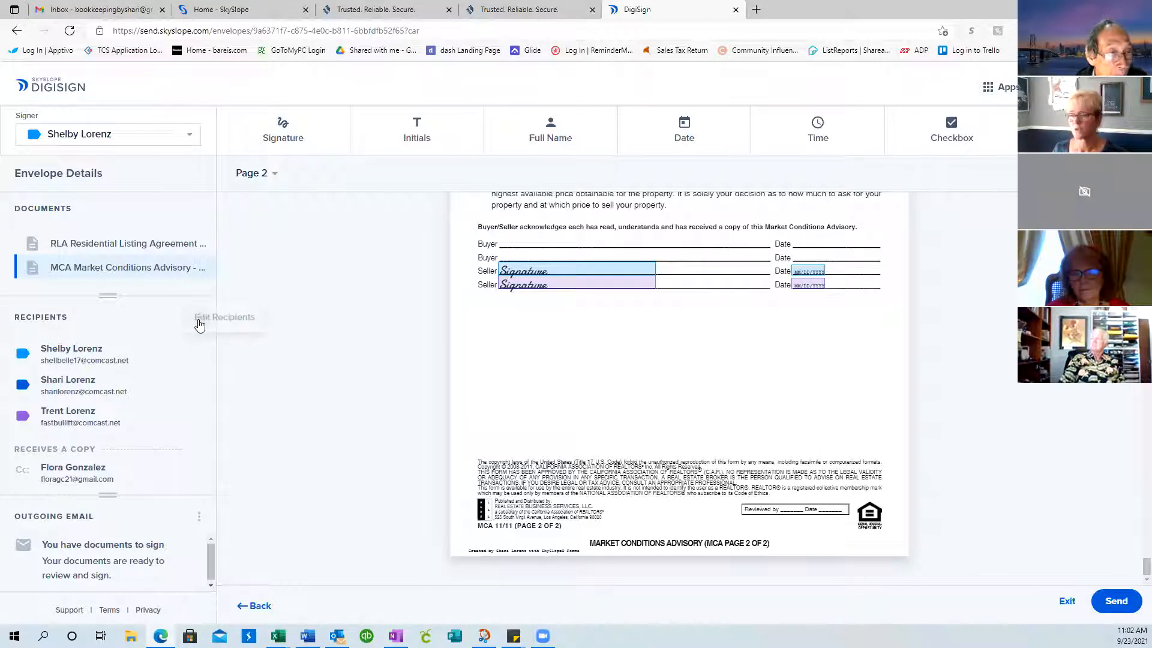
click(212, 323)
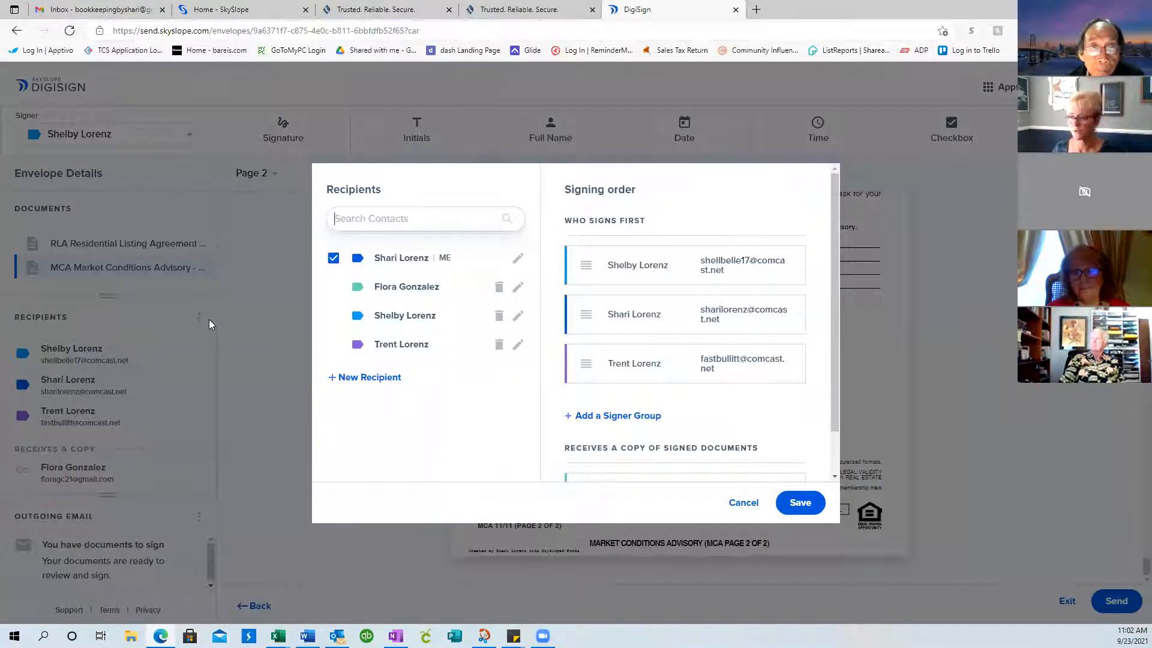
click(566, 420)
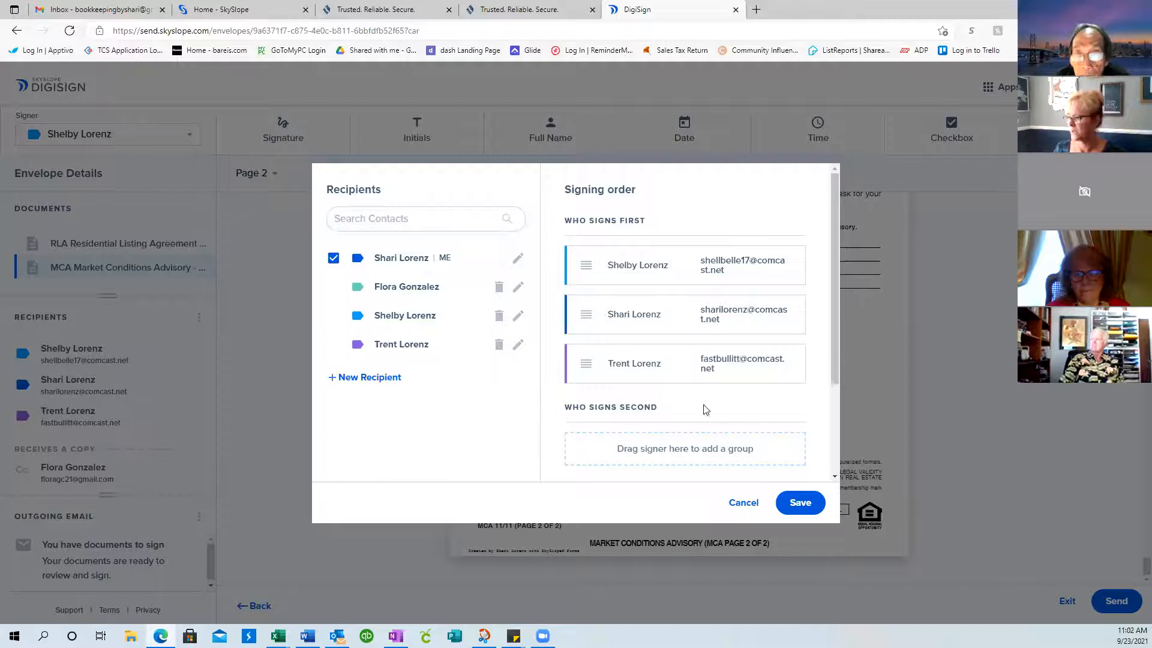
scroll(637, 420, down, 1)
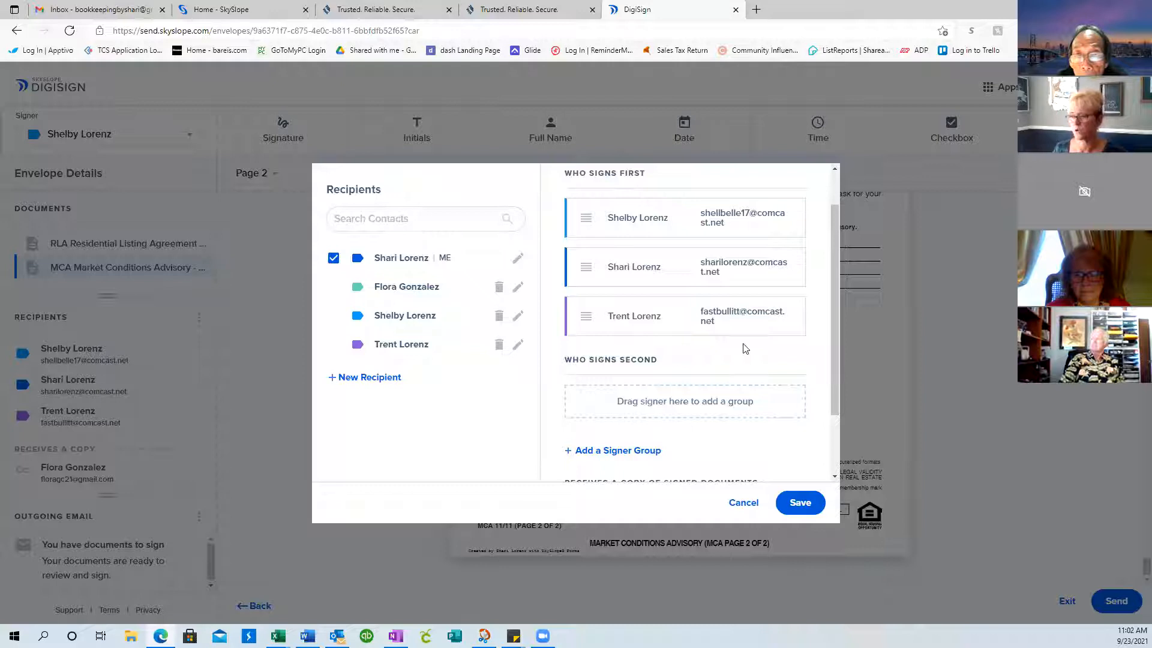
drag(658, 216, 660, 402)
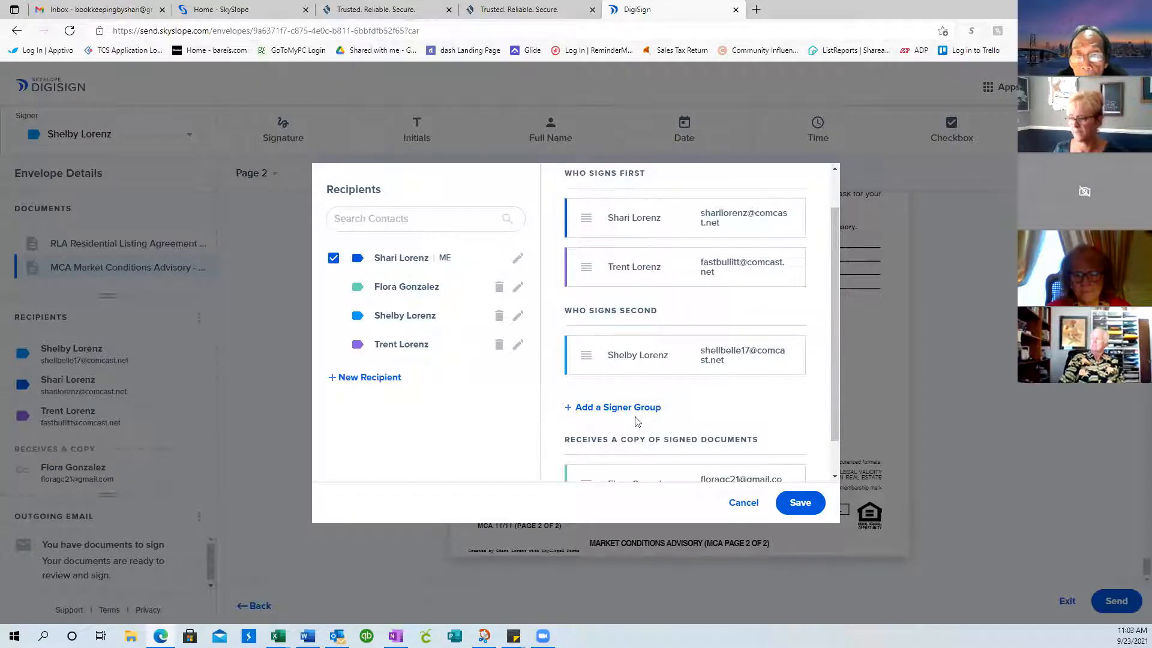
click(606, 412)
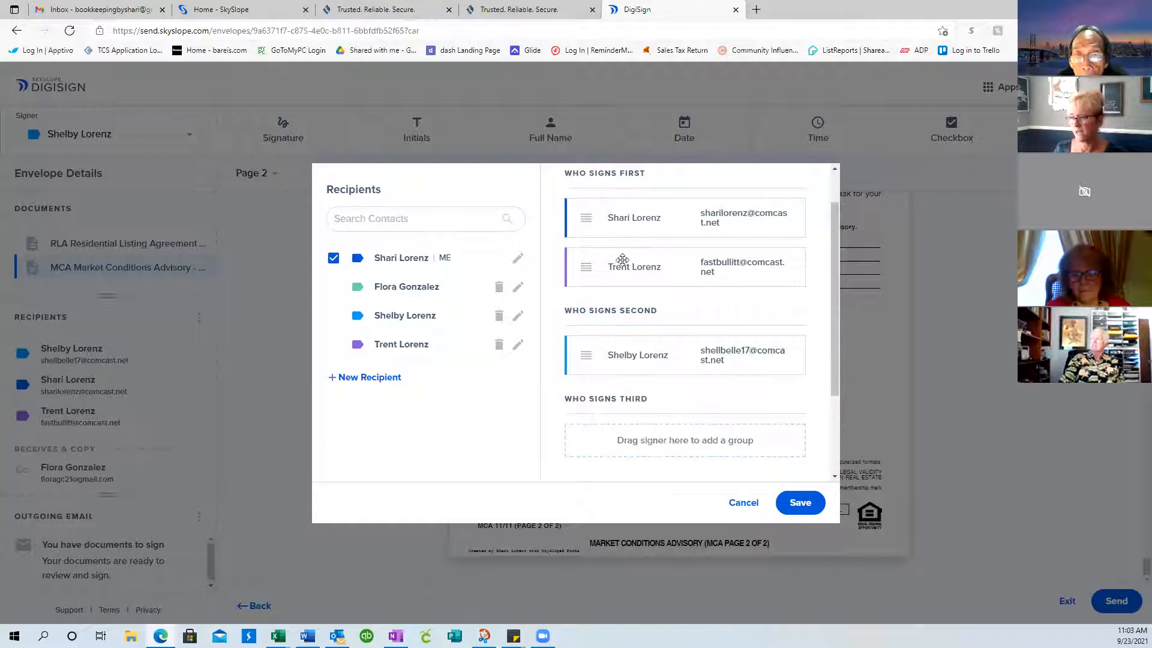
drag(620, 260, 623, 437)
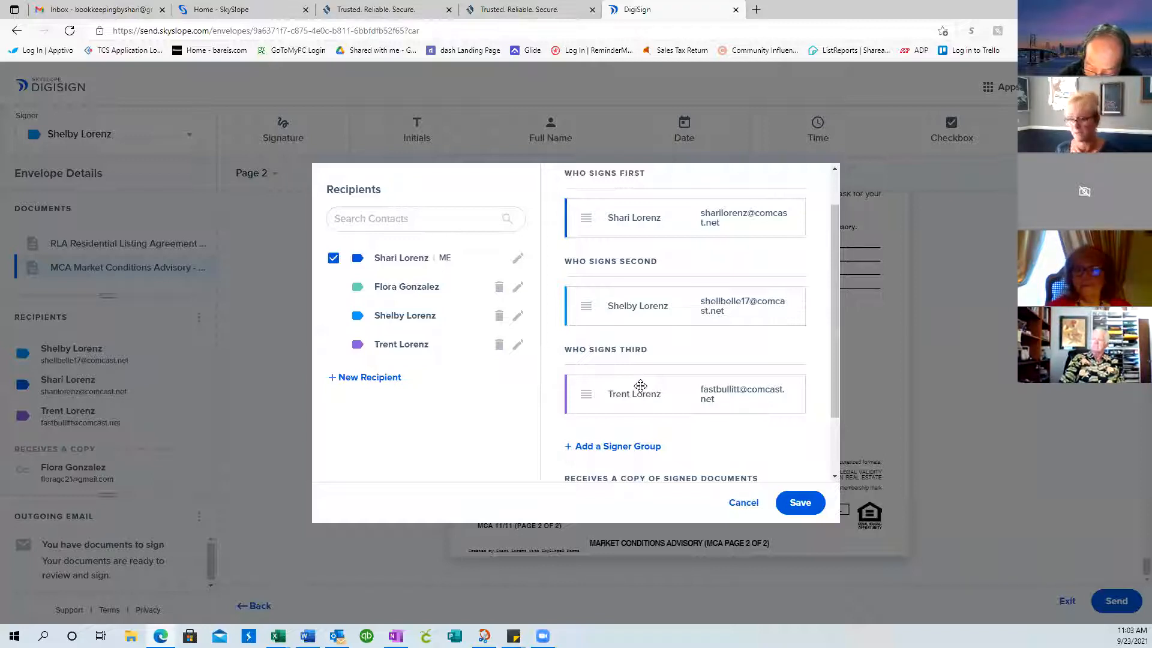
Rearrange the signer cards among the signing groups and save the recipients' signing order
drag(838, 384, 841, 348)
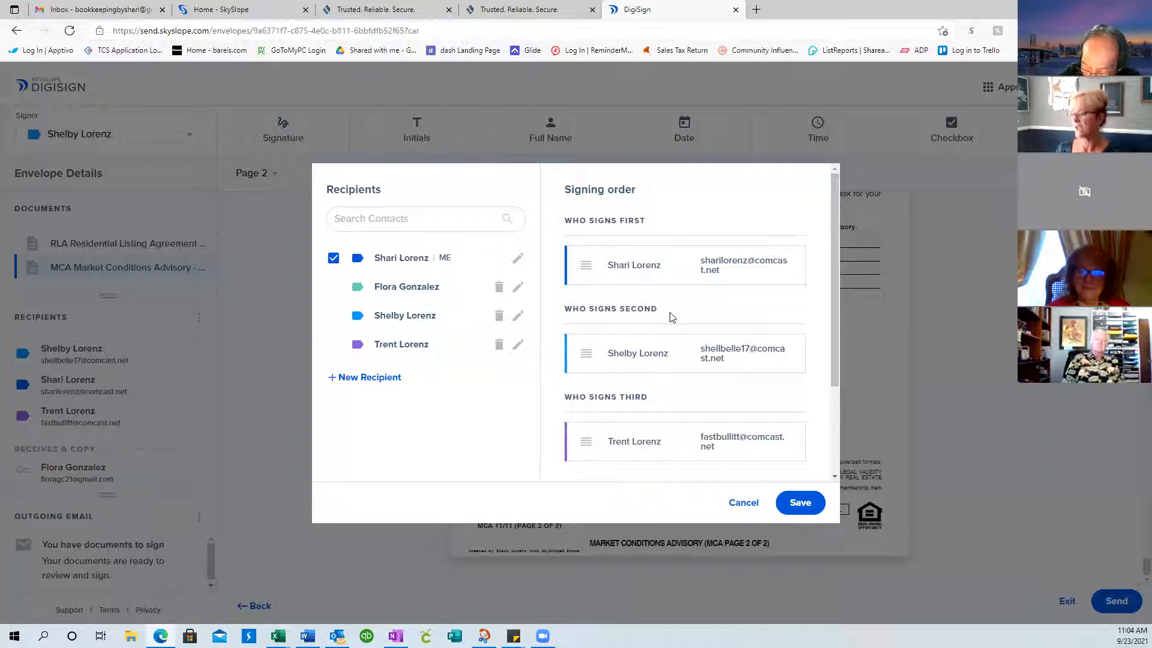
drag(666, 357, 672, 281)
drag(659, 402, 665, 333)
scroll(715, 383, down, 2)
scroll(715, 383, up, 2)
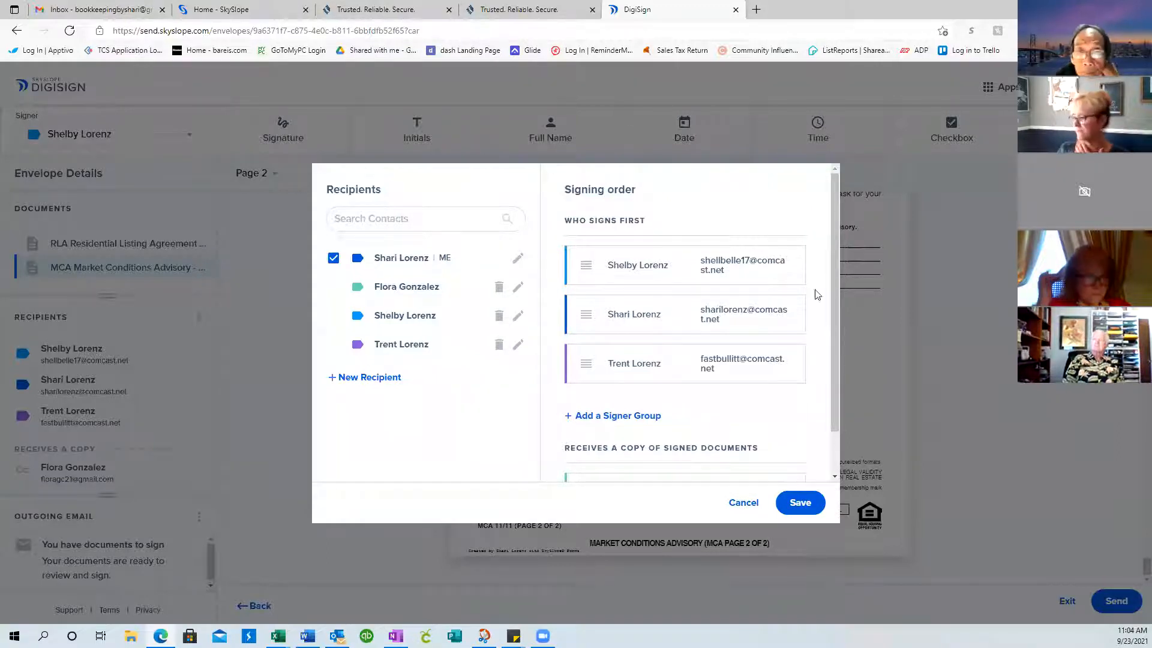
click(804, 507)
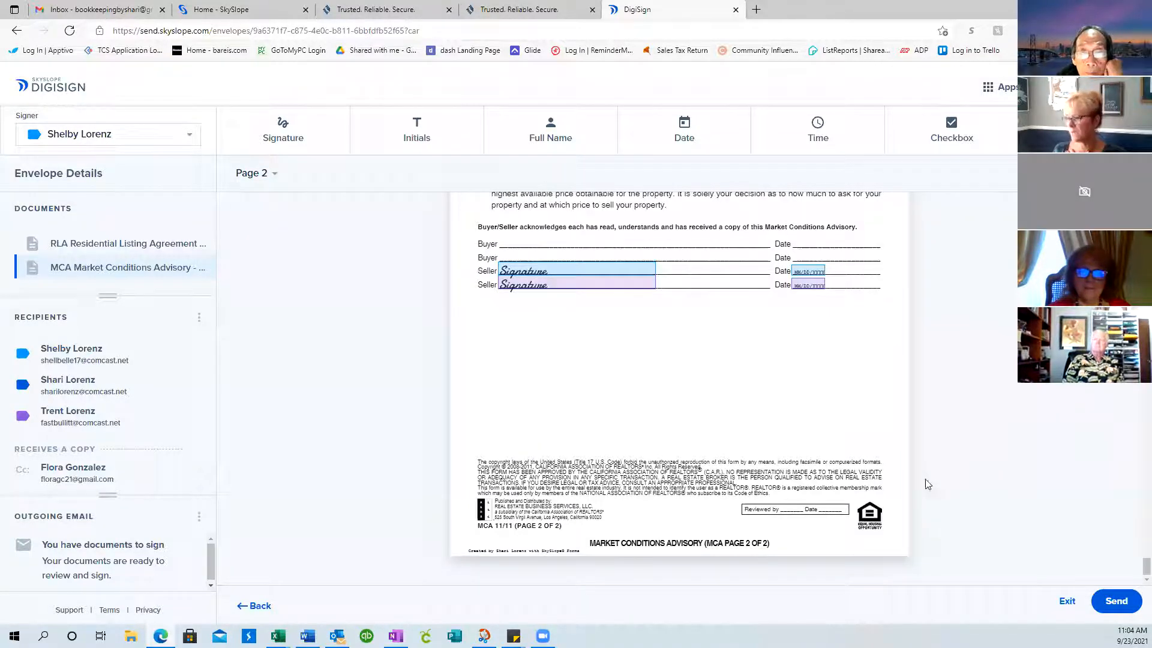
click(1117, 601)
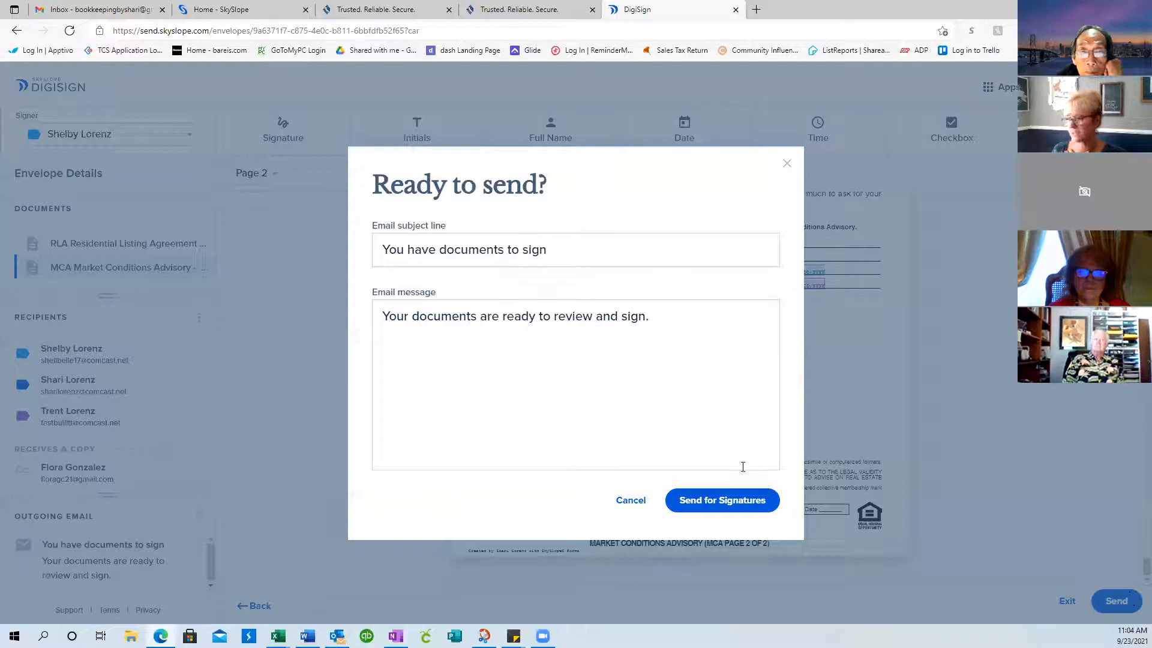
triple_click(565, 248)
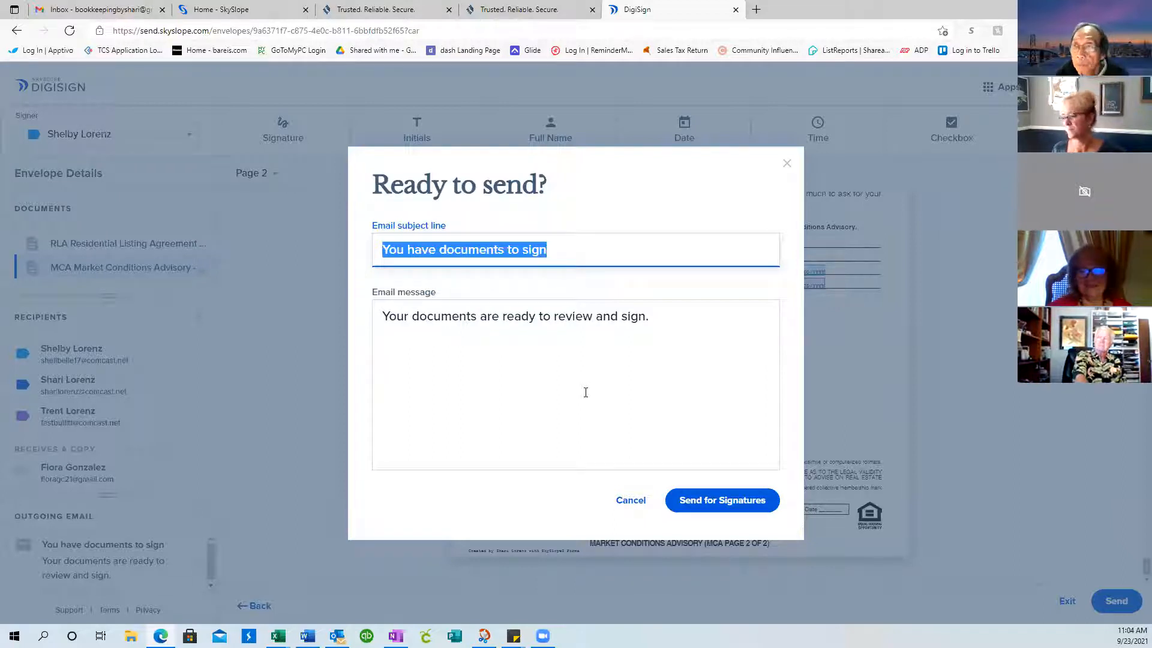
click(627, 509)
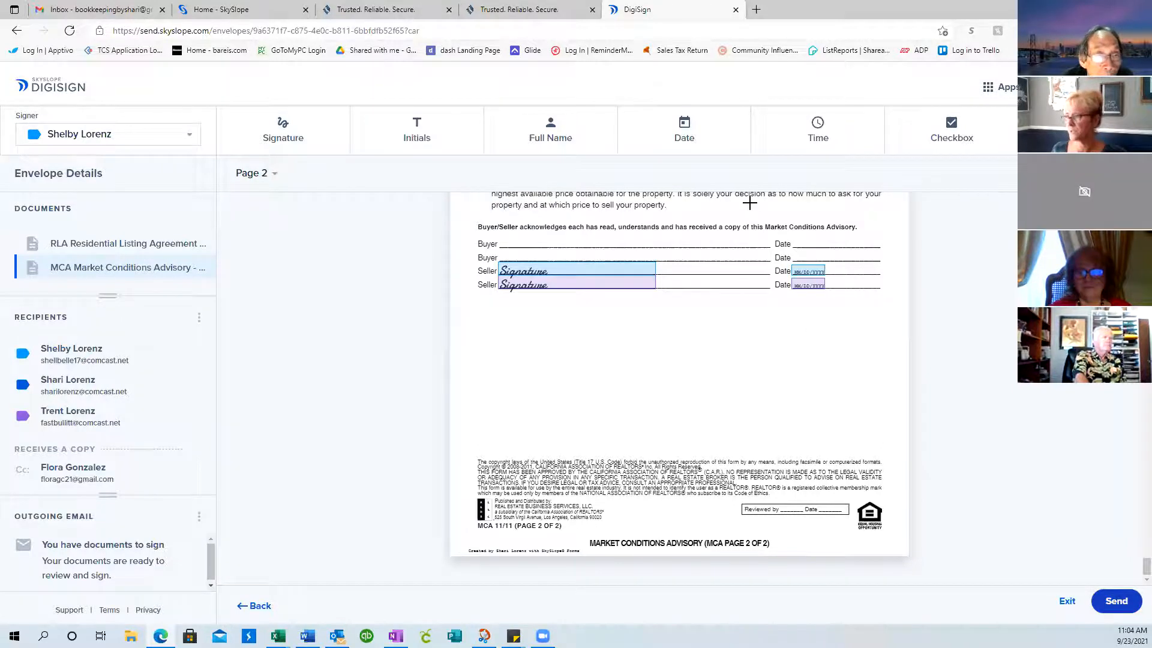
scroll(1009, 456, up, 2)
scroll(1009, 456, down, 2)
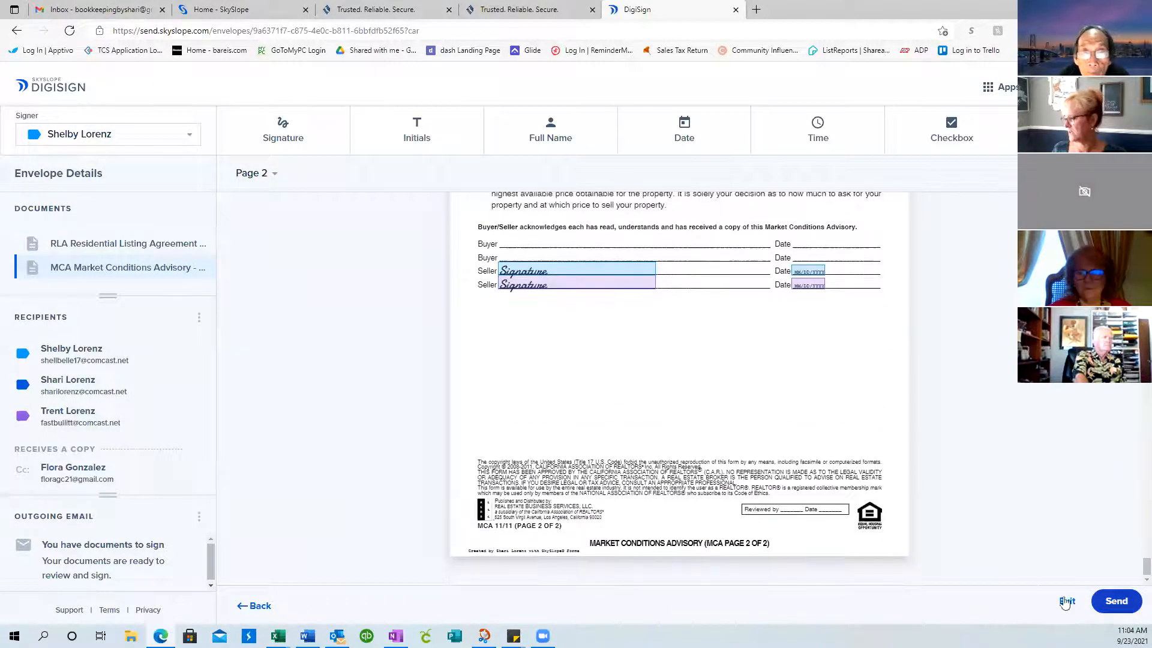
click(1066, 601)
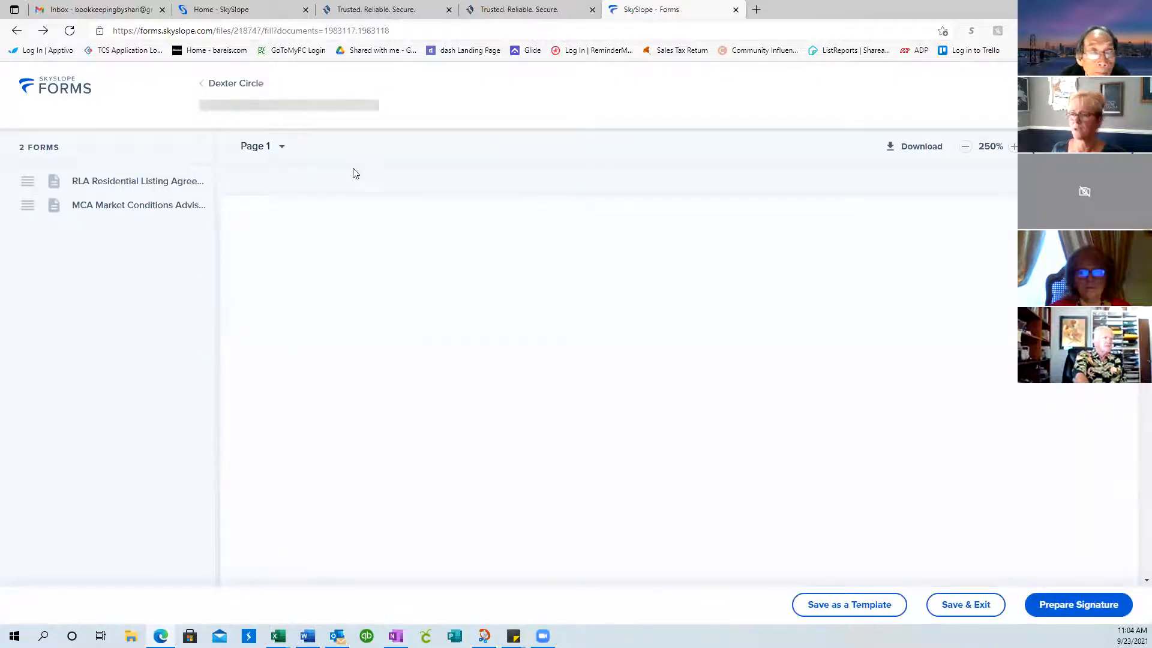
click(56, 91)
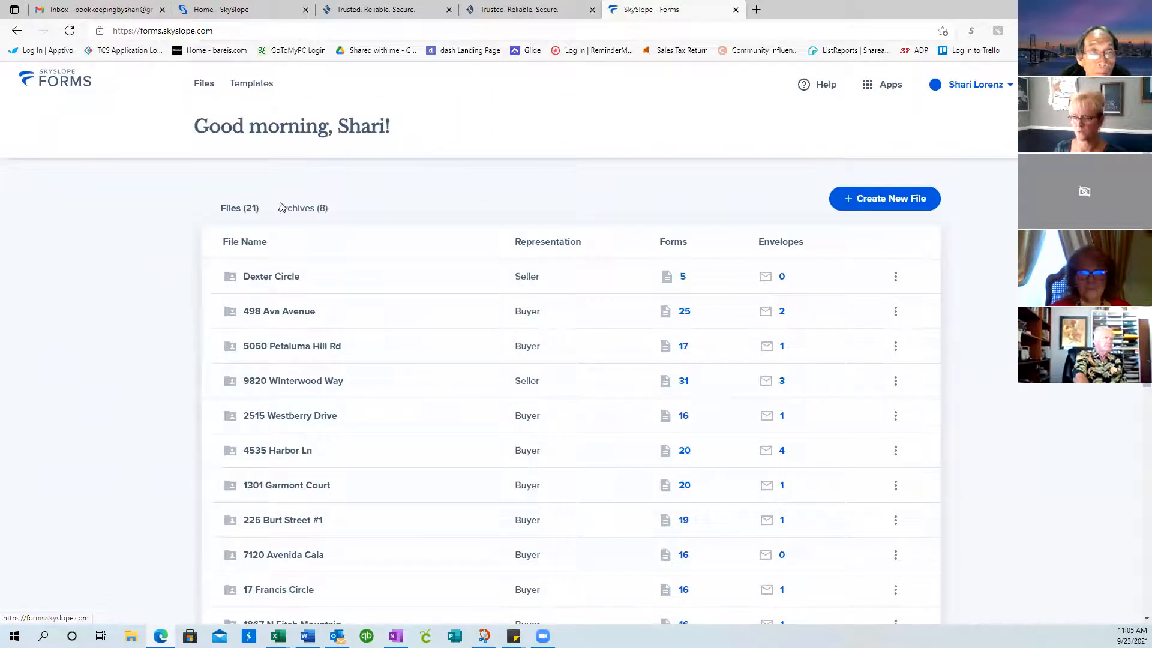
scroll(637, 411, down, 2)
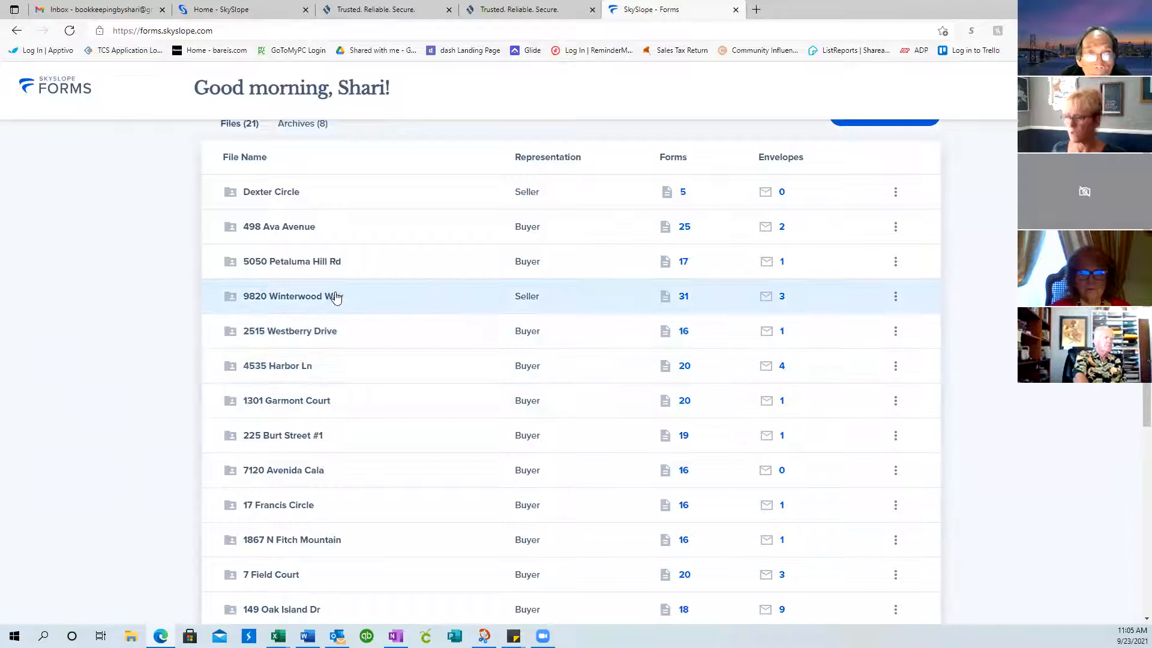
click(339, 369)
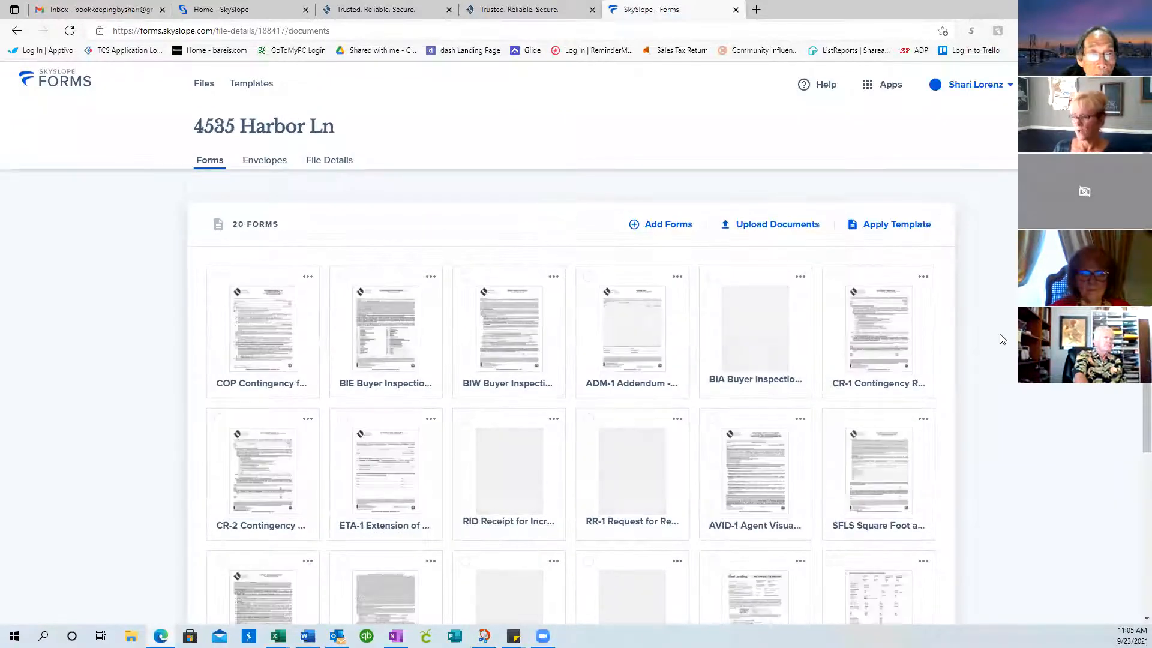
scroll(1001, 334, down, 1)
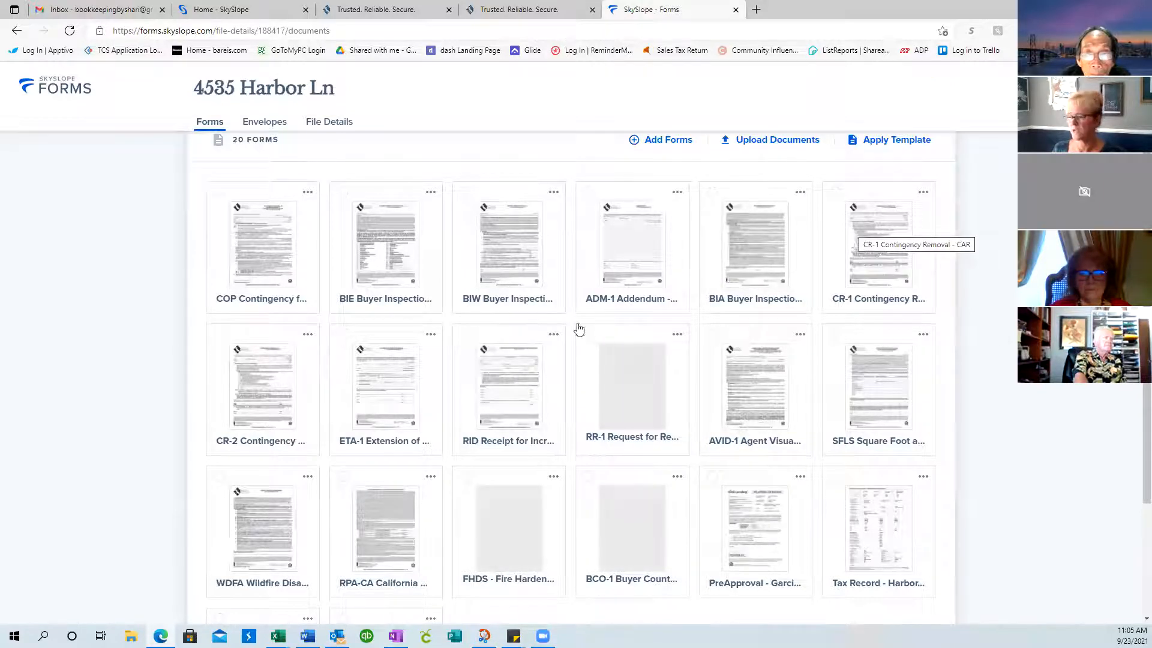
Open the CR-2 Contingency Removal form and review its prefilled property, buyer and seller details
click(242, 392)
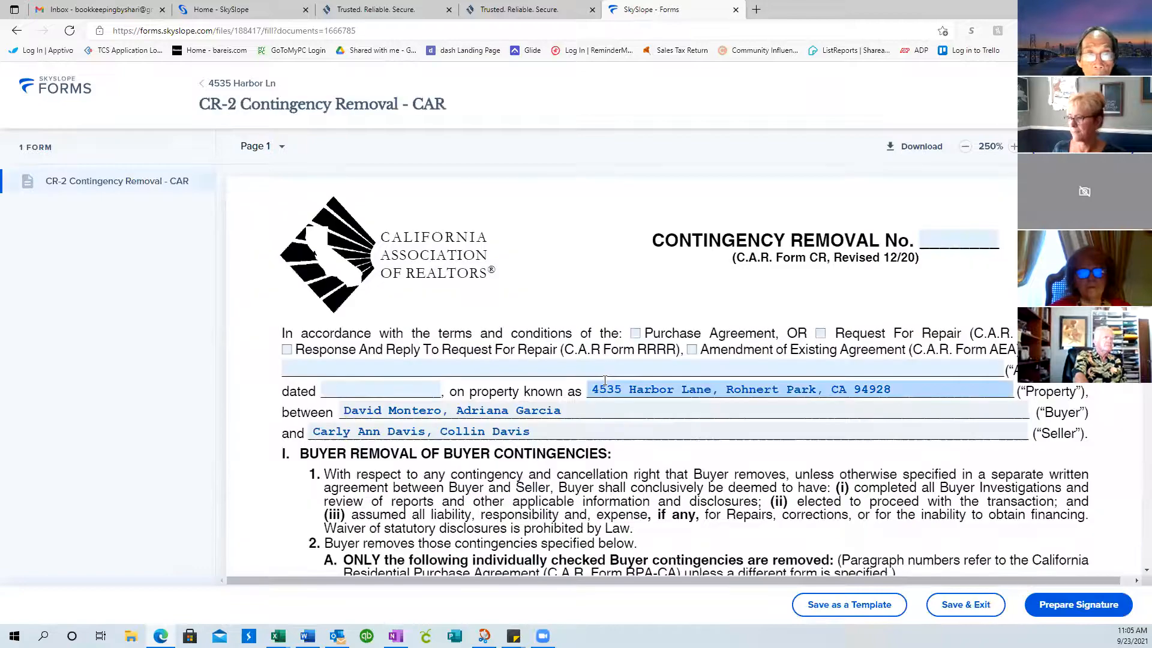
scroll(605, 380, down, 8)
scroll(605, 384, up, 10)
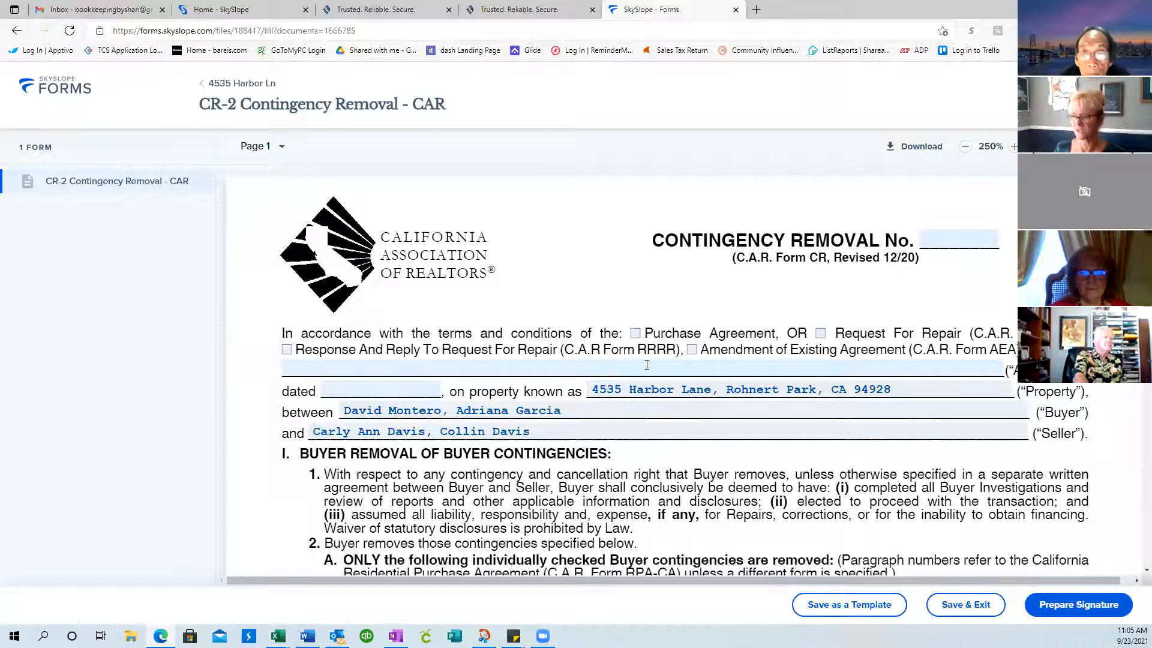
scroll(607, 379, down, 2)
scroll(647, 368, up, 2)
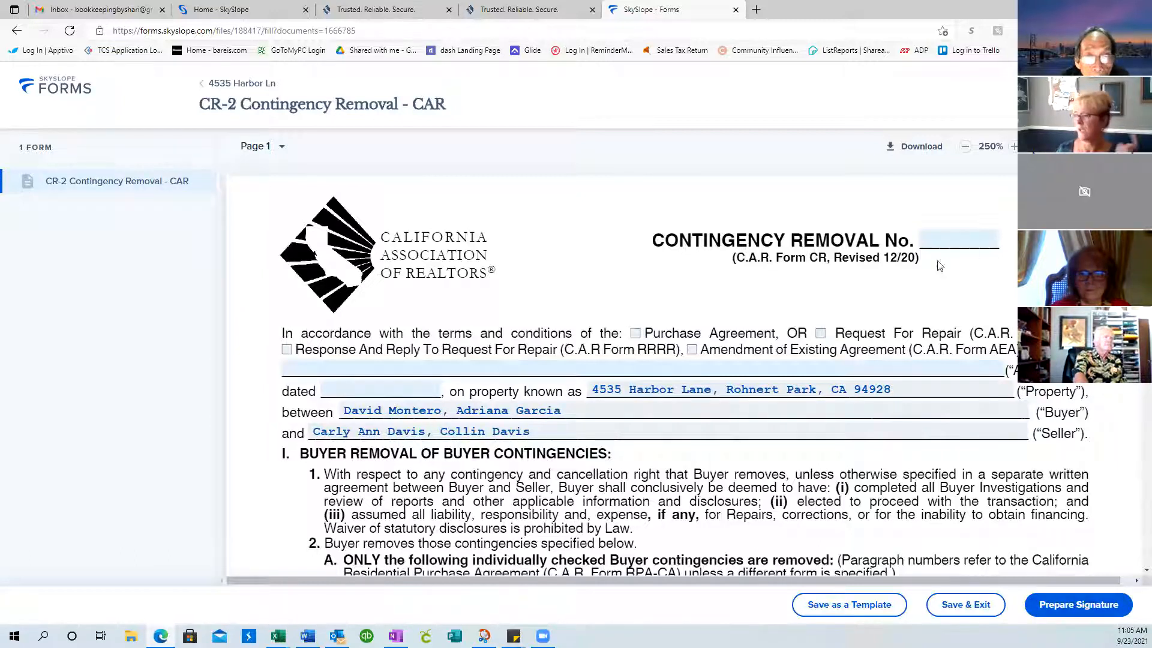
scroll(944, 310, down, 7)
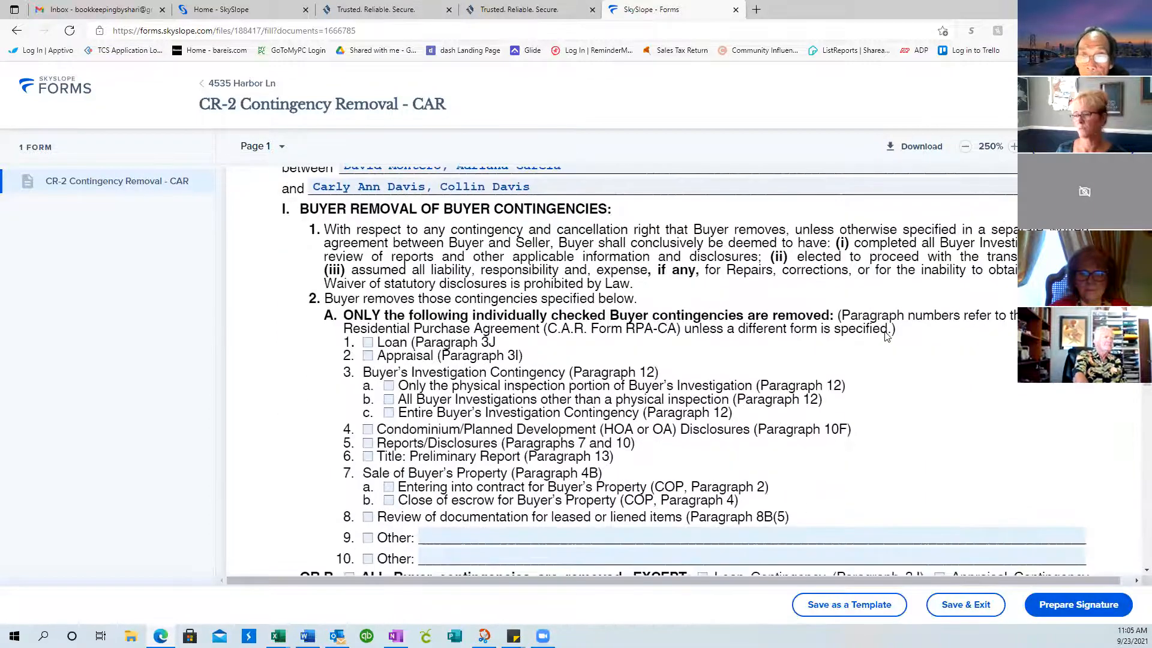
scroll(887, 337, down, 1)
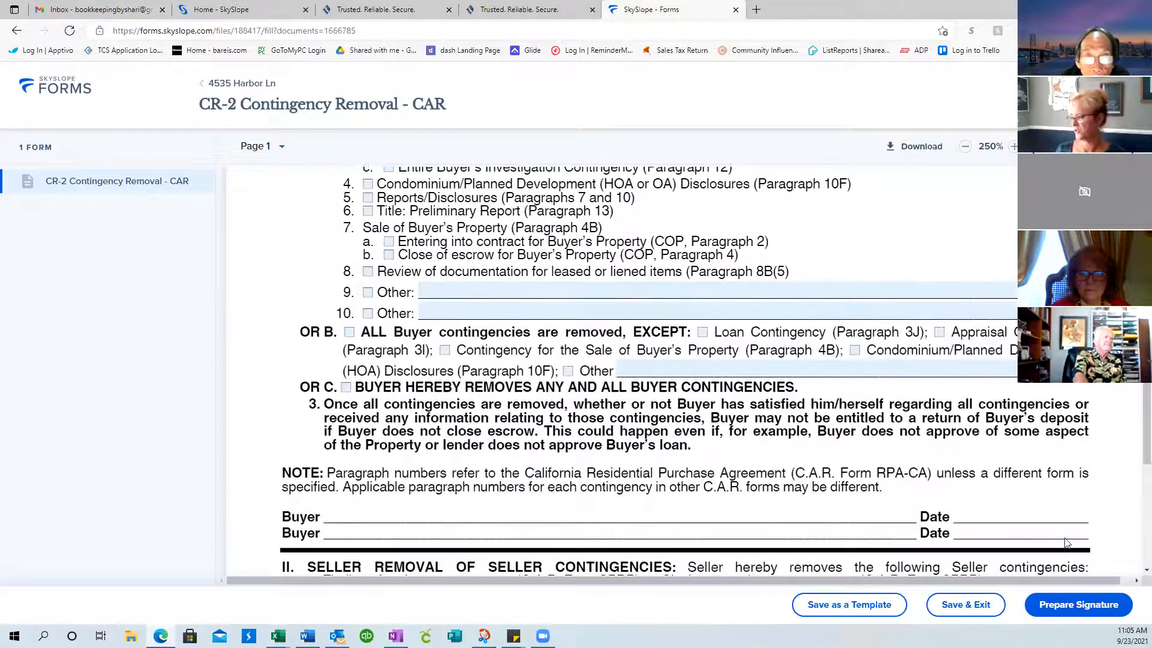
Start Prepare Signature, then cancel the Create an envelope dialog without sending
click(1078, 605)
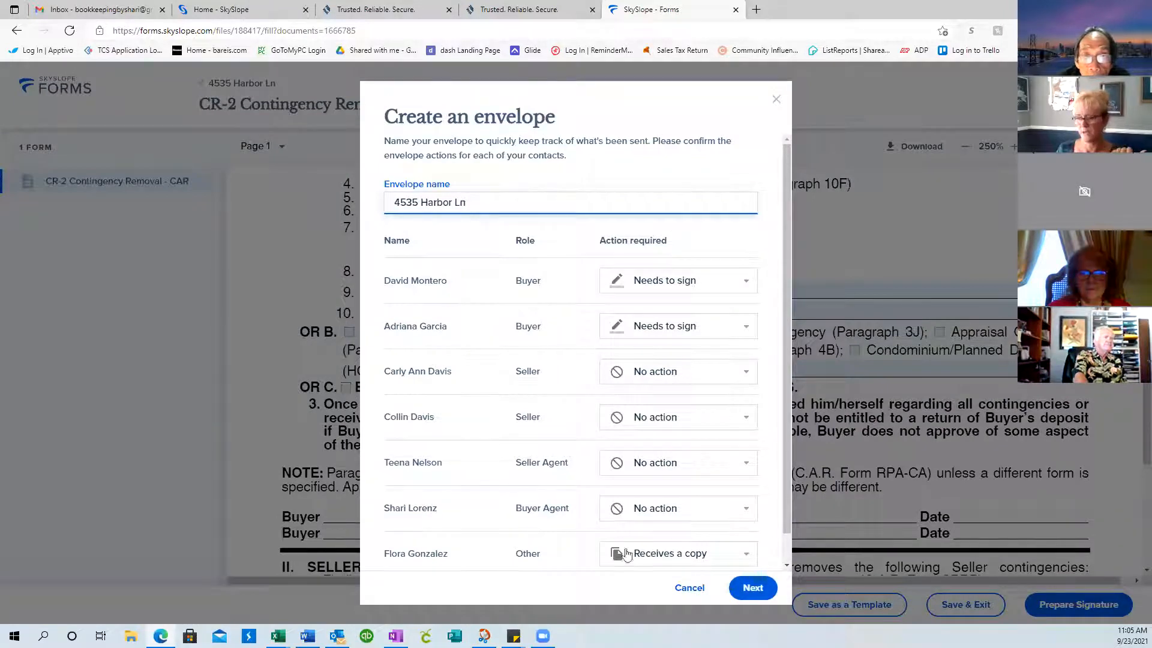
drag(787, 508, 781, 466)
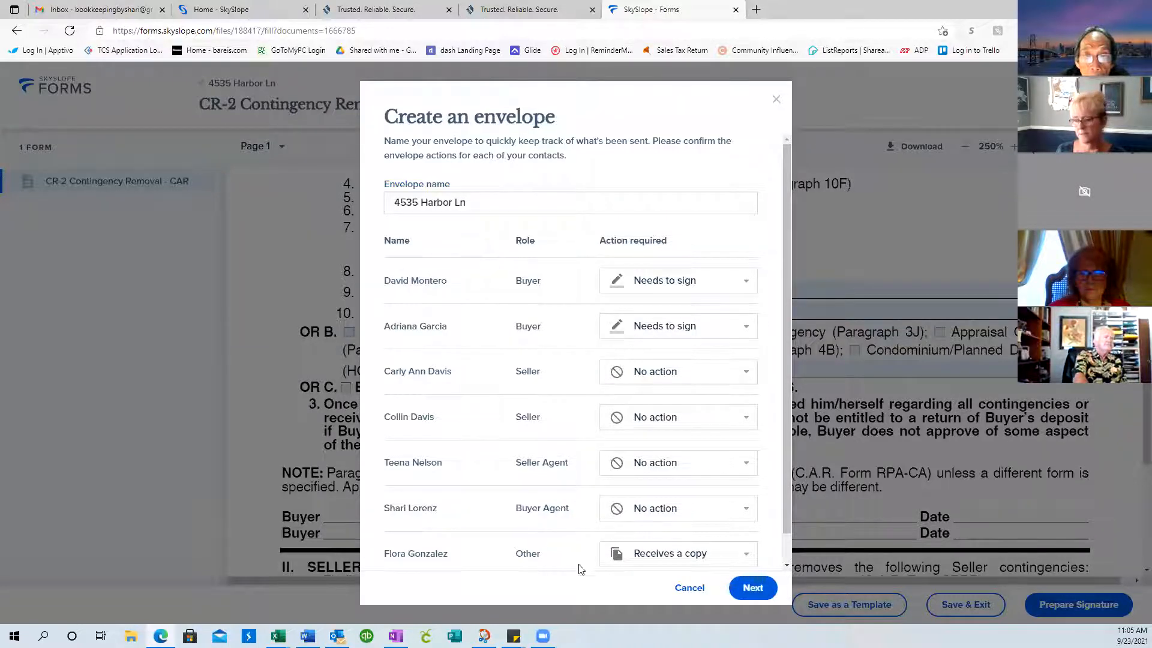
click(690, 589)
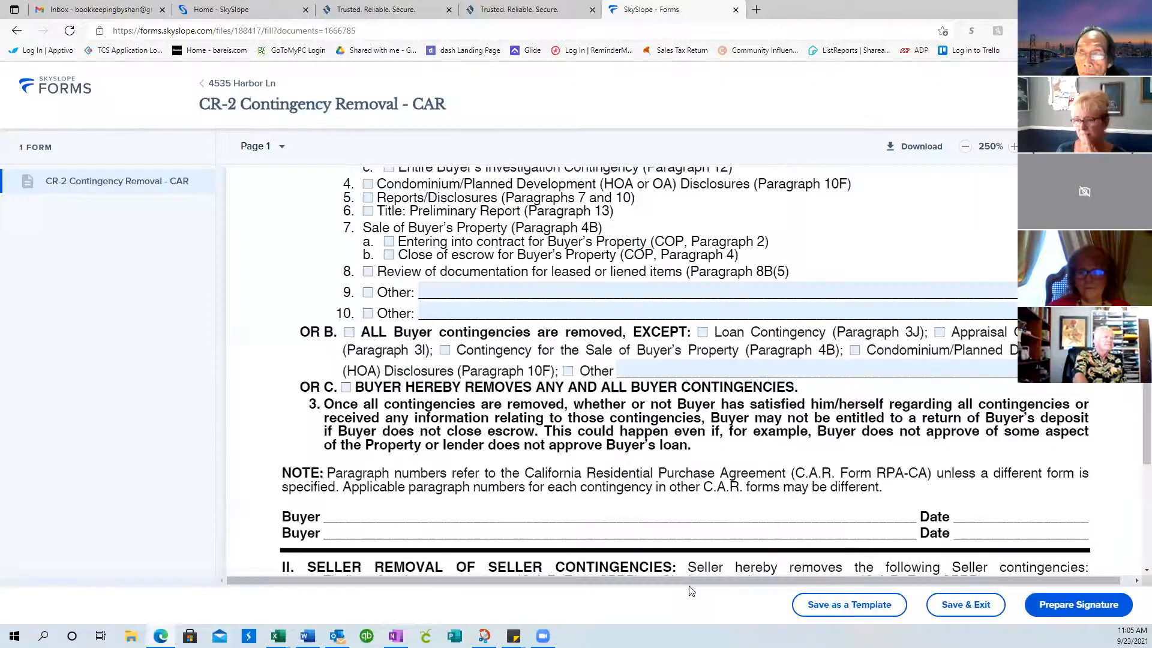
scroll(690, 457, up, 10)
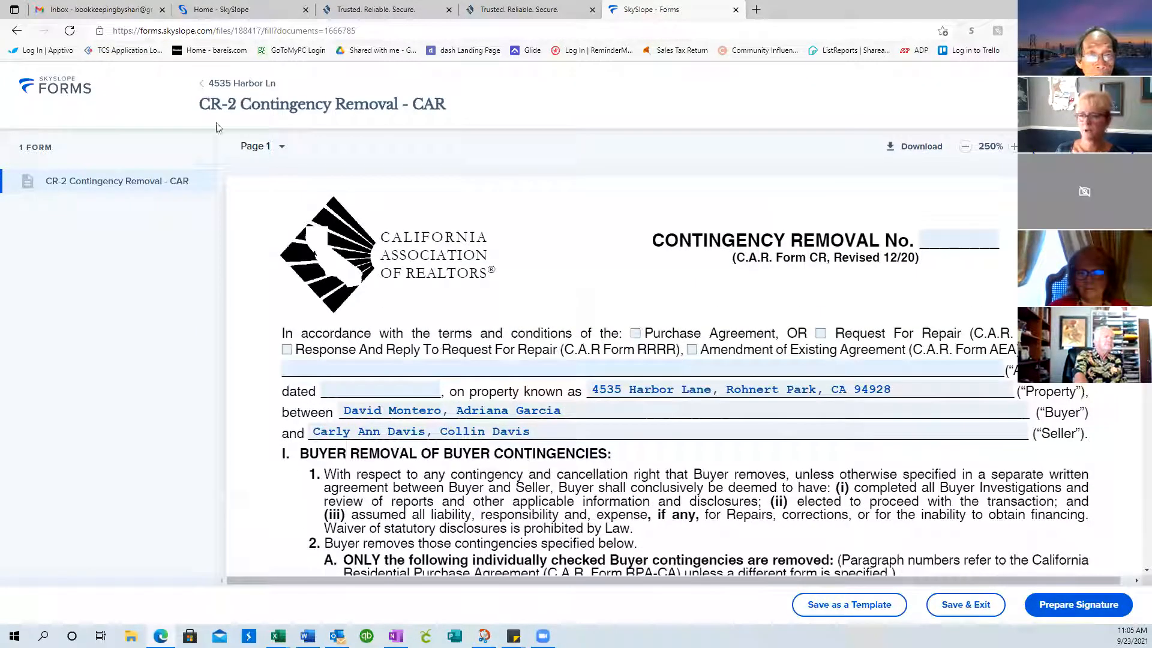
click(222, 85)
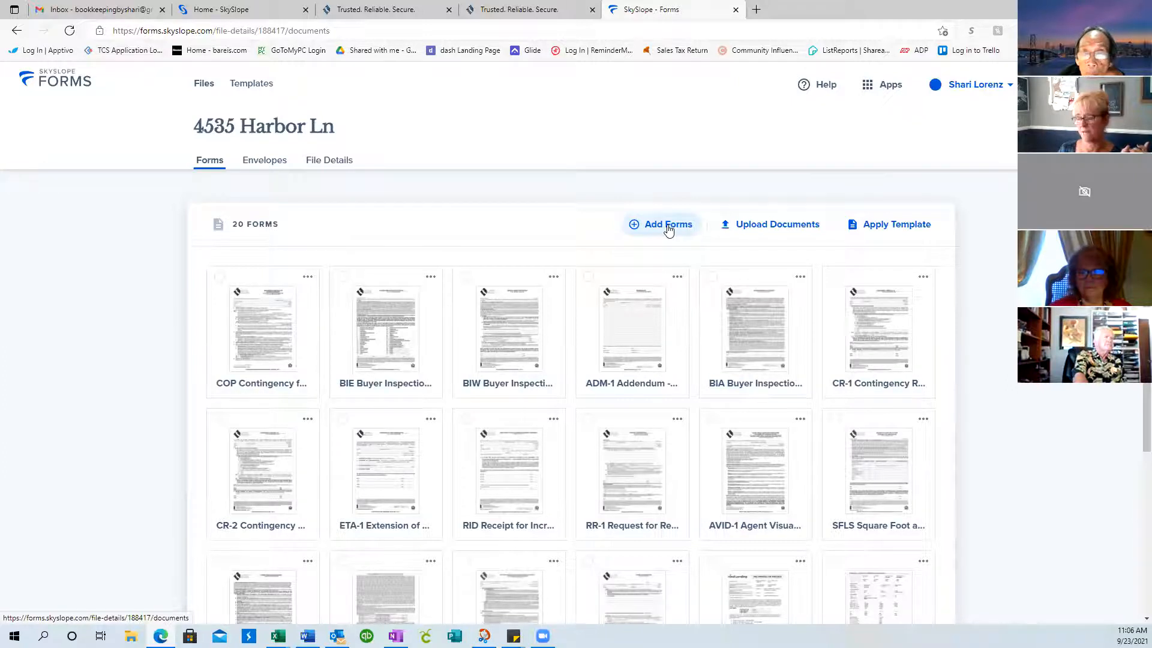
click(779, 226)
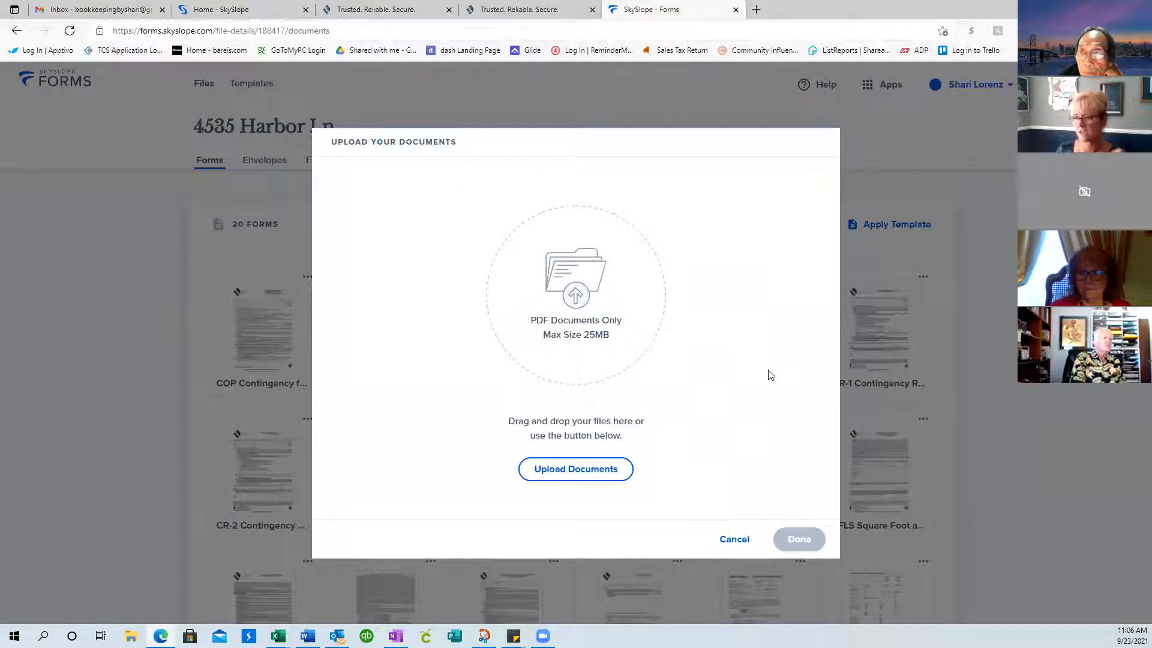
click(737, 538)
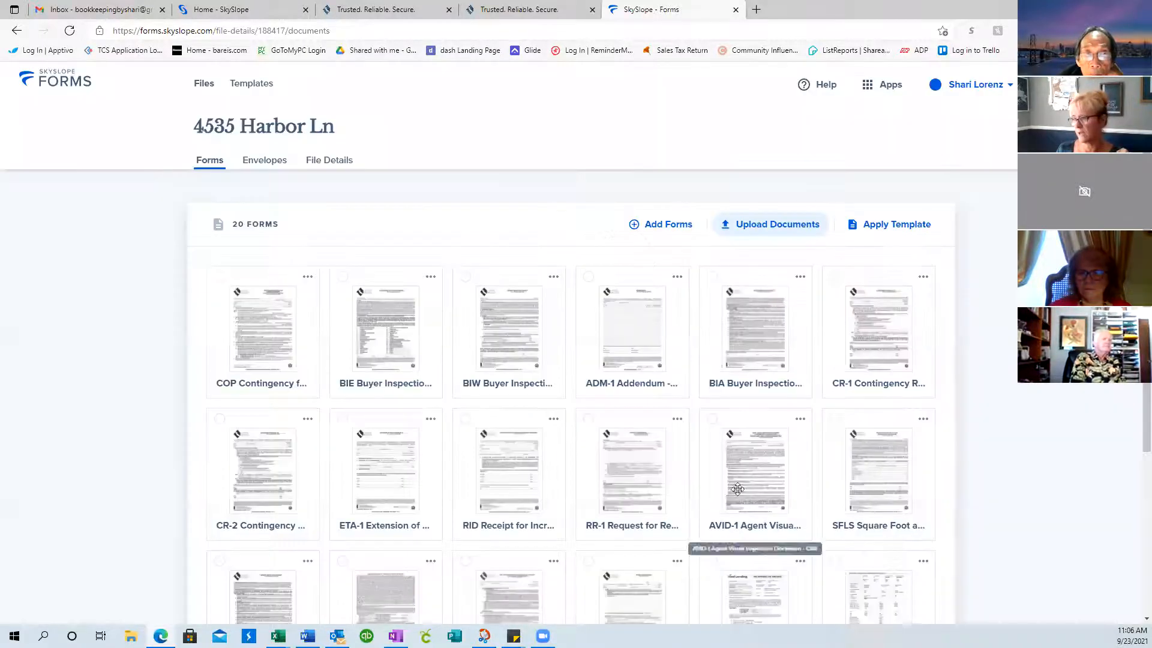
click(778, 231)
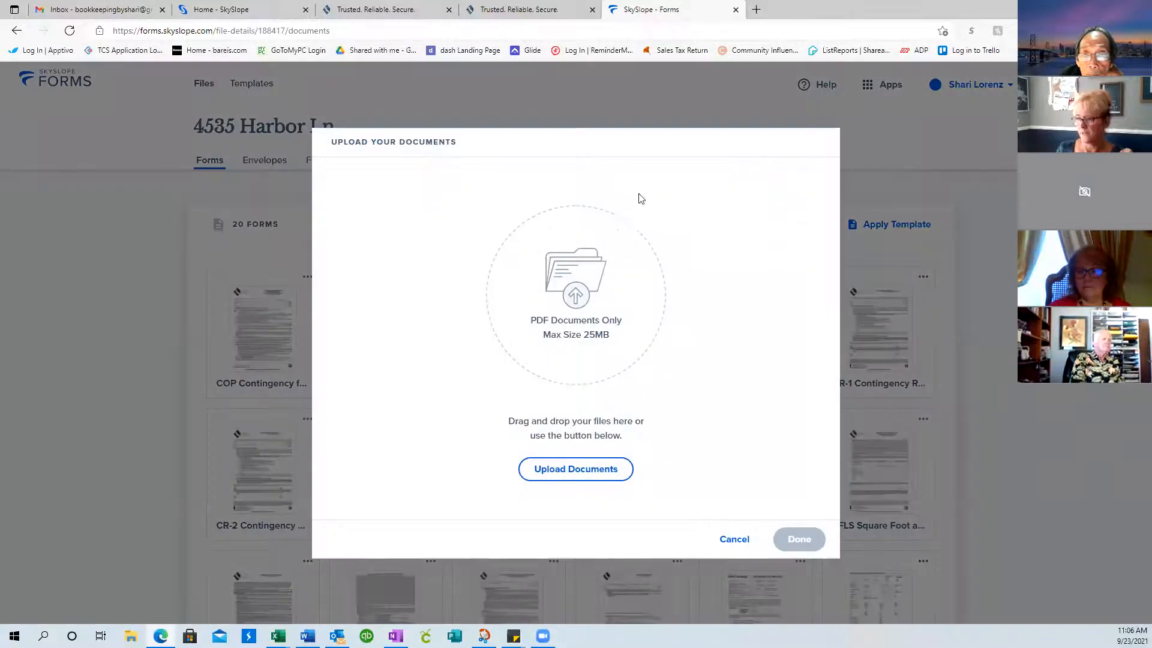
click(571, 469)
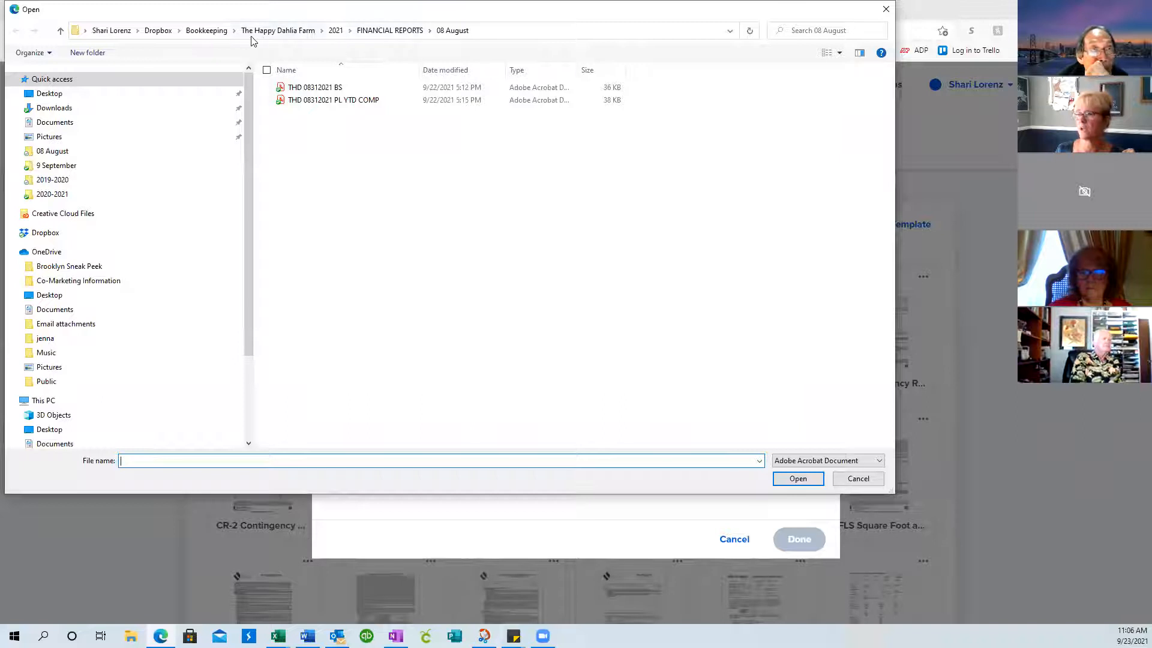
Browse Dropbox > Active Properties to the Harbor Lane Property Information folder
click(158, 30)
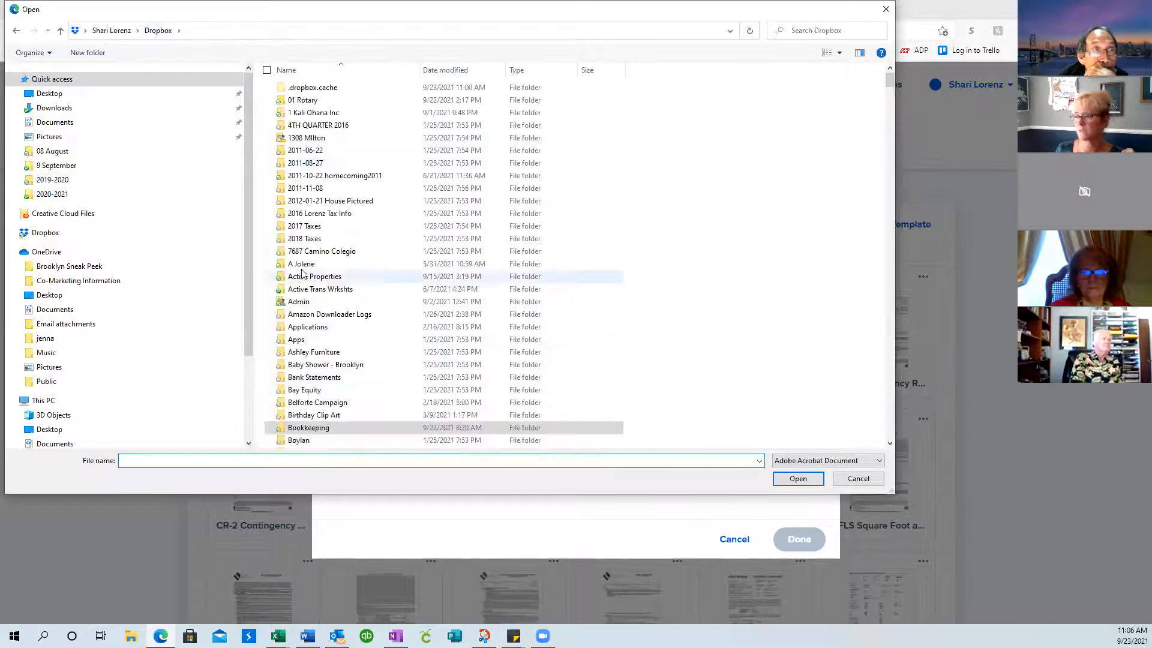
double_click(301, 278)
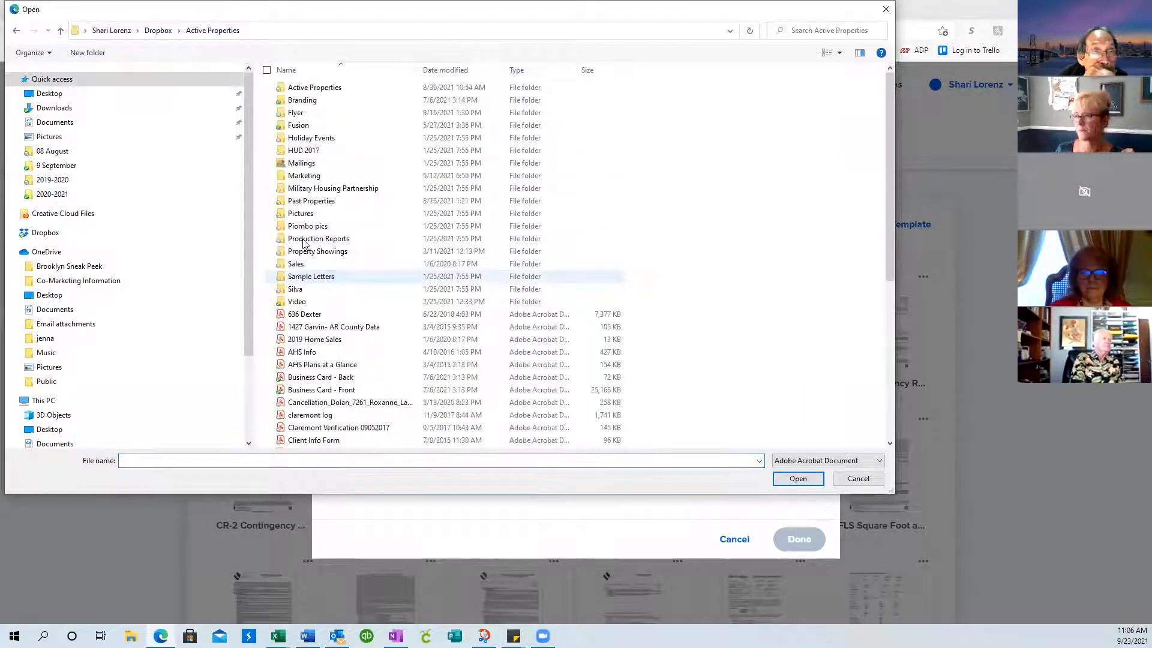
double_click(310, 87)
double_click(310, 87)
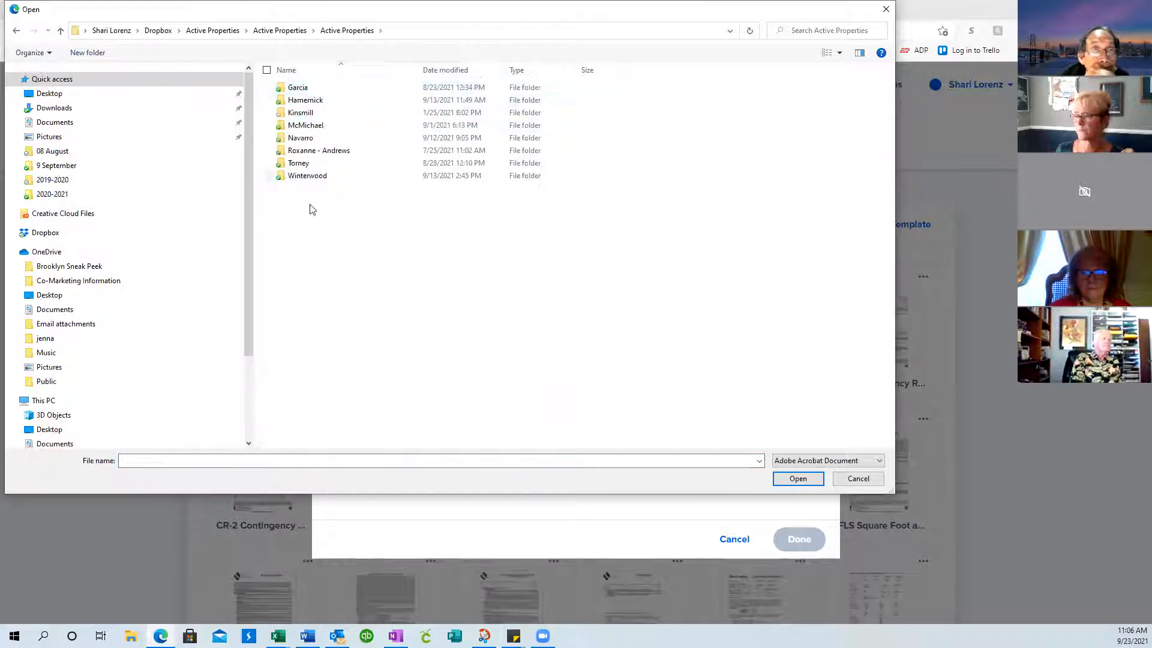
click(302, 90)
double_click(302, 91)
double_click(302, 90)
double_click(308, 125)
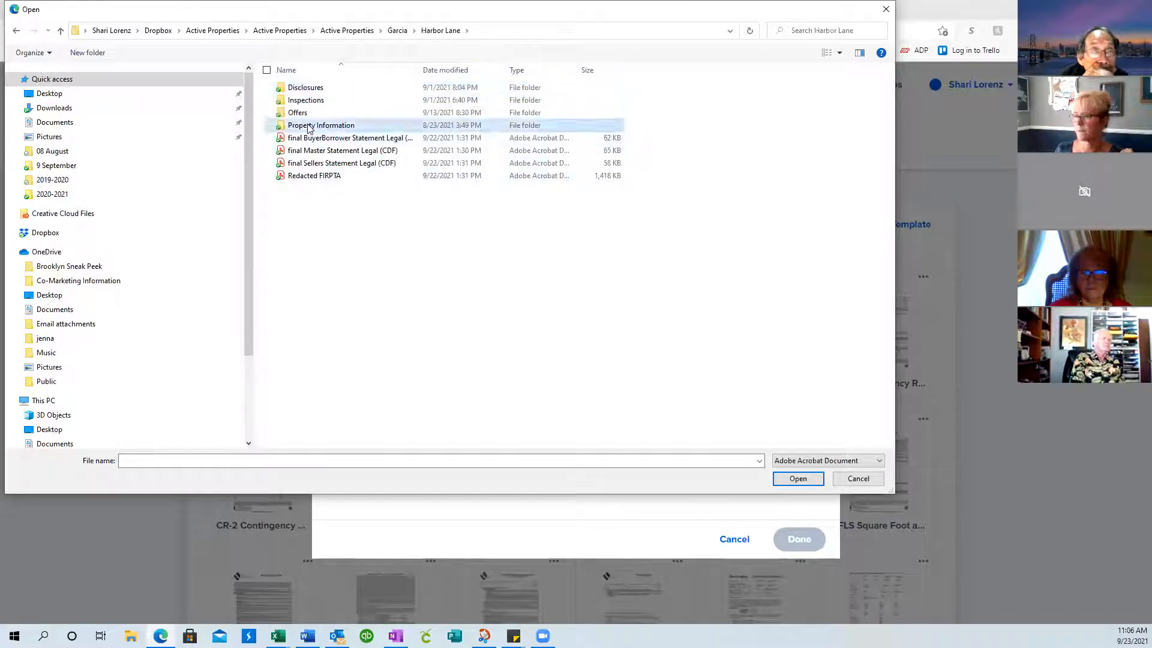
Upload Tax Record - Harbor and Trans Wrkshet - Harbor, bringing the file to 22 forms
click(327, 88)
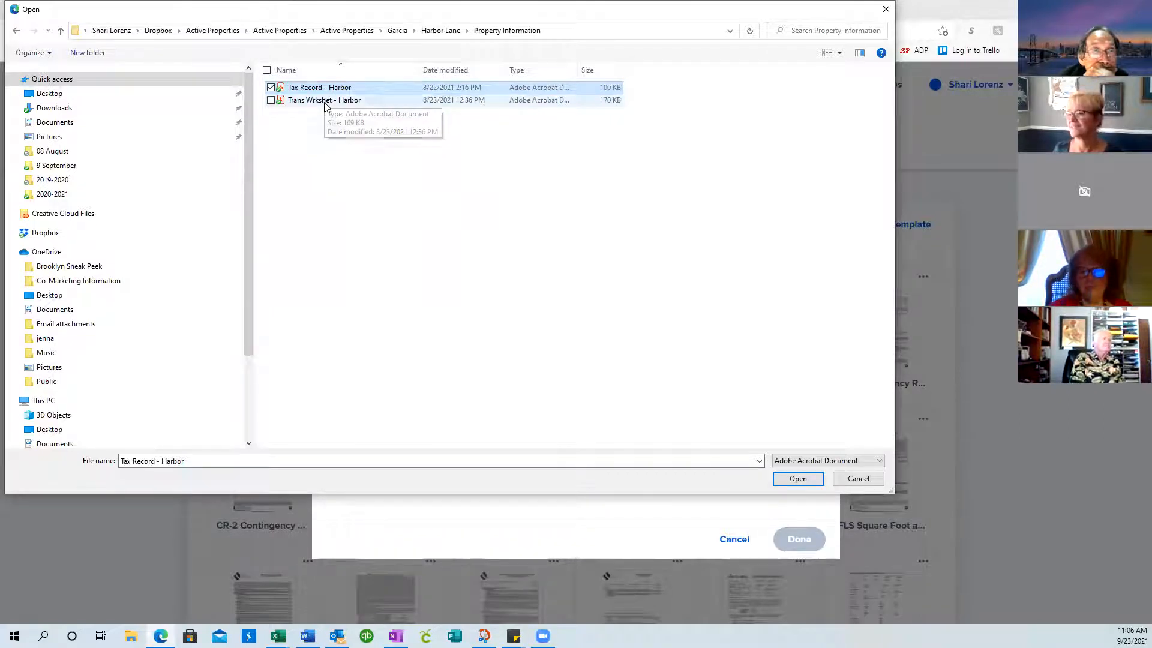
ctrl+click(327, 100)
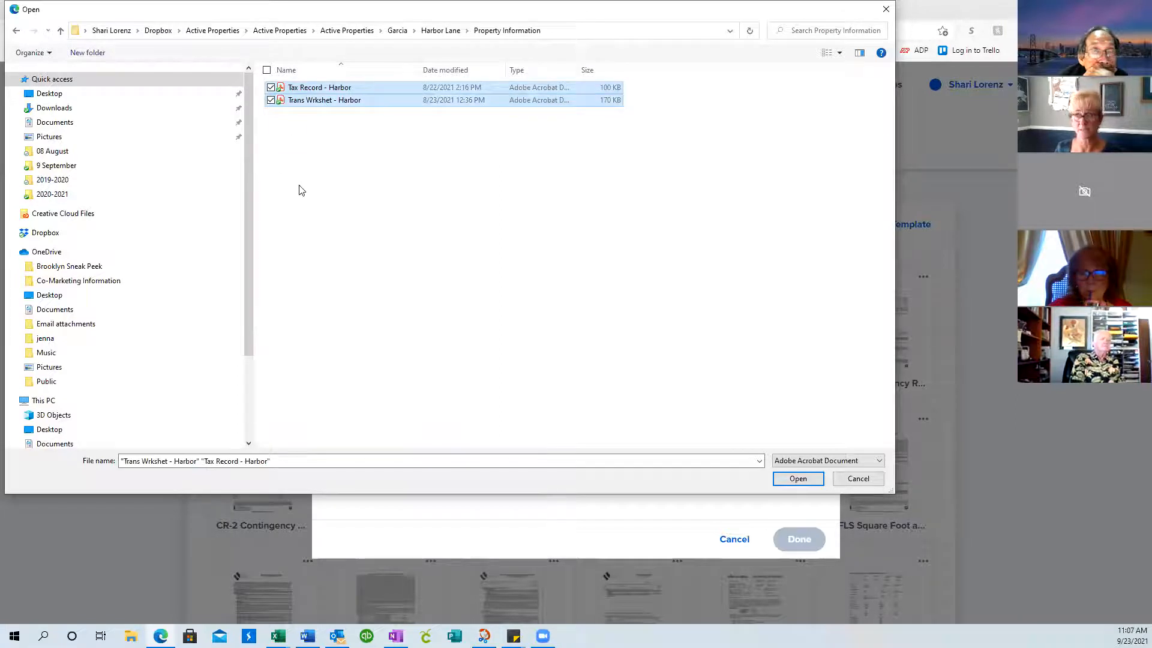
click(793, 481)
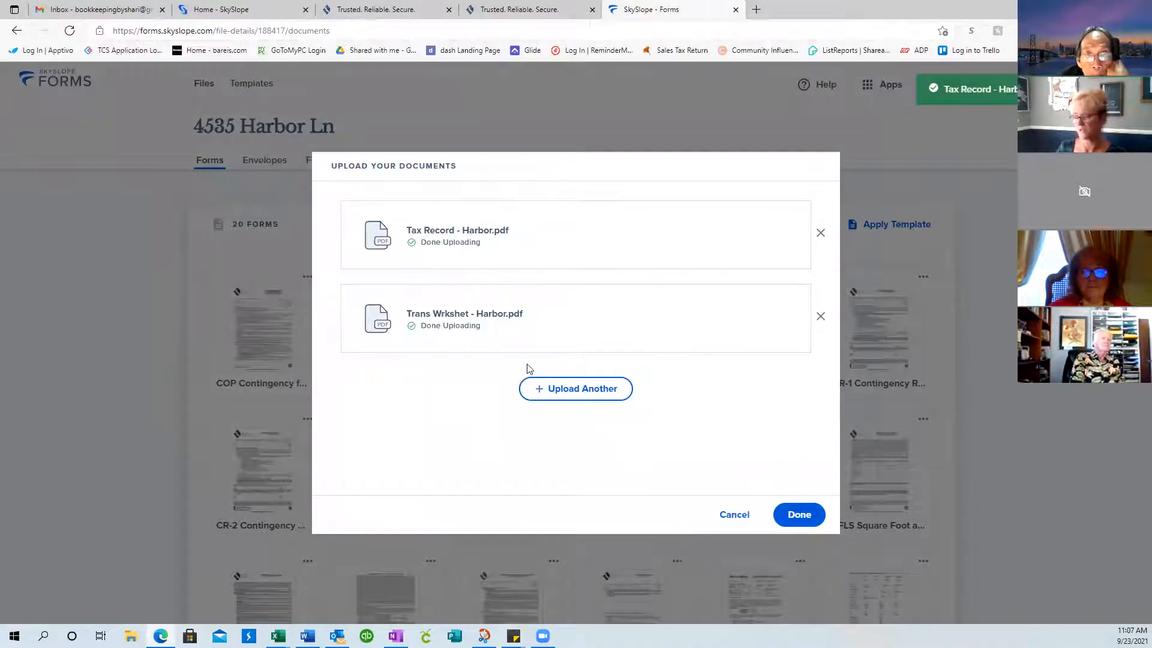
click(799, 514)
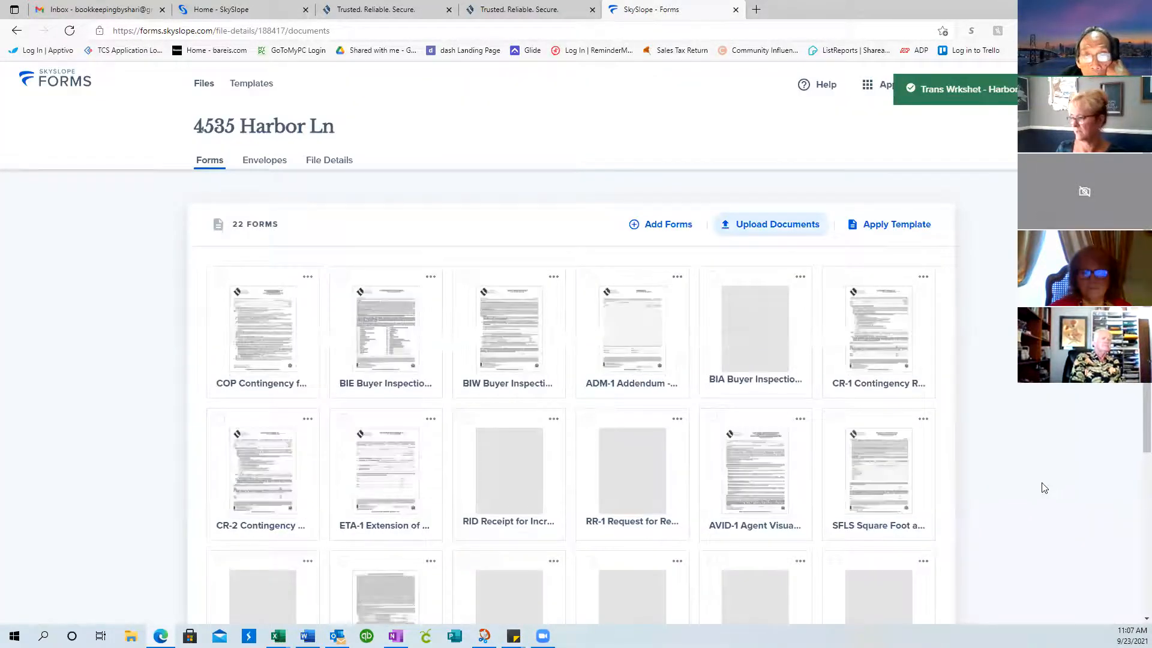
scroll(1045, 488, down, 4)
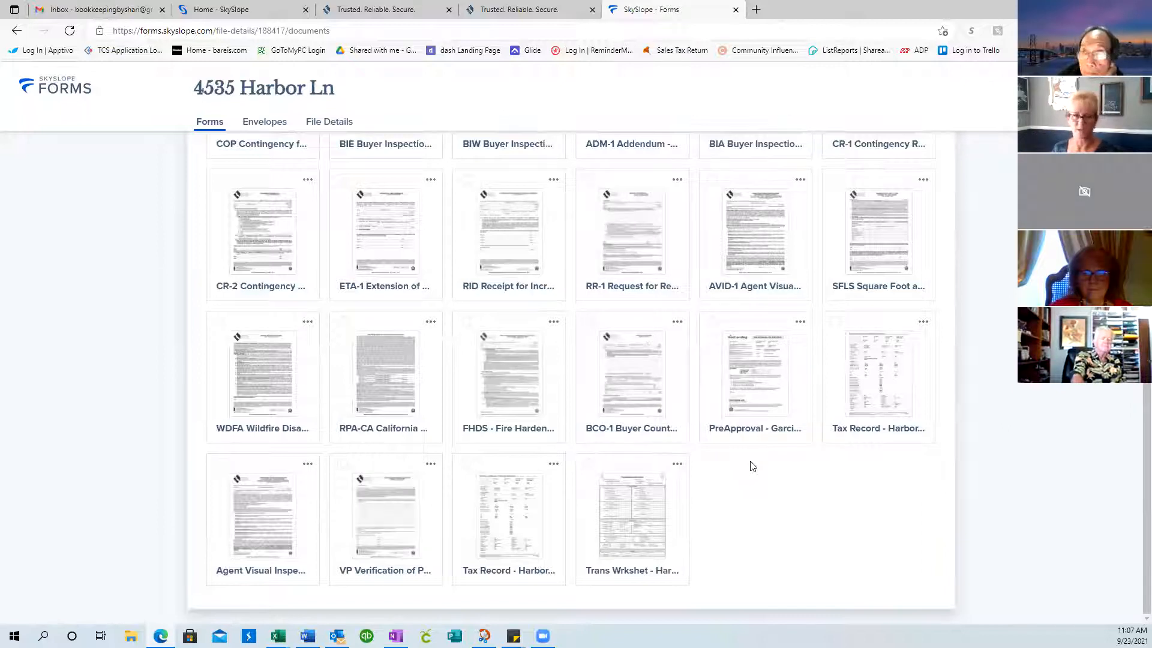
scroll(747, 464, up, 5)
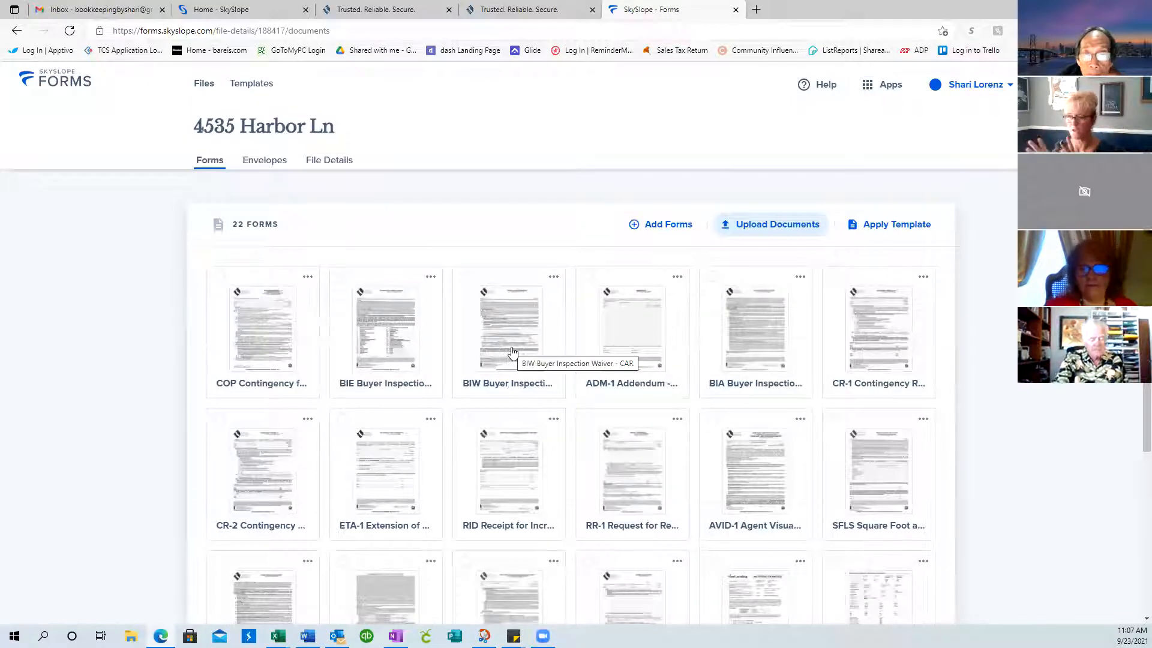
scroll(1056, 389, down, 4)
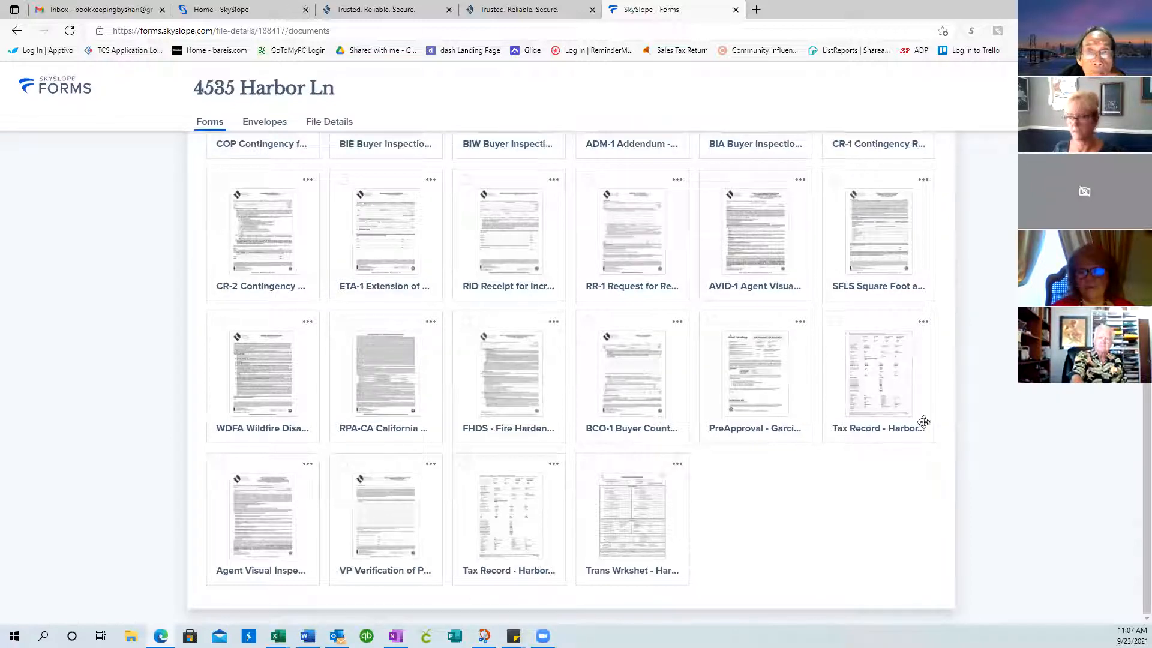
Open VP Verification, Agent Visual Inspection, WDFA and RPA-CA together for filling, then Save & Exit
click(341, 466)
click(218, 465)
click(220, 328)
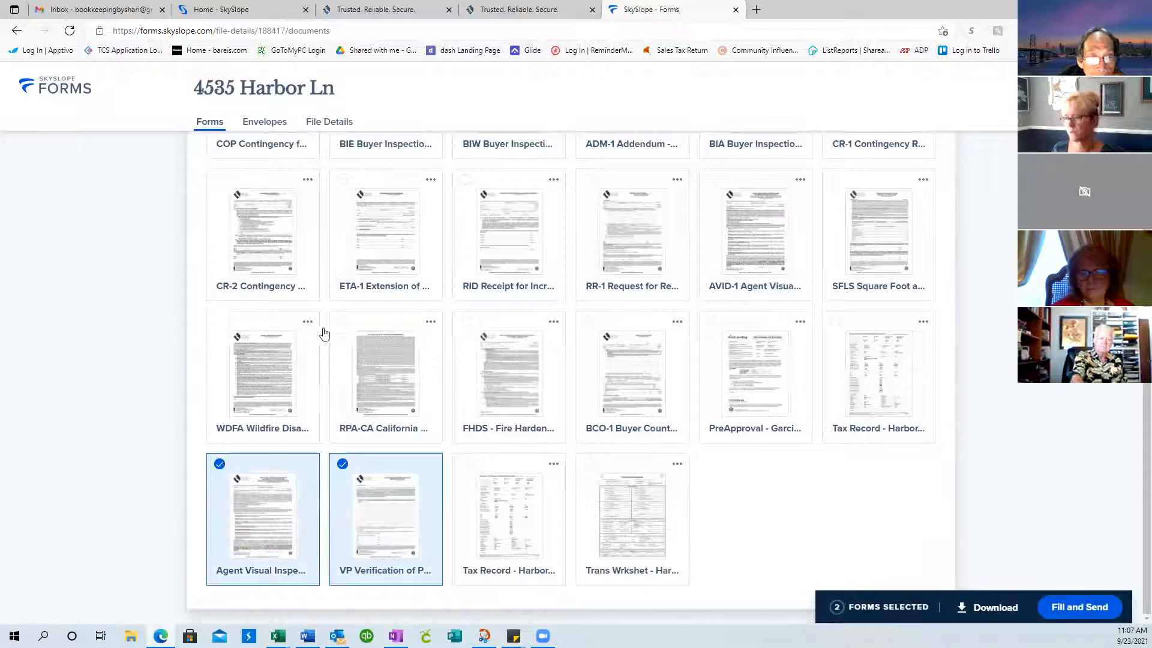
click(340, 329)
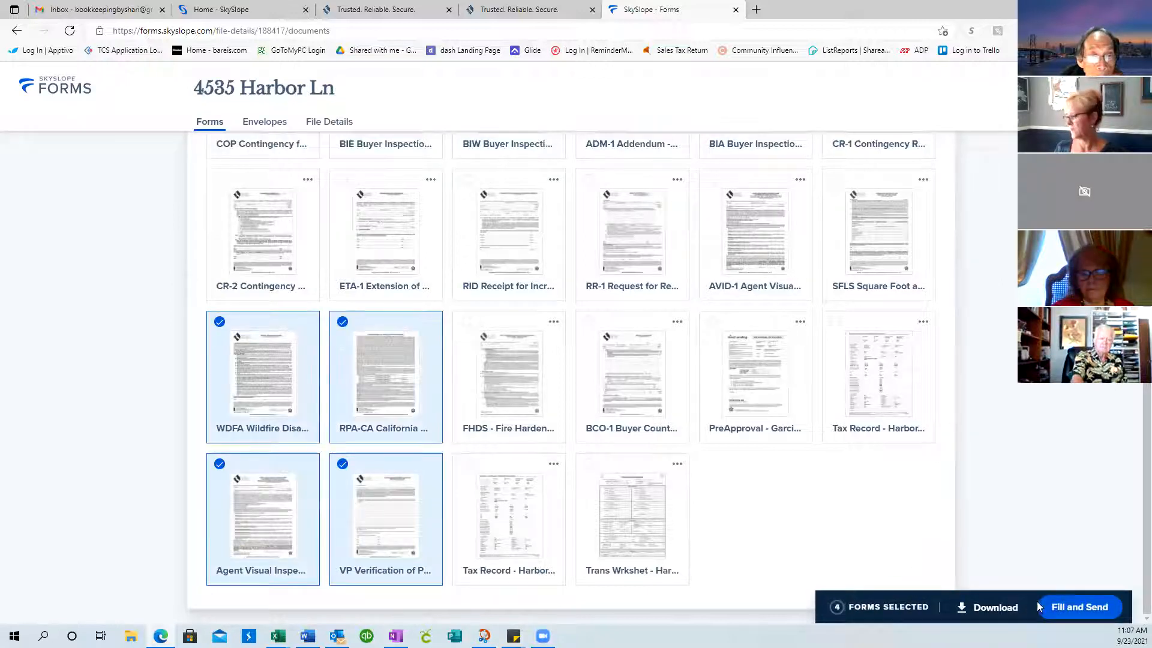
click(1070, 609)
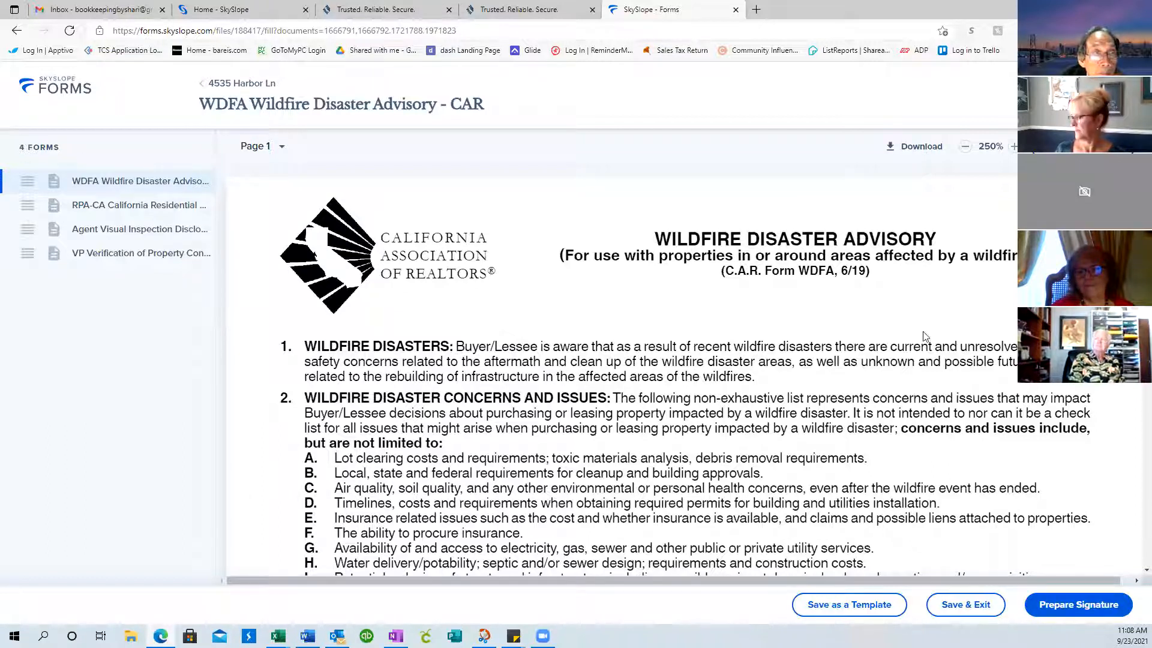
click(947, 606)
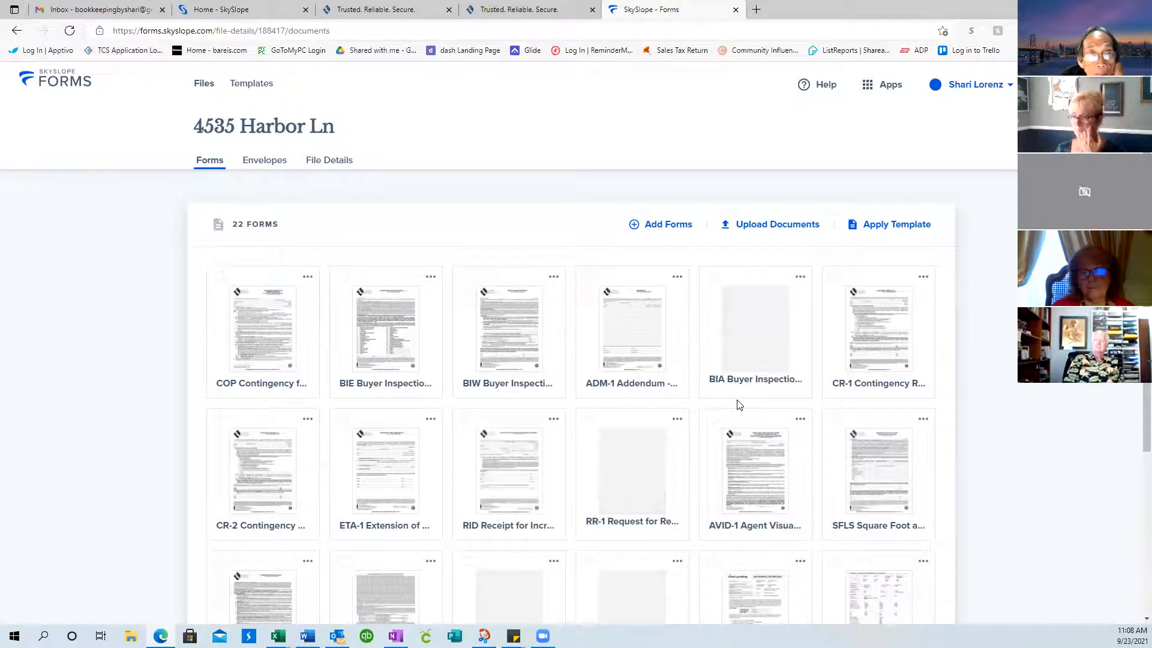
From the Files list, open the Dexter Circle file and go to its Add Forms page
click(204, 84)
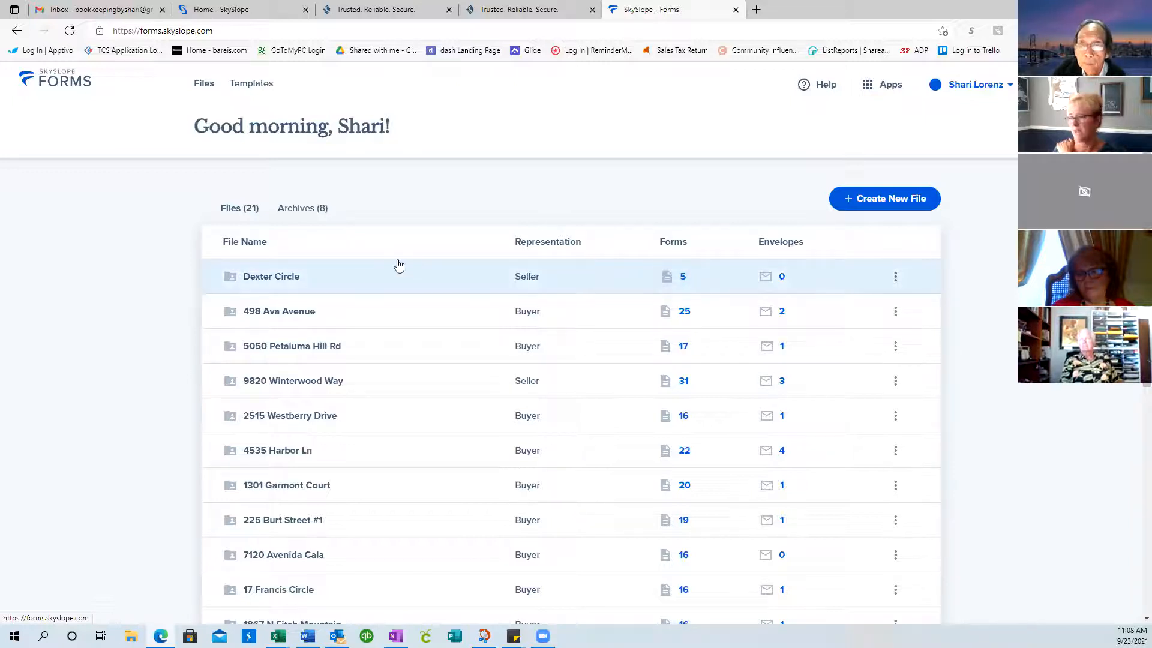
click(273, 278)
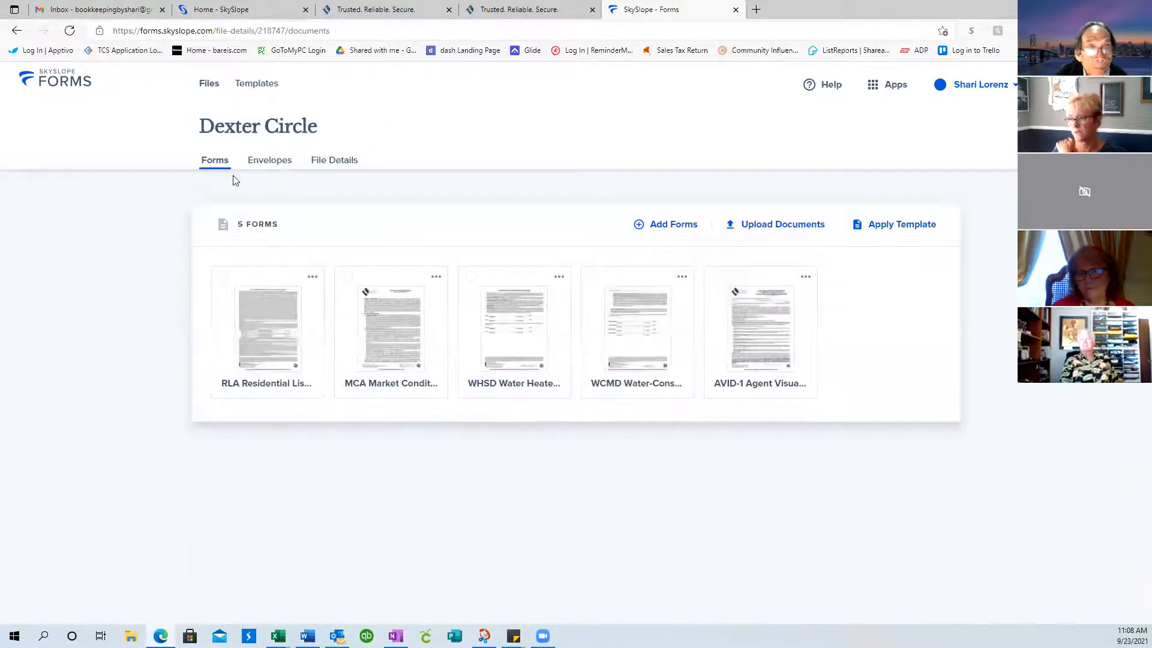
click(658, 225)
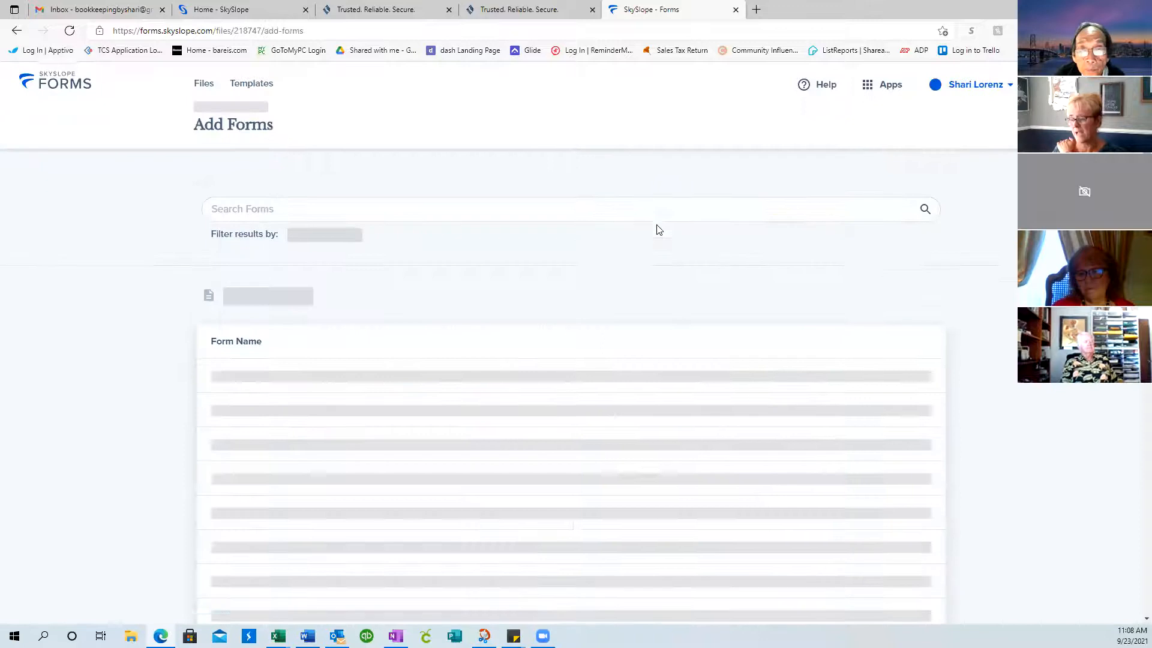
Search the form library for 'conting', then clear the search to list all 369 forms
click(309, 191)
text(conting)
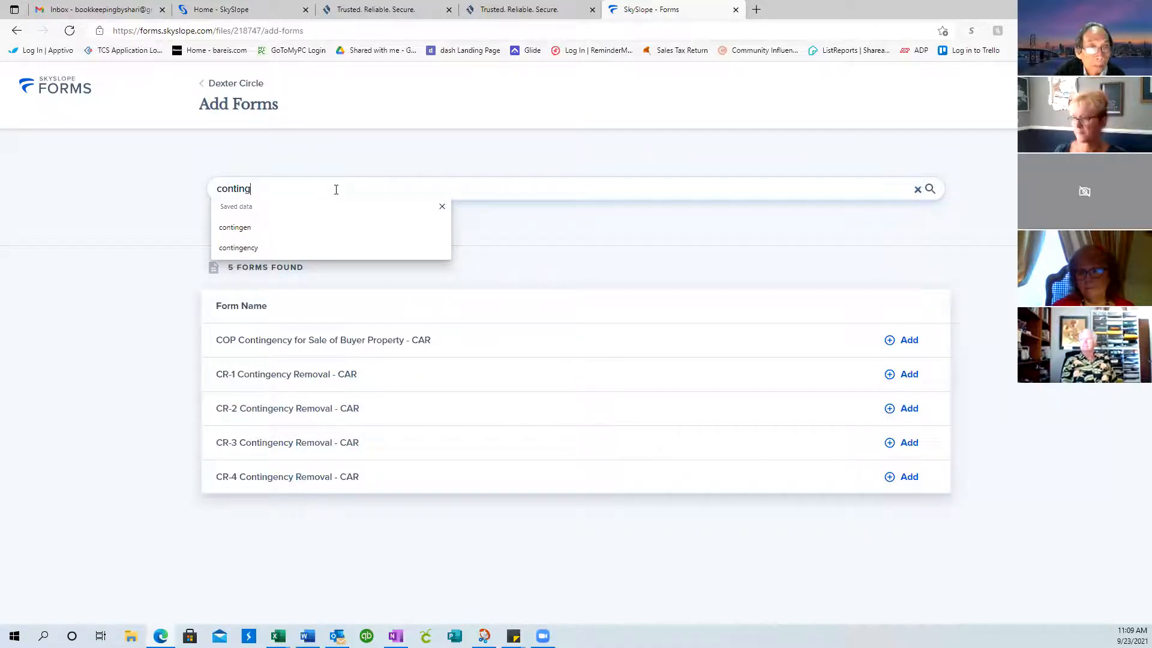
key(BackSpace)
key(BackSpace)
key(BackSpace)
key(BackSpace)
drag(257, 187, 167, 192)
key(BackSpace)
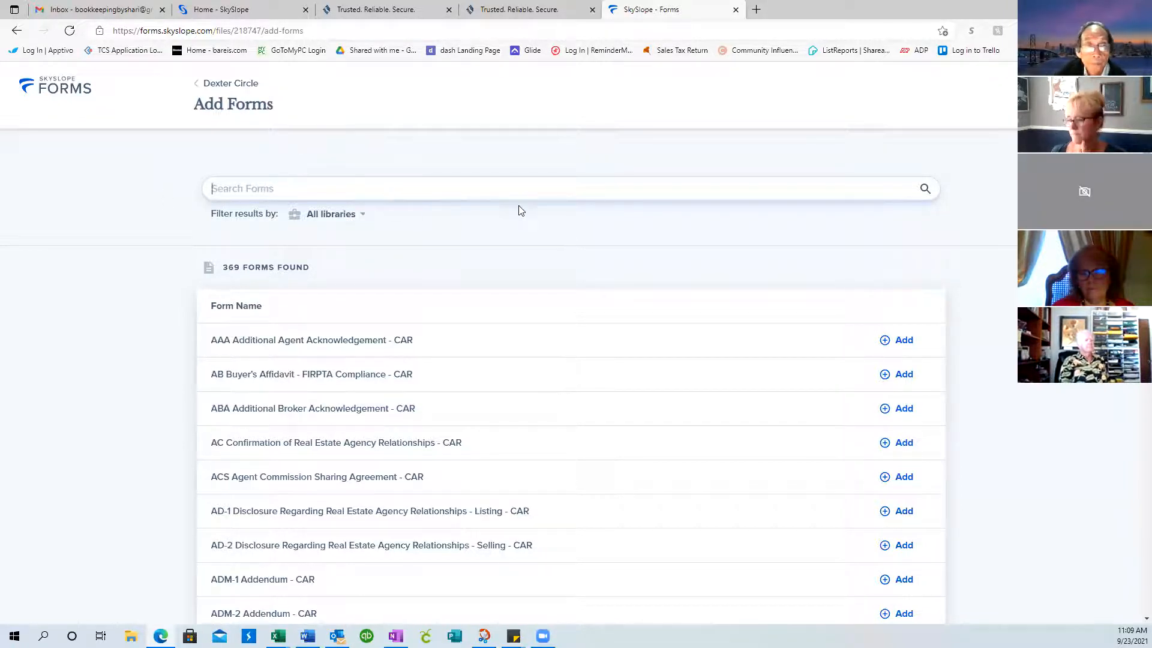
Return to Dexter Circle, confirm it has no envelopes, and go back to its 5 forms
click(198, 89)
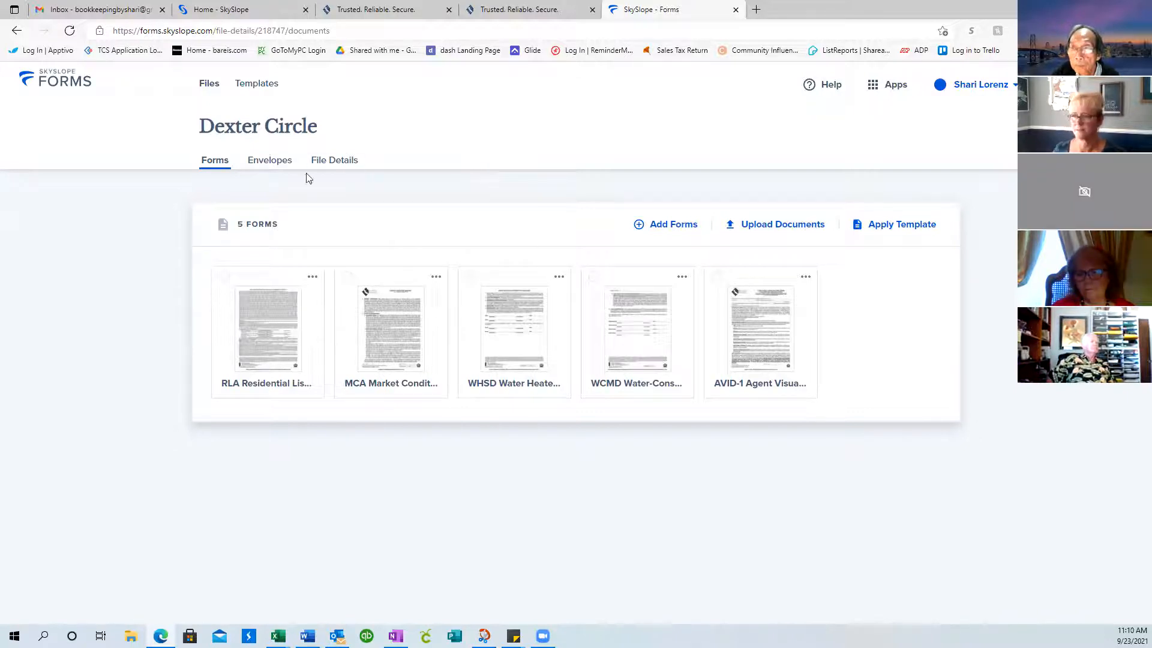
click(273, 161)
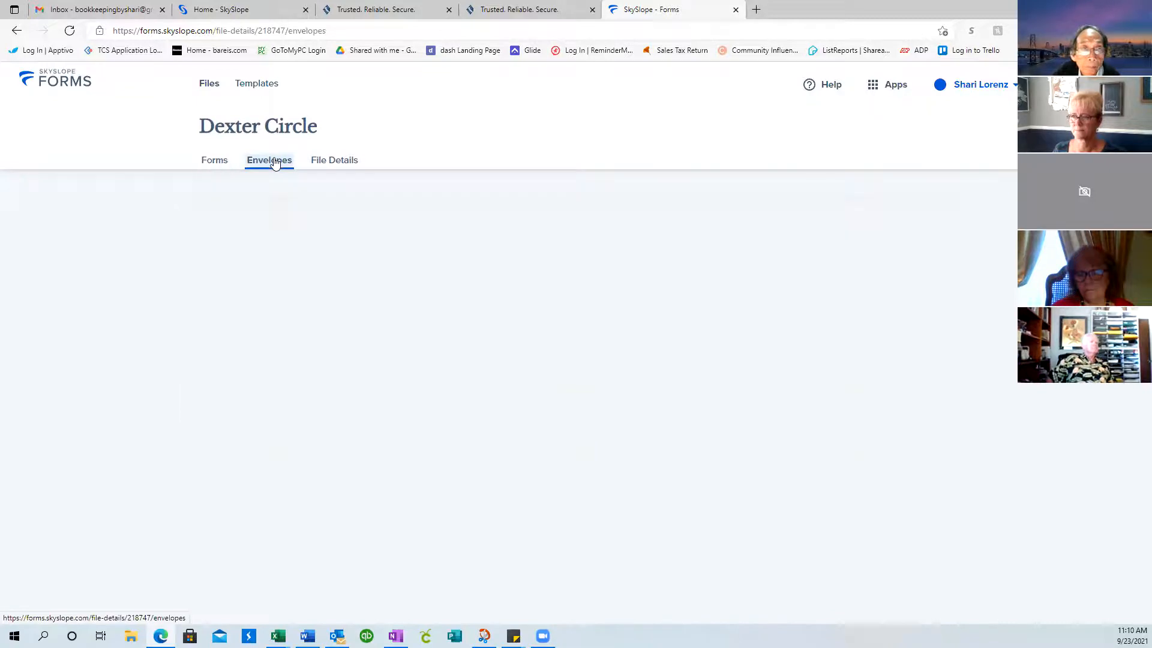
click(214, 161)
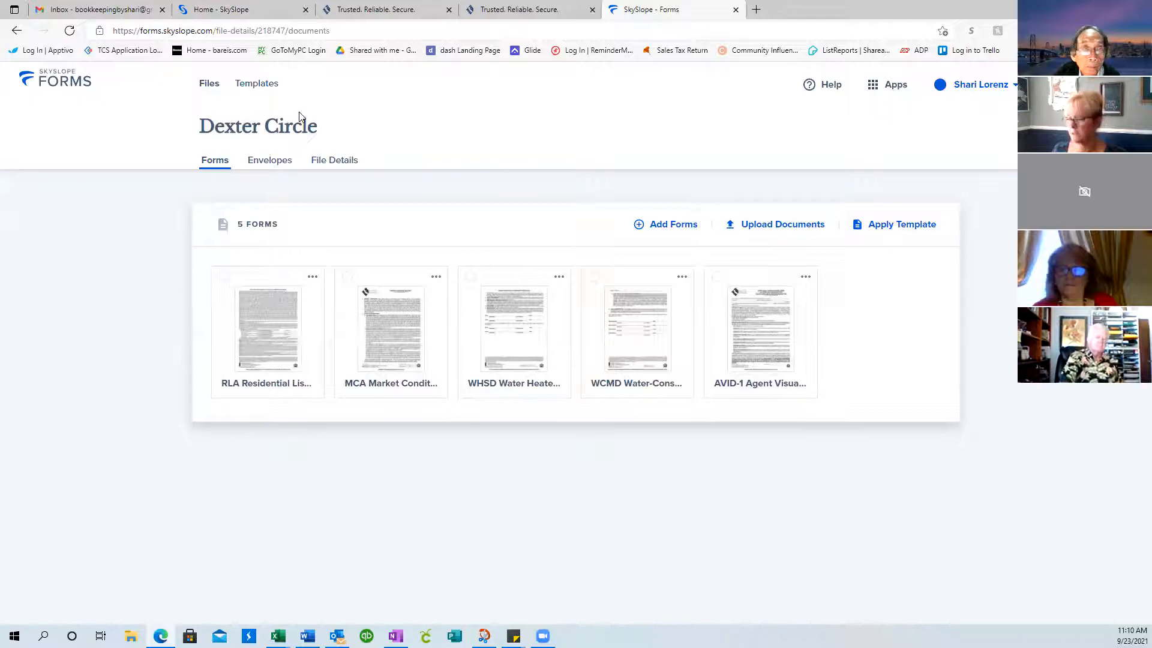
click(207, 85)
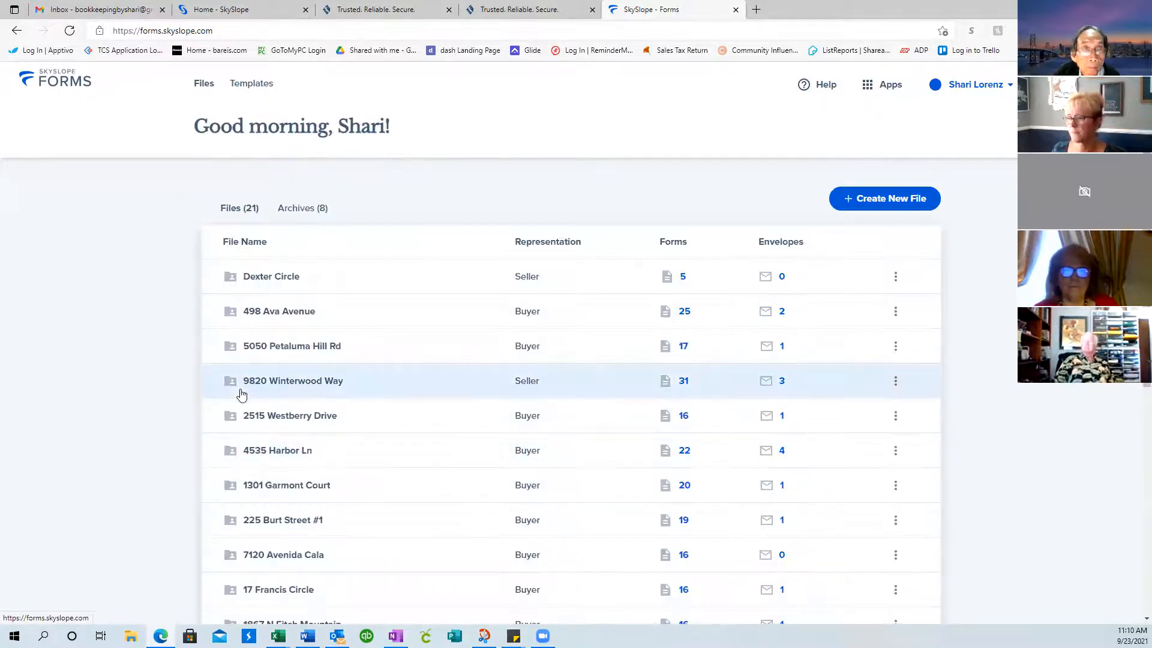
click(292, 450)
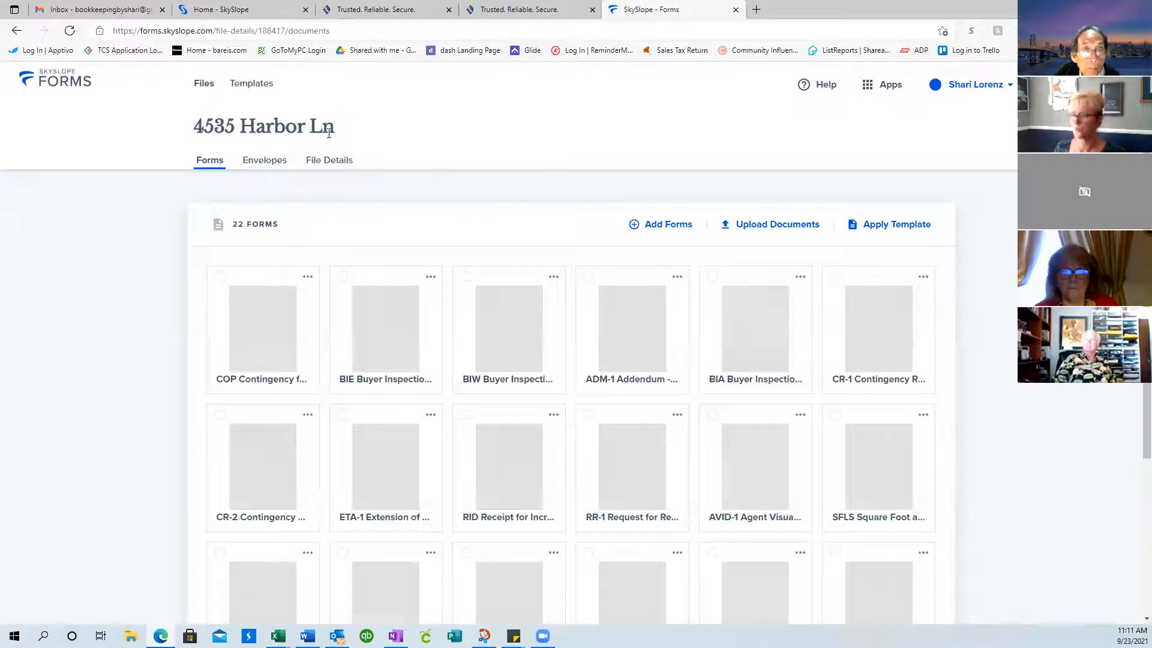
click(258, 159)
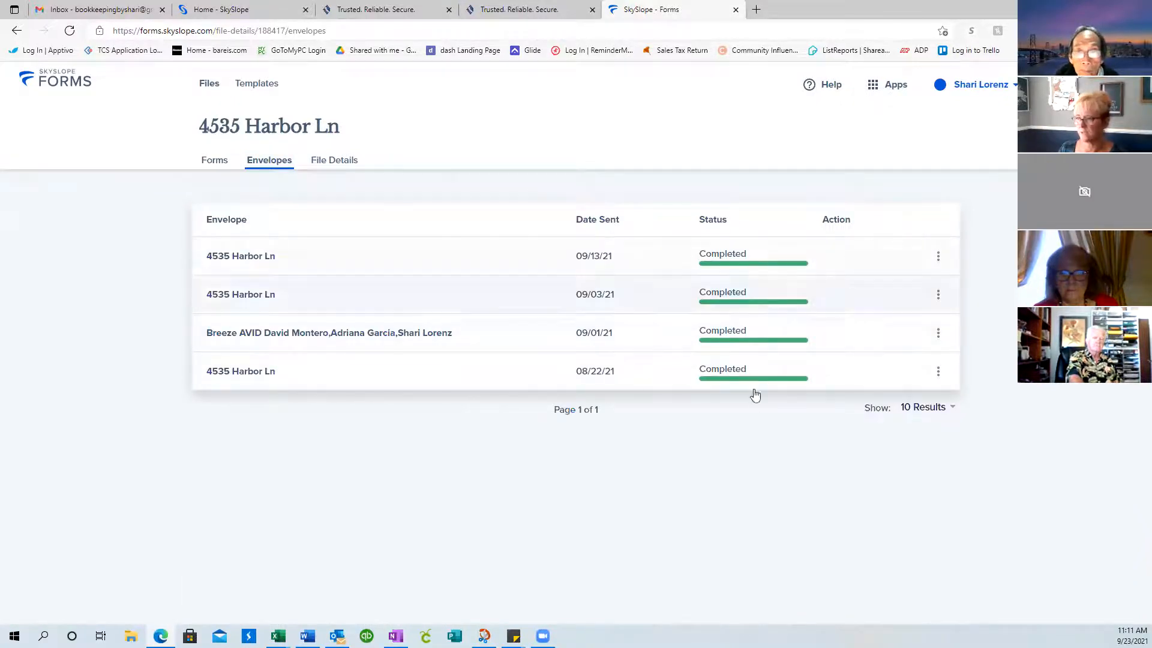
click(939, 260)
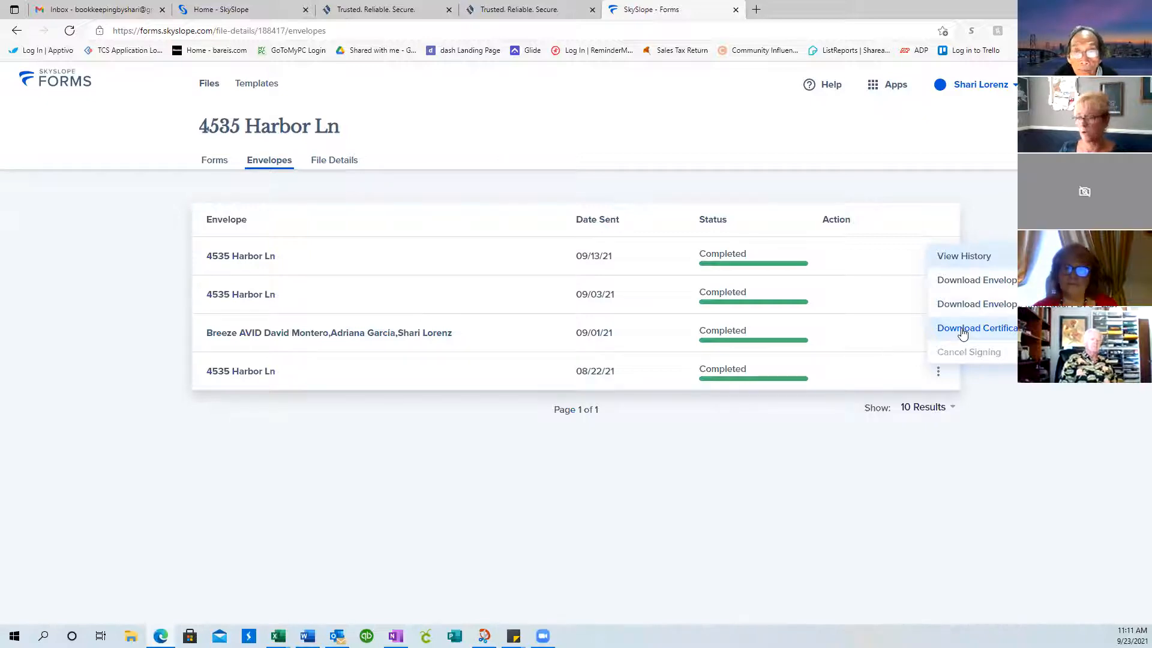
click(973, 283)
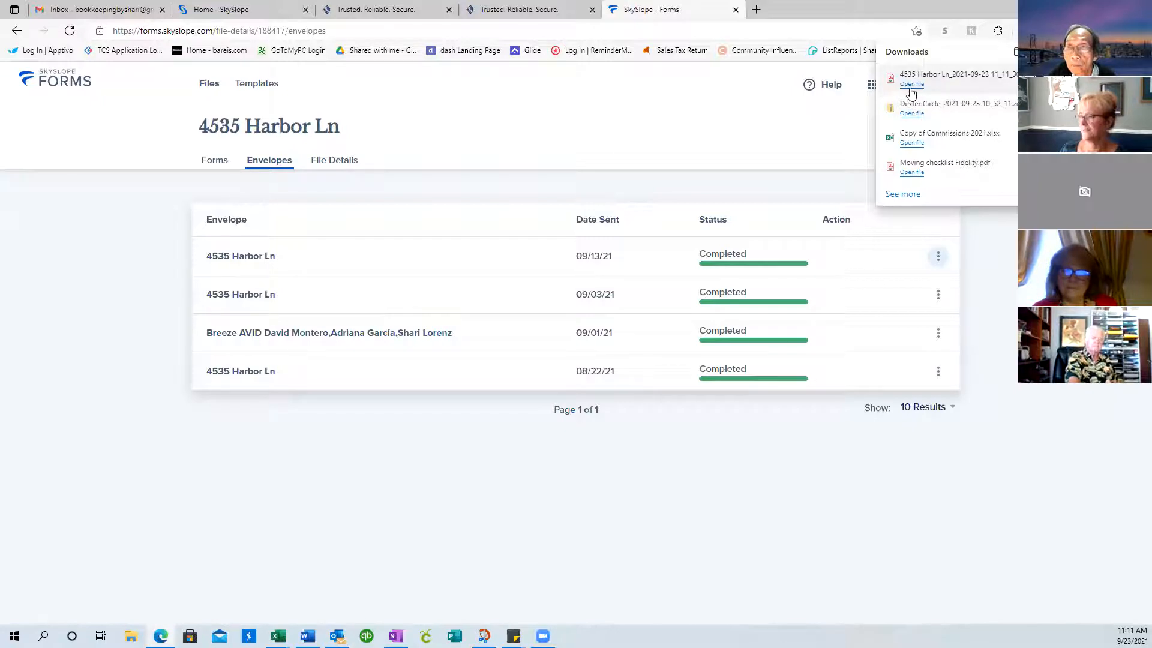
click(912, 85)
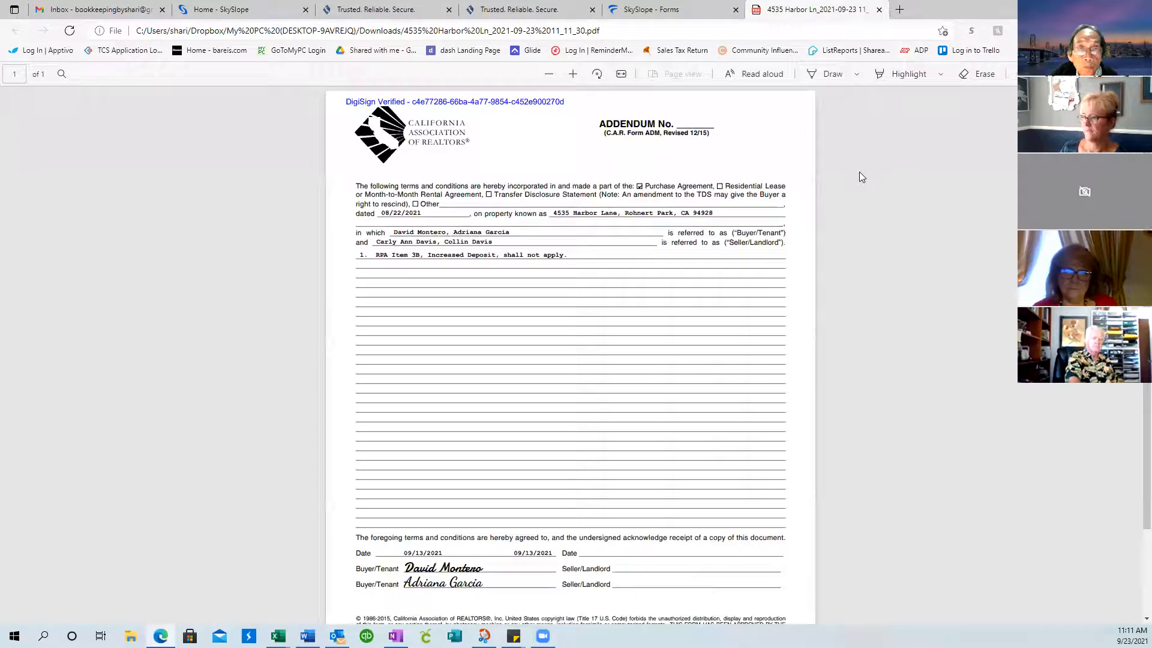
scroll(742, 259, down, 2)
scroll(742, 264, up, 2)
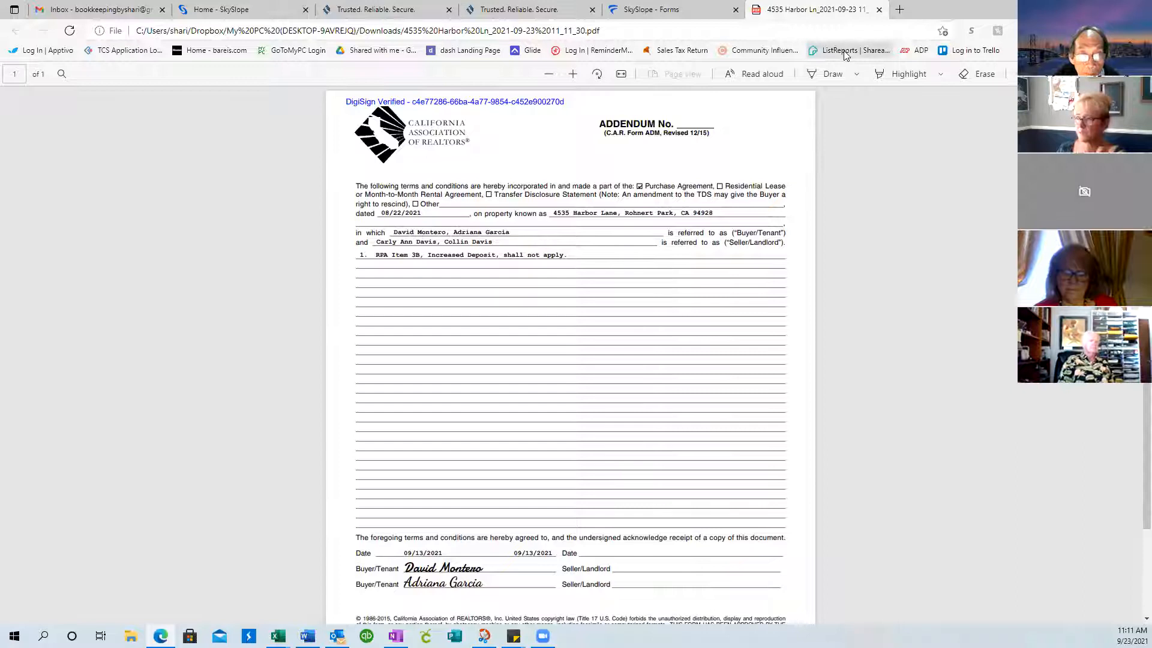
click(880, 10)
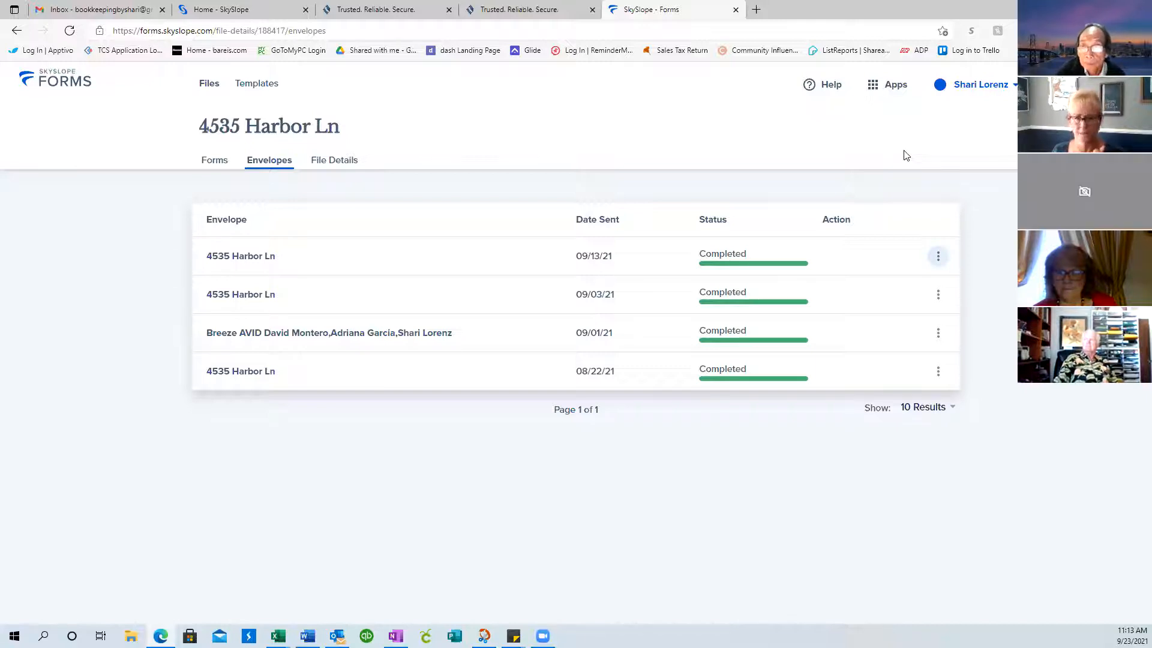
Switch from SkySlope Forms to Breeze through the apps menu
click(896, 87)
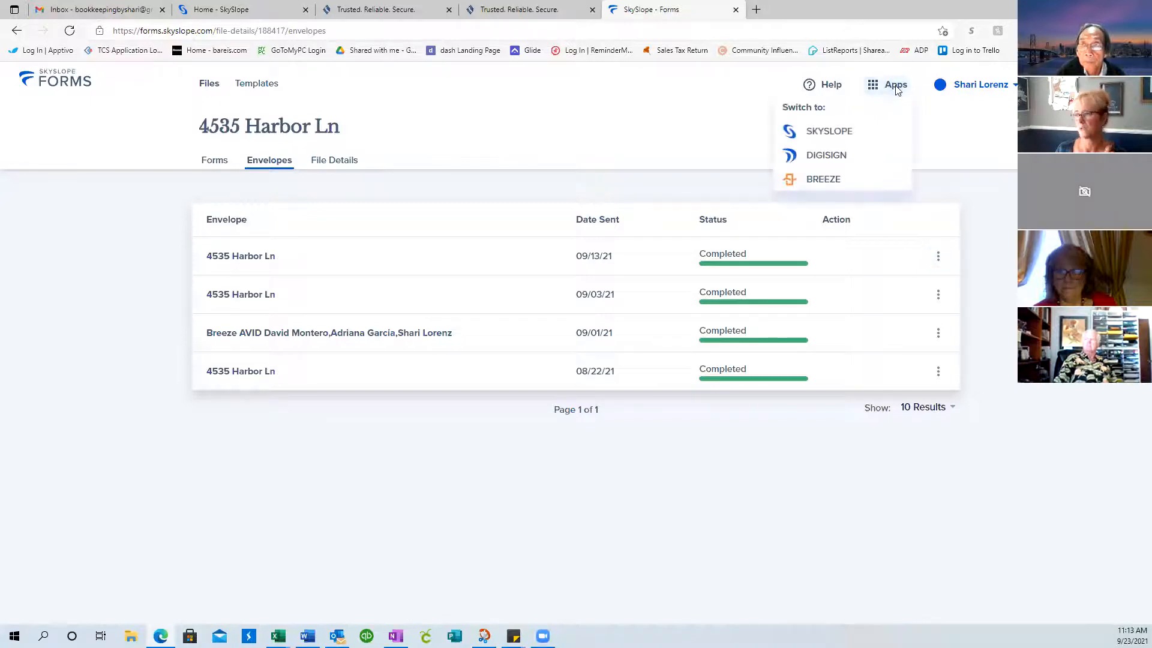
click(824, 182)
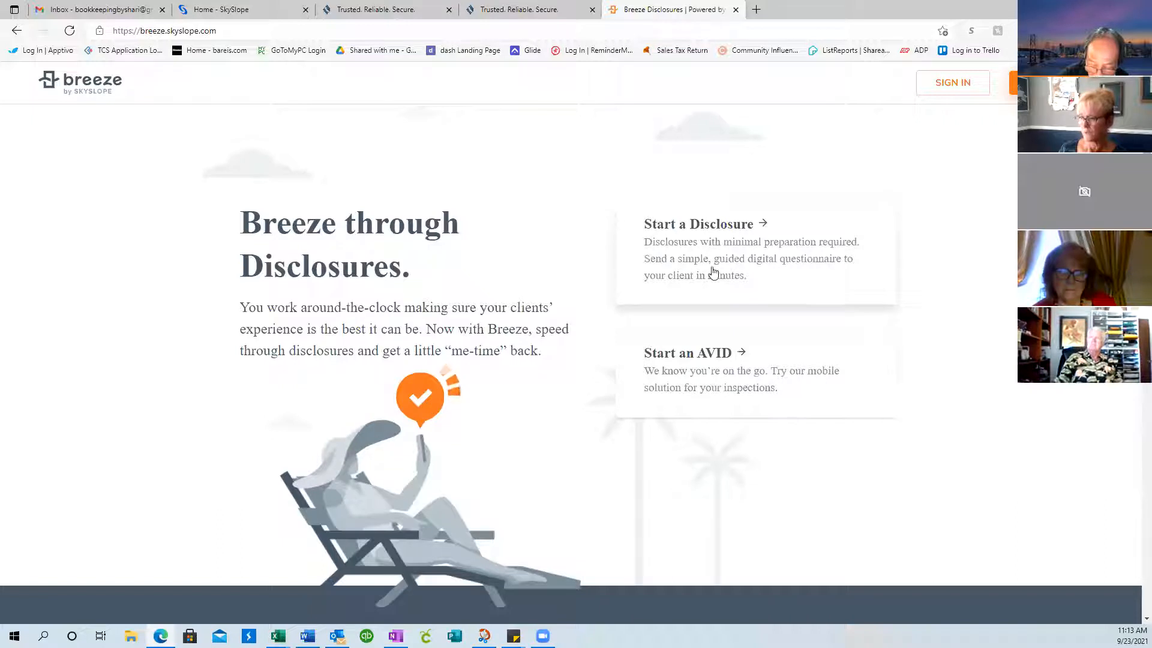
Start a new AVID, autofill the saved account email, and log in with the existing SkySlope account
click(698, 373)
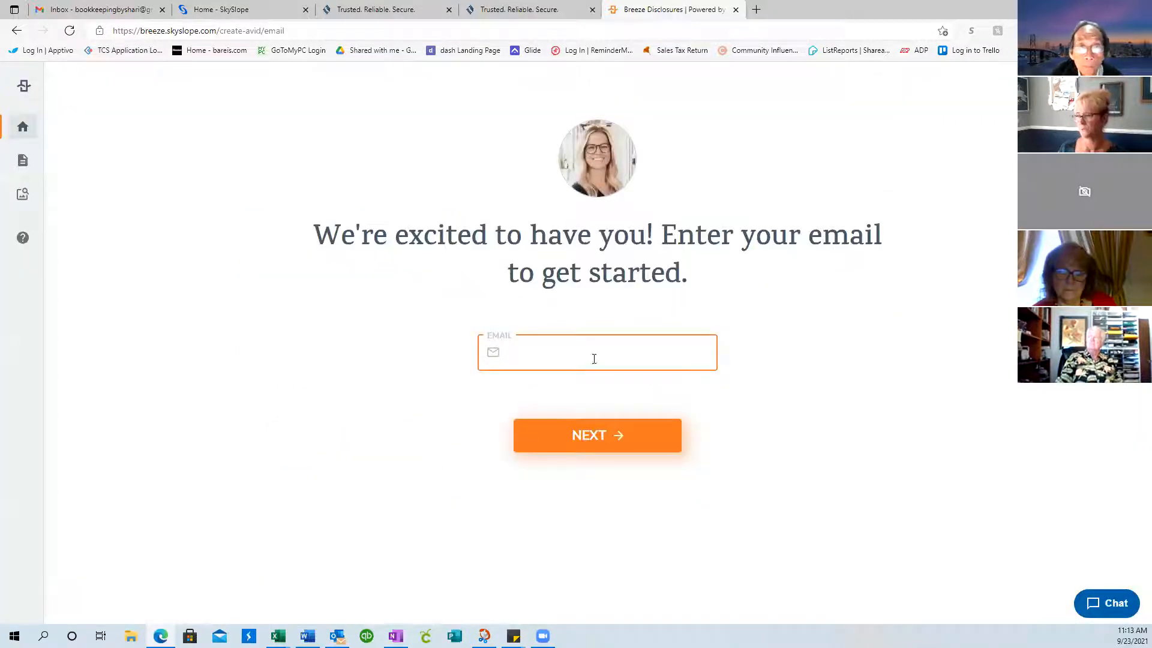
click(594, 359)
click(579, 402)
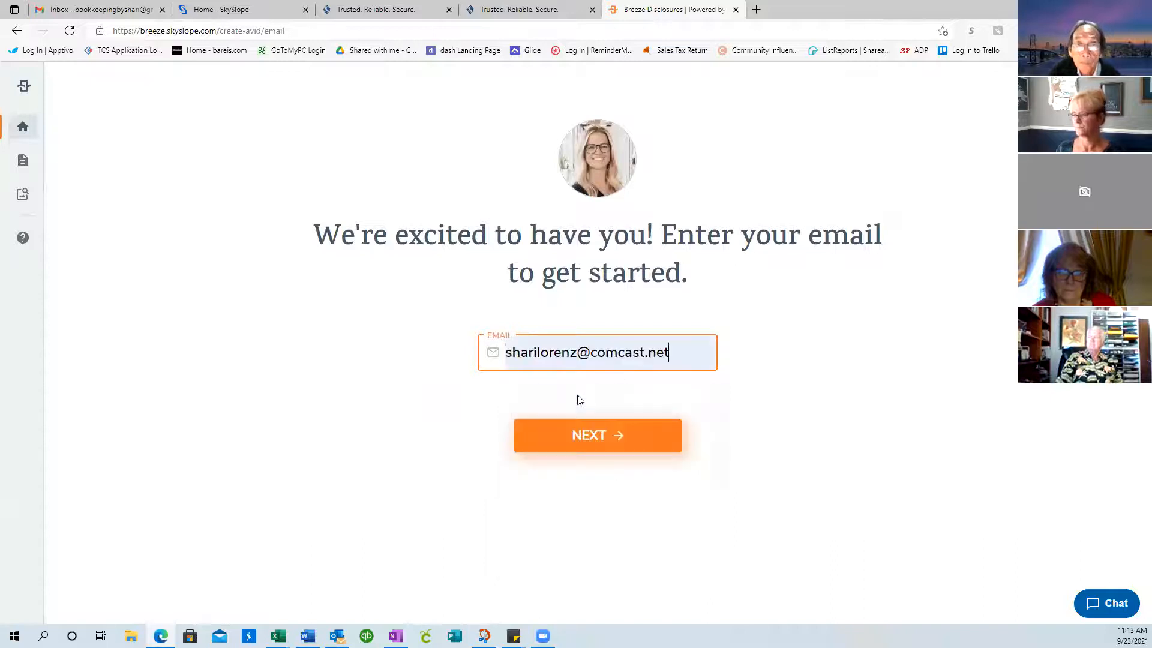
click(600, 443)
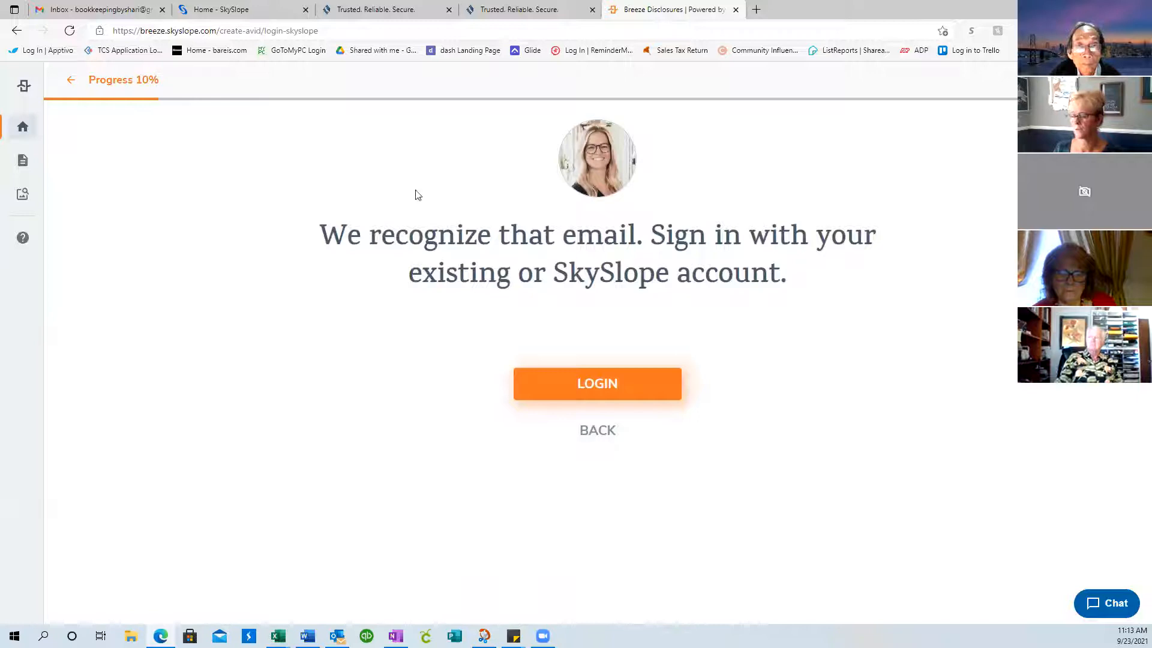
click(596, 394)
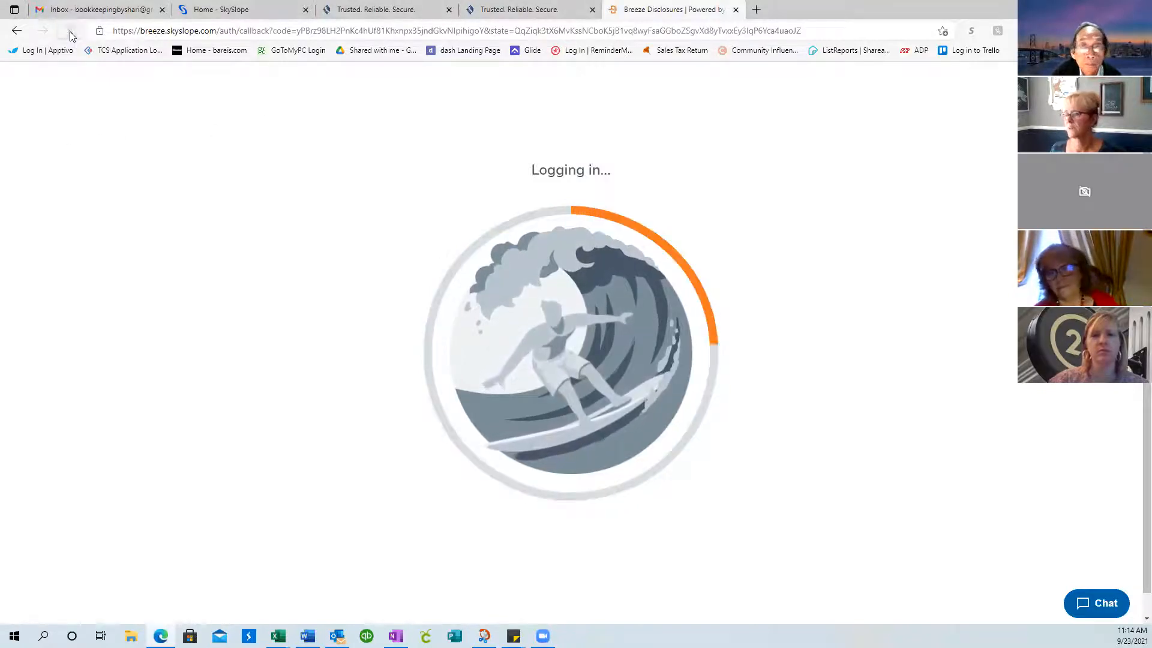
Go back twice to the SkySlope Forms file page, then switch to Breeze from the apps menu
click(17, 31)
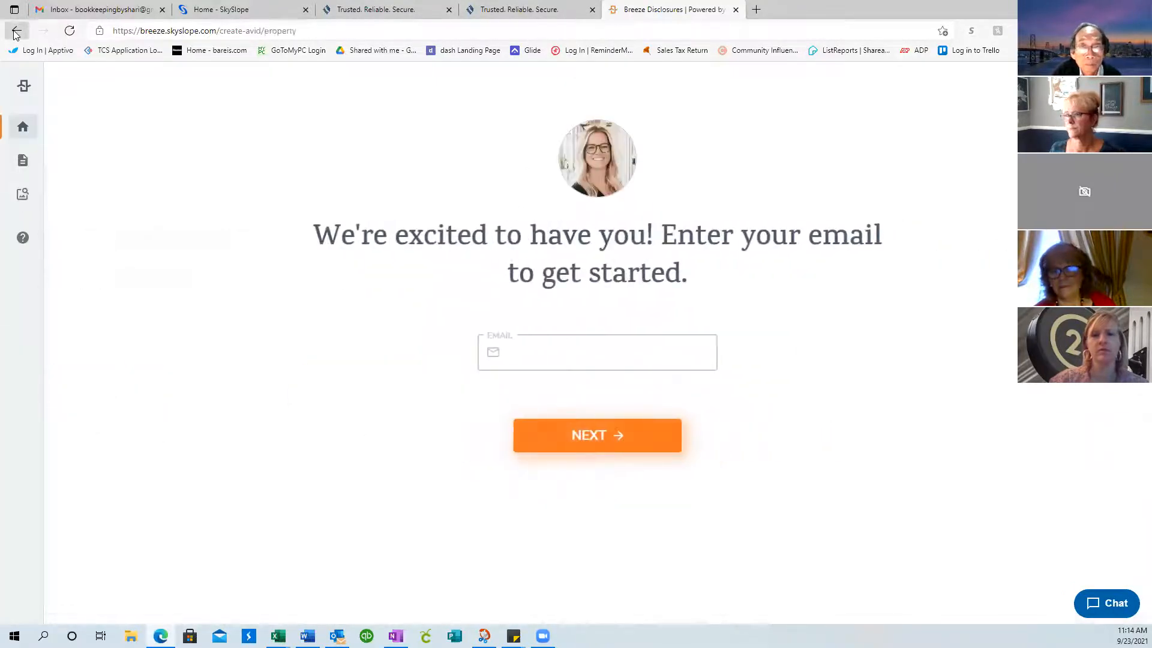
click(17, 31)
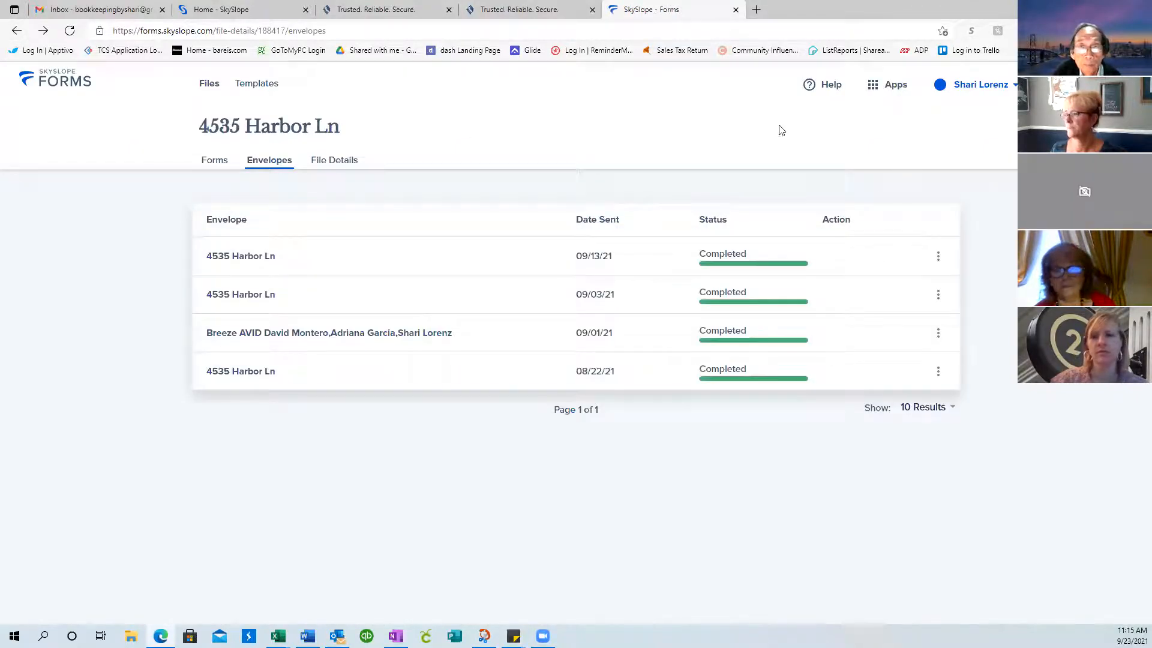
click(885, 86)
click(814, 177)
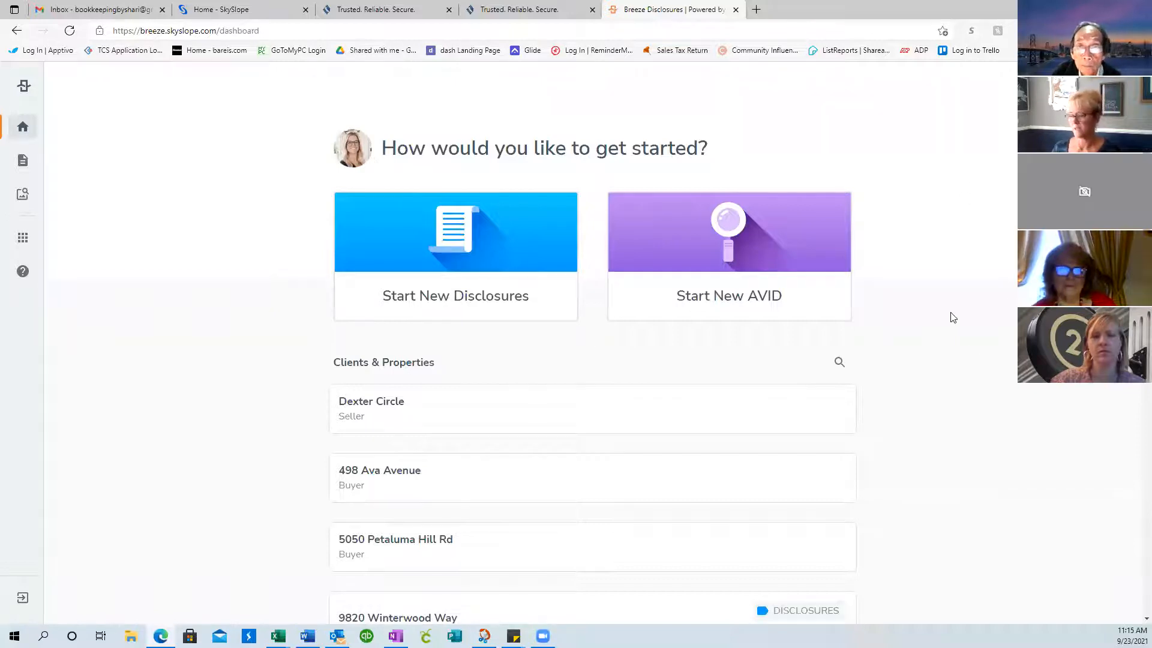
scroll(953, 318, down, 2)
scroll(953, 318, up, 2)
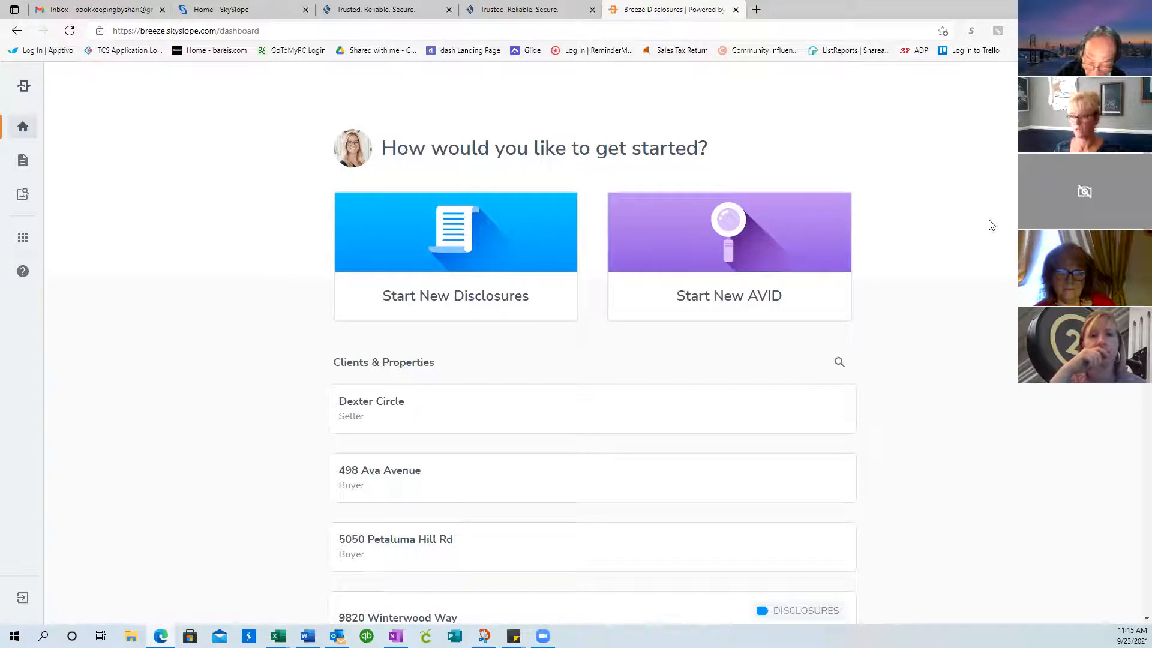
scroll(699, 430, down, 2)
scroll(701, 431, down, 5)
scroll(701, 430, up, 4)
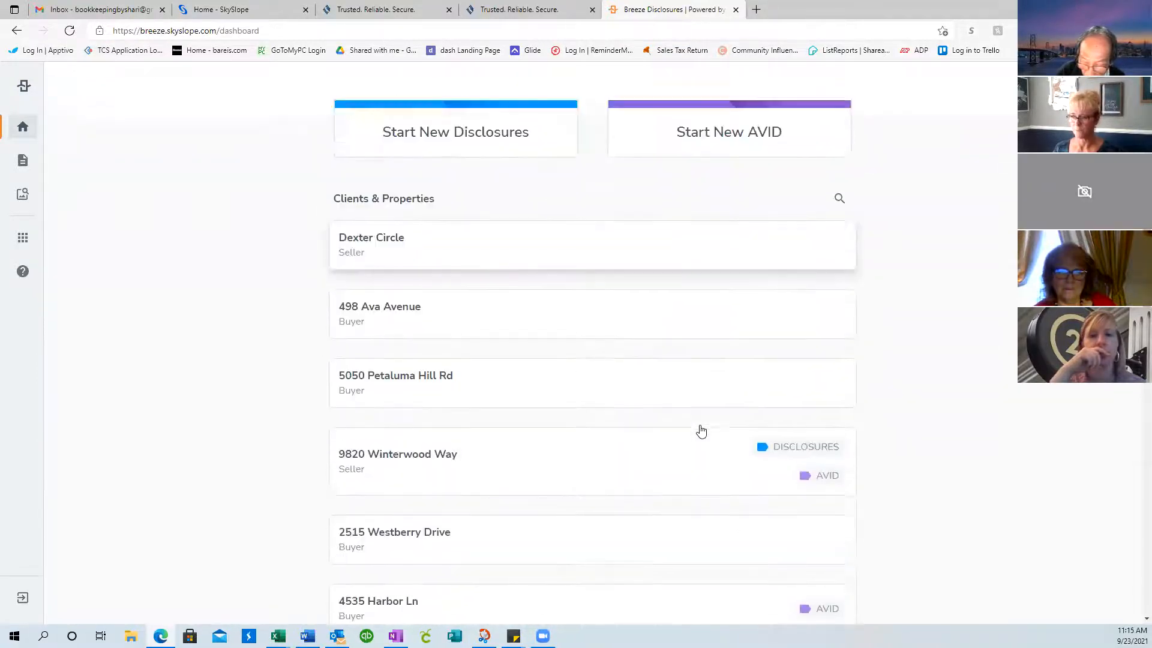
scroll(701, 431, up, 2)
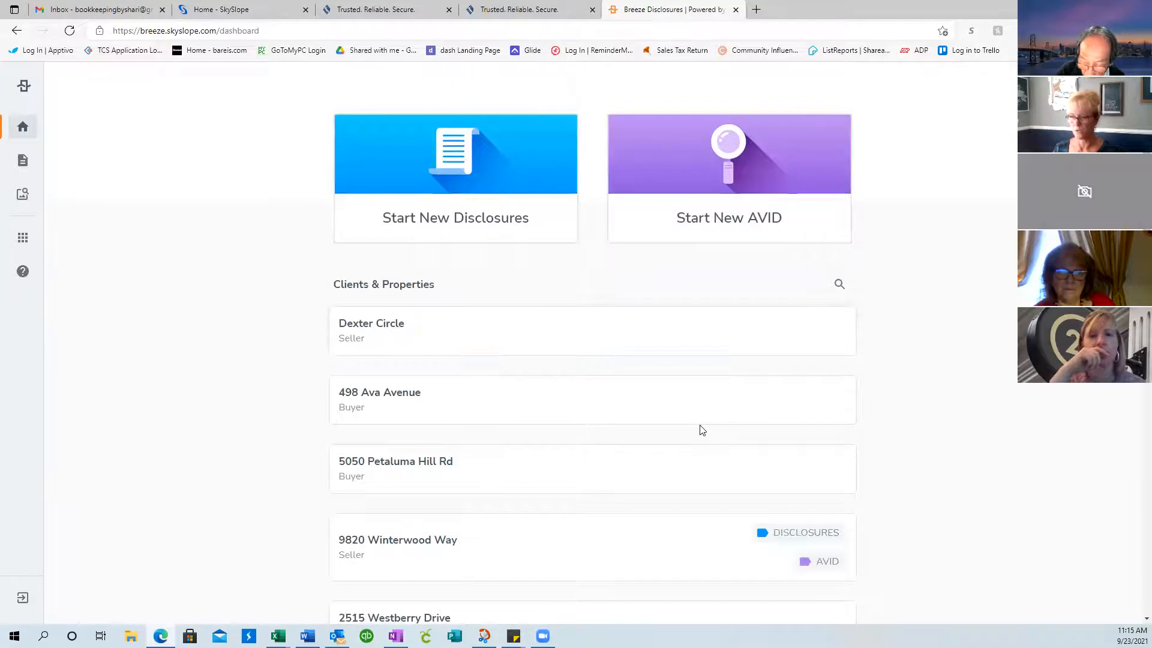
Start a new AVID on the existing Dexter Circle file, accepting Single Family Home and the listed clients
click(513, 336)
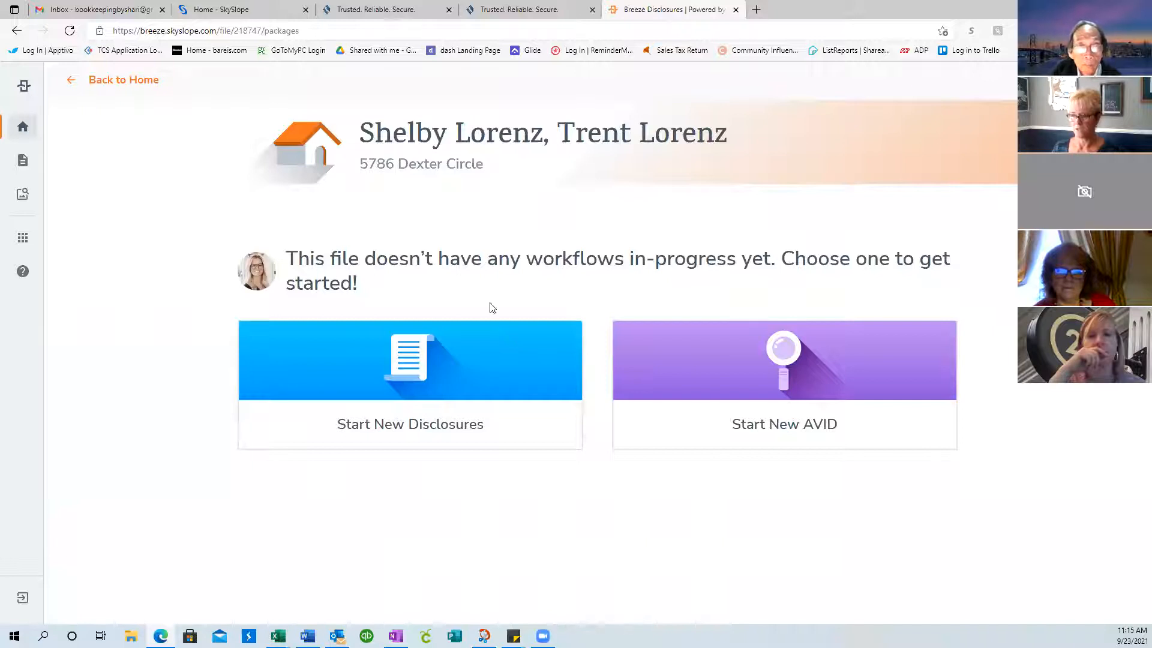
click(785, 360)
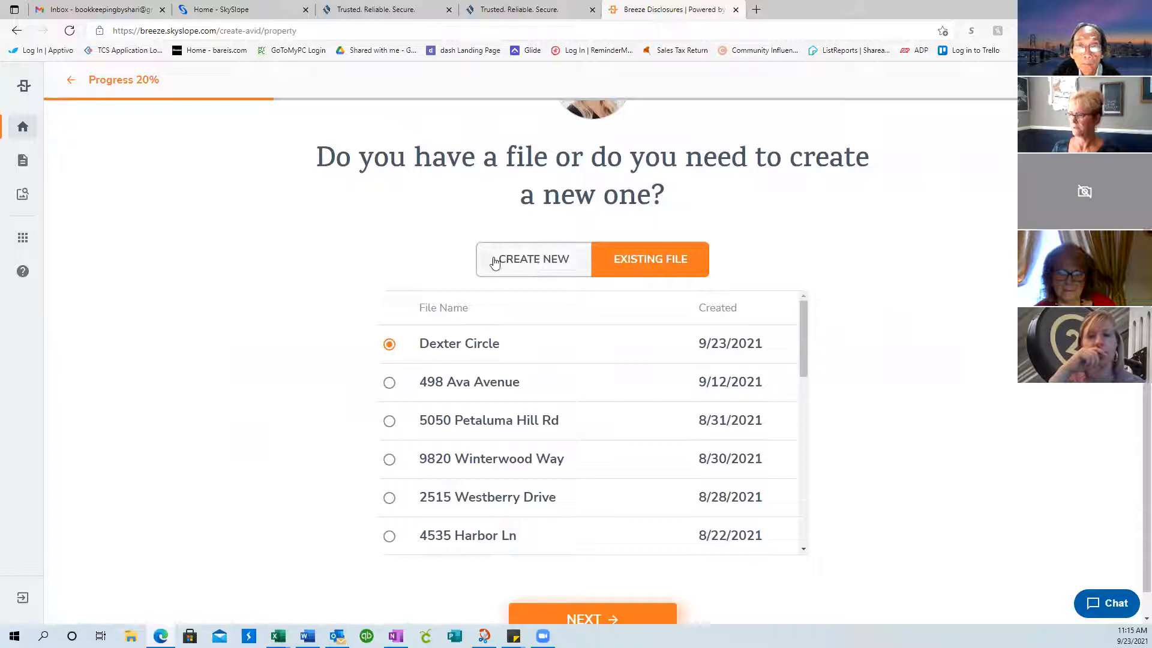
click(649, 263)
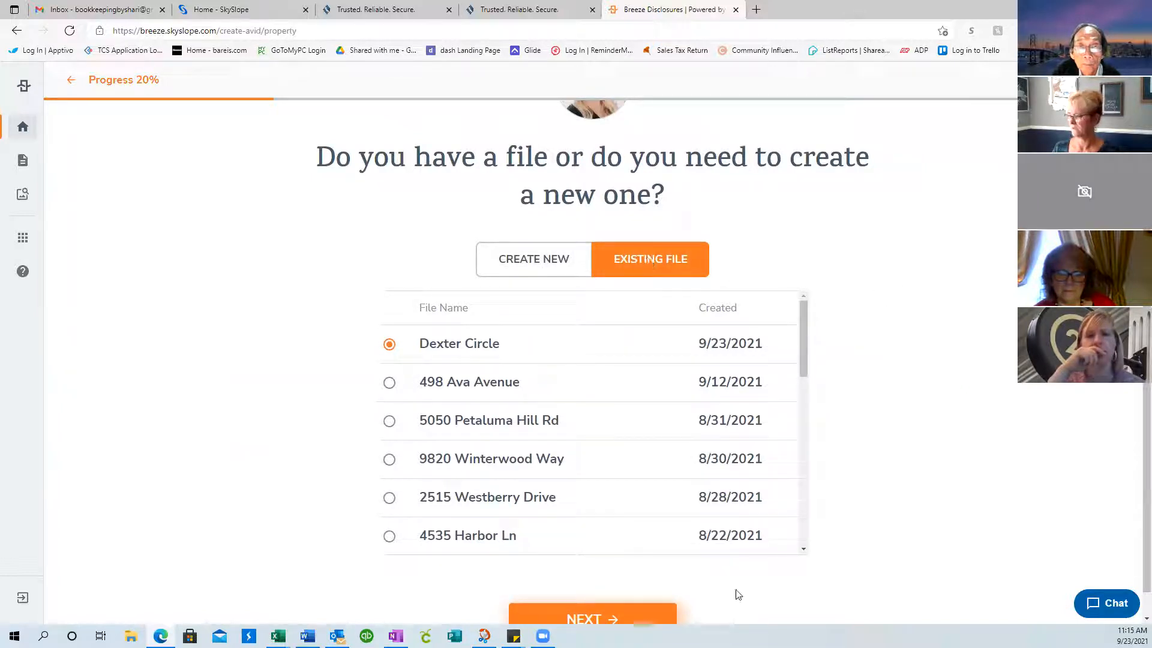
click(646, 618)
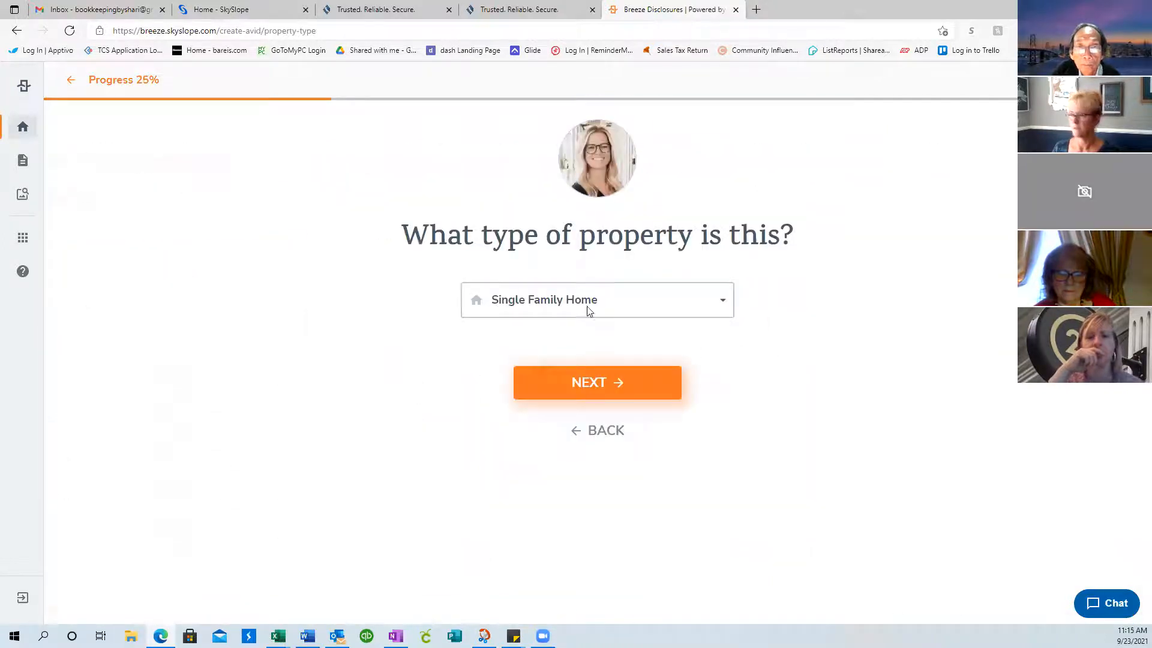
click(617, 383)
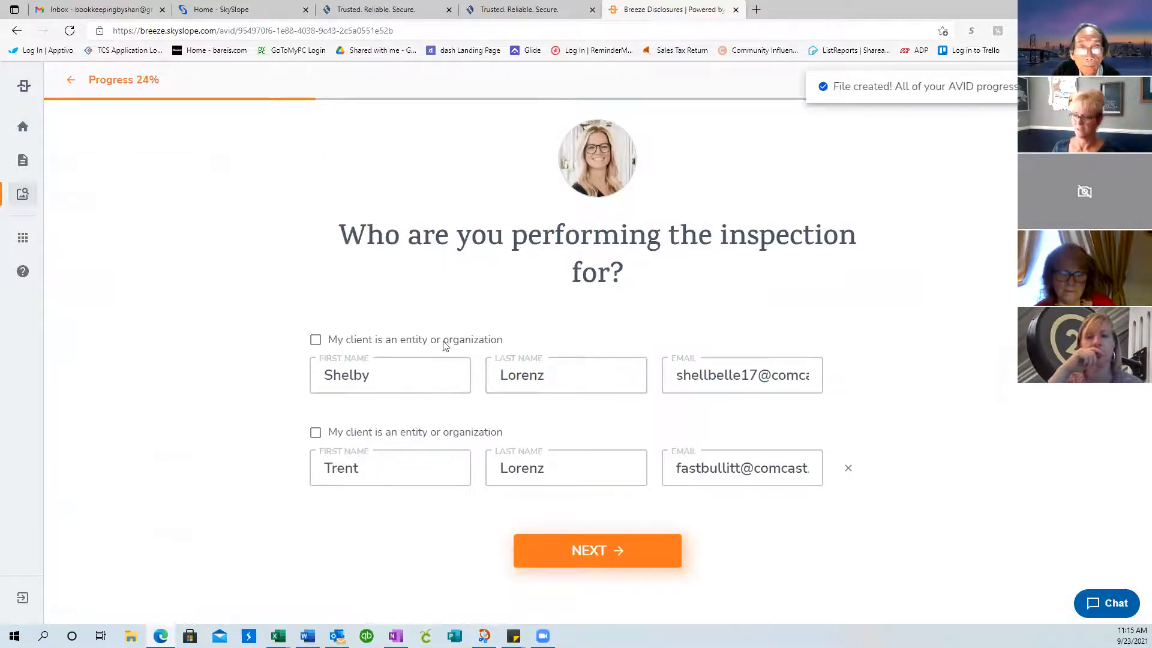
click(592, 550)
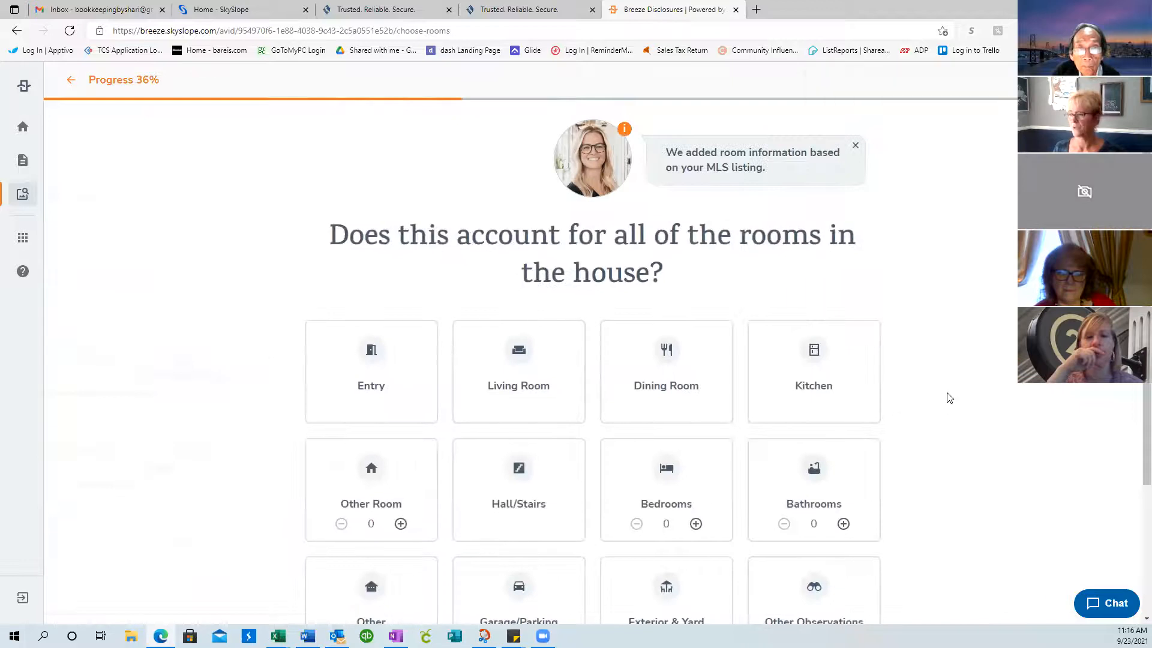
Include the Entry, Living Room, Dining Room, Kitchen and Hall/Stairs in the inspection
scroll(948, 396, down, 3)
scroll(949, 398, up, 1)
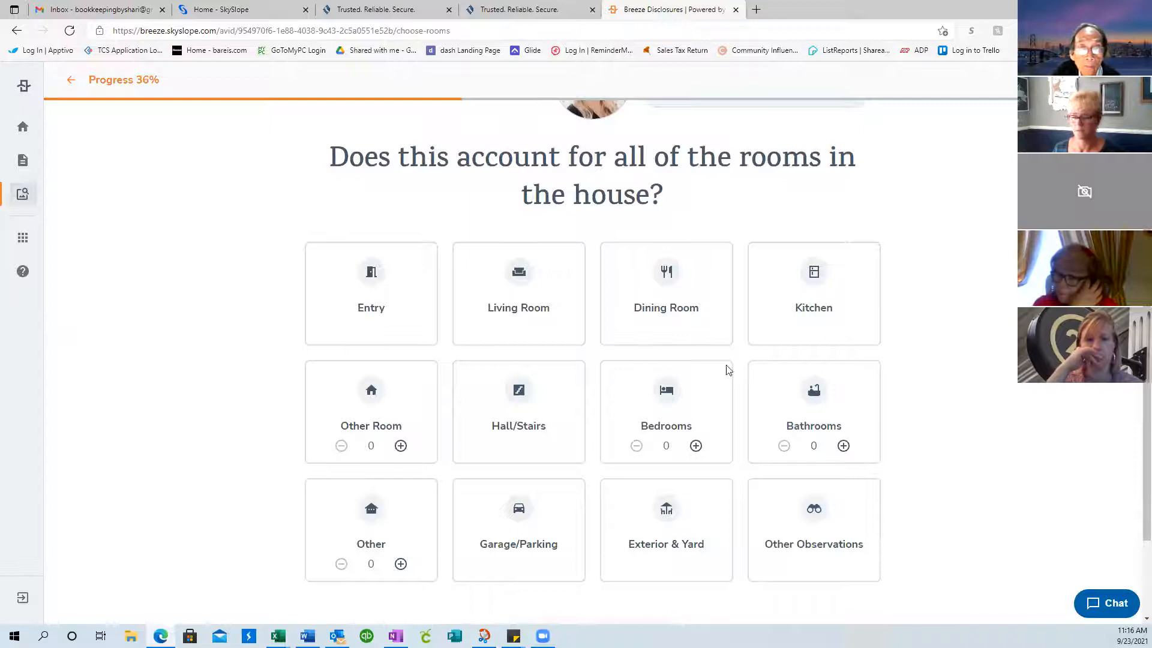
click(394, 280)
click(518, 303)
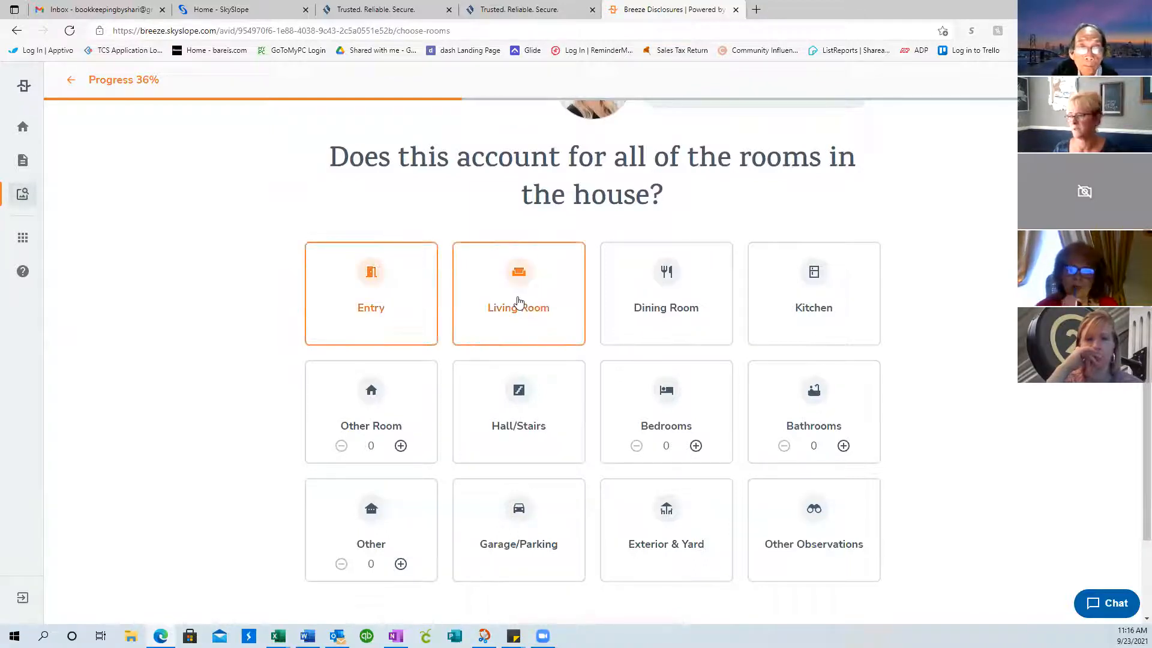
click(678, 318)
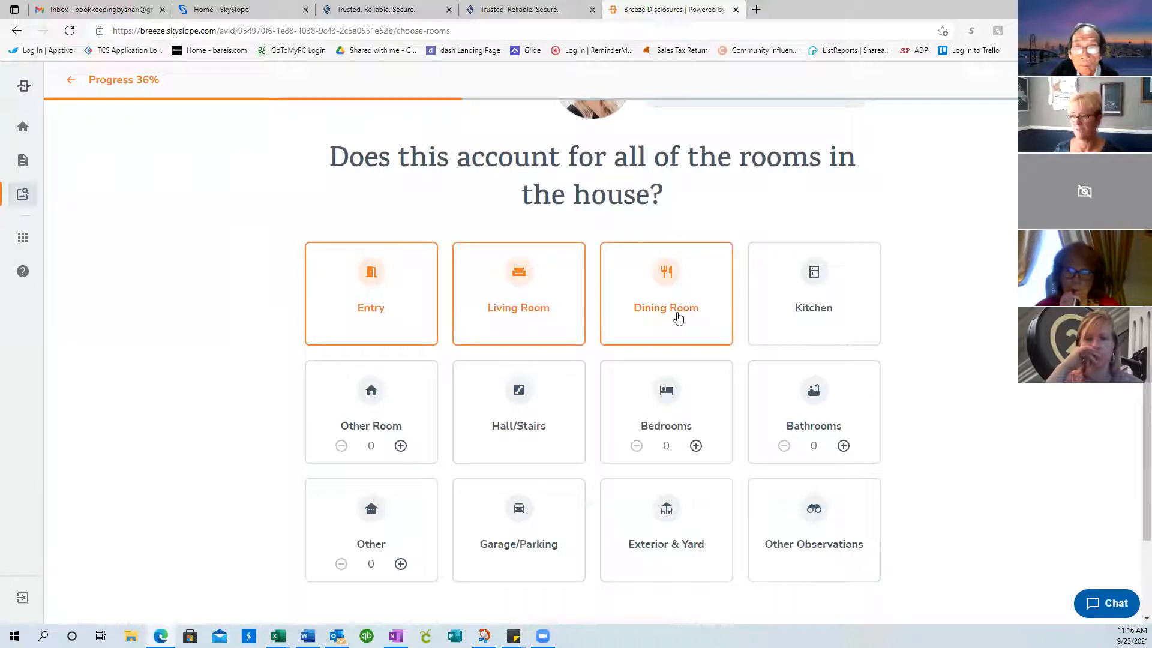
click(817, 308)
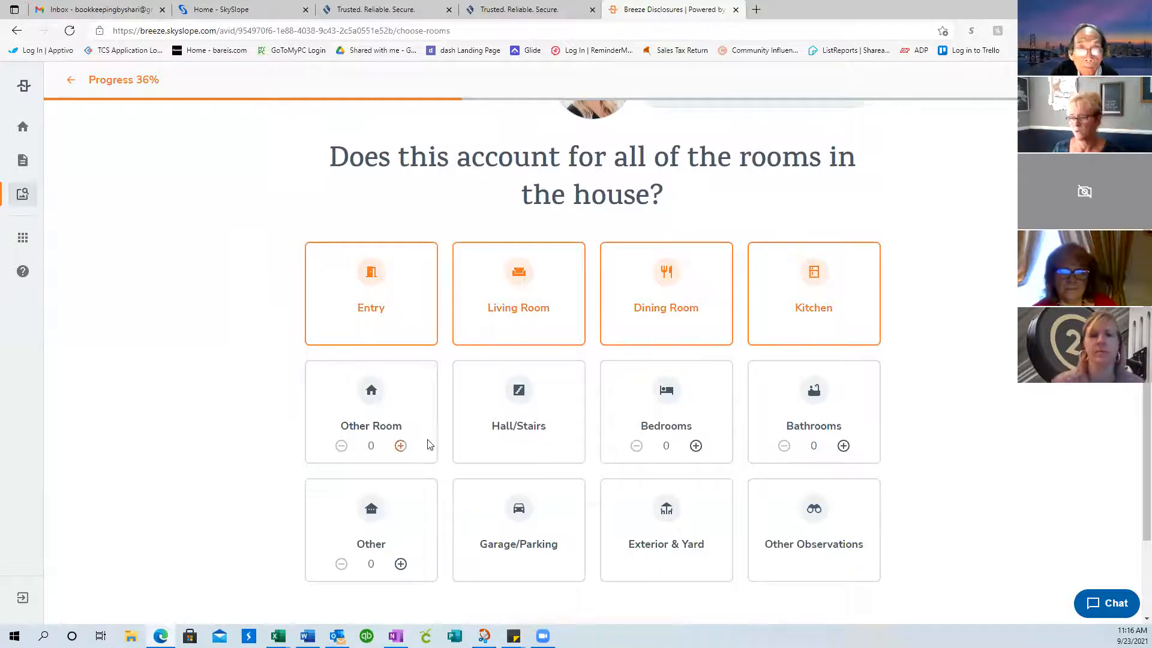
click(518, 412)
Set Bedrooms 5, Bathrooms 3, Other Room 1, and add Garage/Parking, Exterior & Yard and Other Observations
click(696, 446)
click(696, 446)
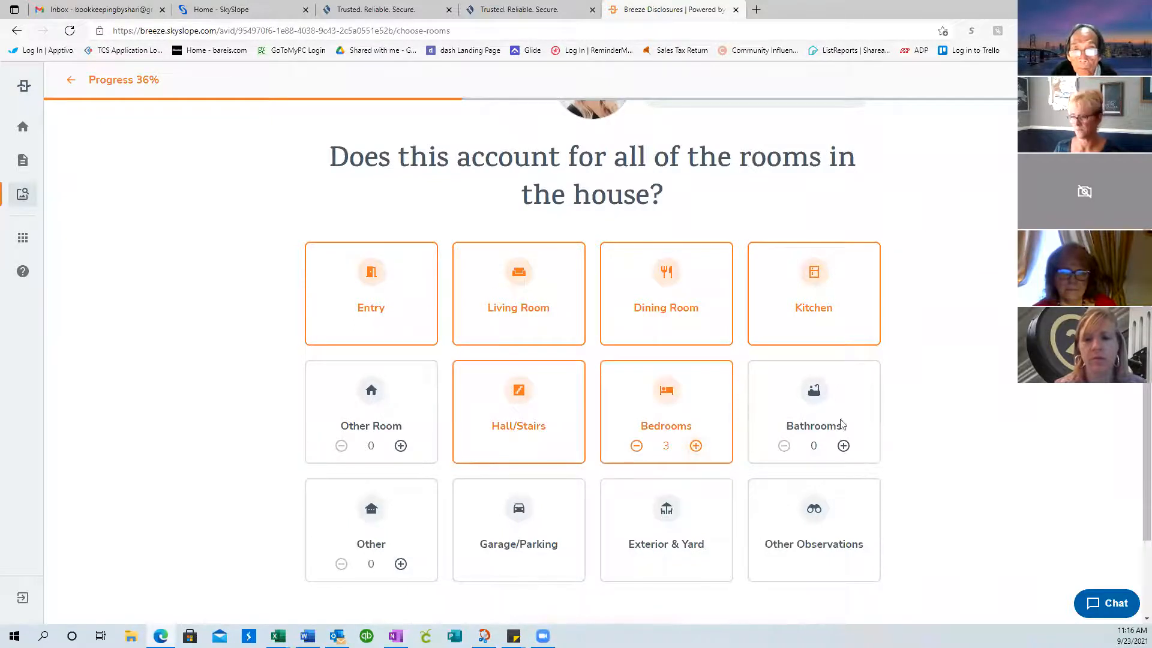
click(844, 446)
click(844, 446)
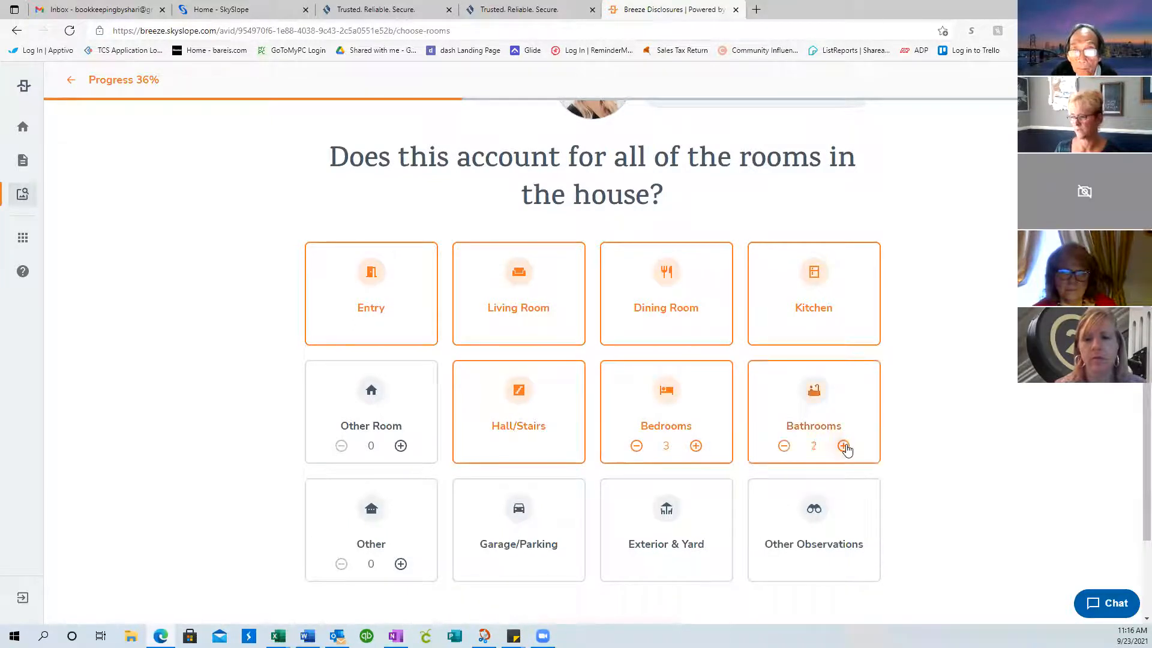
click(535, 537)
click(658, 537)
click(834, 542)
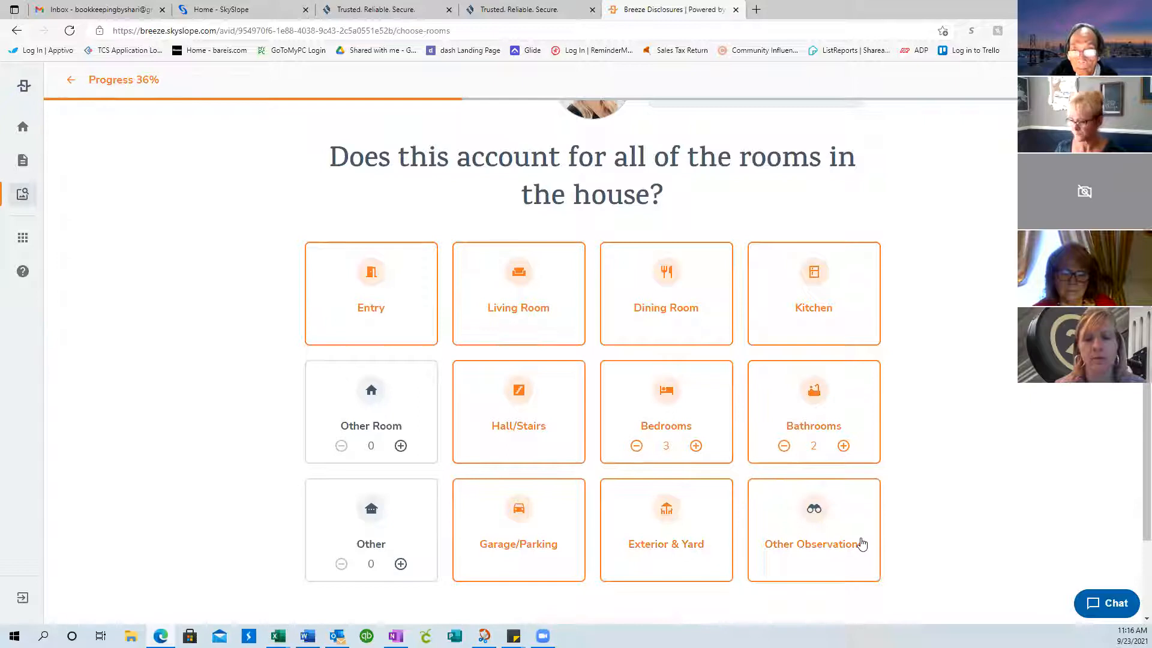
click(697, 450)
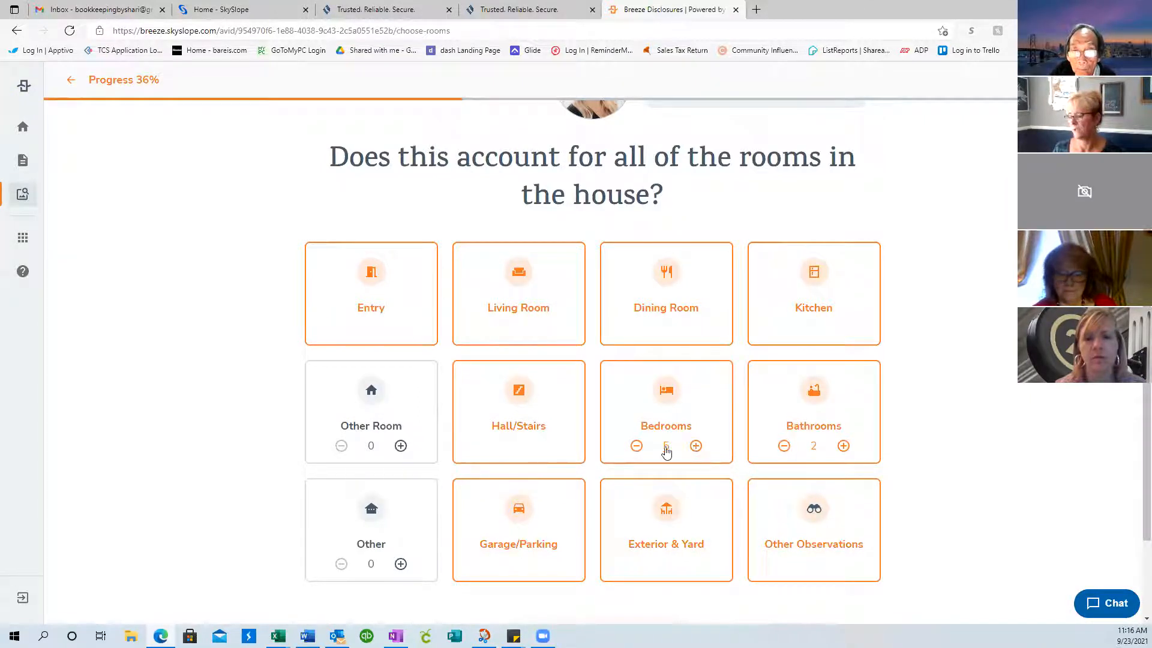
click(843, 447)
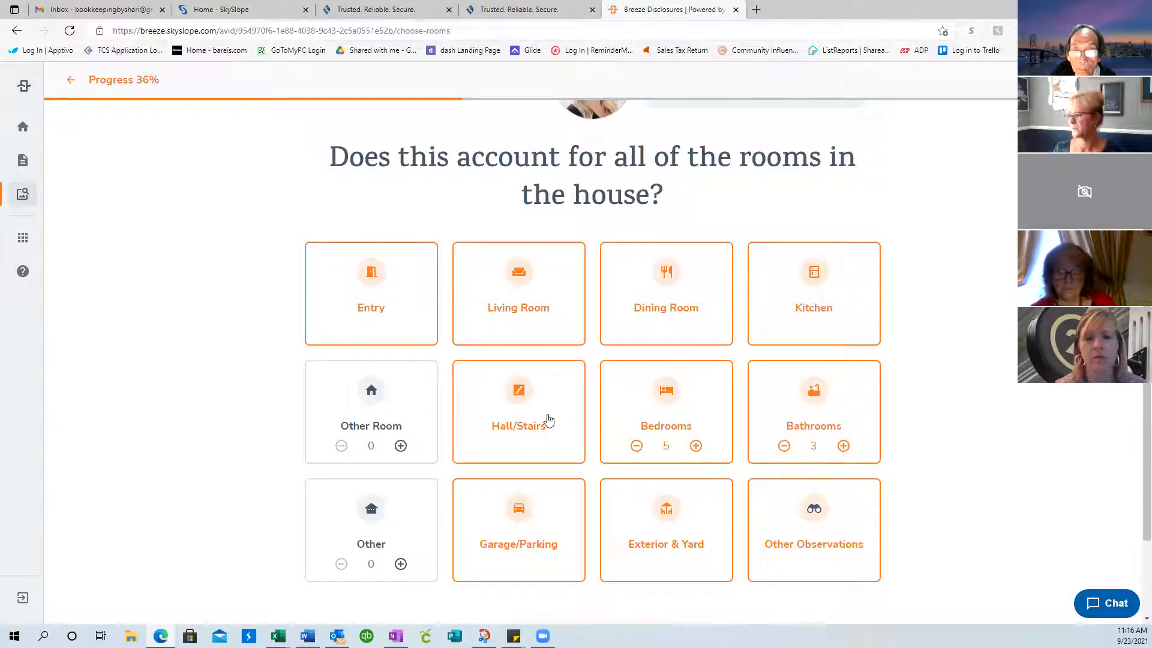
click(400, 447)
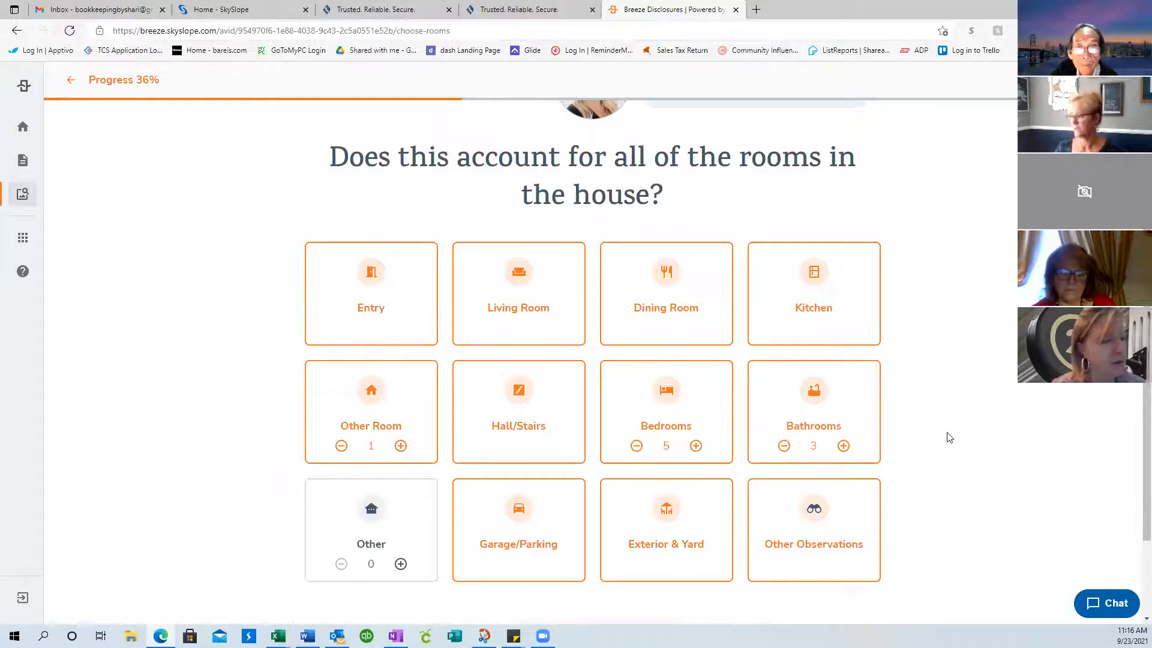
scroll(949, 438, down, 2)
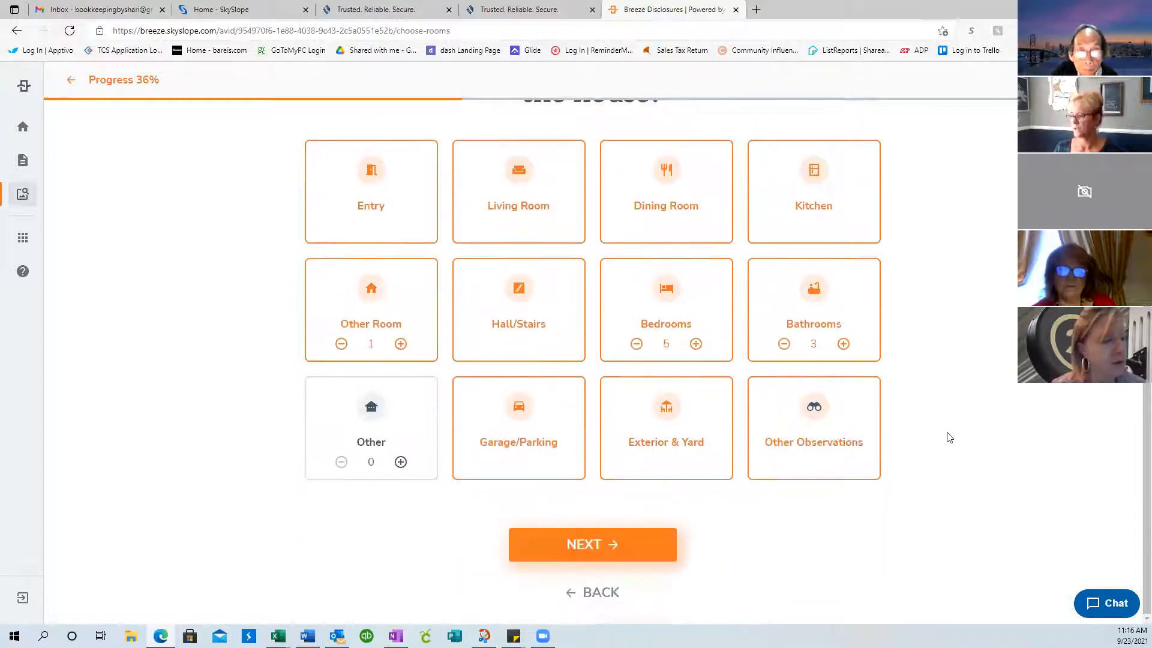
click(587, 551)
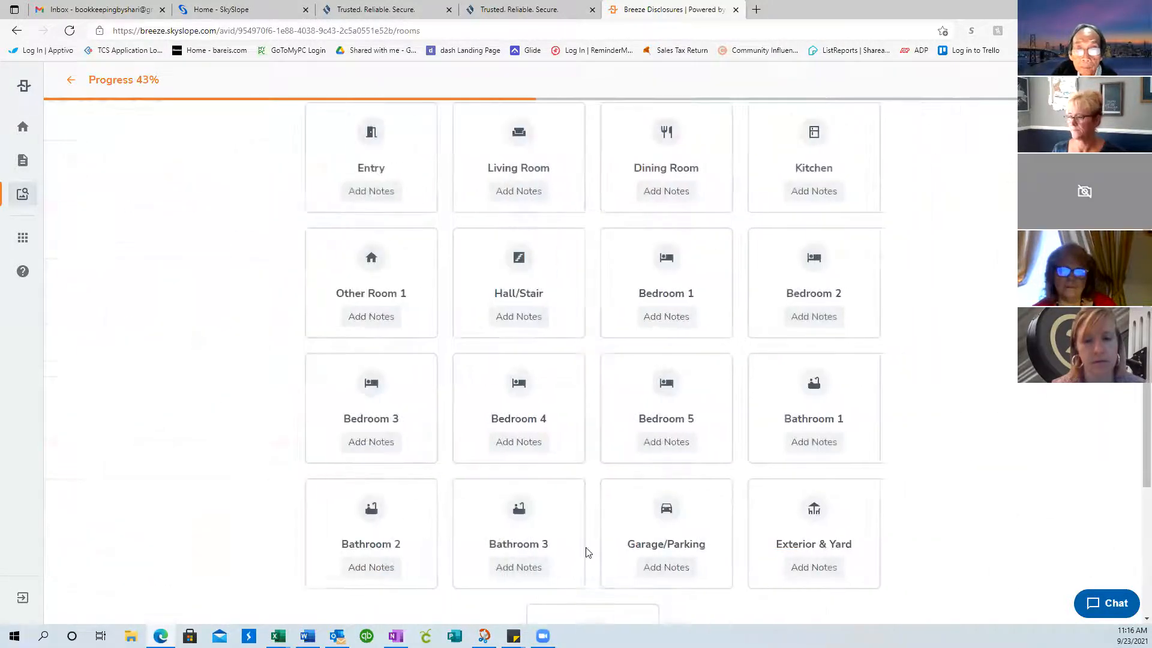
Add the Entry note 'Vinyl Flooring; Door has cracks' and save it
scroll(1007, 475, down, 7)
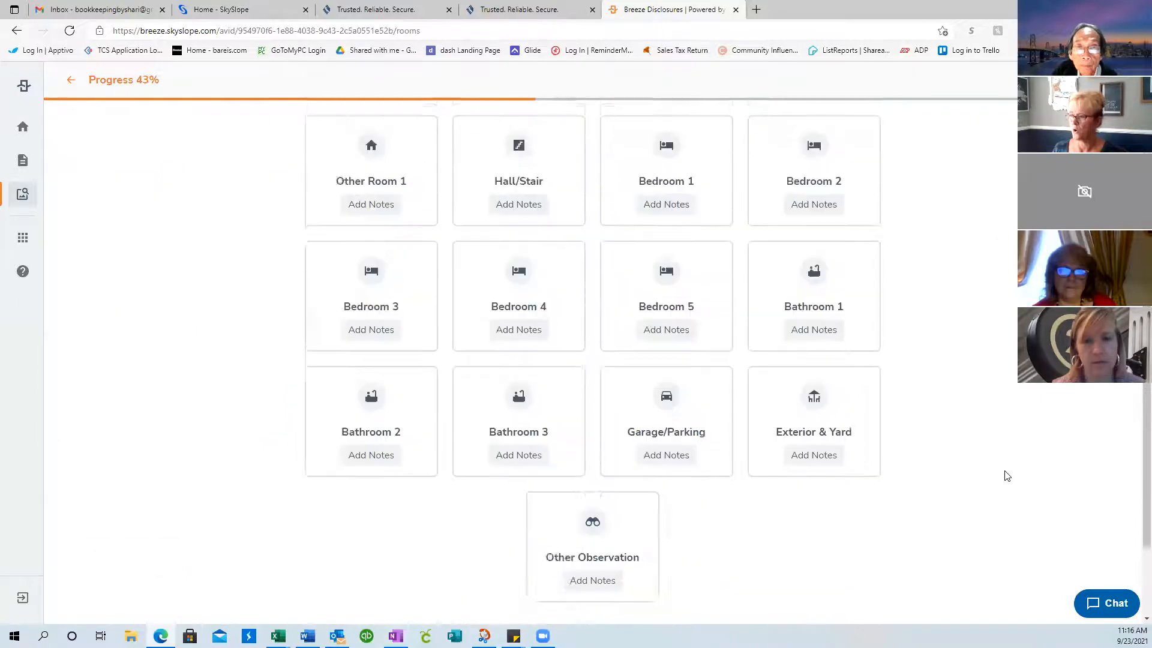
scroll(1007, 476, up, 7)
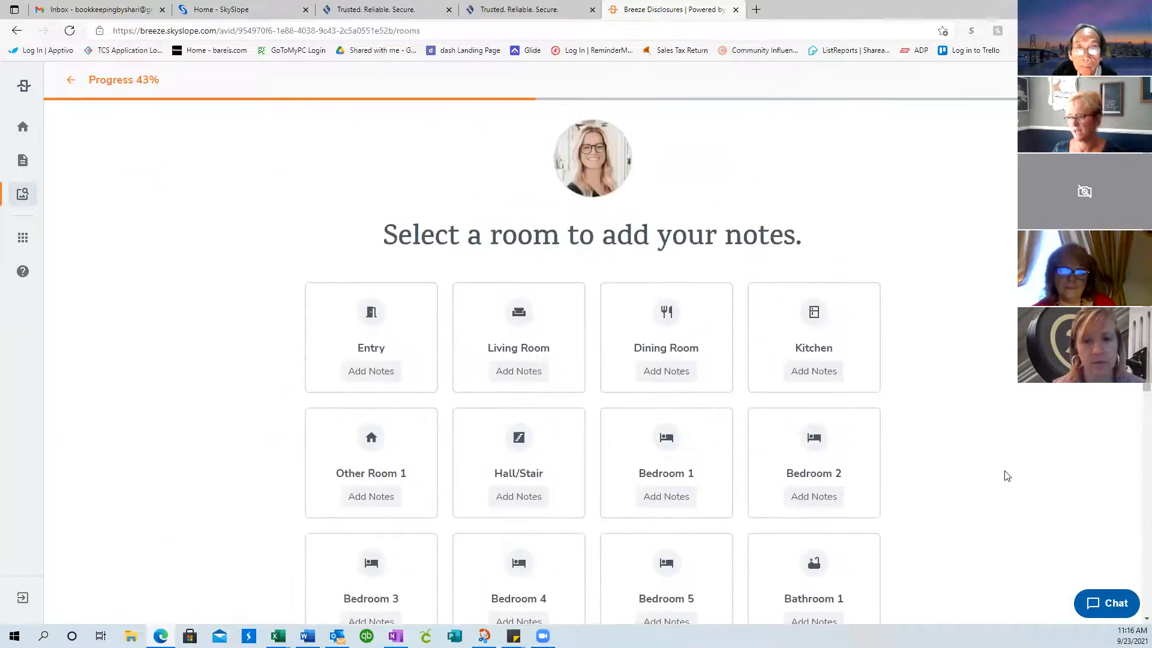
scroll(1007, 476, down, 3)
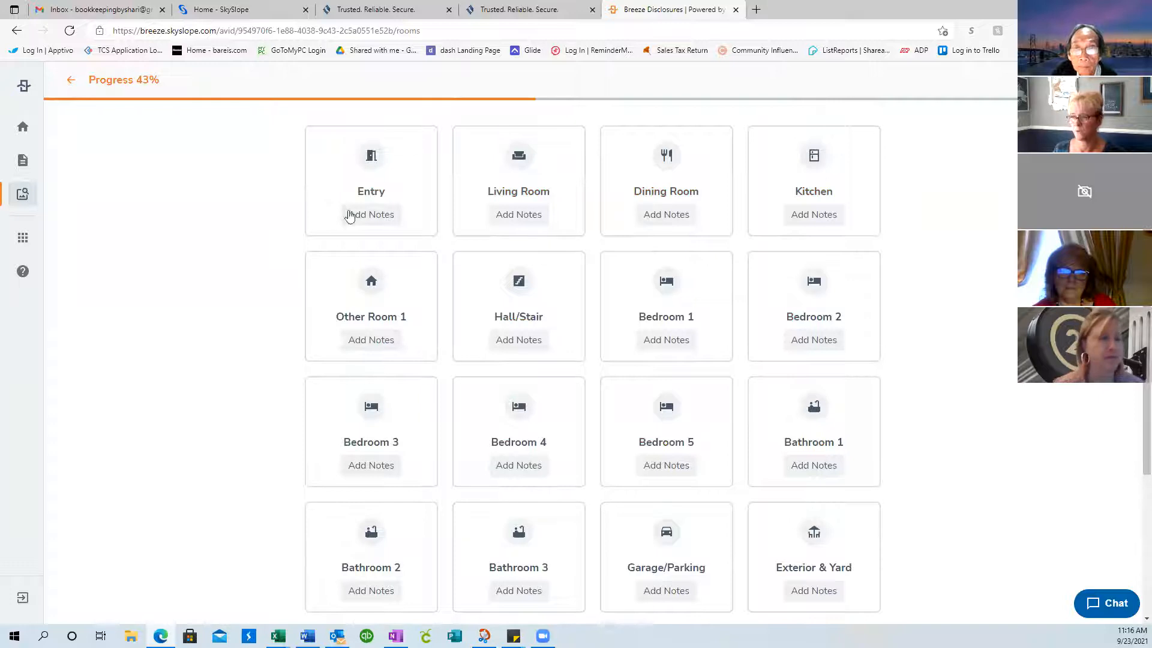
click(379, 221)
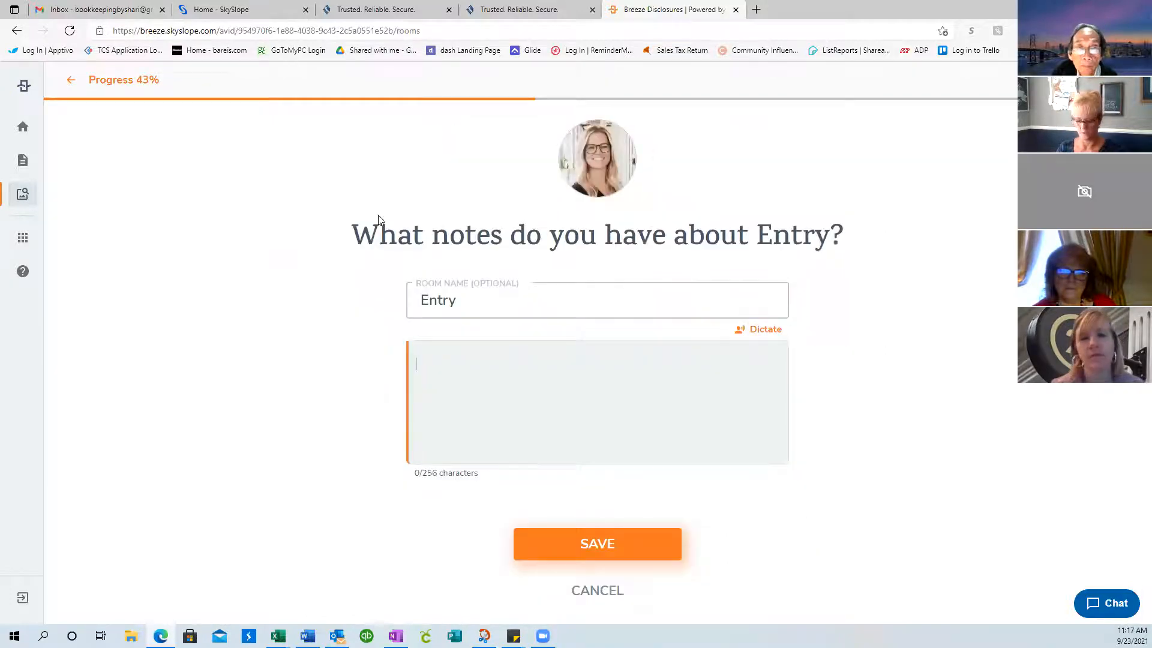
text(Vinyl Flooring; D)
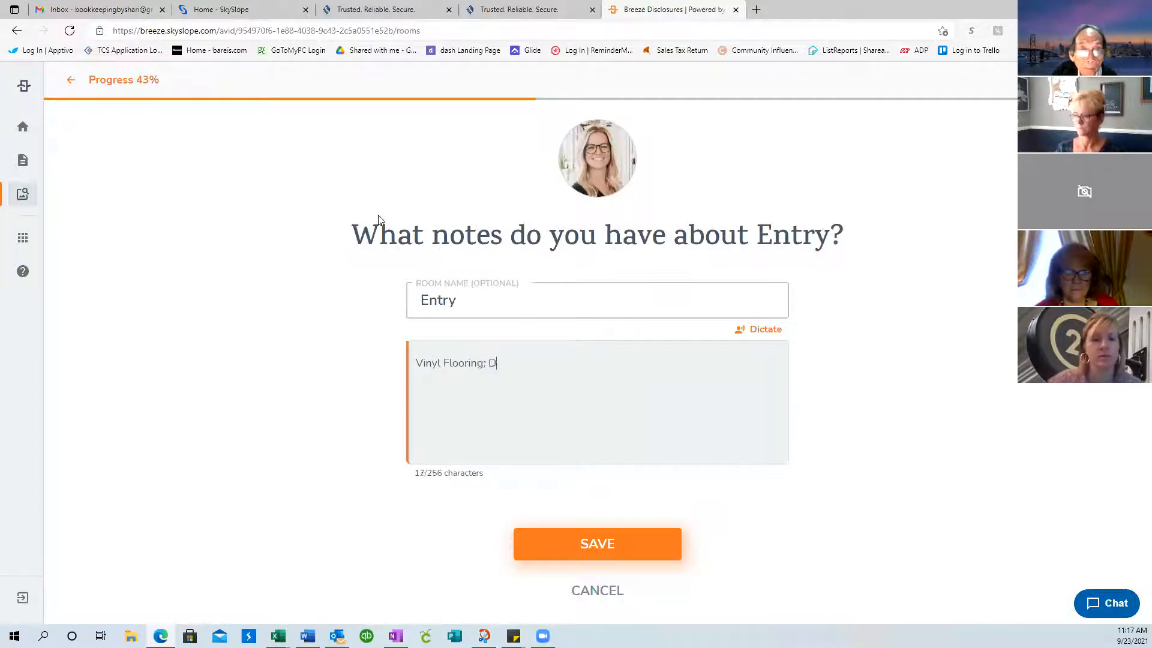
text(oor has cracks)
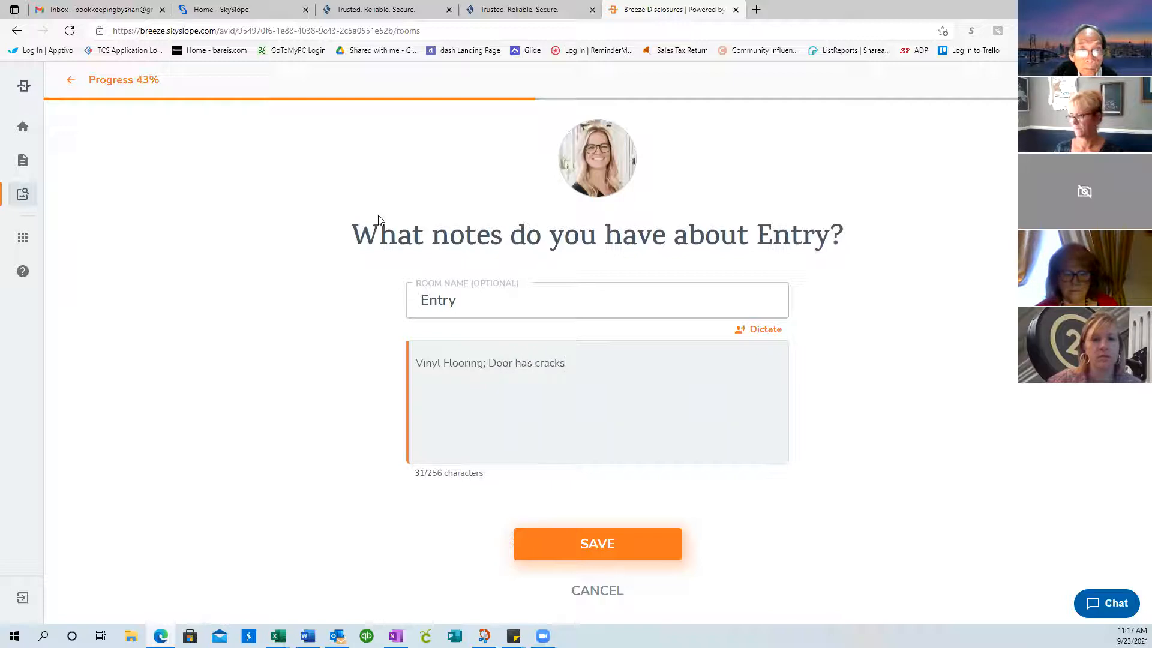
click(595, 547)
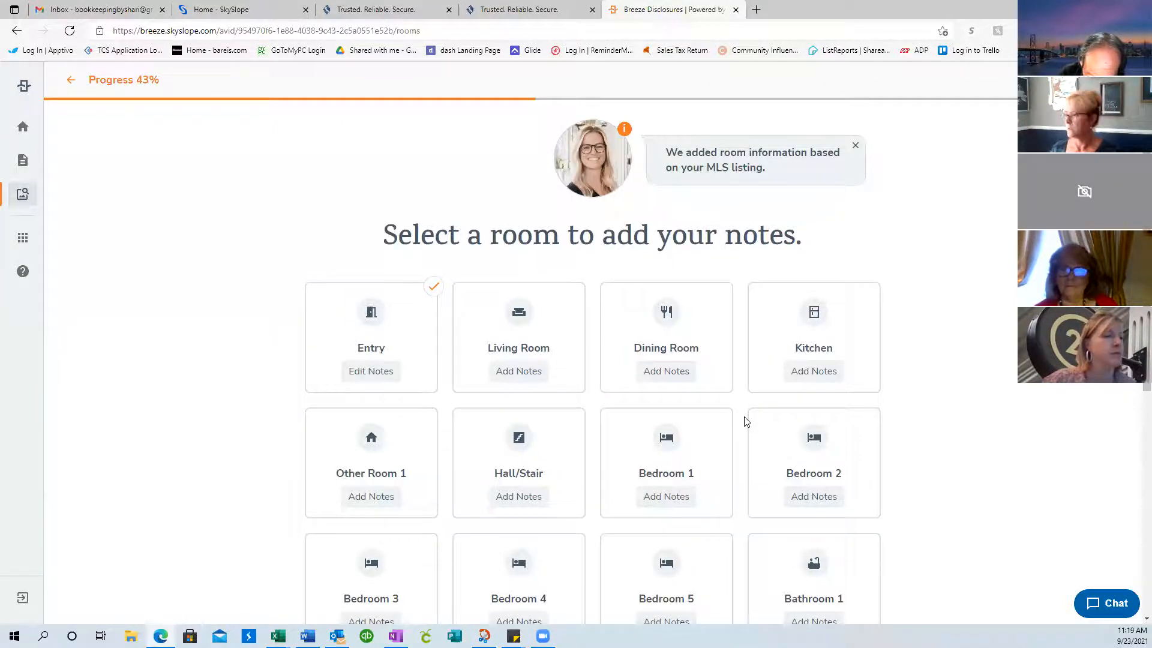
Scroll through the room grid to review the rooms, with Entry now checked
scroll(1100, 392, down, 1)
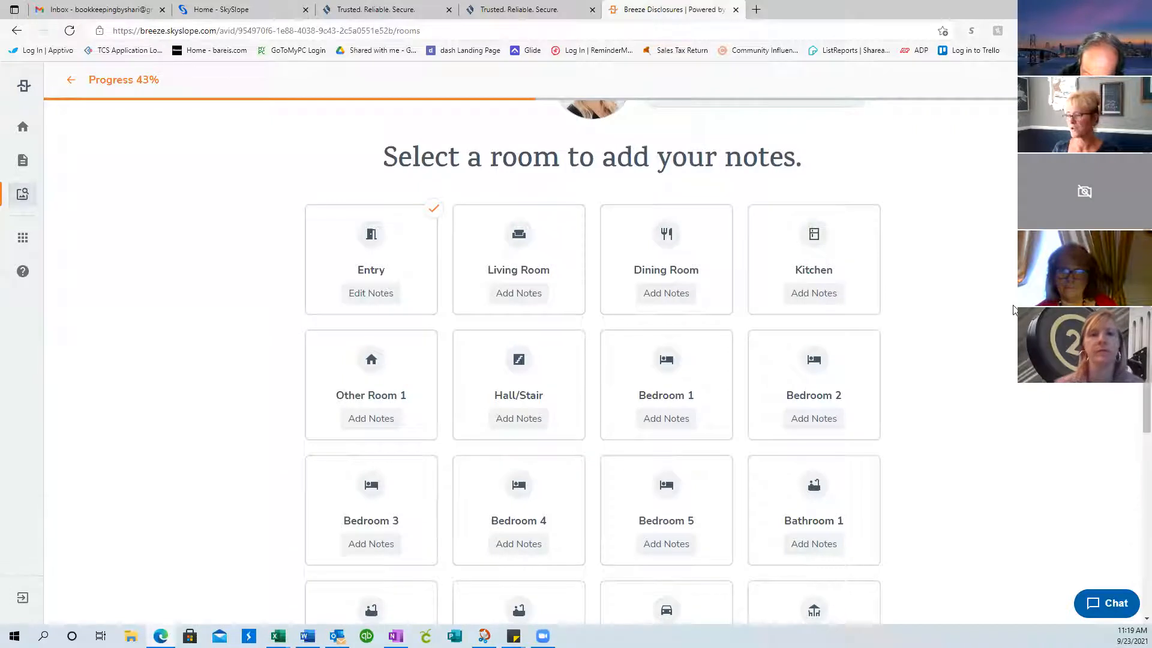
scroll(1015, 311, down, 2)
scroll(858, 349, up, 1)
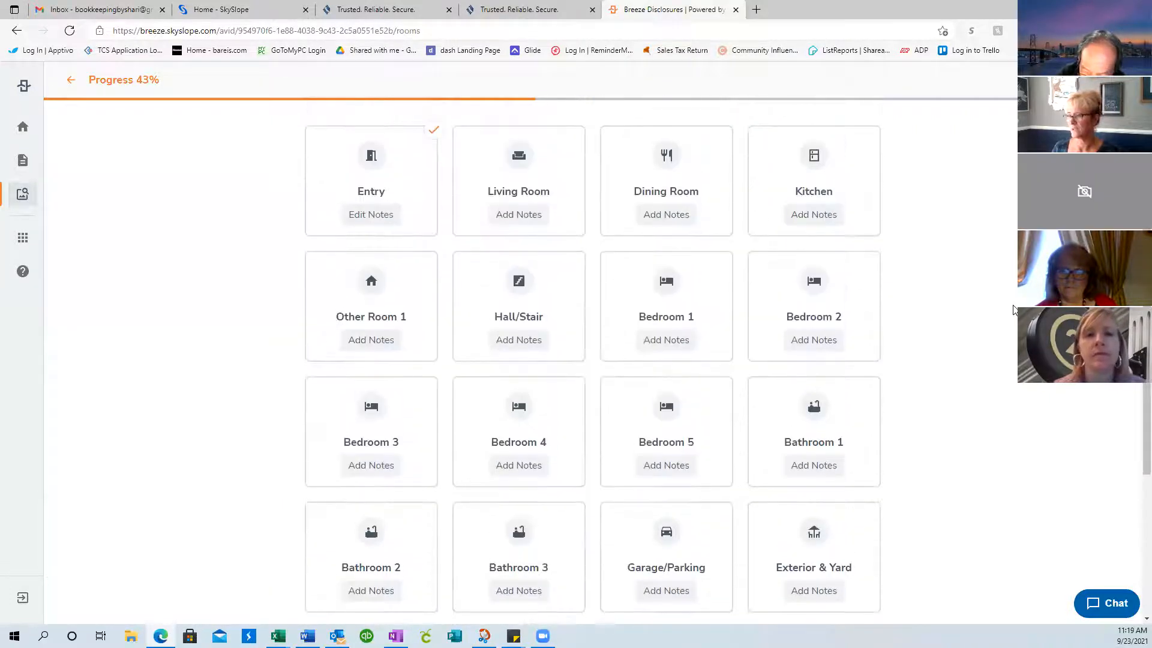
Add the Living Room note 'Carpet shows wear; small nail holes in walls' and save it
click(521, 217)
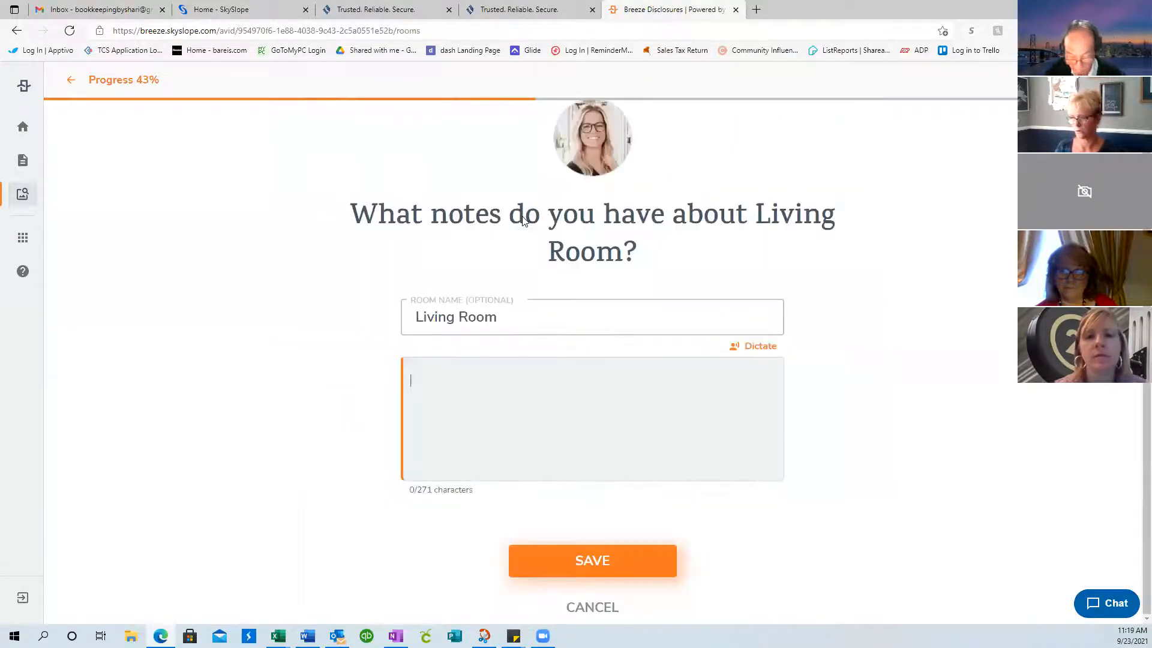
text(Carpet s)
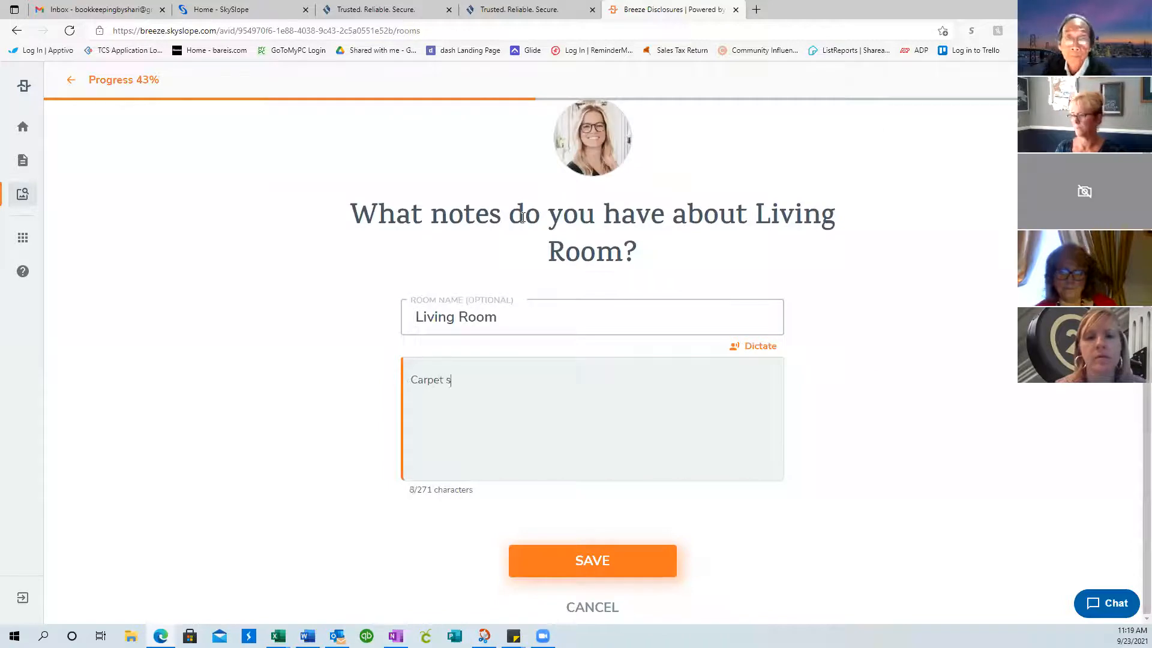
text(hows wear; small )
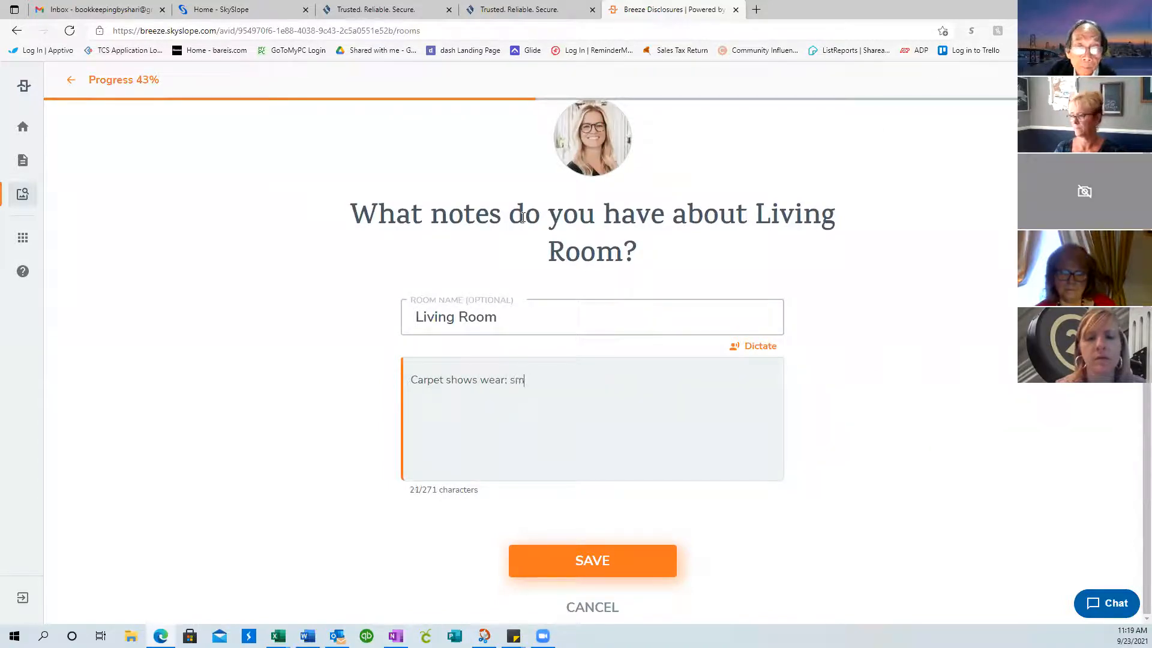
text(nail holes i)
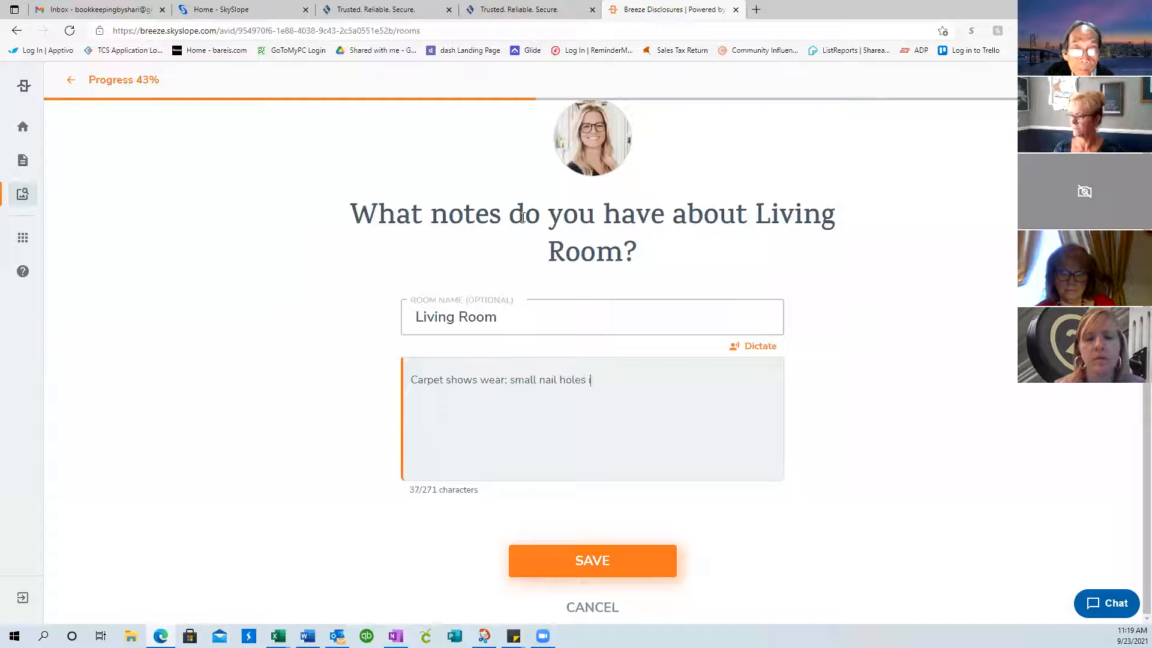
text(n walls)
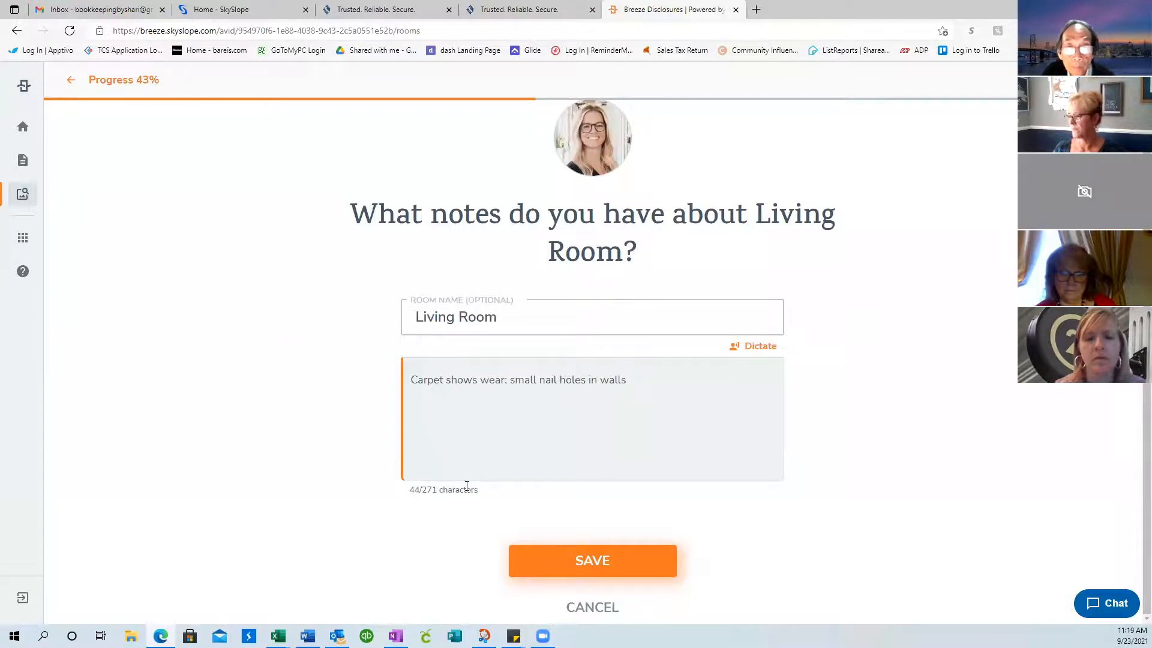
click(592, 560)
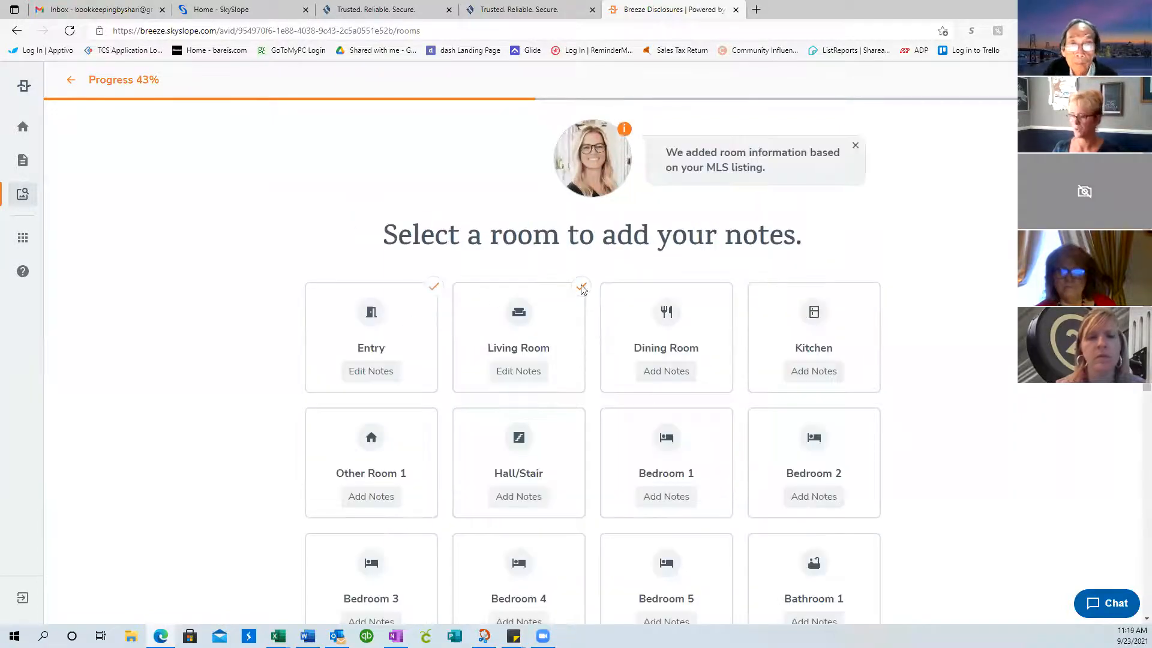
scroll(995, 341, down, 5)
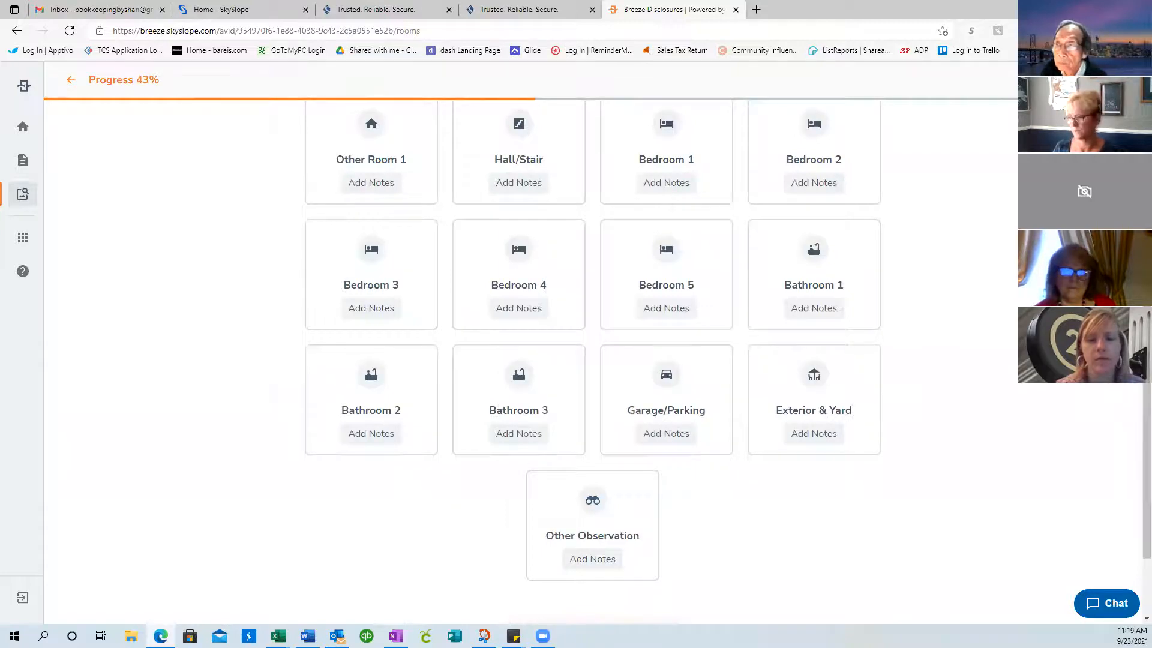
scroll(593, 360, up, 5)
scroll(593, 360, down, 7)
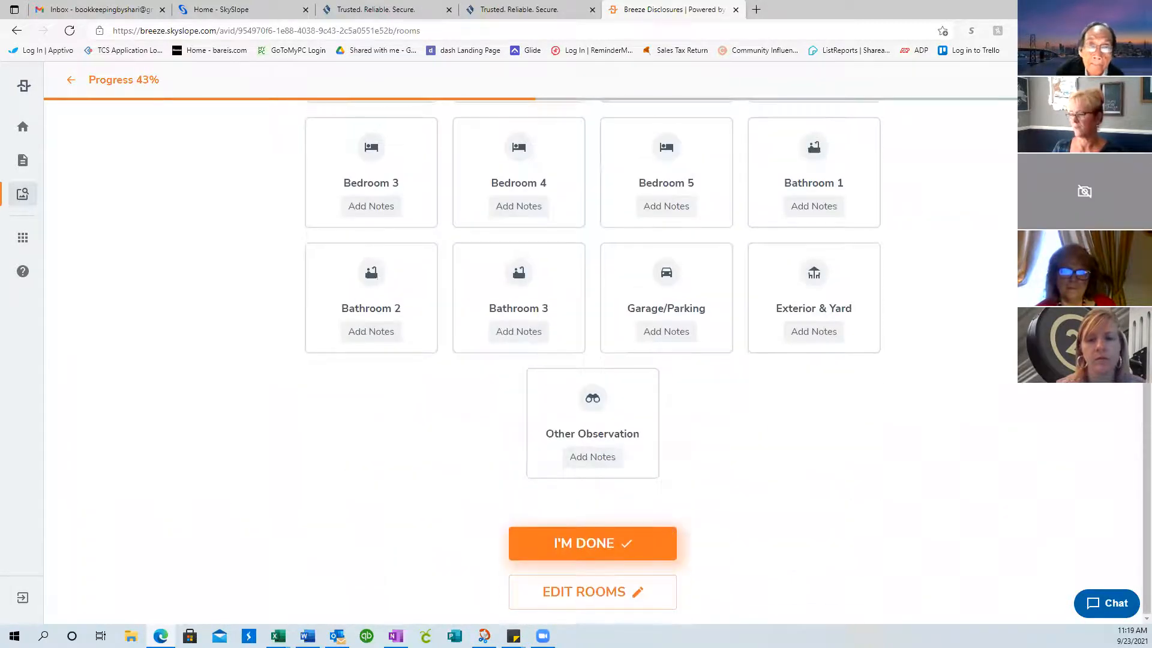
Finish the room notes, keep the 09/23/21 11:15 AM inspection date, and fill in the weather conditions
click(584, 543)
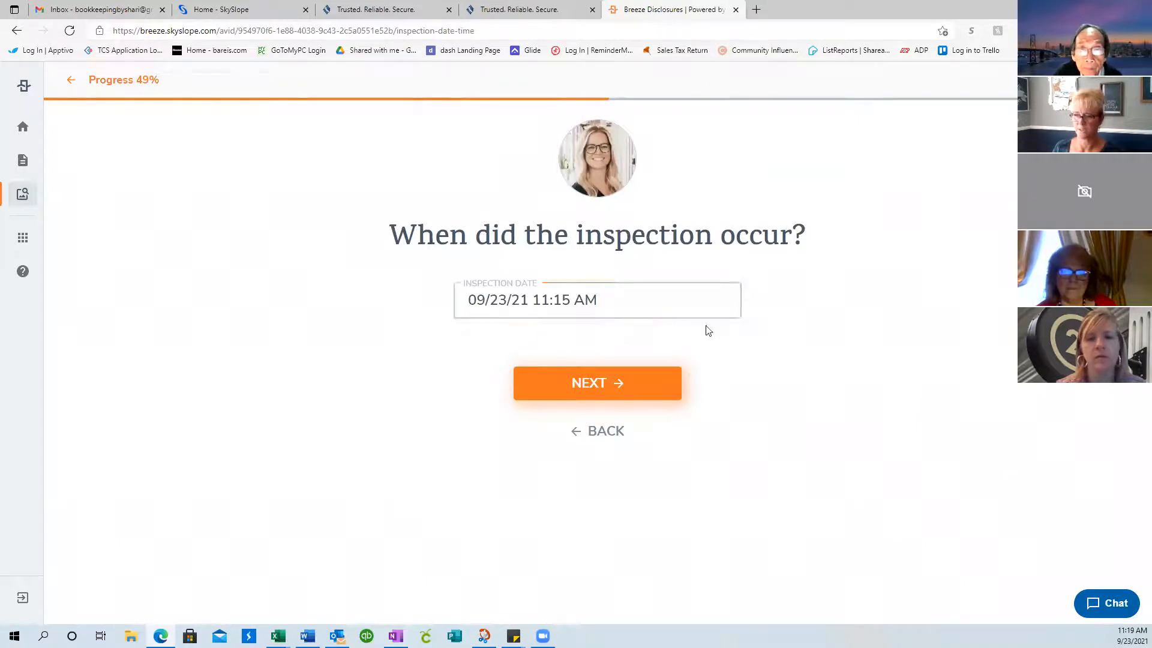
click(608, 388)
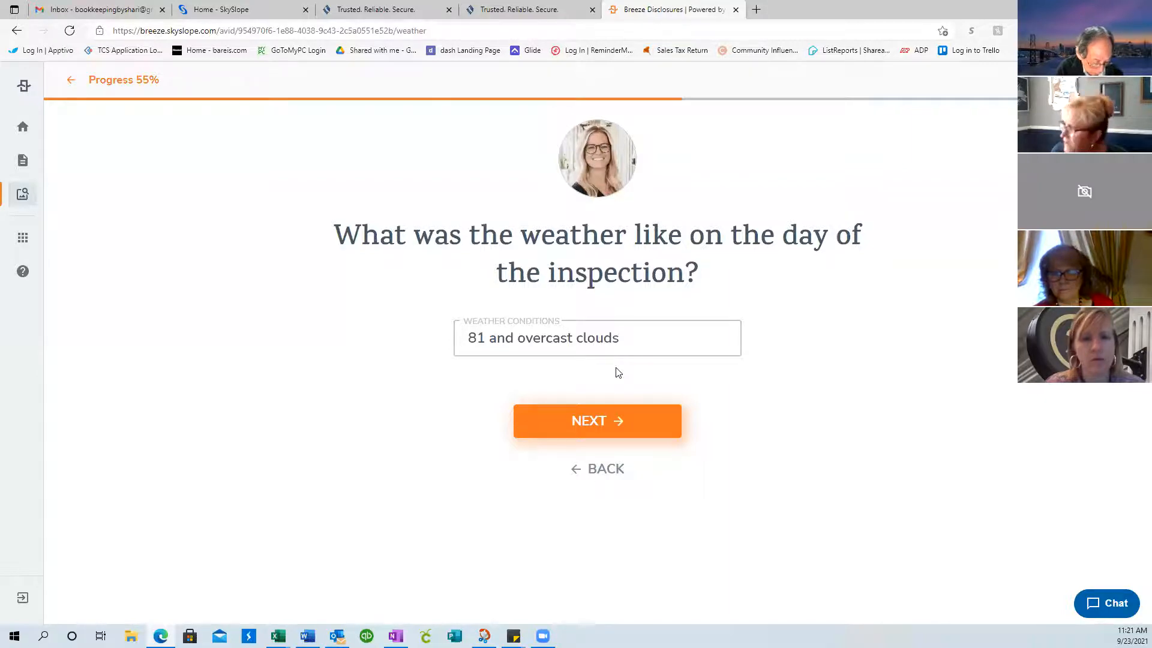
click(587, 353)
Enter the three other attendees' names in the people-present answer, fixing a typo, and continue to review
click(617, 431)
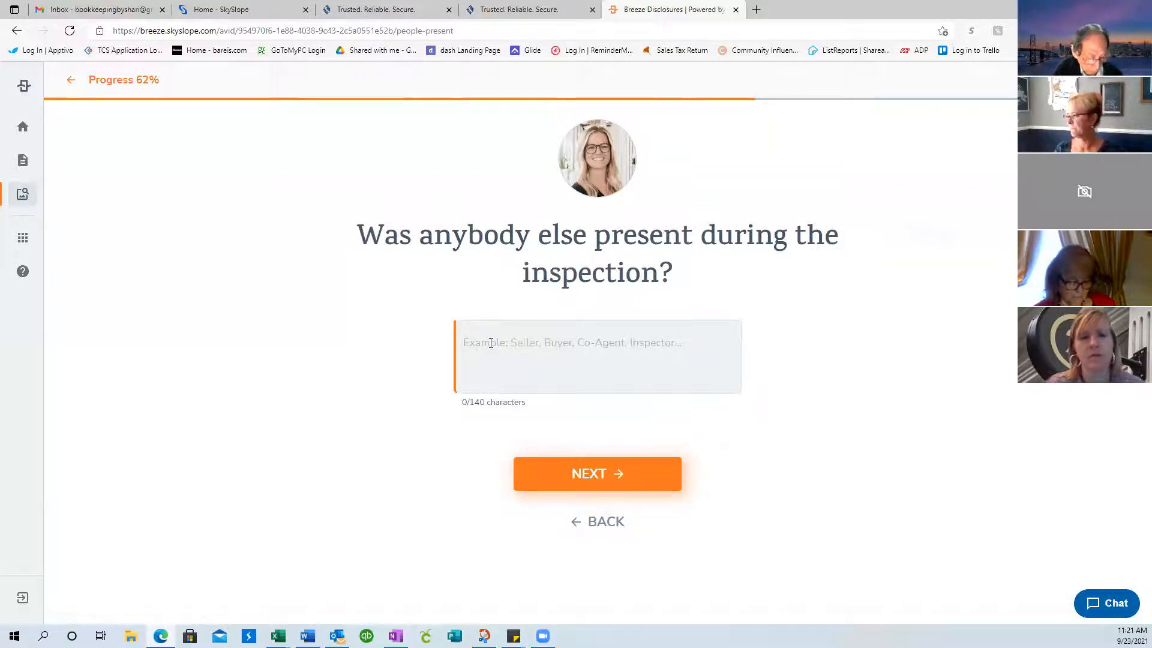
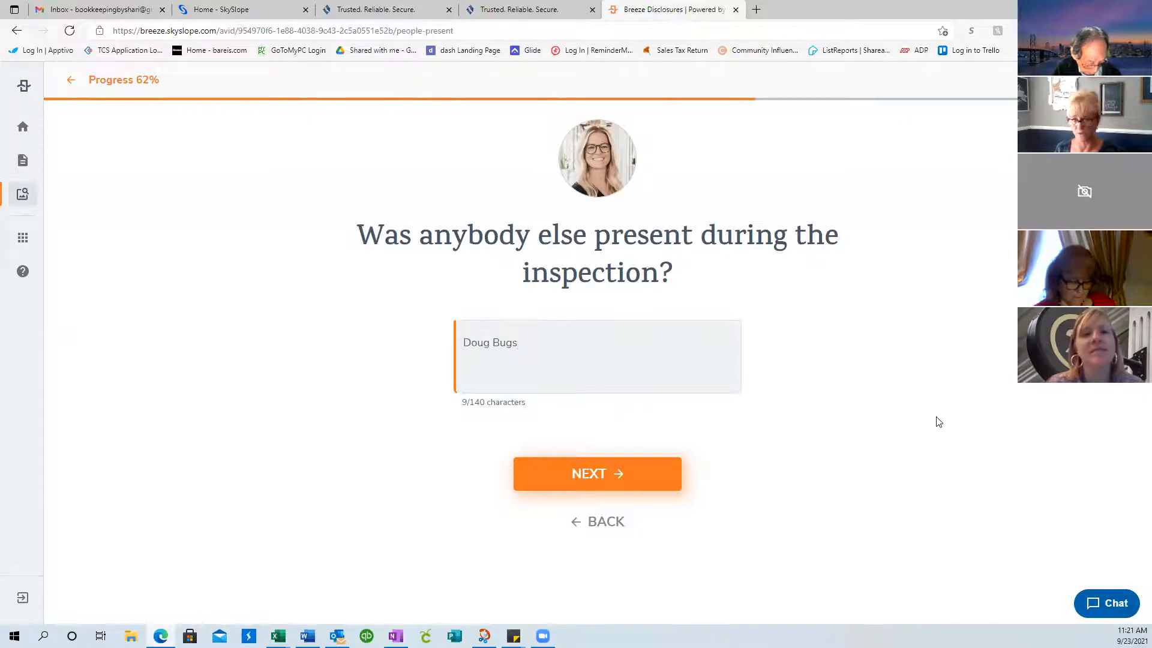
text(; )
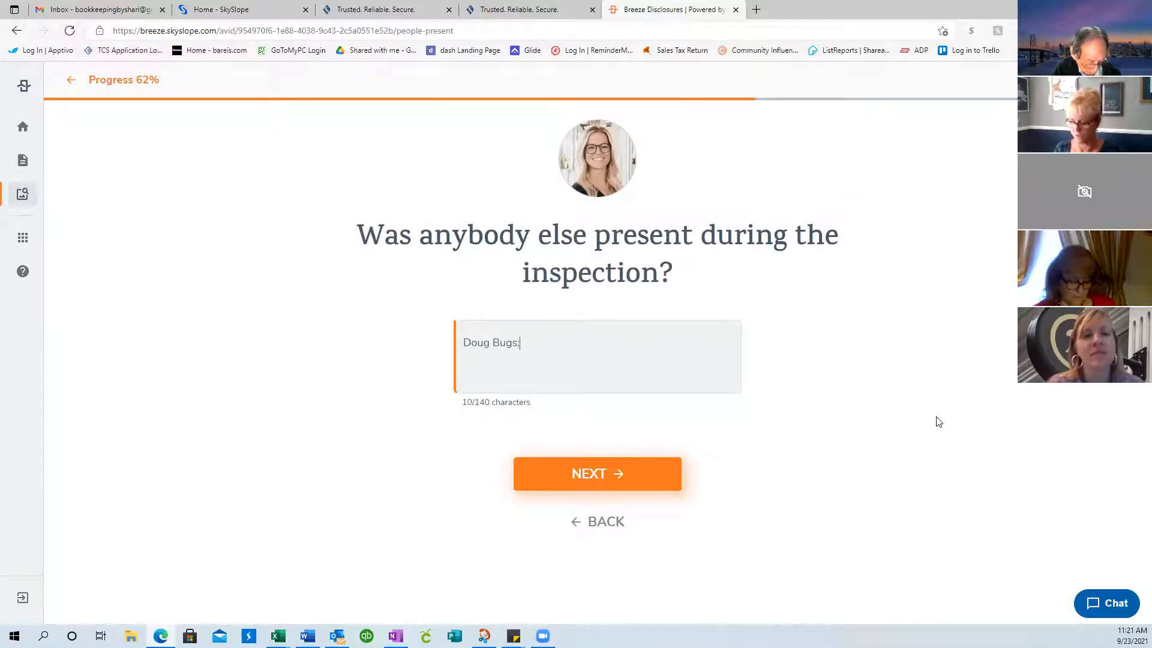
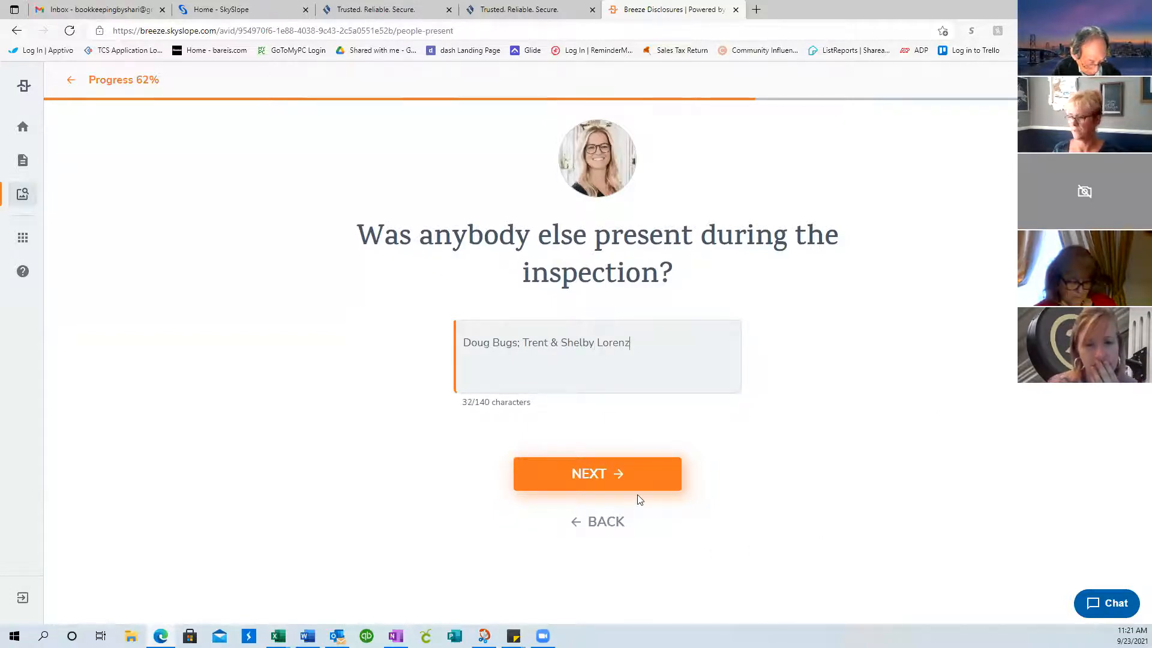
click(638, 474)
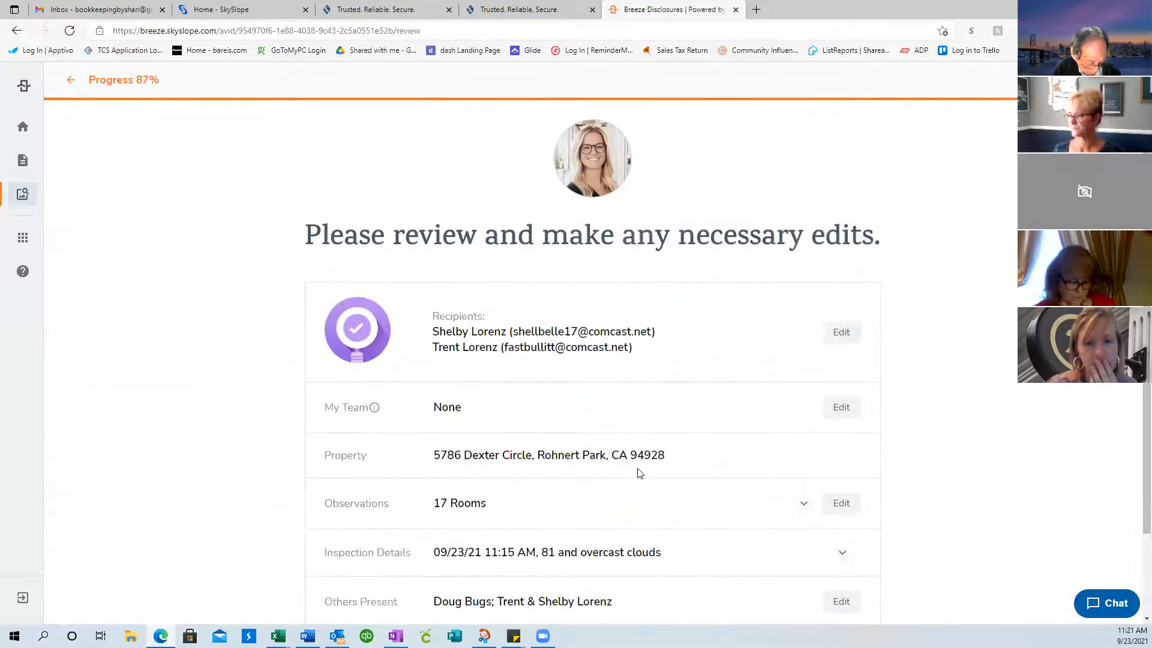
Save the reviewed AVID from the bottom of the review page
scroll(894, 342, down, 2)
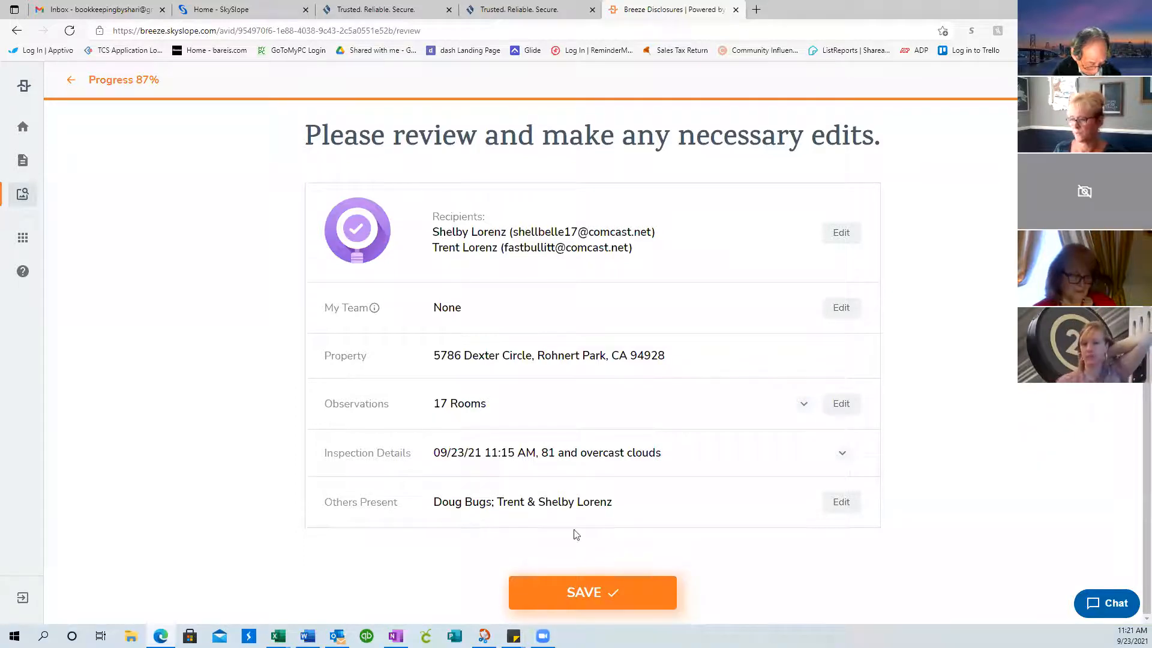
click(600, 594)
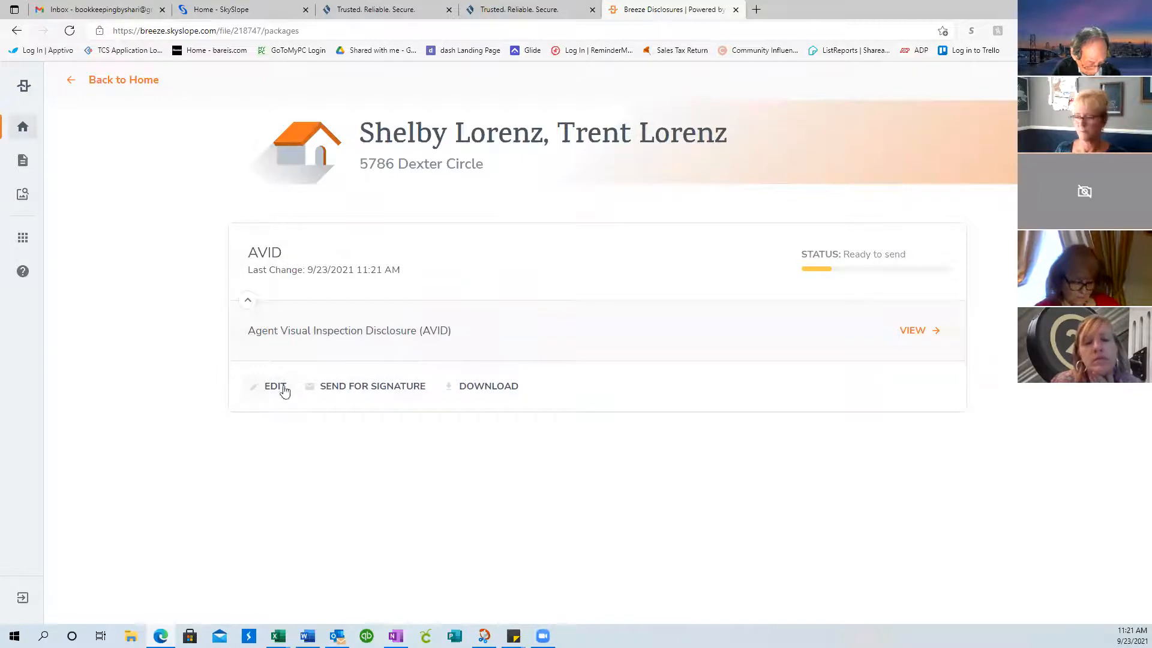
click(367, 395)
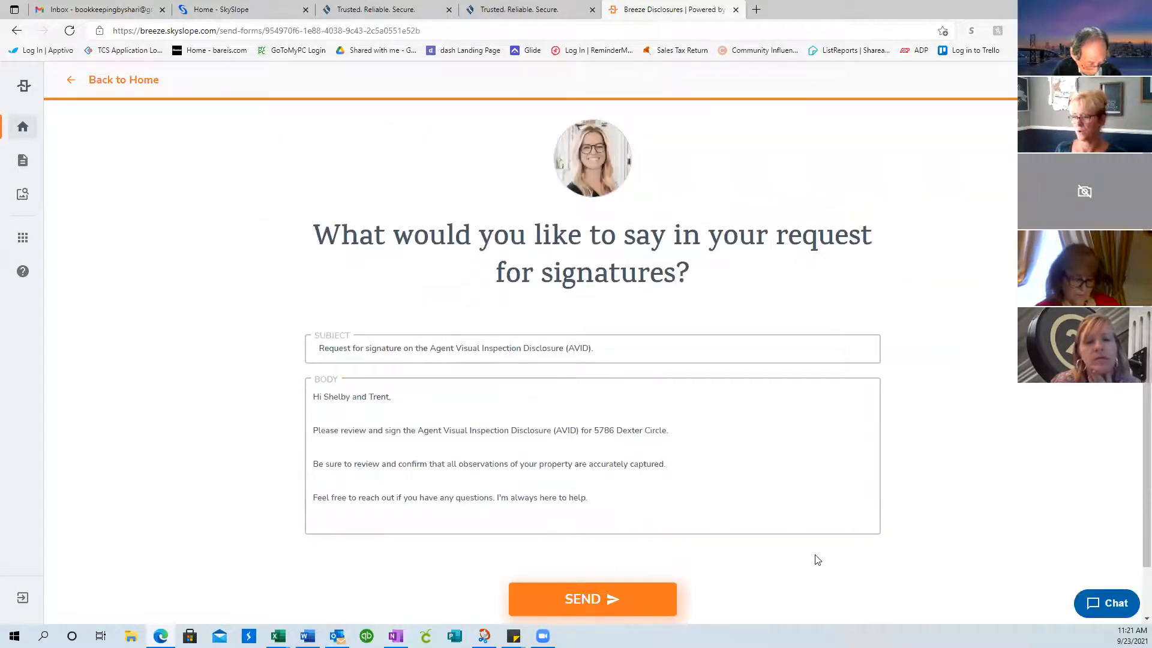
scroll(405, 402, down, 1)
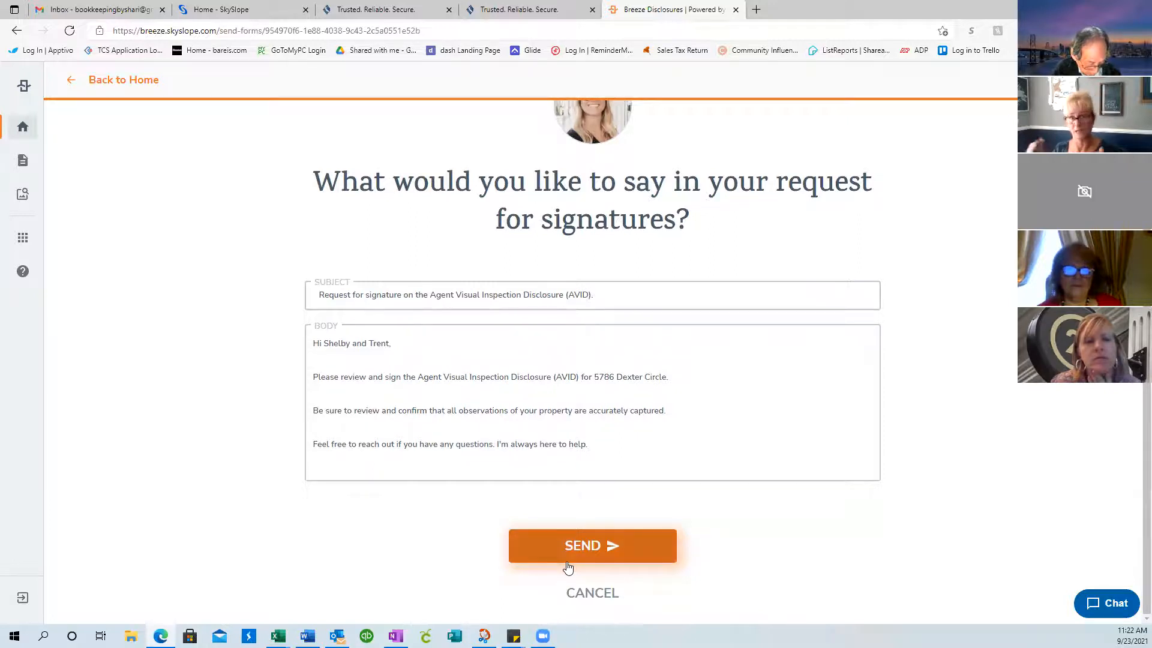
click(592, 593)
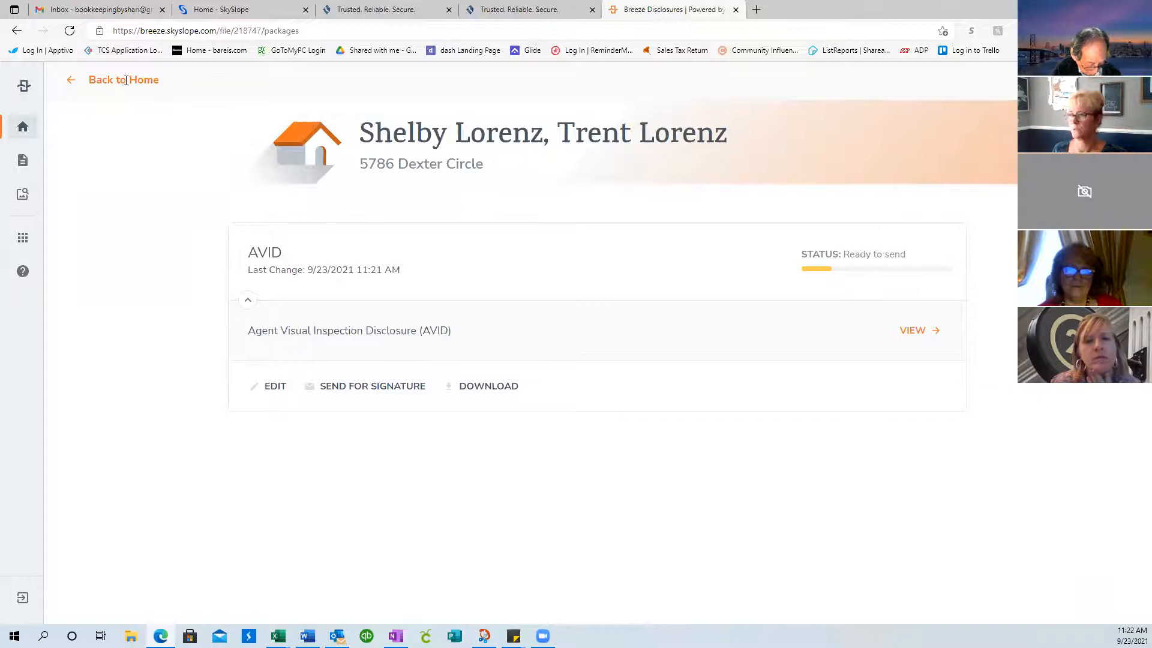
click(71, 81)
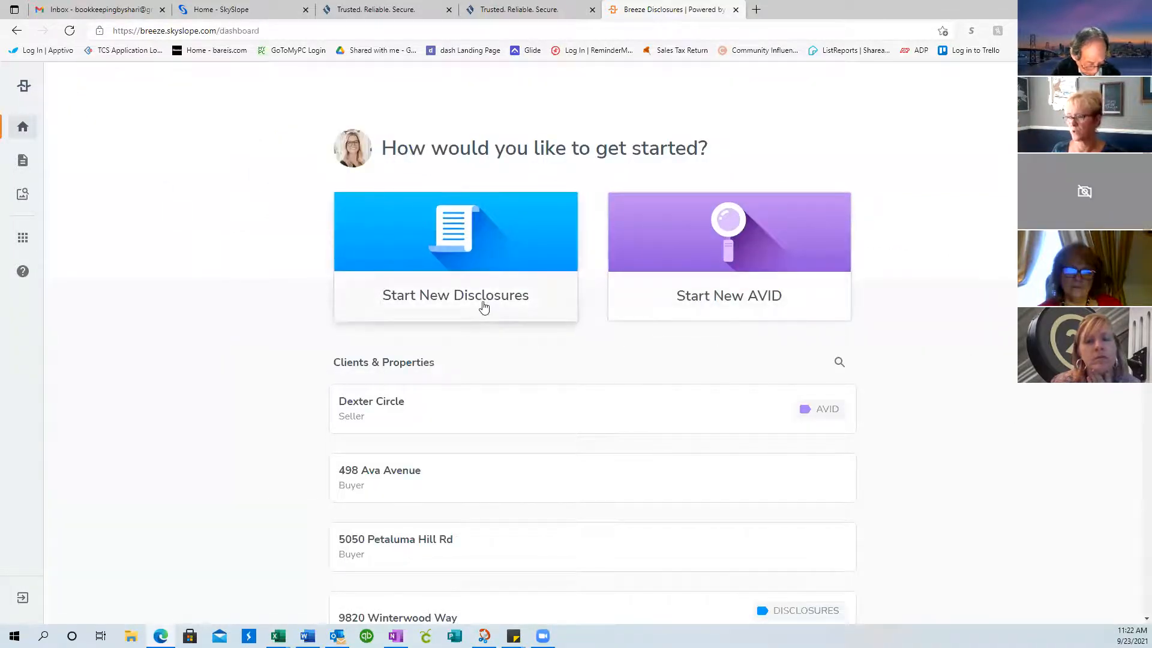
click(383, 416)
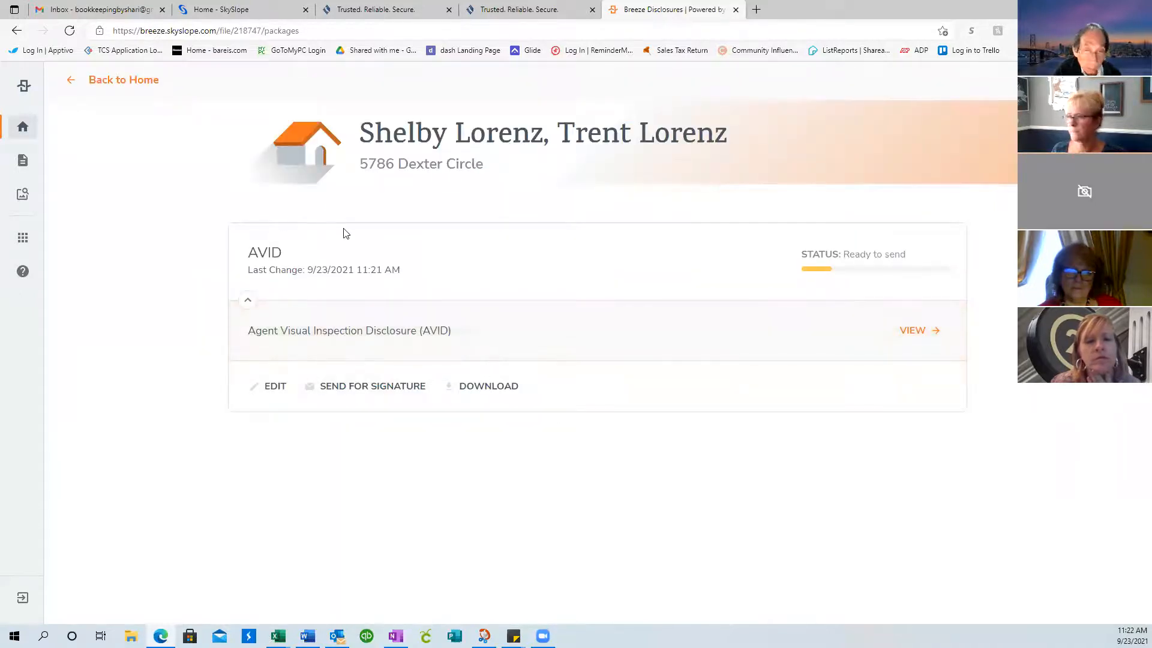
Start a new disclosure package on the existing Dexter Circle file
click(24, 168)
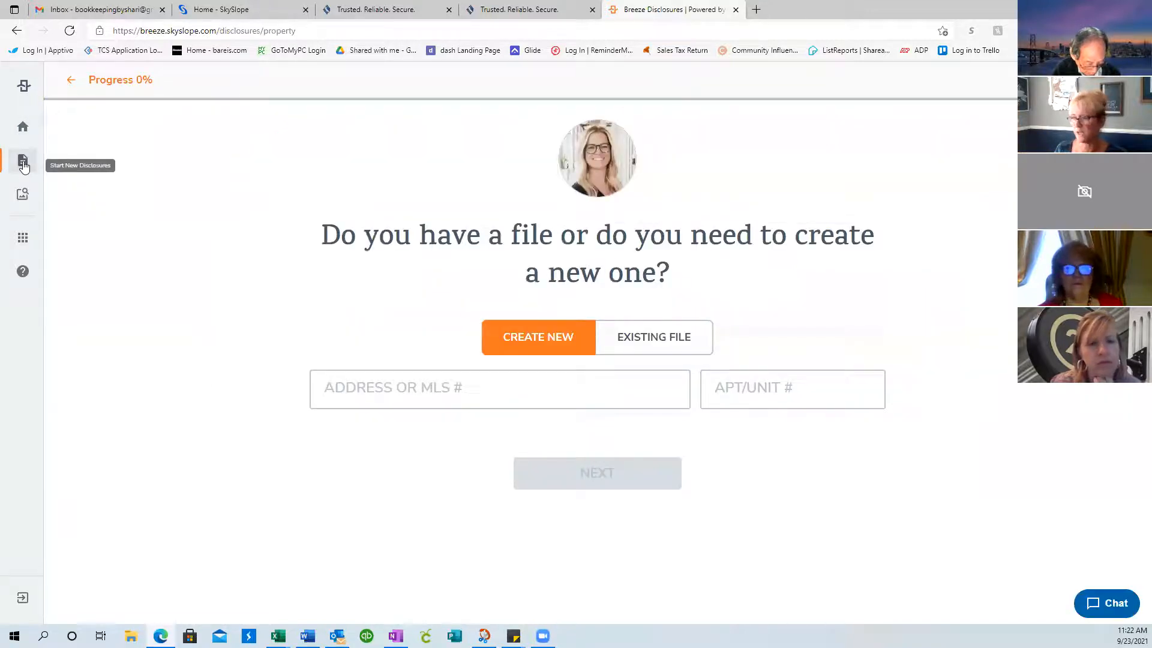
click(683, 339)
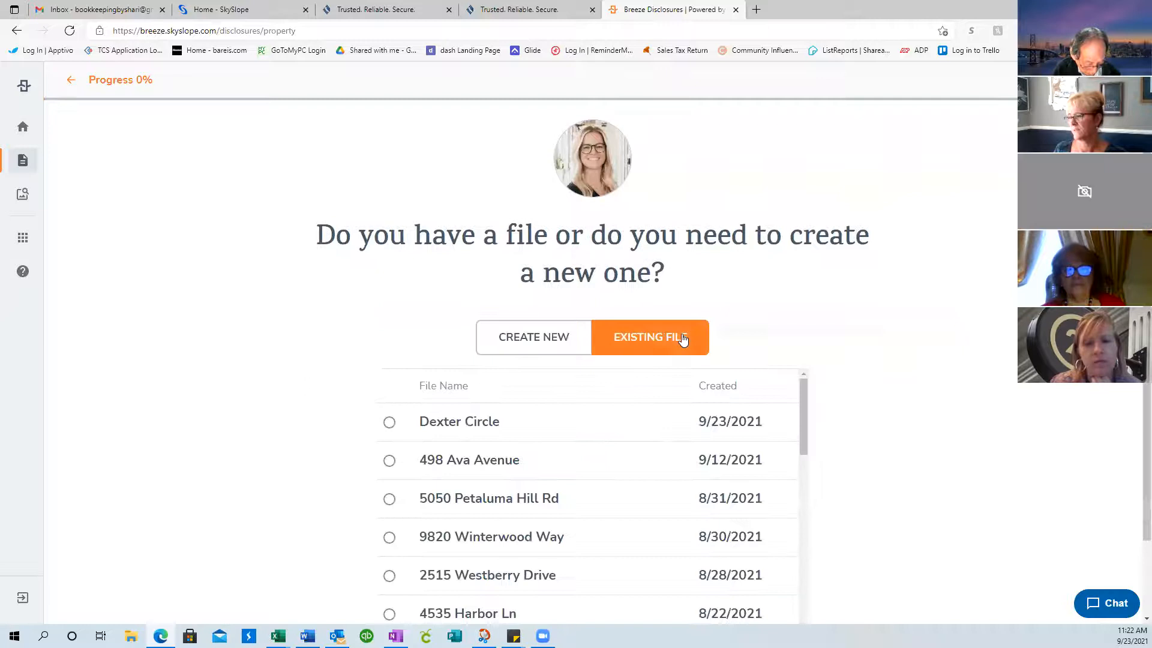
click(444, 426)
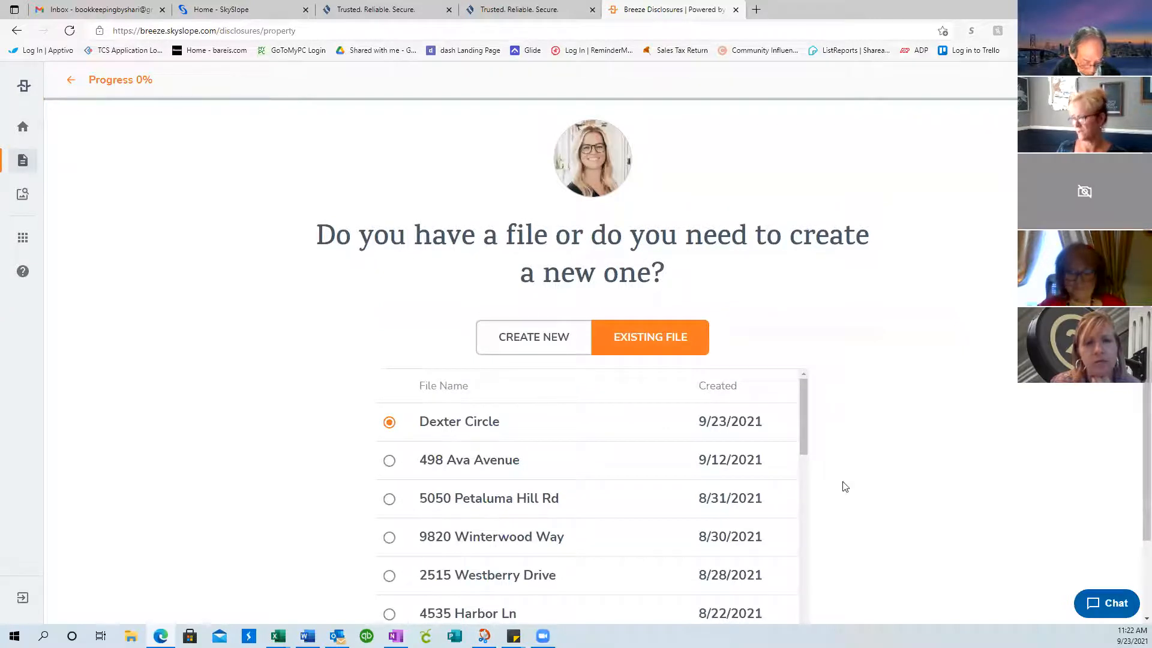
scroll(785, 432, down, 5)
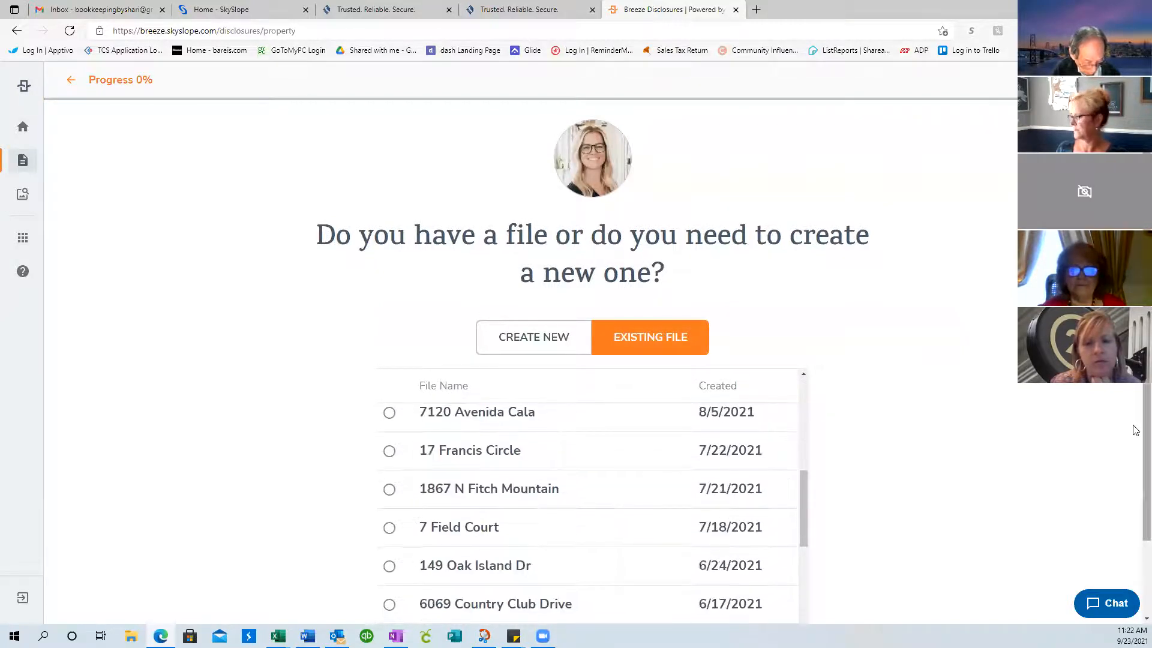
scroll(1134, 432, down, 2)
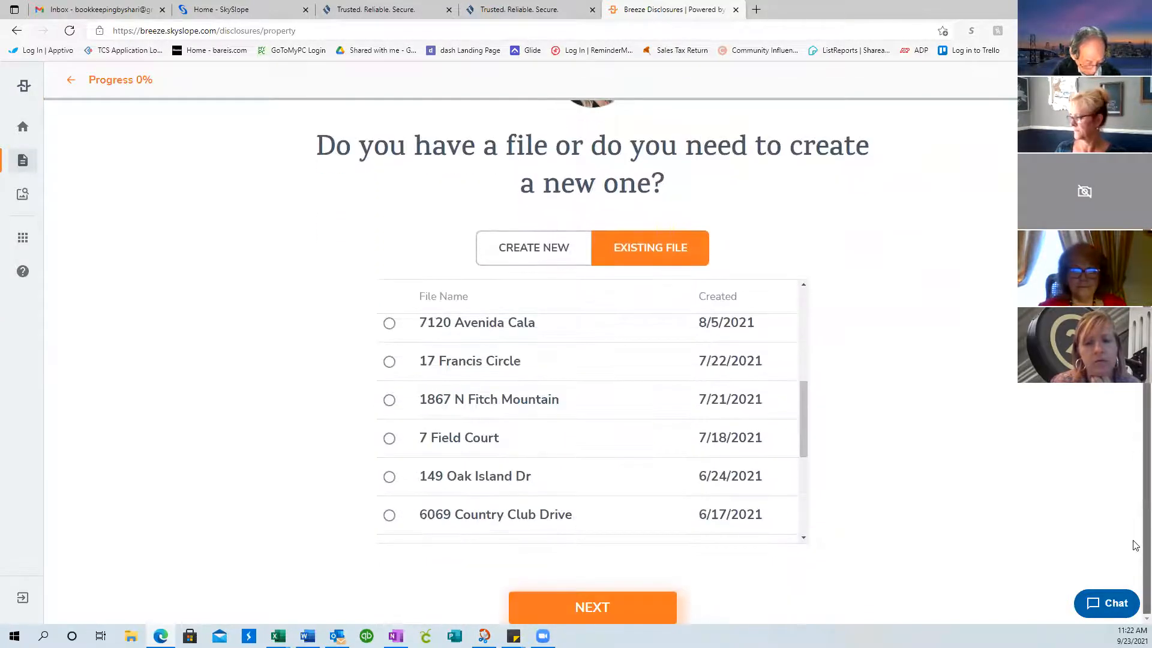
click(582, 605)
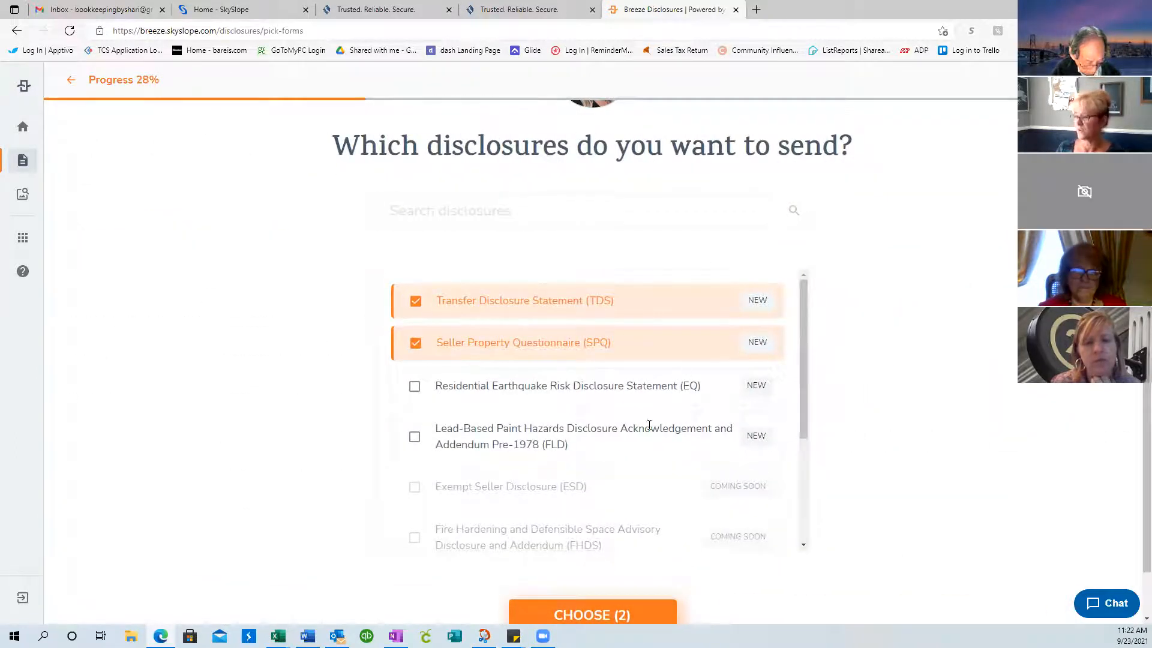
Add the Lead-Based Paint (FLD) and Earthquake (EQ) disclosures to TDS and SPQ, choosing all four
drag(806, 428, 804, 453)
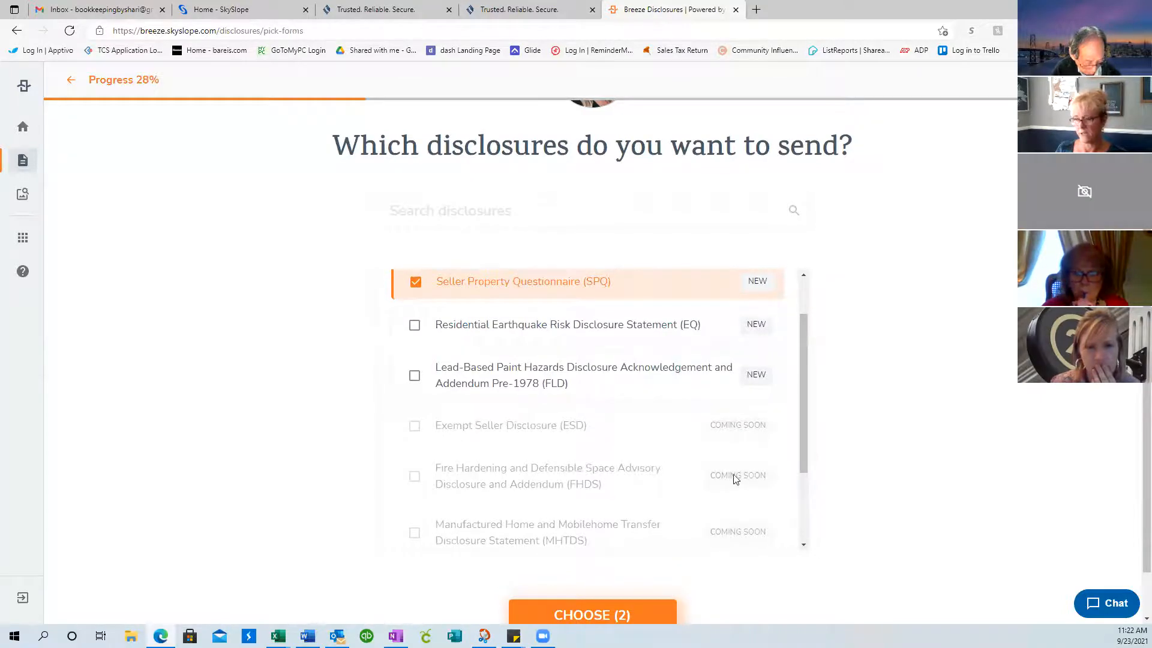
scroll(803, 453, down, 2)
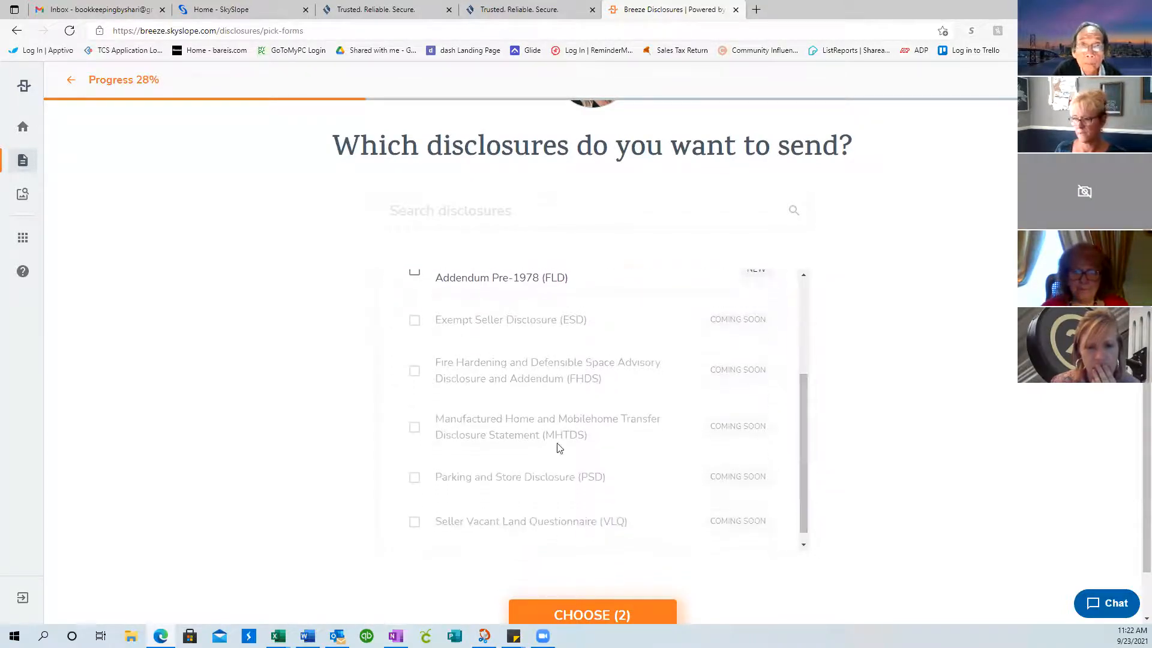
drag(806, 521, 788, 356)
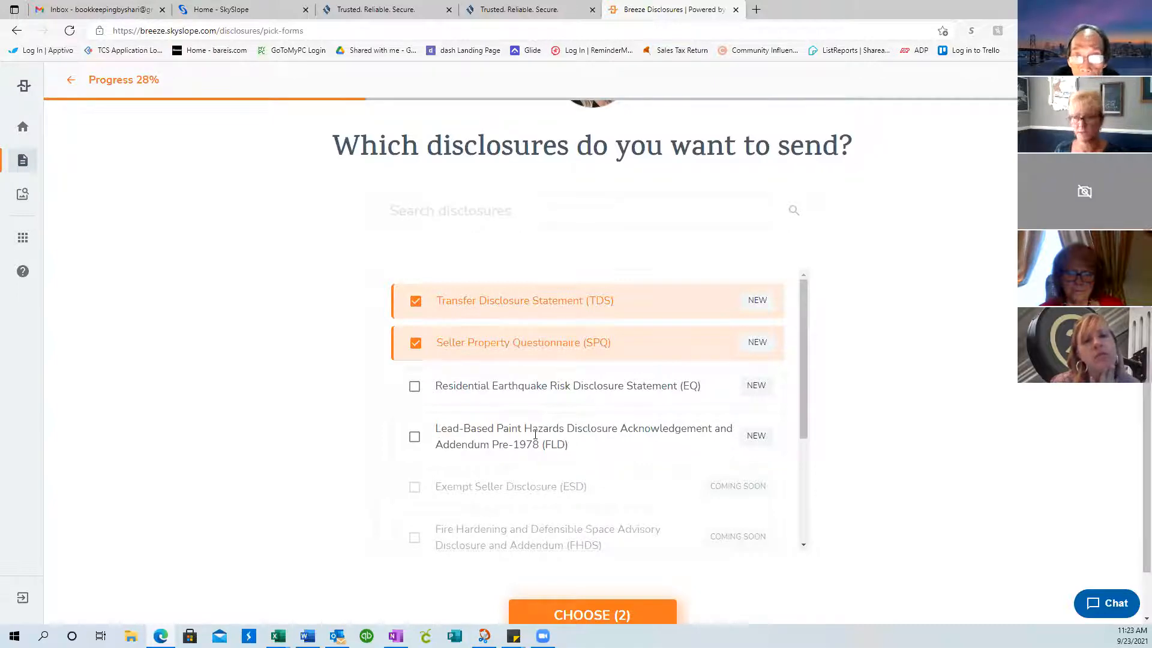
click(415, 437)
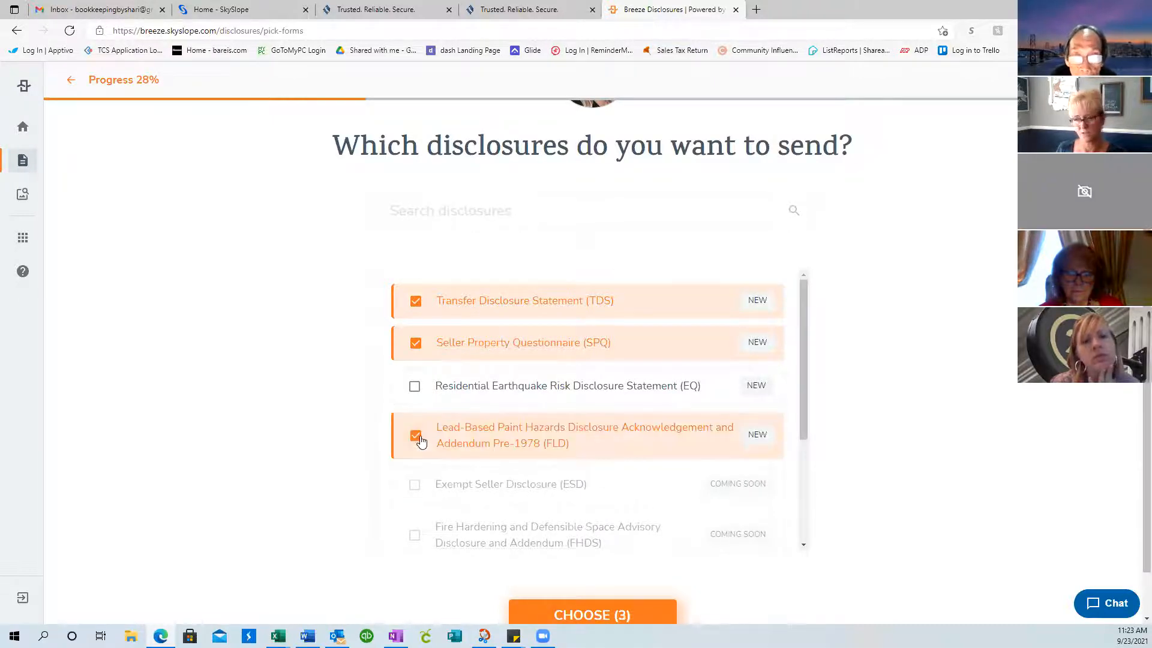
scroll(928, 386, down, 1)
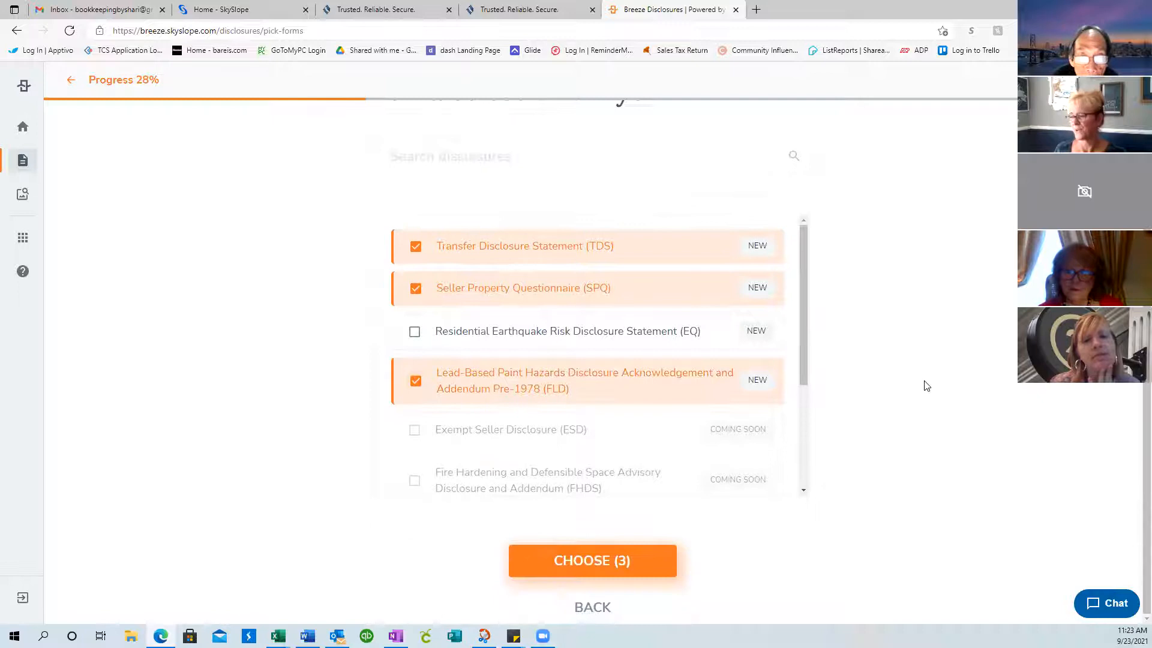
scroll(806, 390, down, 3)
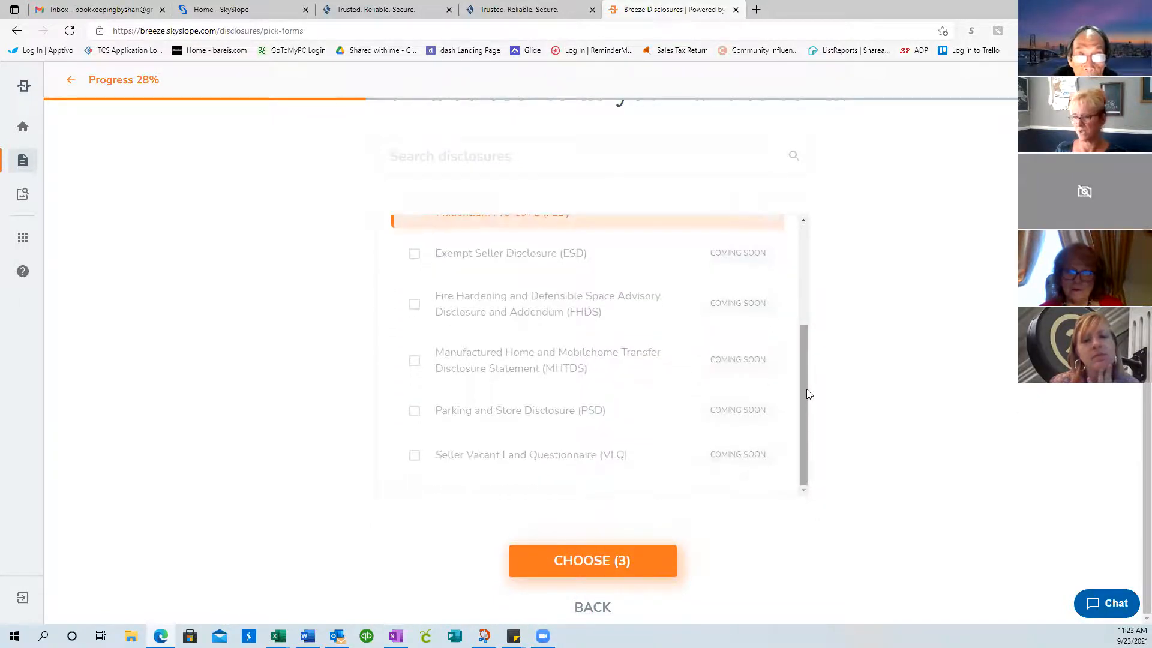
scroll(808, 393, up, 3)
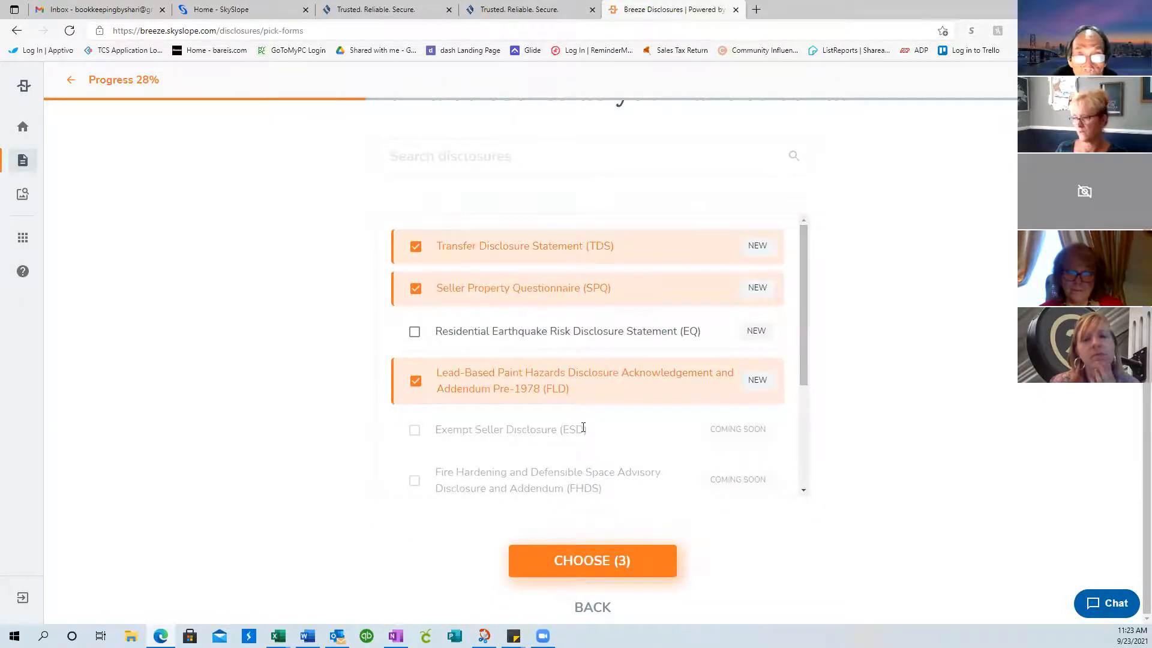
click(416, 334)
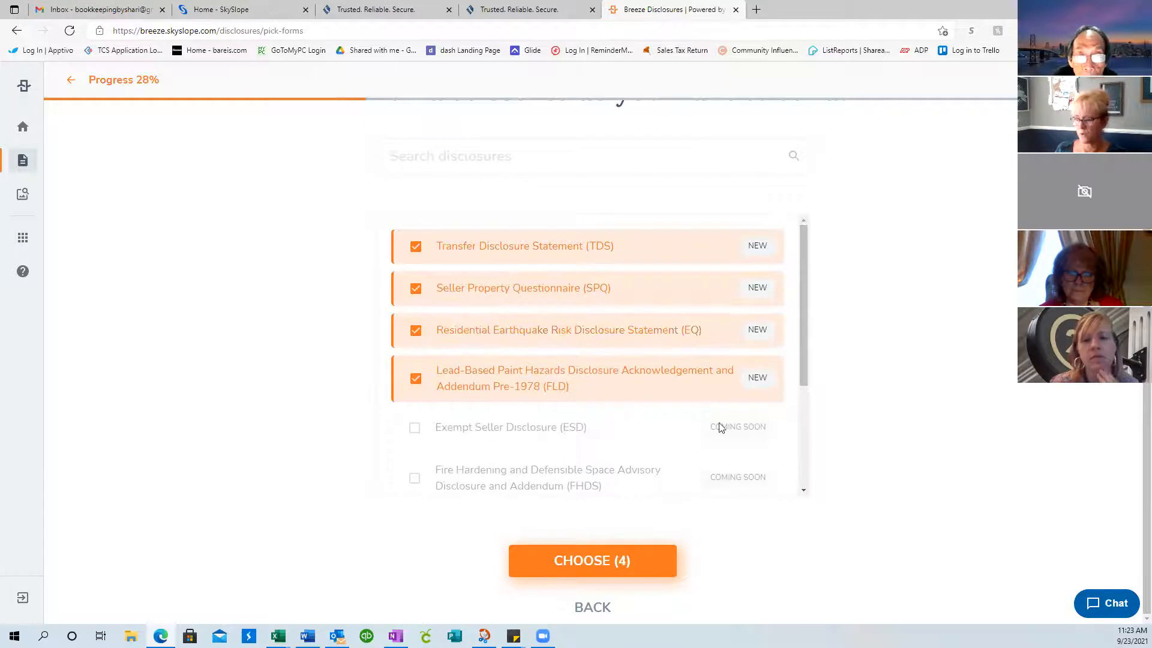
scroll(809, 383, down, 3)
scroll(806, 381, up, 3)
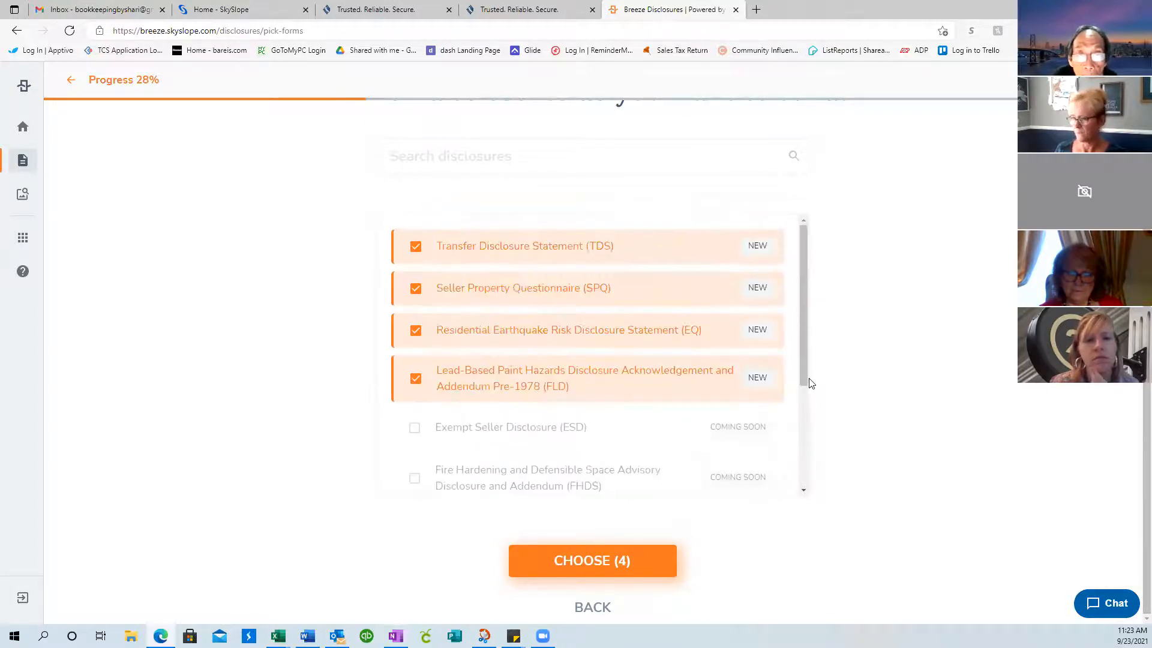
scroll(804, 355, down, 3)
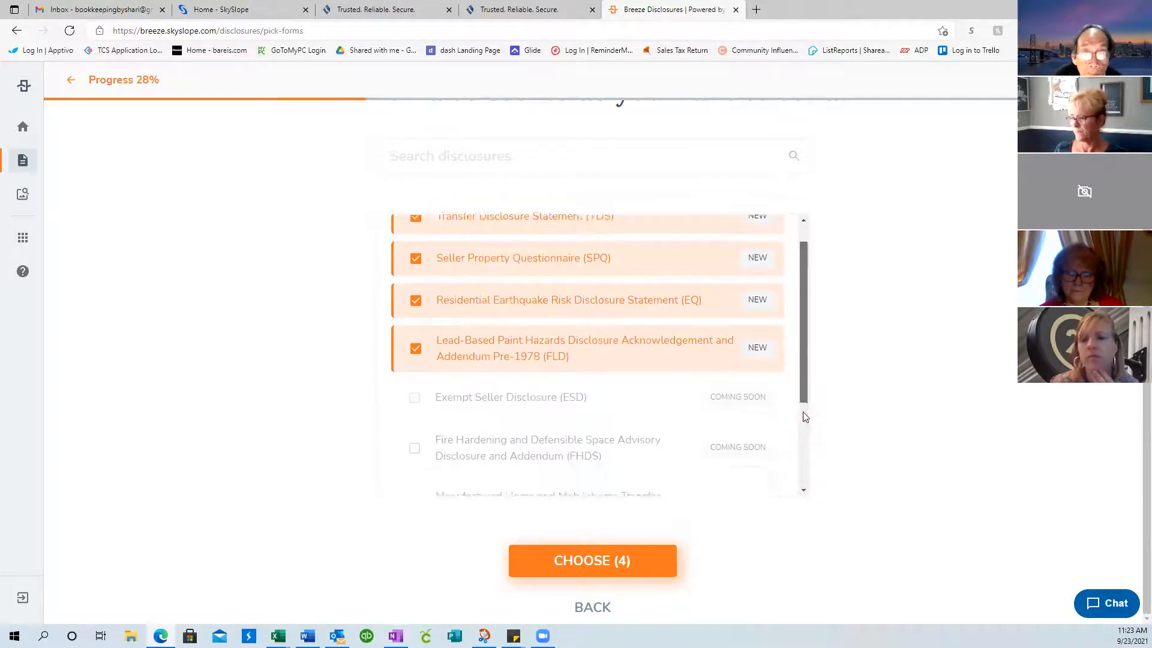
click(594, 562)
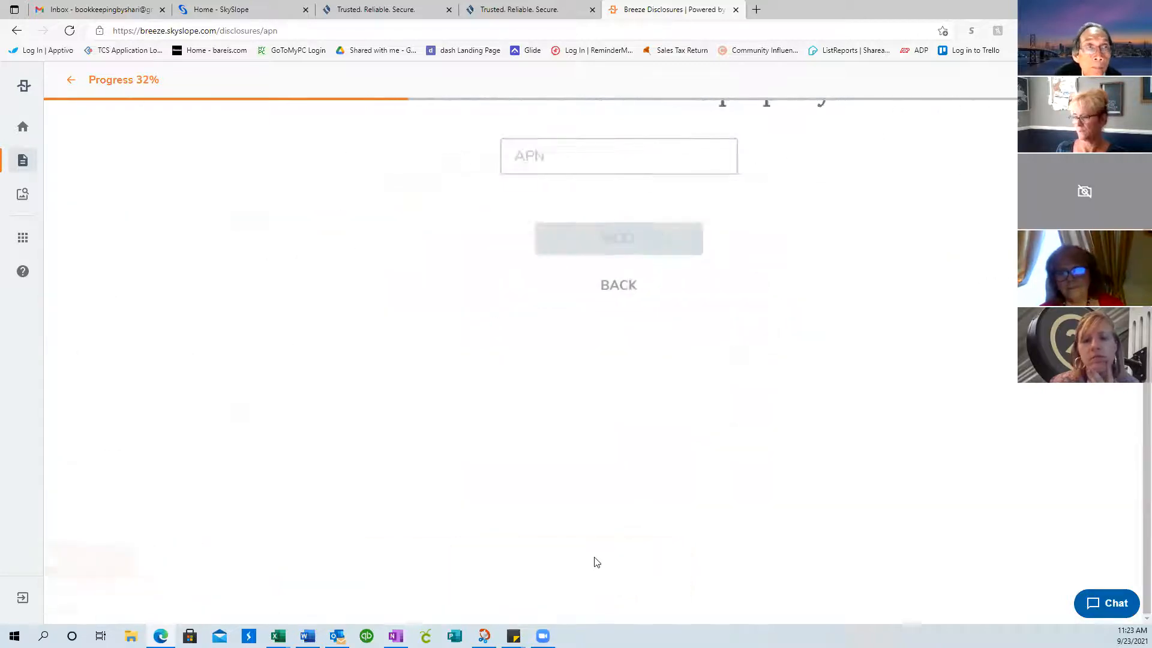
Enter APN 000-123-456 and year built 1976
click(518, 296)
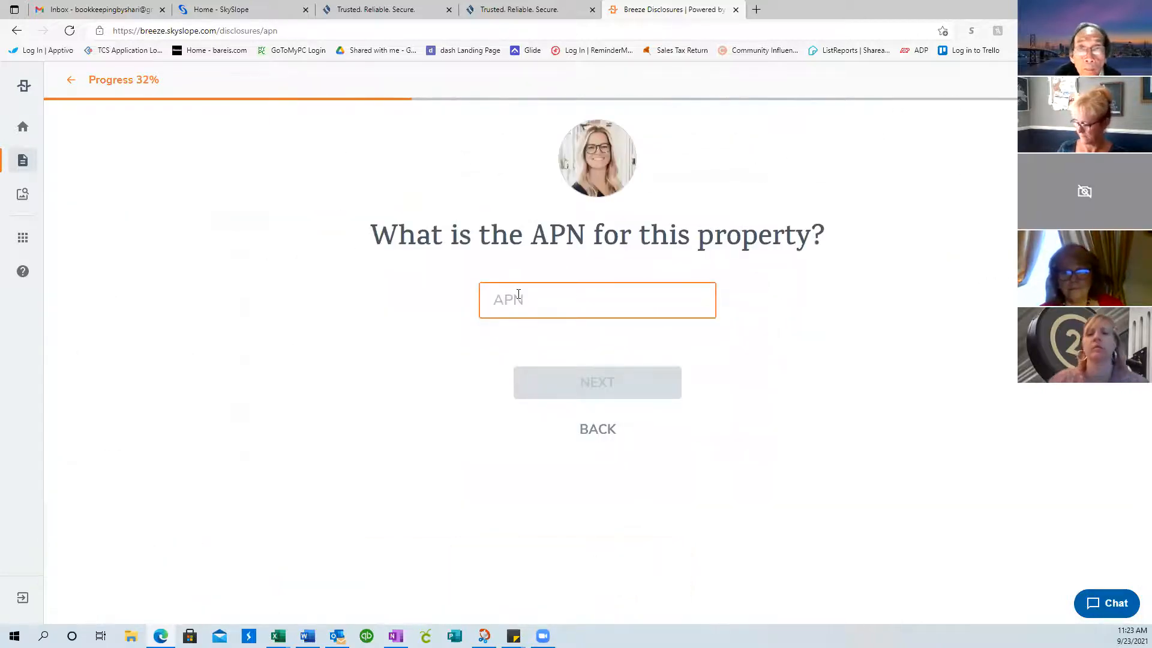
text(000-123-456)
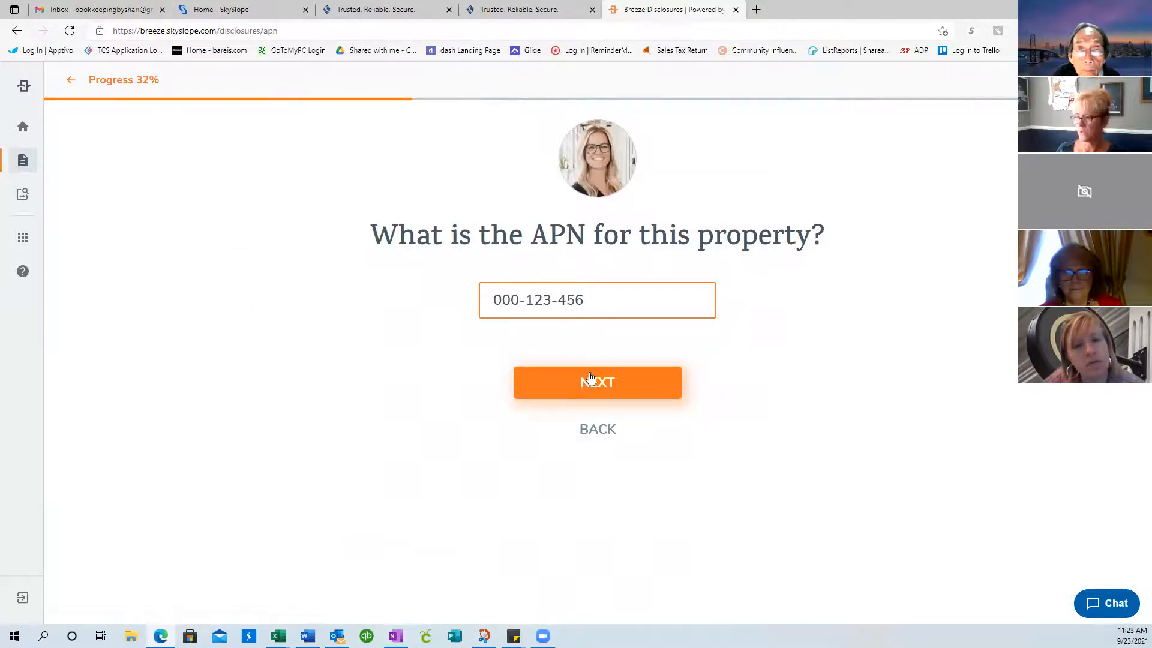
click(590, 378)
click(570, 297)
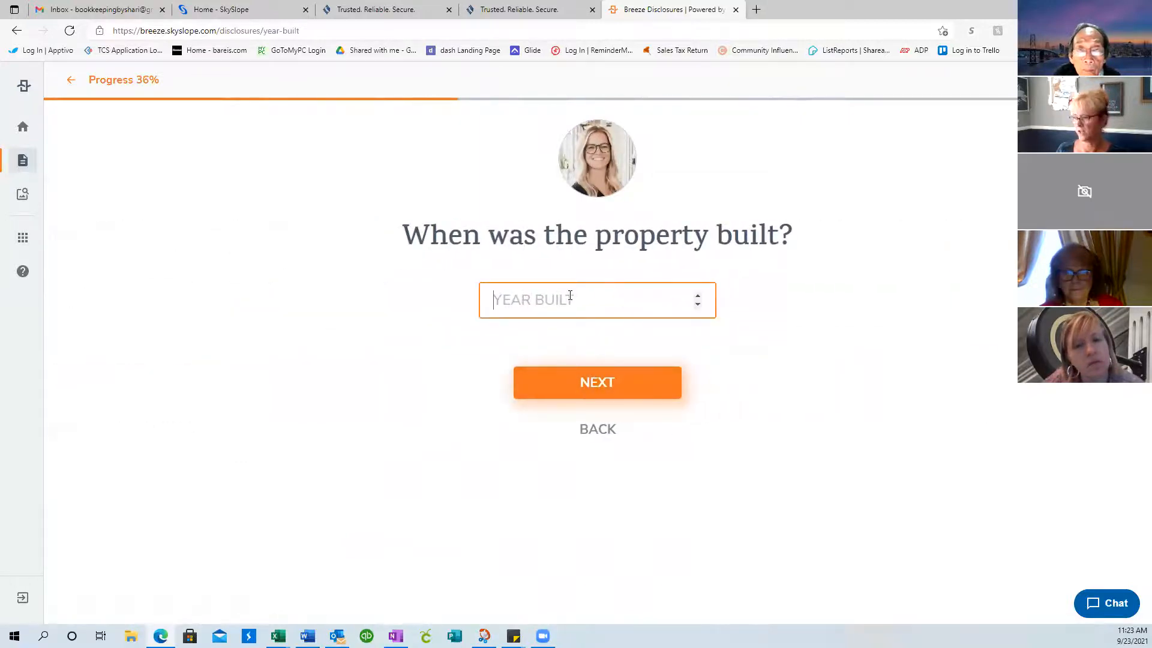
text(1976)
click(613, 390)
Correct the first seller recipient's e-mail address and return to the review page
click(373, 355)
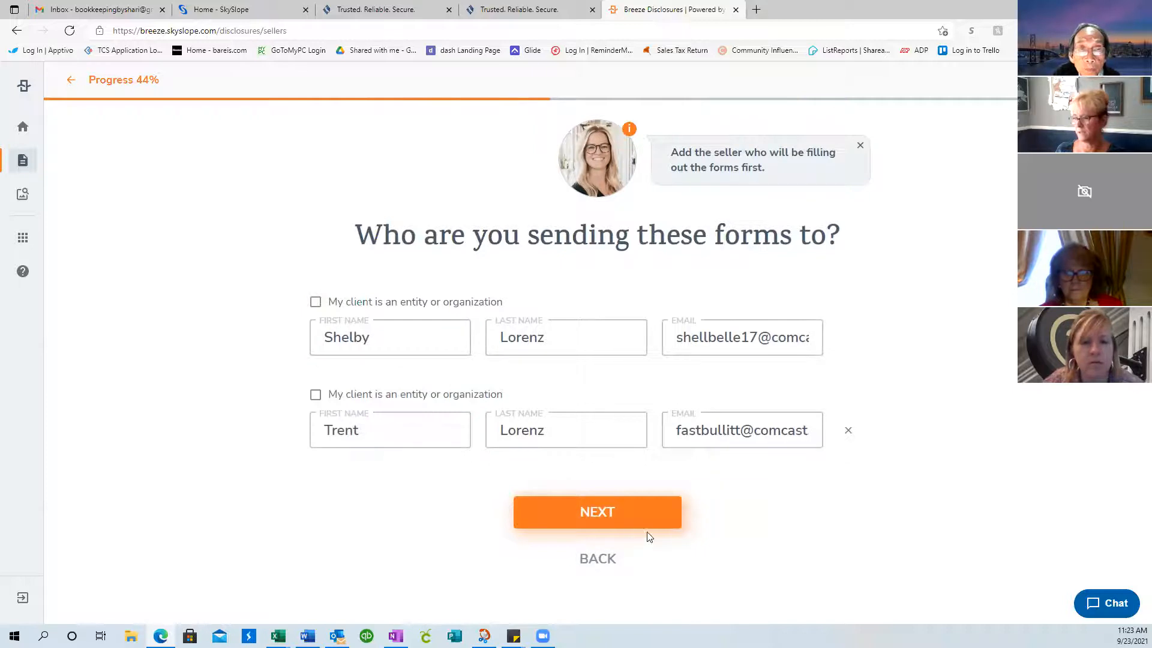
click(613, 512)
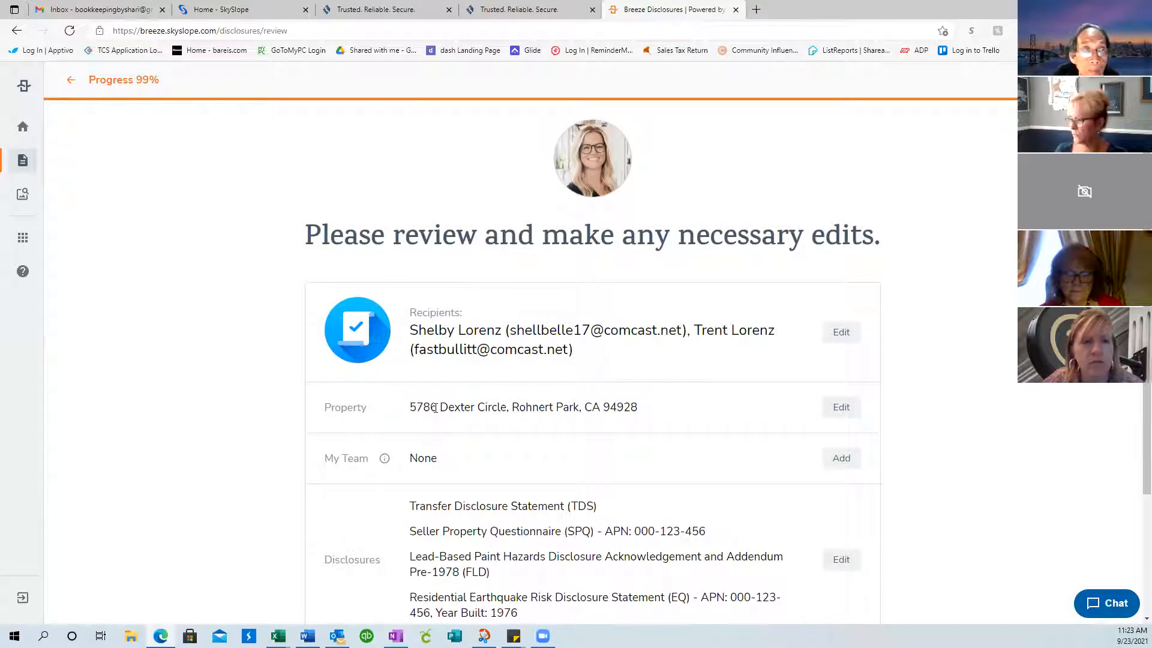
click(841, 332)
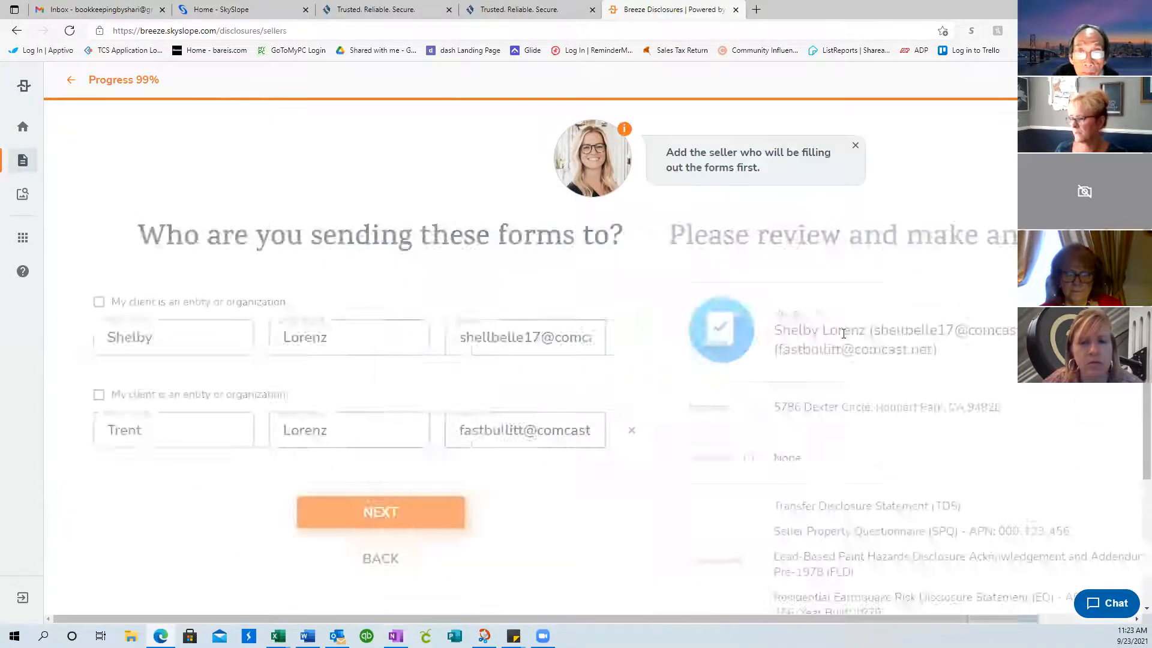
drag(675, 337, 891, 337)
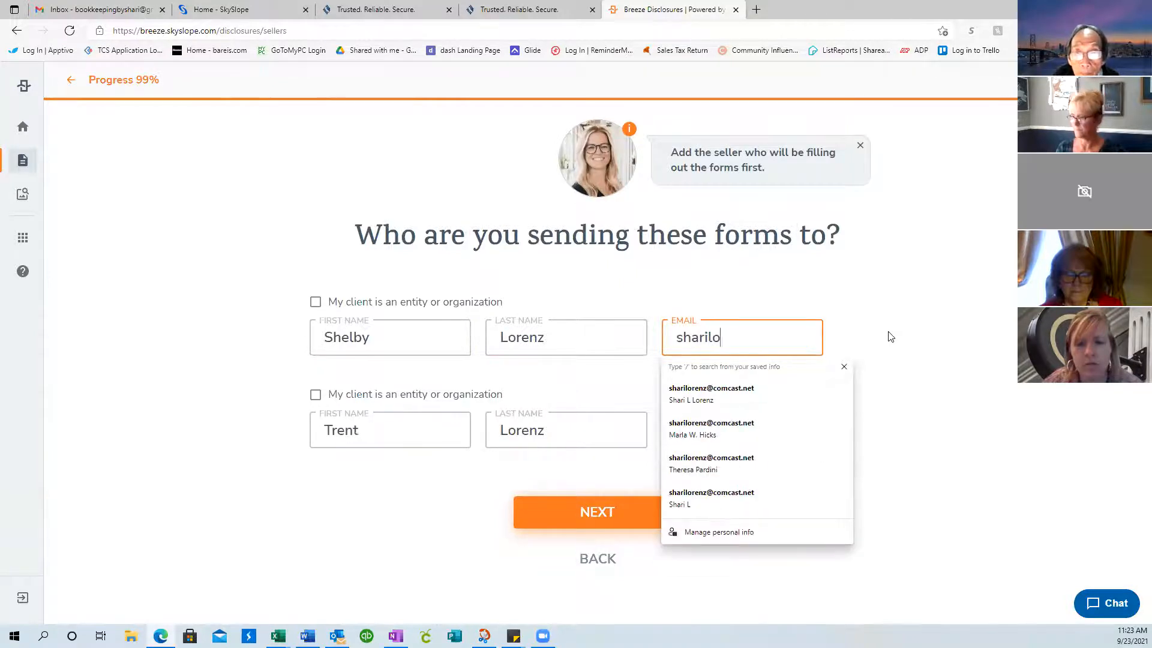
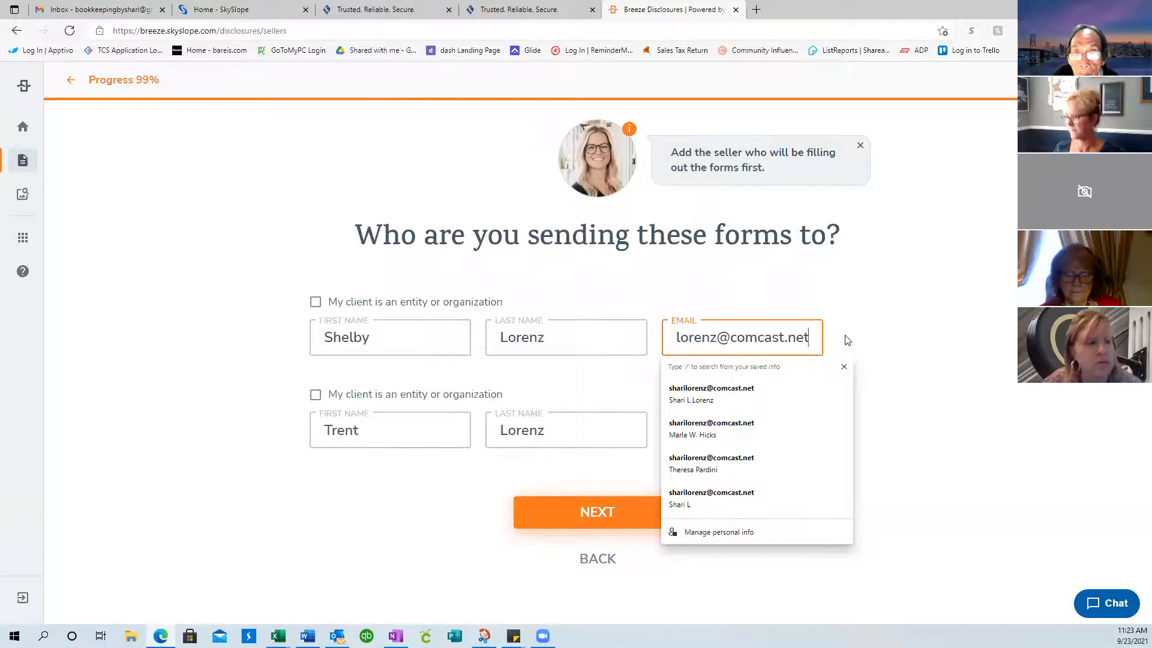
key(Tab)
click(600, 514)
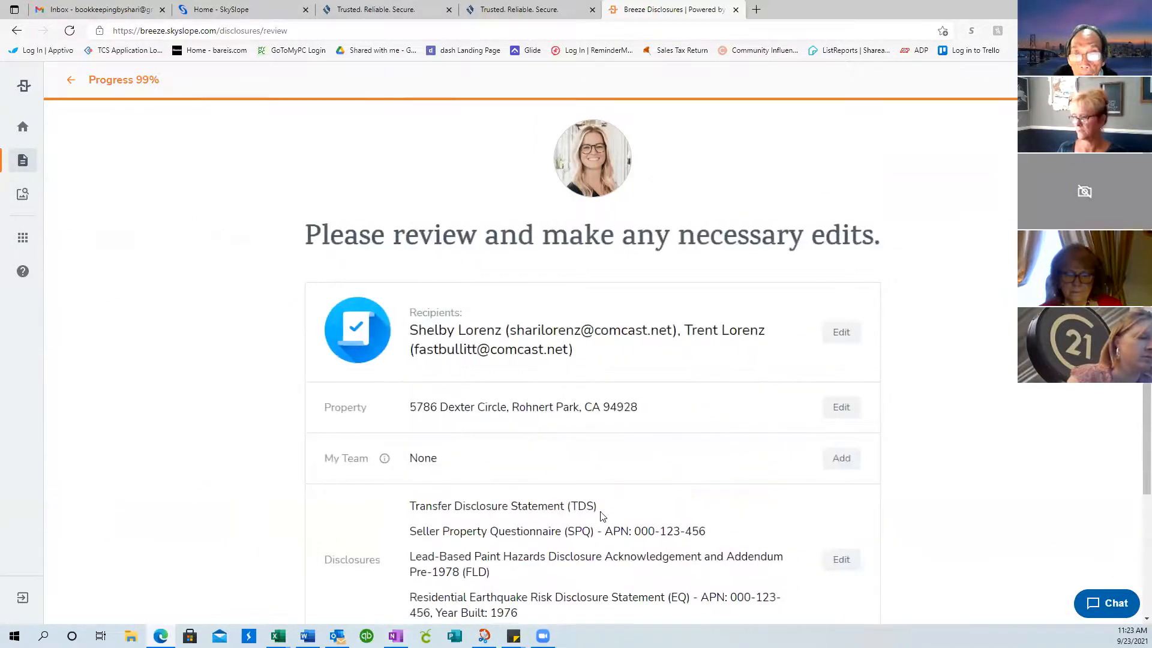
scroll(672, 377, down, 3)
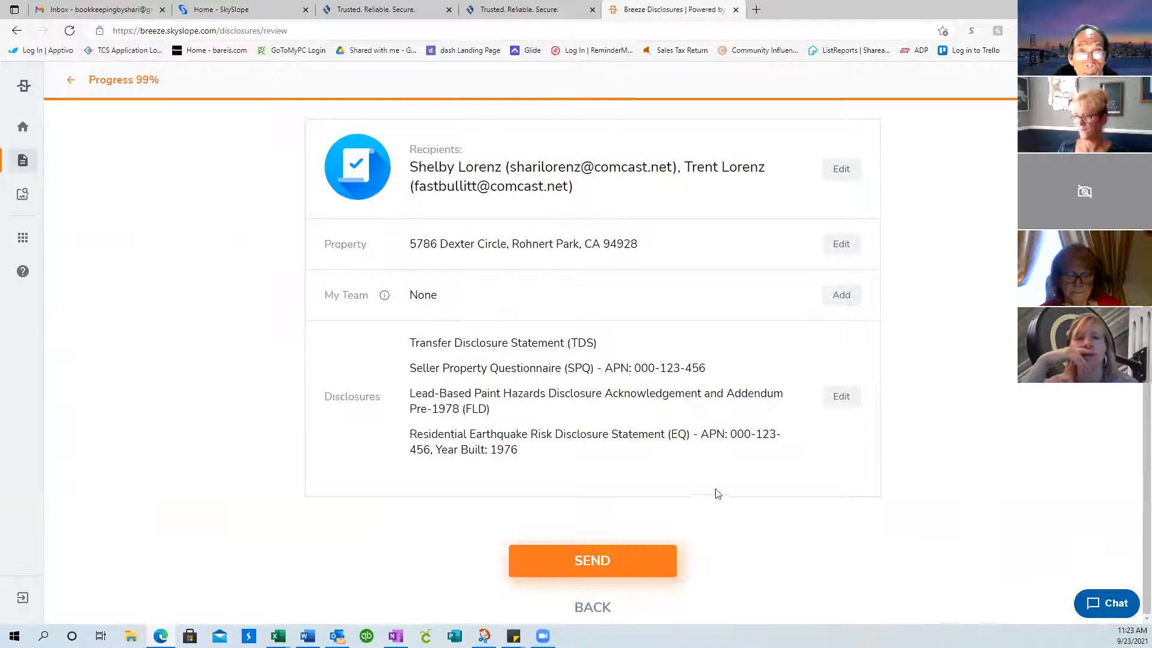
scroll(768, 306, up, 2)
scroll(772, 299, down, 2)
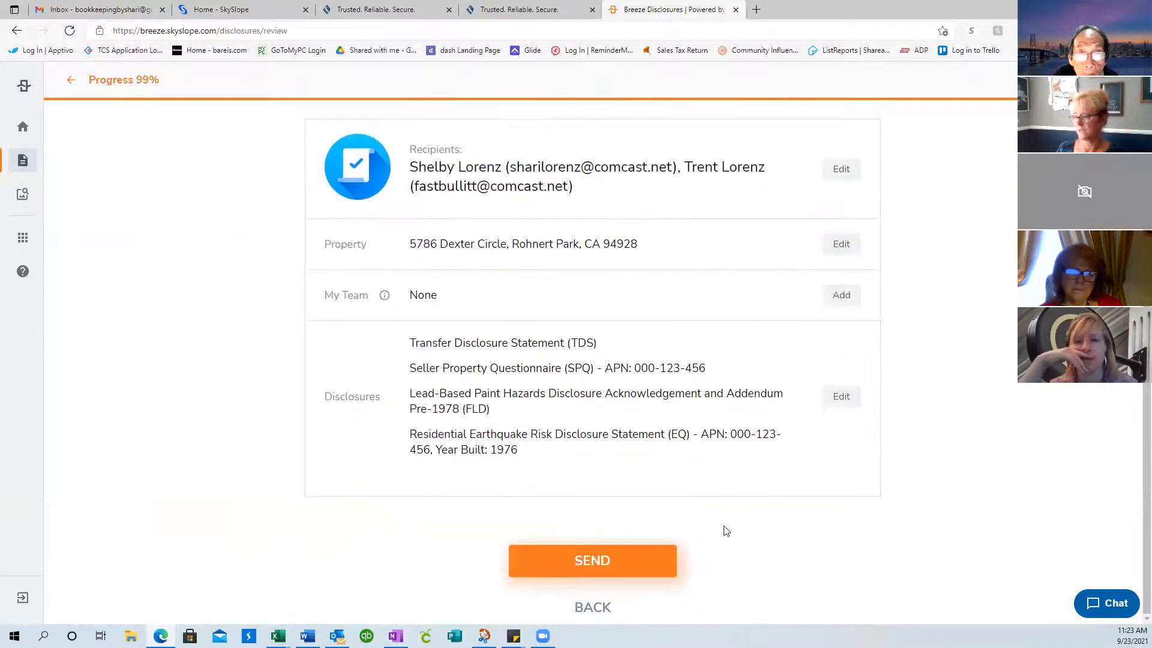
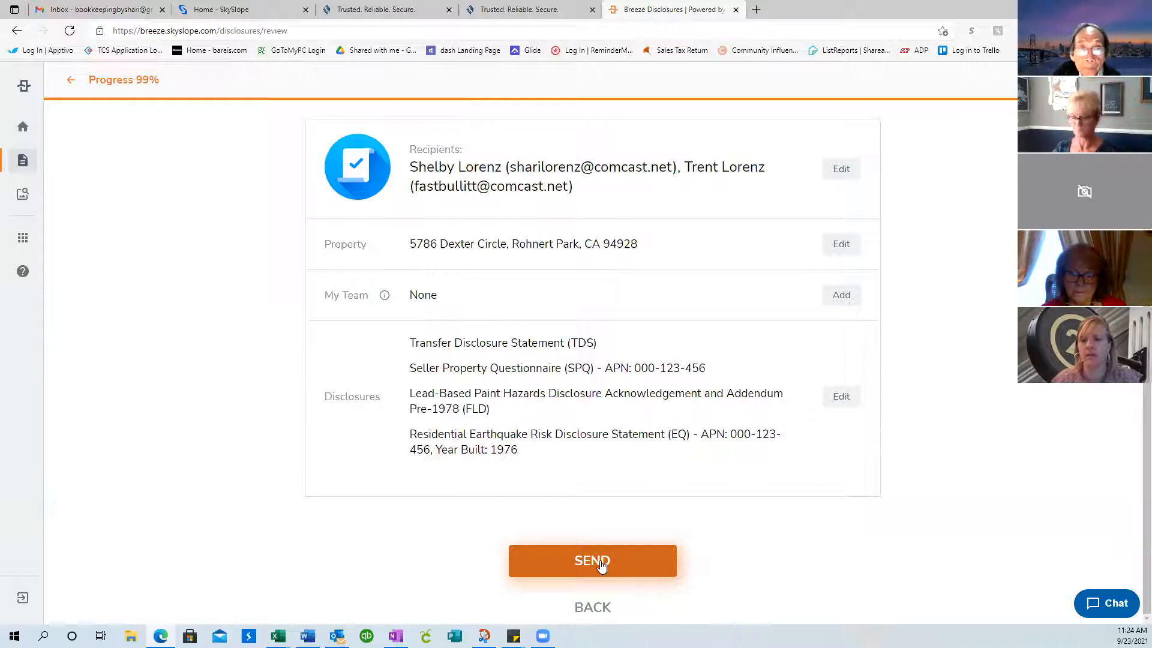
Send the Dexter Circle disclosures package to the sellers, confirm it shows Sent, and switch to Outlook
click(602, 564)
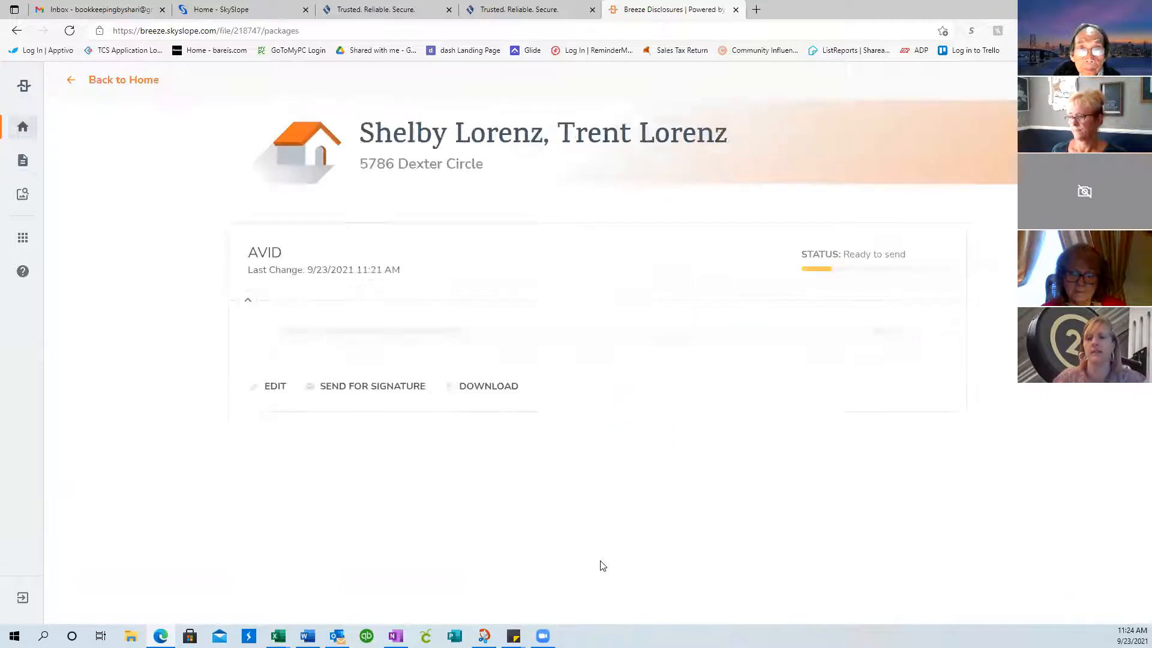
scroll(618, 521, down, 4)
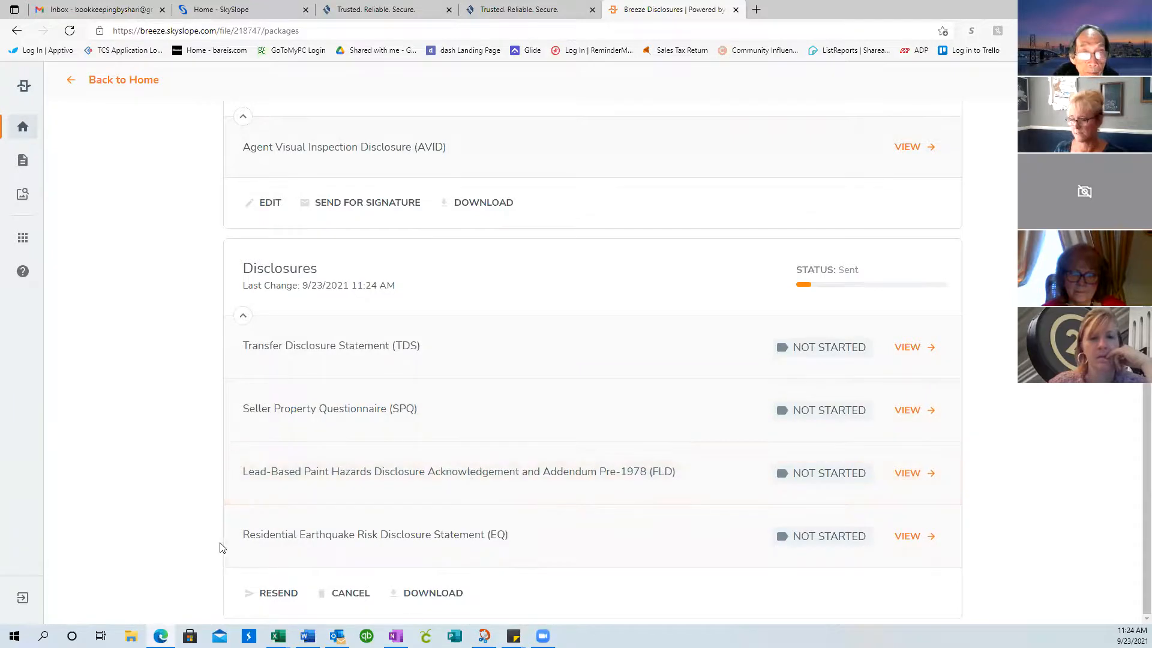
click(338, 637)
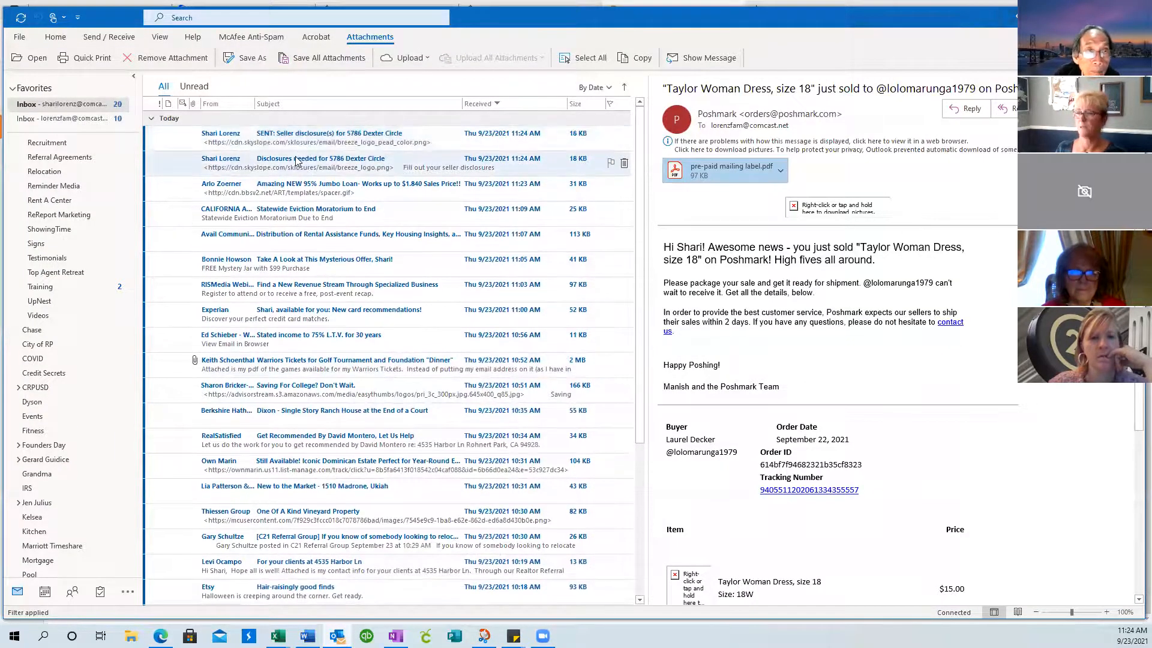
click(292, 164)
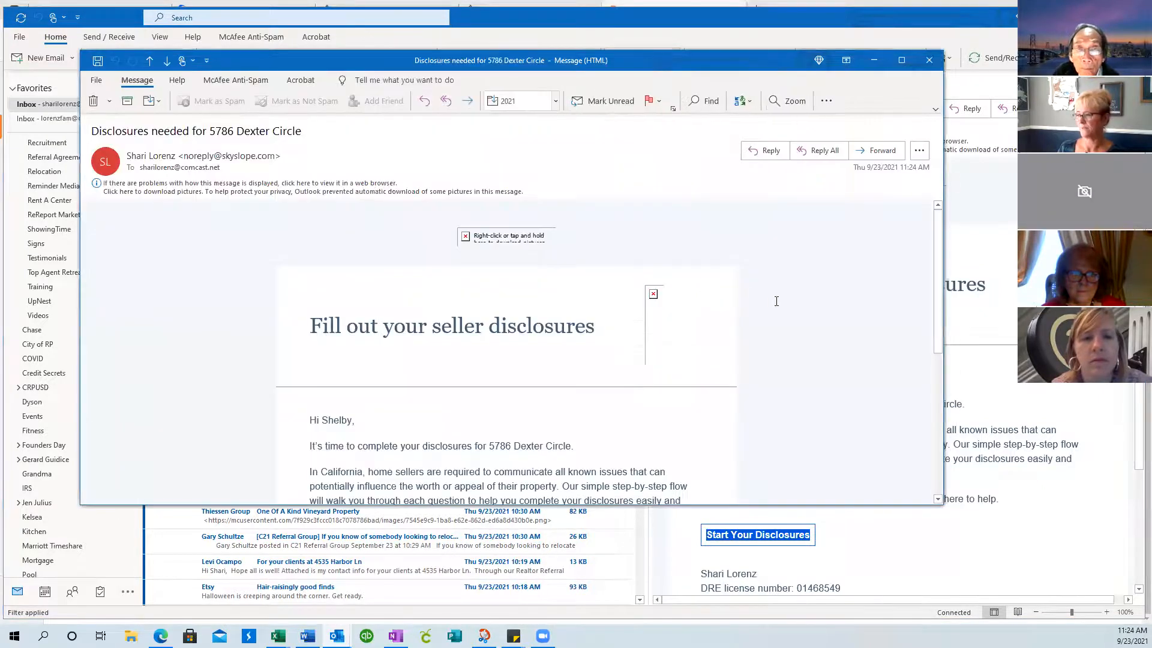
scroll(776, 300, down, 3)
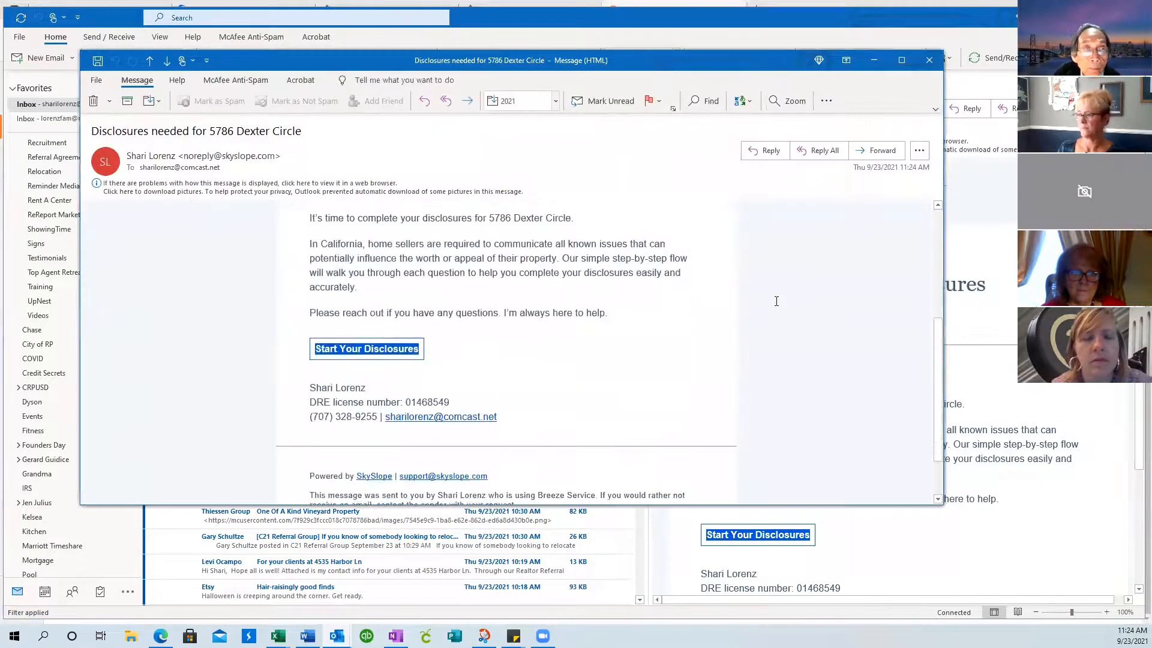
click(360, 350)
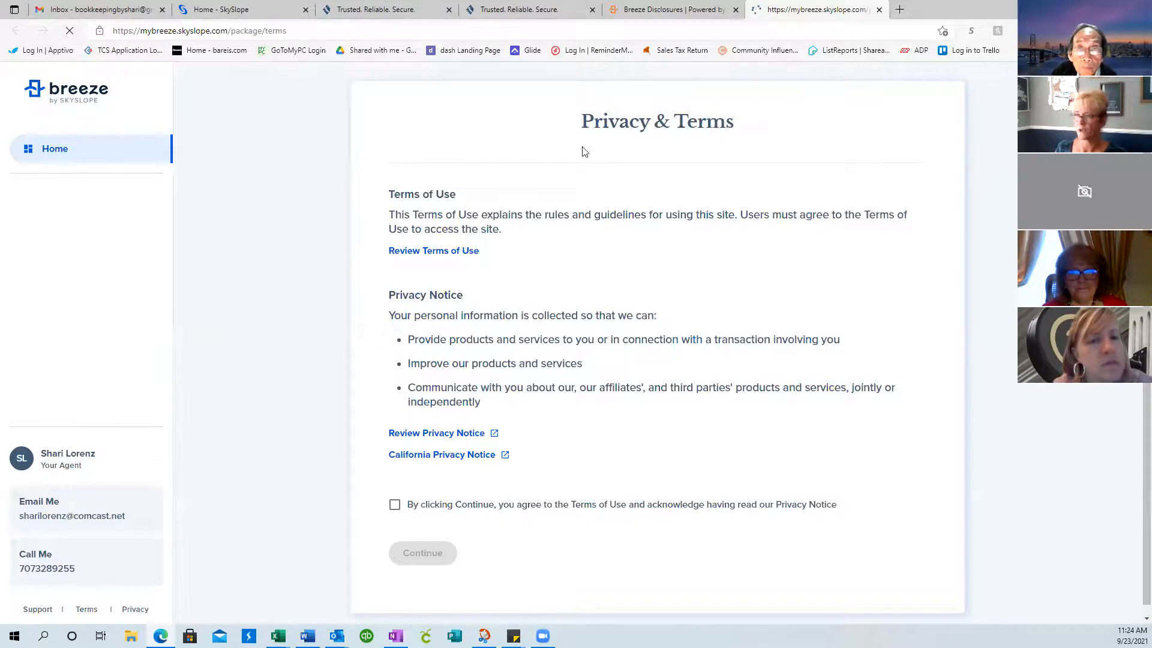
Accept the Breeze terms of use and privacy notice, then open the Transfer Disclosure Statement
click(395, 505)
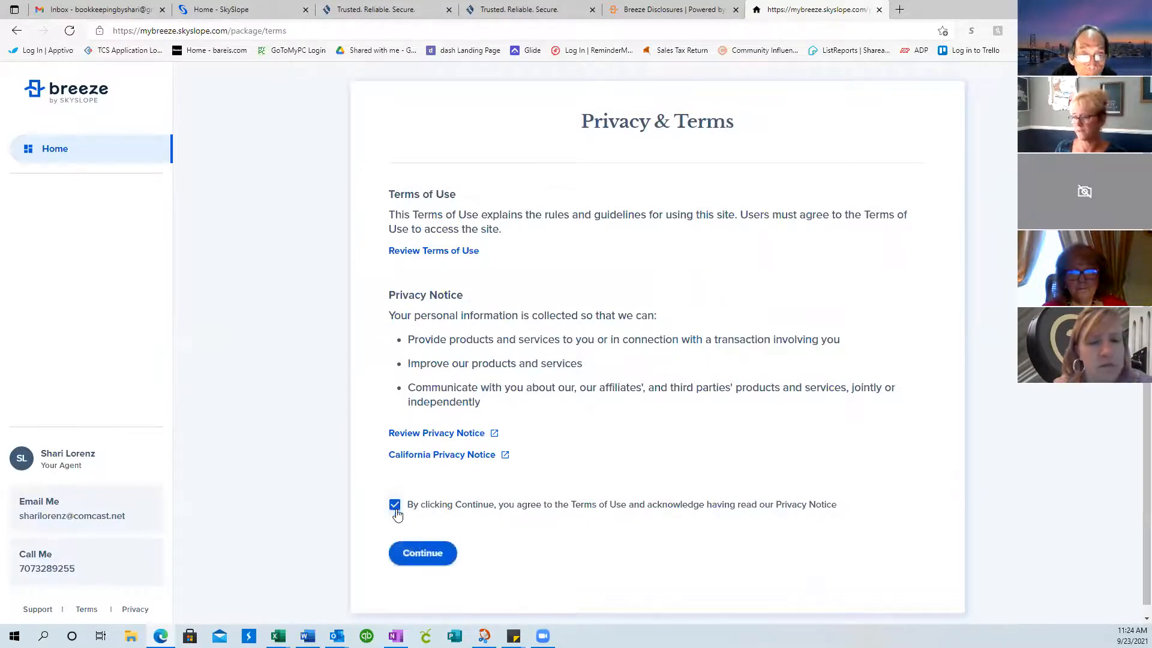
click(429, 555)
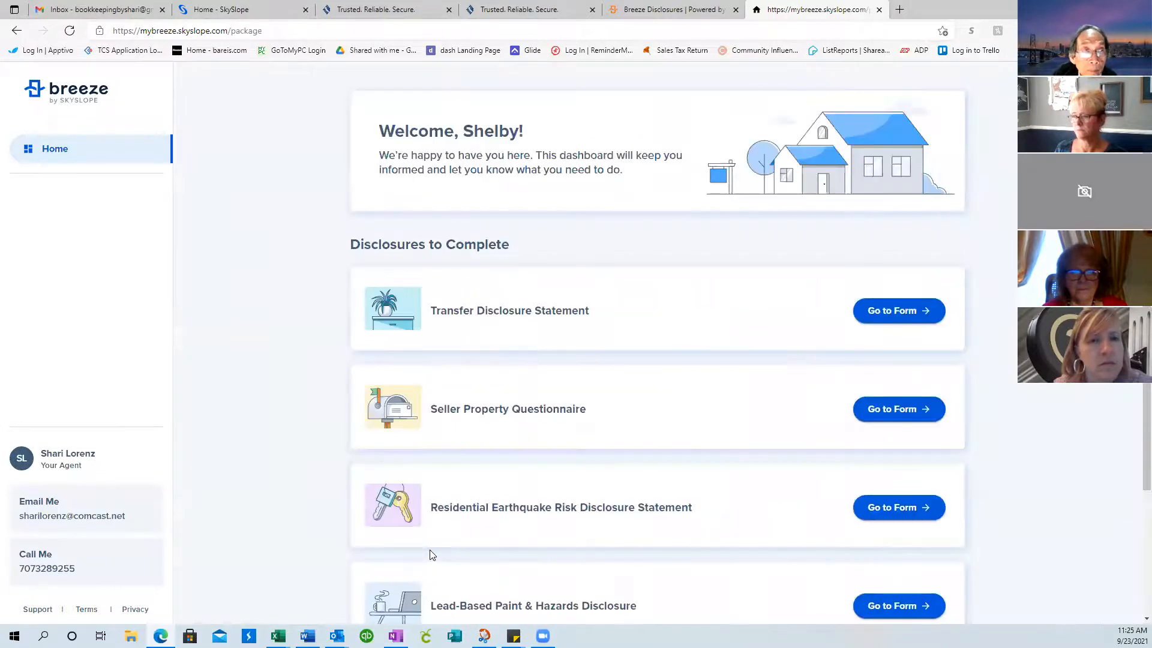
scroll(1073, 405, down, 3)
scroll(1073, 405, up, 3)
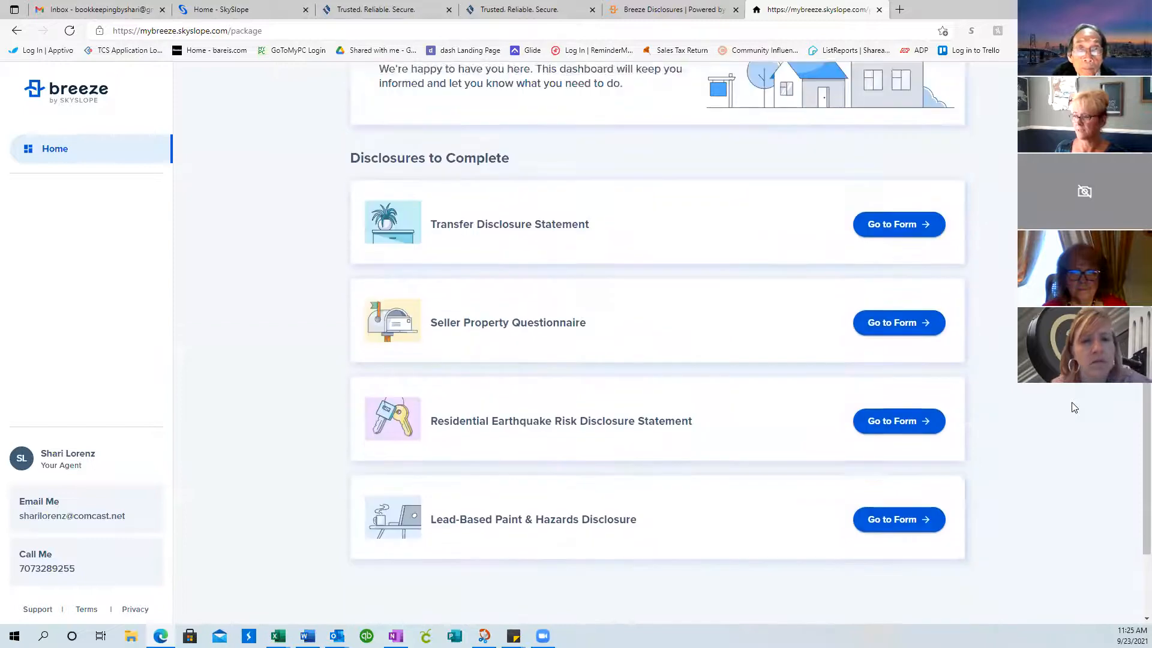
scroll(1075, 407, down, 3)
scroll(1074, 407, up, 2)
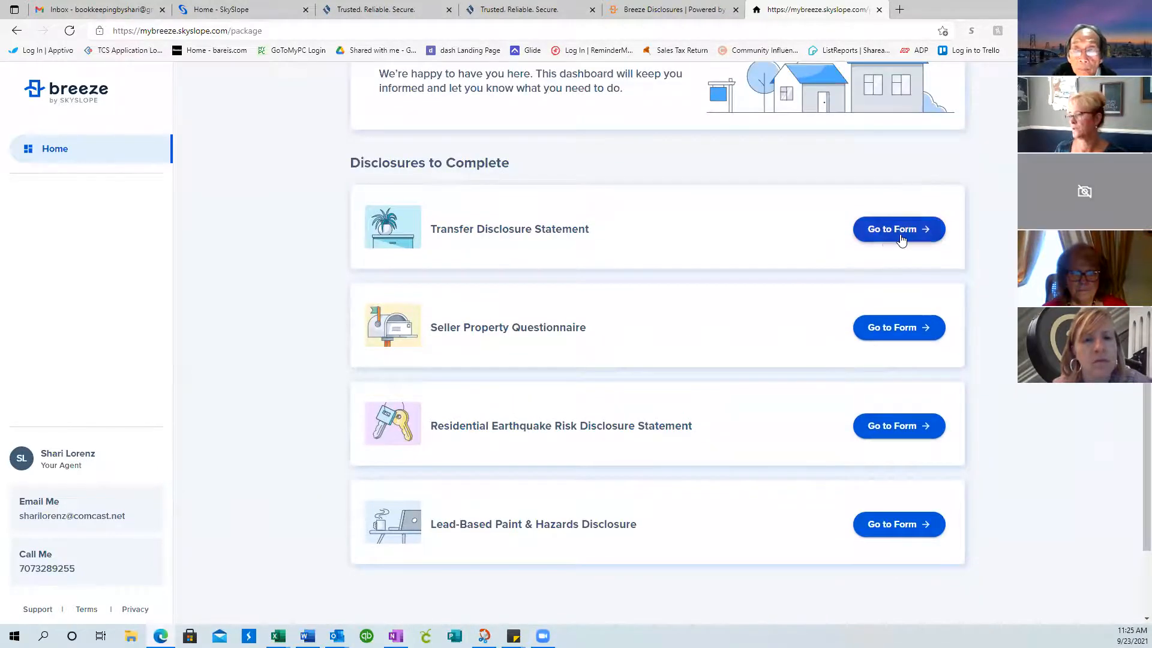
click(900, 237)
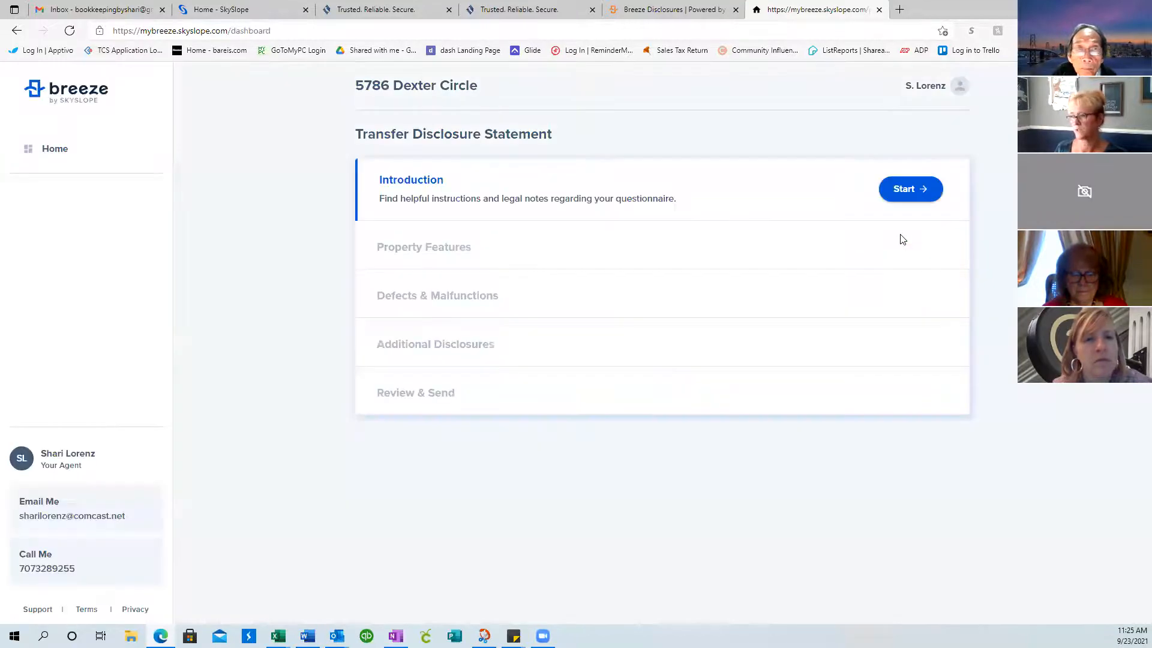
Answer the TDS Introduction with No substituted disclosures and Yes for seller occupying the property
click(910, 191)
scroll(838, 234, down, 1)
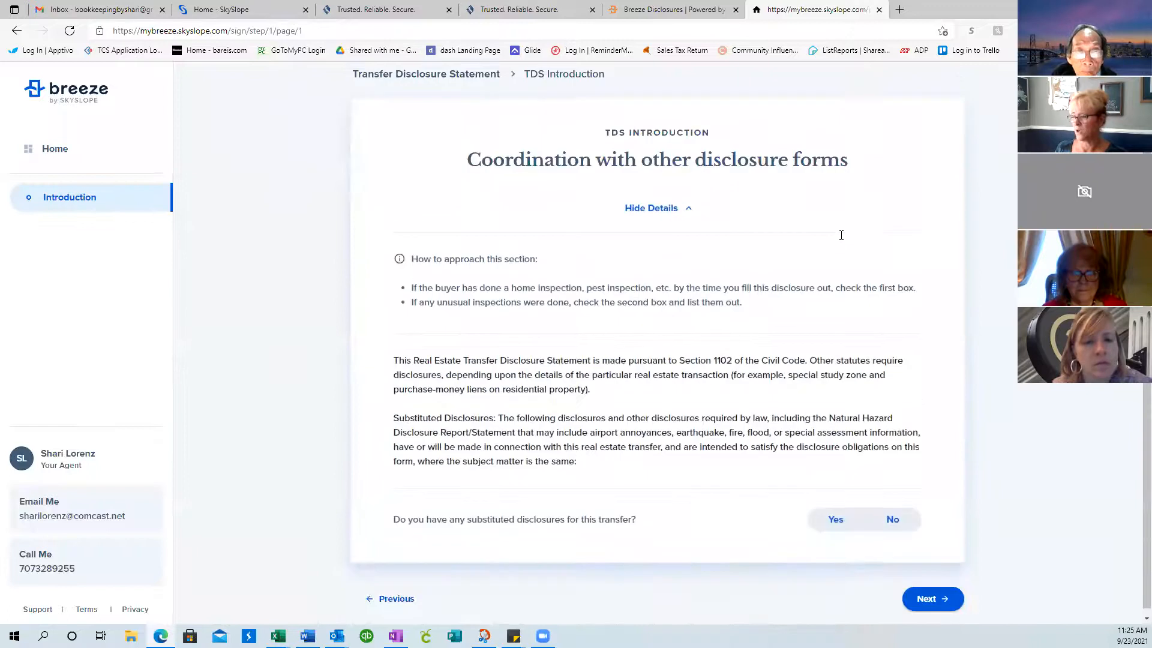
scroll(848, 234, up, 1)
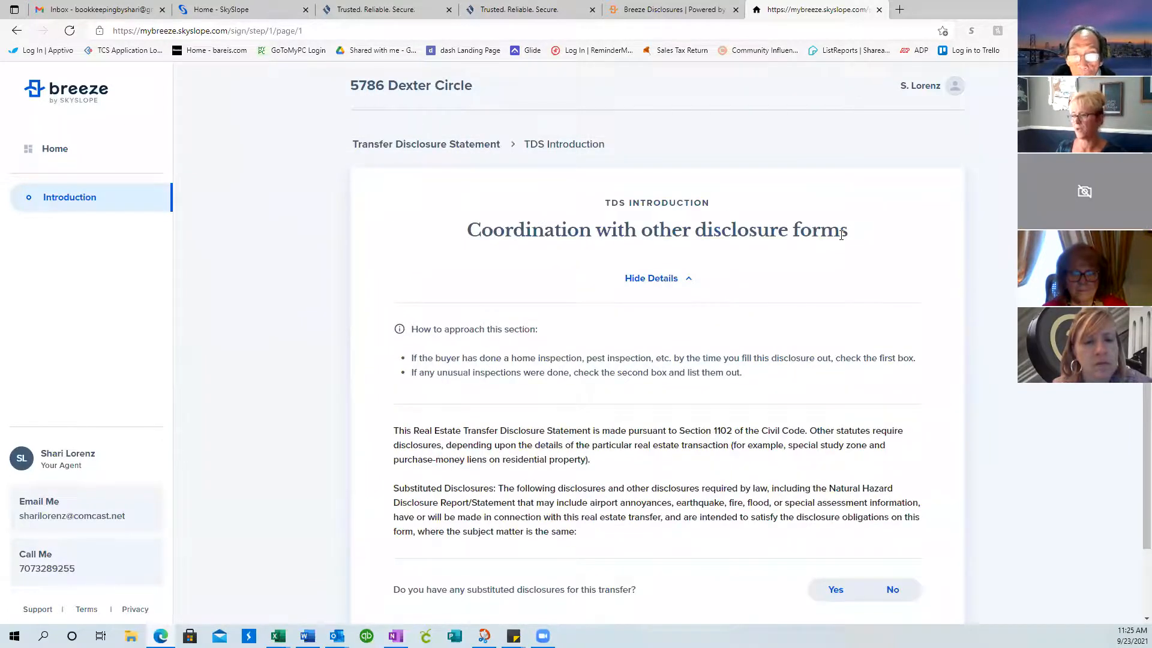
scroll(677, 392, down, 1)
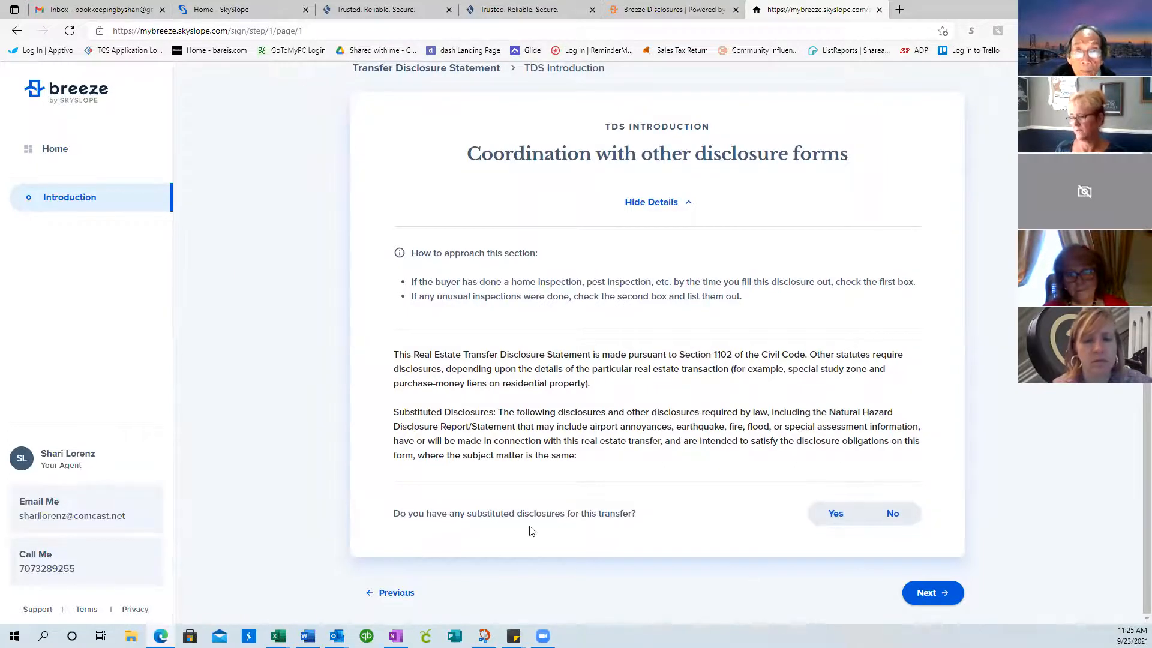
click(906, 515)
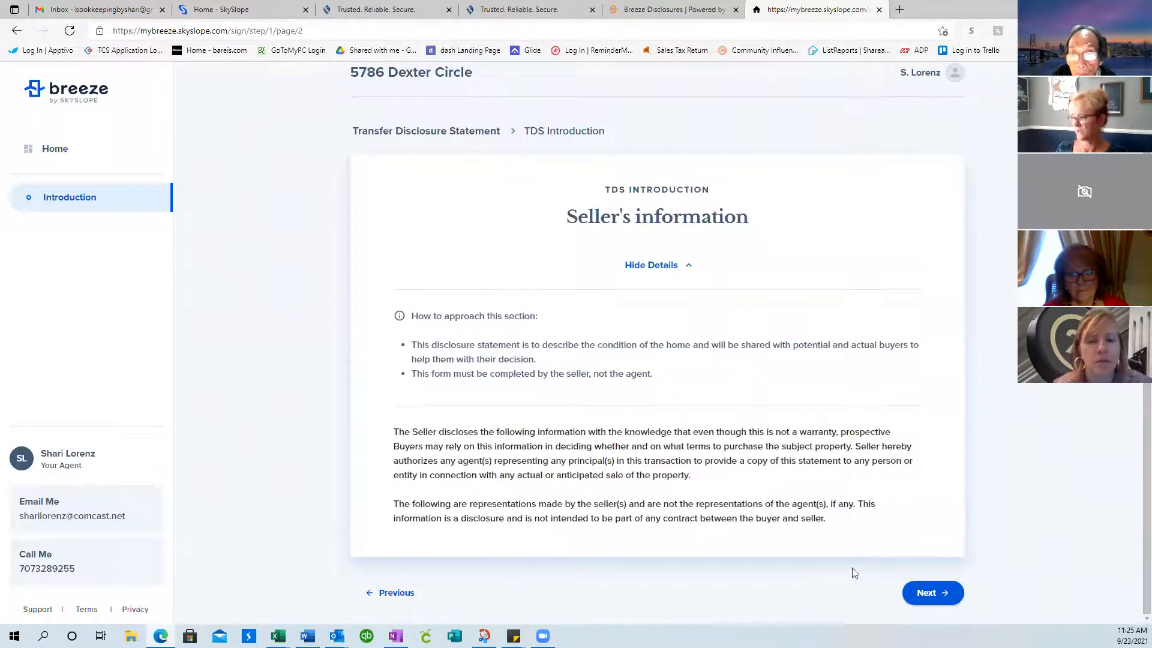
click(932, 590)
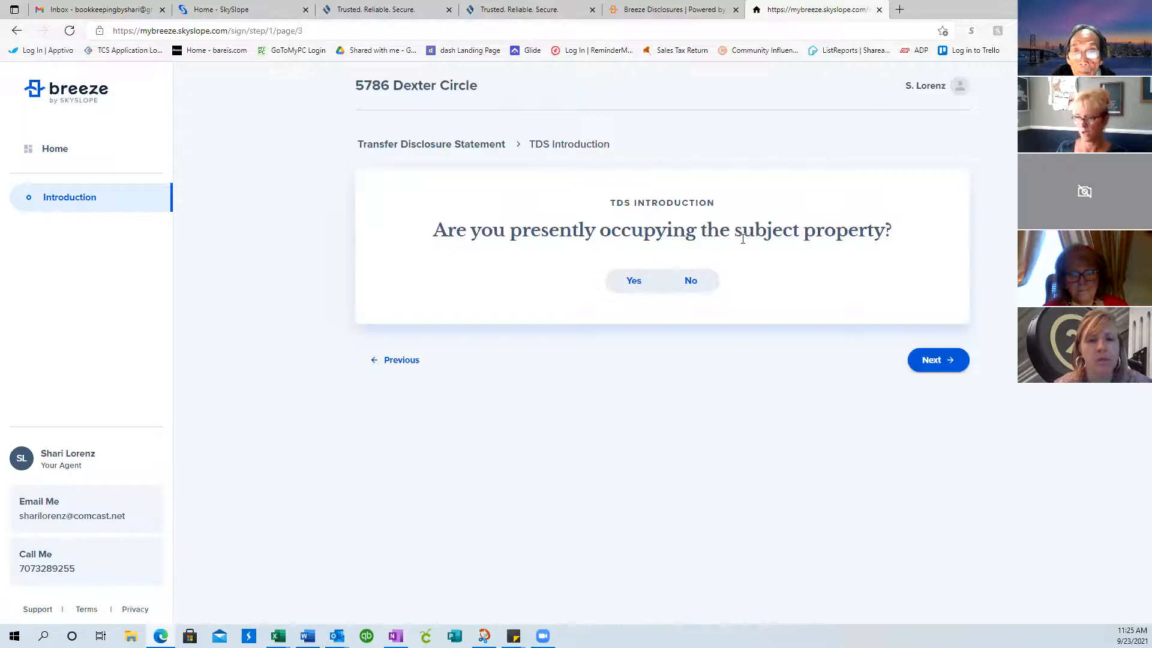
click(634, 280)
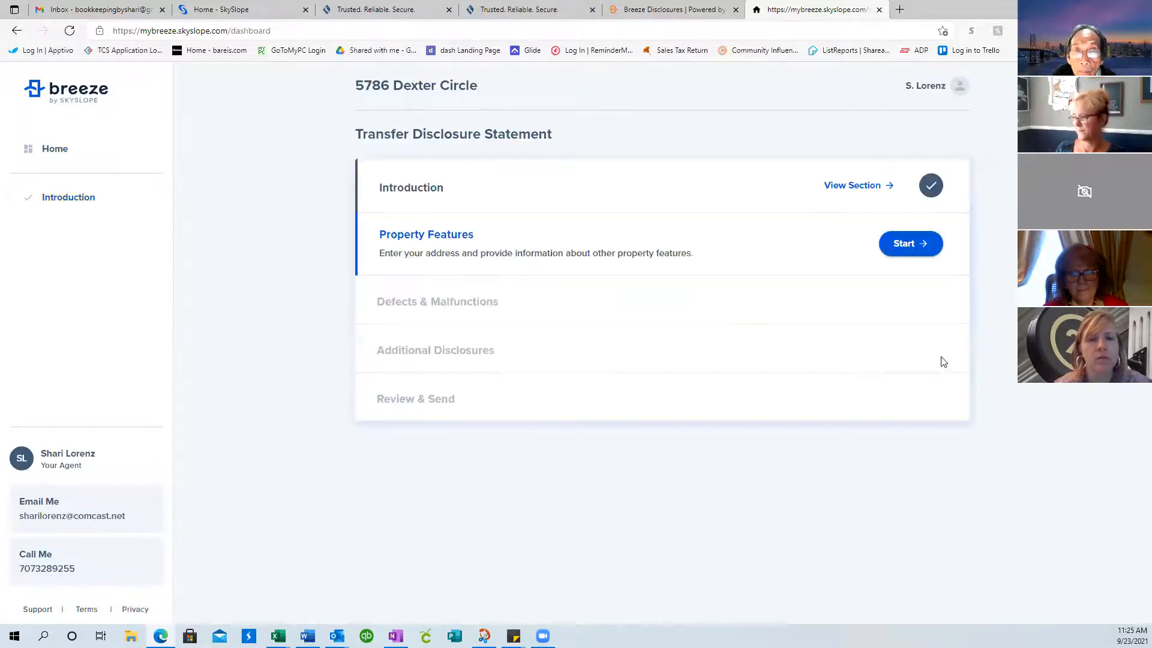
click(906, 244)
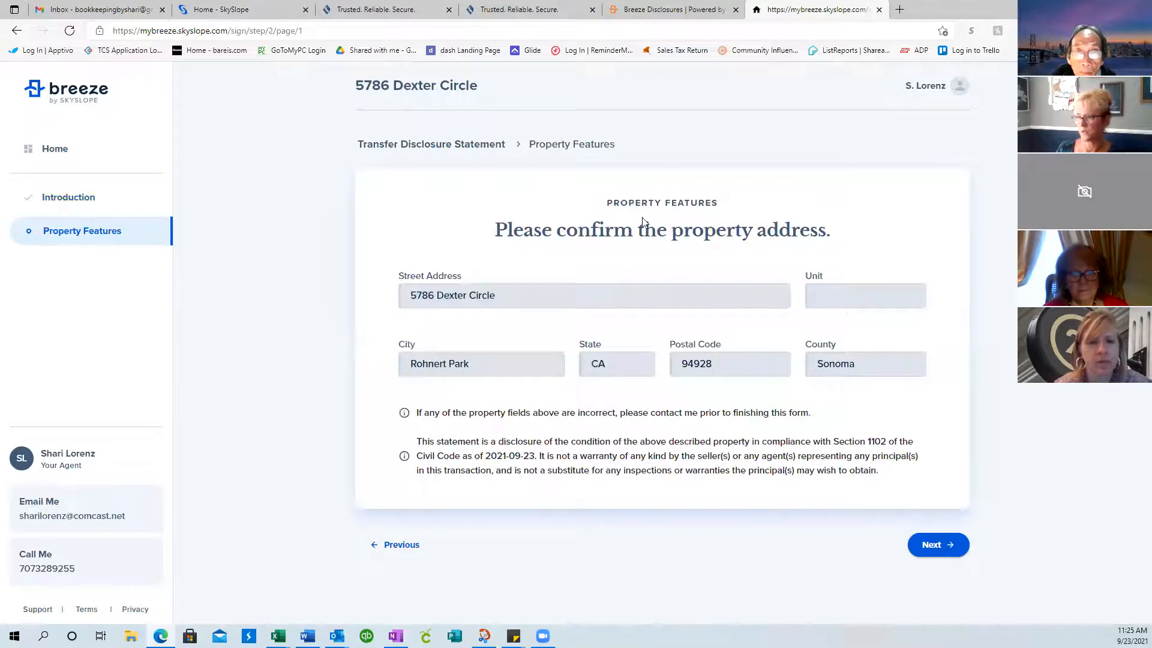
Confirm the property address and check Dishwasher, Microwave and Garbage Disposal
click(930, 549)
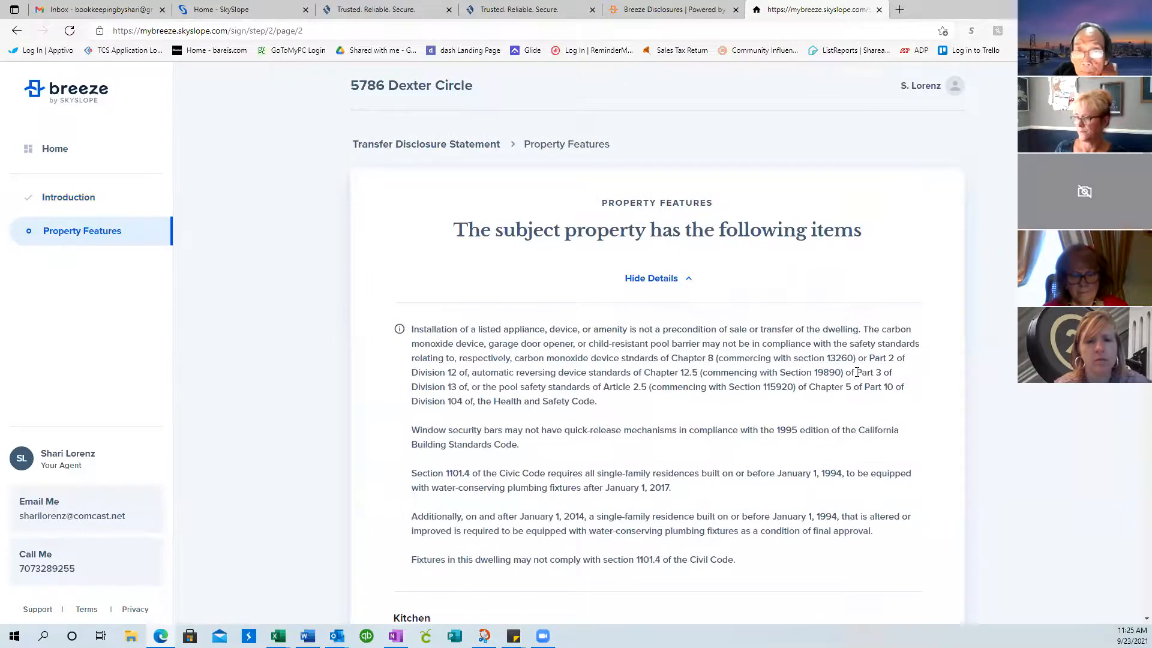
scroll(858, 373, down, 10)
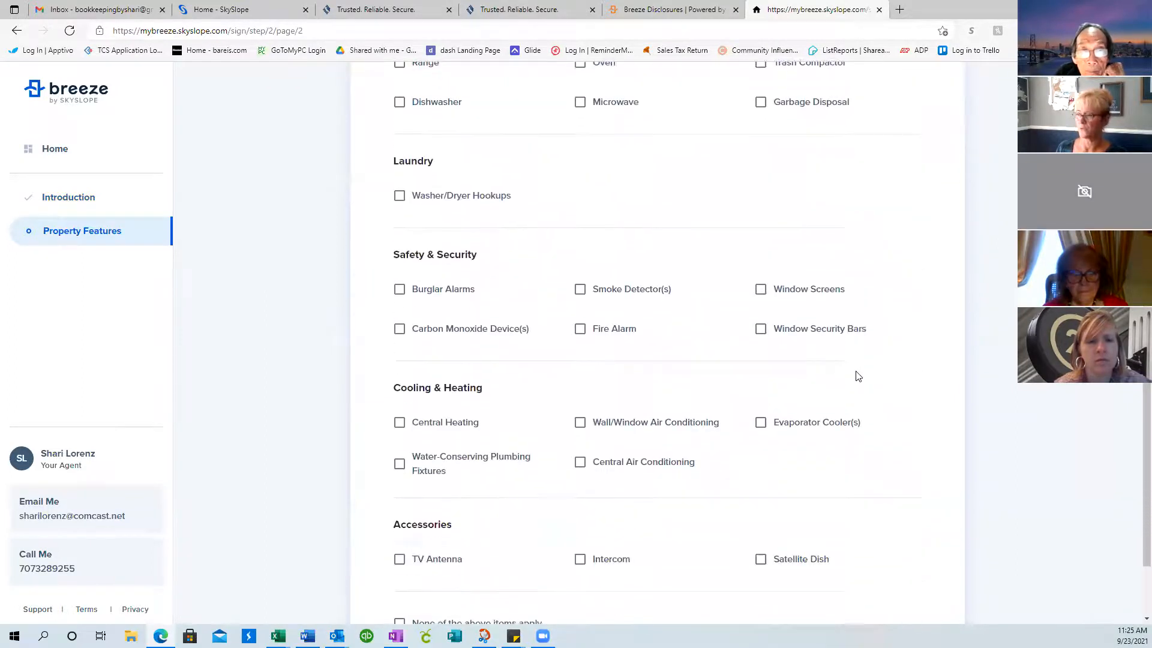
scroll(858, 376, down, 2)
scroll(790, 255, up, 4)
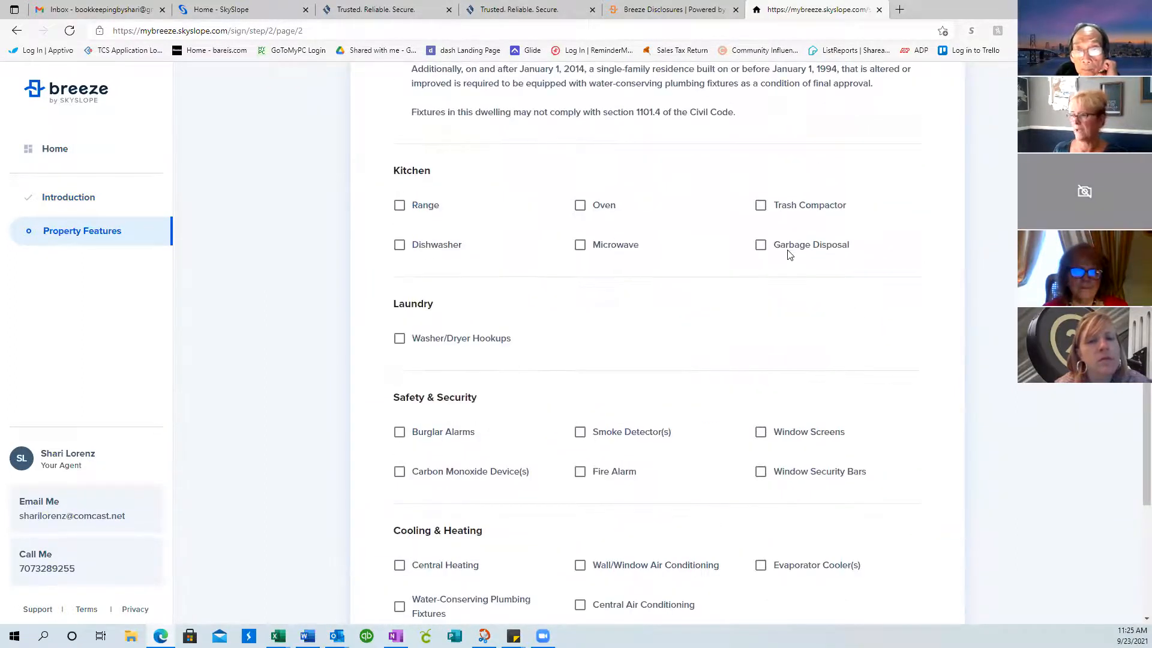
click(400, 247)
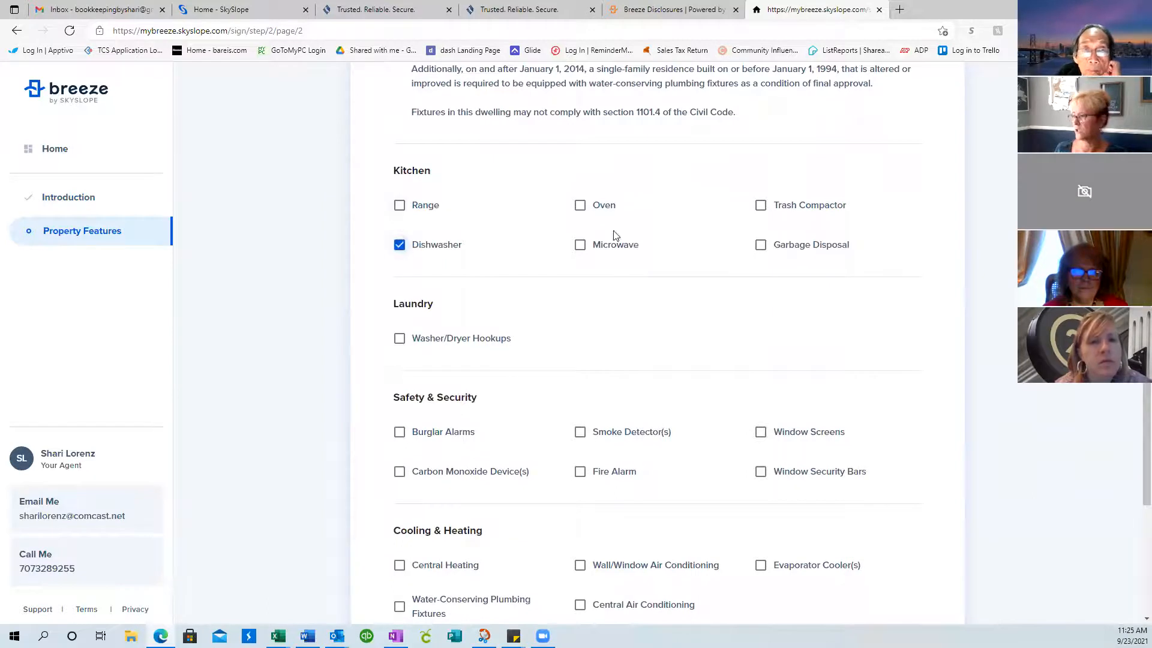
click(581, 246)
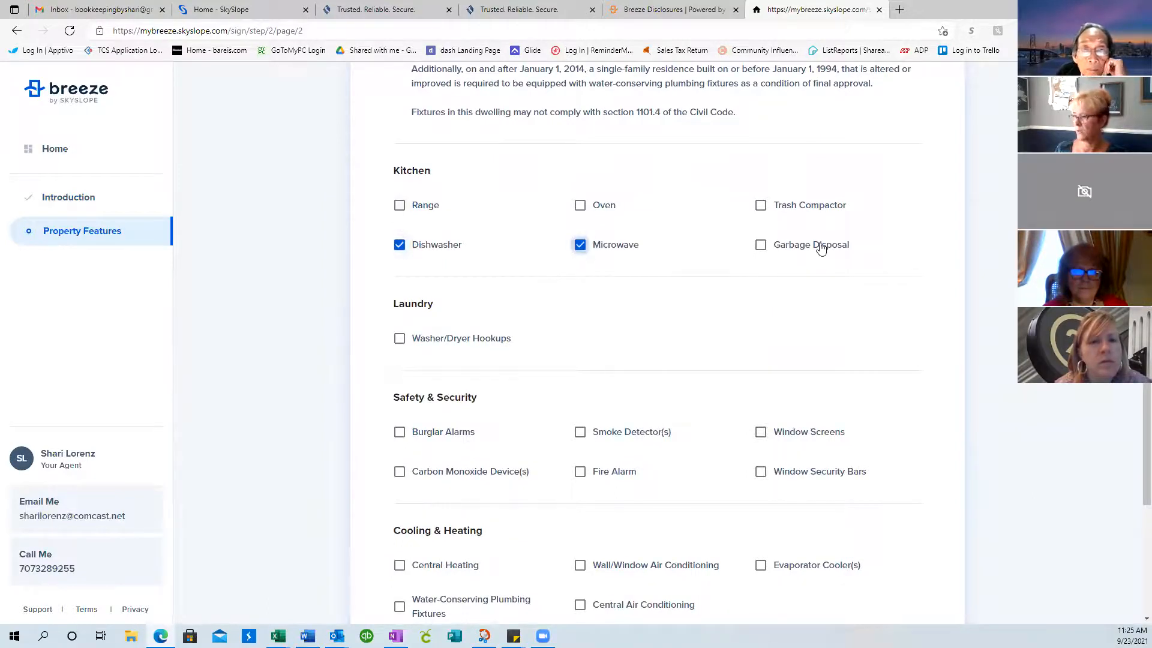
click(761, 245)
Check Washer/Dryer Hookups, Burglar Alarms, Smoke Detectors, Carbon Monoxide Devices and Window Screens, then go to page 3
scroll(751, 225, down, 3)
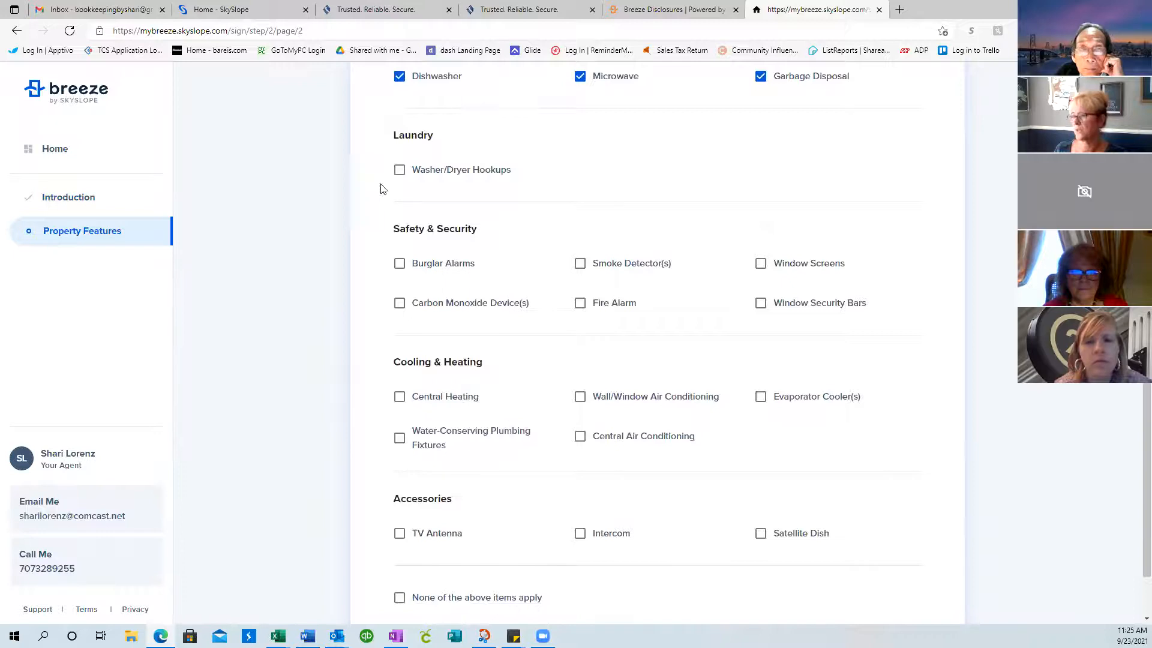
click(400, 174)
click(401, 265)
click(581, 264)
click(400, 303)
click(761, 264)
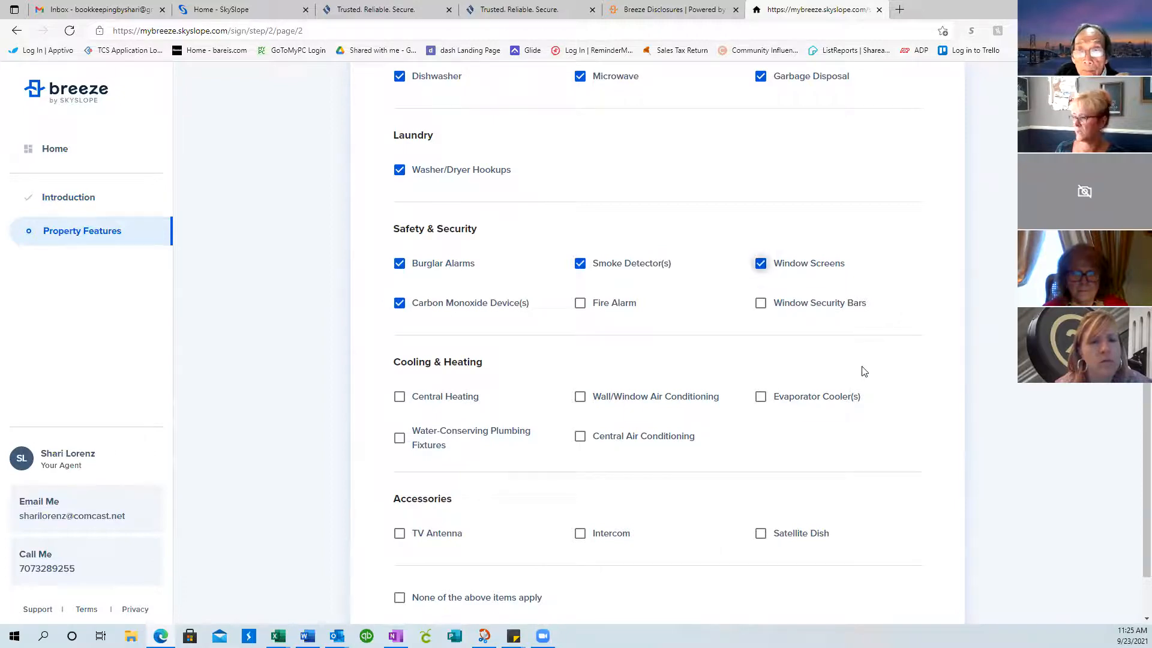
scroll(864, 370, down, 2)
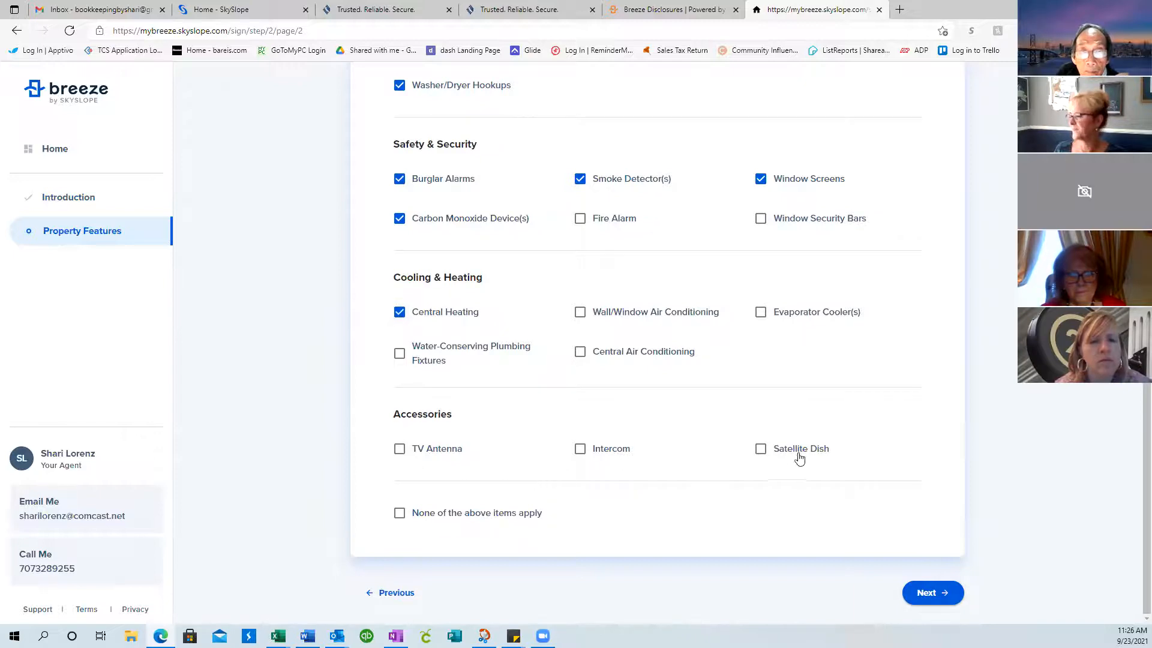
scroll(689, 270, up, 4)
scroll(689, 270, down, 4)
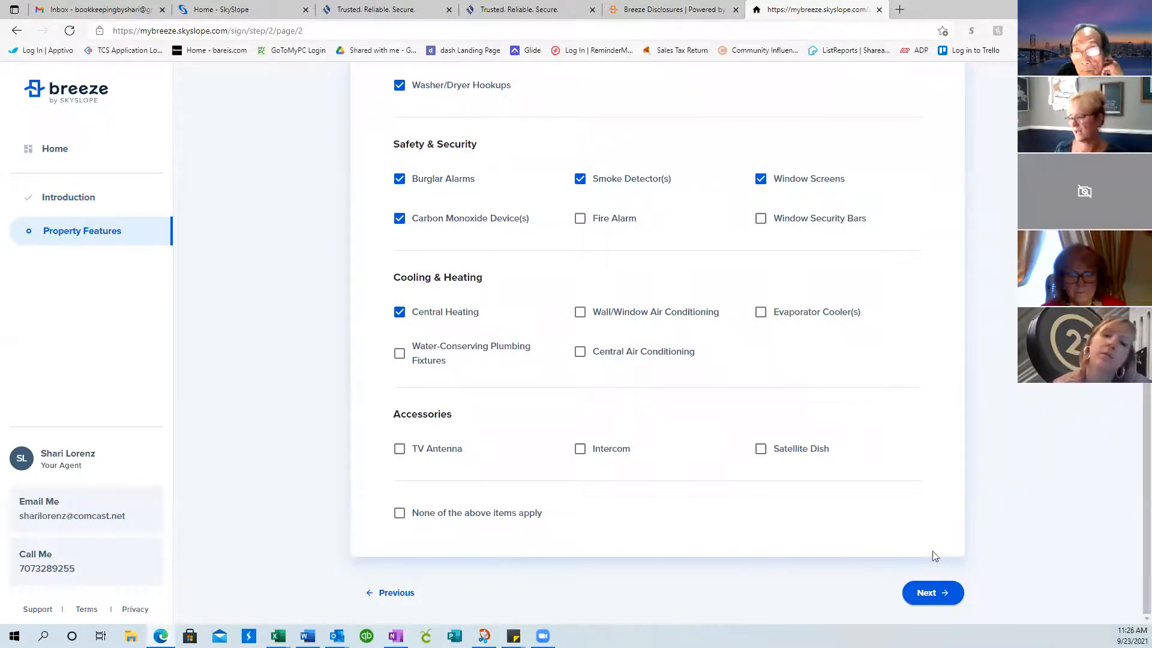
click(930, 593)
scroll(894, 432, up, 5)
Check Rain Gutters, Water Heater, Public Sewer System and Water Supply
scroll(897, 435, down, 5)
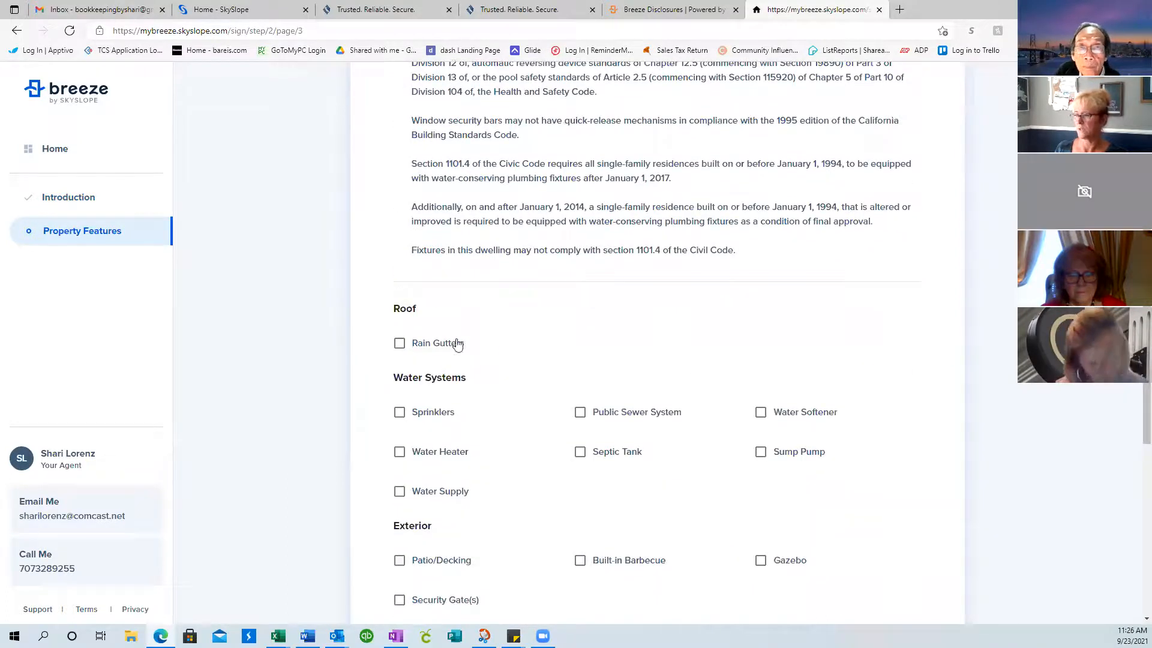
click(399, 342)
scroll(540, 342, down, 1)
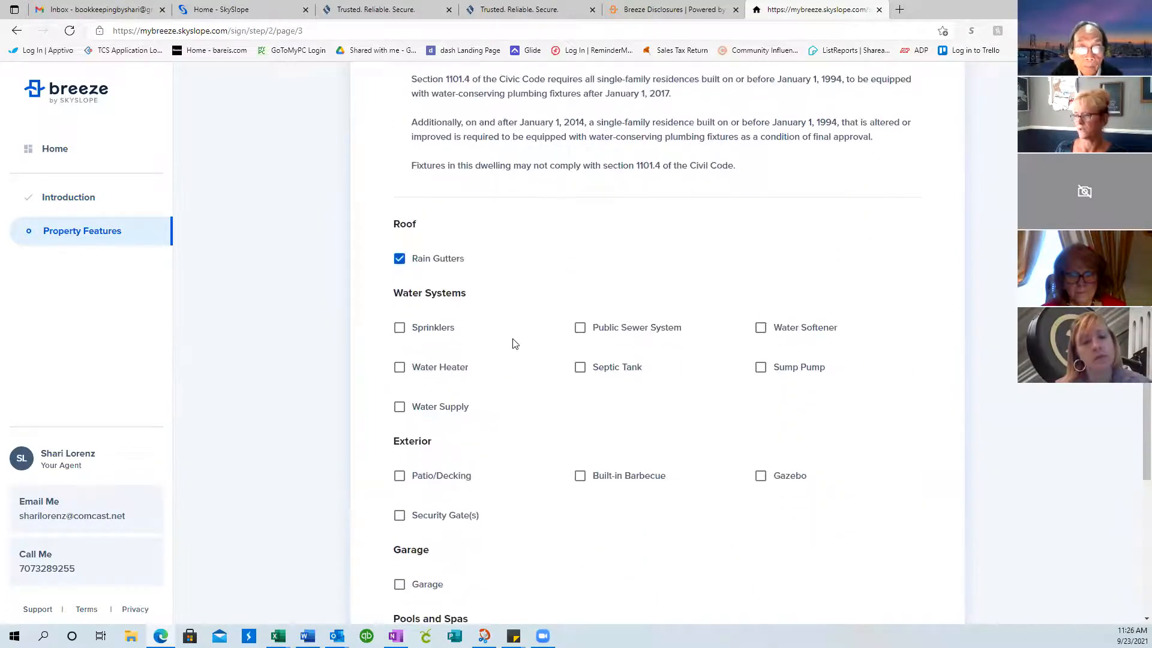
click(399, 368)
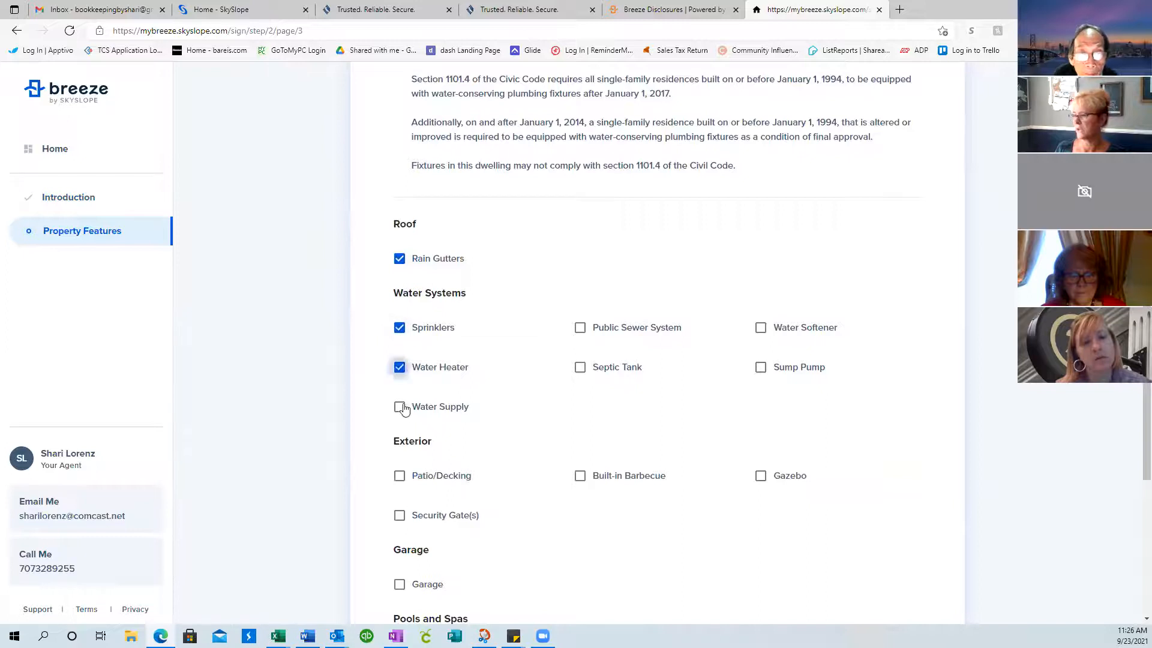
click(584, 329)
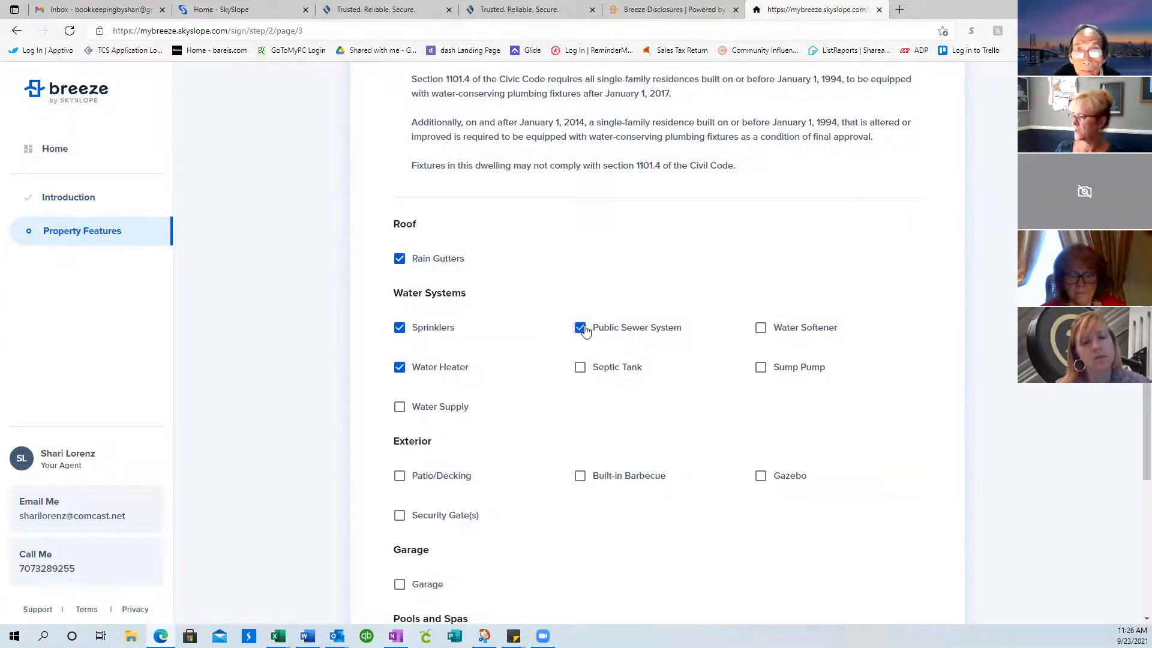
click(400, 407)
Check Patio/Decking, Garage, Pool/Spa Heater and Pool
scroll(497, 395, down, 3)
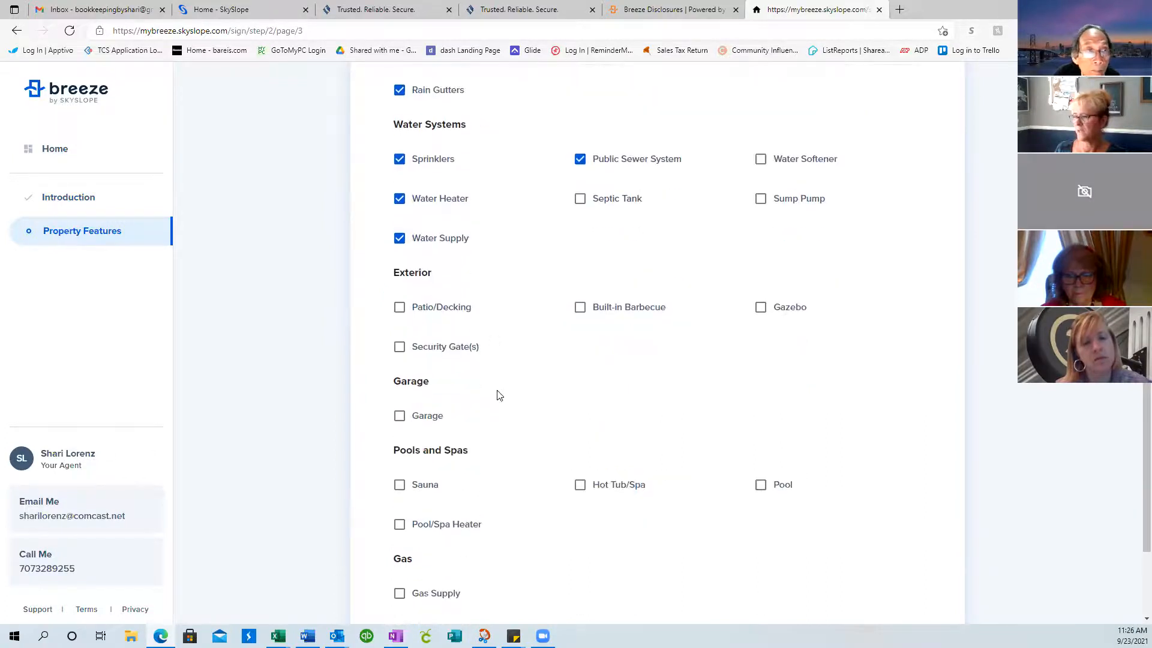
click(399, 308)
scroll(436, 305, down, 3)
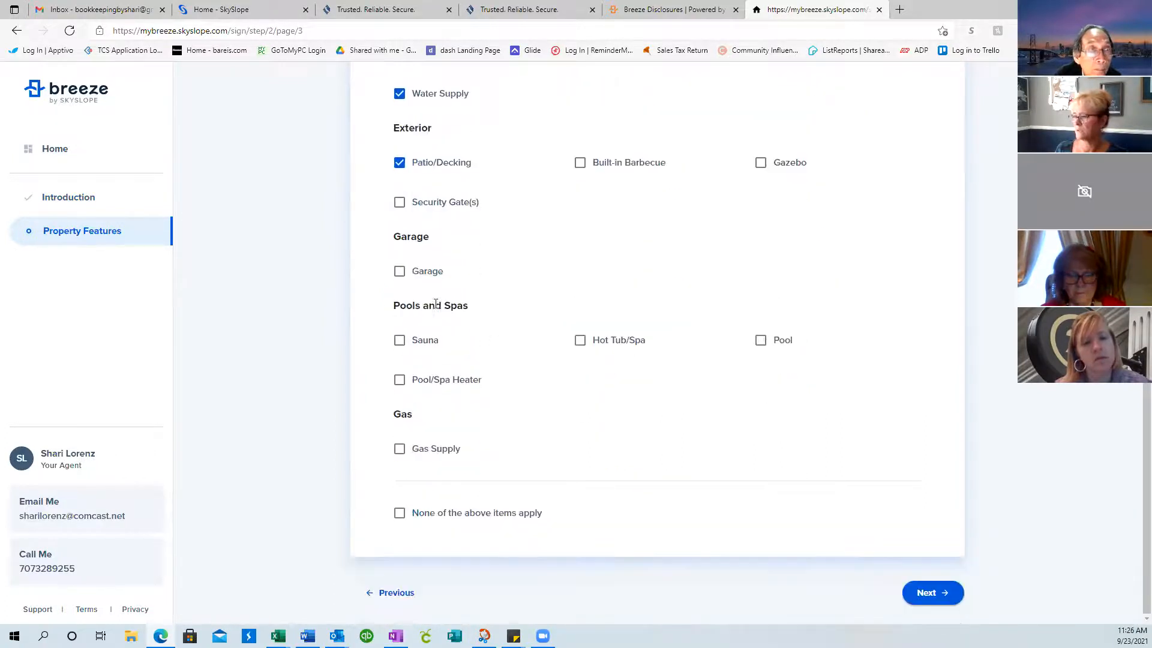
click(399, 275)
click(400, 382)
click(763, 342)
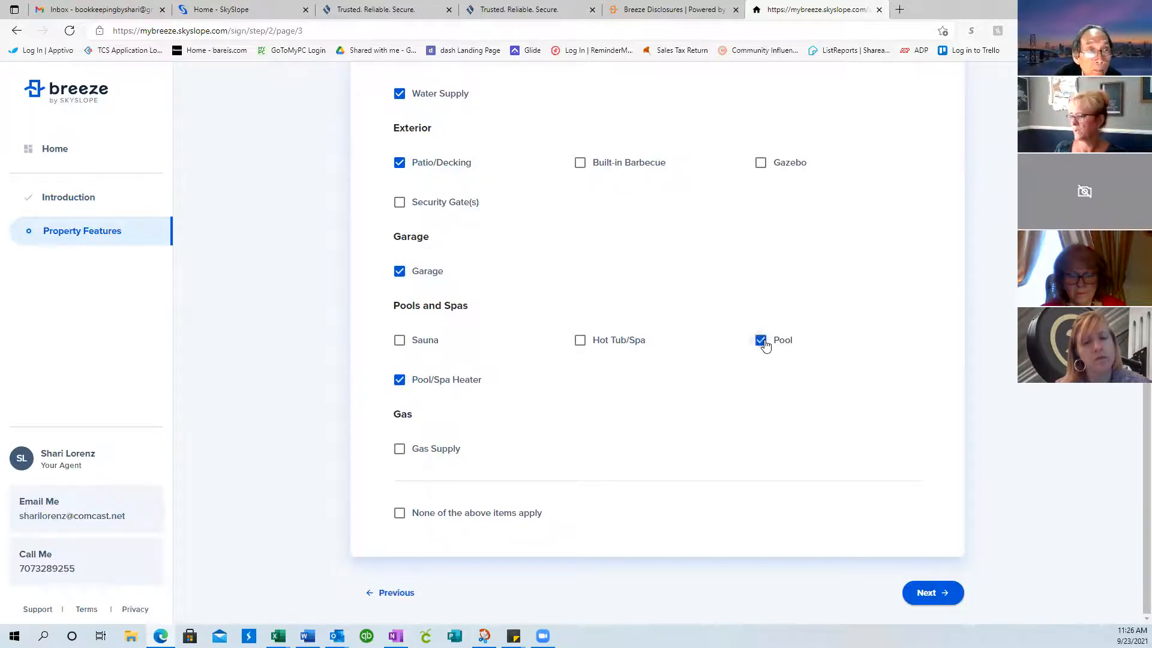
Check Gas Supply, then record an attached garage, no carport, and an automatic opener with 1 remote
click(400, 450)
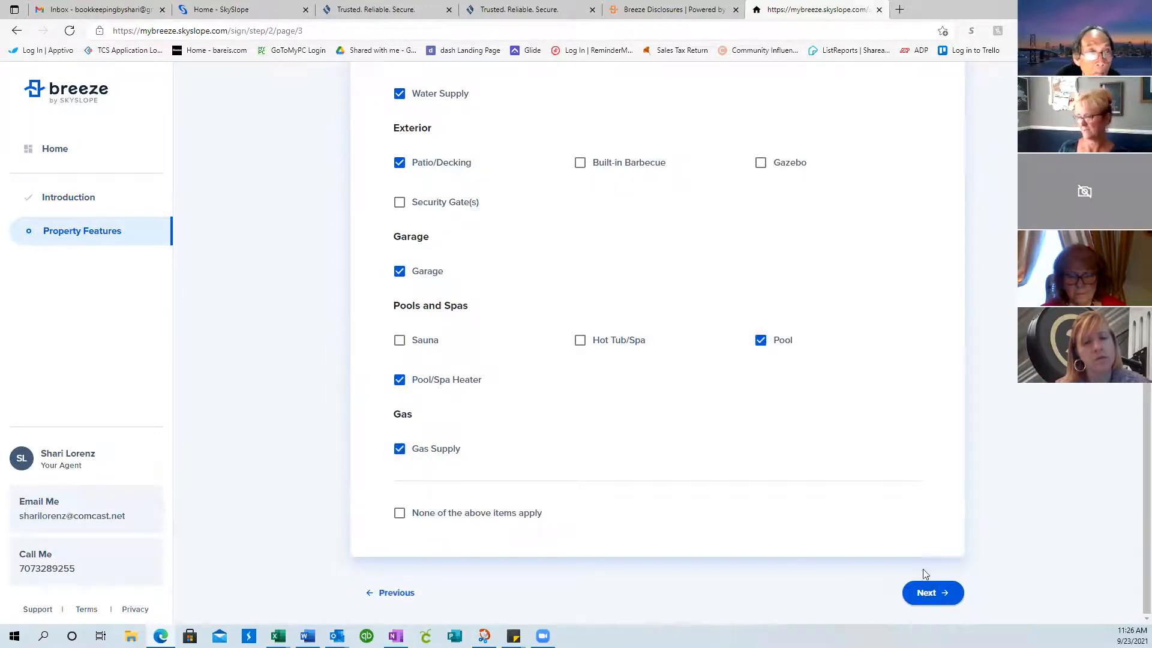
click(941, 591)
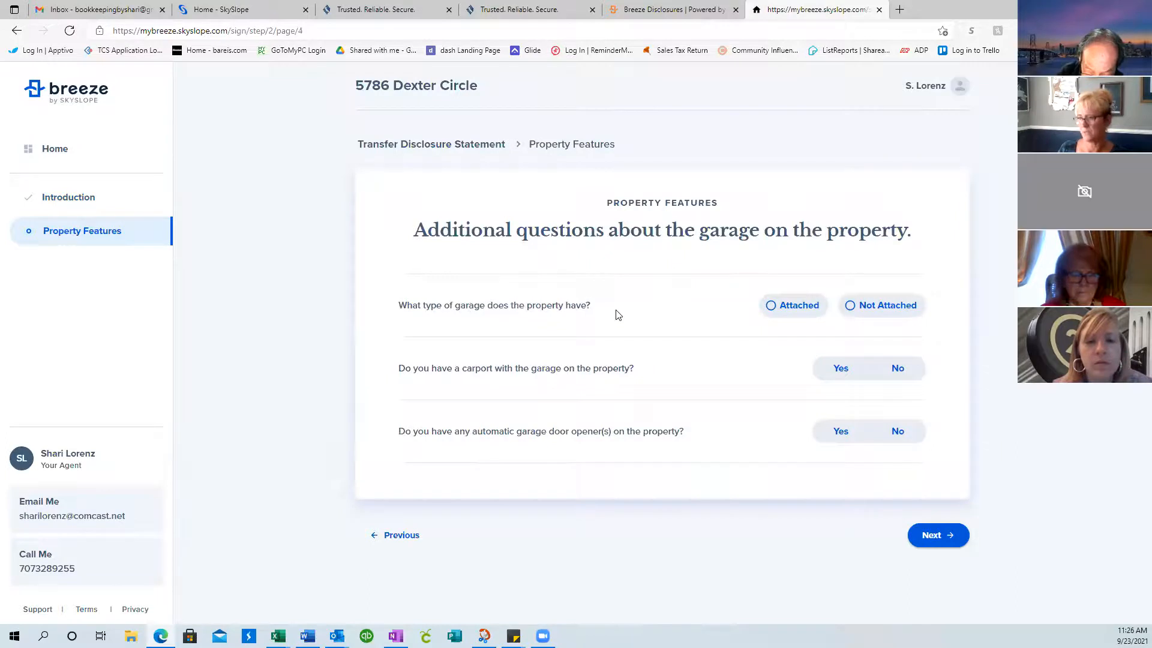
click(772, 306)
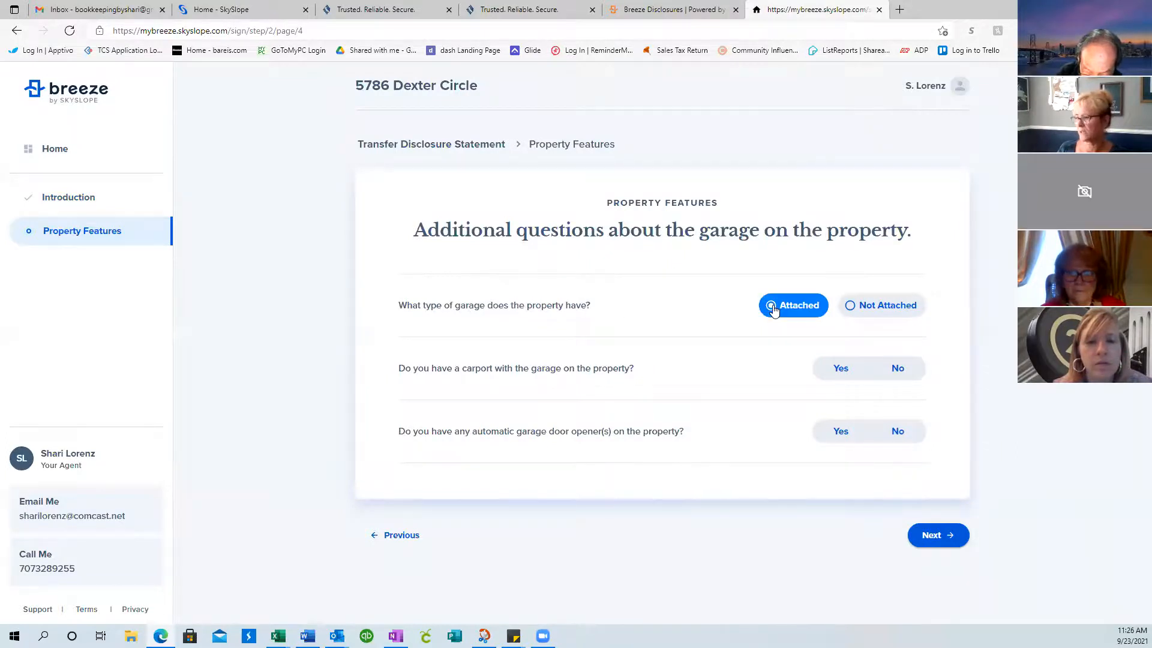
click(898, 369)
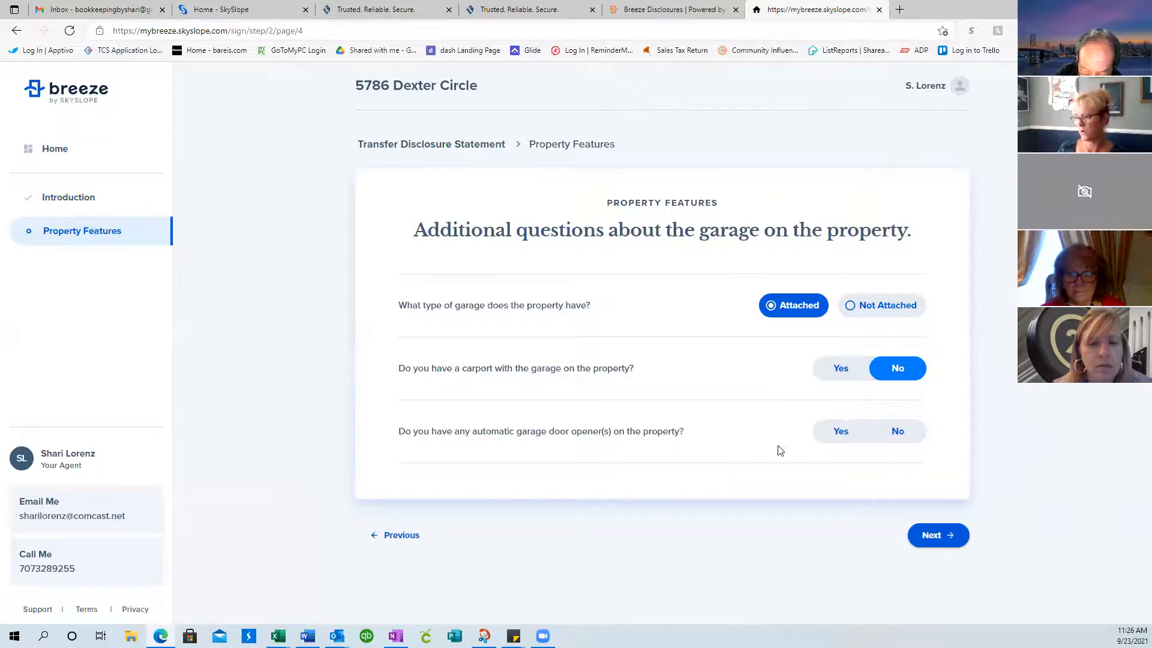
click(841, 431)
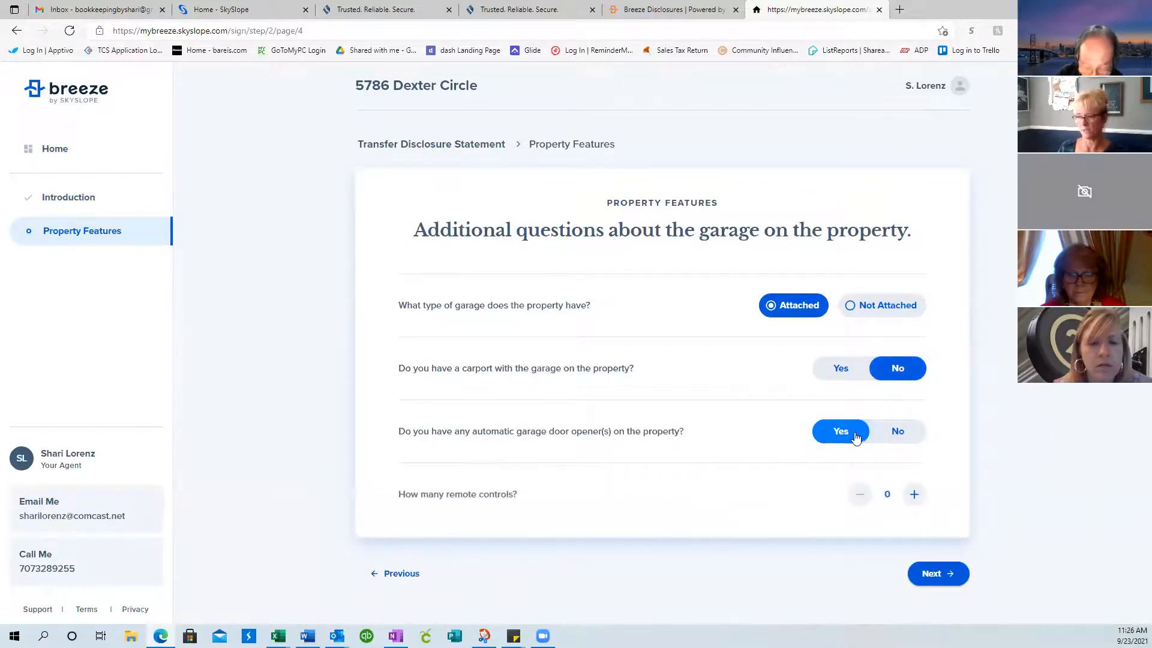
click(922, 498)
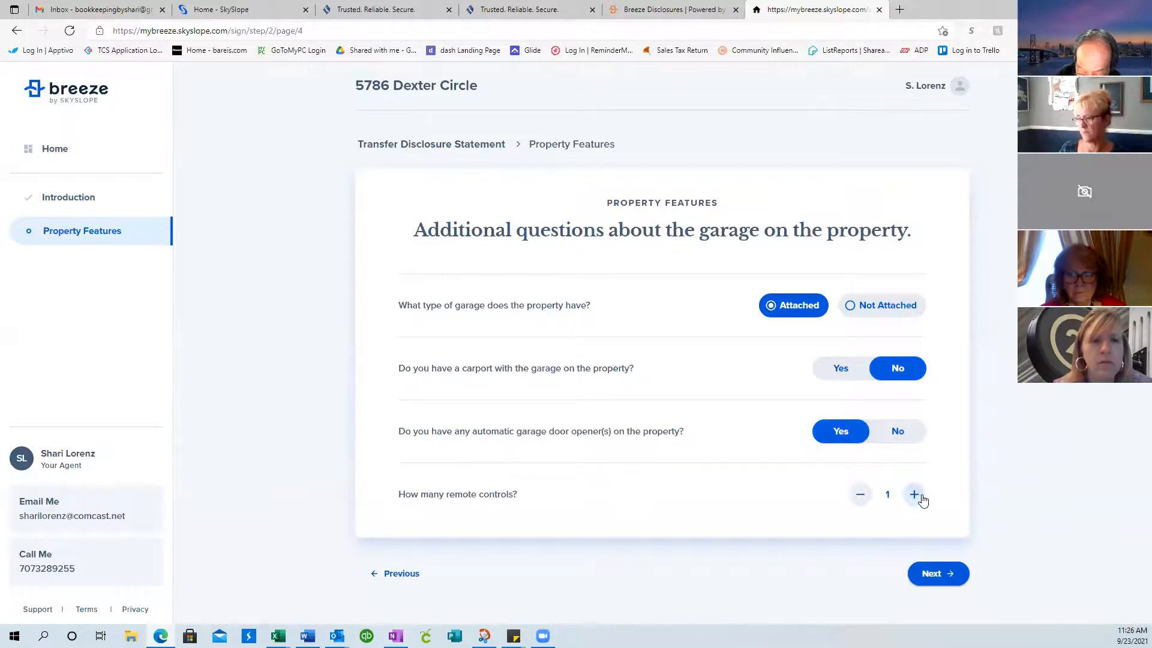
click(938, 576)
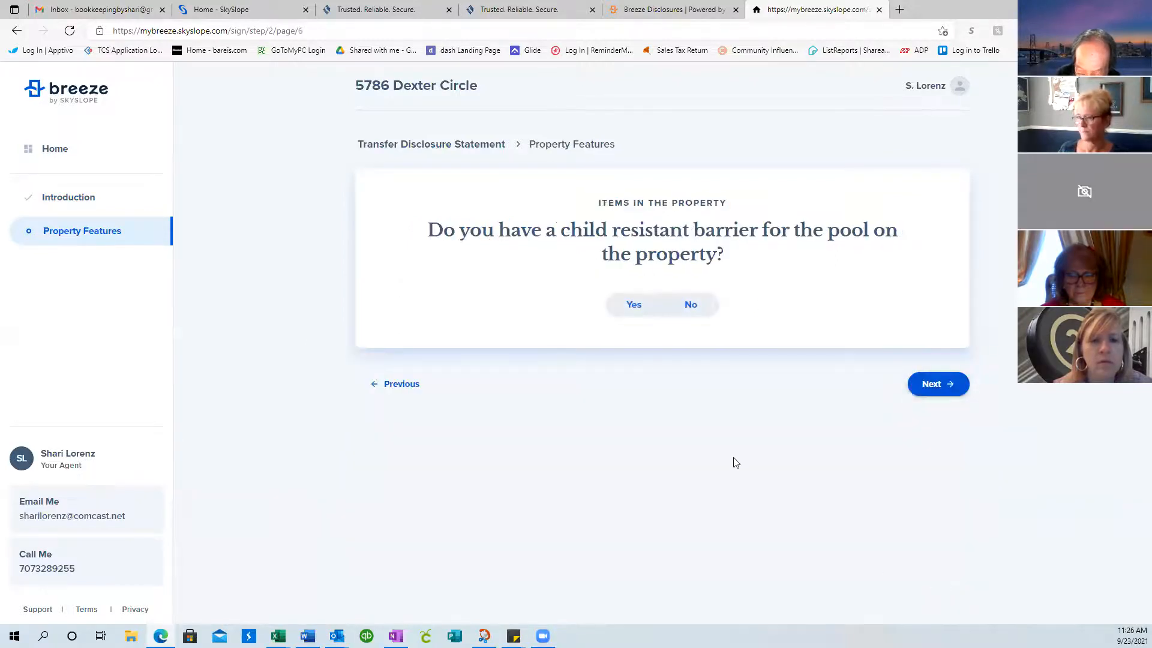
Answer Yes to the child-resistant pool barrier, then go back and change the garage to Not Attached
click(634, 305)
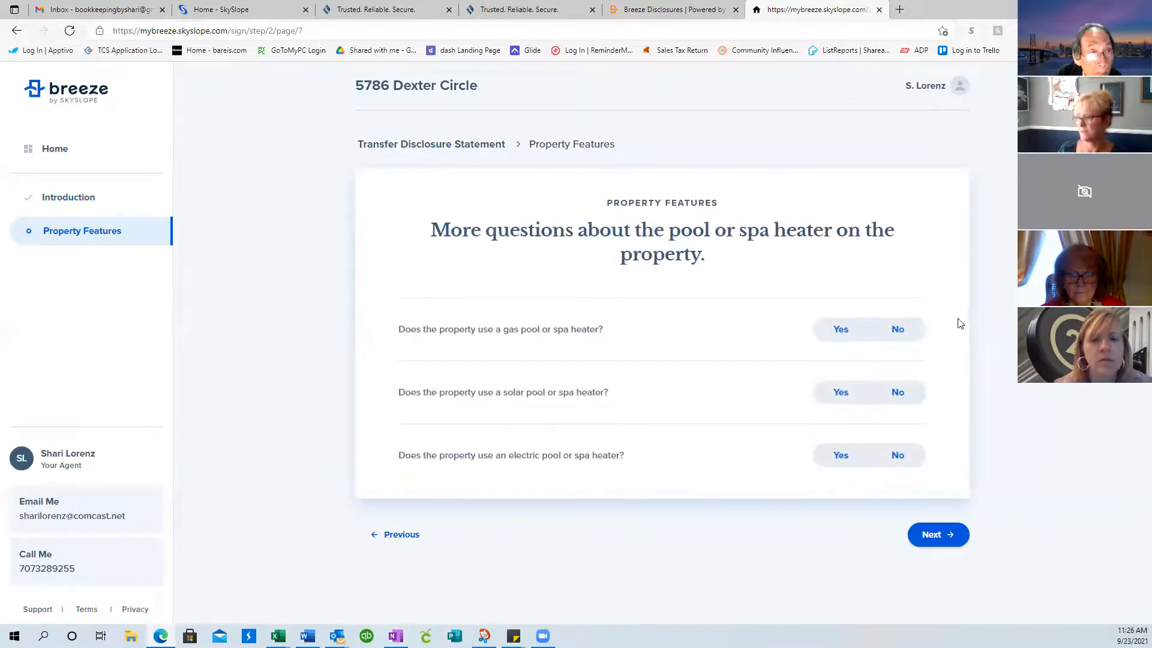
click(851, 330)
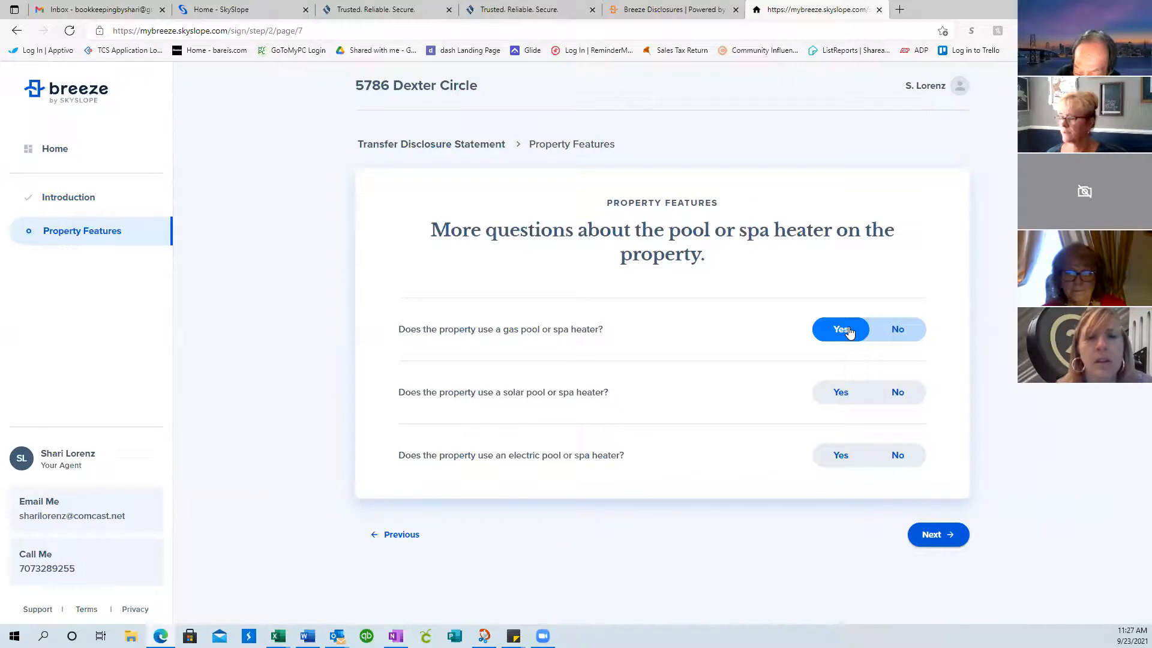
click(391, 542)
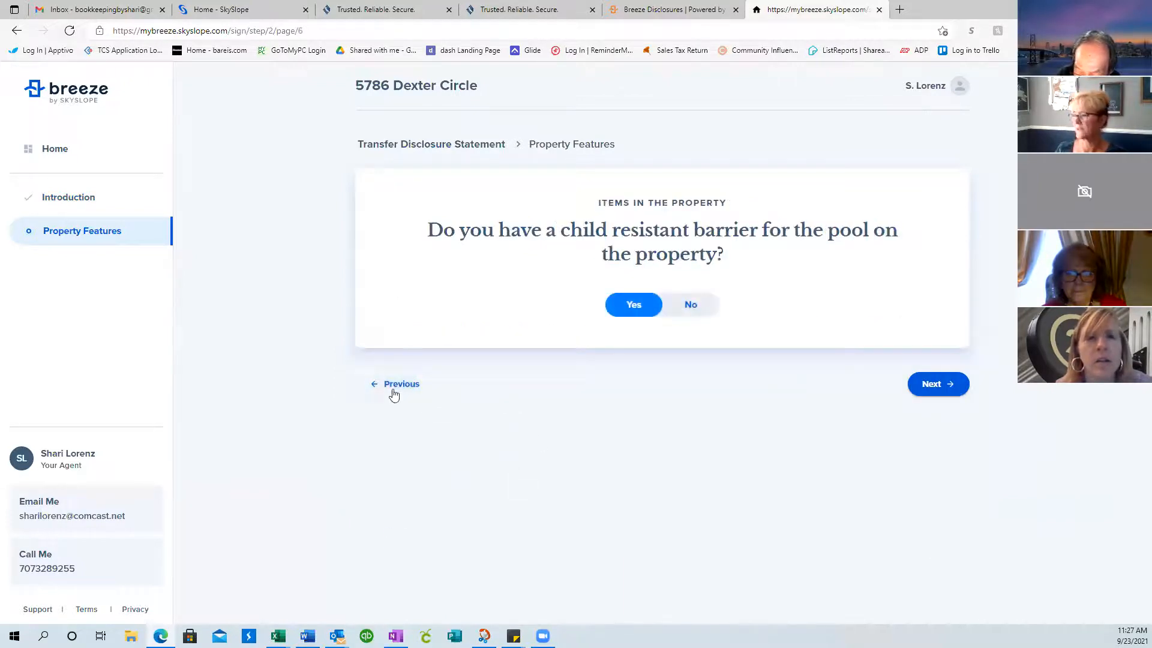
click(395, 389)
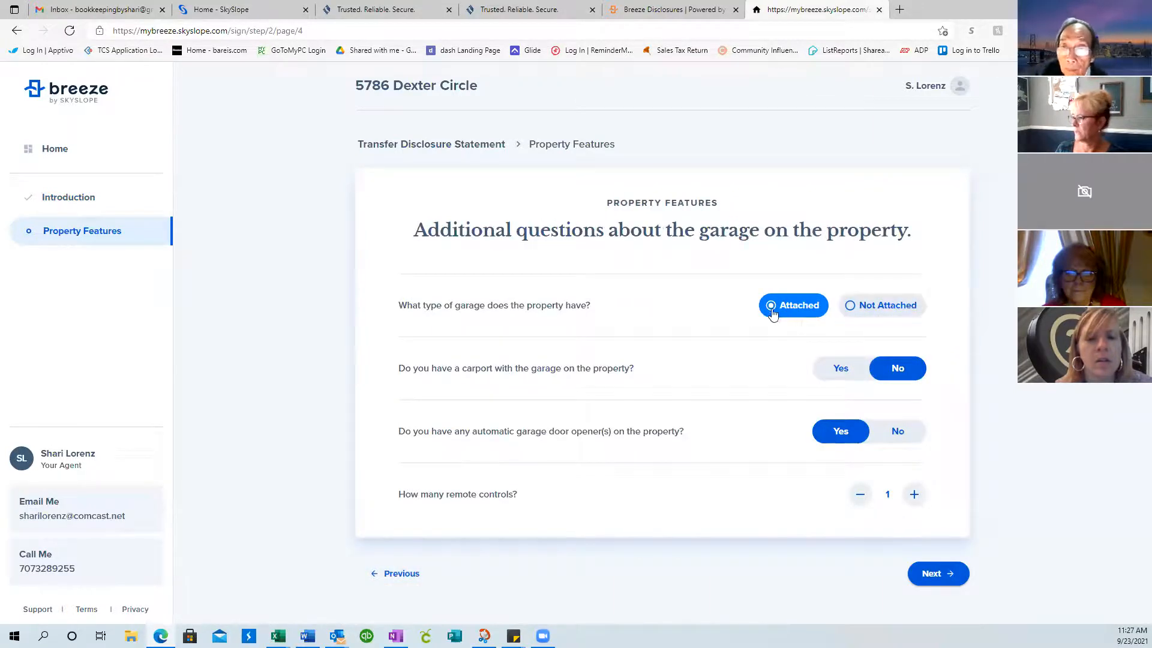
click(849, 311)
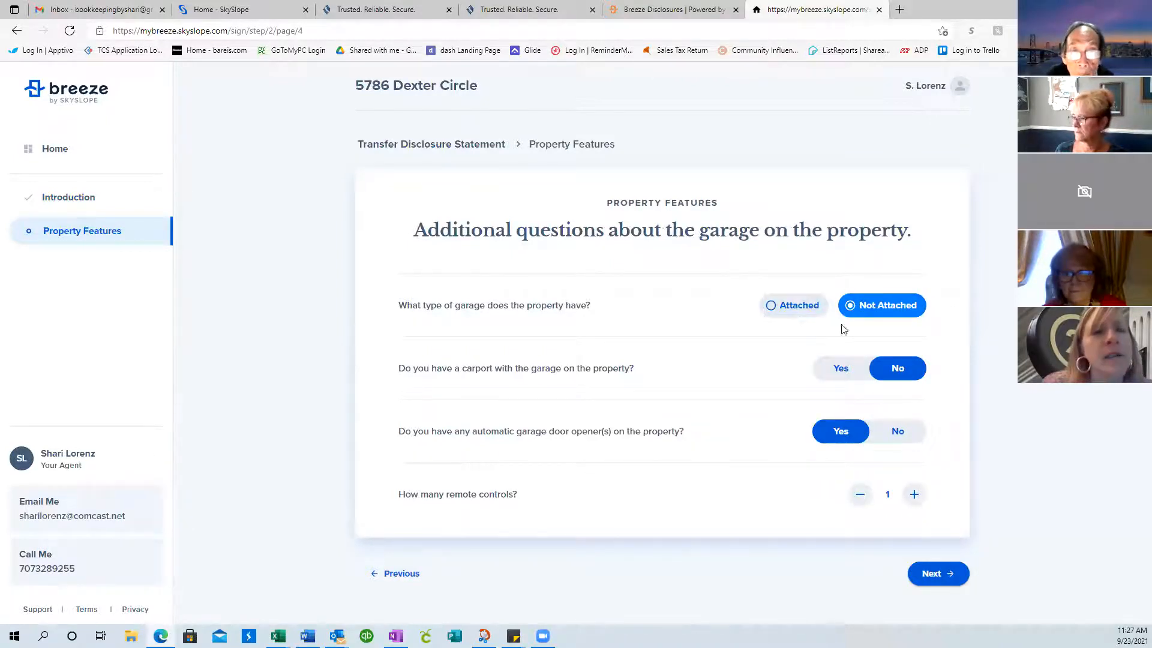
Return to the features checklist, uncheck Garage, and continue to the next page
click(398, 574)
scroll(616, 471, down, 1)
scroll(617, 472, down, 10)
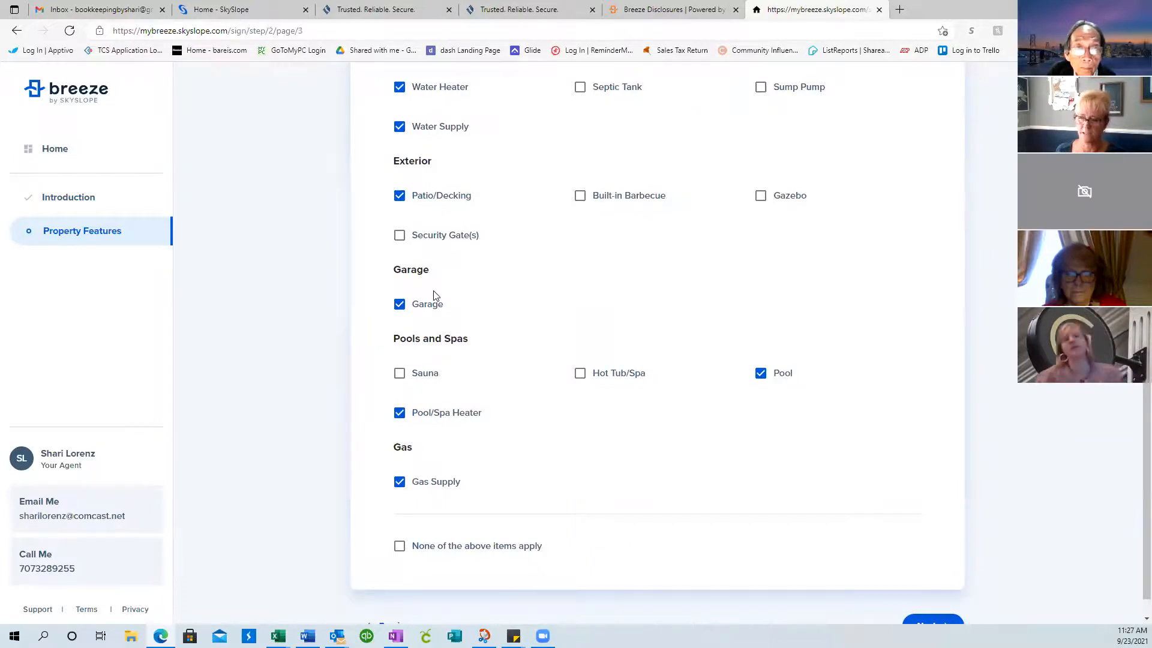
click(401, 305)
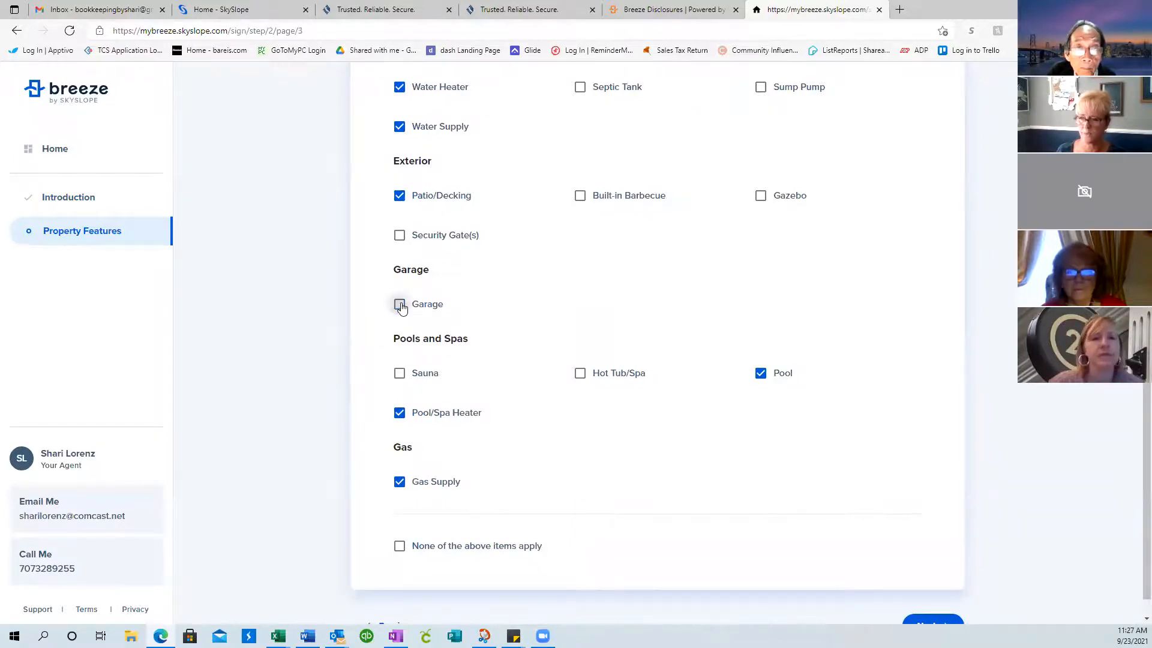
scroll(796, 465, down, 1)
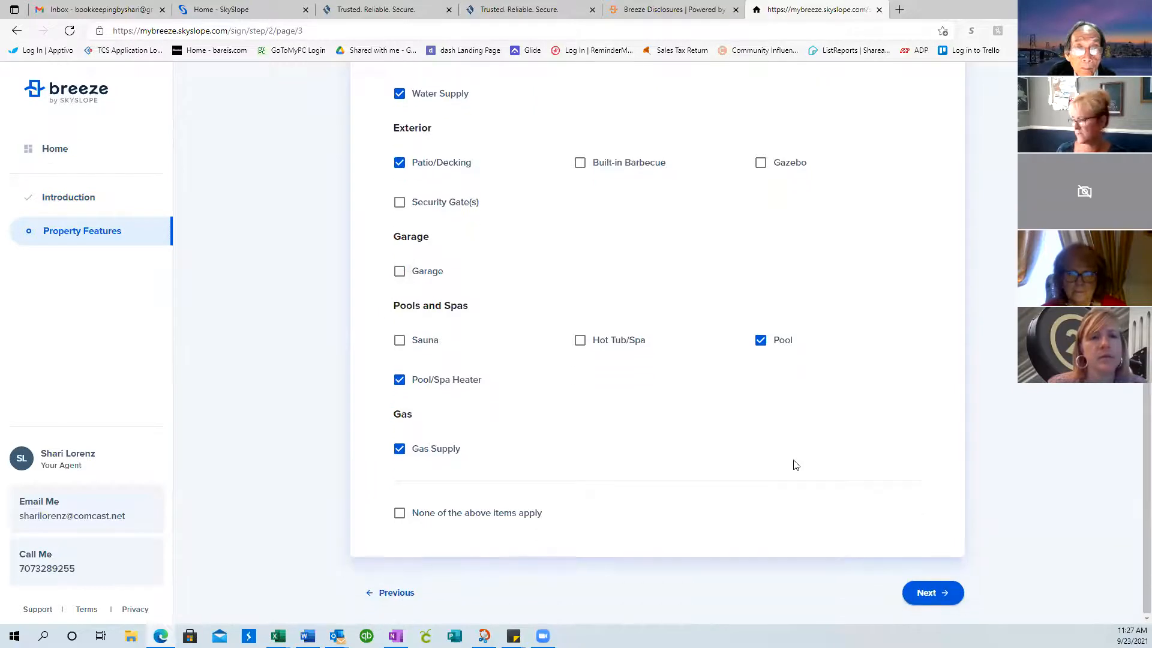
click(933, 593)
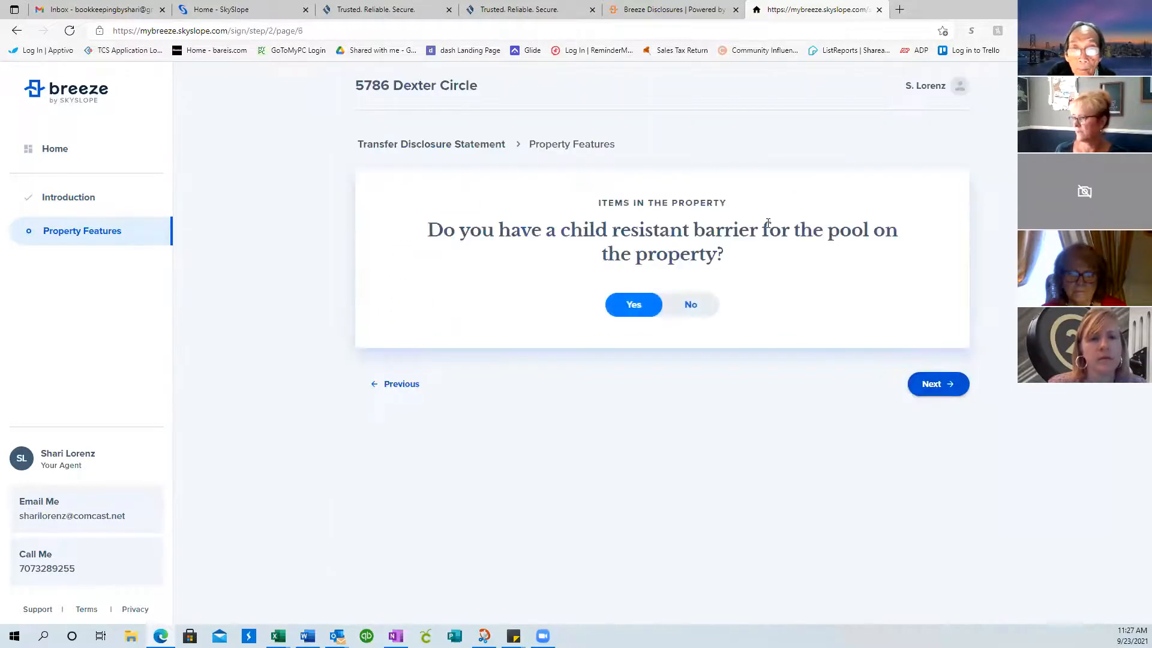
Set the pool heater to gas, answering No to solar and electric heaters
click(933, 384)
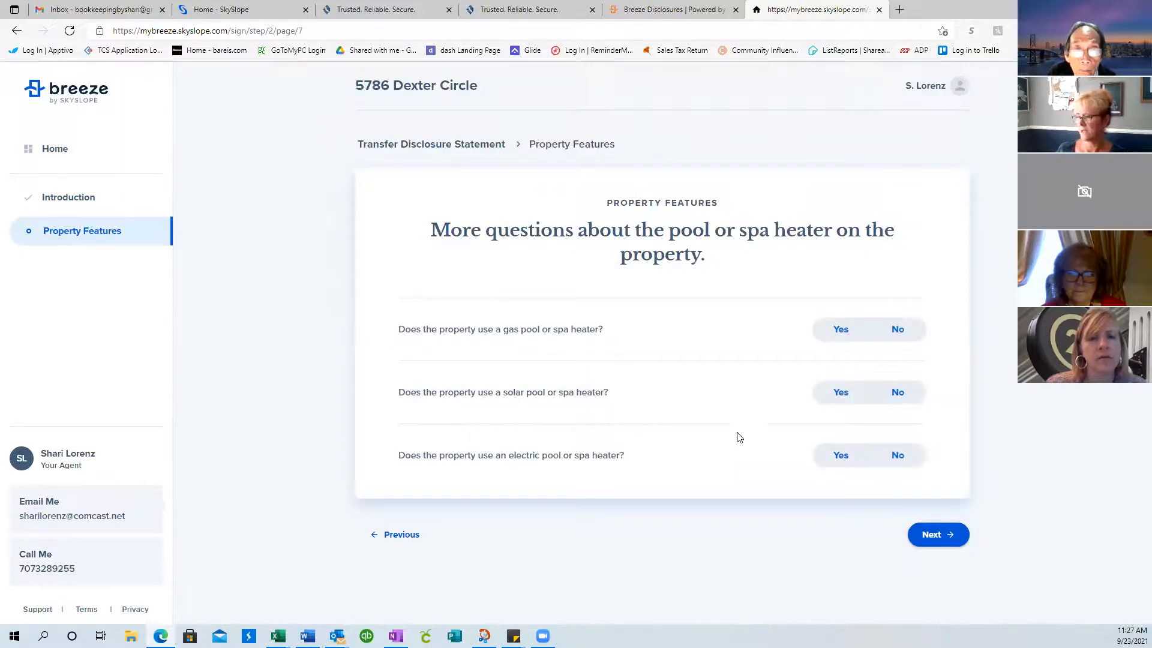
click(827, 330)
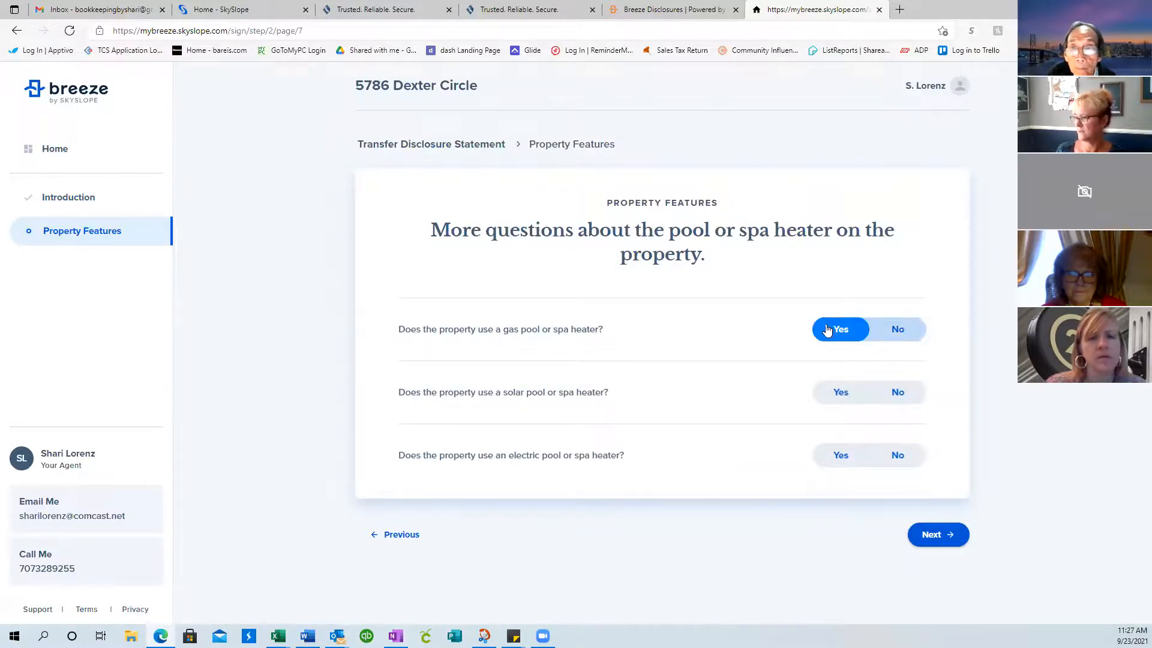
click(898, 391)
click(898, 455)
click(940, 535)
click(941, 535)
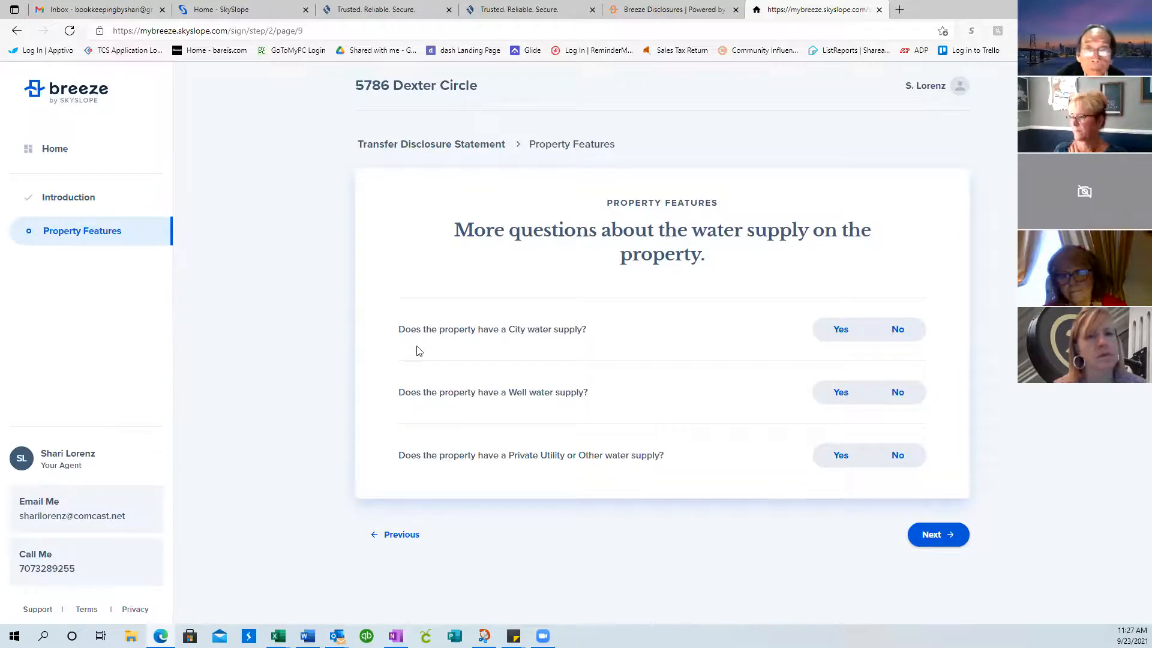
Set the water supply to City, answering No to Well and Private Utility or Other
click(841, 330)
click(910, 400)
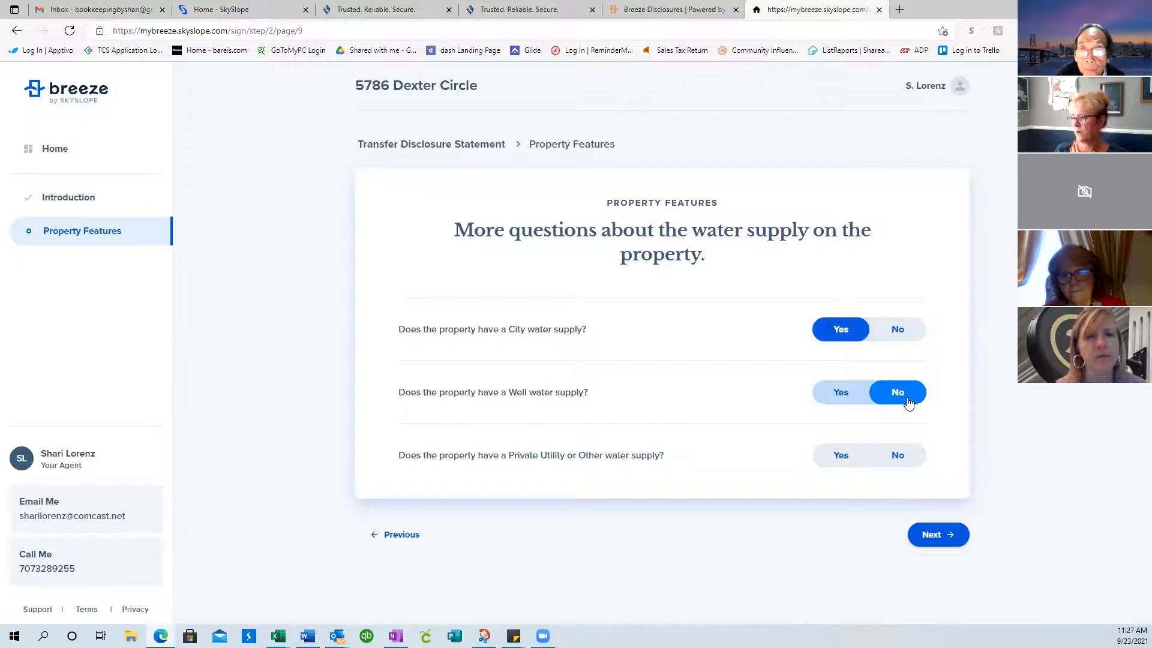
click(903, 461)
click(944, 540)
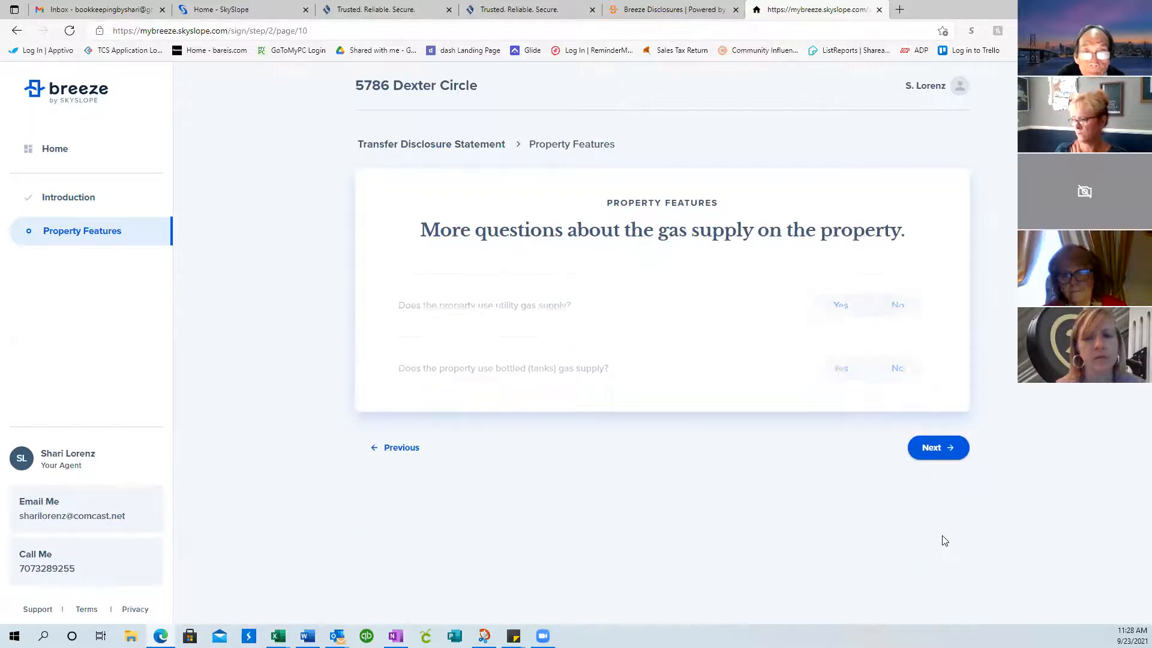
Set gas to utility supply, No to bottled tanks, and answer Yes to exhaust fans
click(839, 305)
click(898, 368)
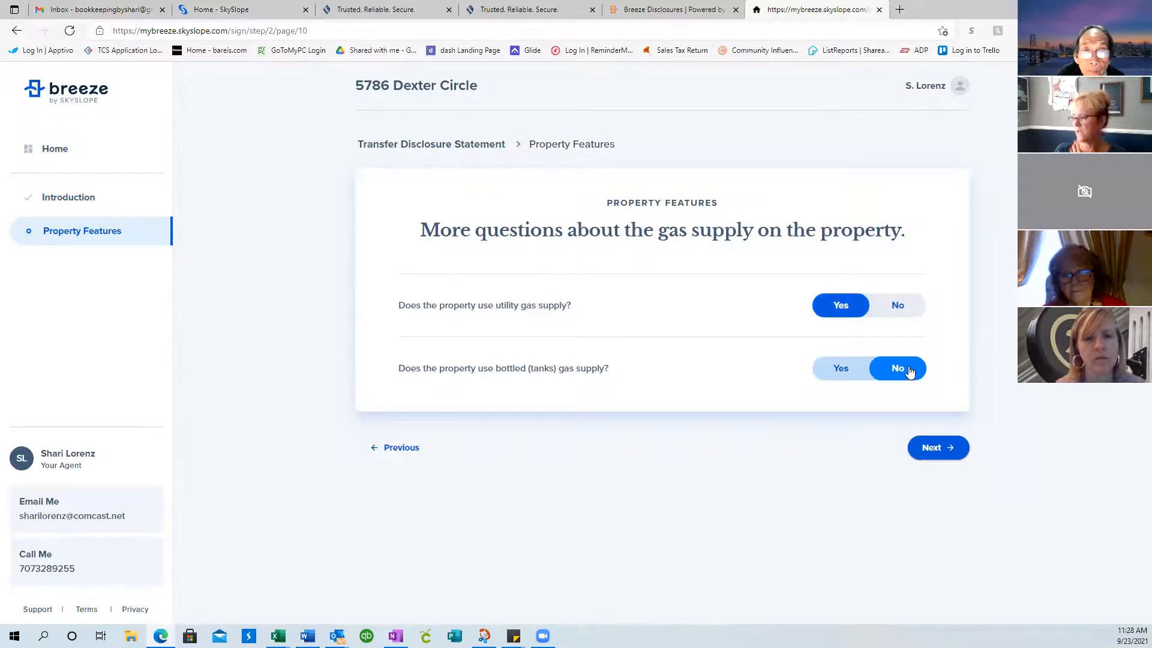
click(924, 447)
click(624, 283)
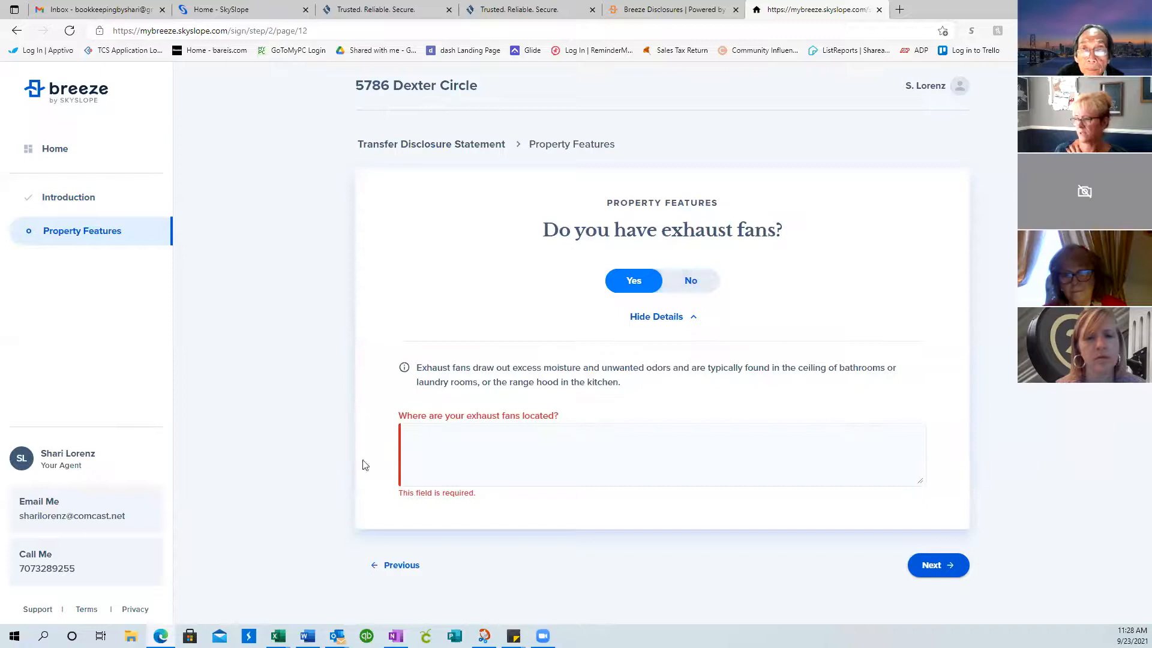
Enter 'Kitchen, Bathroom' as the exhaust fan locations and continue
click(427, 431)
text(Kitchen, Bathroom)
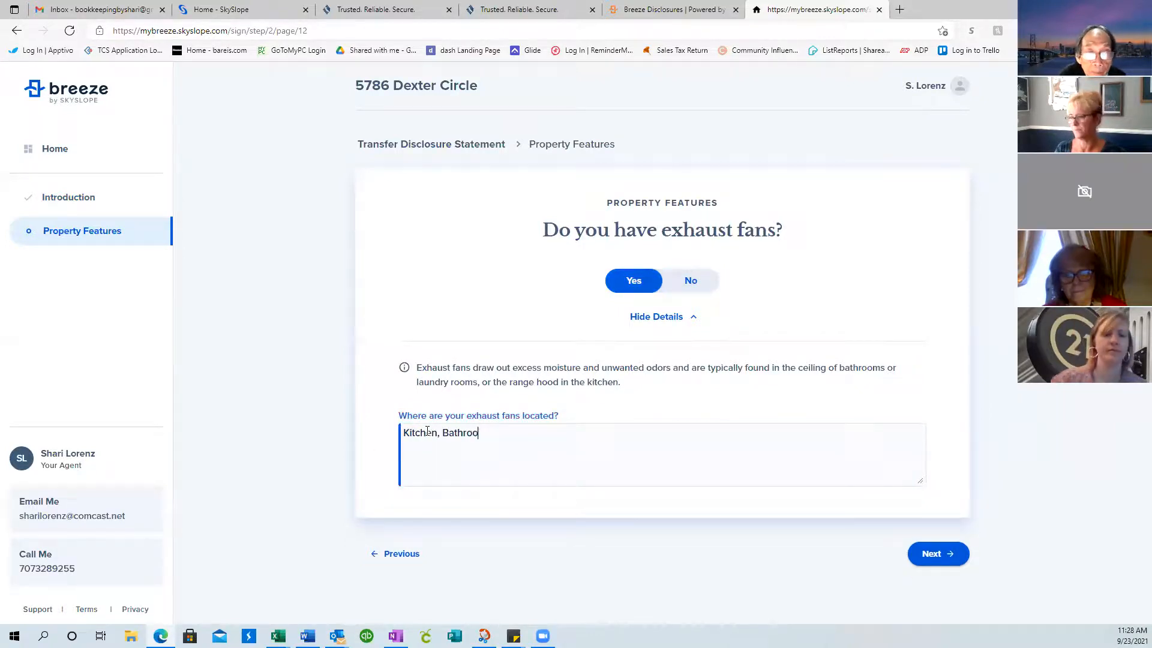
click(936, 557)
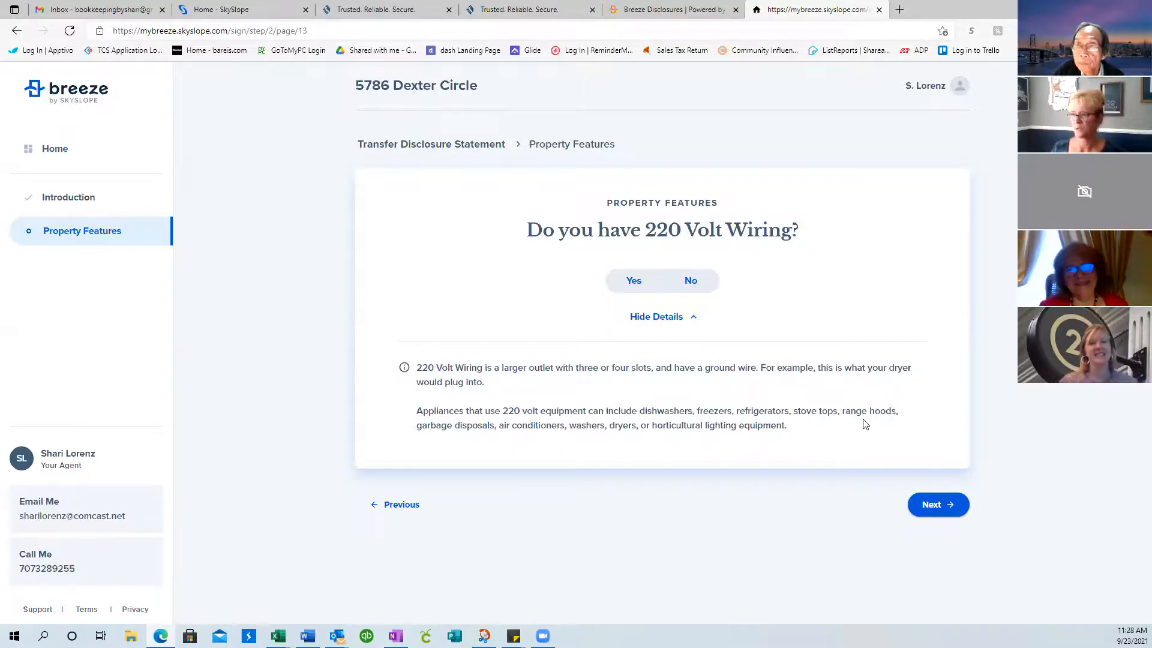
Answer Yes to 220 Volt Wiring, located at 'Dryer; Double ovens', and continue
click(618, 283)
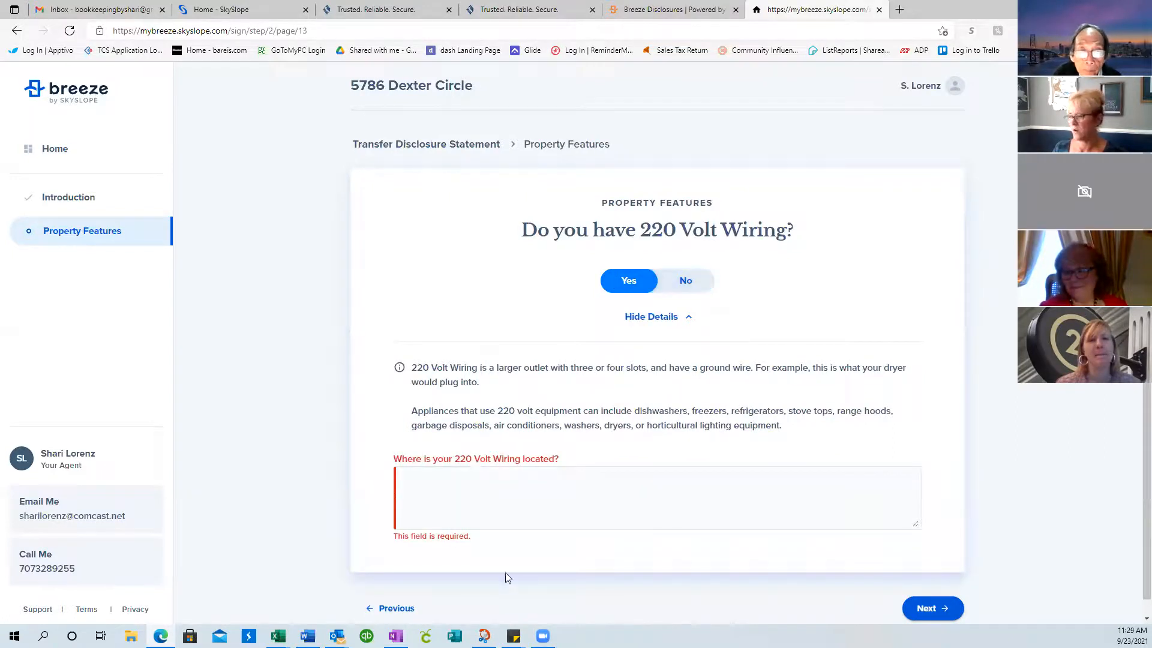
click(478, 487)
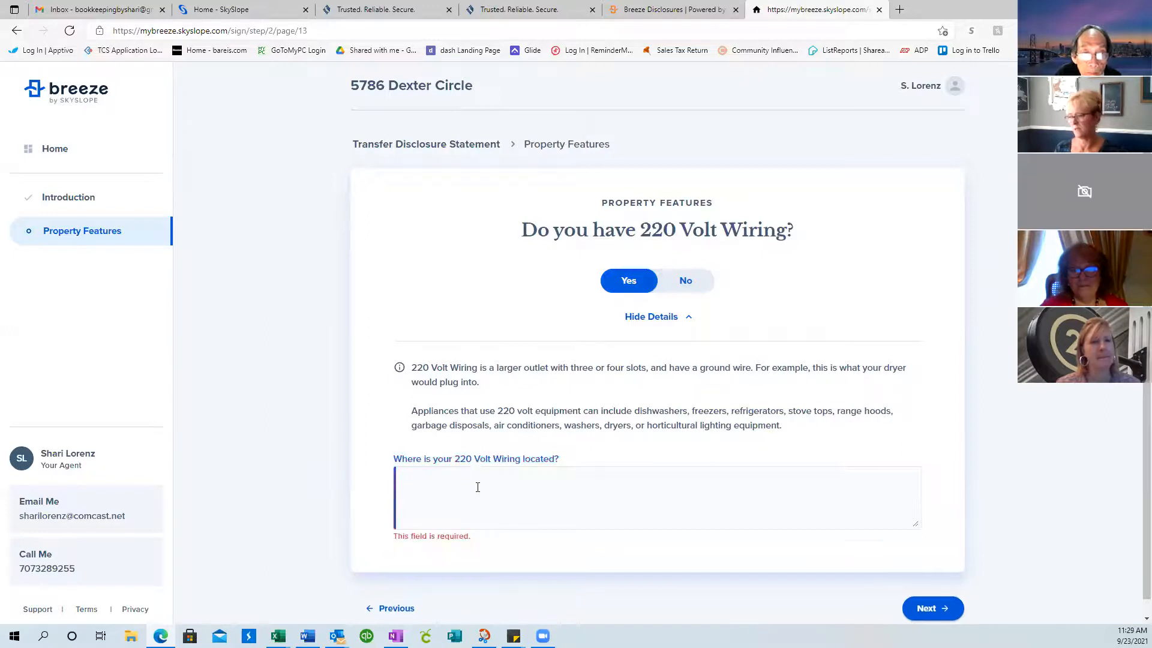
text(Dryer:)
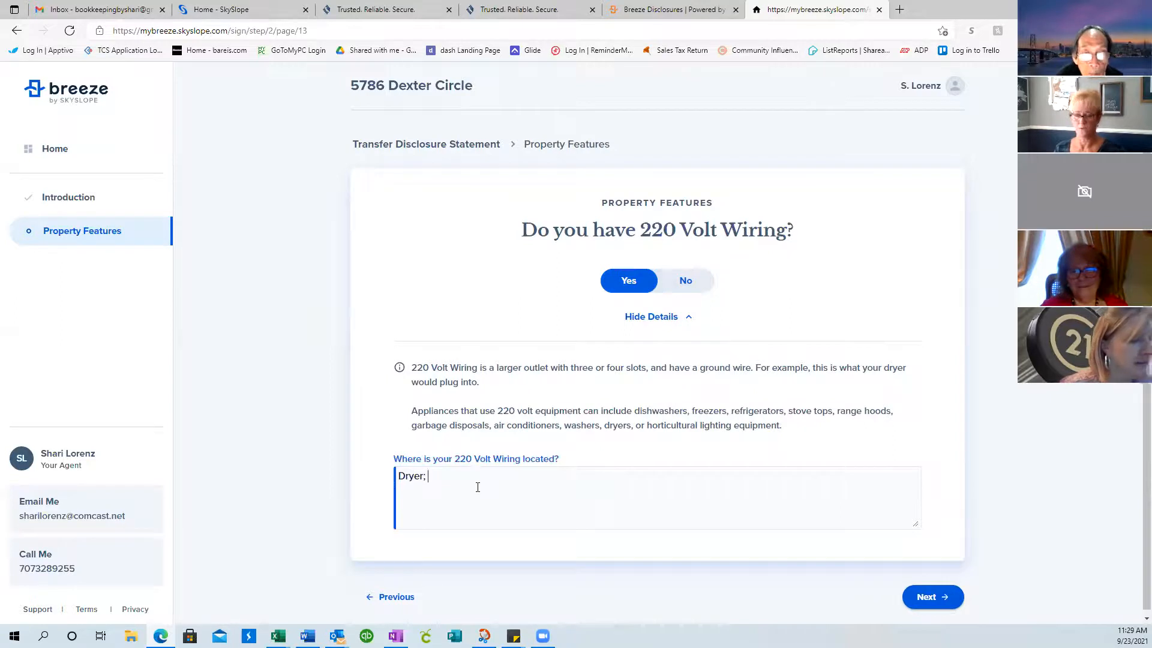
text( Oven)
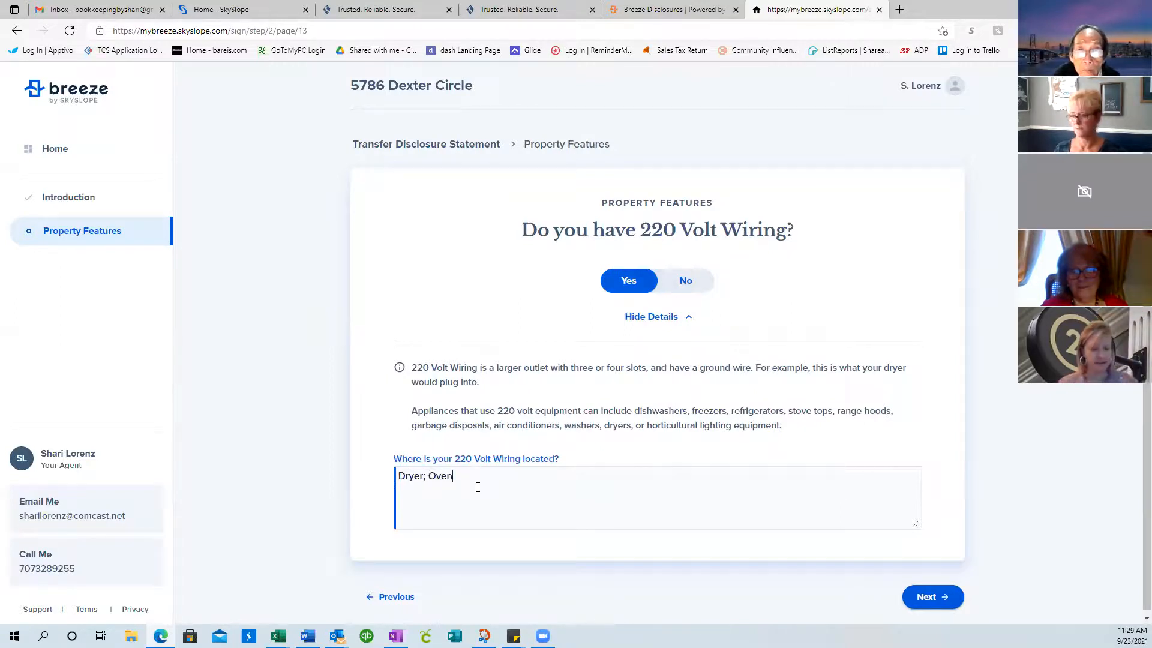
key(BackSpace)
key(BackSpace)
key(BackSpace)
key(BackSpace)
text(Doubl)
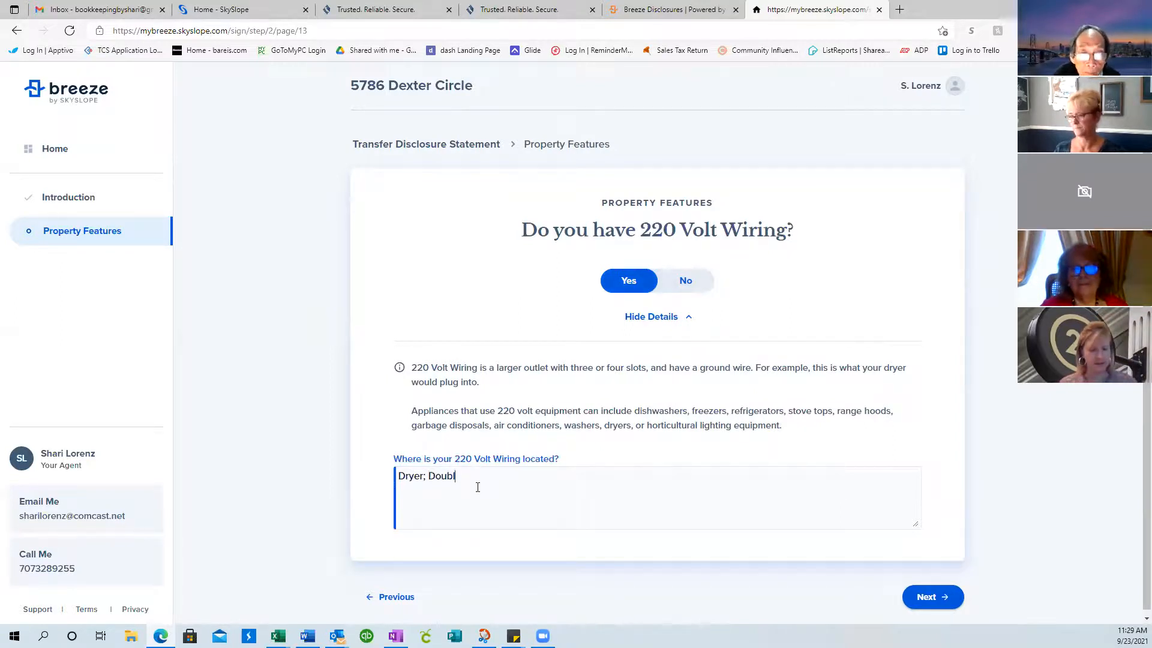
text(e ovens)
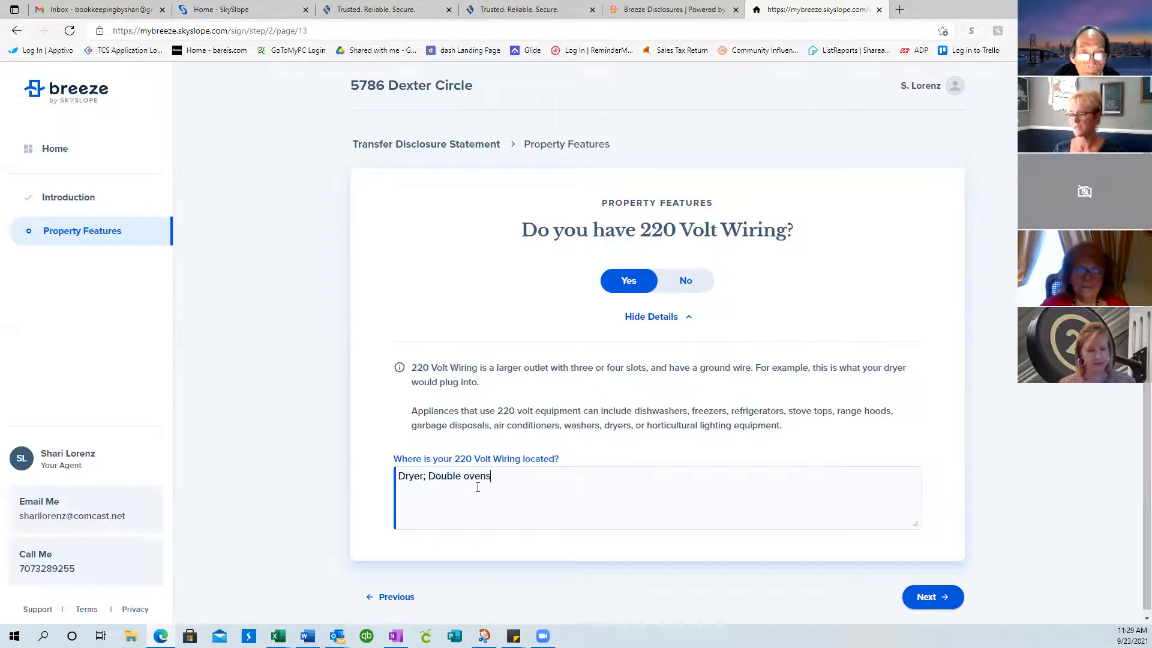
scroll(1055, 458, down, 1)
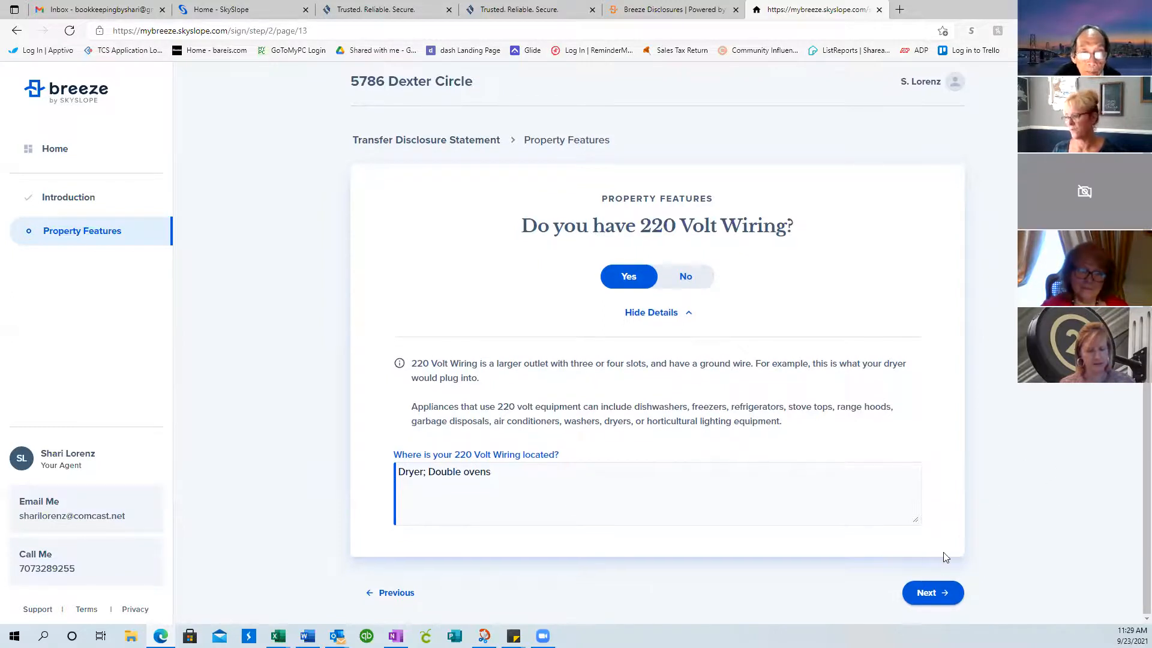
click(942, 600)
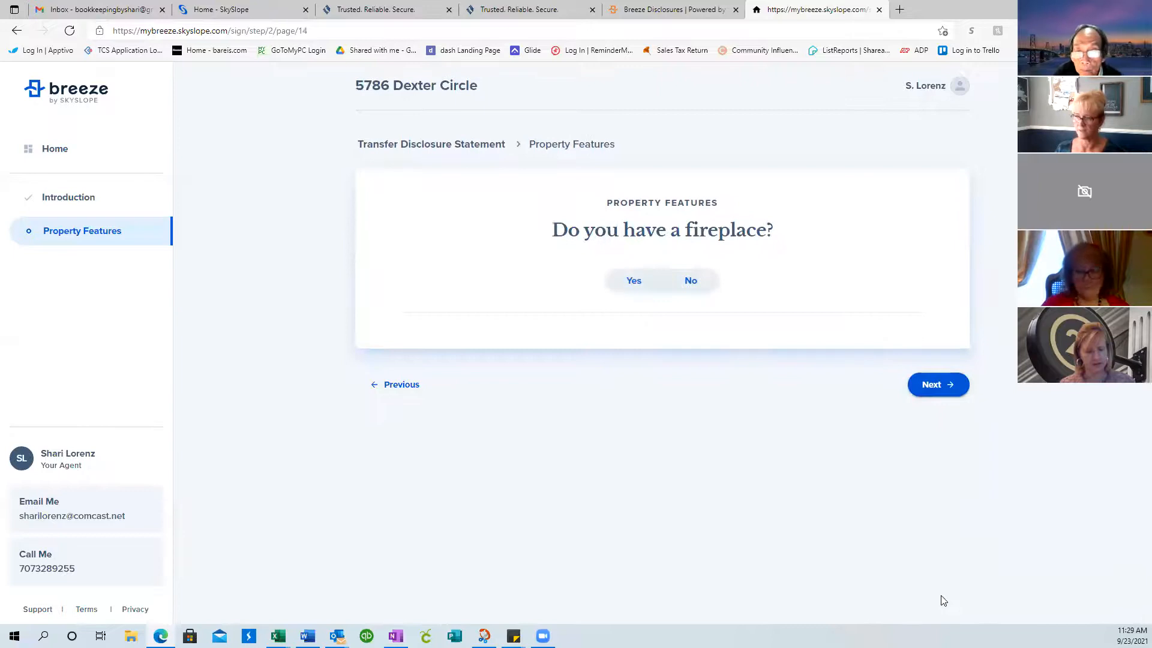
Mark the fireplace as Yes and skip past the roof and additional-features pages
click(634, 294)
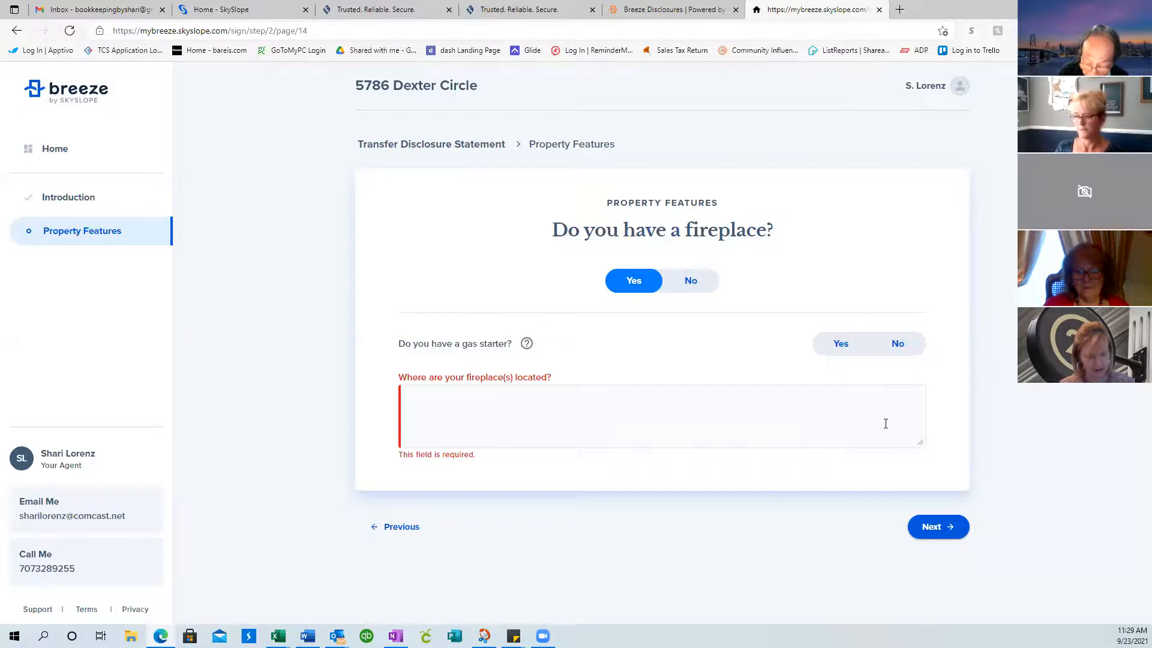
click(940, 528)
click(935, 454)
click(935, 473)
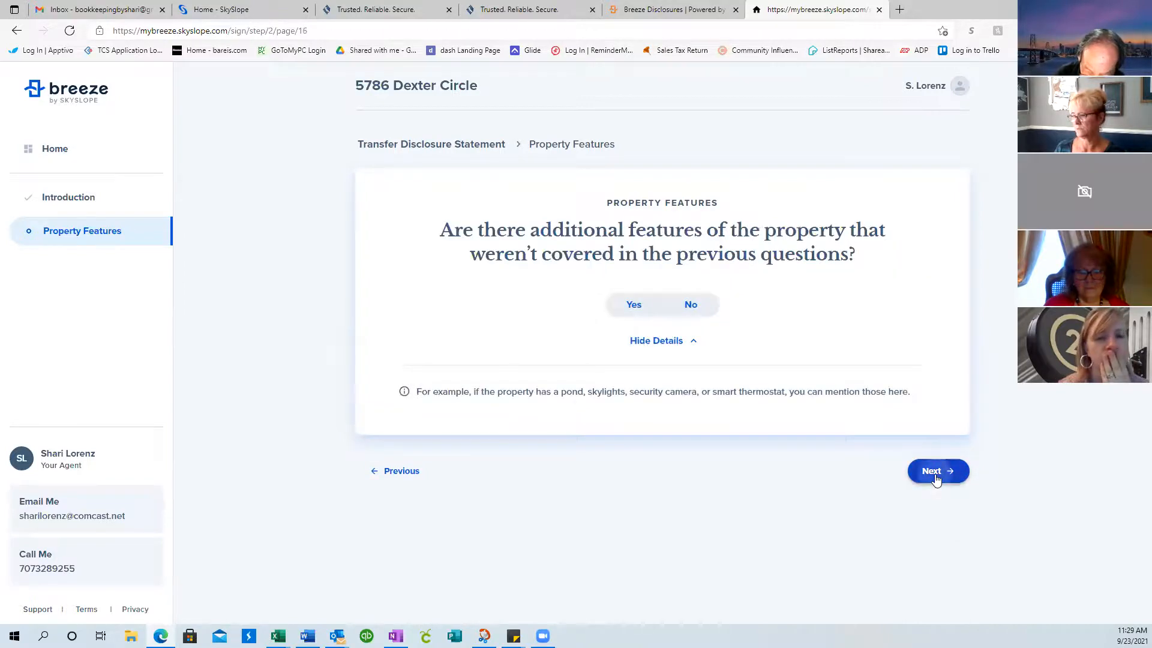